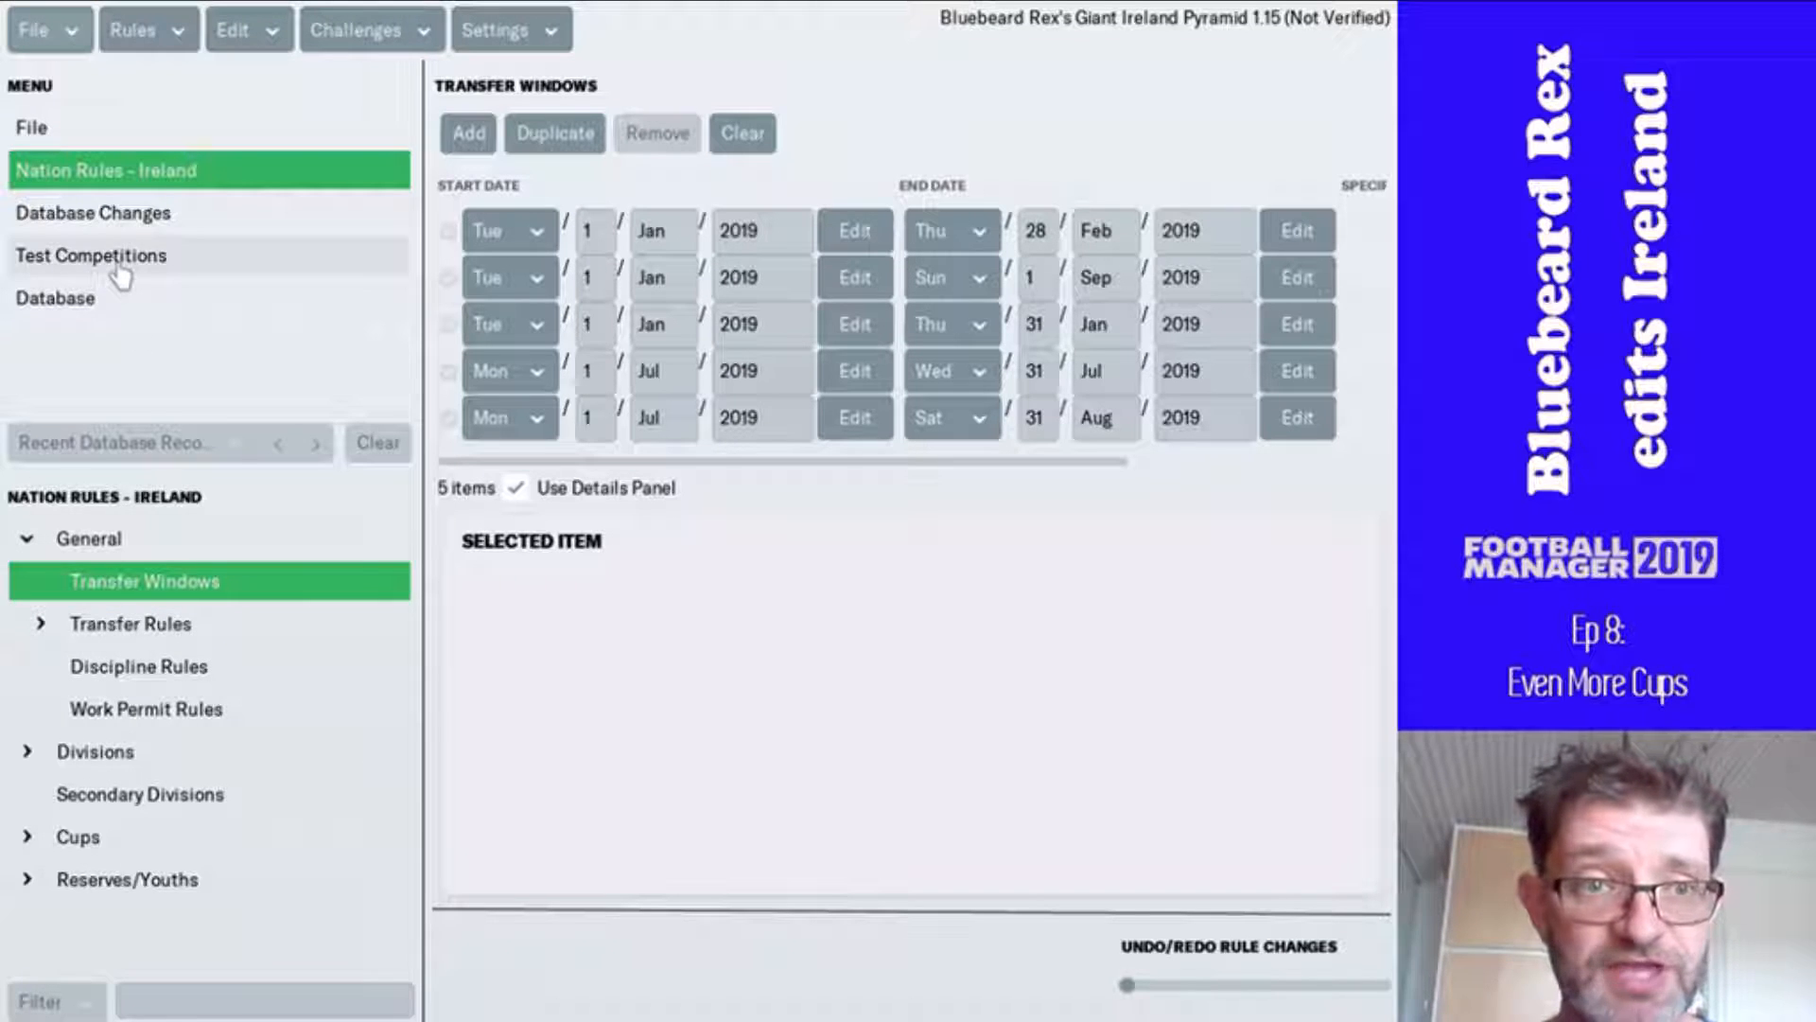
- Filter the database's competitions to those whose nation is ireland
left_click(118, 308)
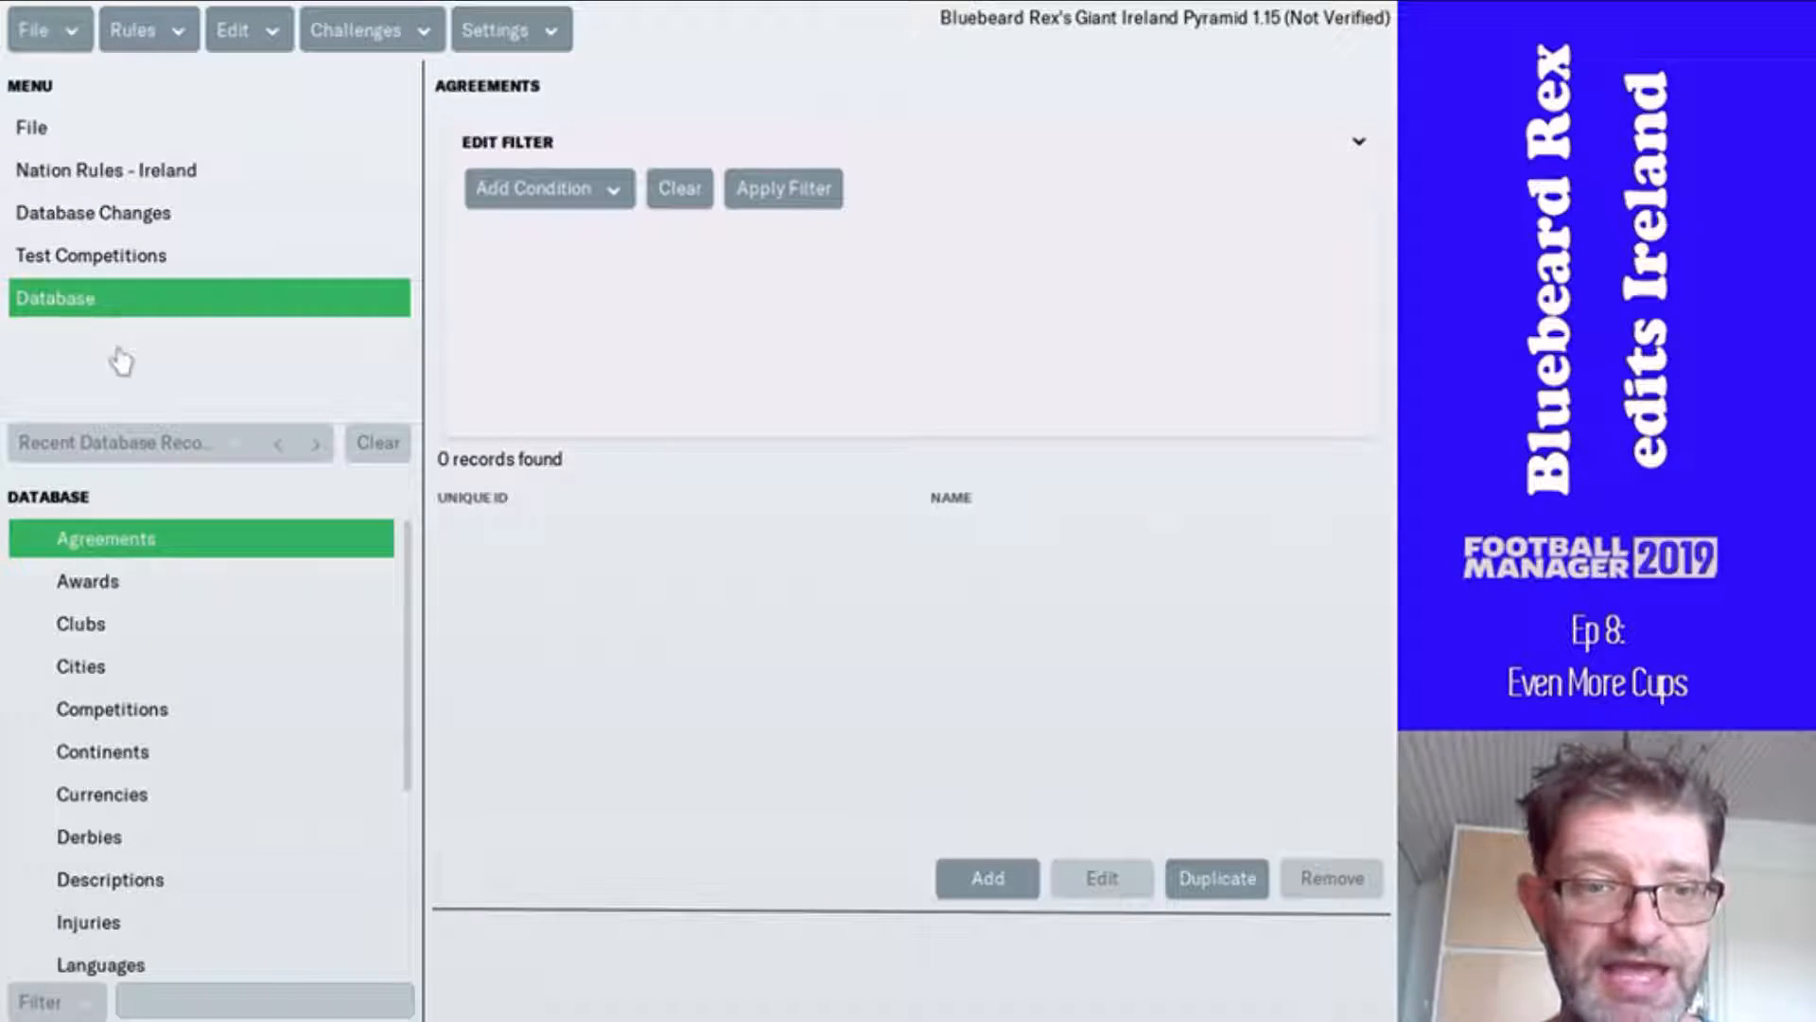
left_click(126, 719)
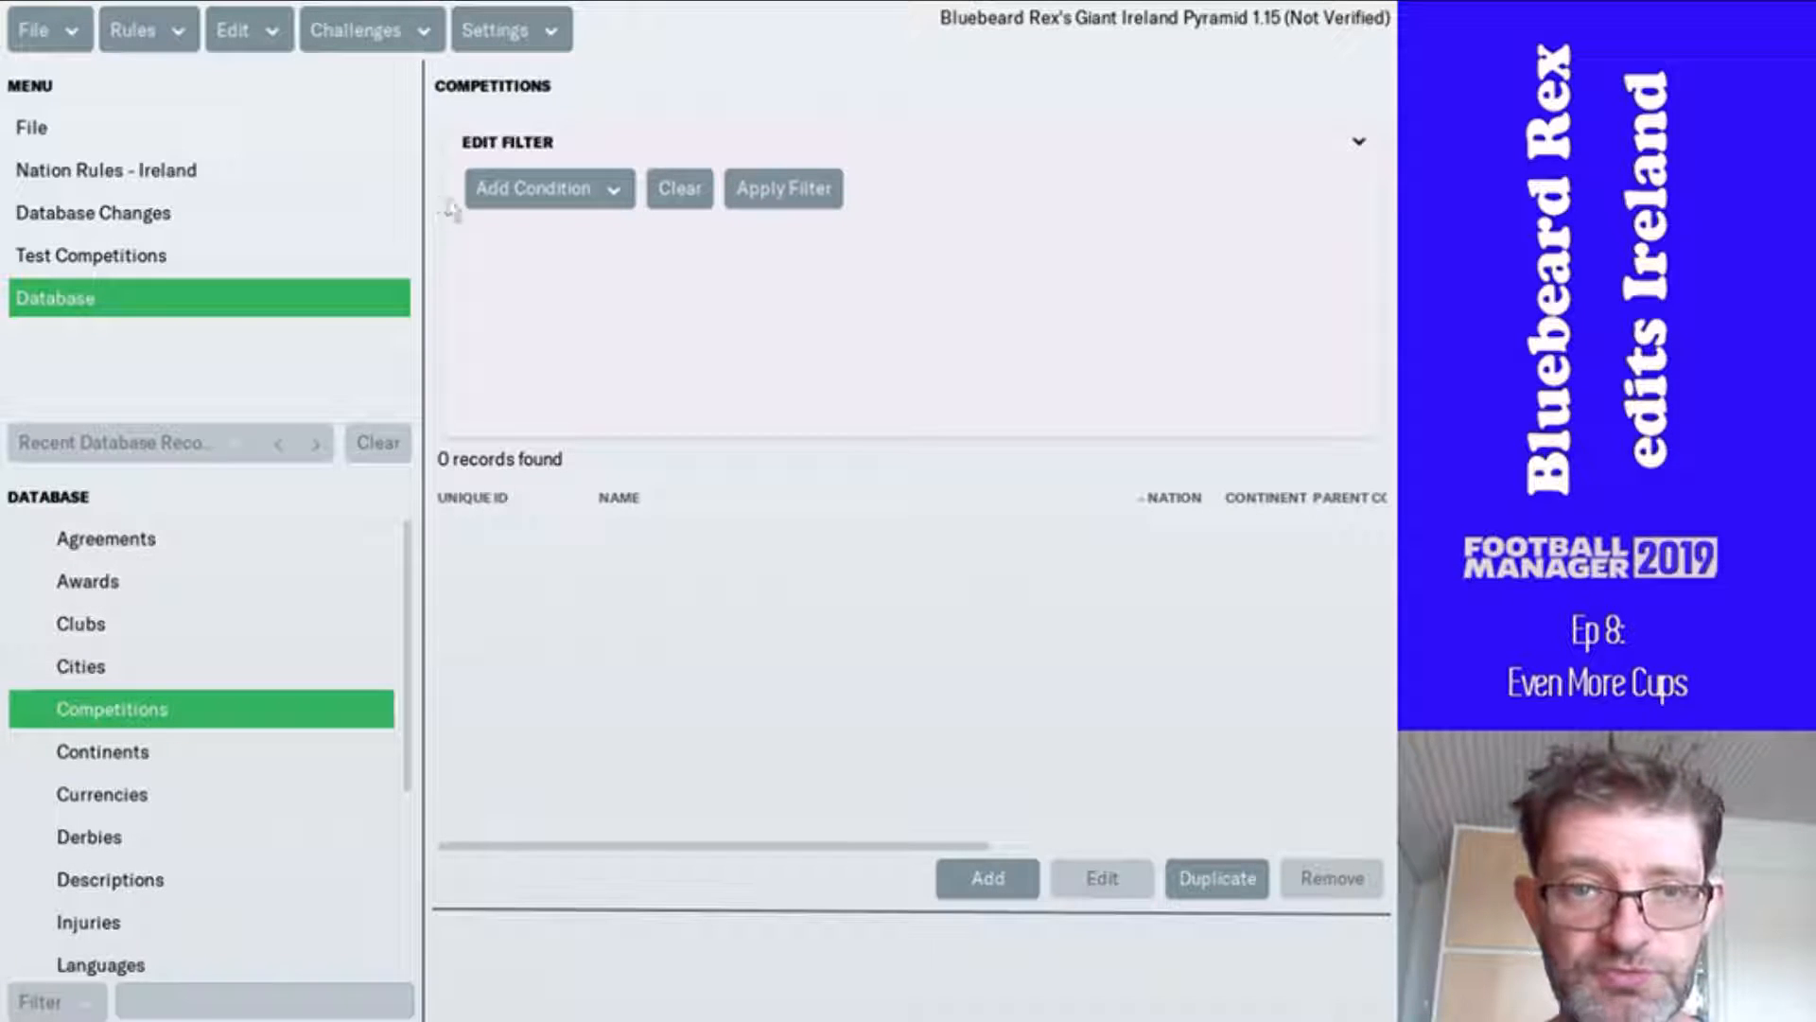
left_click(572, 194)
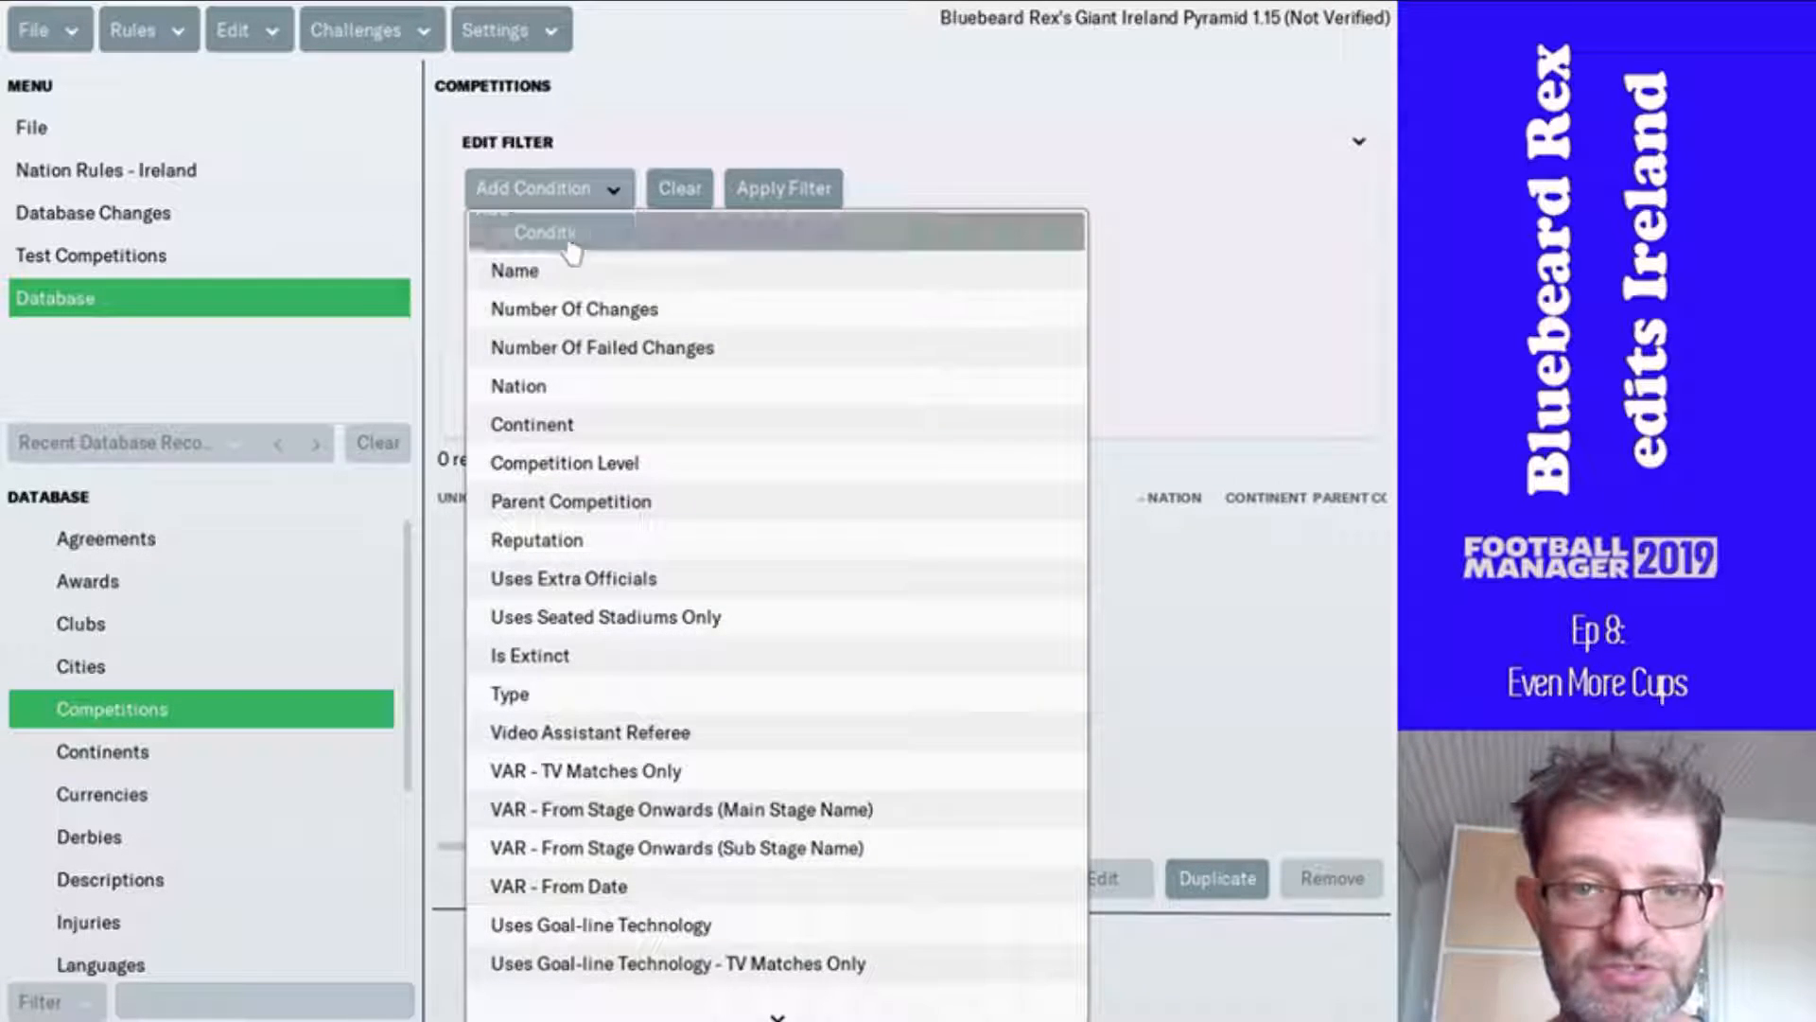
left_click(575, 398)
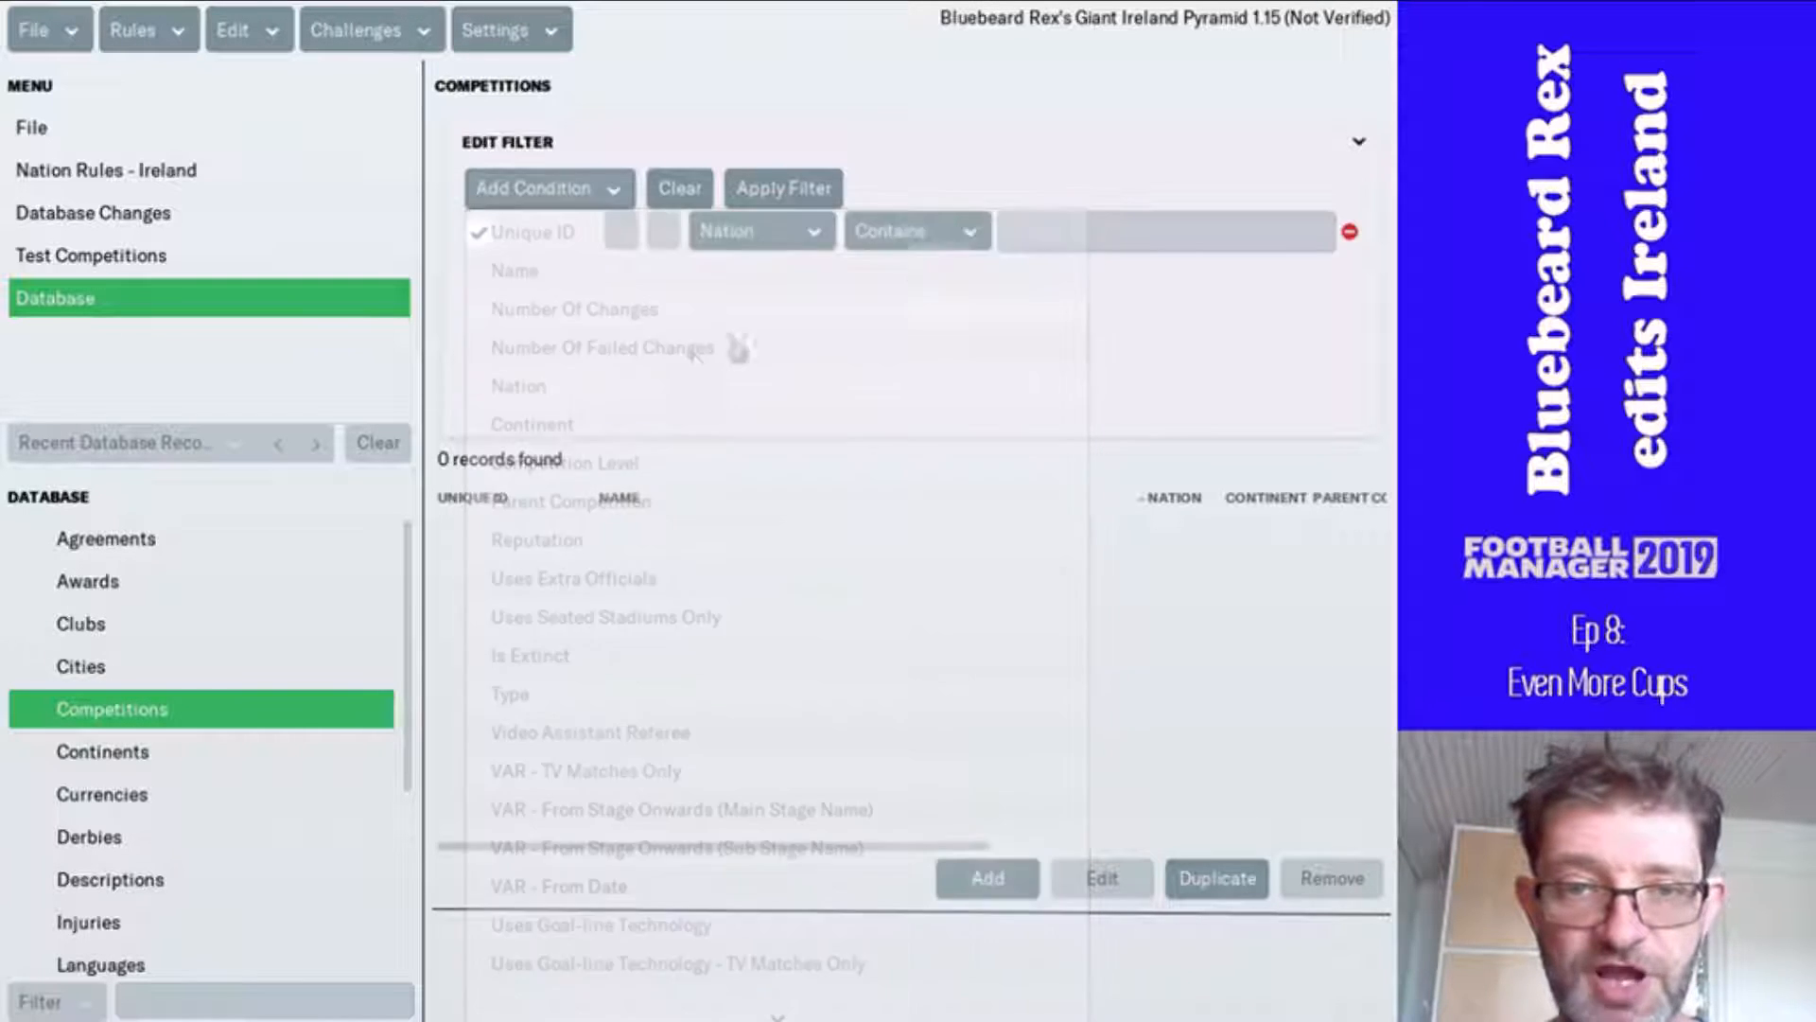
left_click(944, 244)
left_click(935, 293)
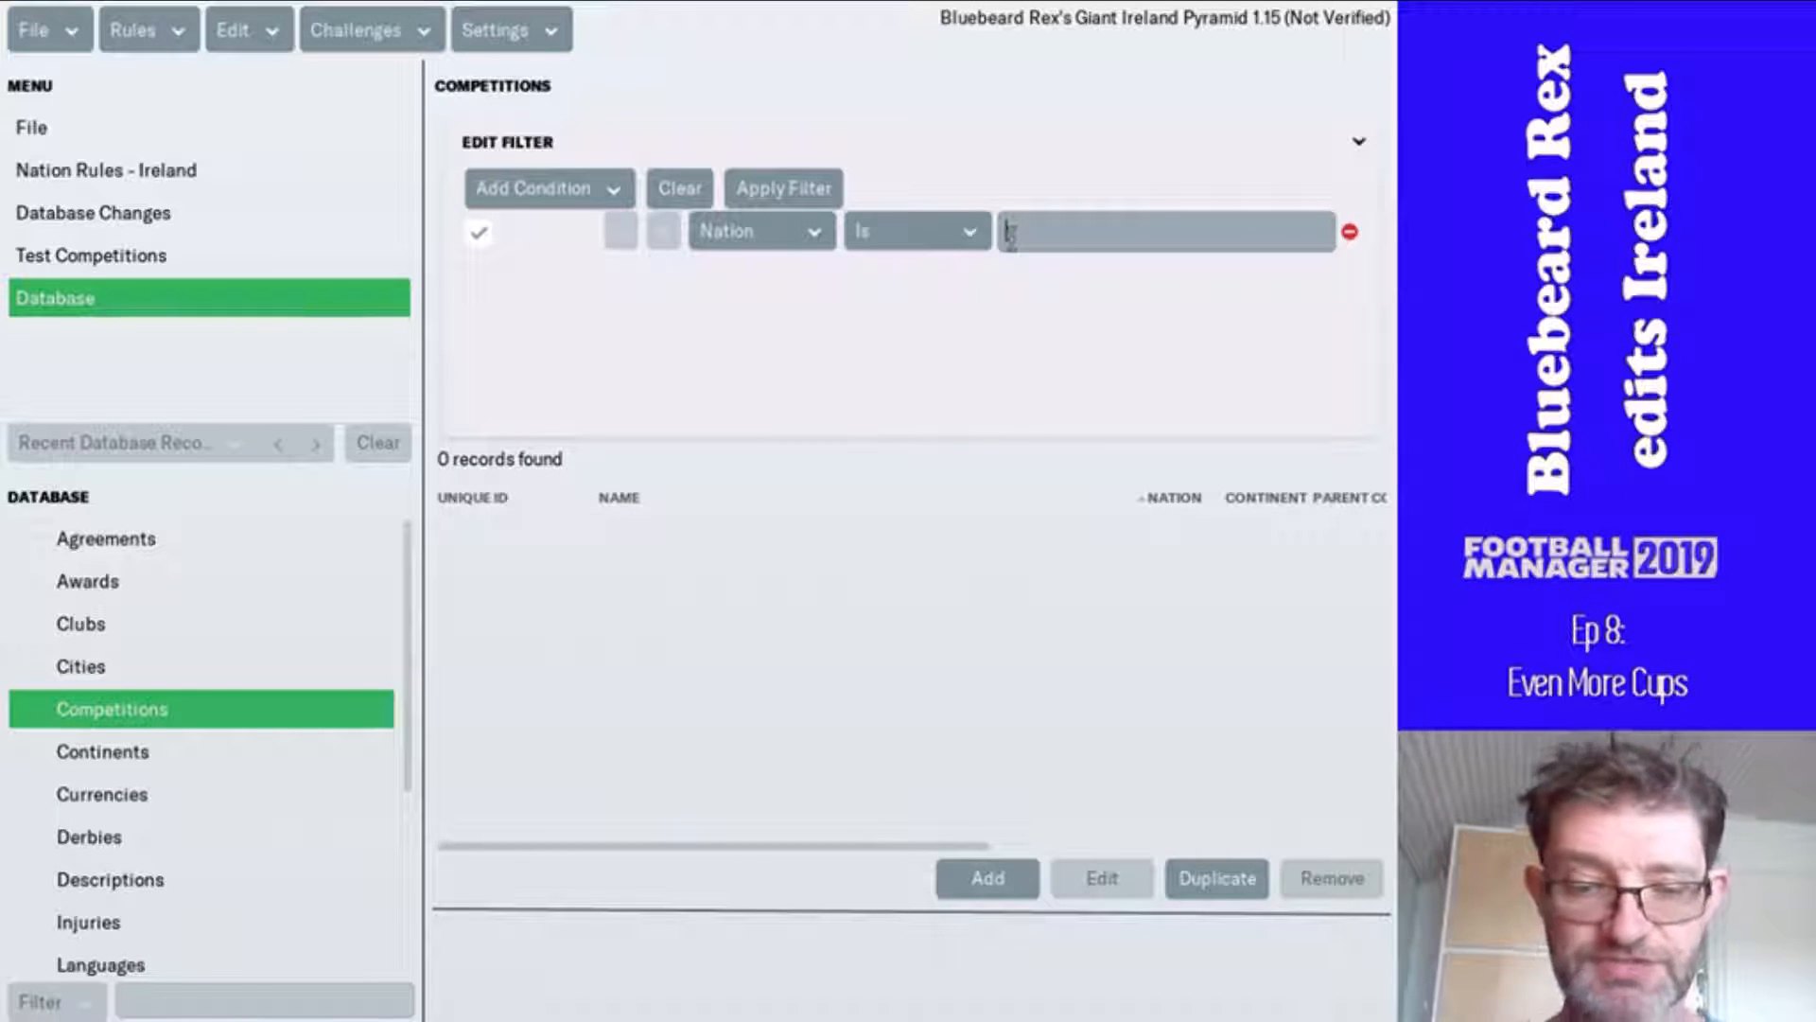
key("Return")
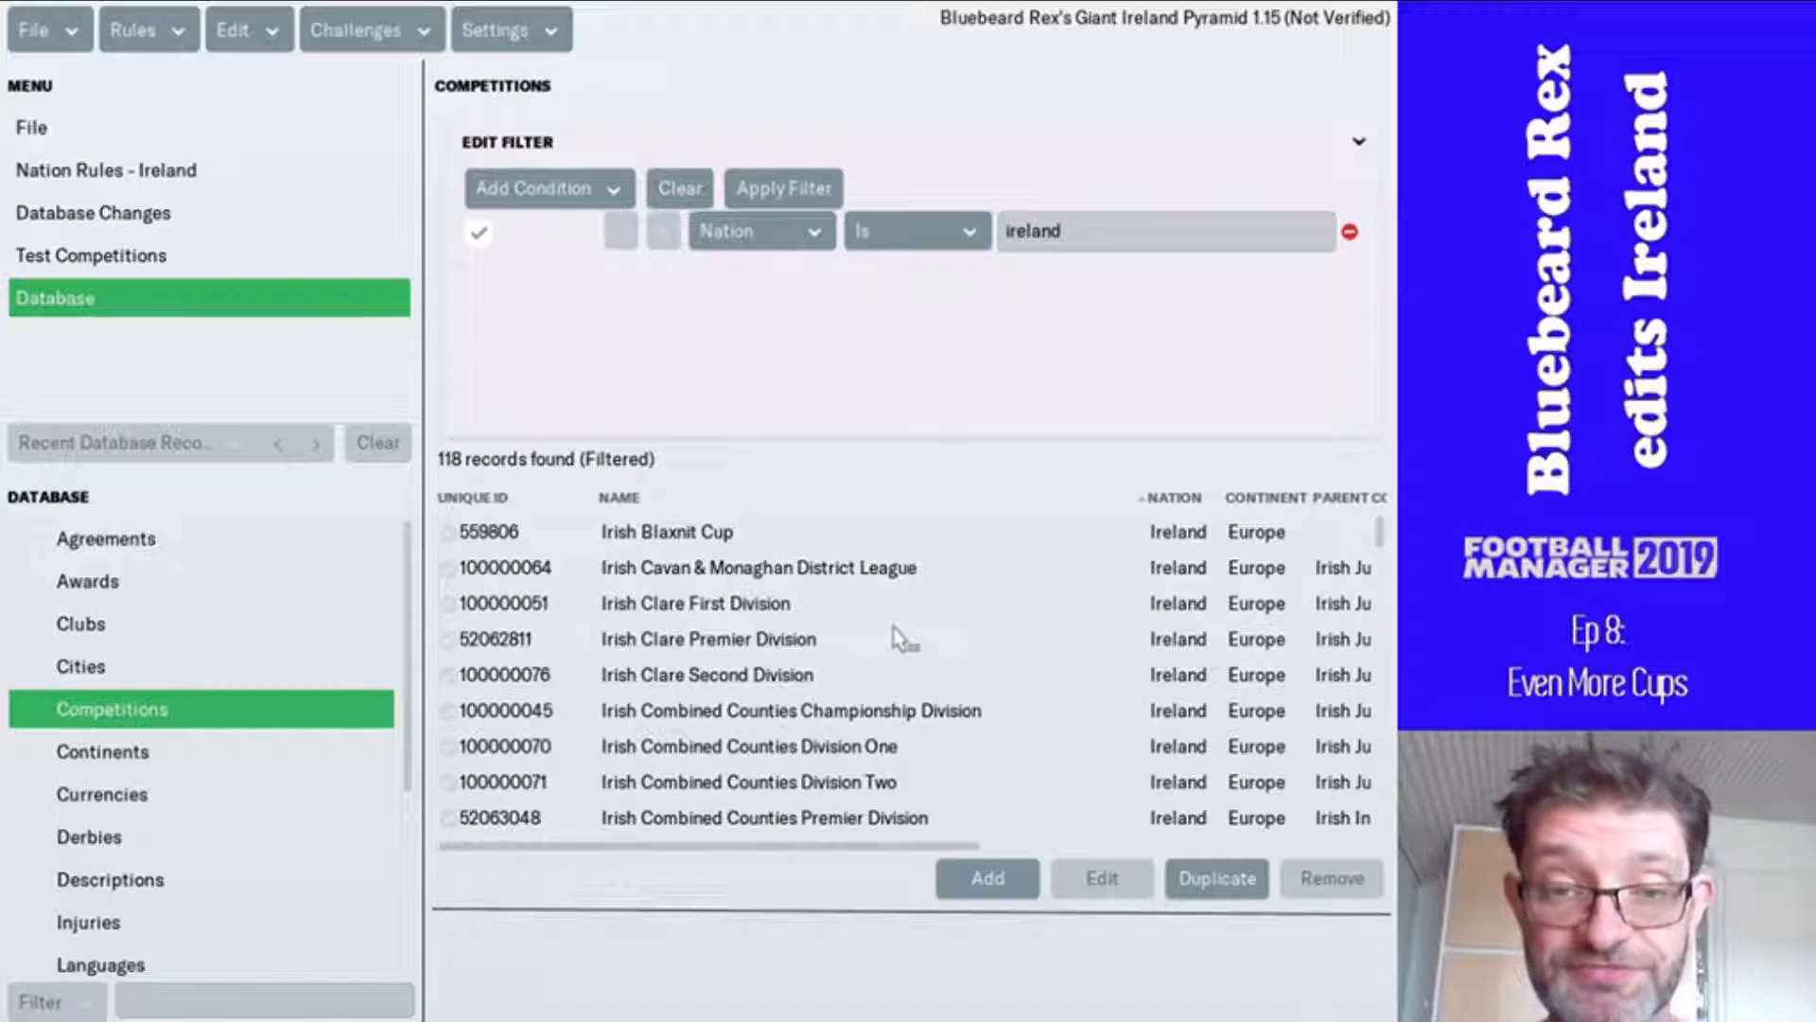
scroll(898, 639, "down", 1)
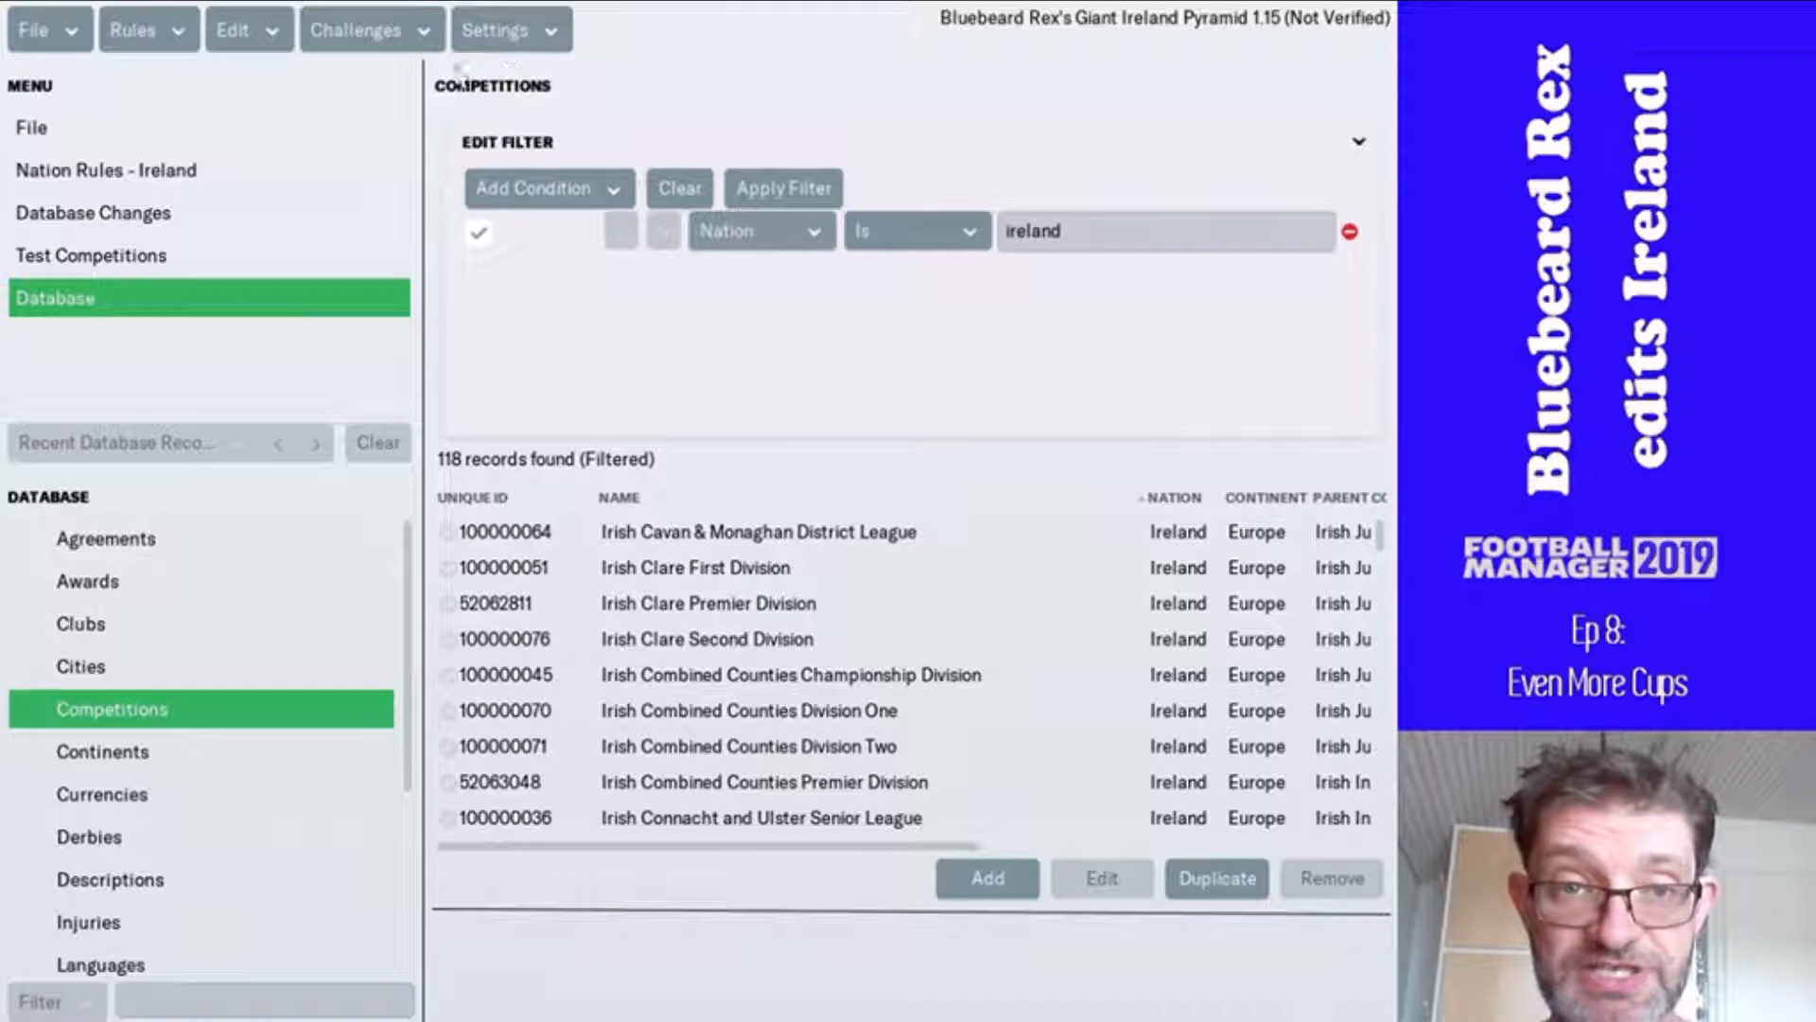
- Narrow the competition filter to the Domestic Cup type and look through the matching Irish cups
left_click(580, 200)
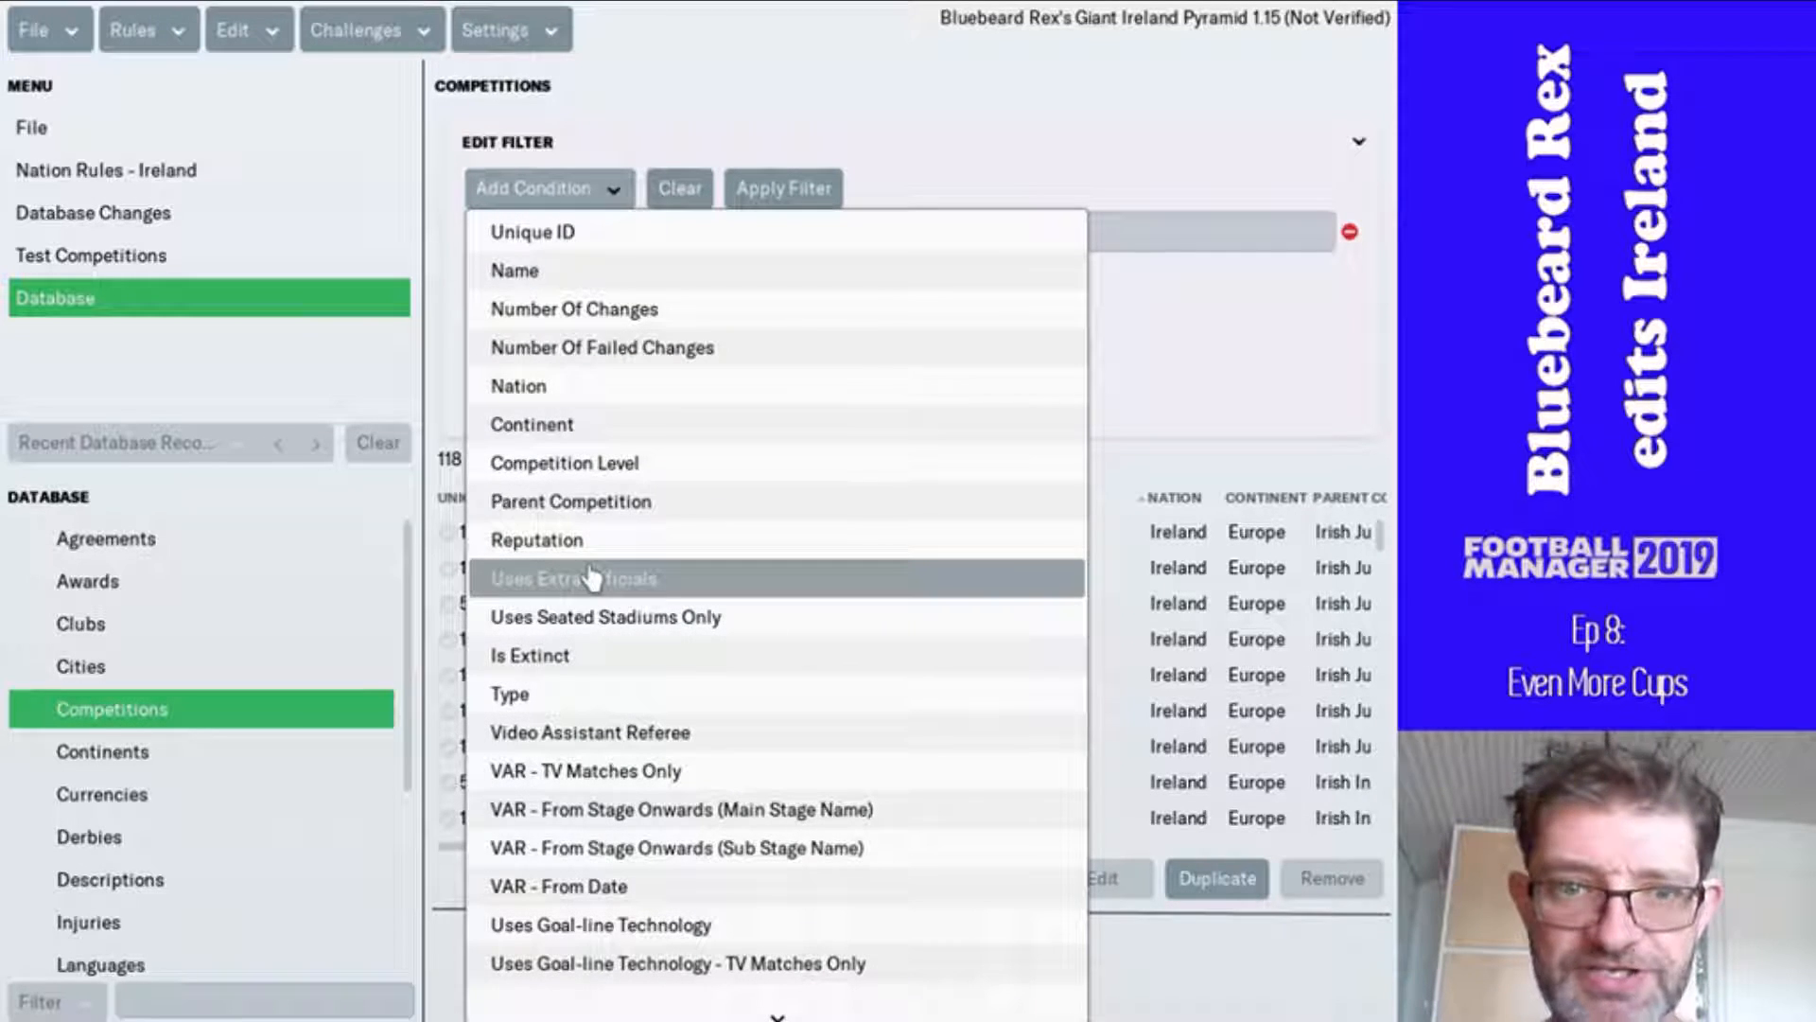
left_click(587, 695)
left_click(1055, 279)
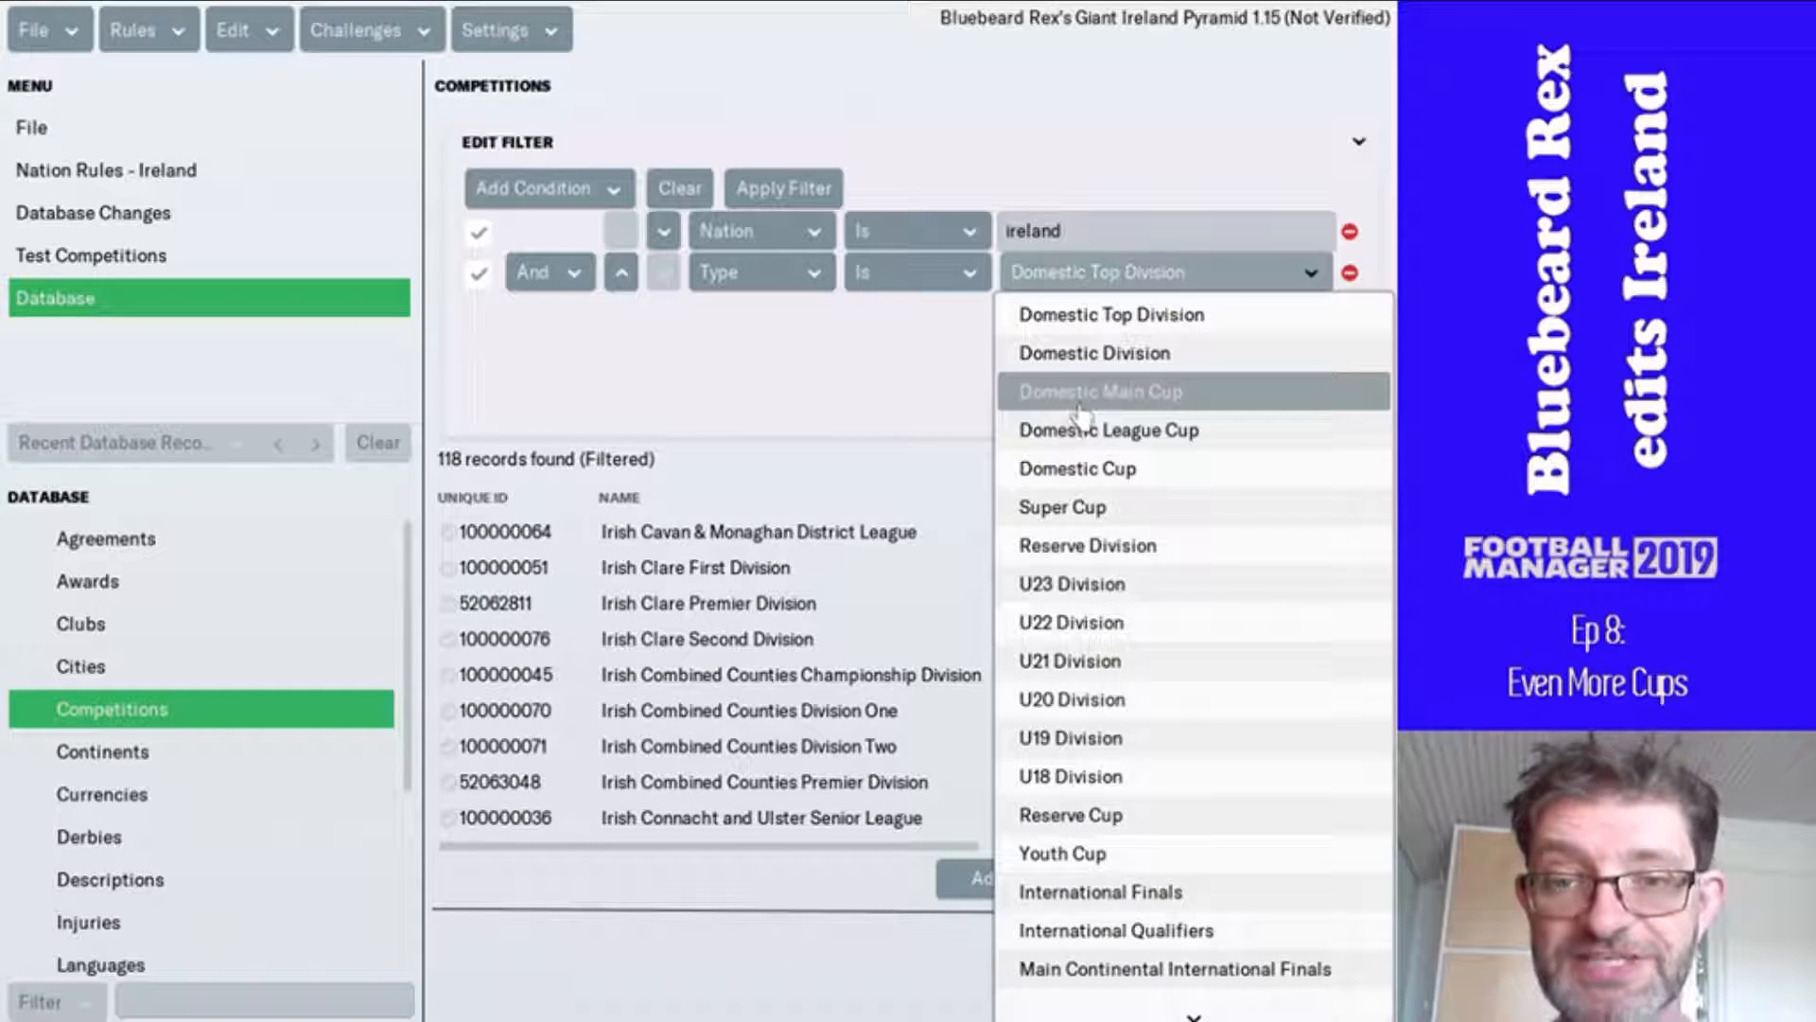
left_click(1083, 470)
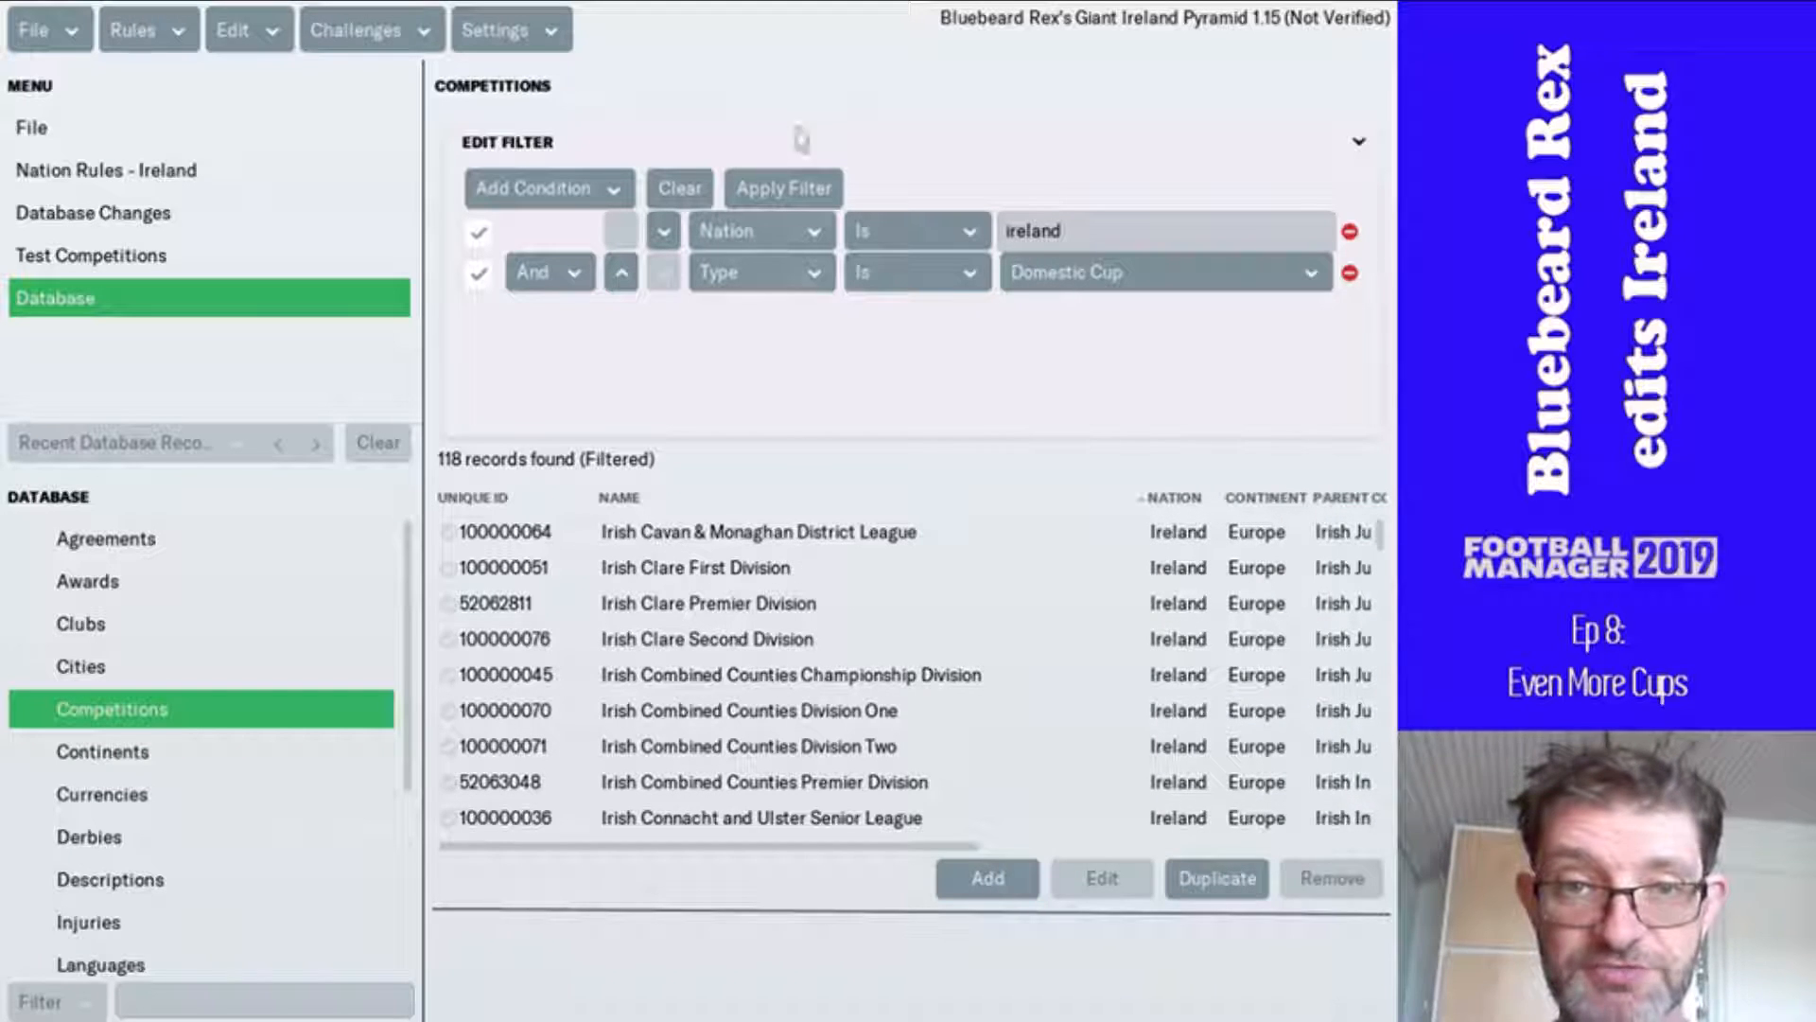
left_click(789, 188)
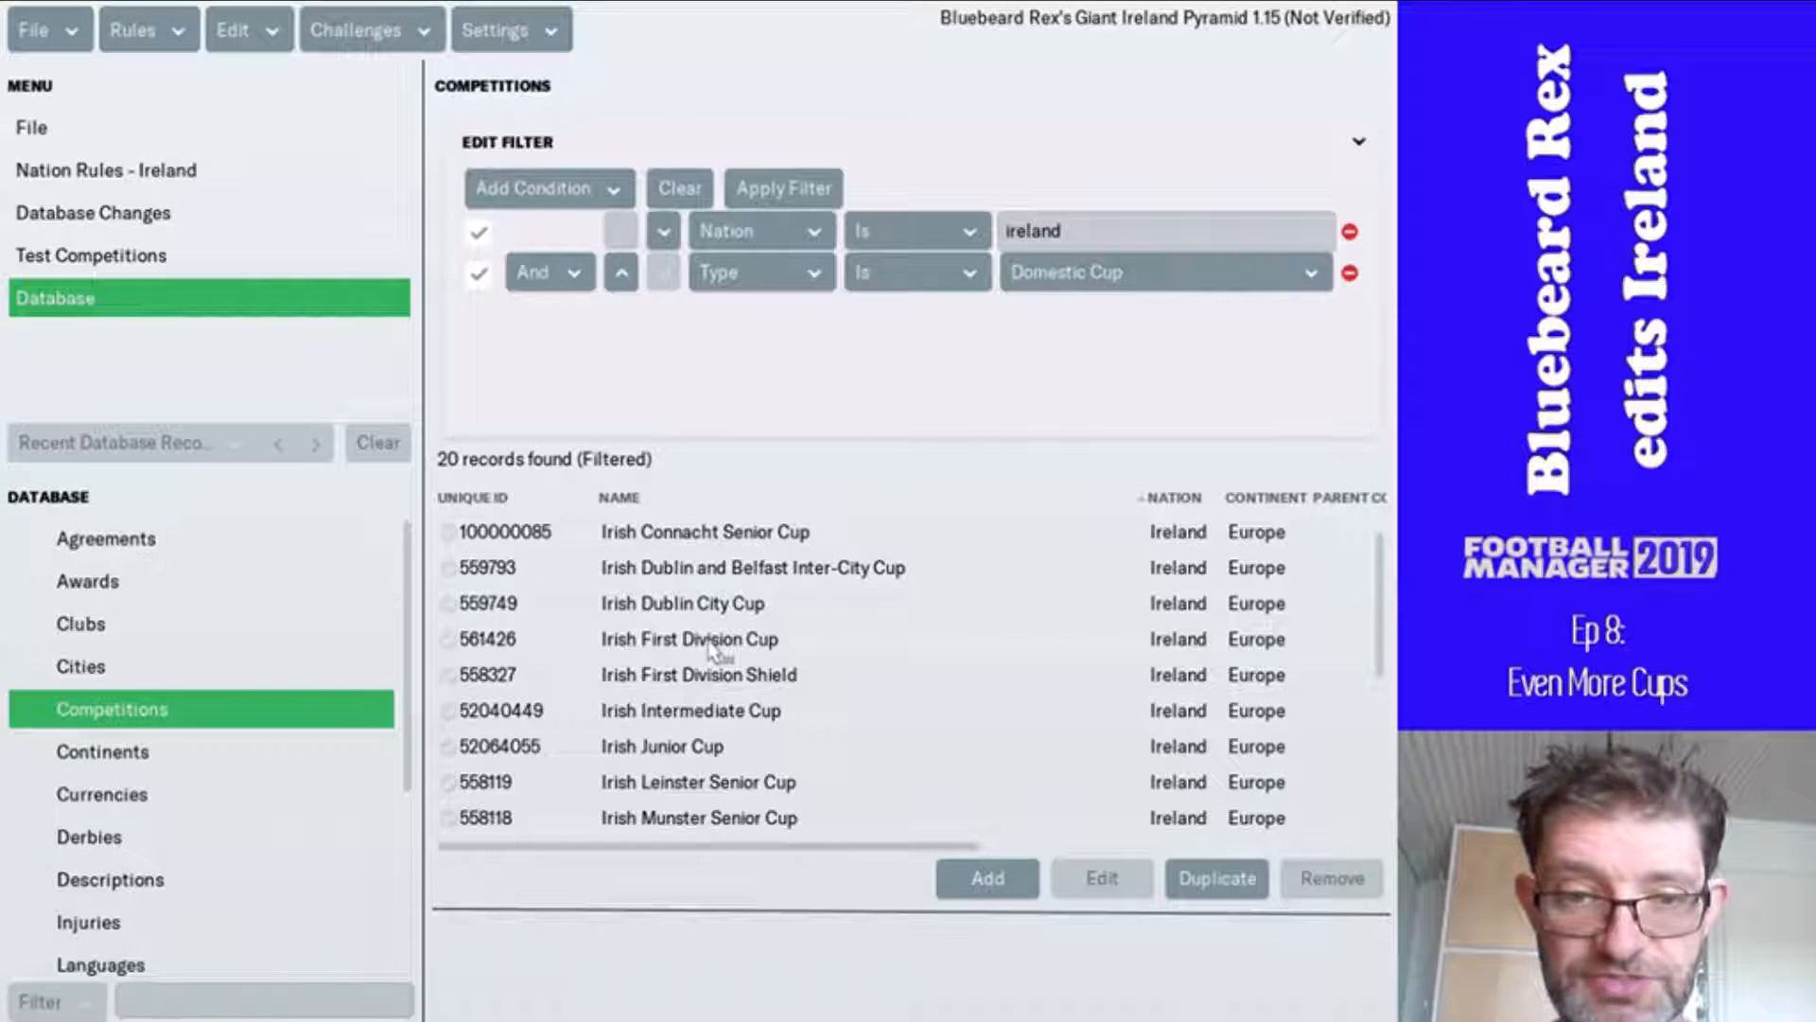
scroll(781, 586, "down", 1)
scroll(781, 587, "down", 5)
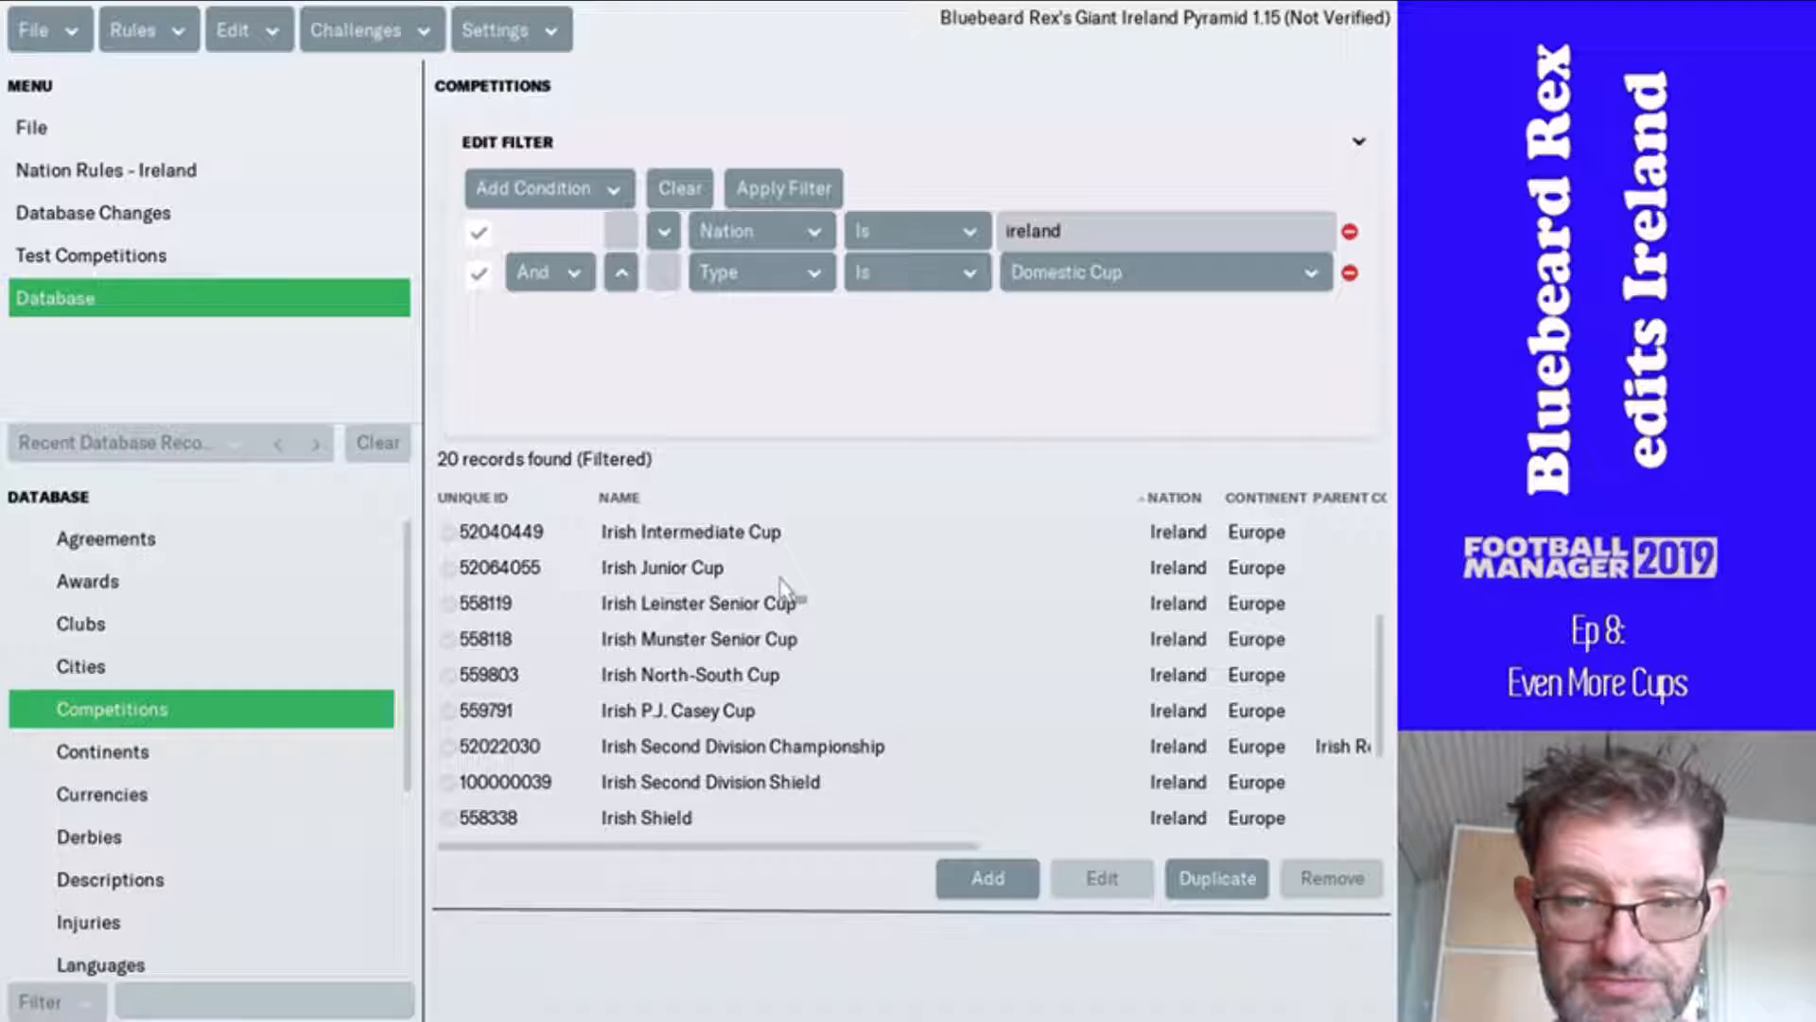
scroll(782, 587, "down", 1)
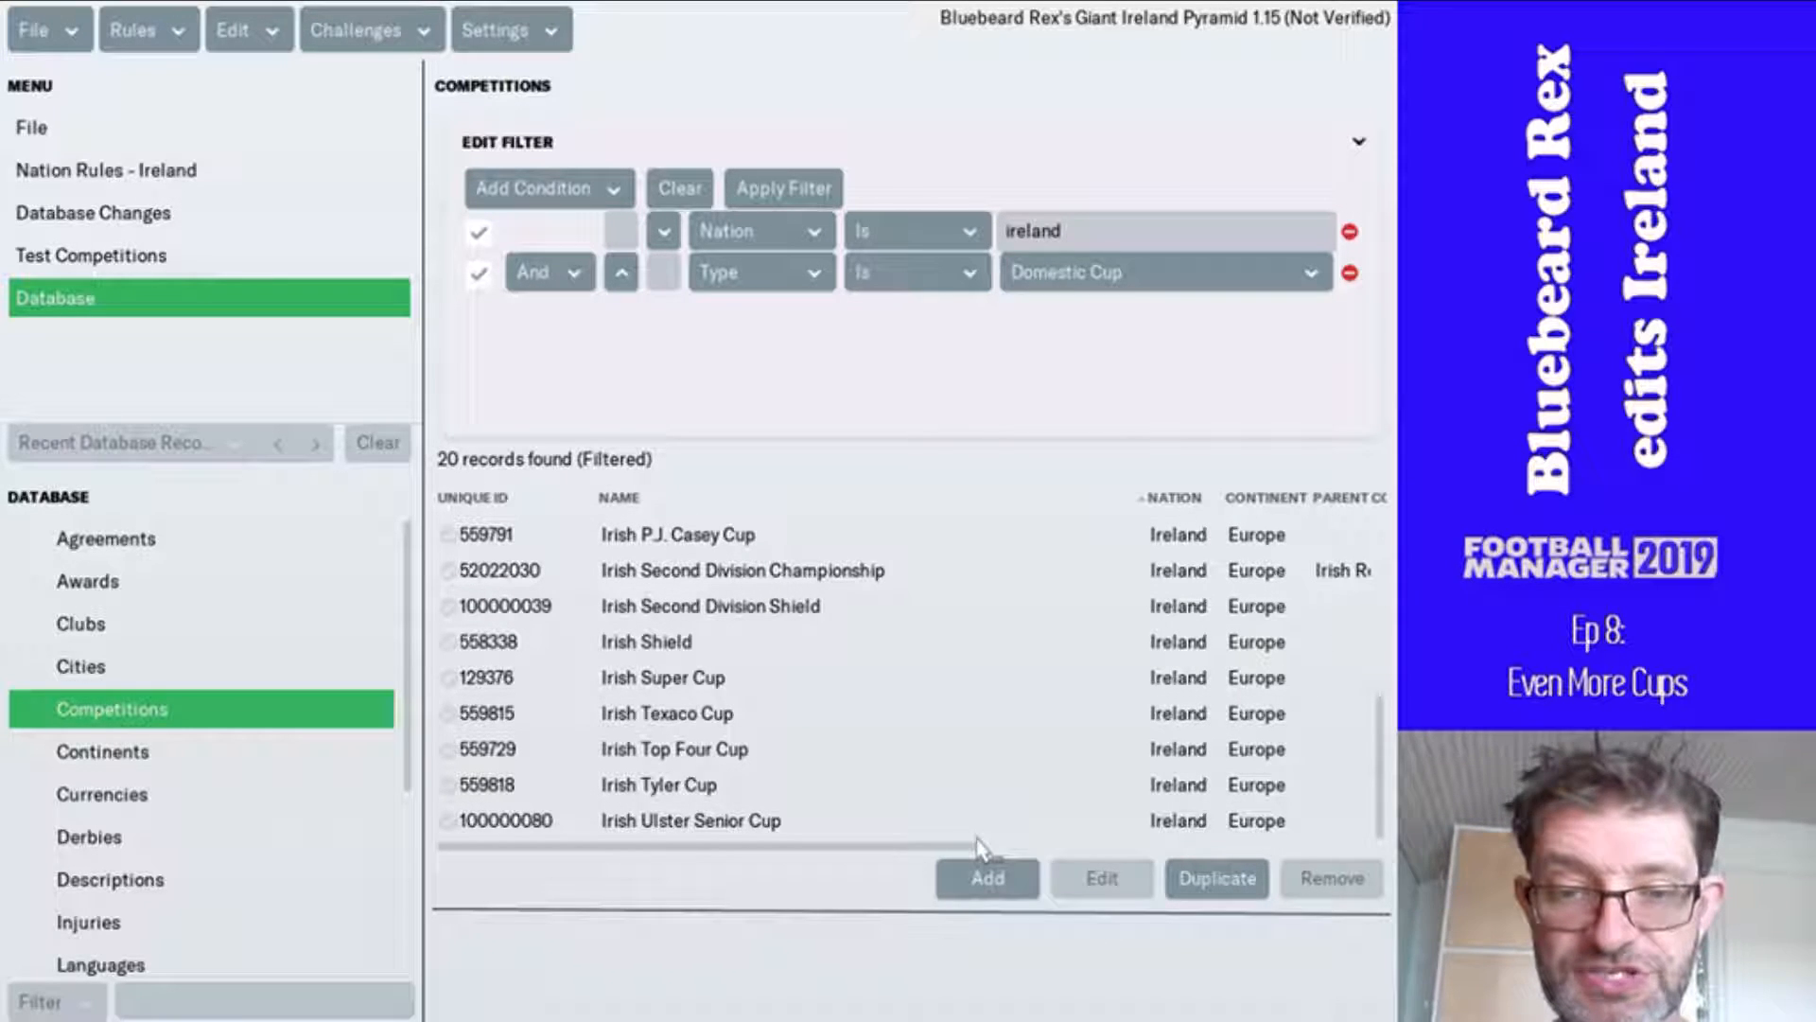
left_click_drag(977, 845, 792, 845)
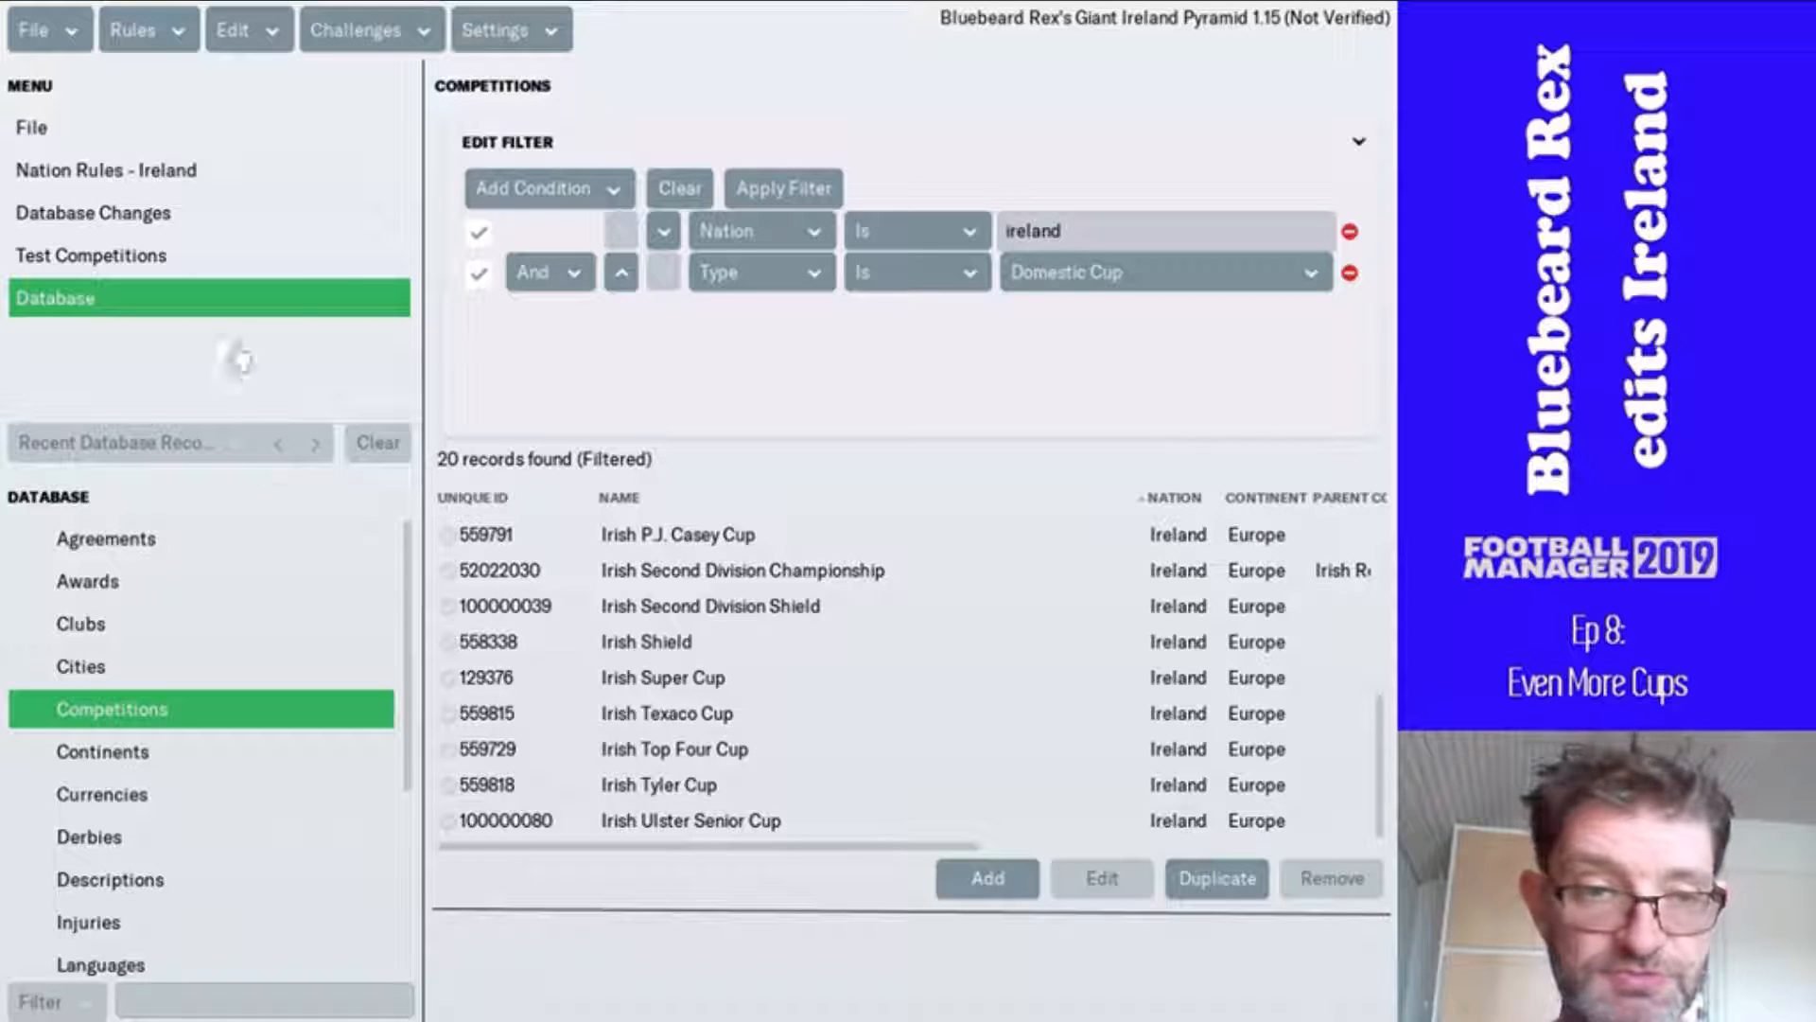
- Add a new competition named Irish Waterford Junior Cup with the short name Waterford Junior Cup
left_click(958, 898)
left_click(1067, 210)
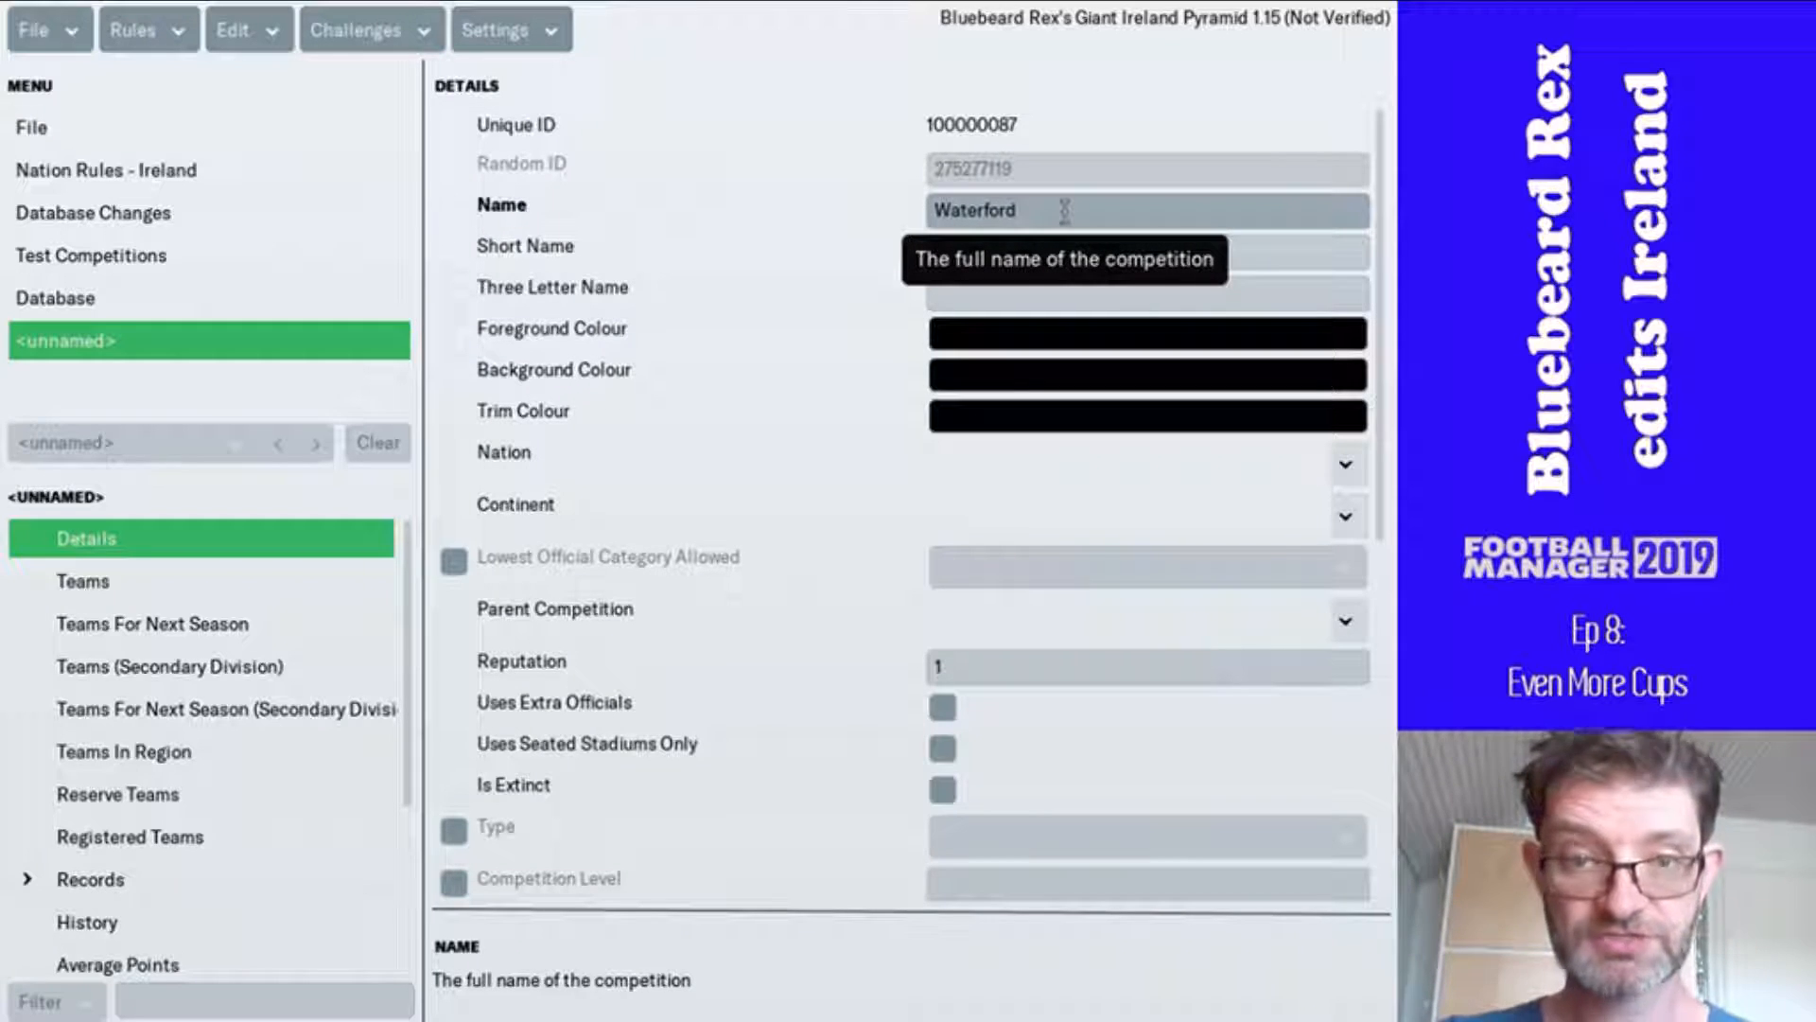
type("Waterford")
key("Home")
type("Irish")
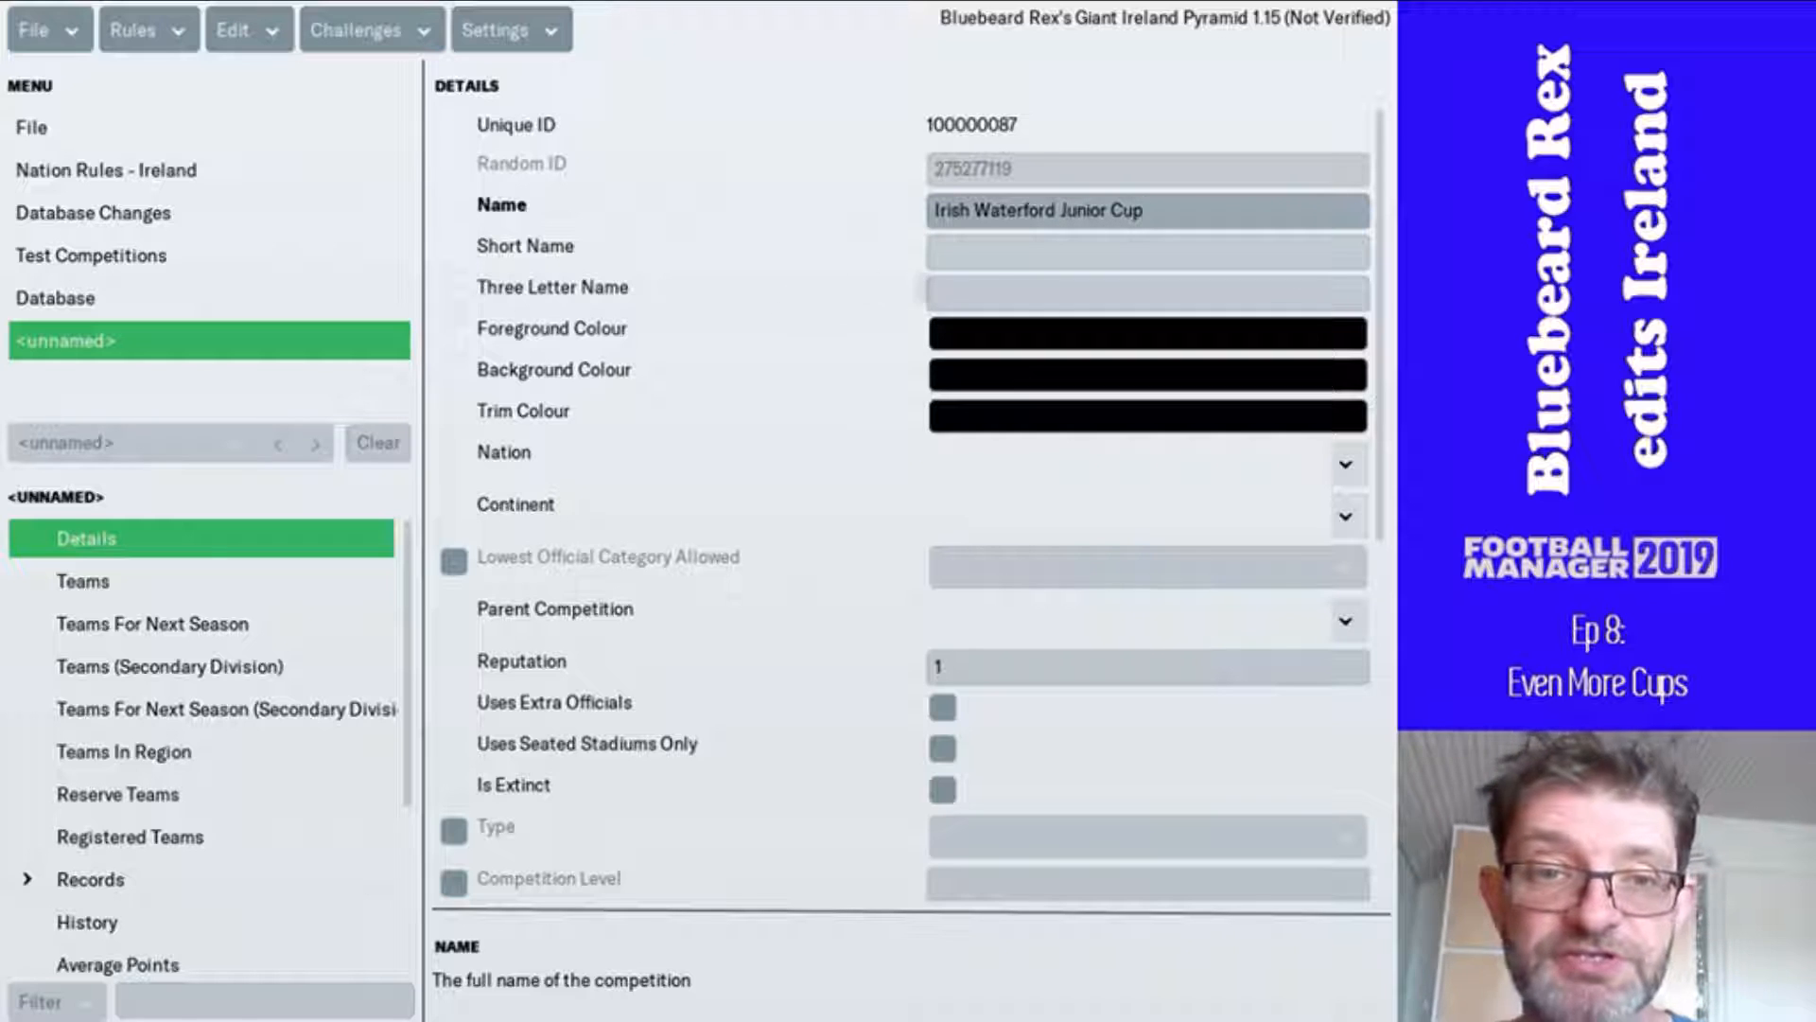
left_click(1031, 247)
type("Waterford Junior Cup")
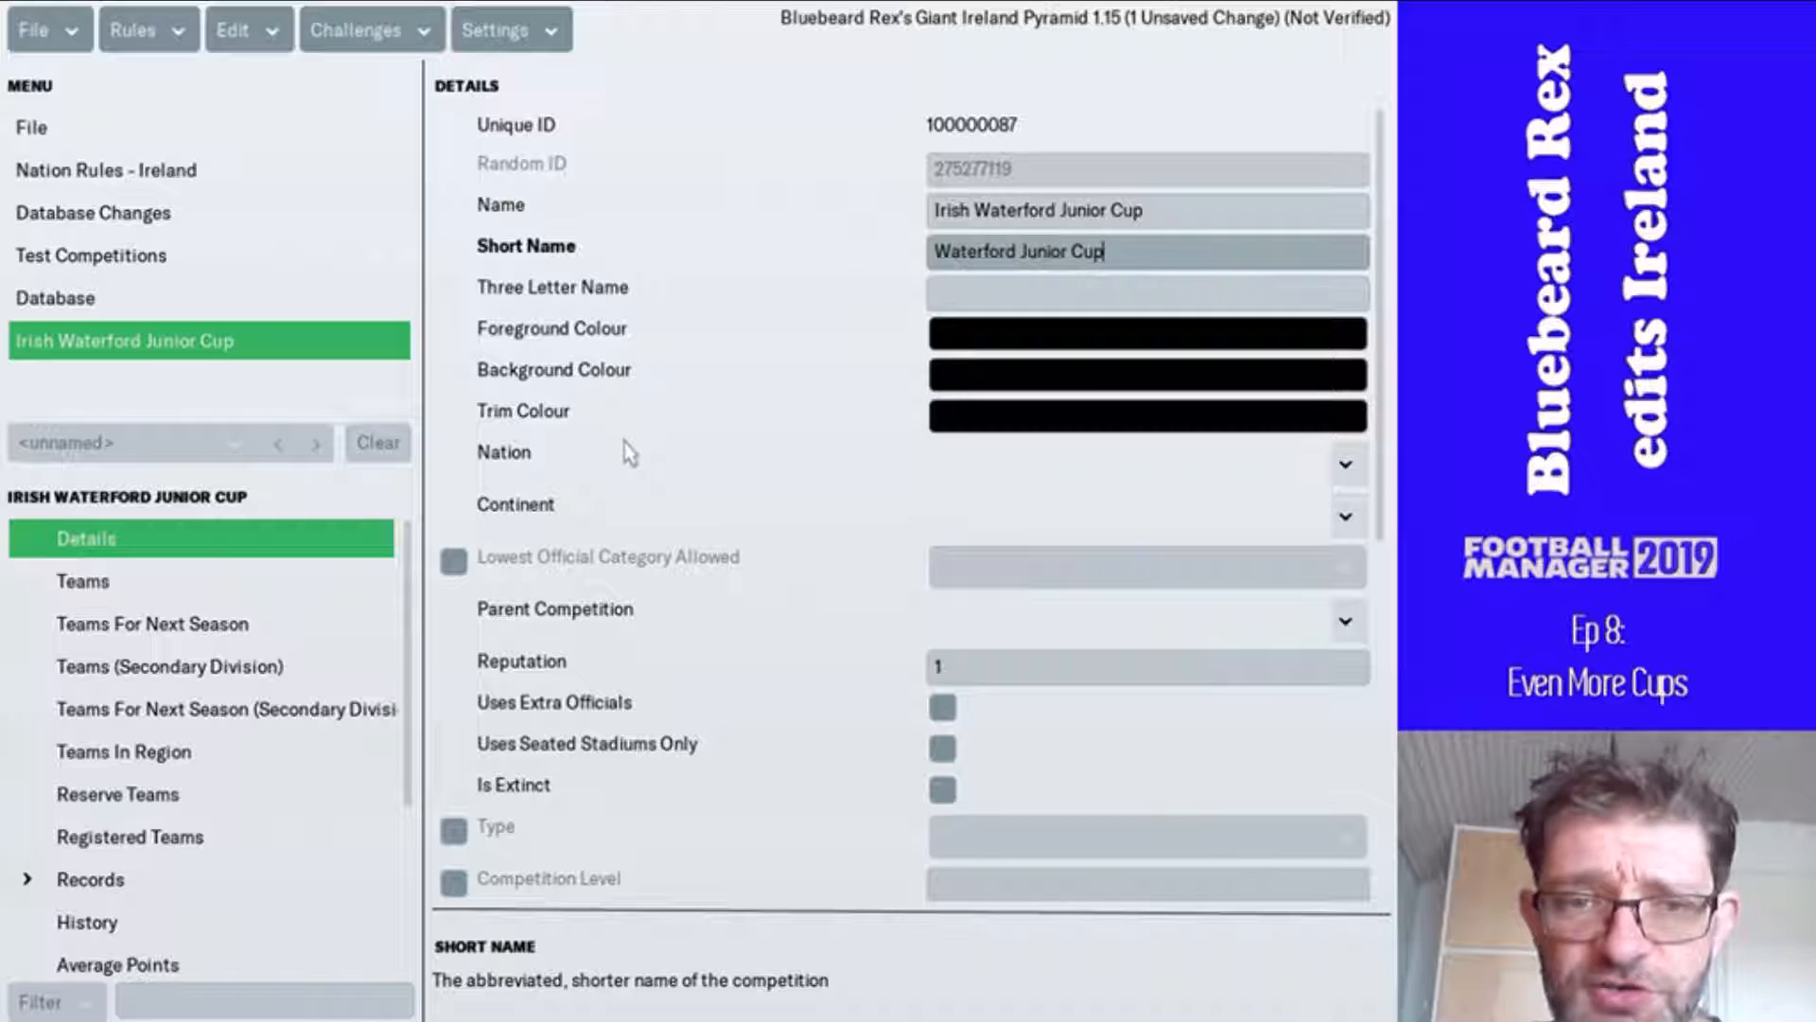
- Set the new cup's nation to the European Ireland record, found by searching nation names for "irel"
left_click(1348, 468)
left_click(1345, 523)
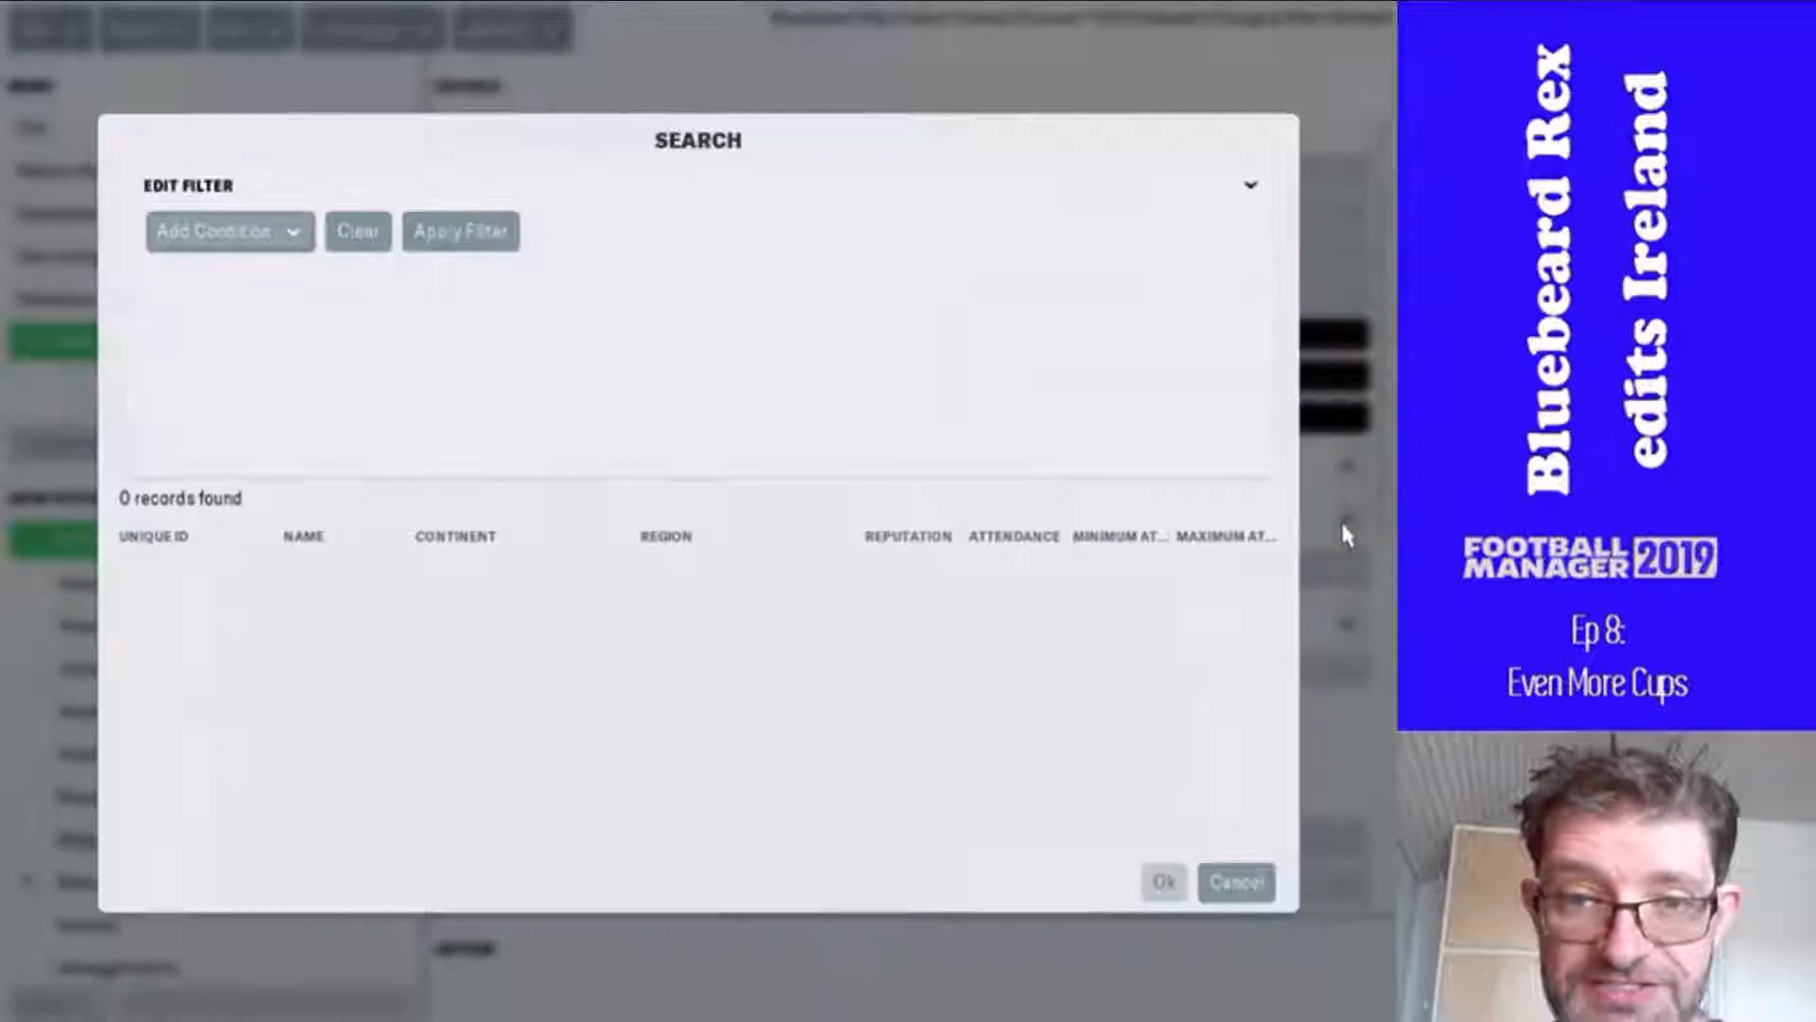
left_click(203, 232)
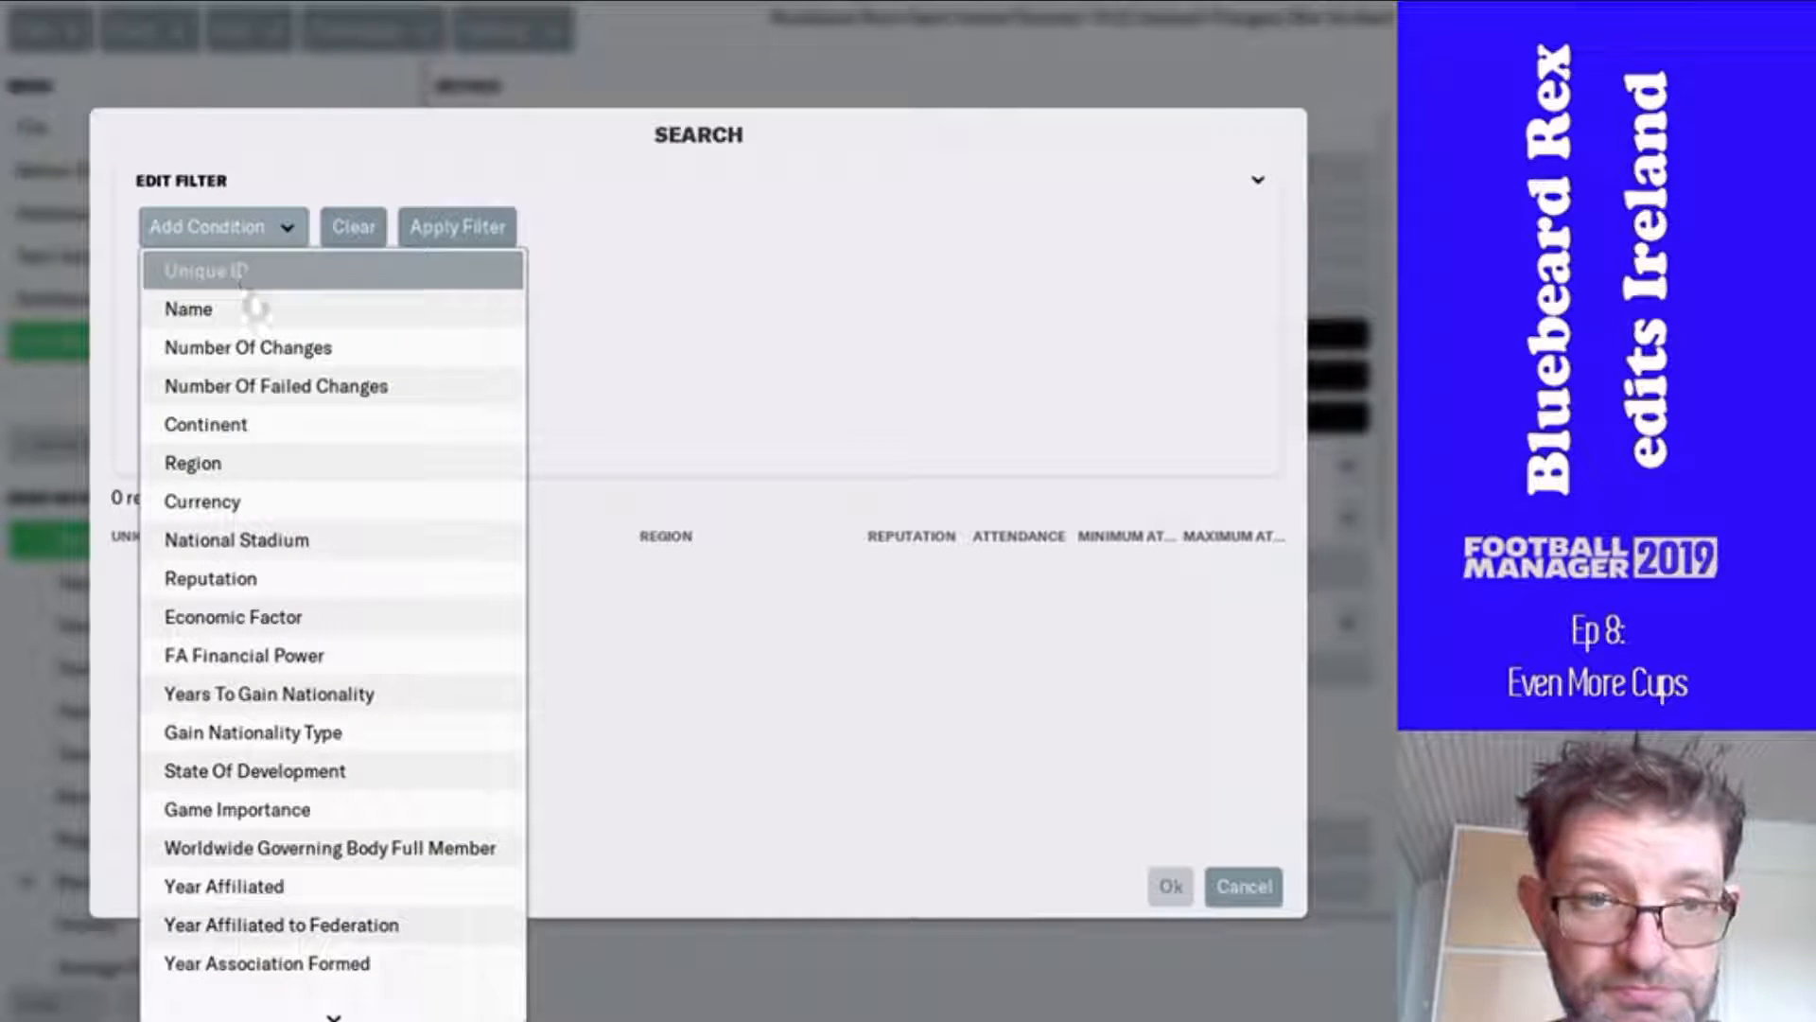
left_click(252, 305)
left_click(852, 276)
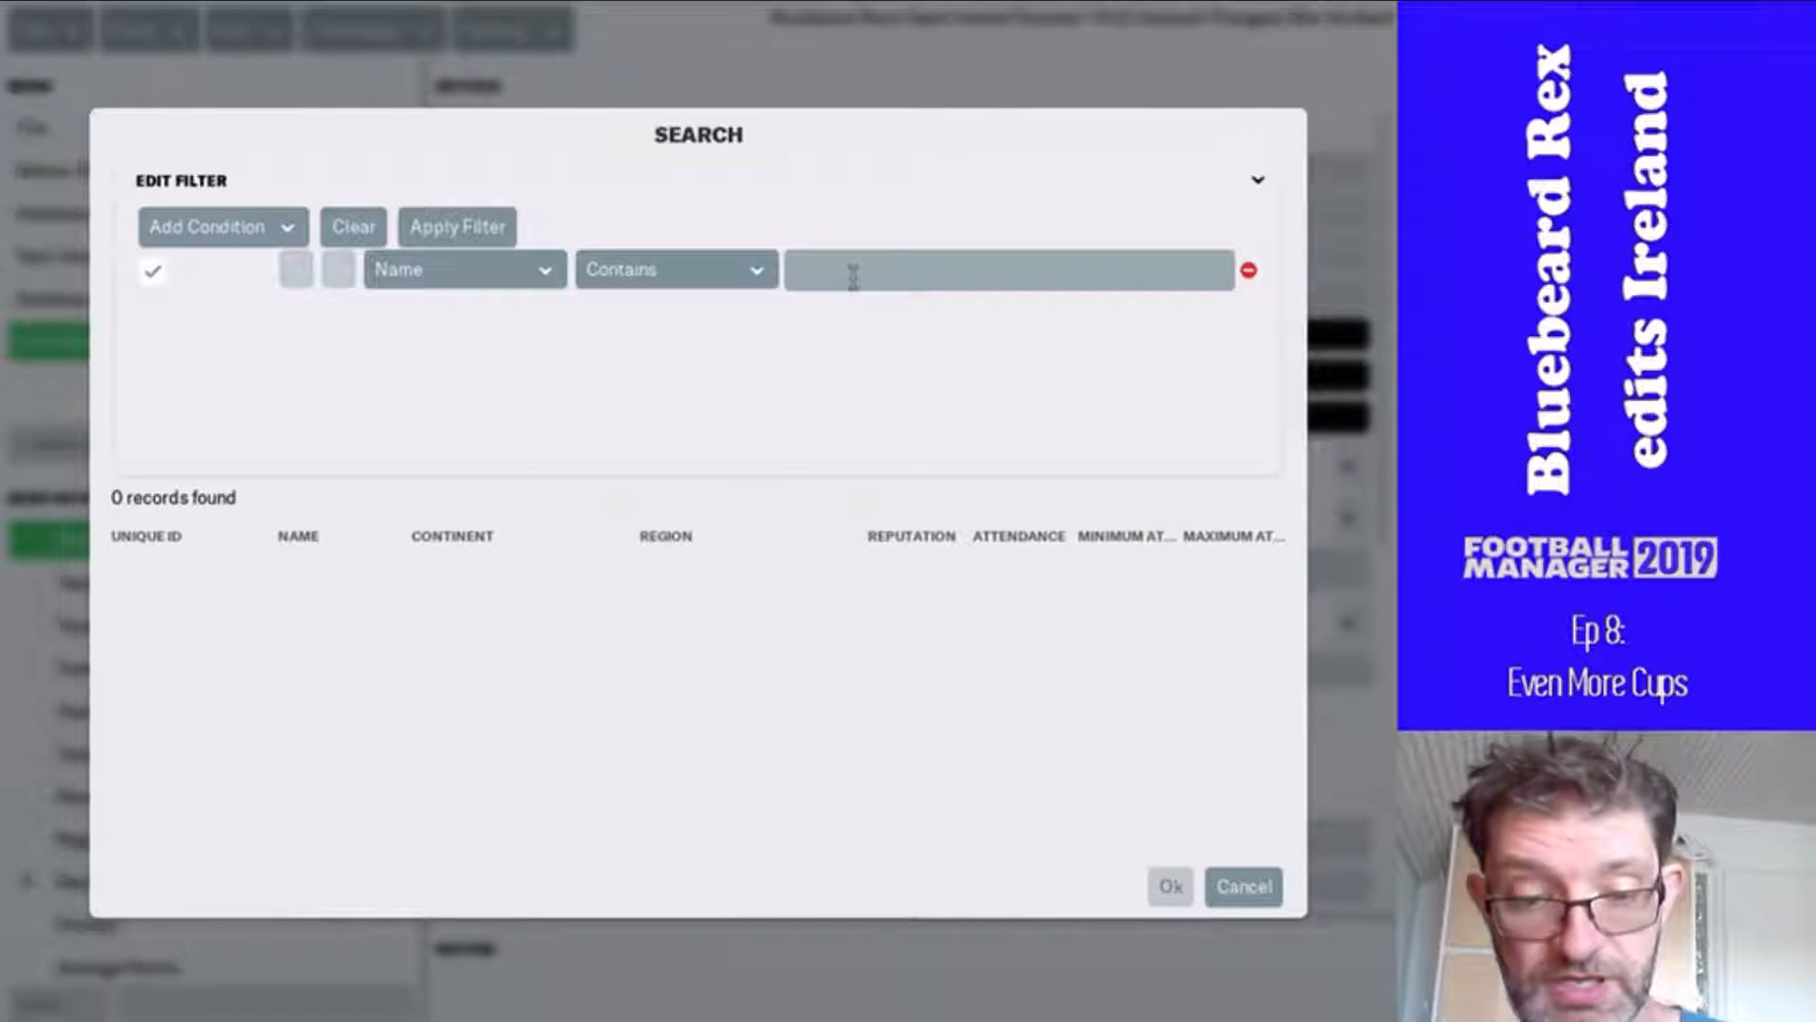
type("irel")
key("Return")
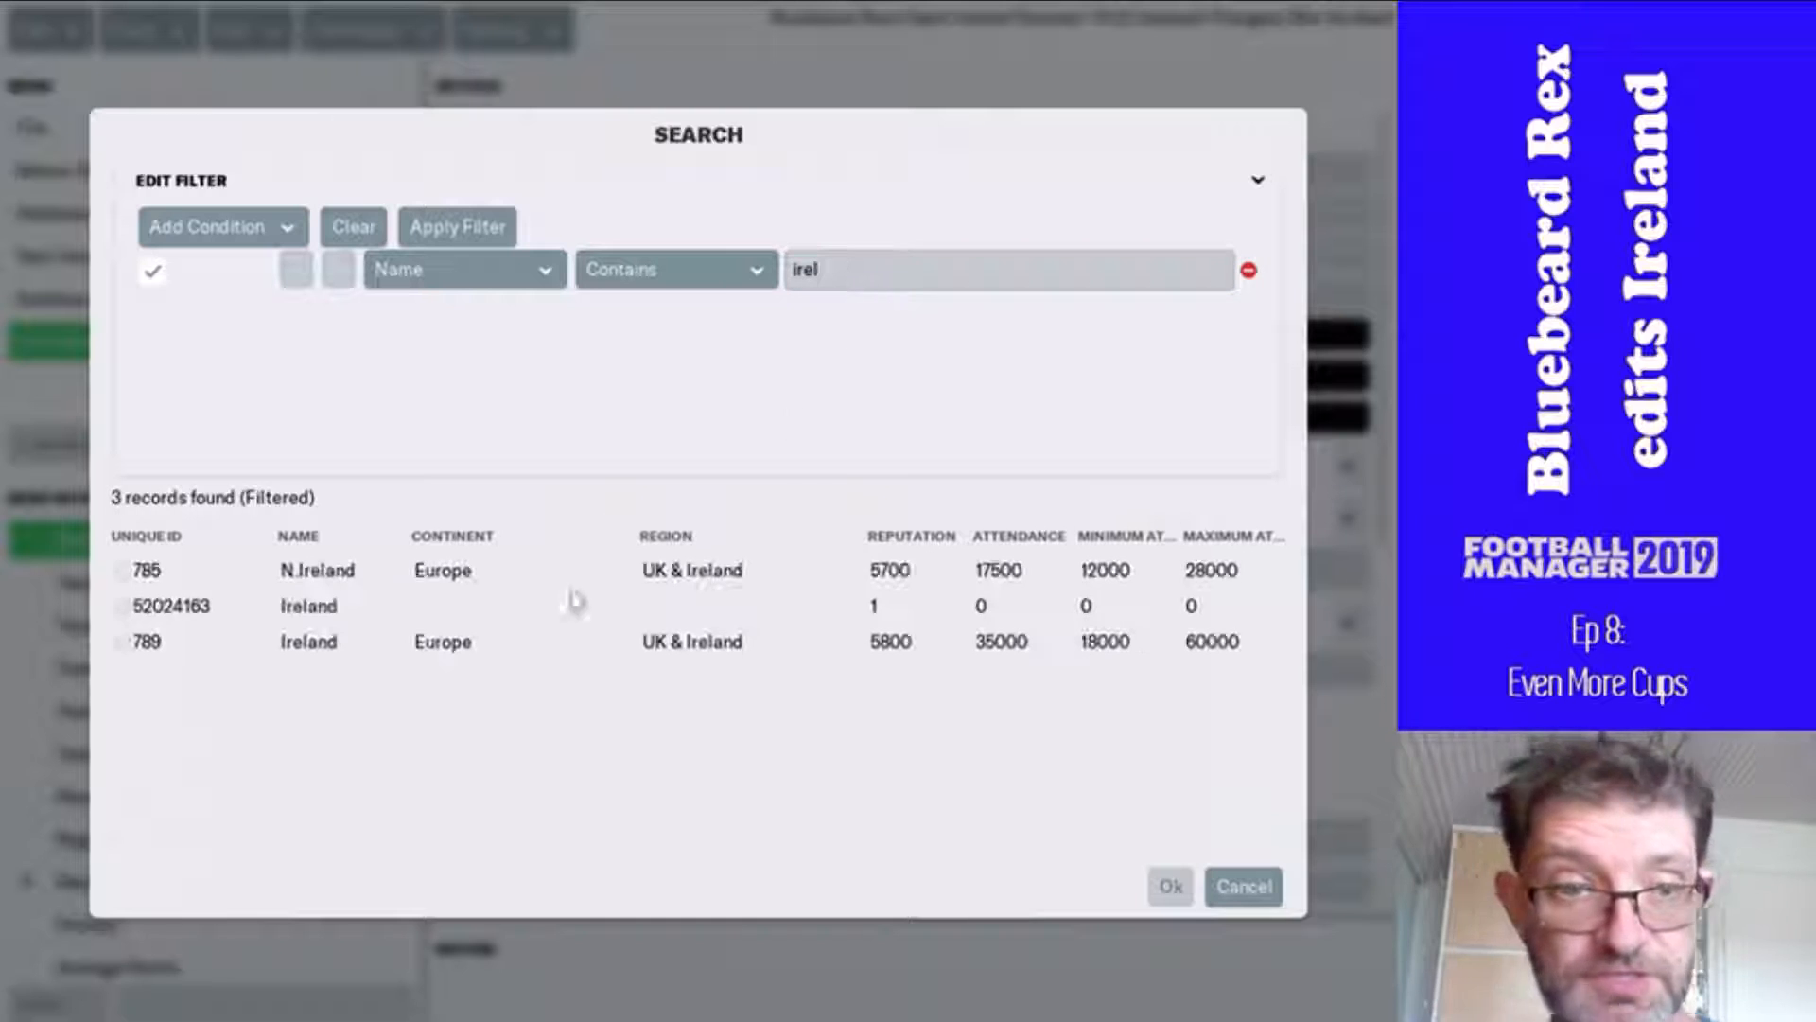
double_click(458, 651)
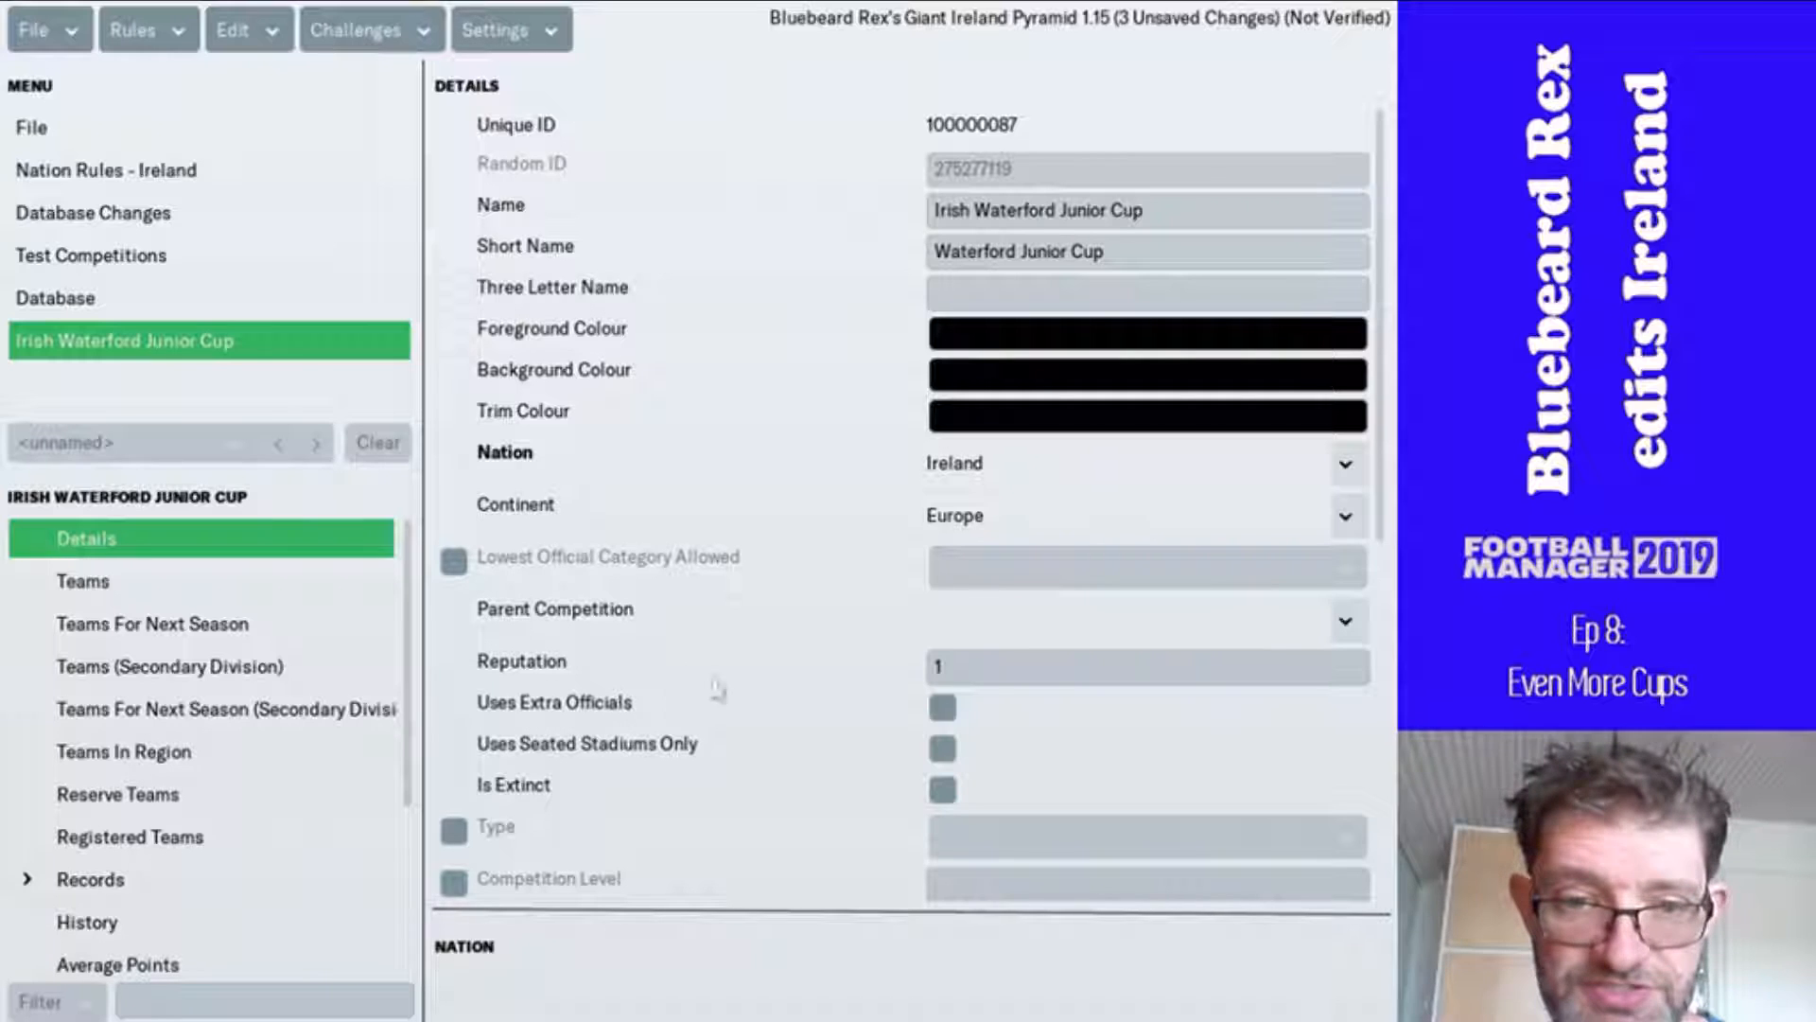
- Set the new cup's reputation to 4 and its type to Domestic Cup
left_click(945, 653)
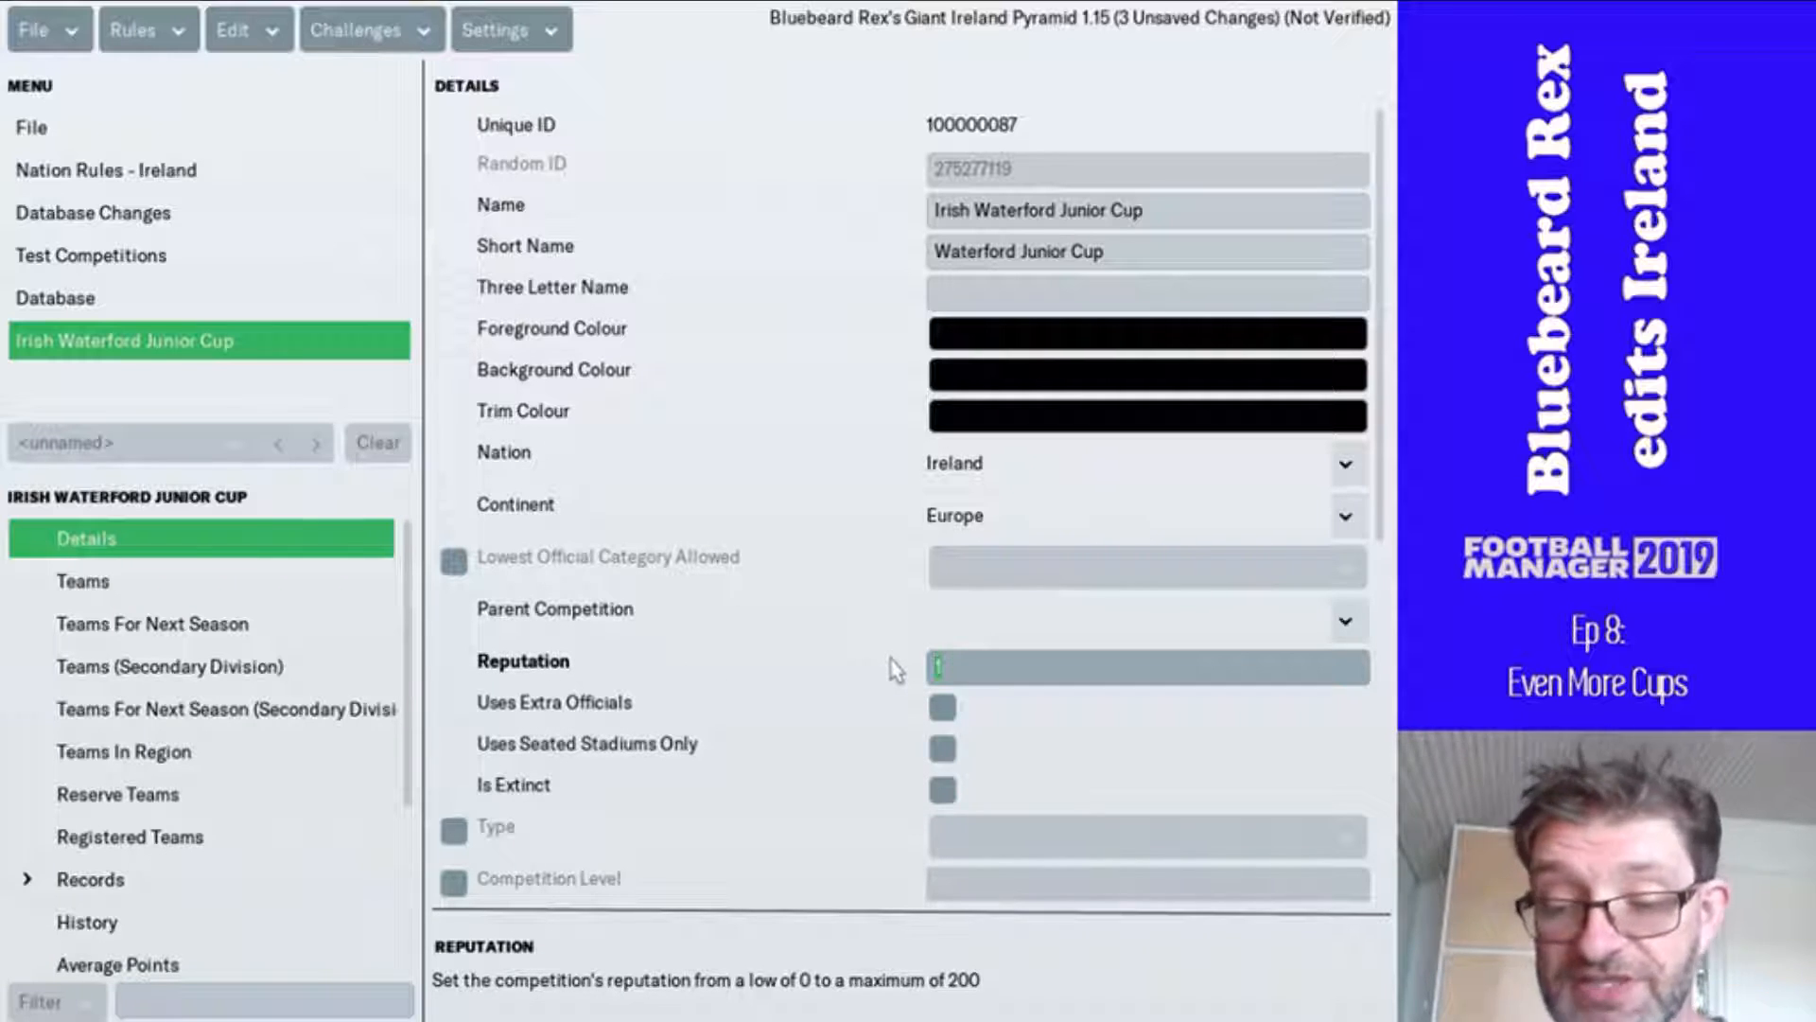
type("4")
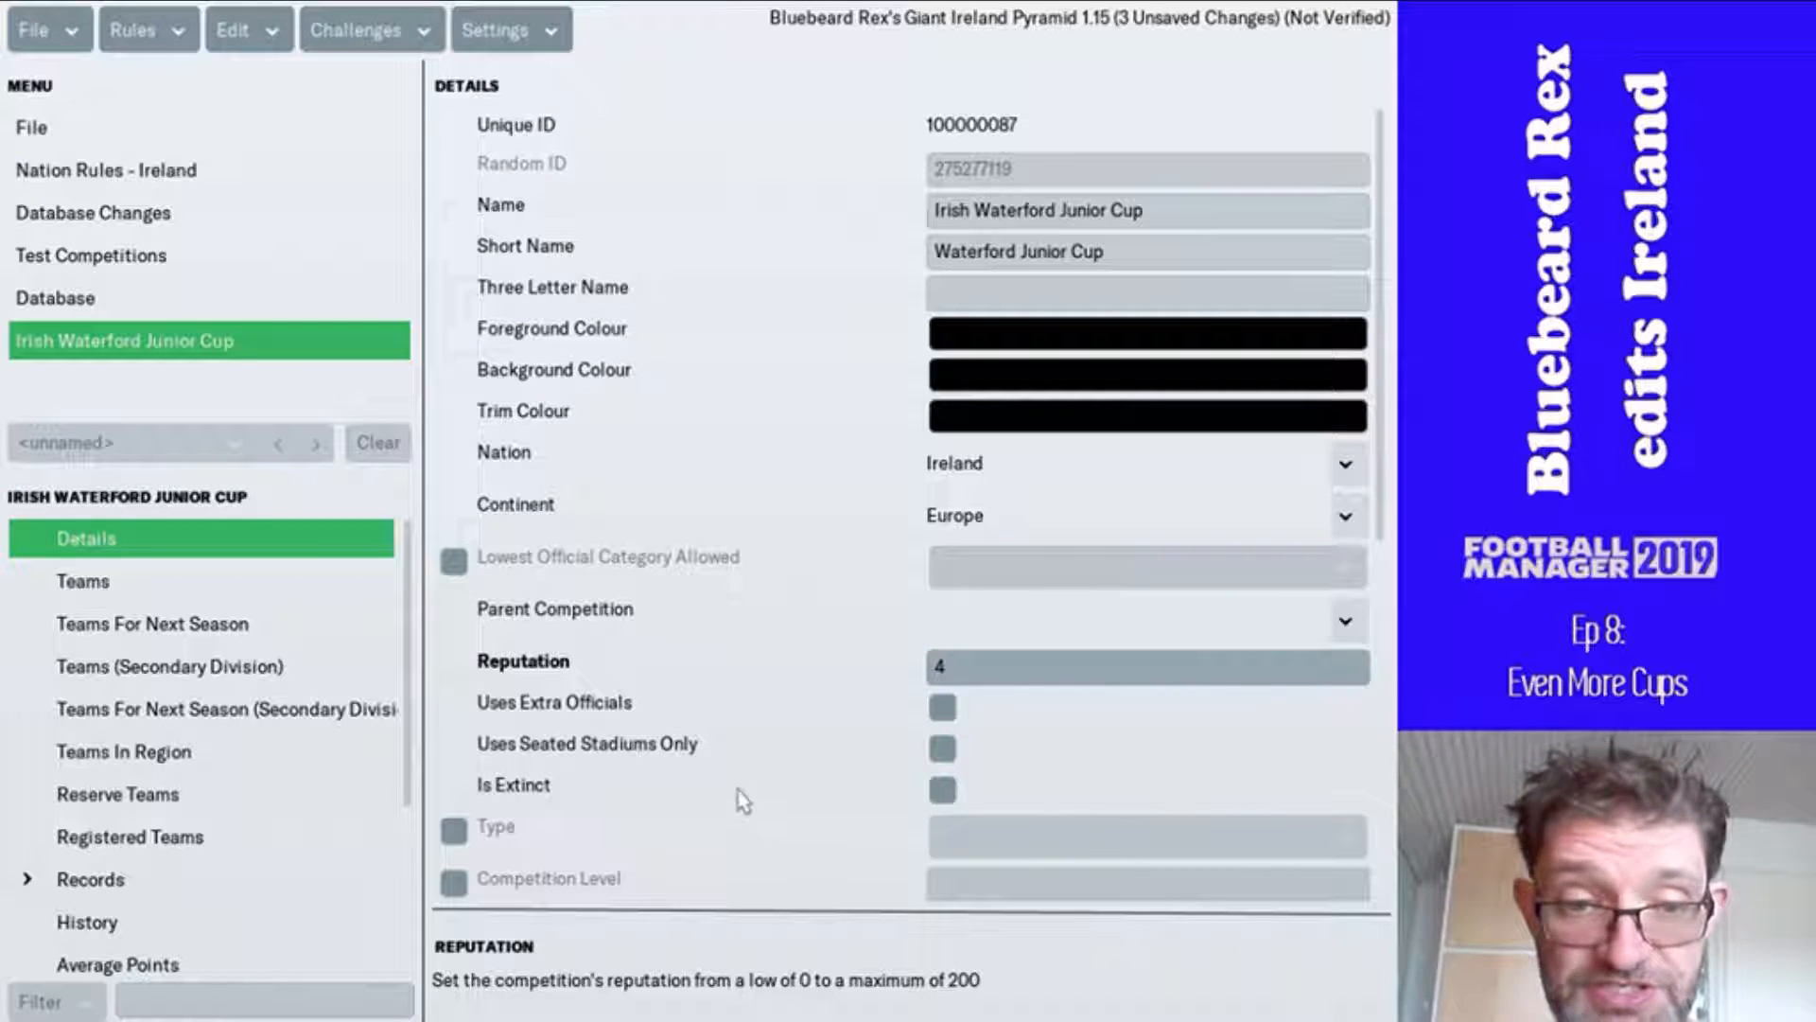
scroll(742, 801, "down", 5)
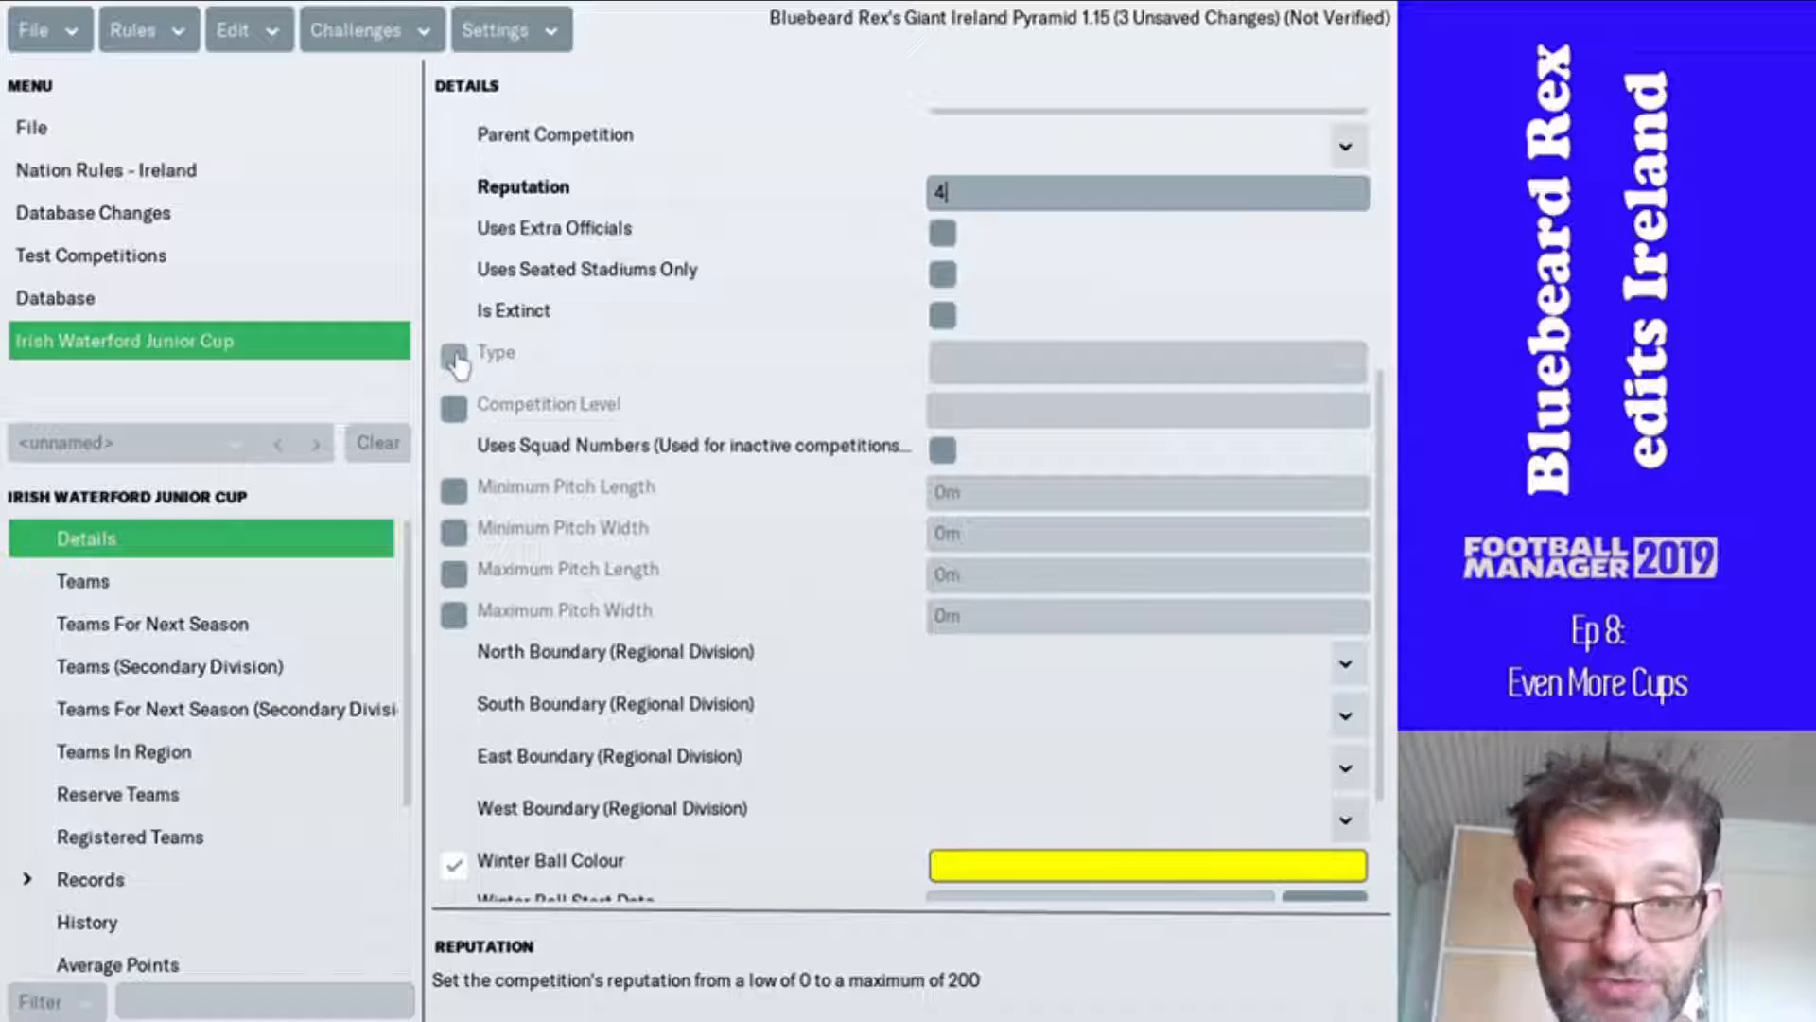
left_click(455, 357)
left_click(980, 371)
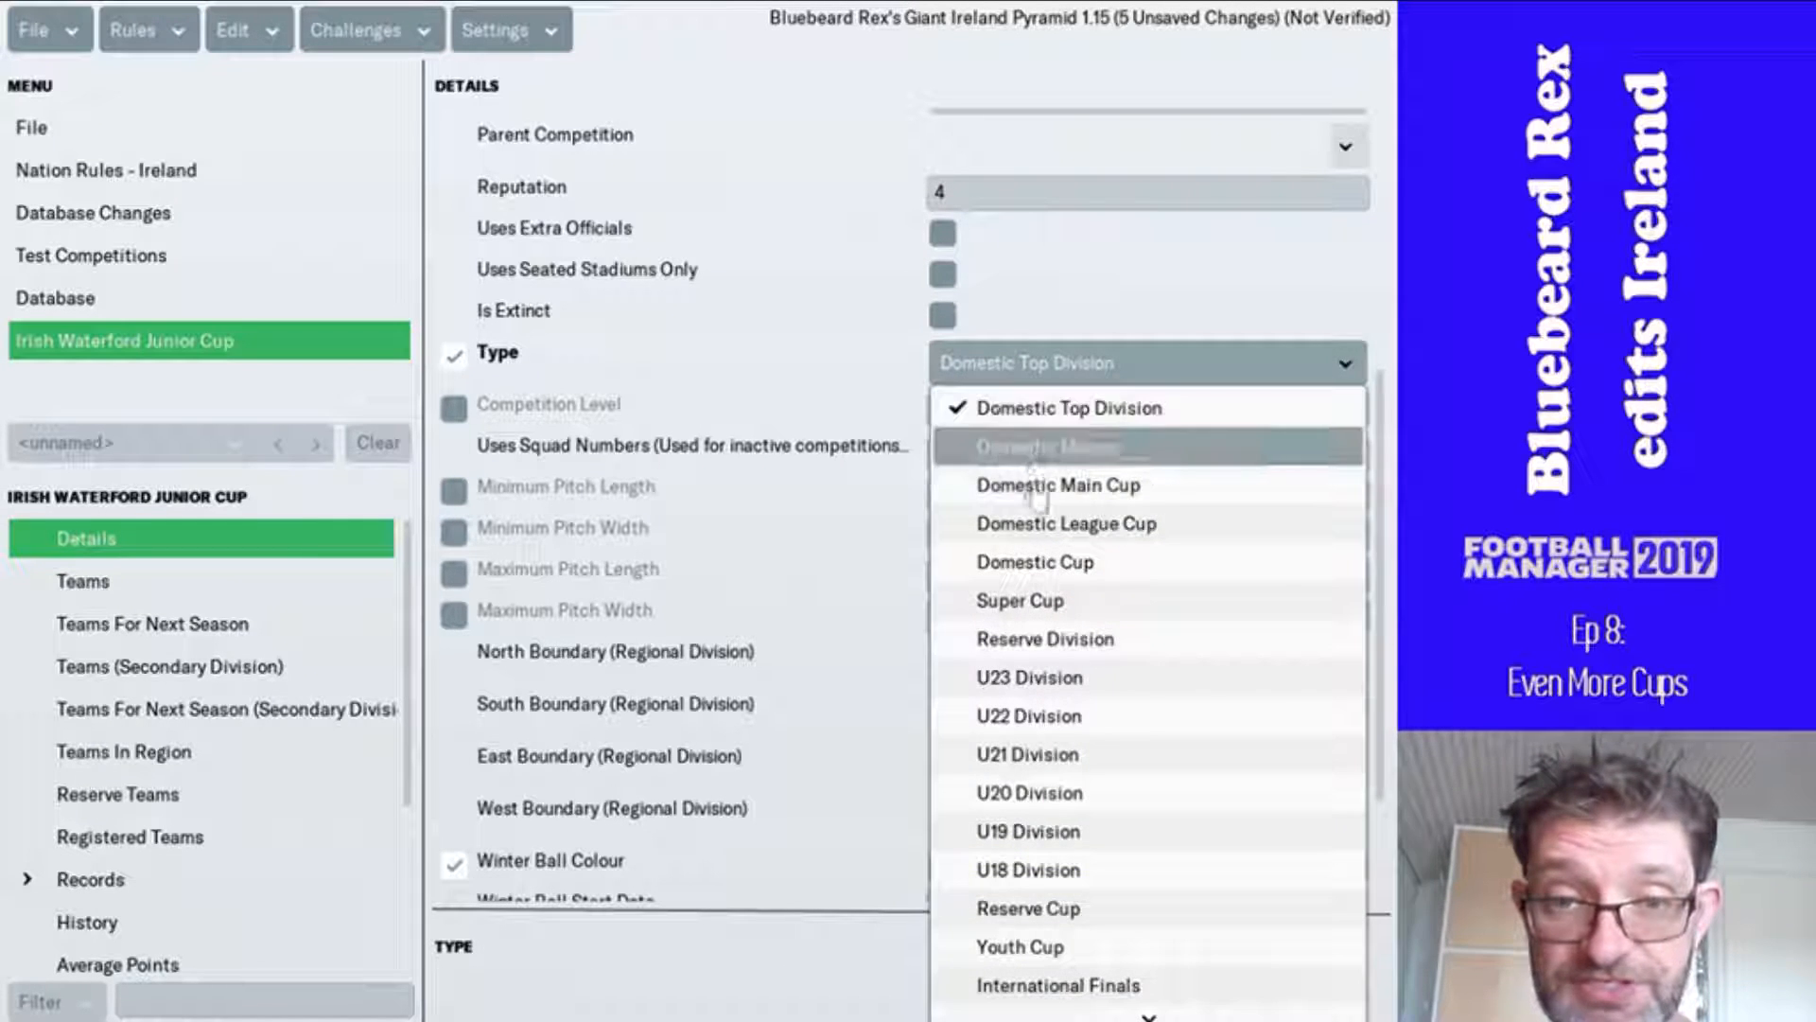
left_click(1066, 567)
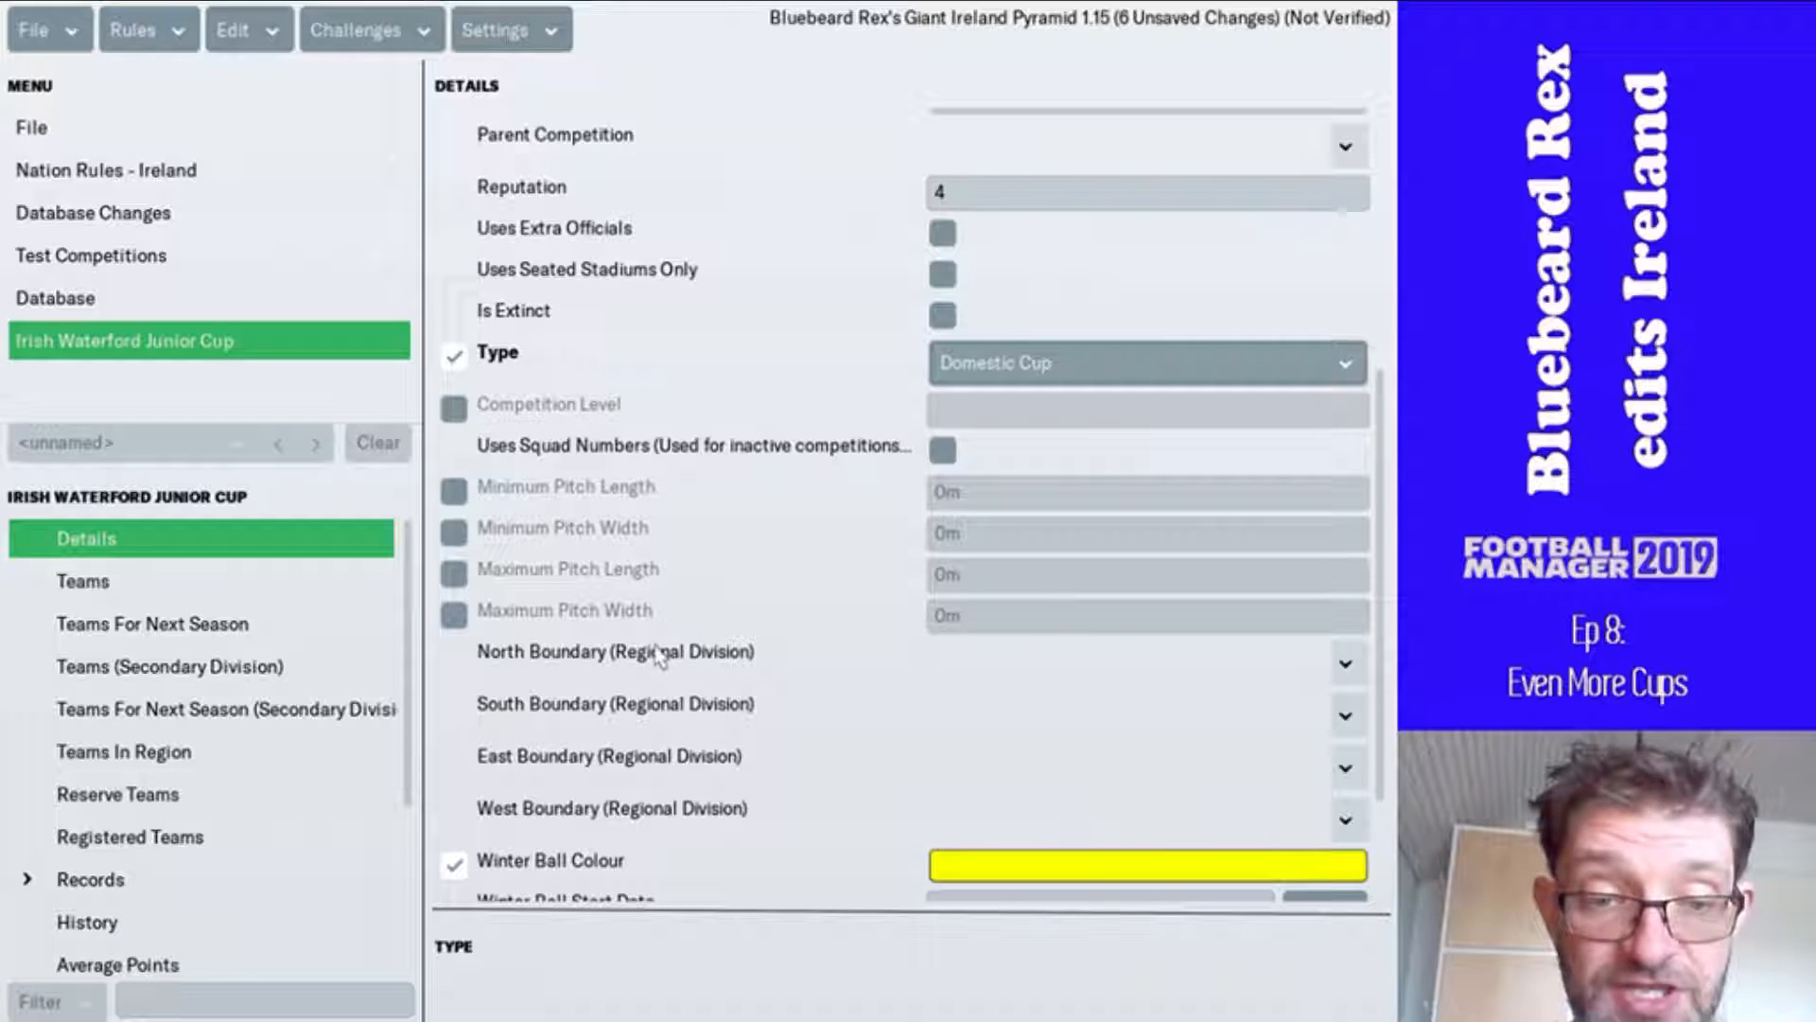
- Look over the new cup's remaining details, media policies and contract types
scroll(660, 656, "down", 3)
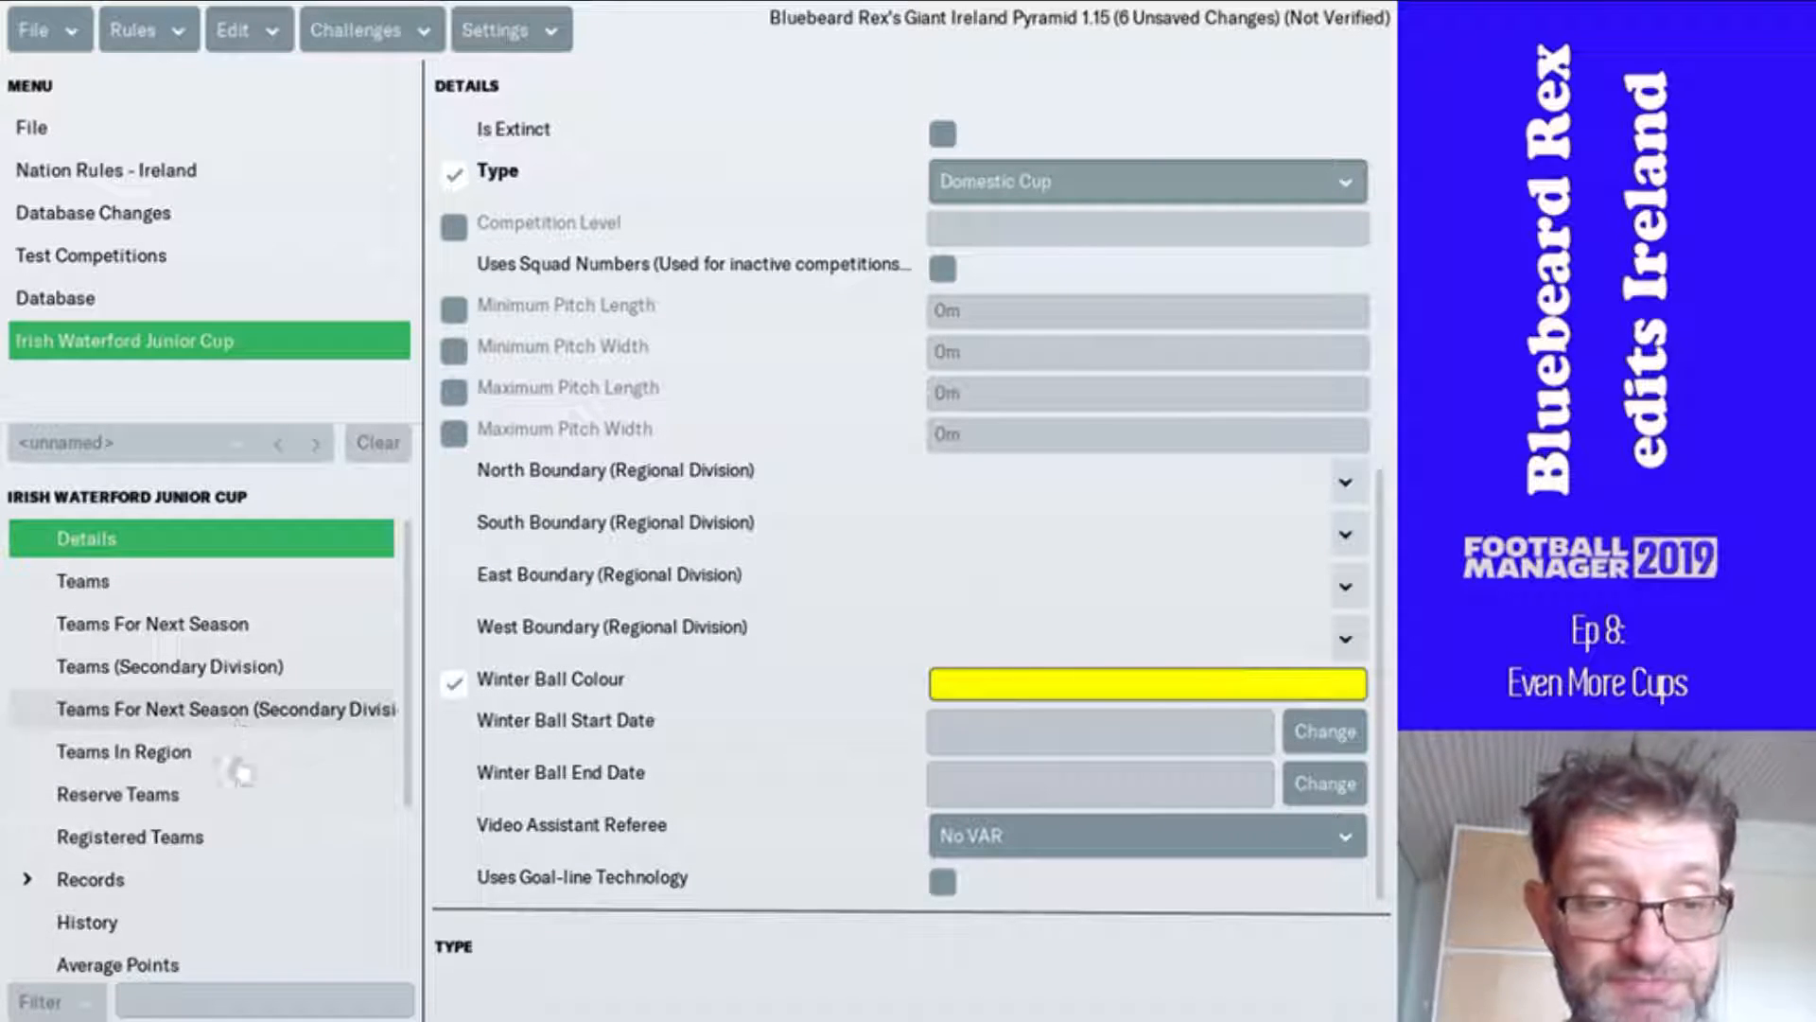
scroll(243, 847, "down", 3)
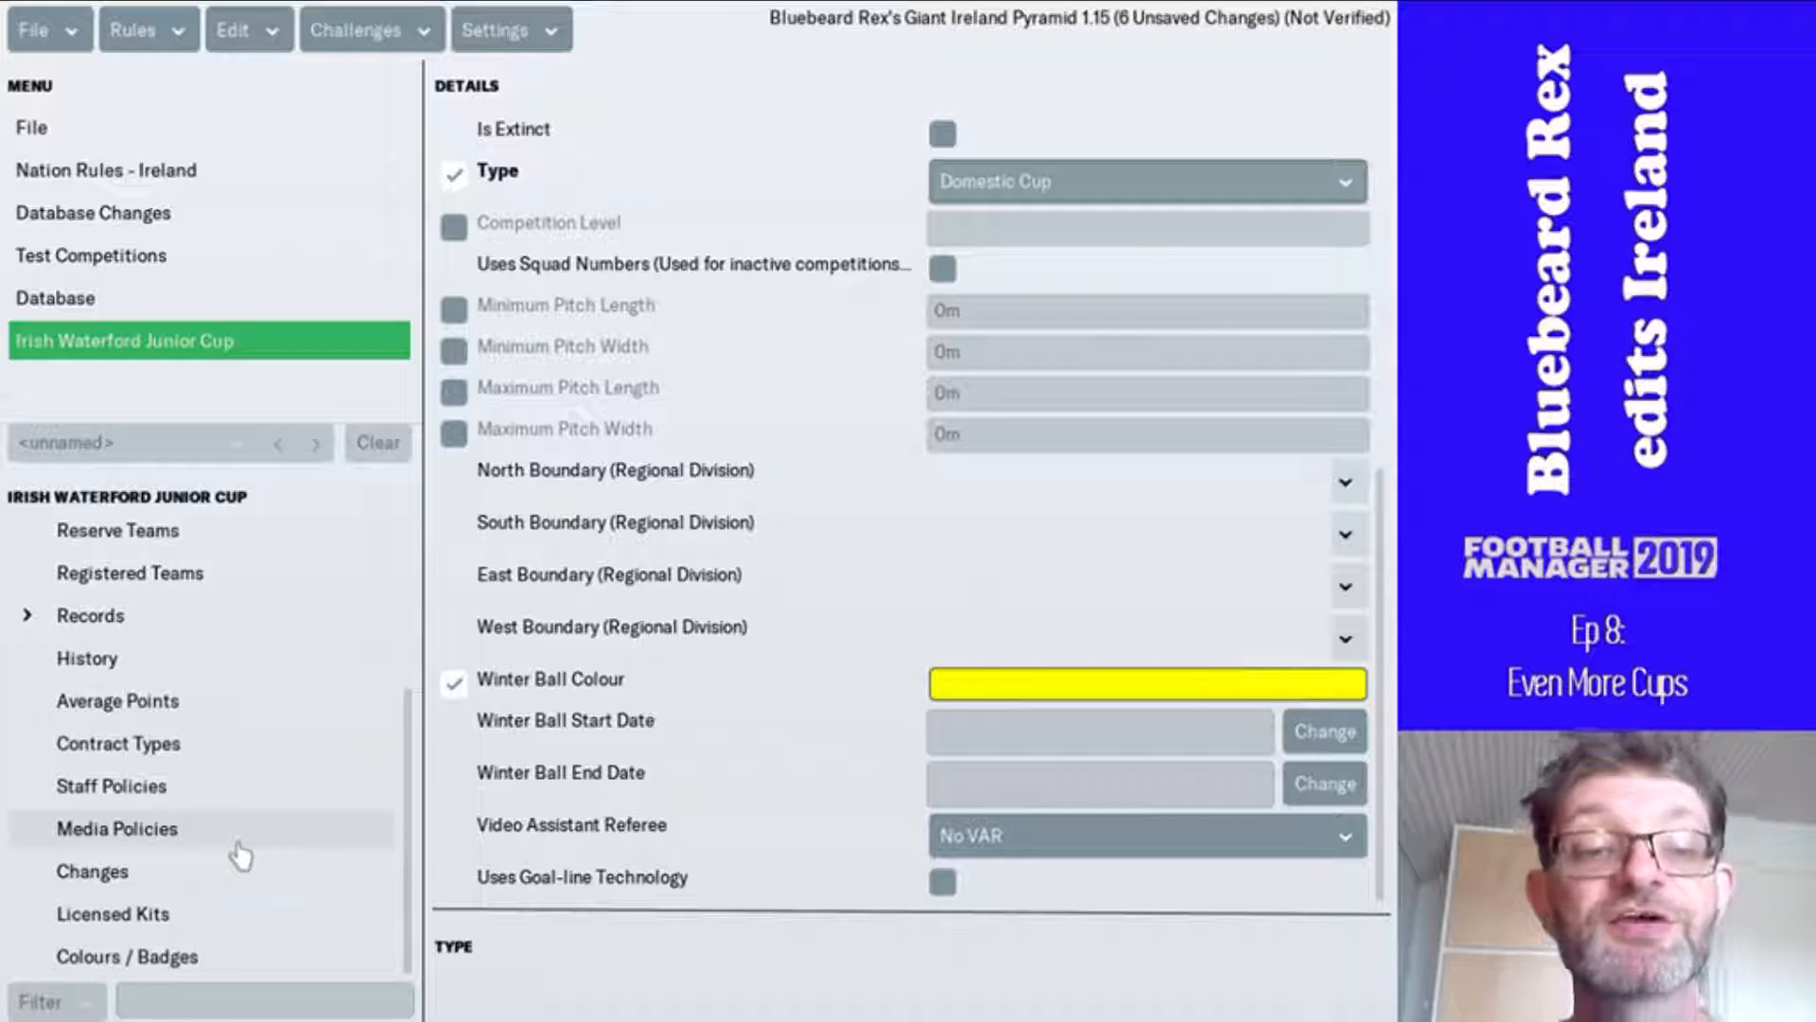
left_click(238, 845)
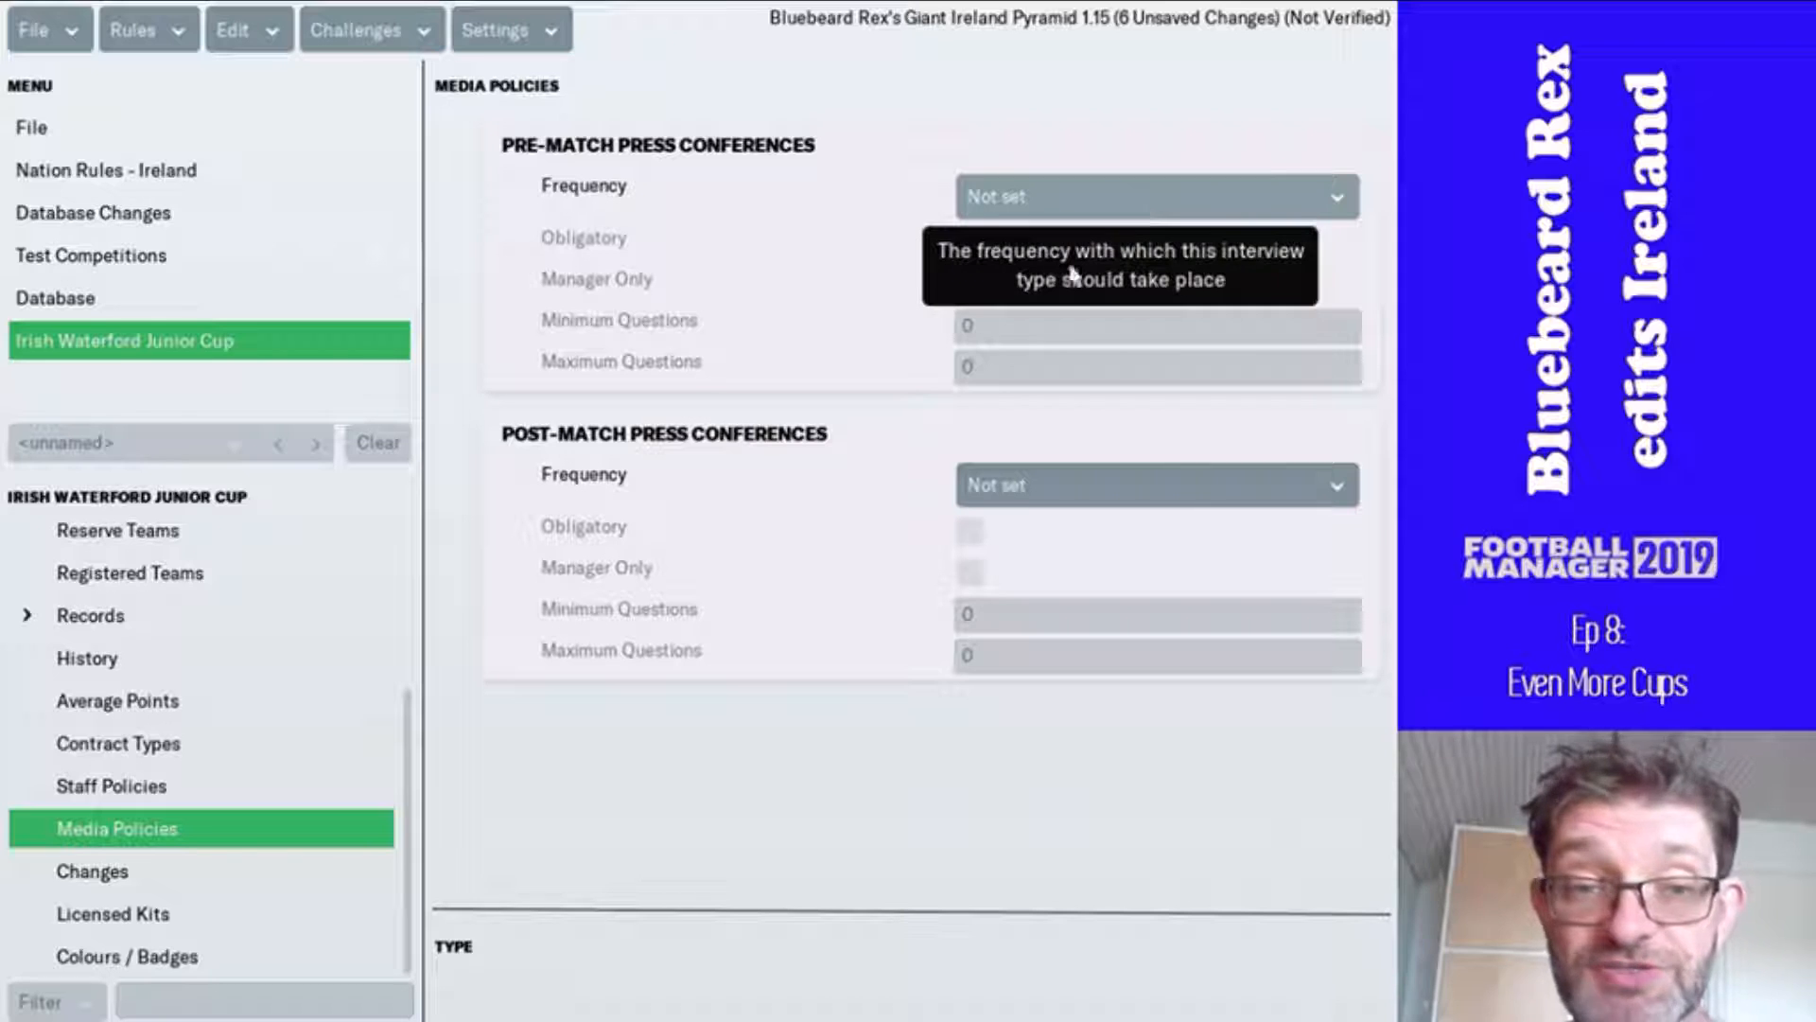
left_click(159, 748)
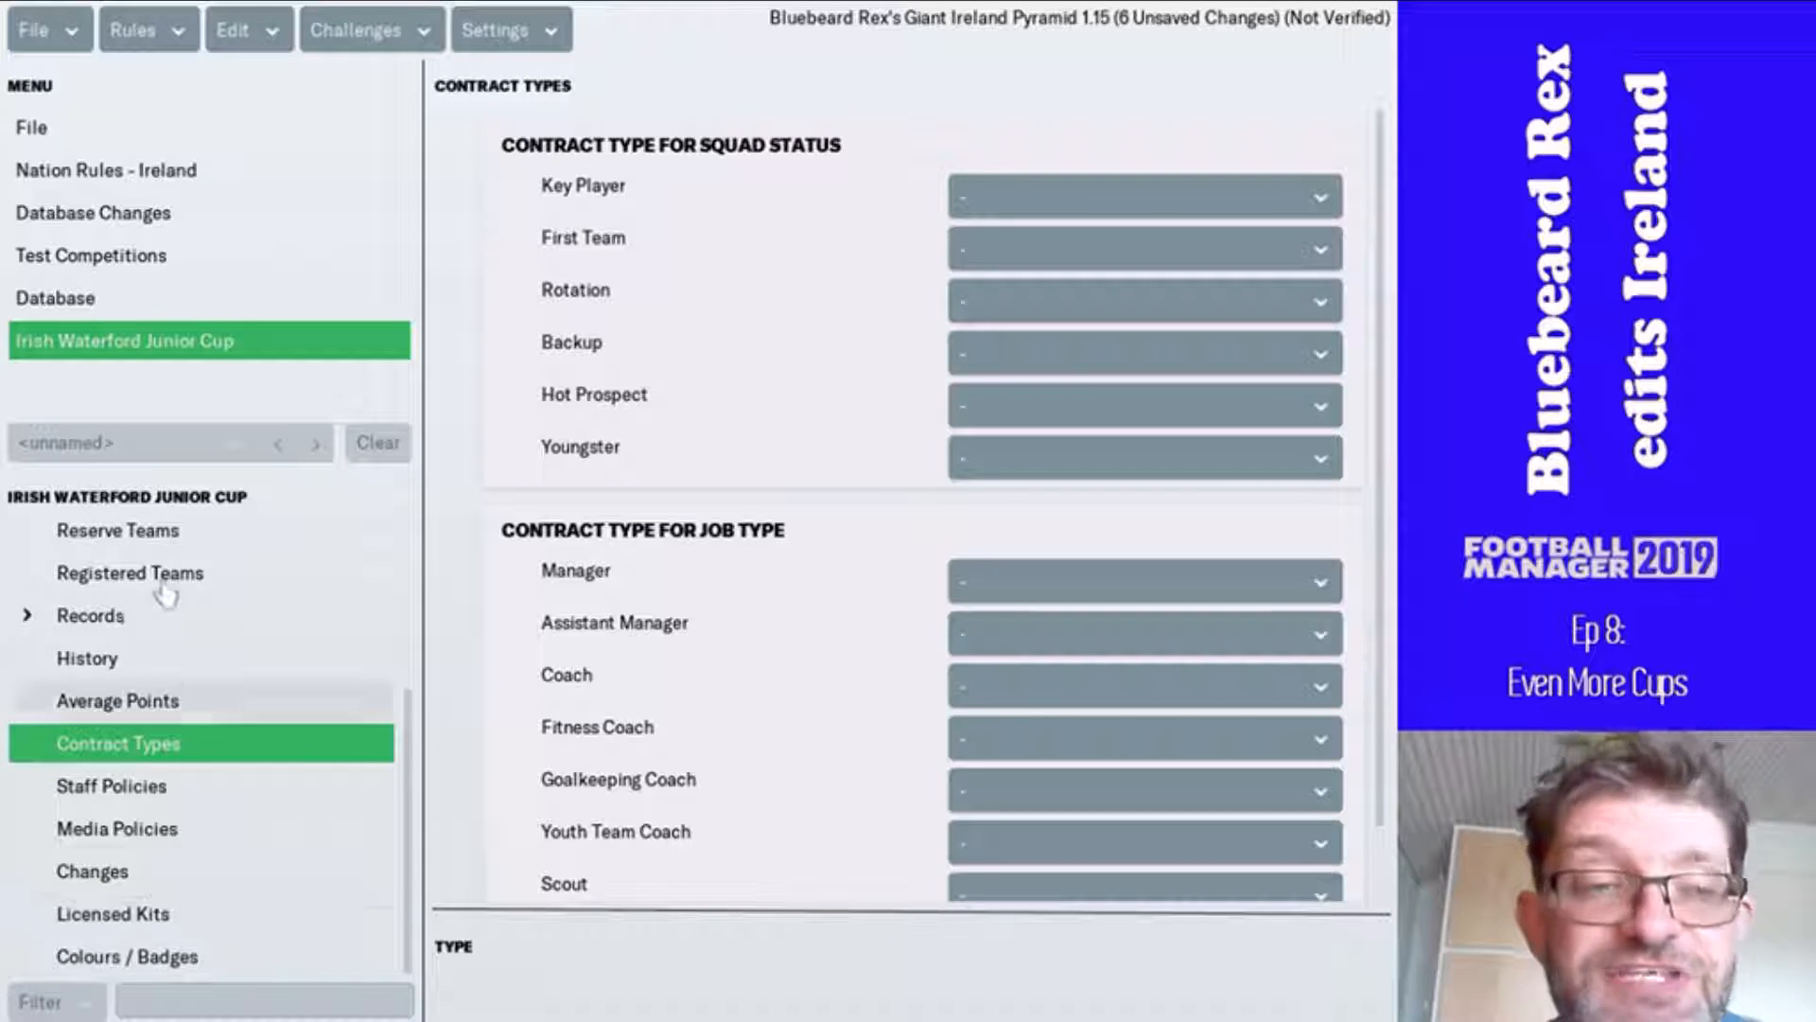
scroll(162, 662, "up", 5)
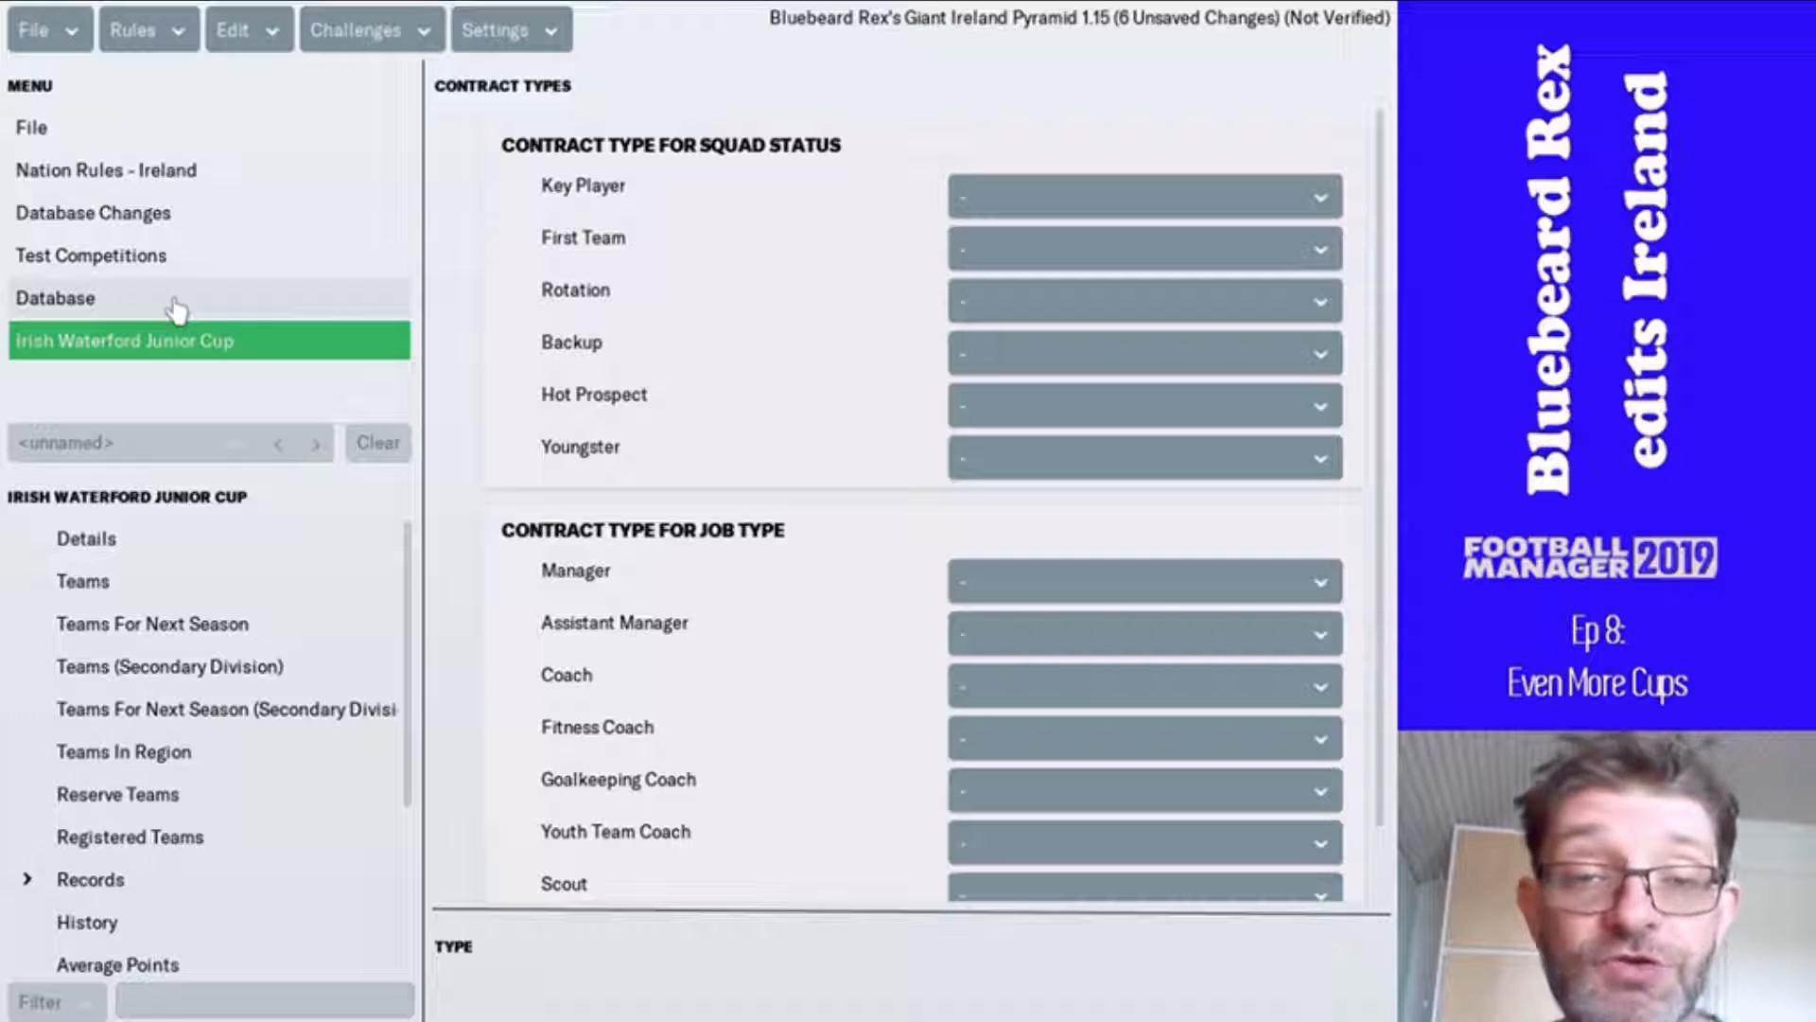
- Start adding a new cup to Ireland's nation rules, with Other Cup as its type
left_click(206, 174)
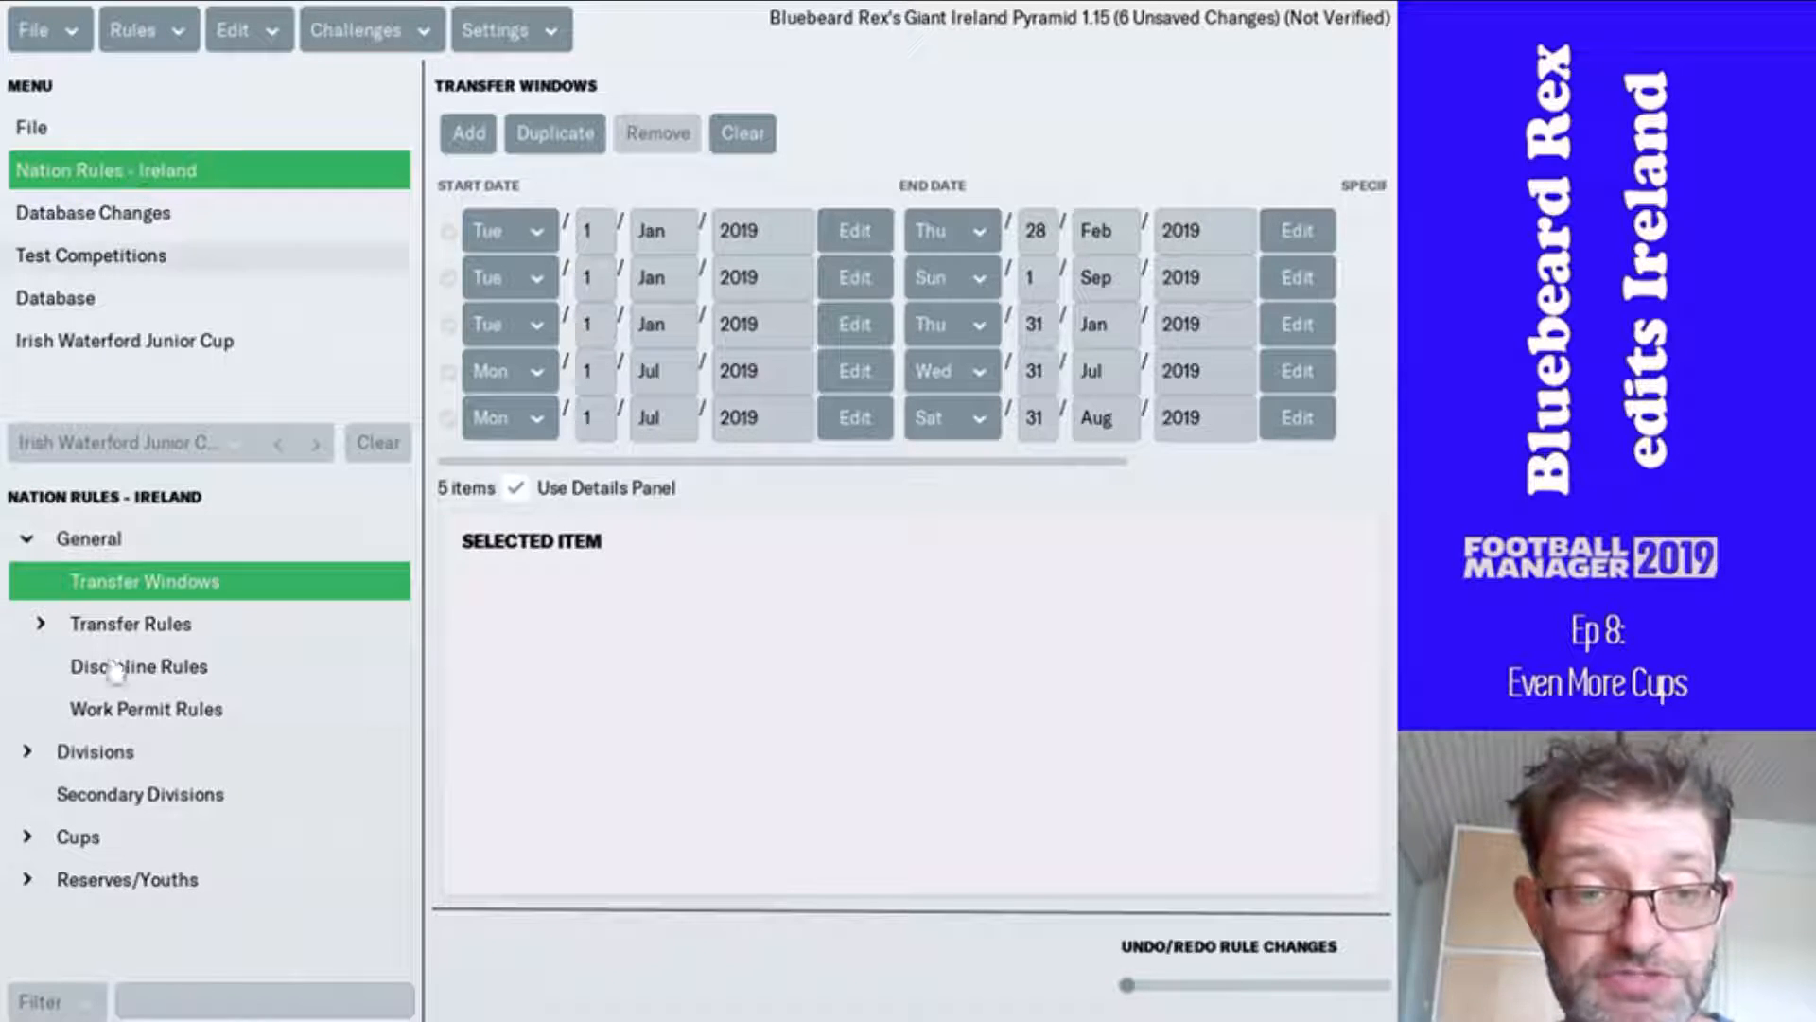
left_click(107, 851)
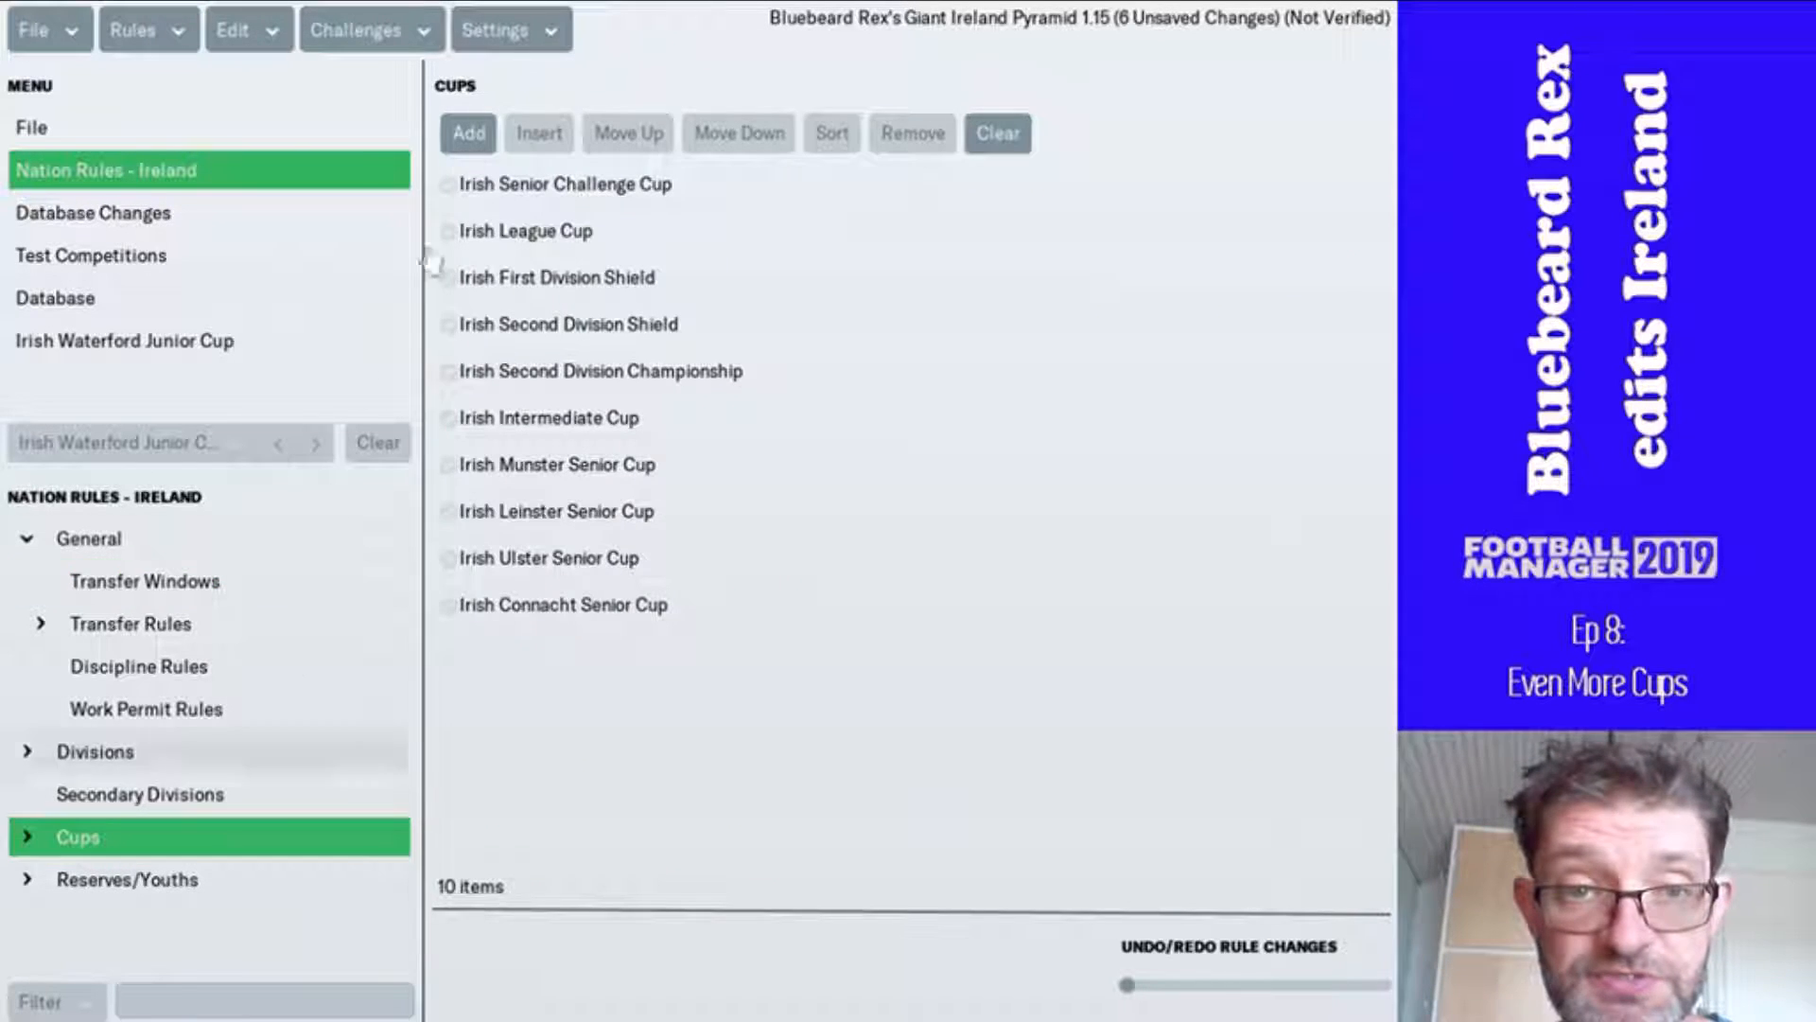
left_click(468, 133)
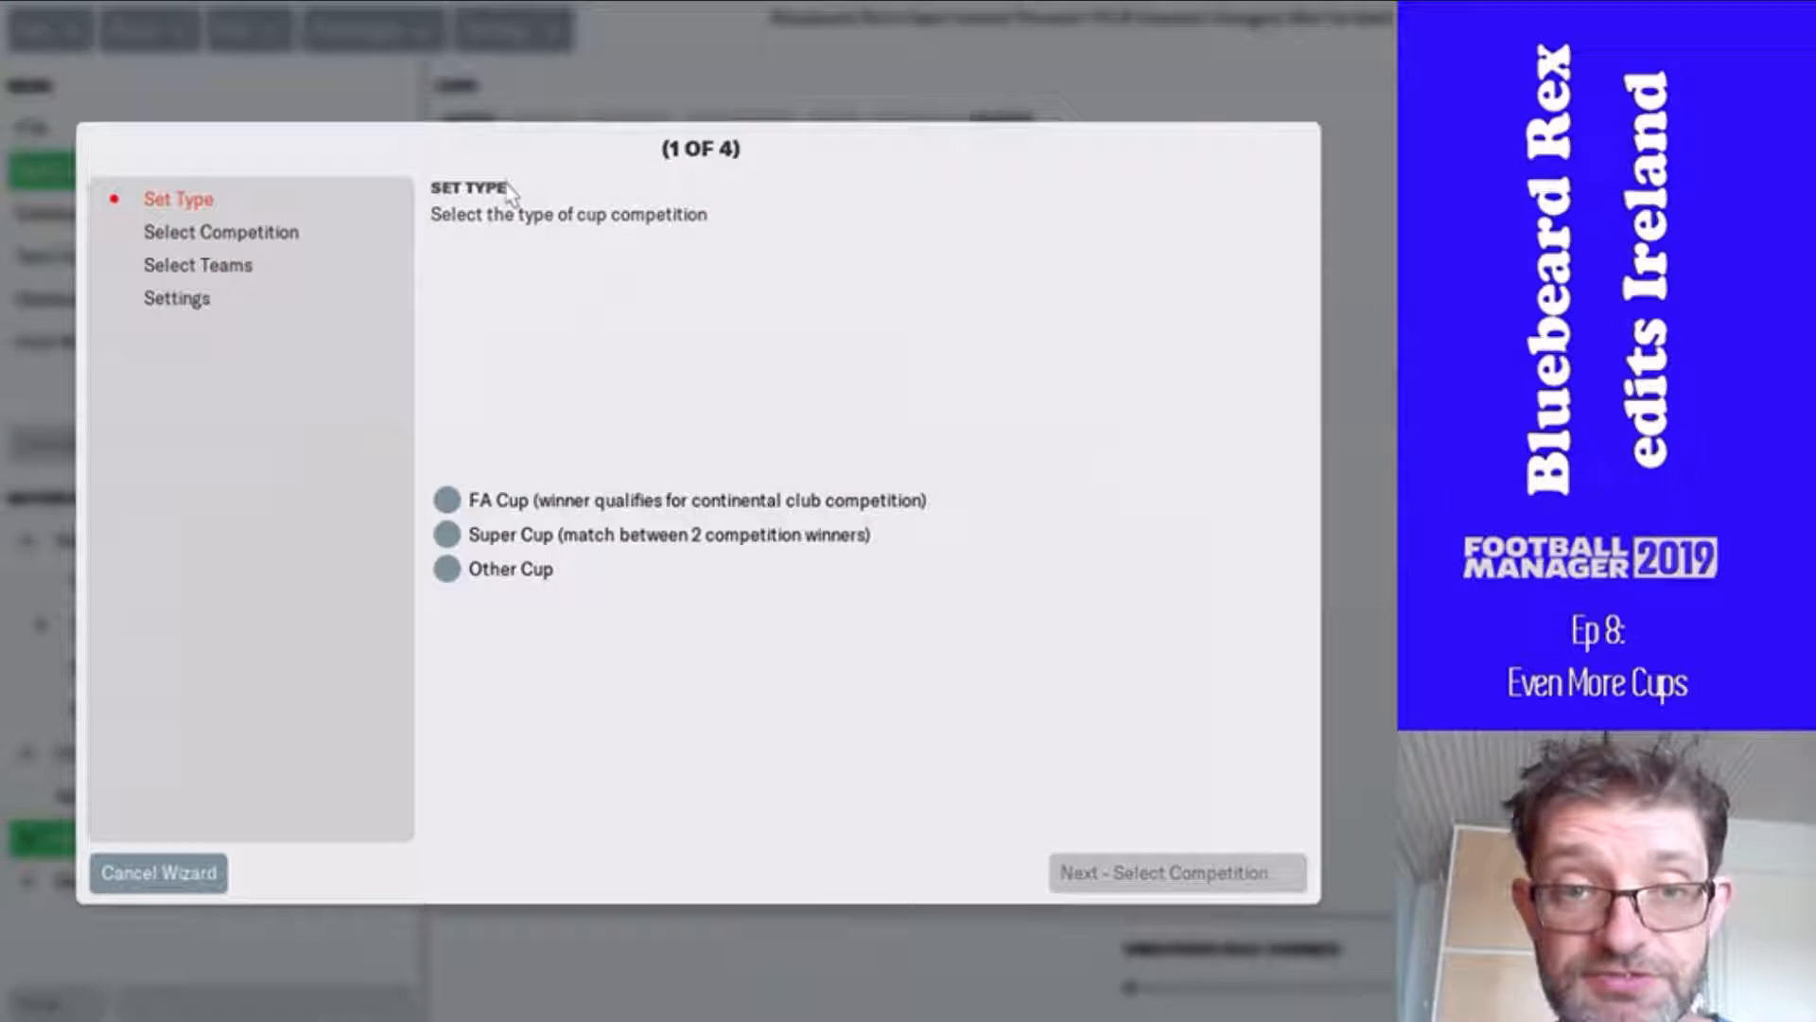
left_click(447, 571)
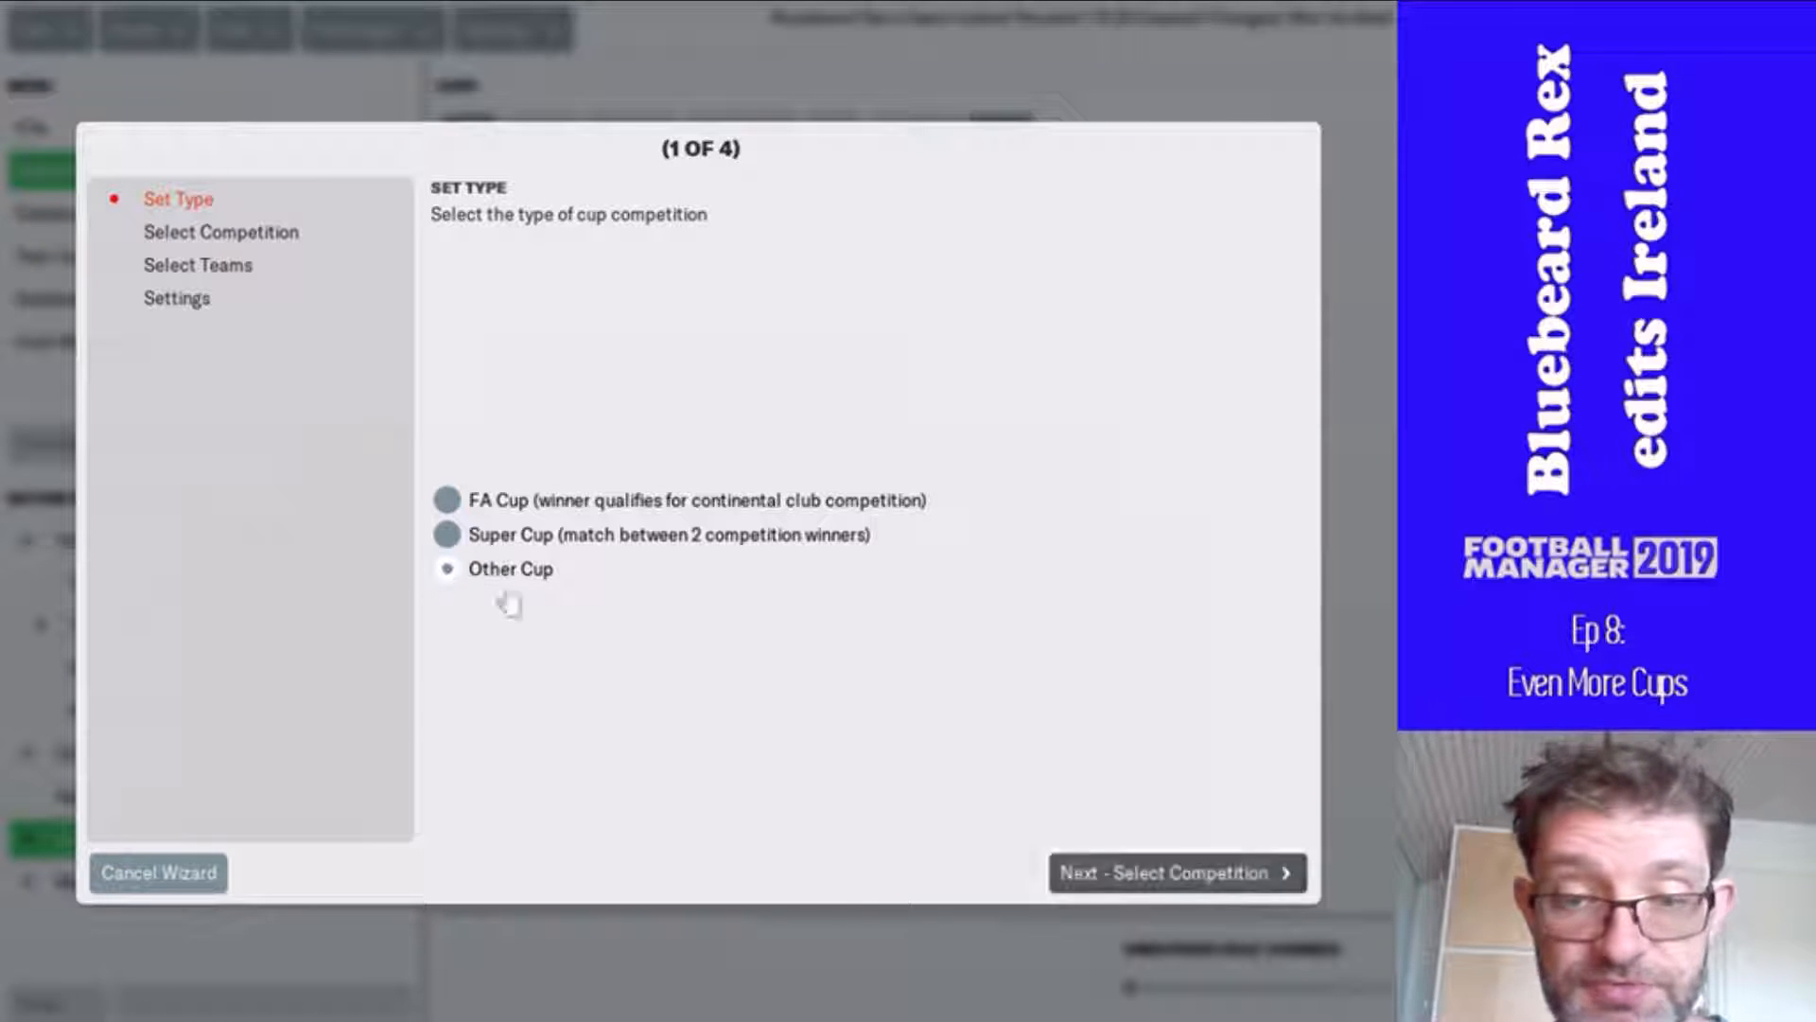
left_click(1107, 891)
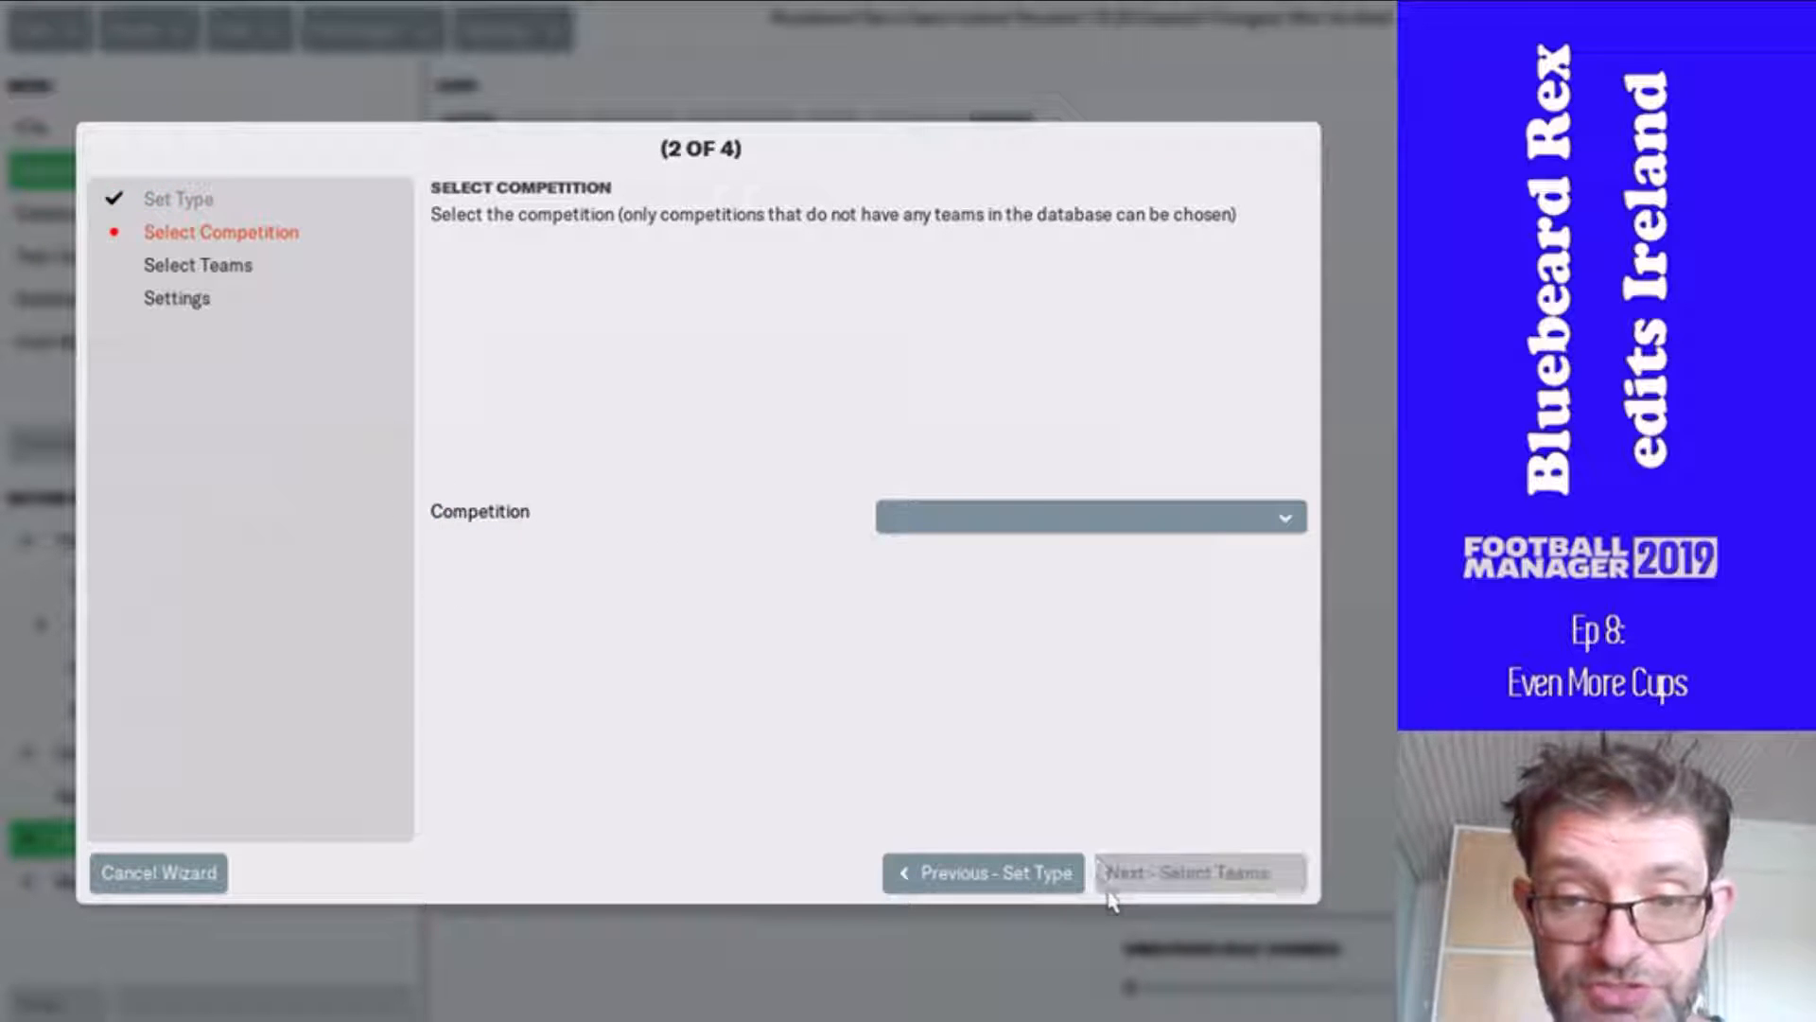
- Choose Waterford Junior Cup as the competition for the new cup
left_click(1029, 518)
scroll(1014, 723, "down", 5)
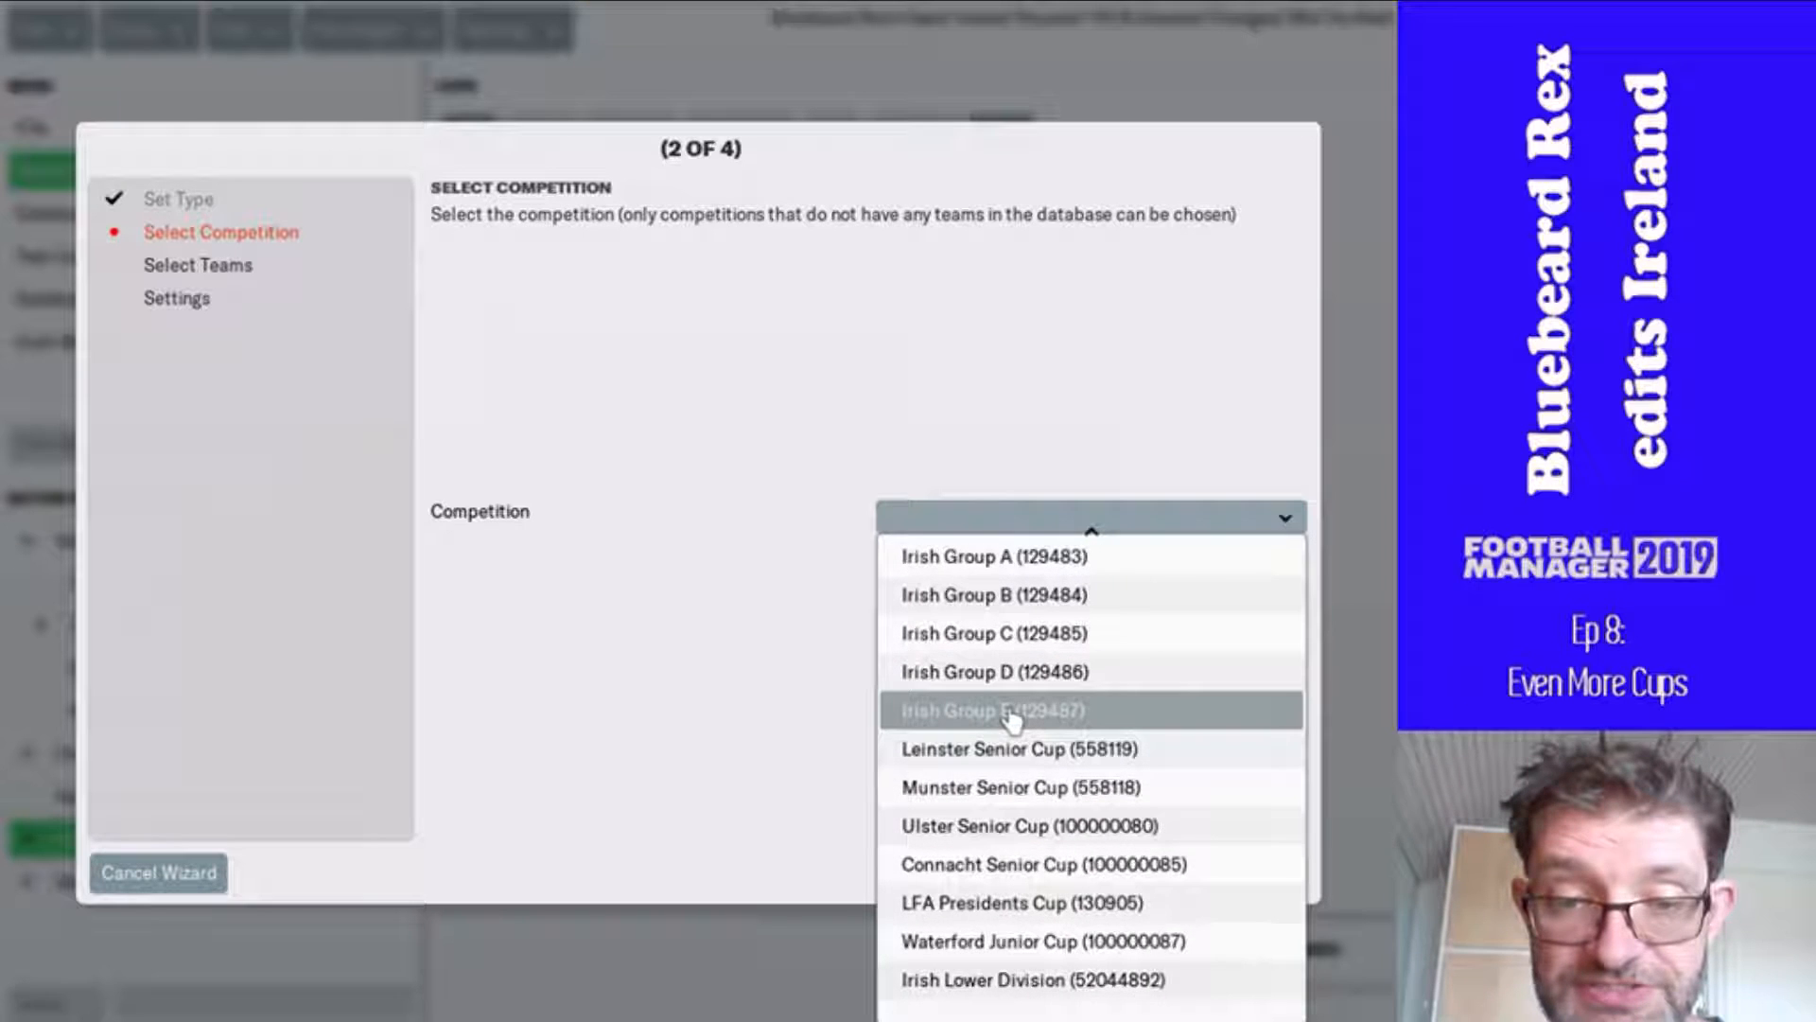
left_click(1043, 941)
left_click(1208, 867)
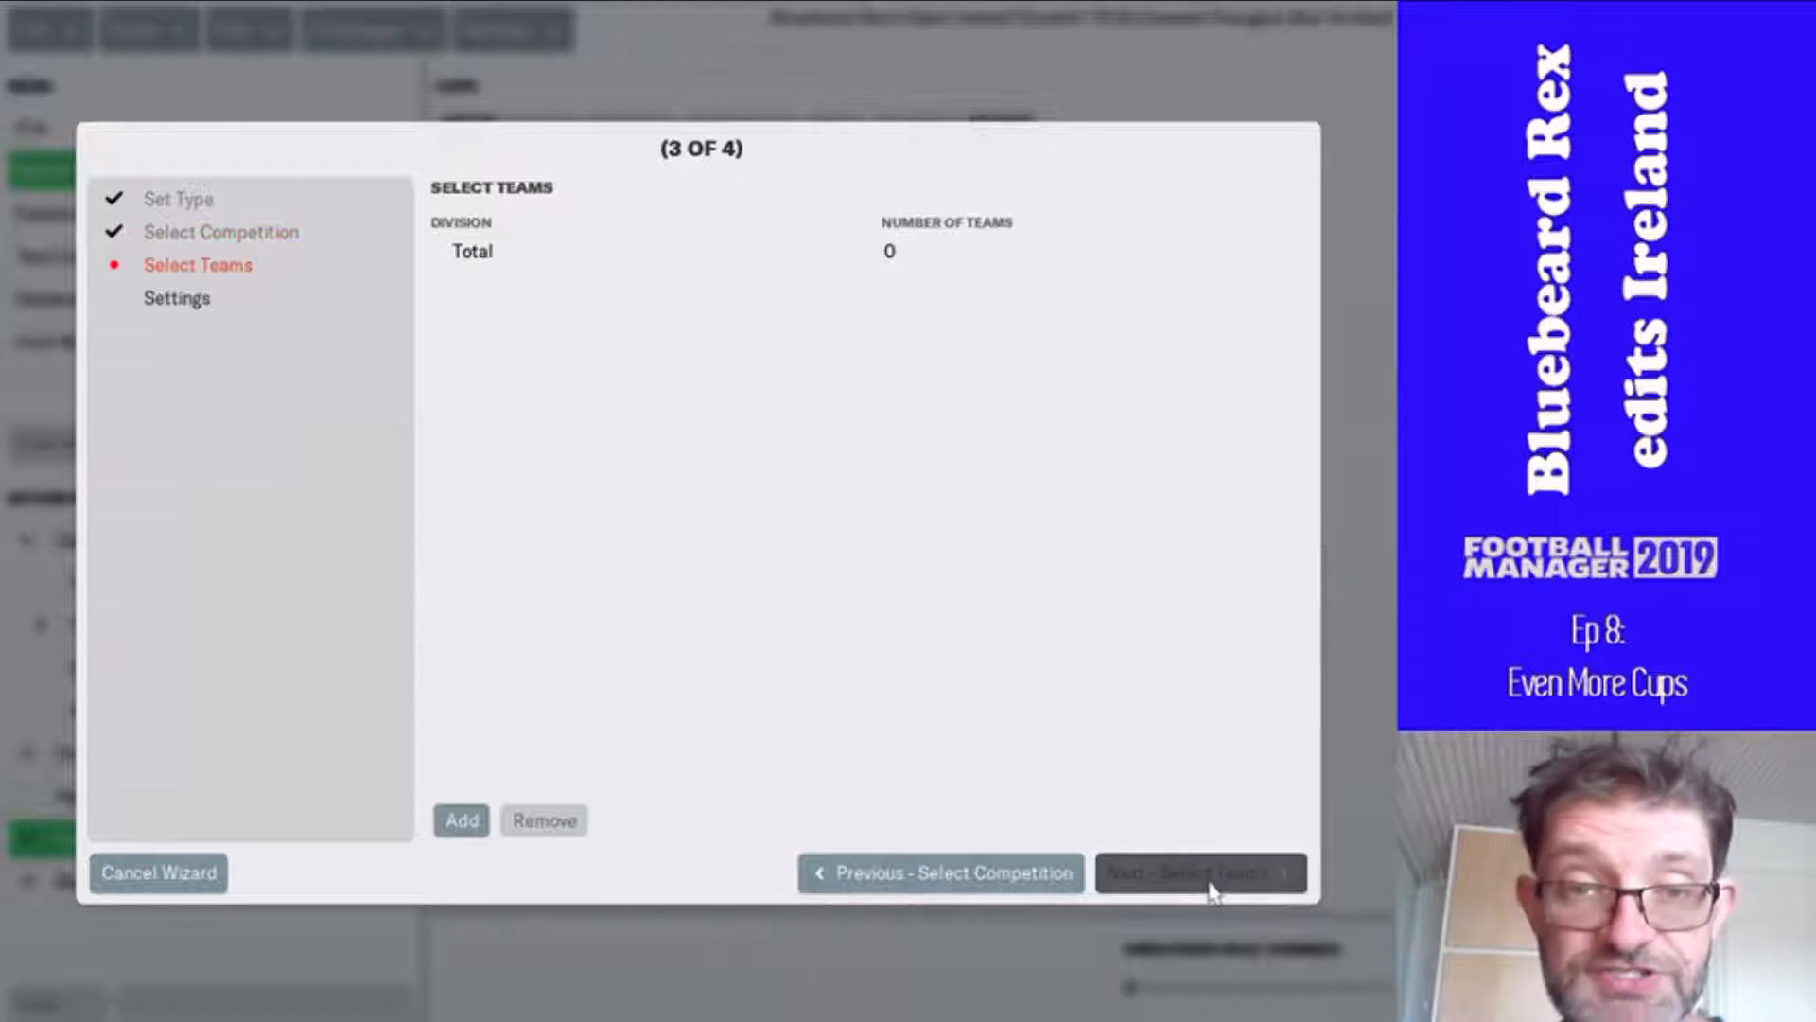
- Add two division entries to the cup's teams and set the first to Waterford Premier Div
left_click(463, 821)
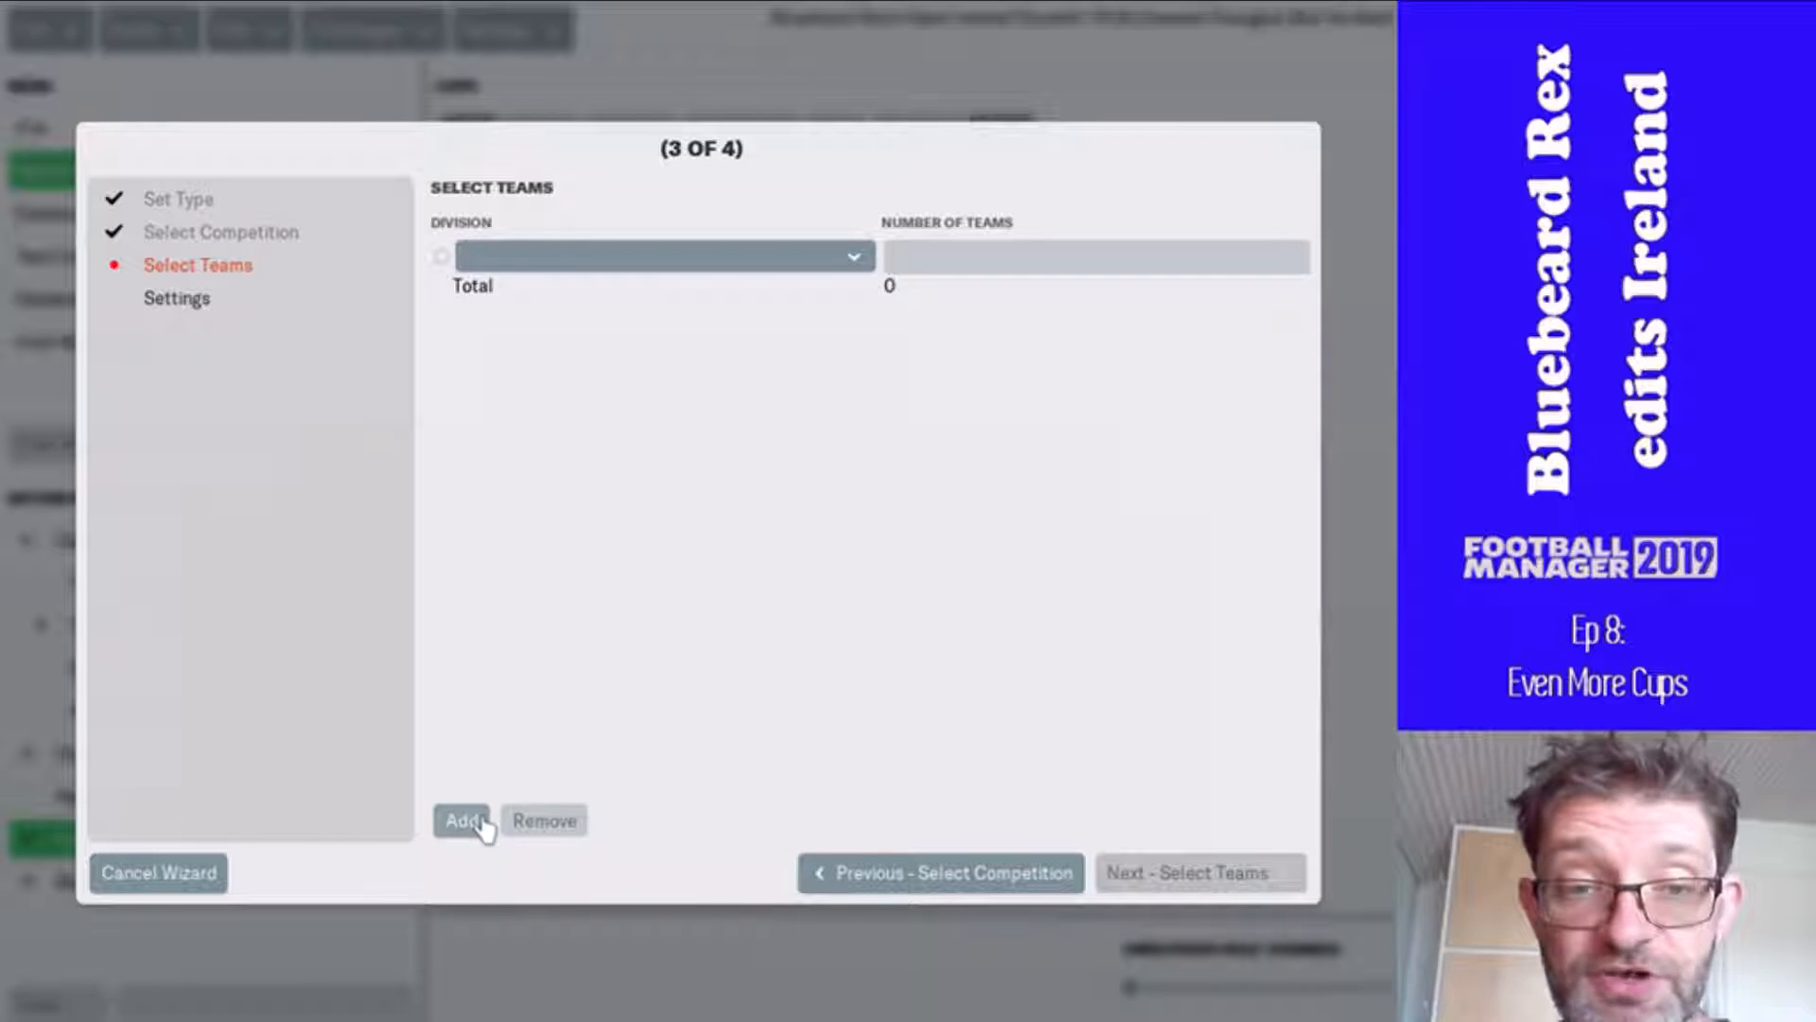
left_click(483, 825)
left_click(849, 263)
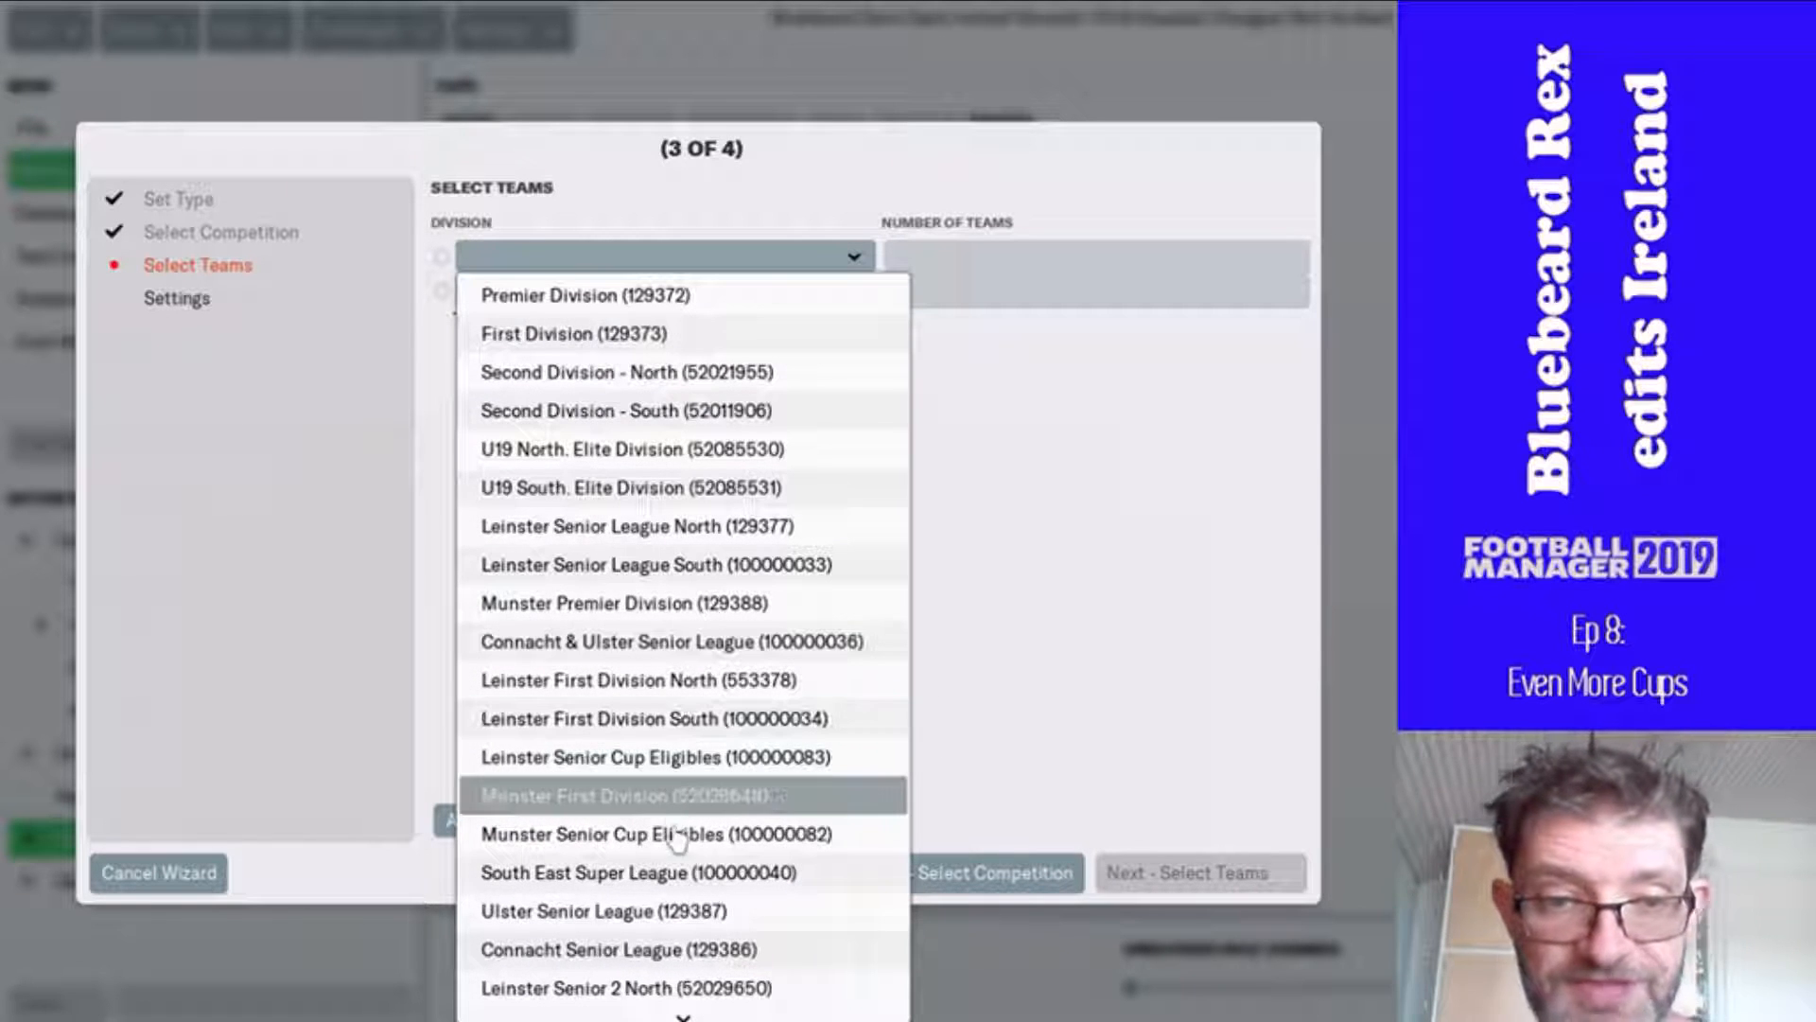
scroll(677, 984, "down", 4)
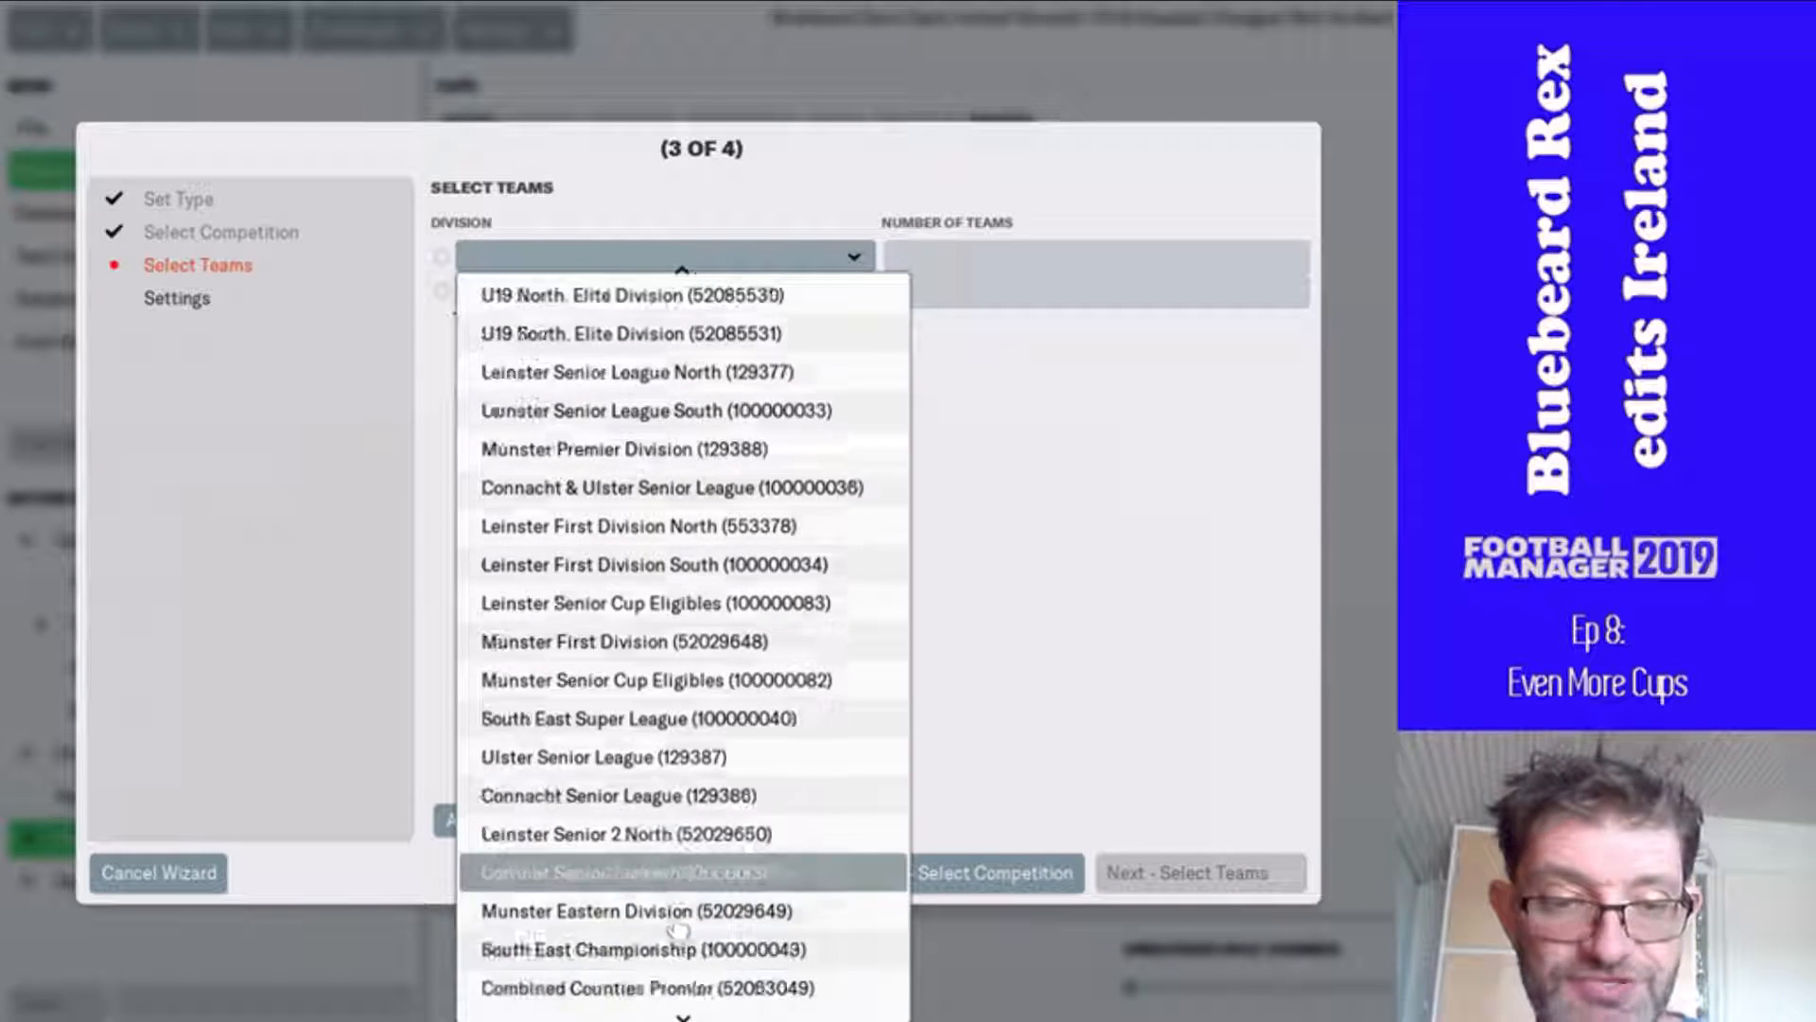
scroll(678, 924, "down", 2)
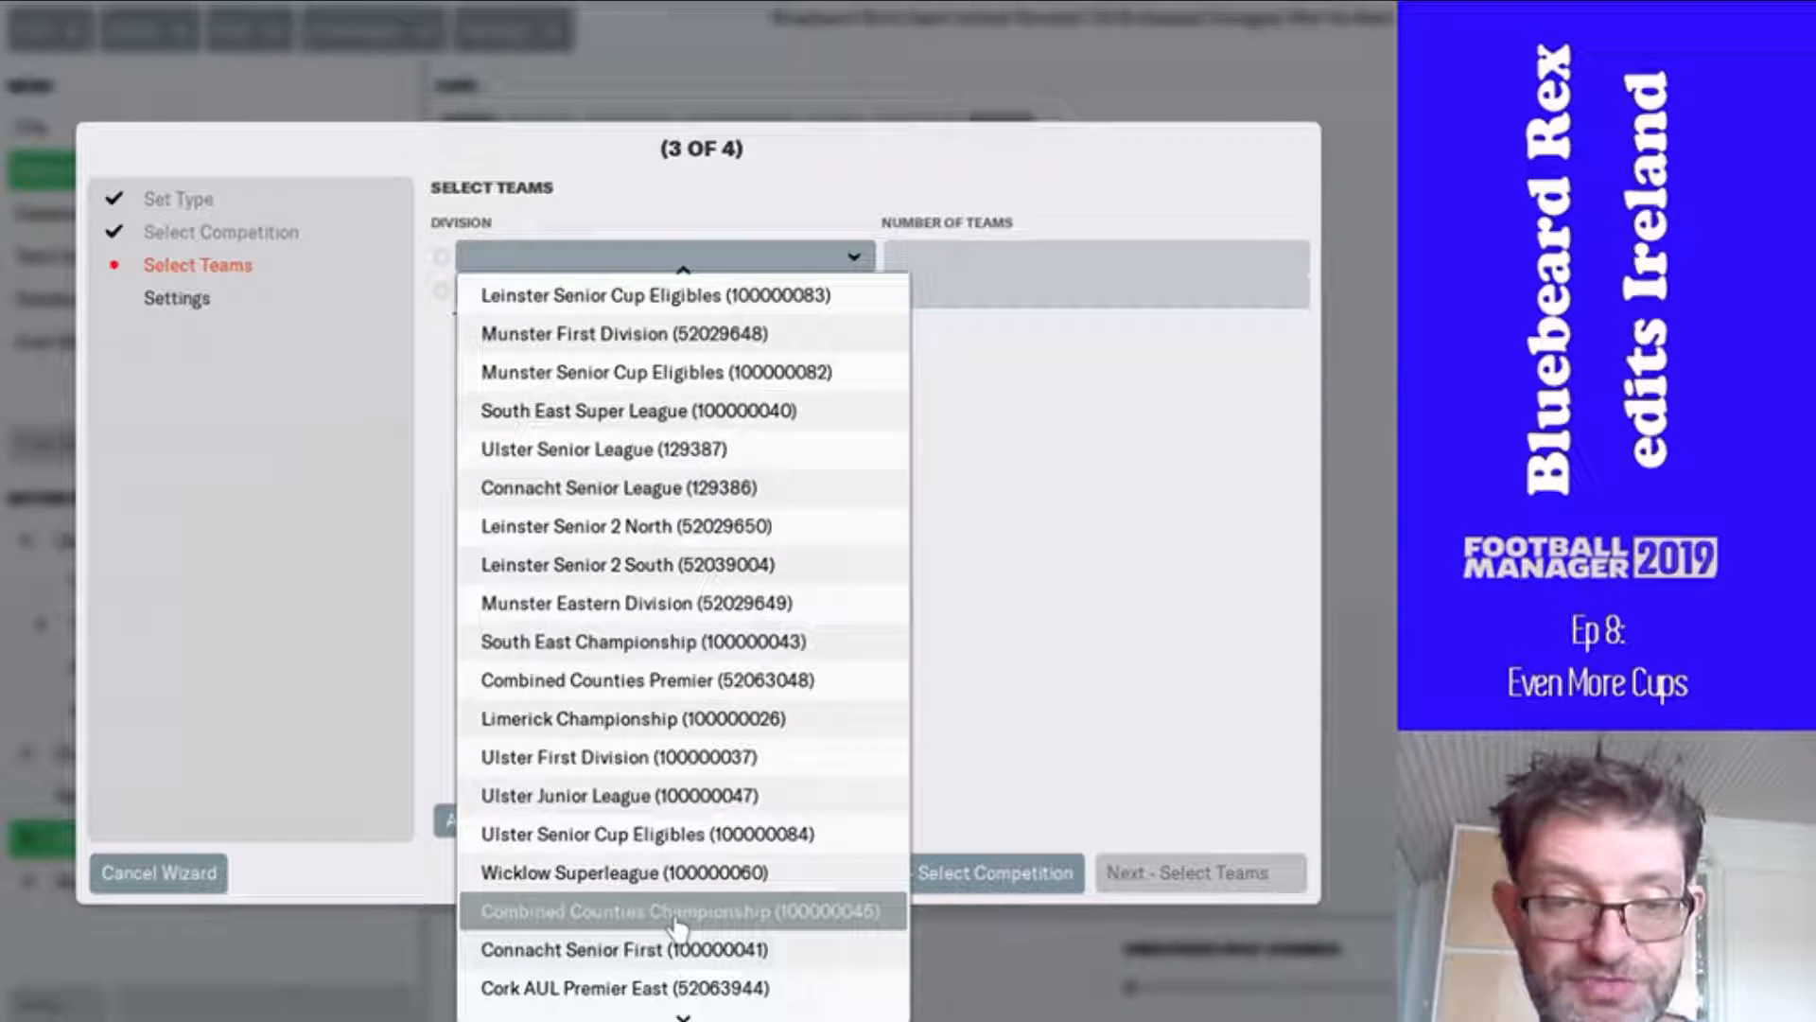
scroll(678, 924, "down", 1)
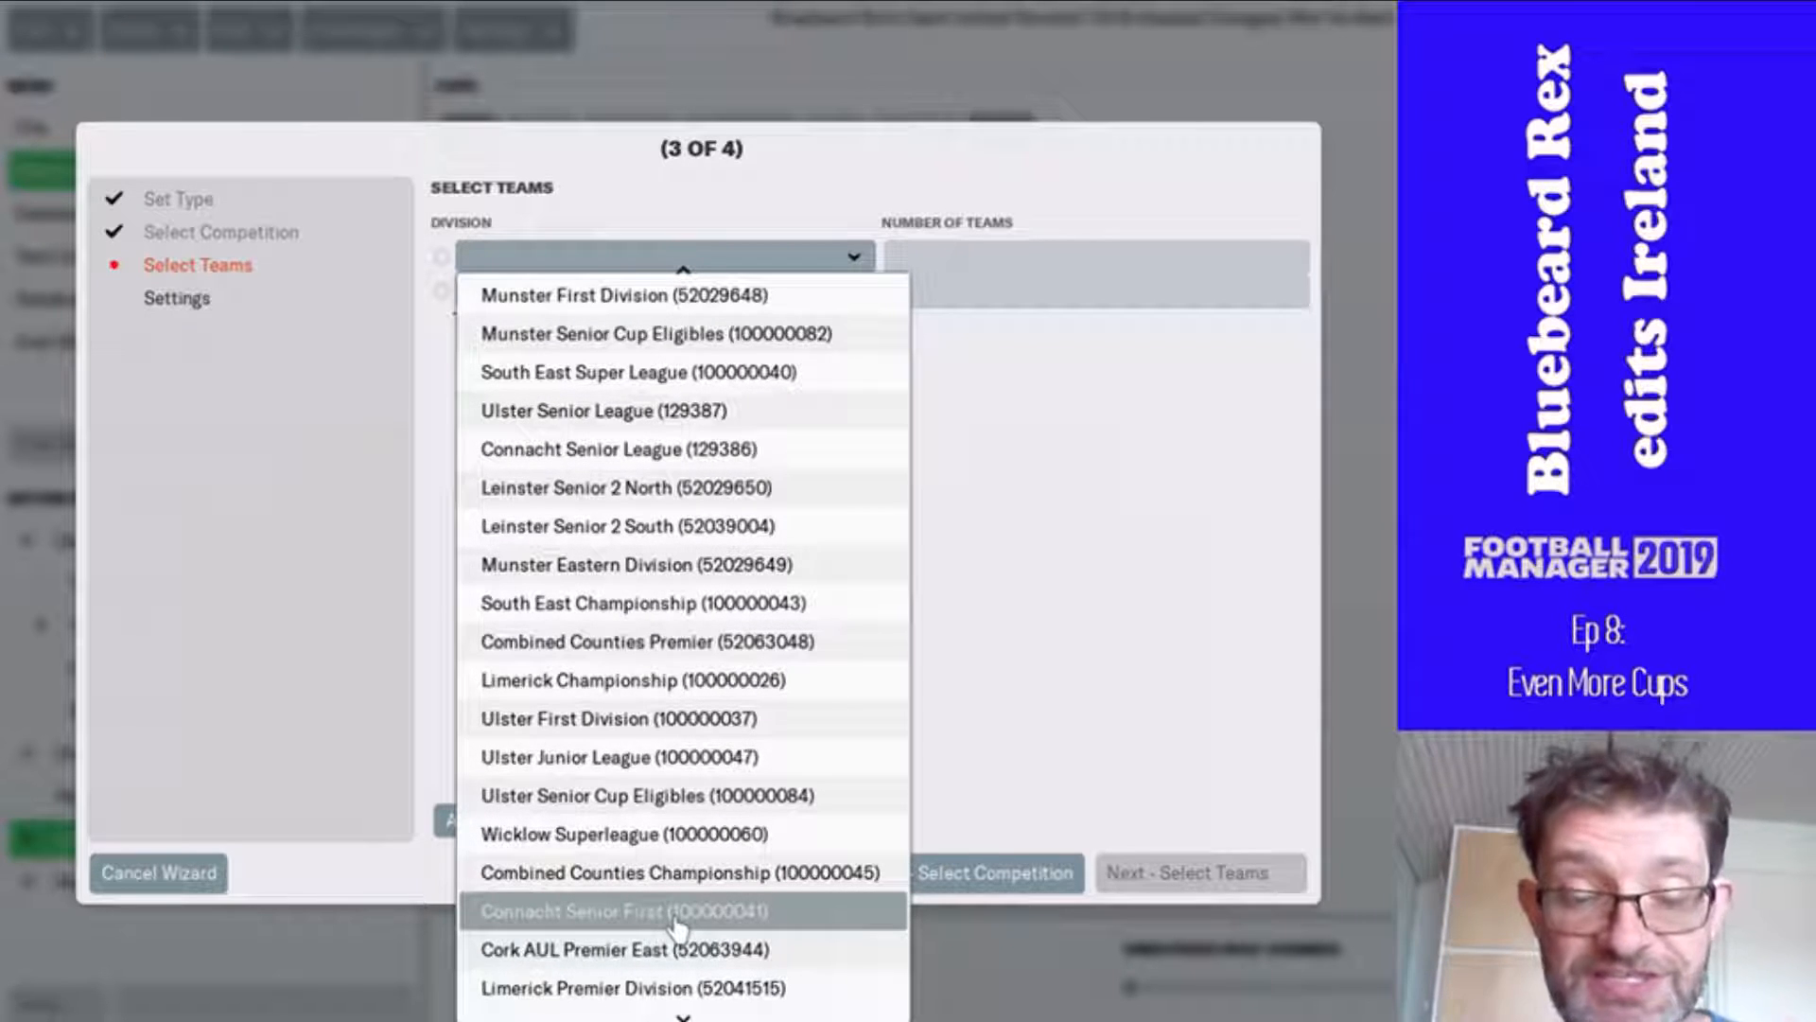
scroll(677, 925, "down", 2)
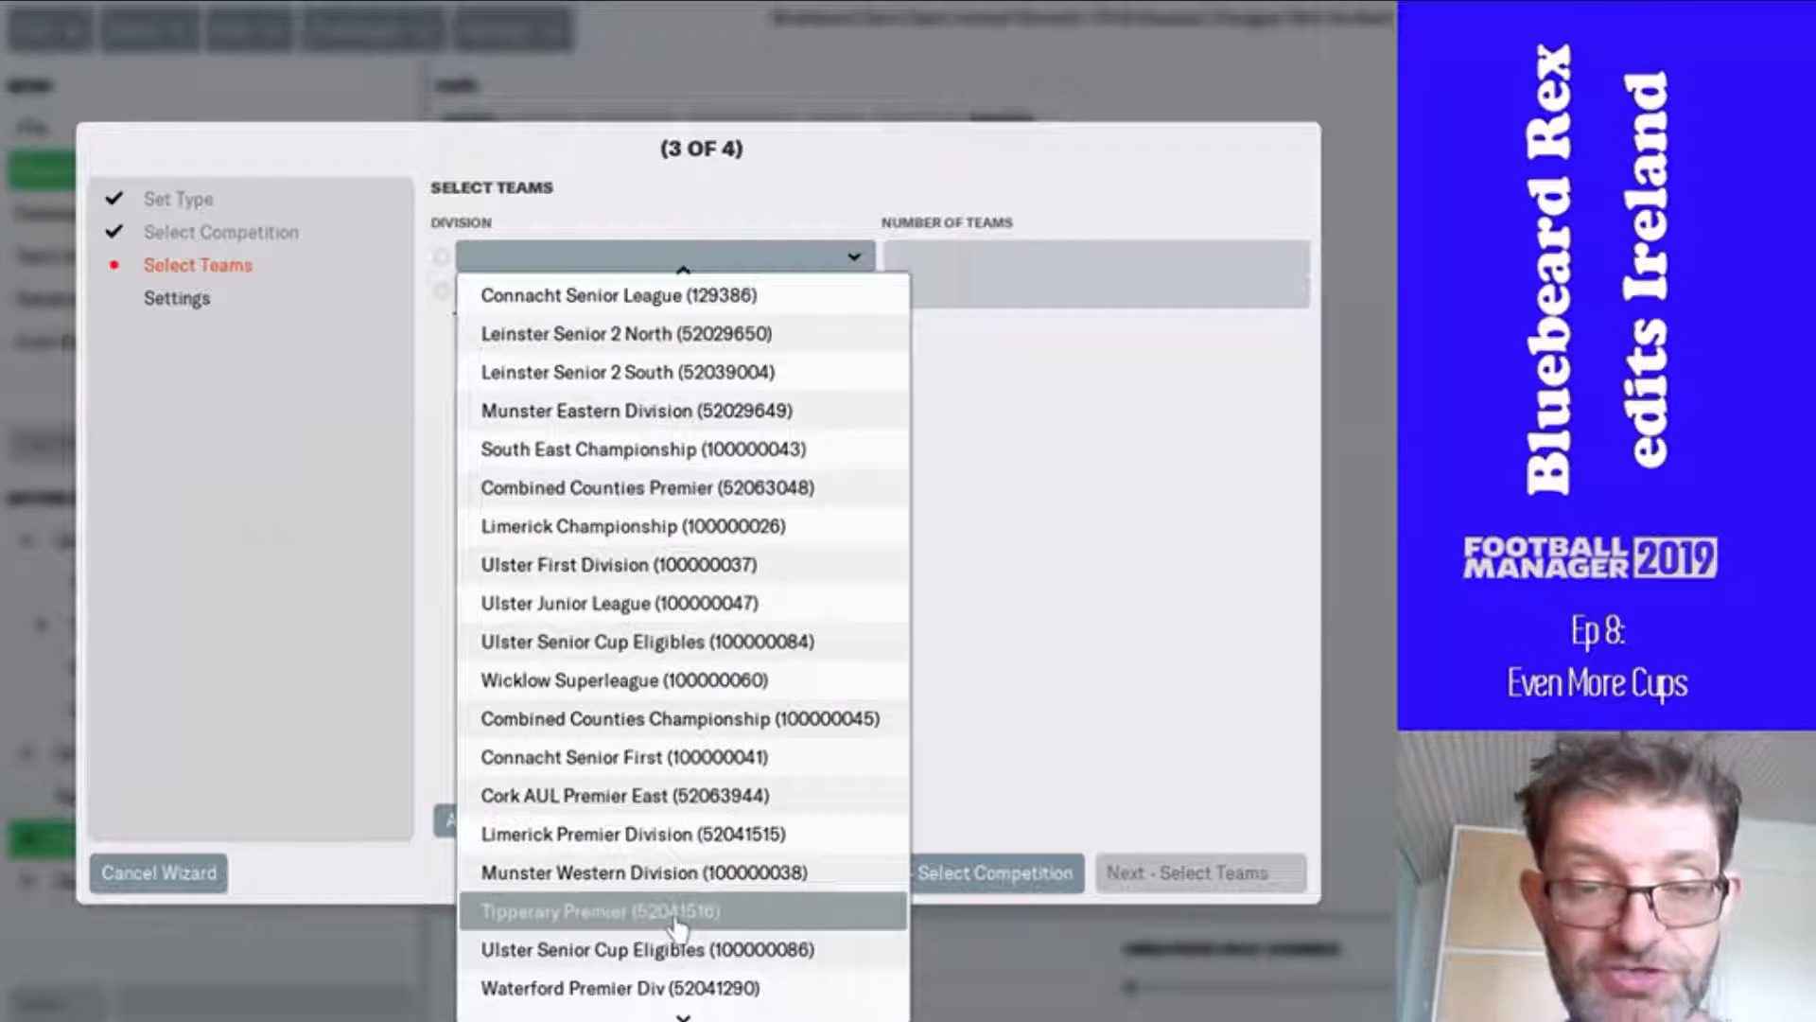
scroll(677, 925, "down", 1)
left_click(677, 925)
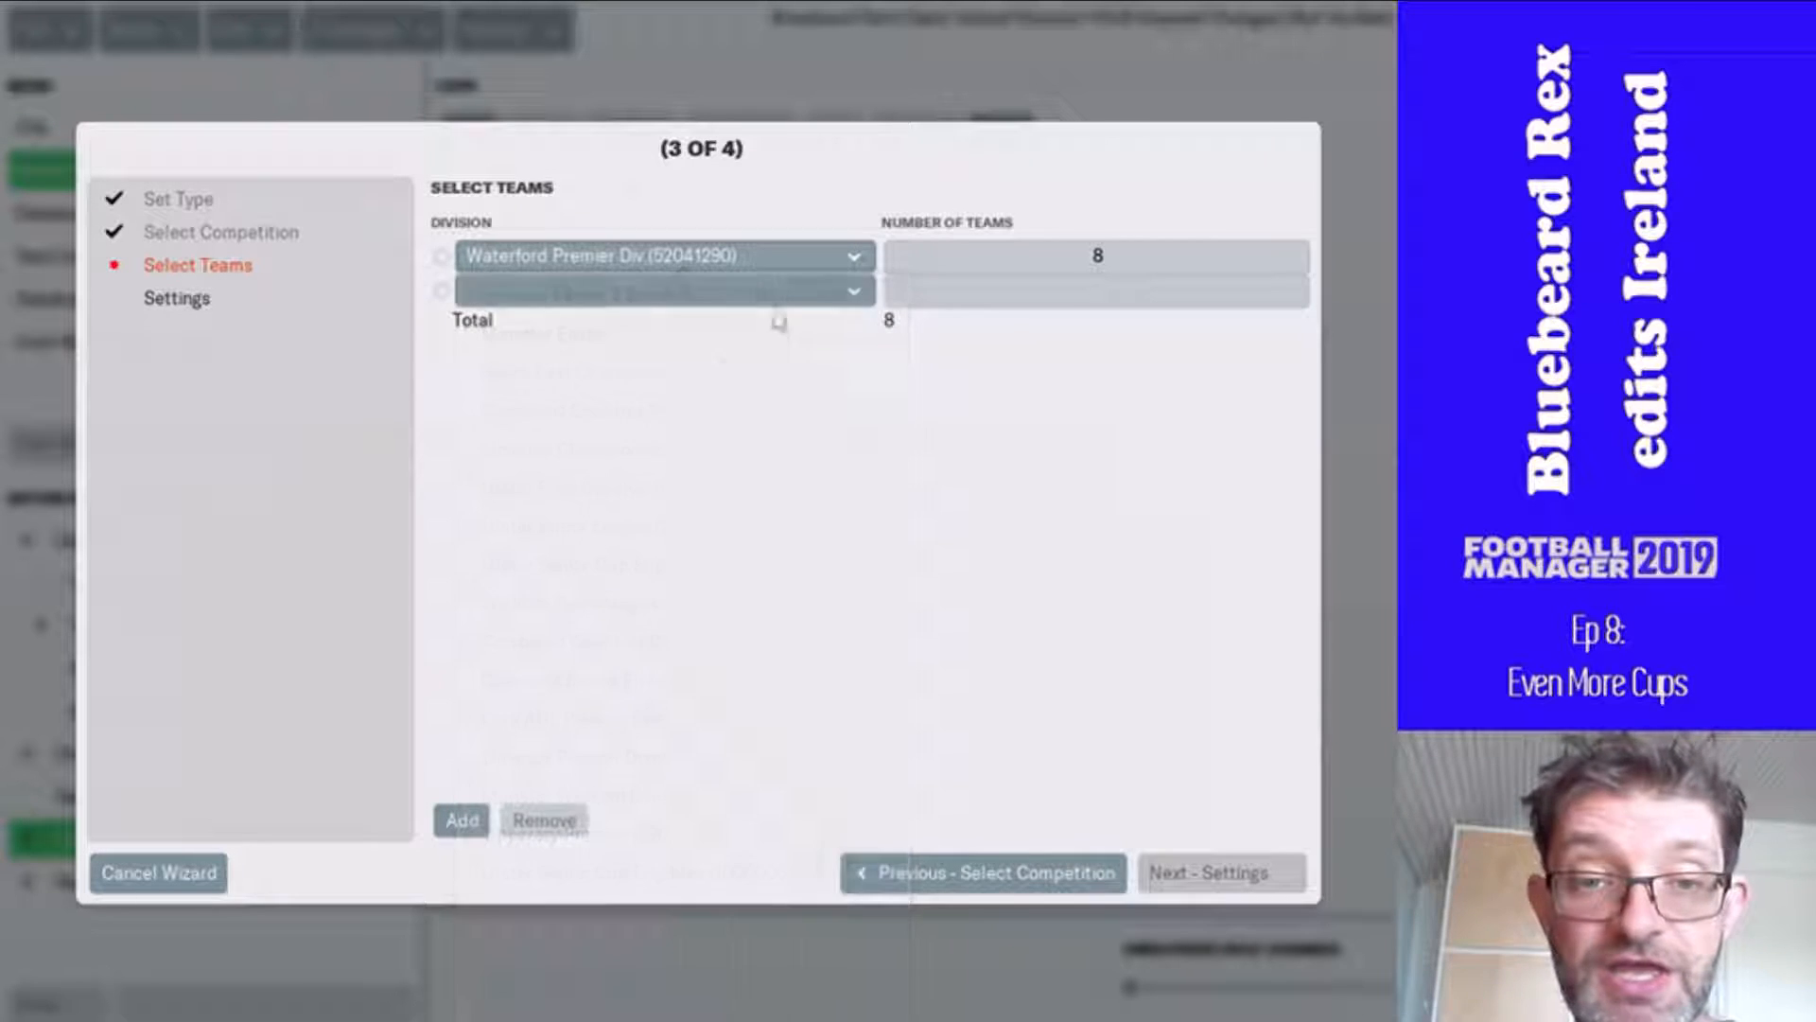
- Set the second division entry to Waterford Championship and proceed to the cup settings
left_click(797, 293)
scroll(734, 586, "down", 18)
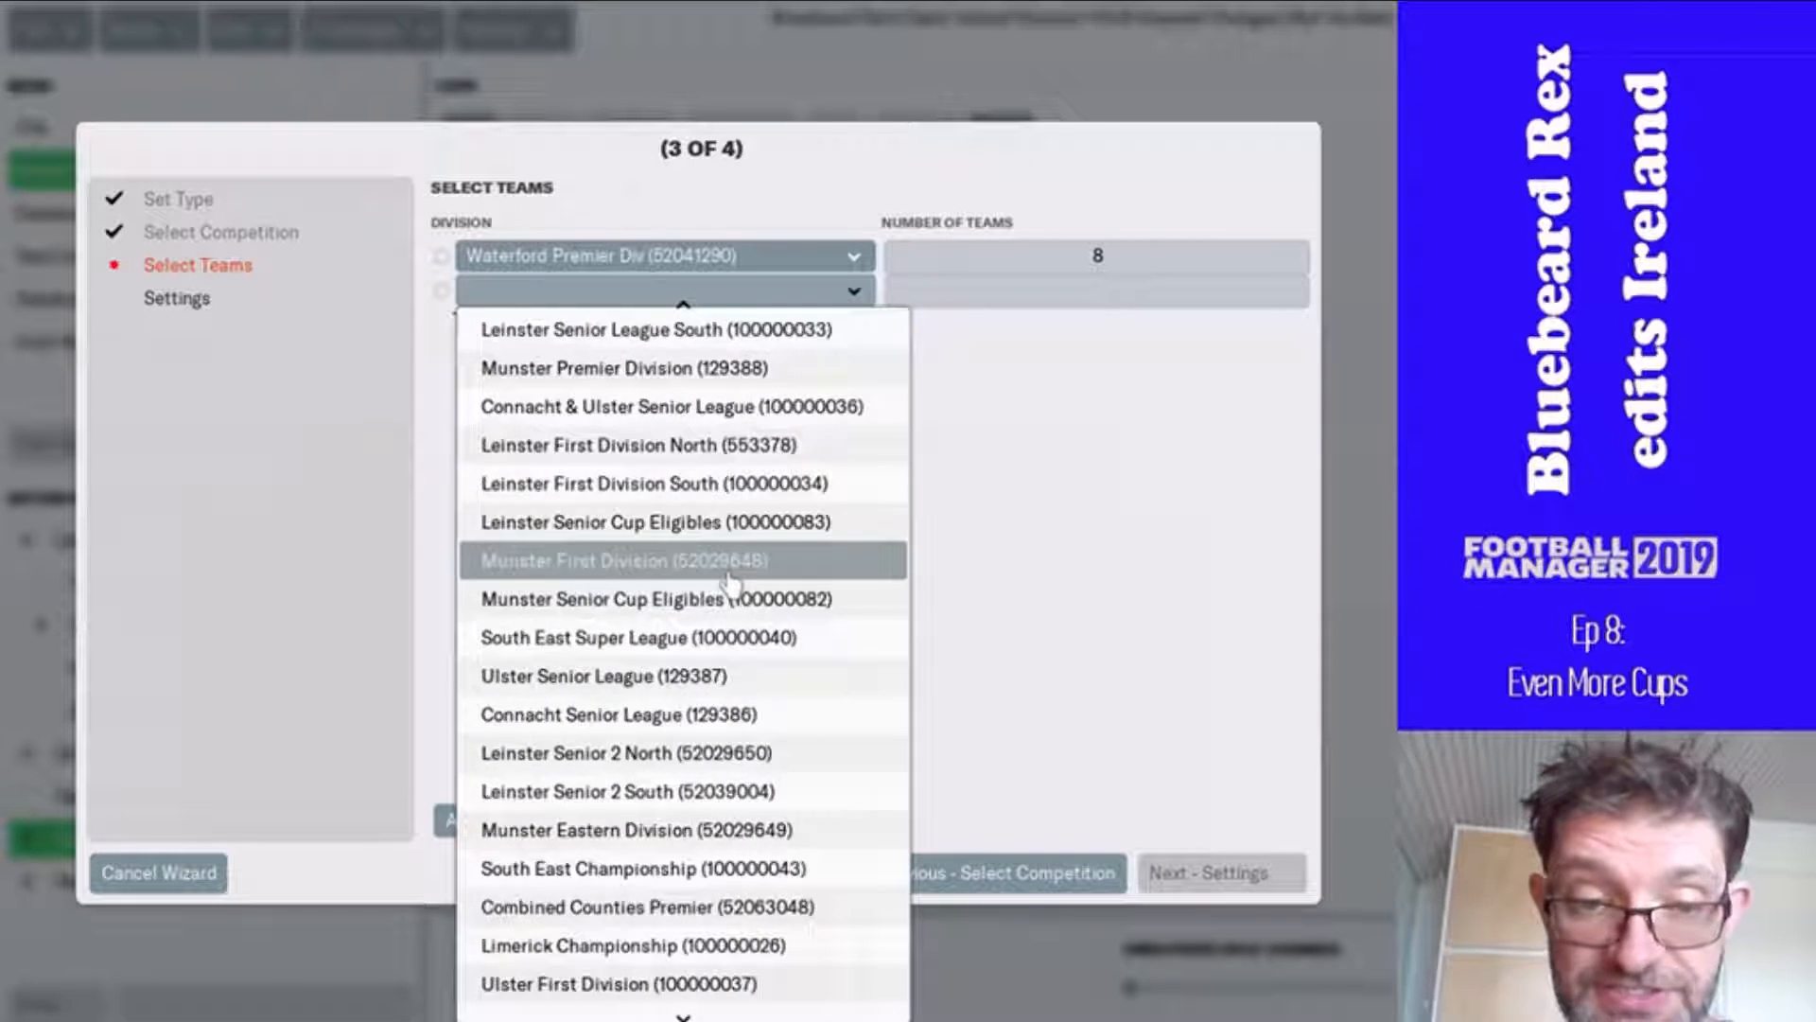
scroll(734, 587, "down", 8)
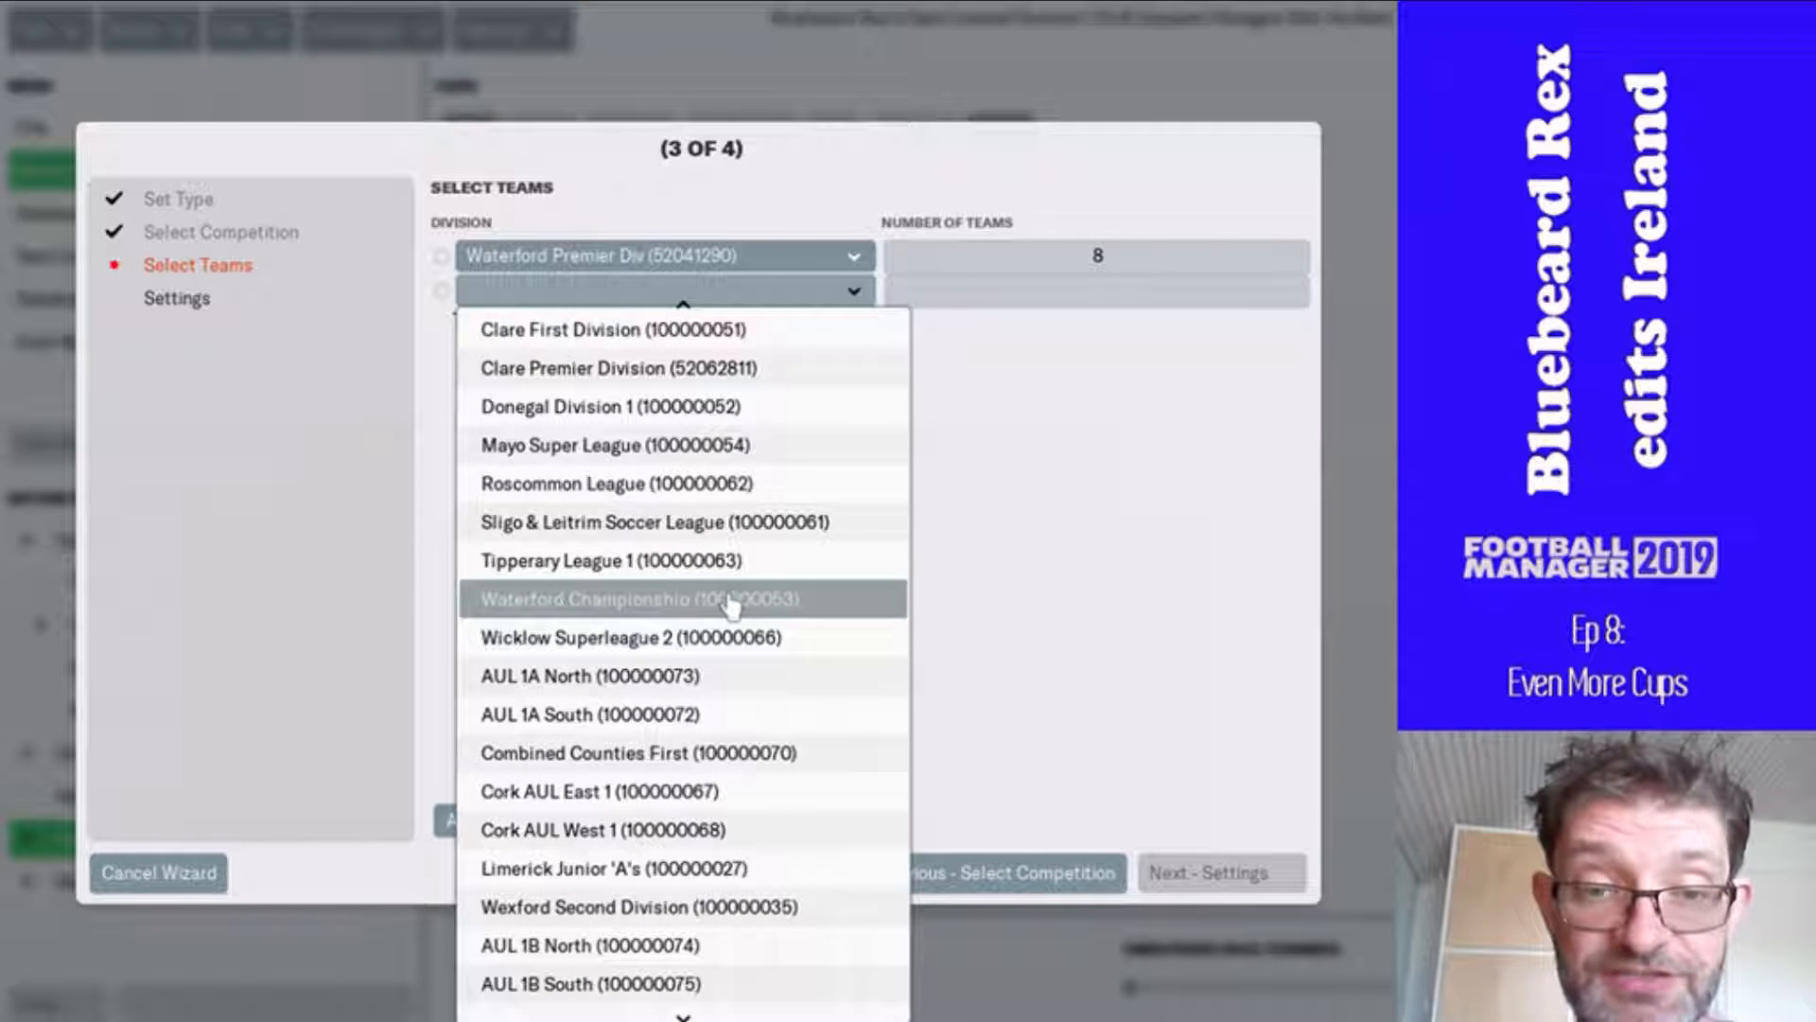
left_click(733, 602)
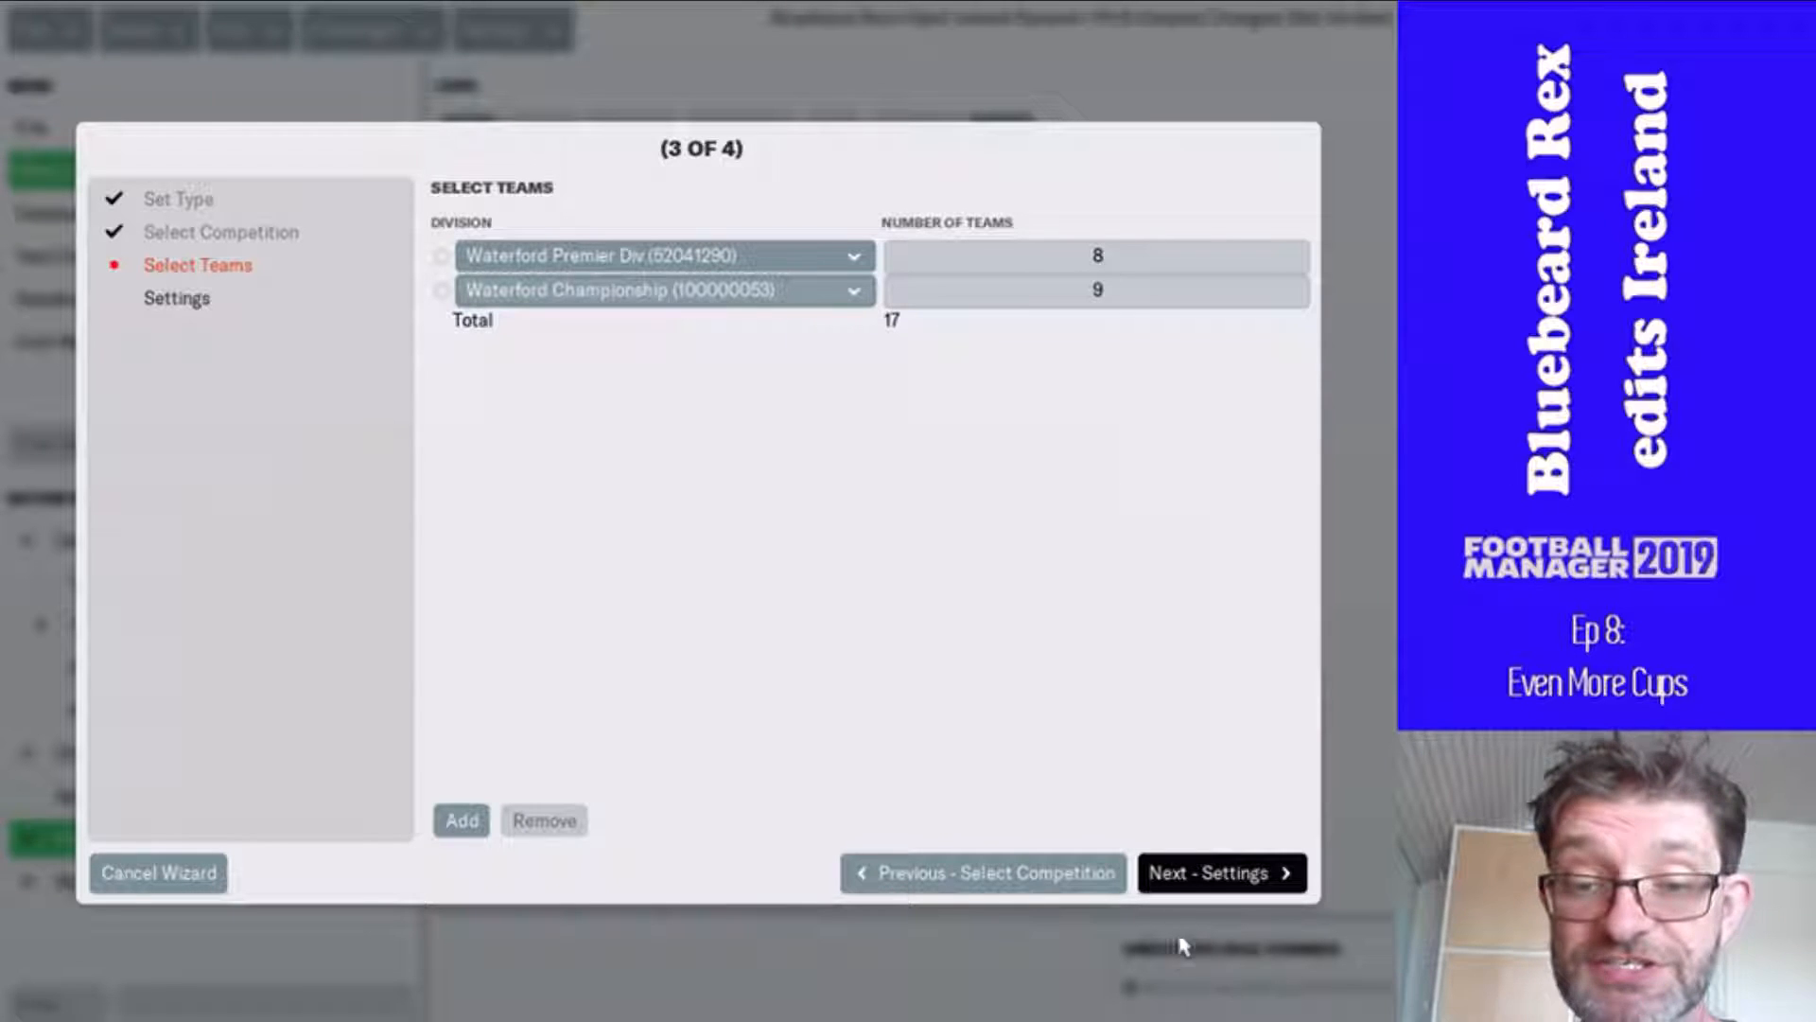
left_click(1213, 883)
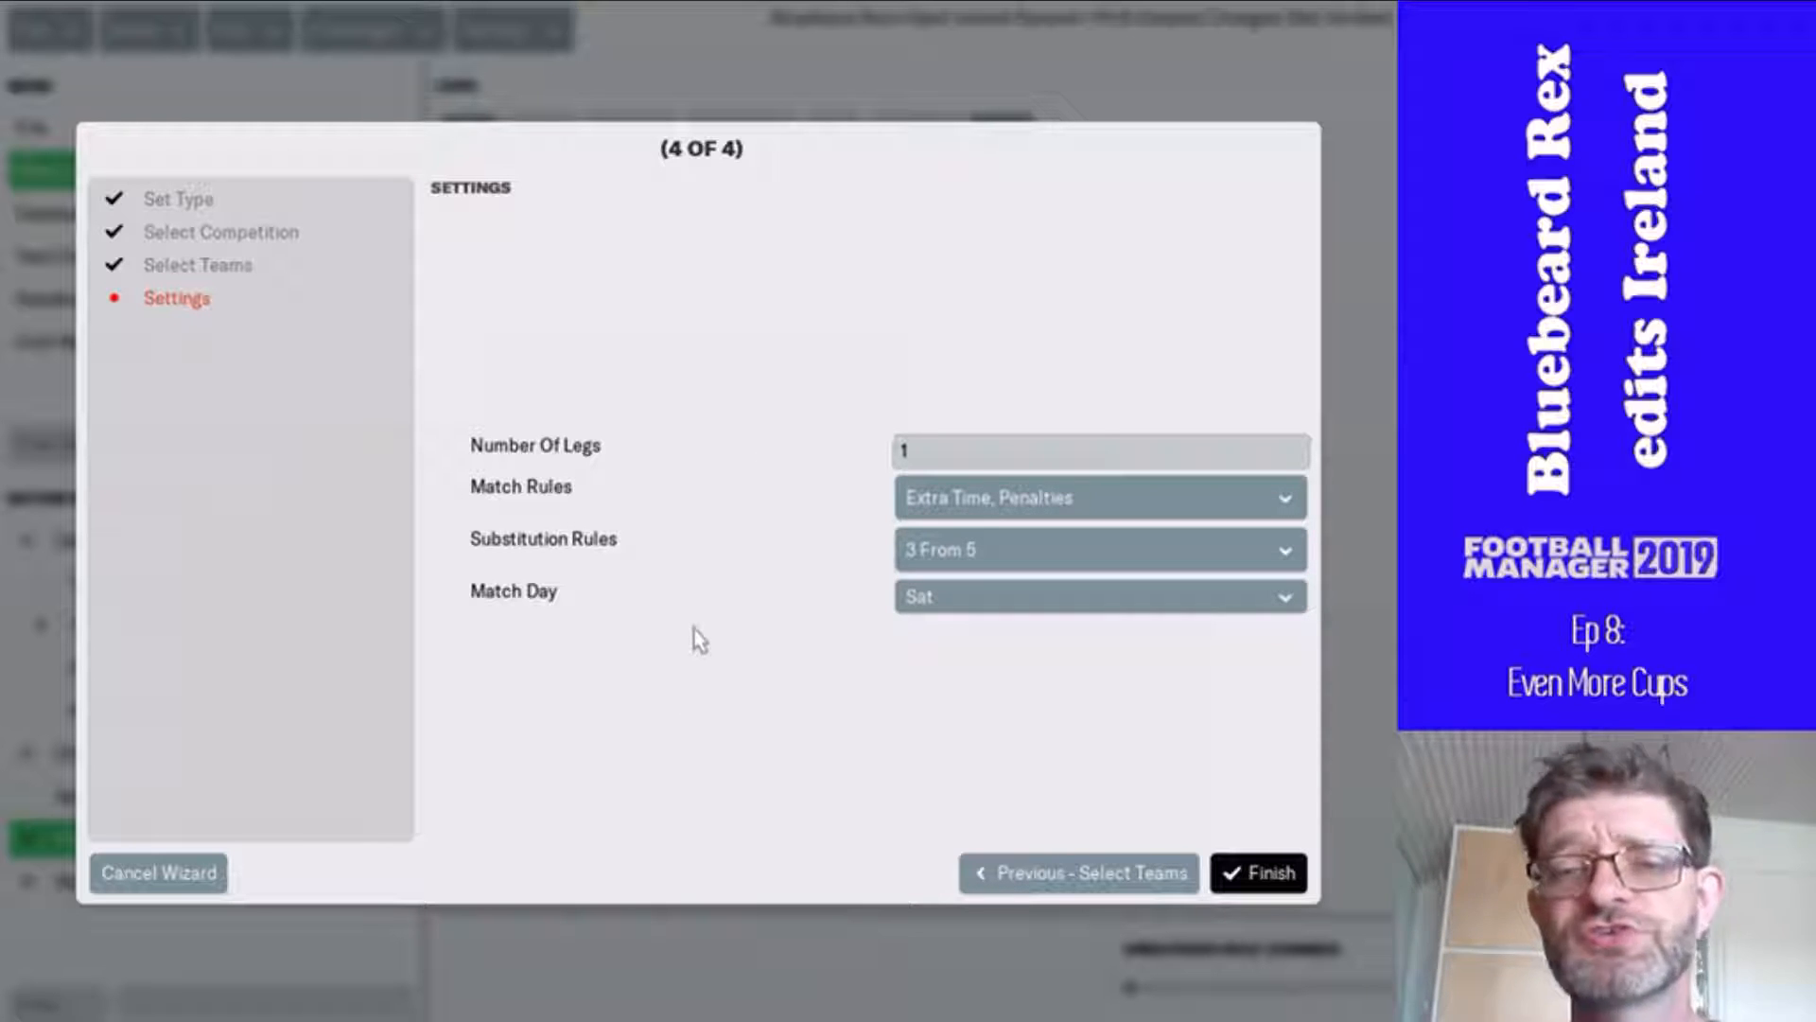
- Set the cup's substitution rules to 3 From 7 + 2 Extra Time Sub and match day to Wed, and finish creating it
left_click(958, 509)
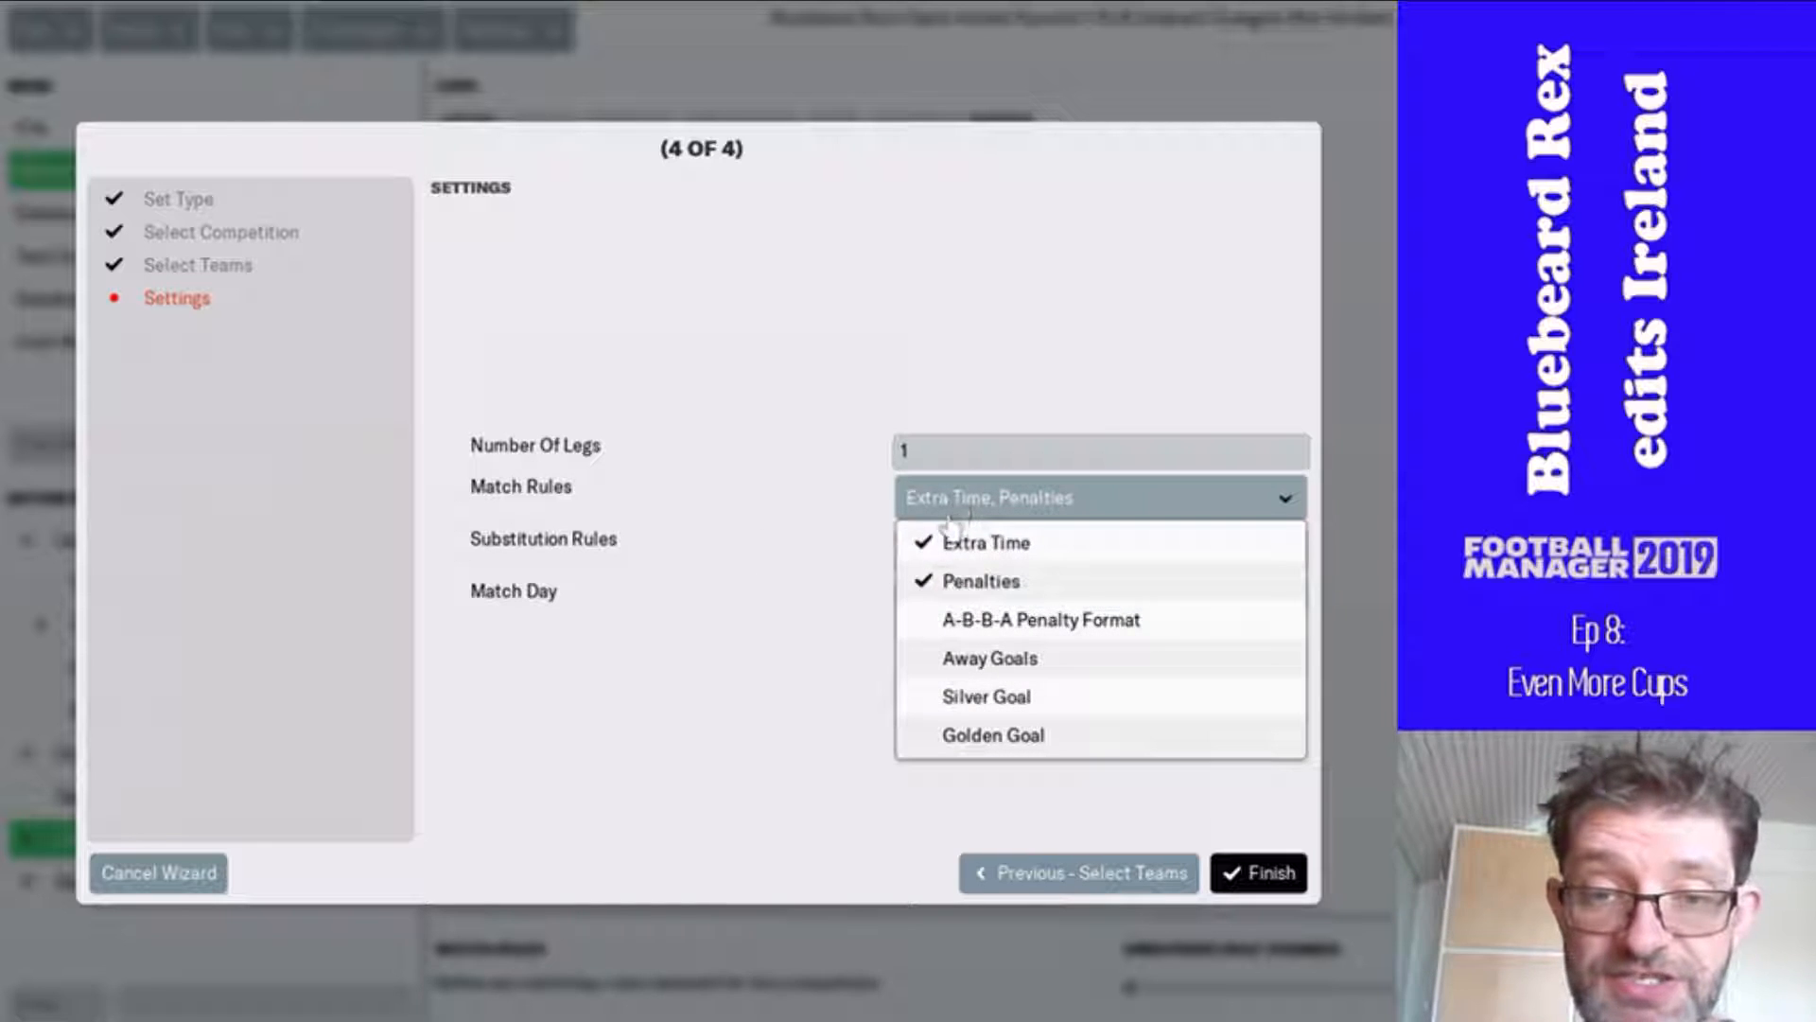
left_click(956, 503)
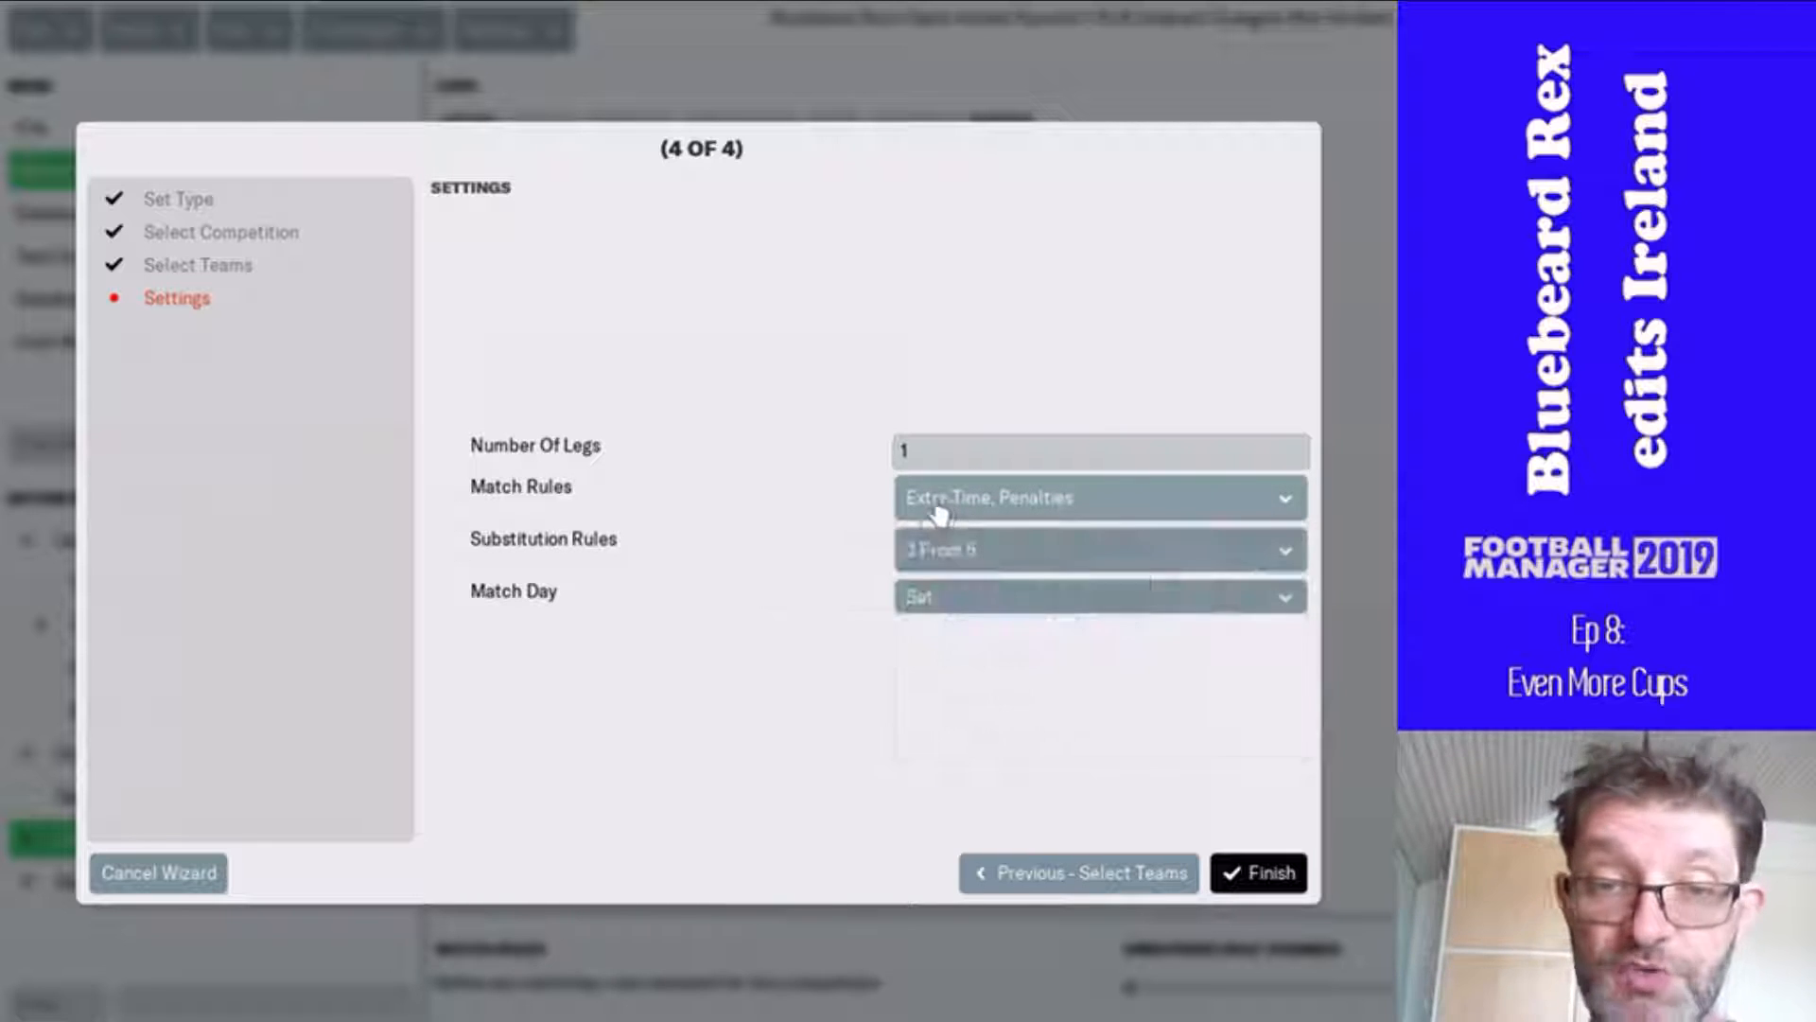
left_click(950, 556)
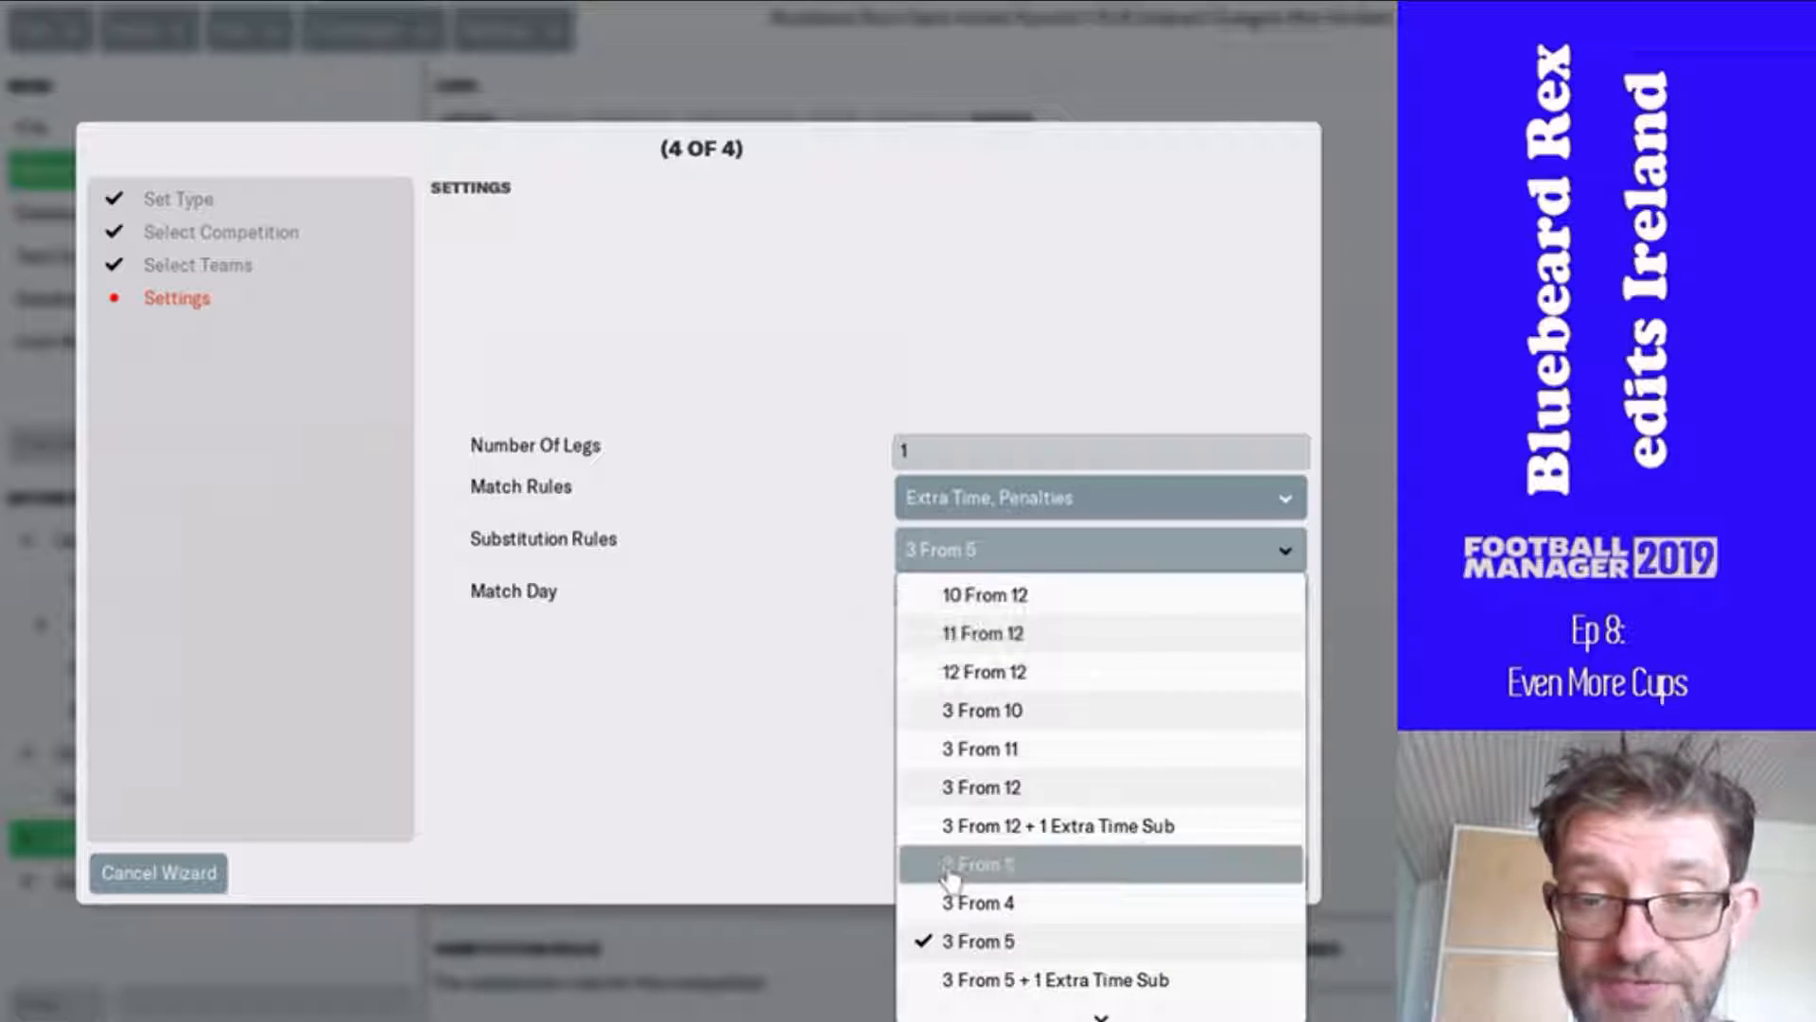
scroll(949, 866, "down", 7)
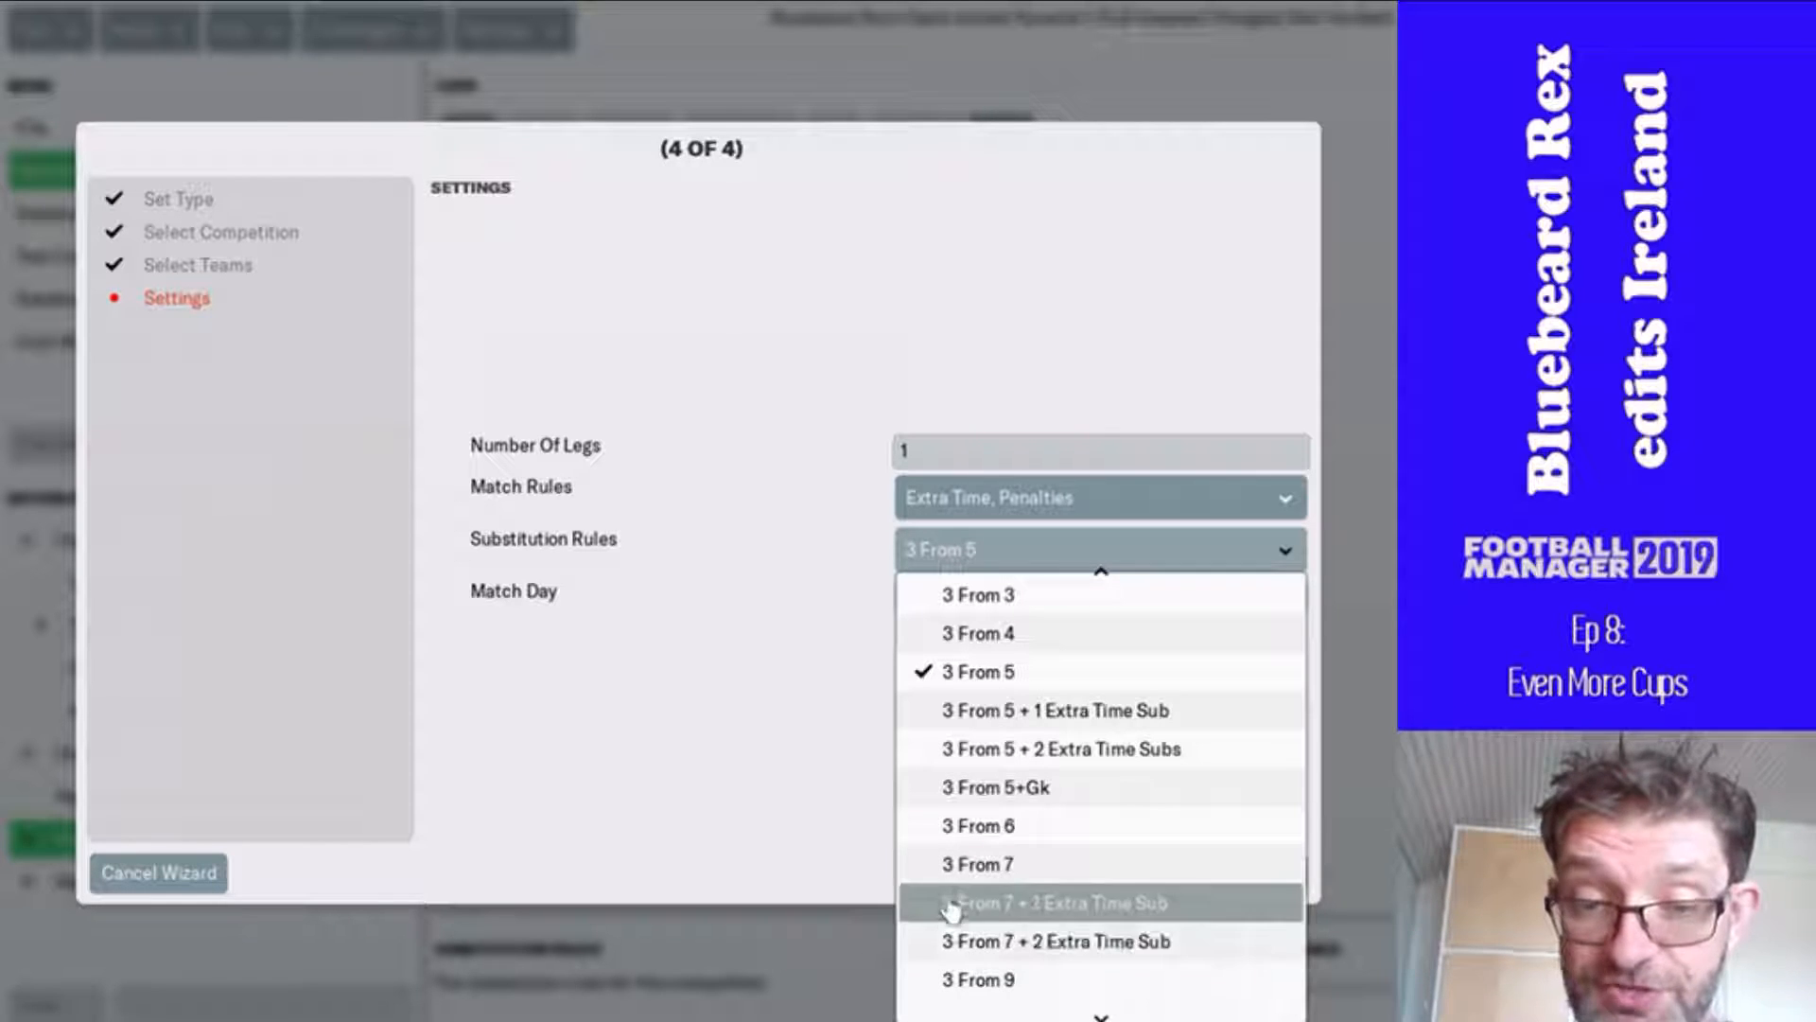
left_click(950, 943)
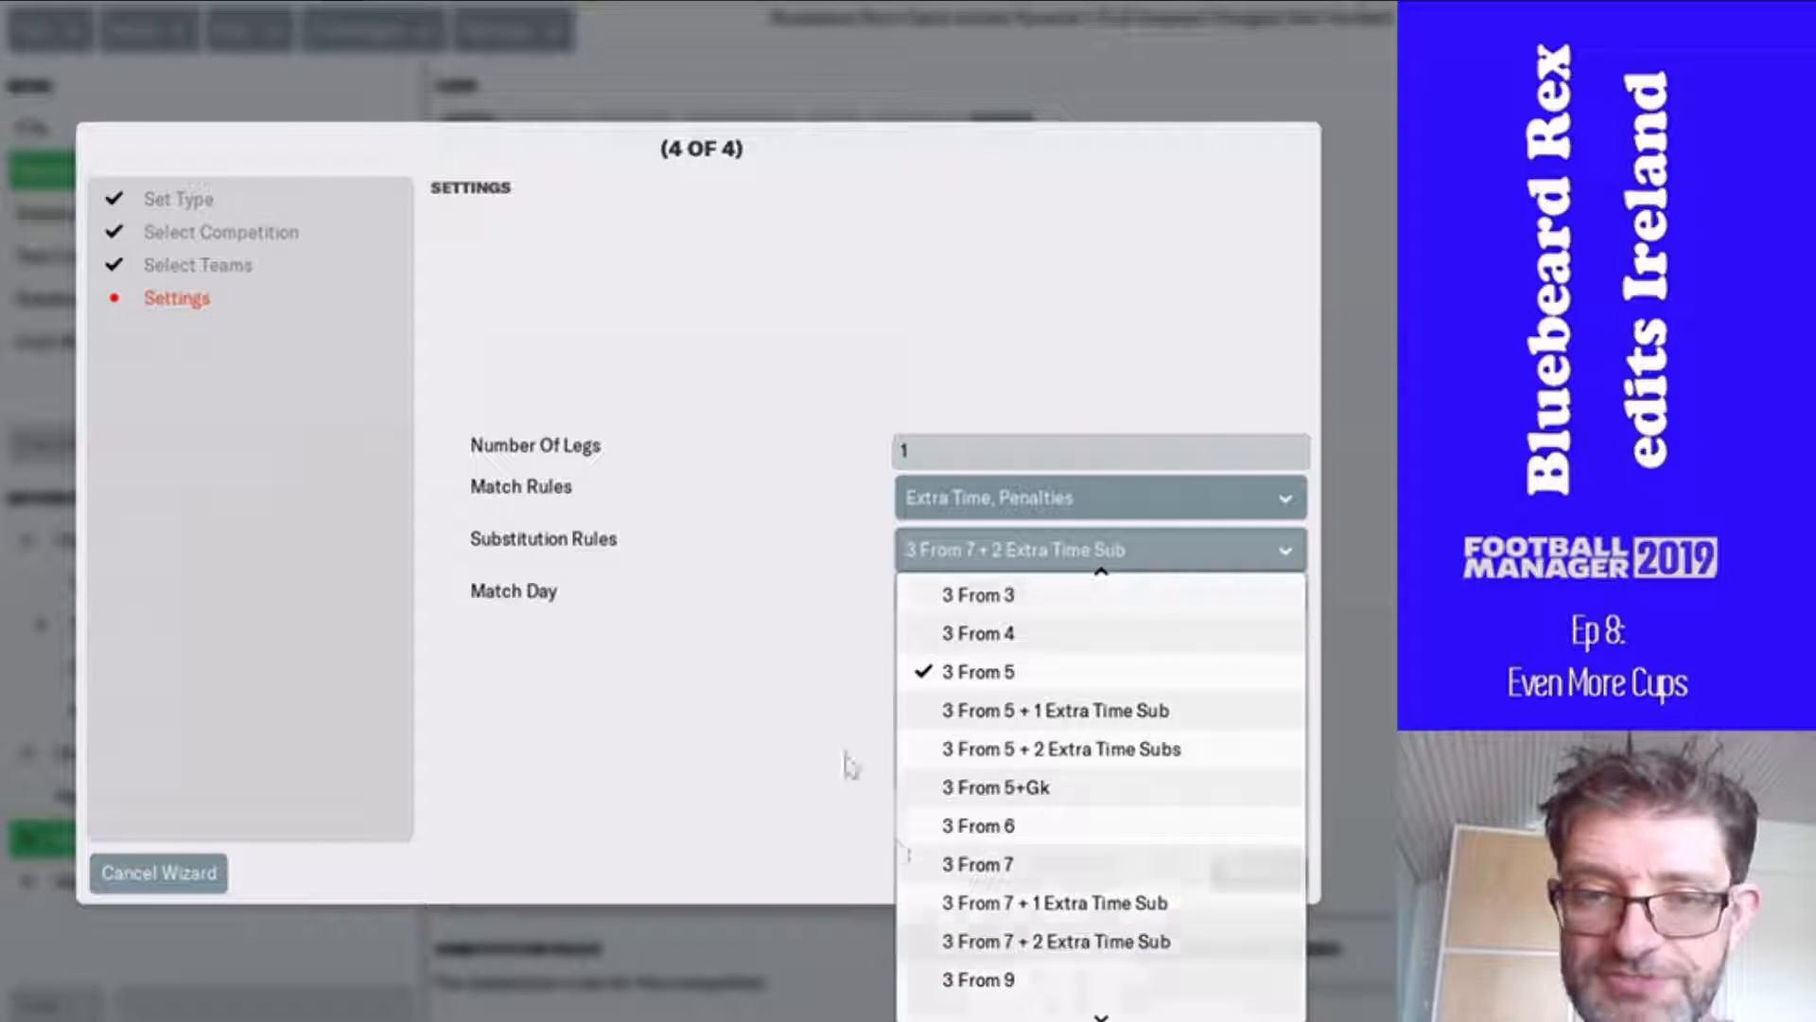
left_click(1020, 616)
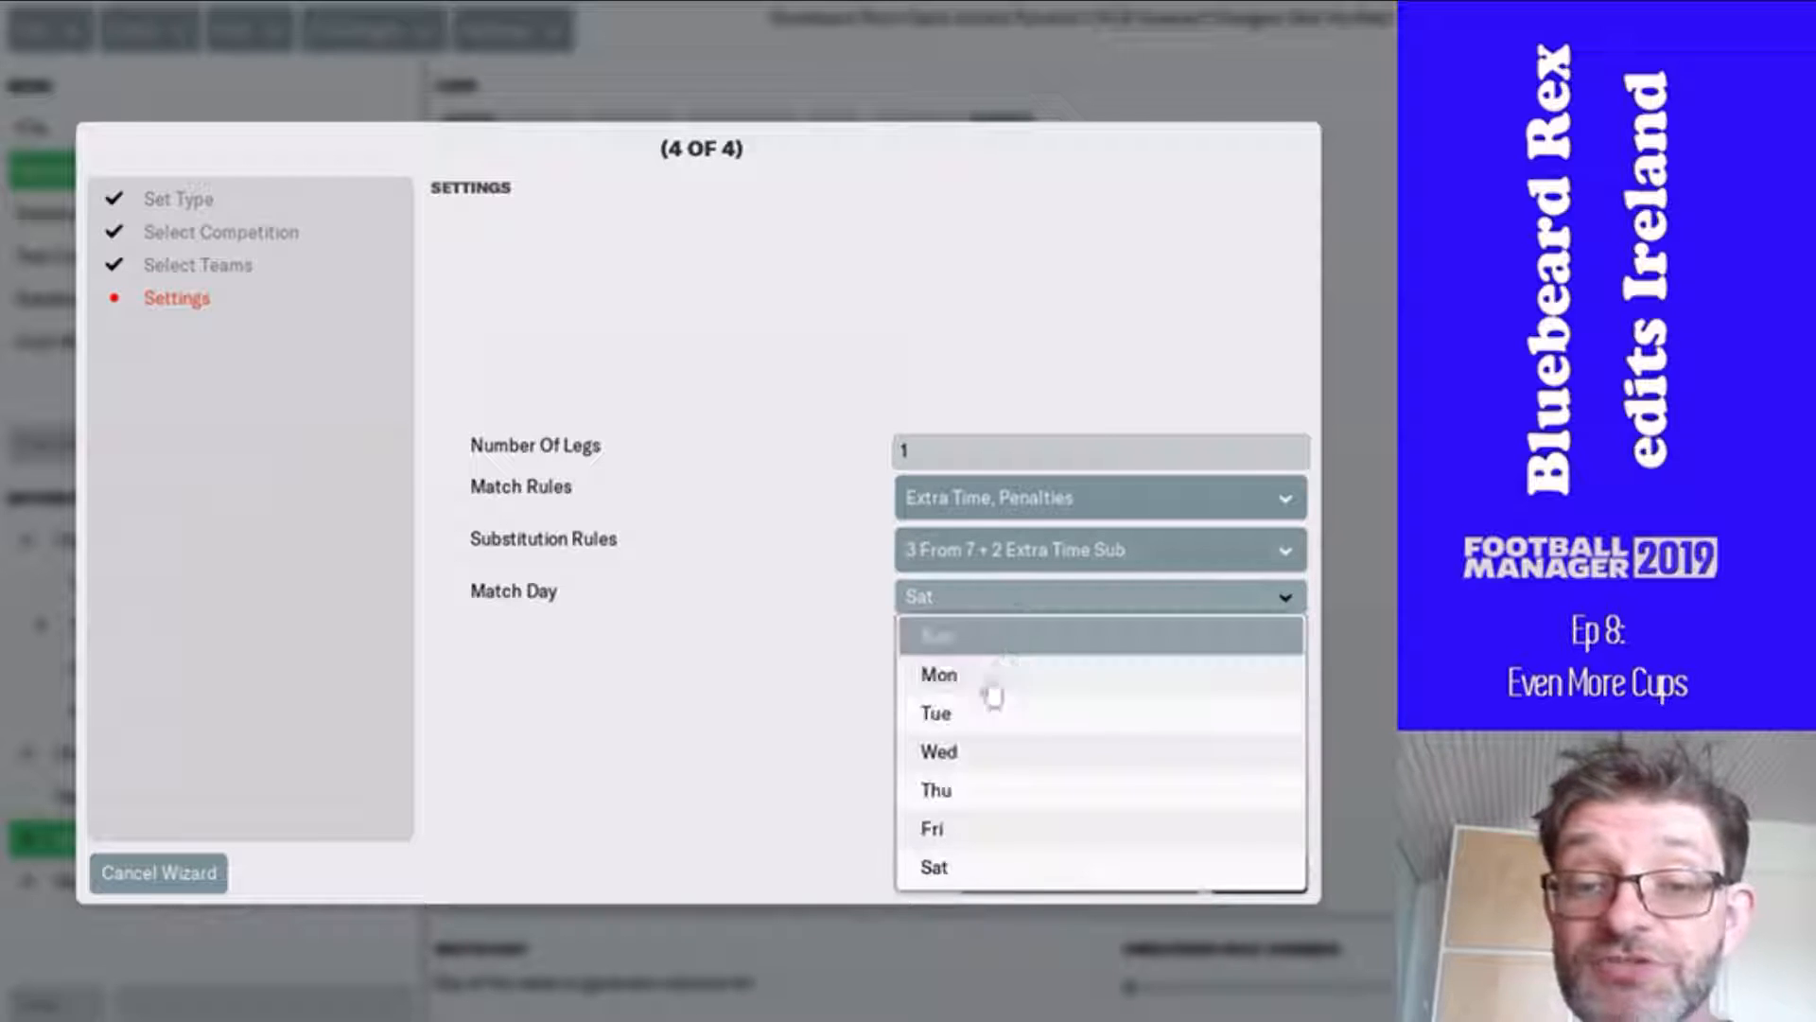
left_click(988, 762)
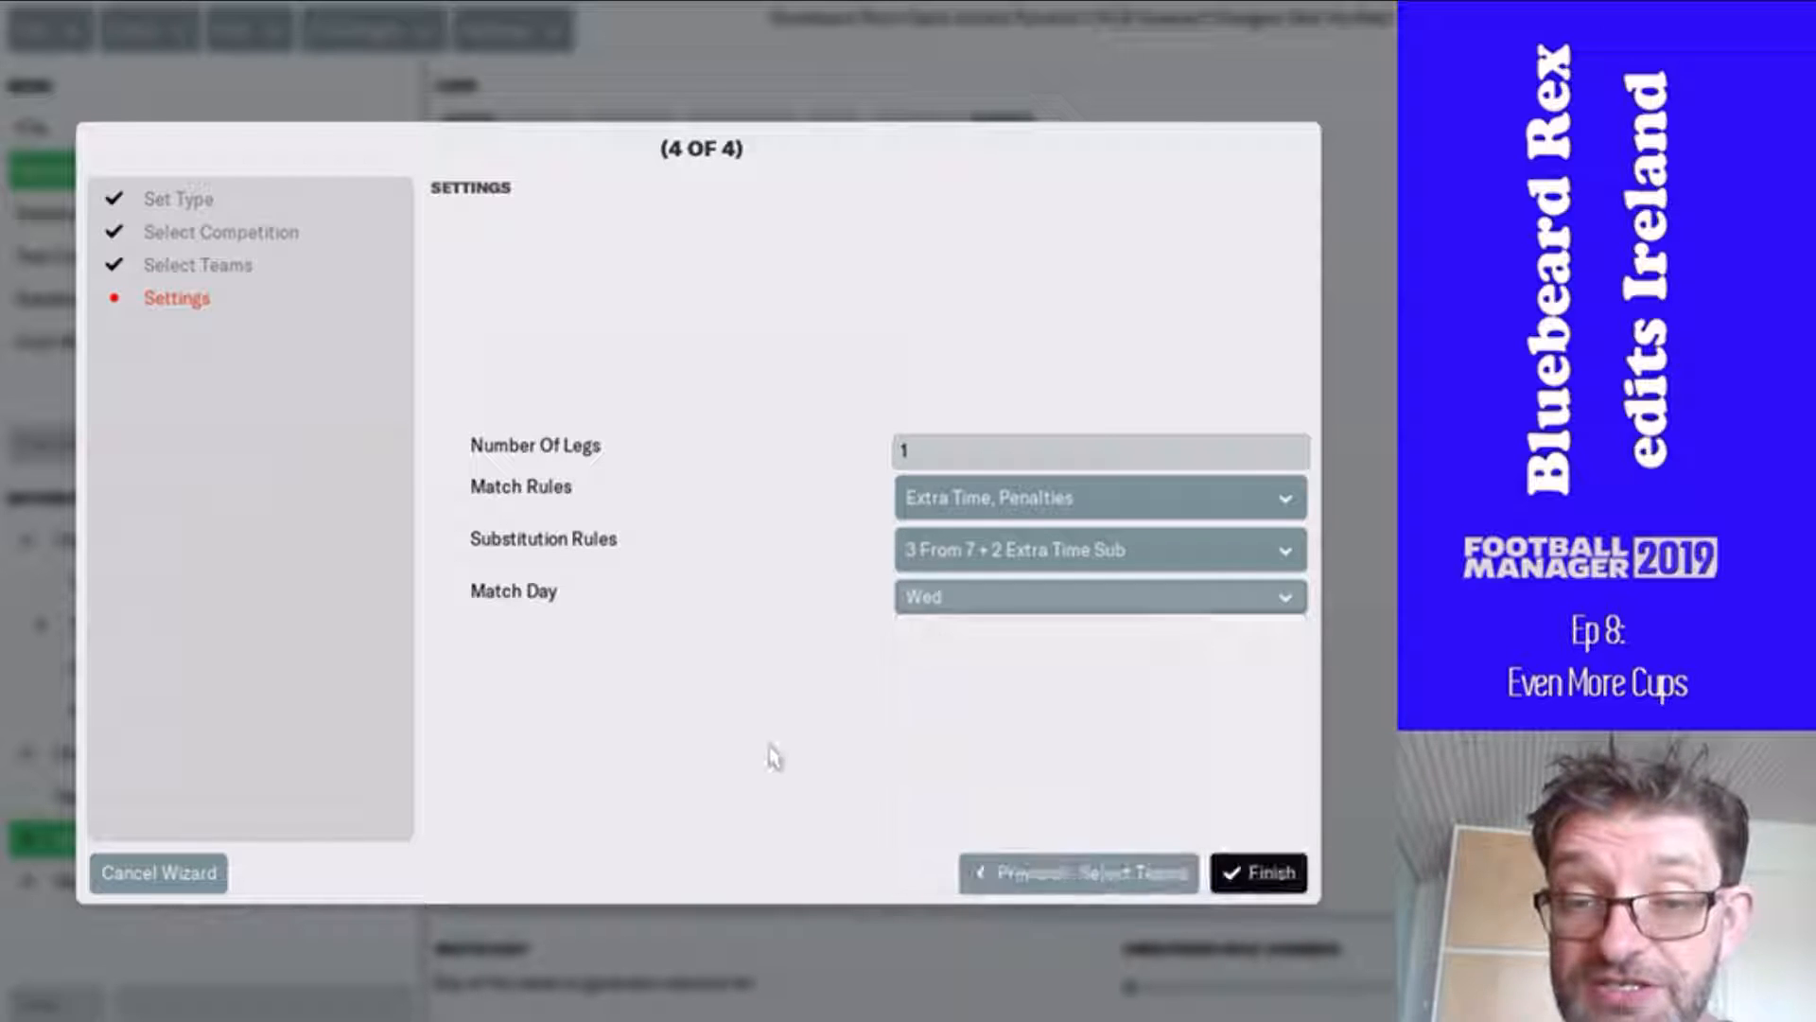
left_click(1268, 872)
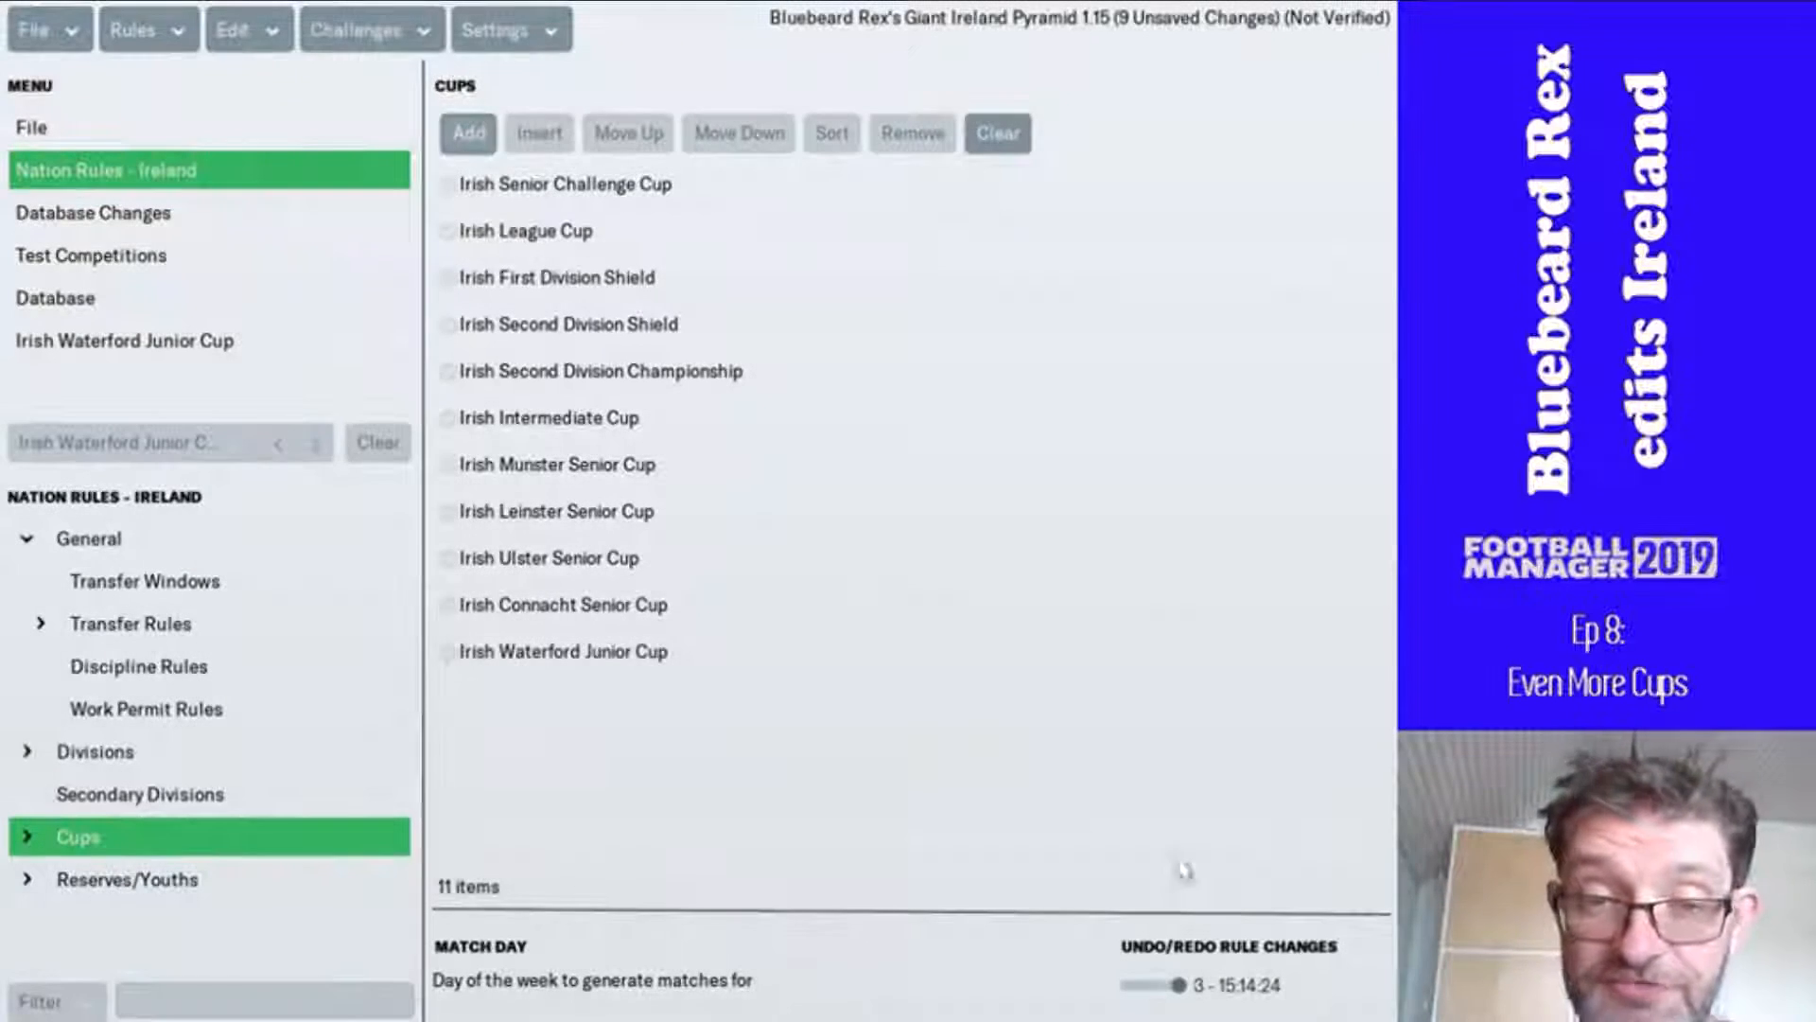
- Set the seeding rules to Random Teams in the Irish Waterford Junior Cup's general rules
left_click(27, 836)
scroll(203, 789, "down", 3)
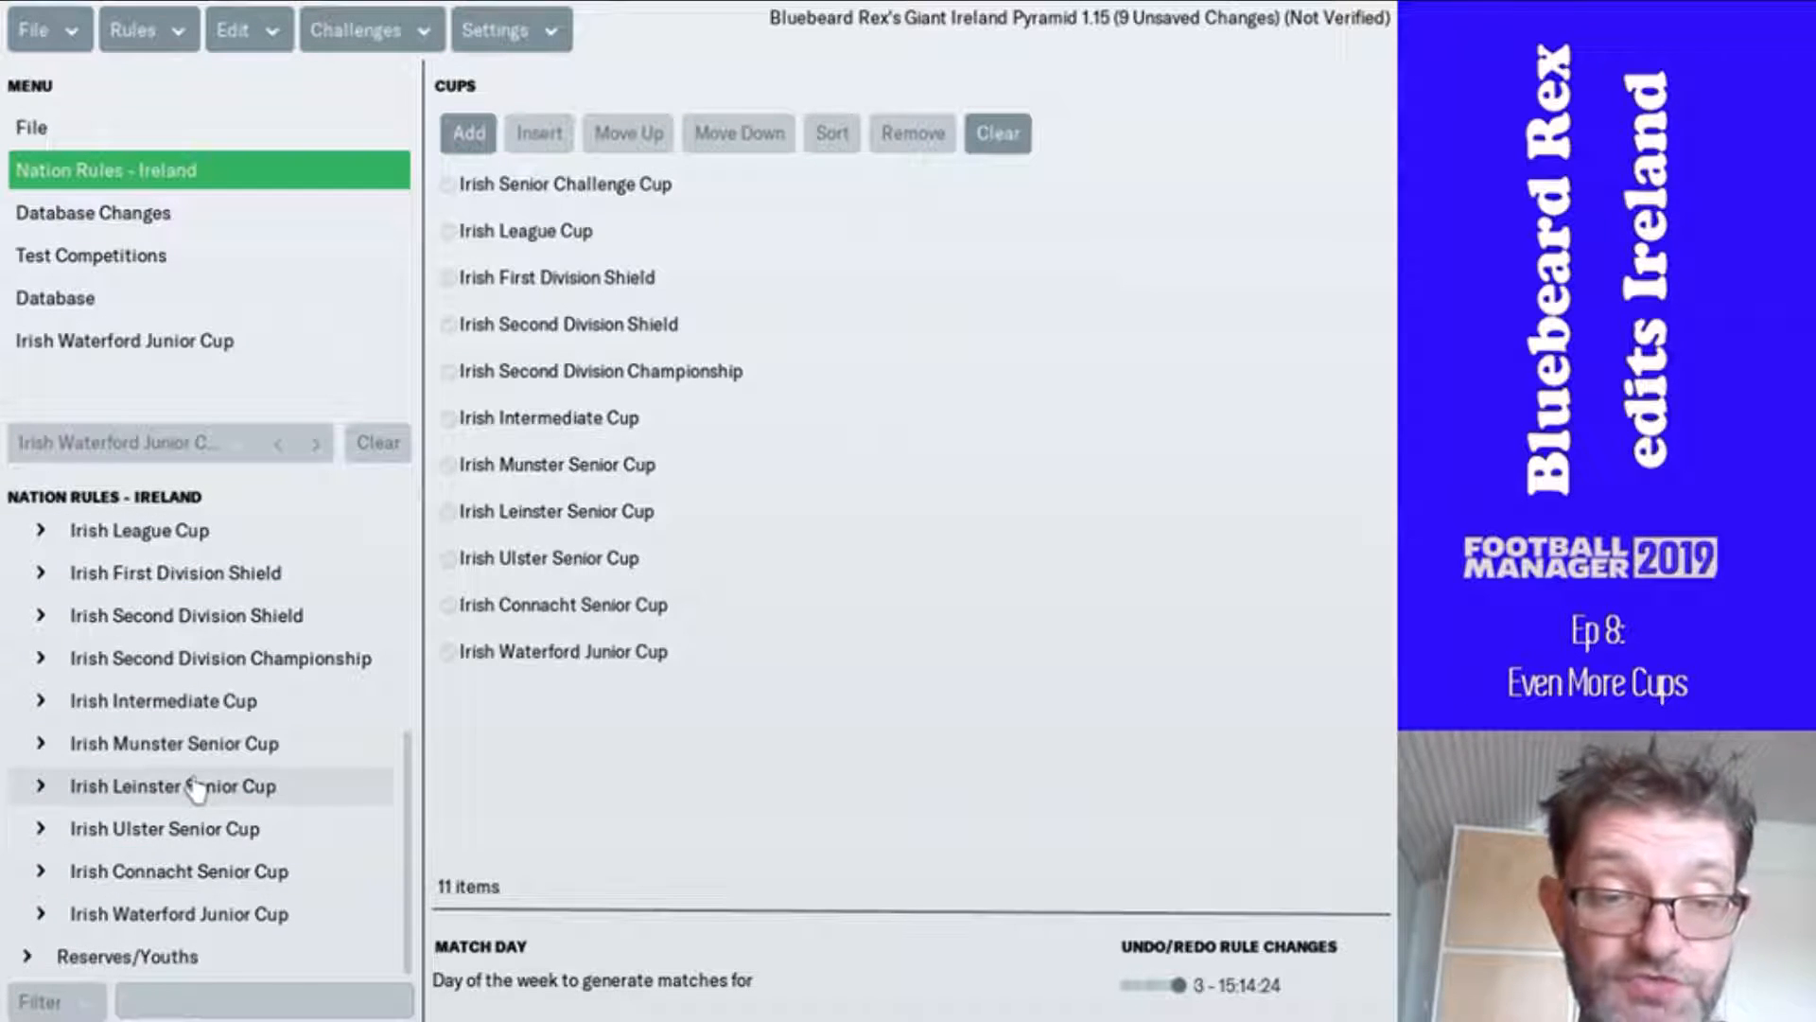
left_click(162, 914)
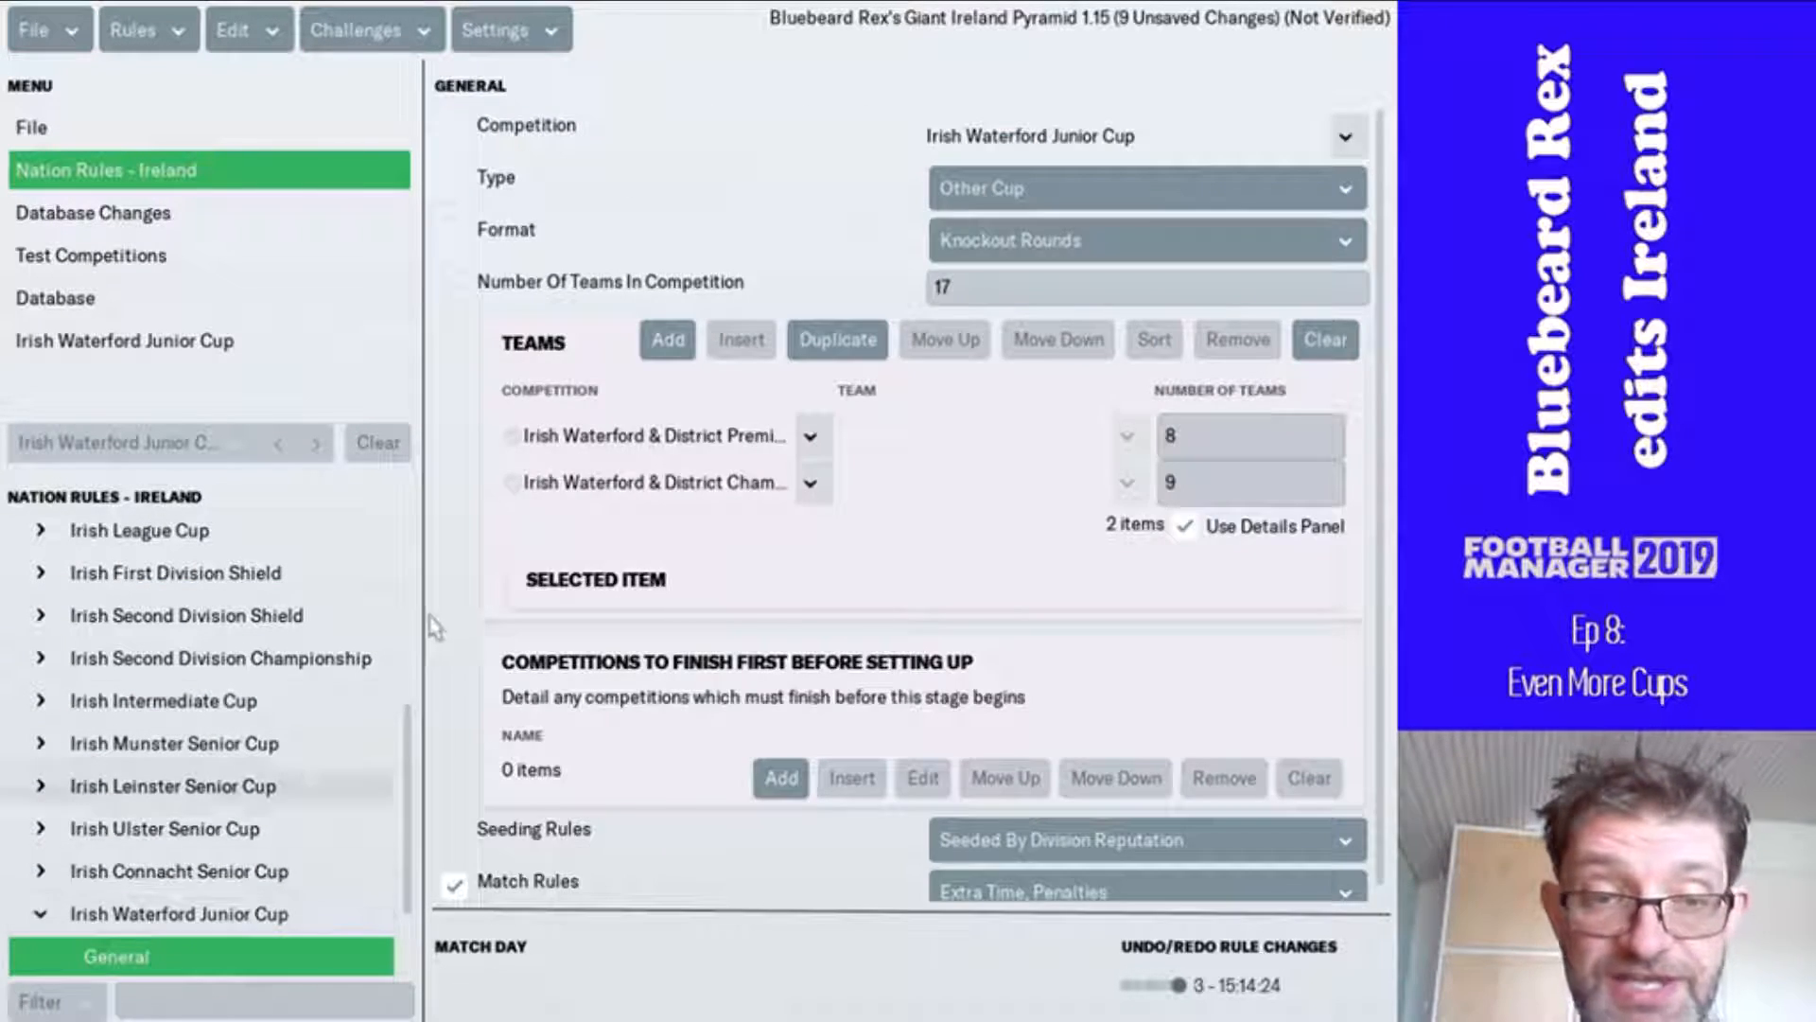
scroll(289, 828, "down", 3)
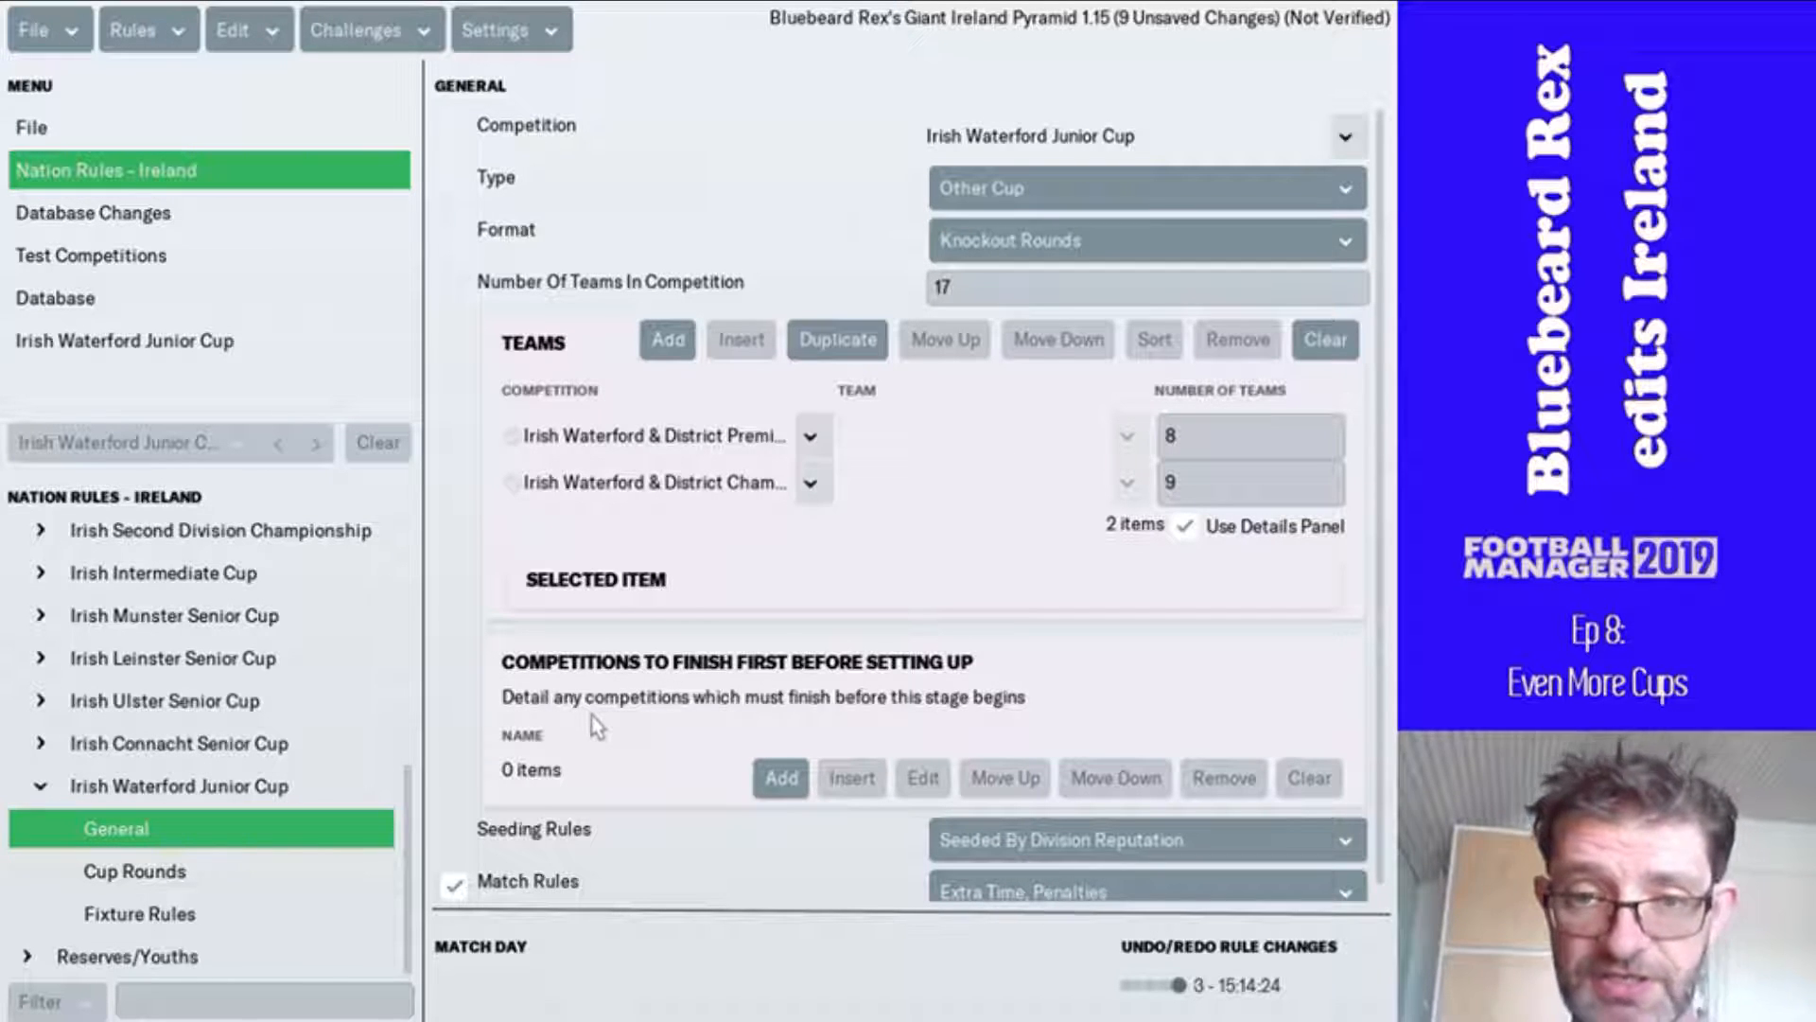
scroll(596, 728, "down", 1)
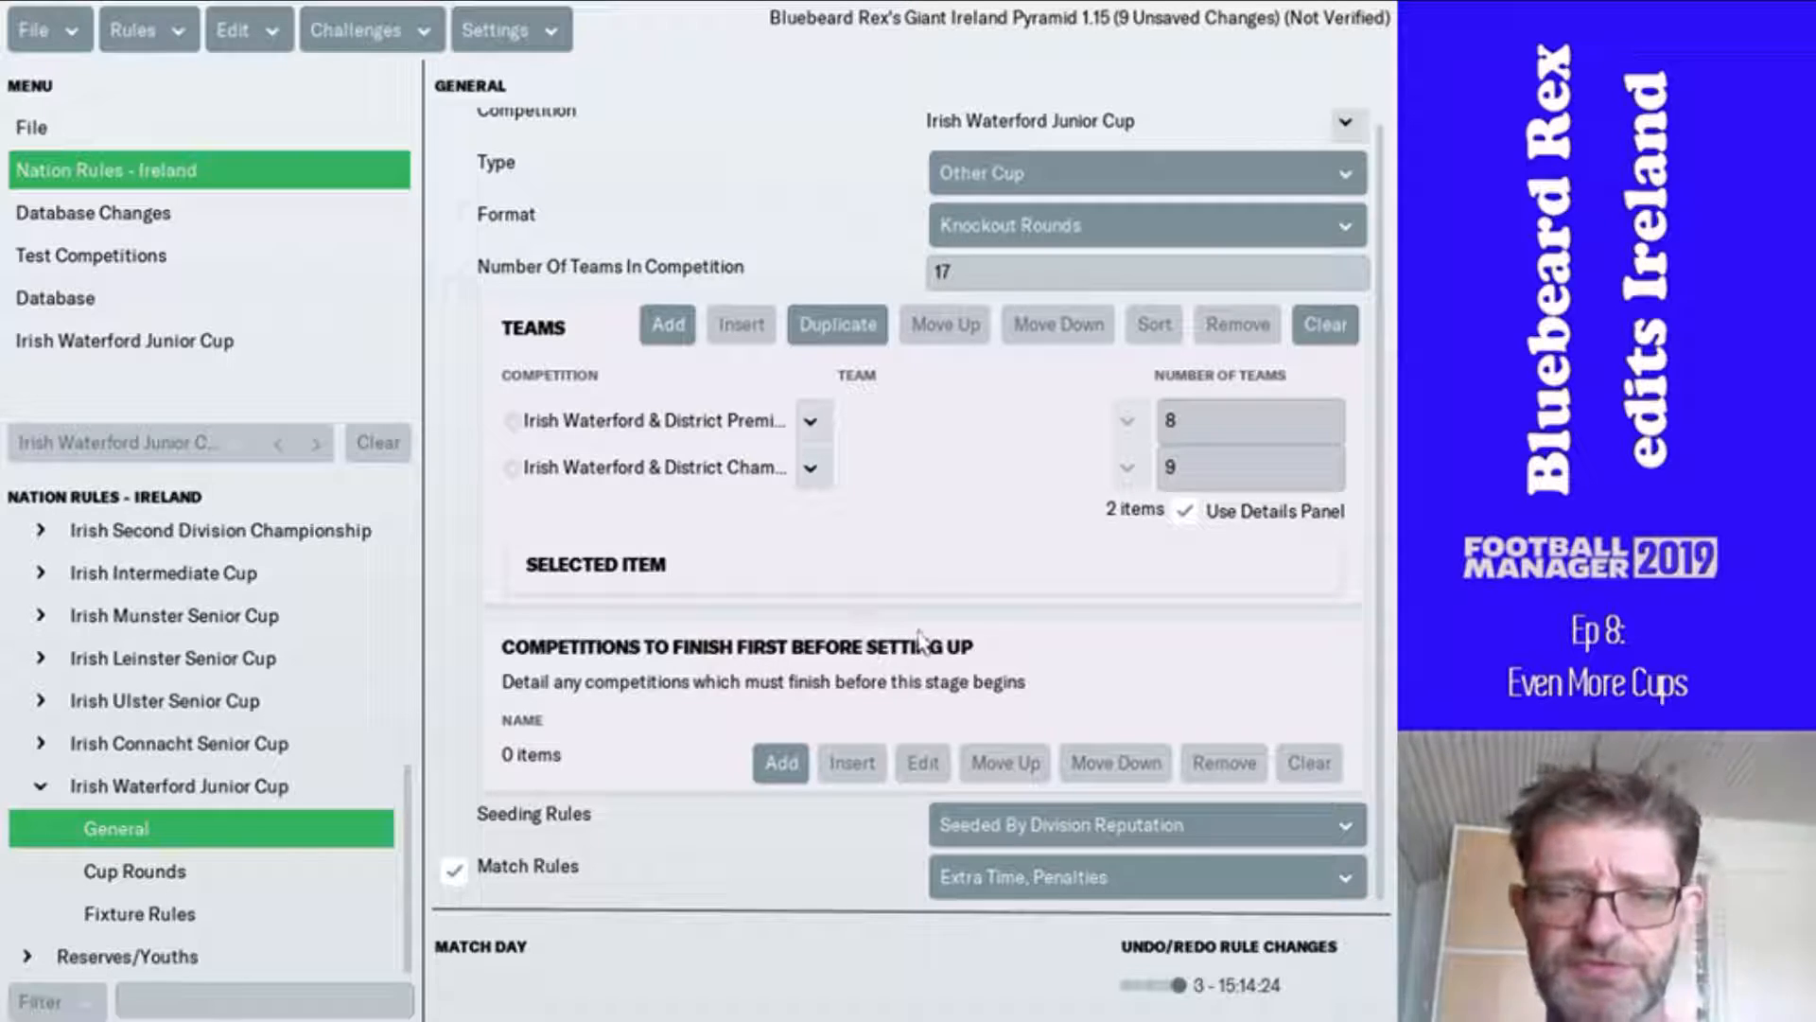
left_click(1029, 836)
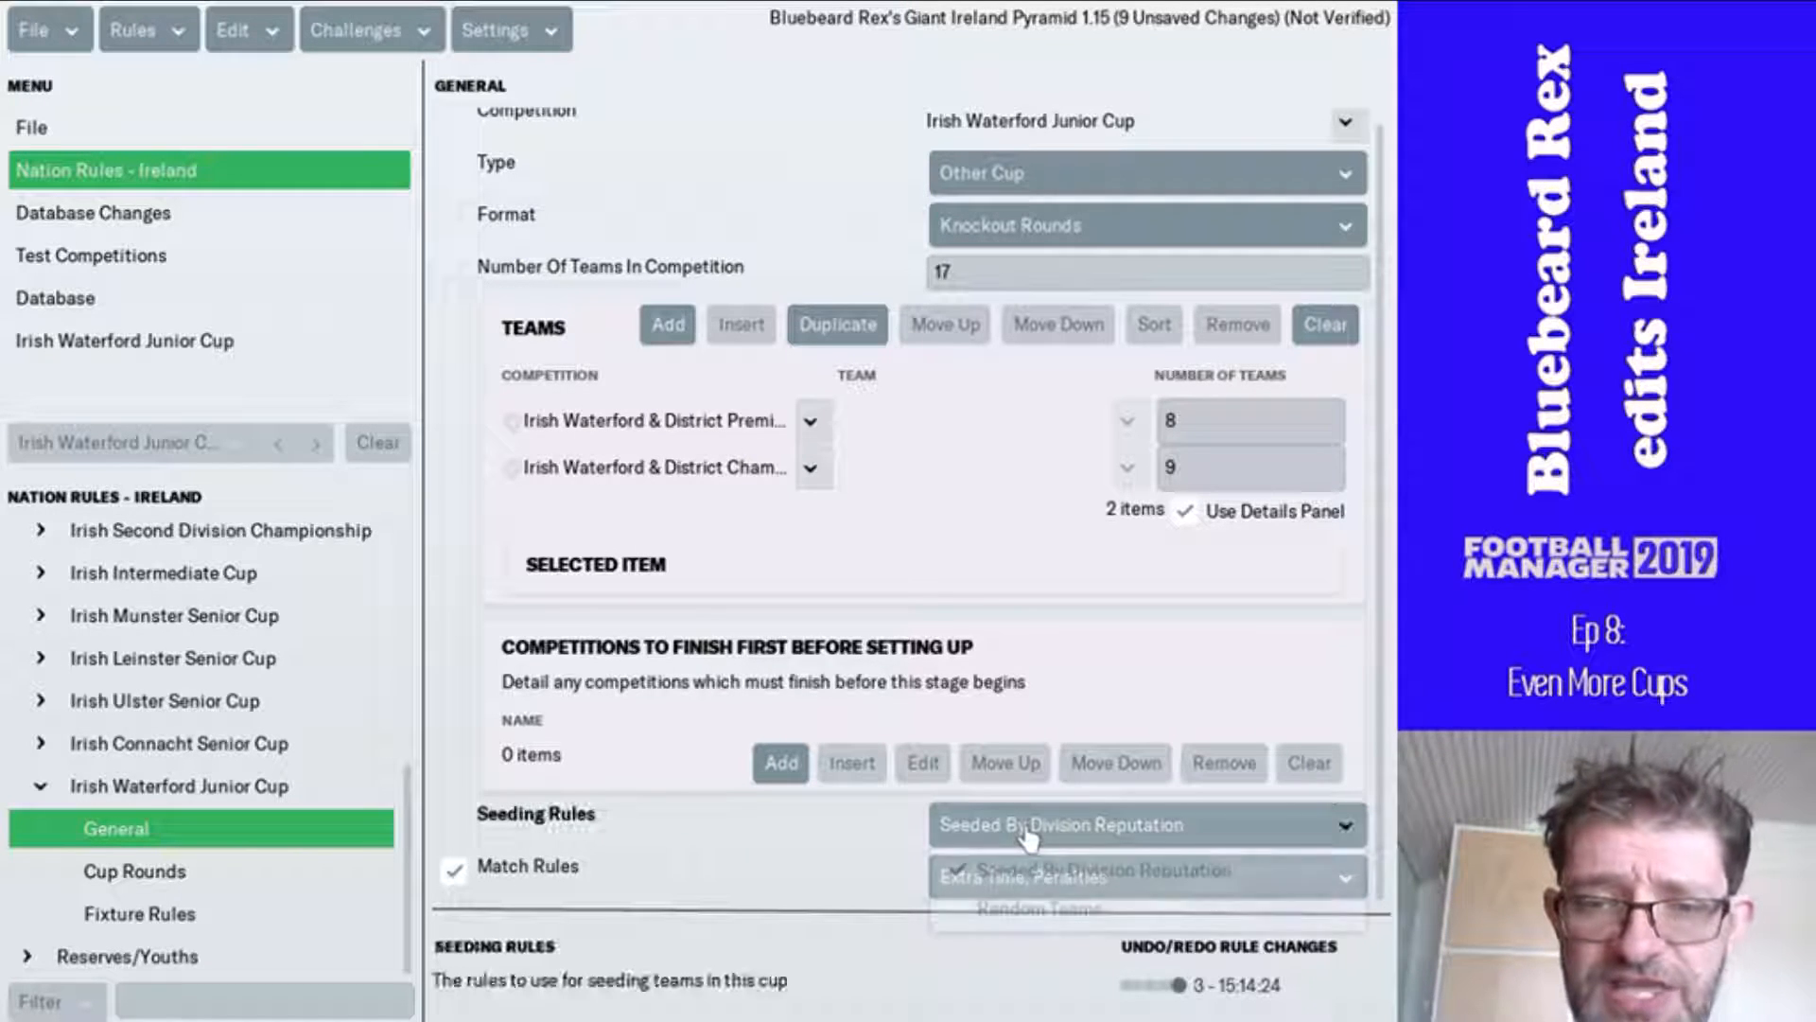
left_click(1019, 910)
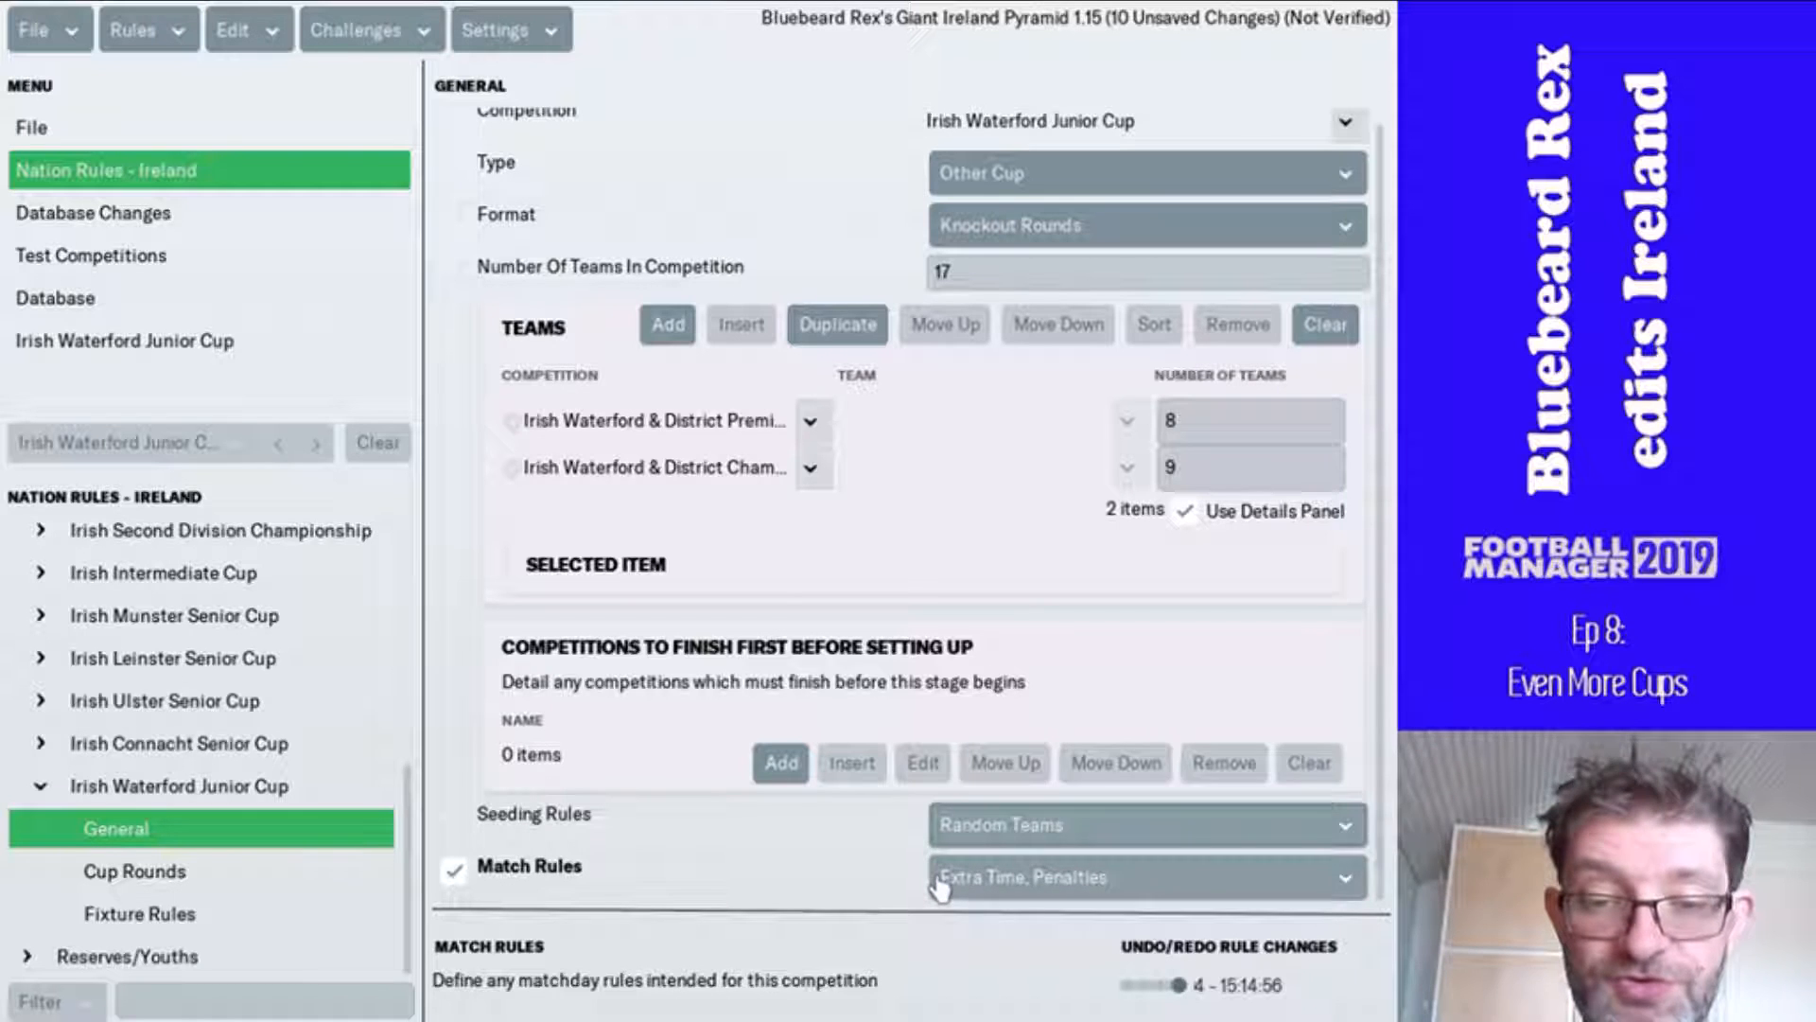
left_click(951, 878)
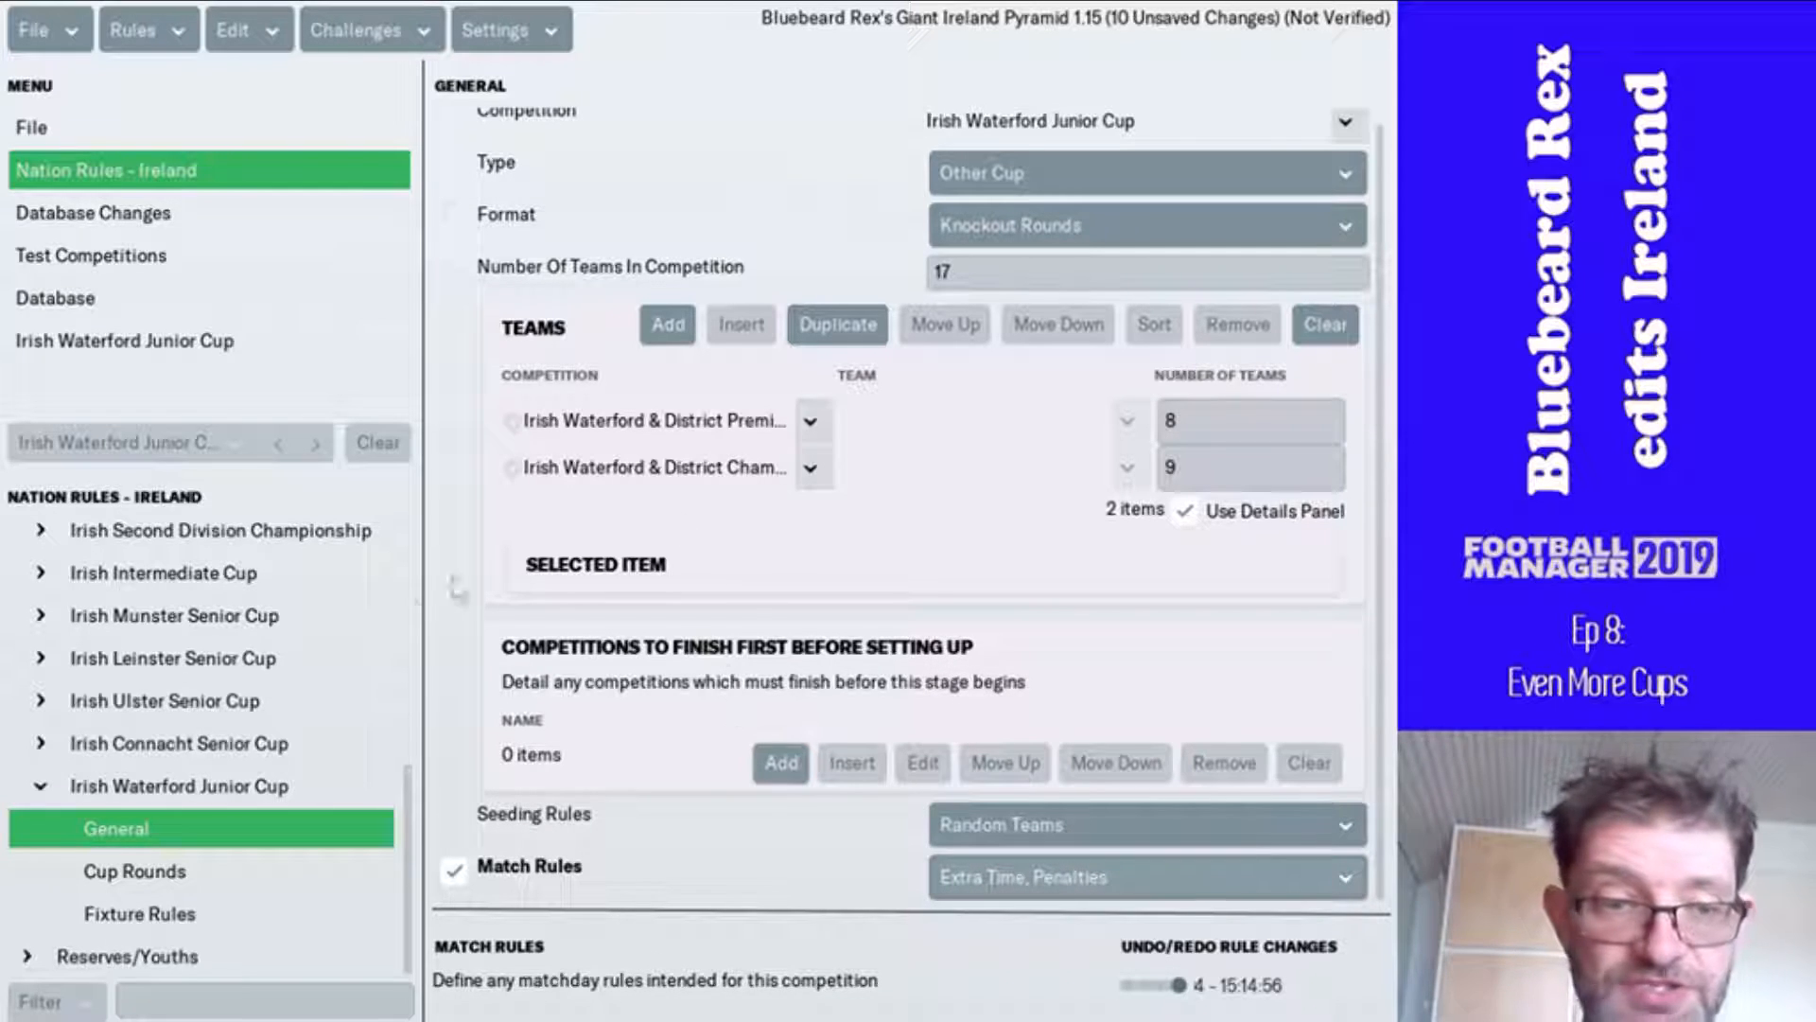
left_click(170, 914)
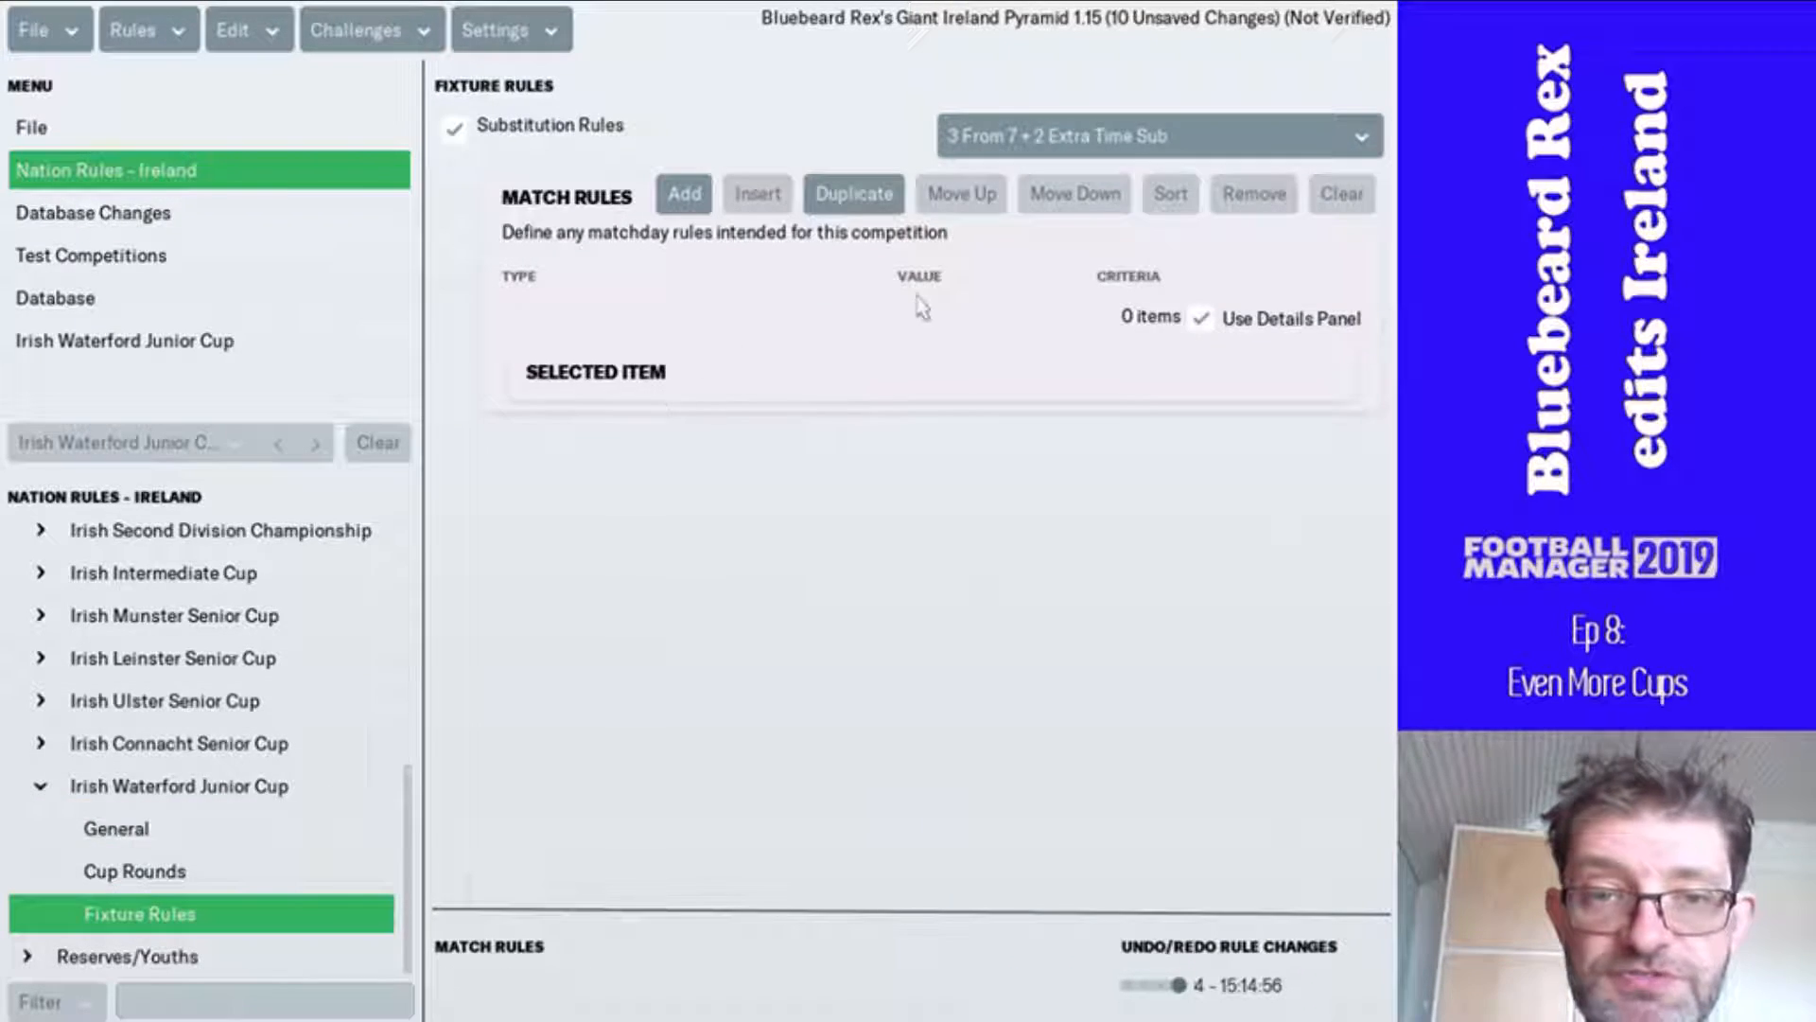
left_click(680, 199)
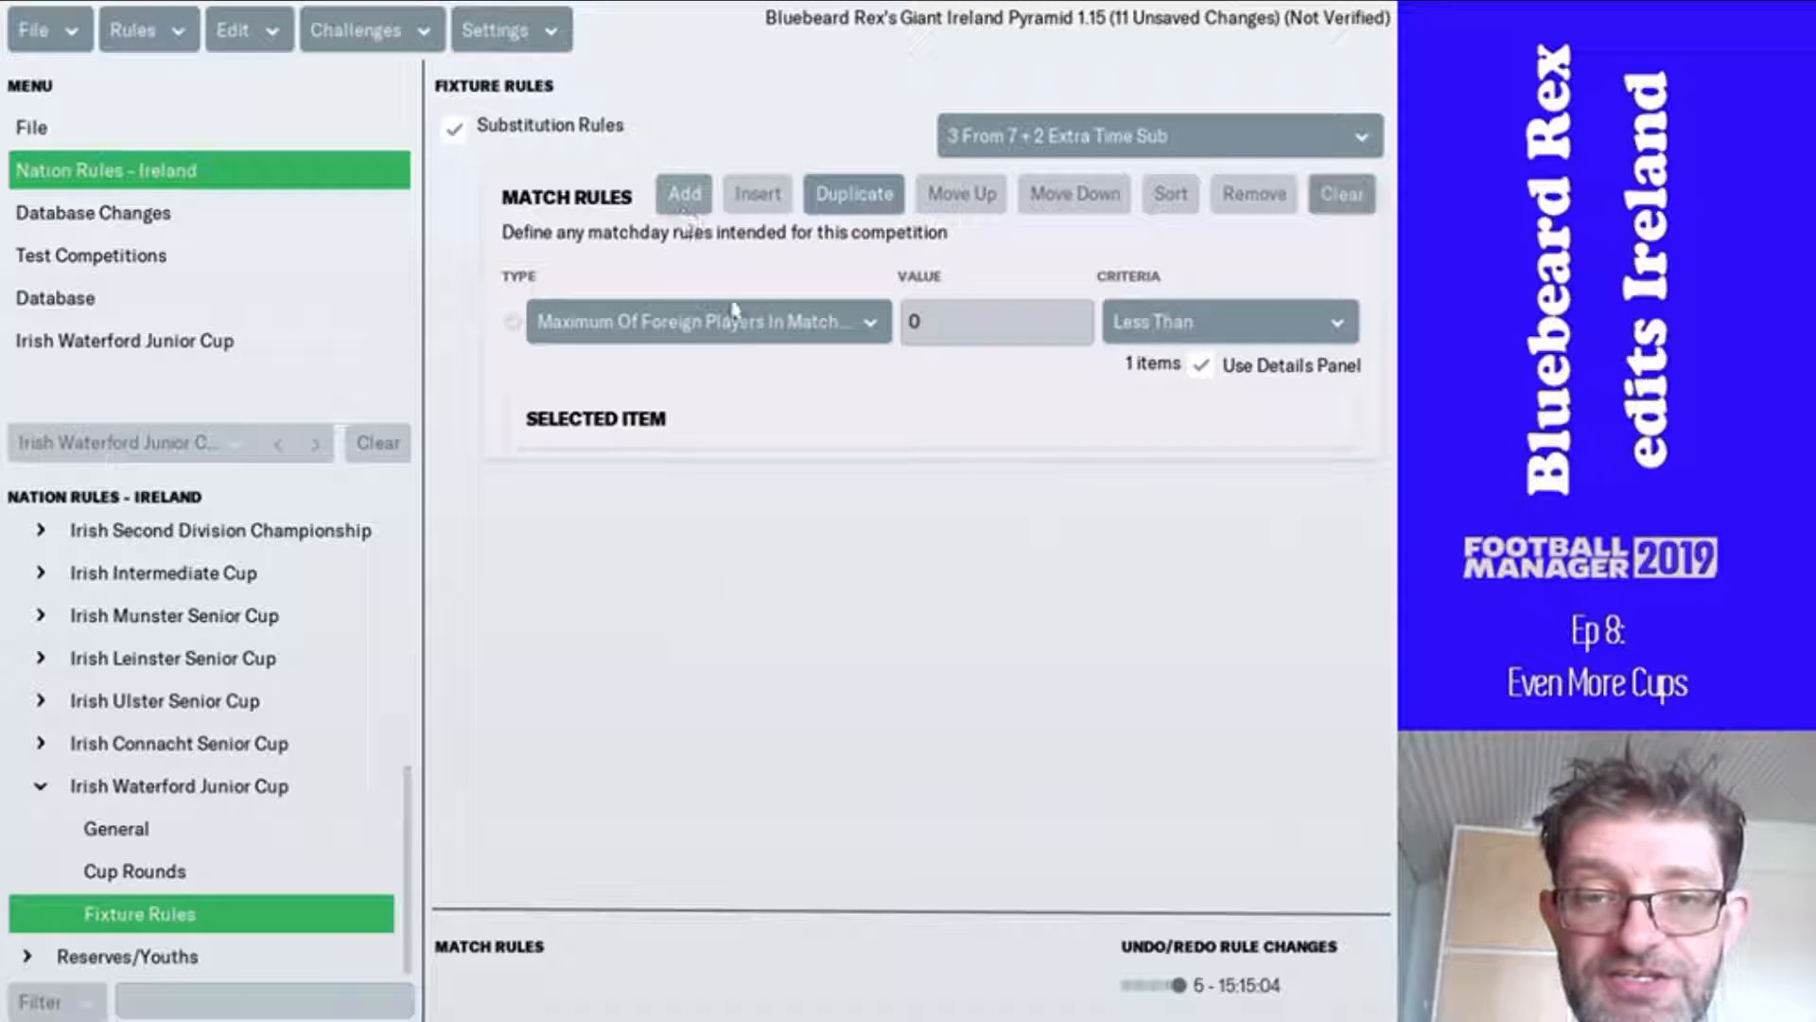
left_click(736, 320)
left_click(735, 367)
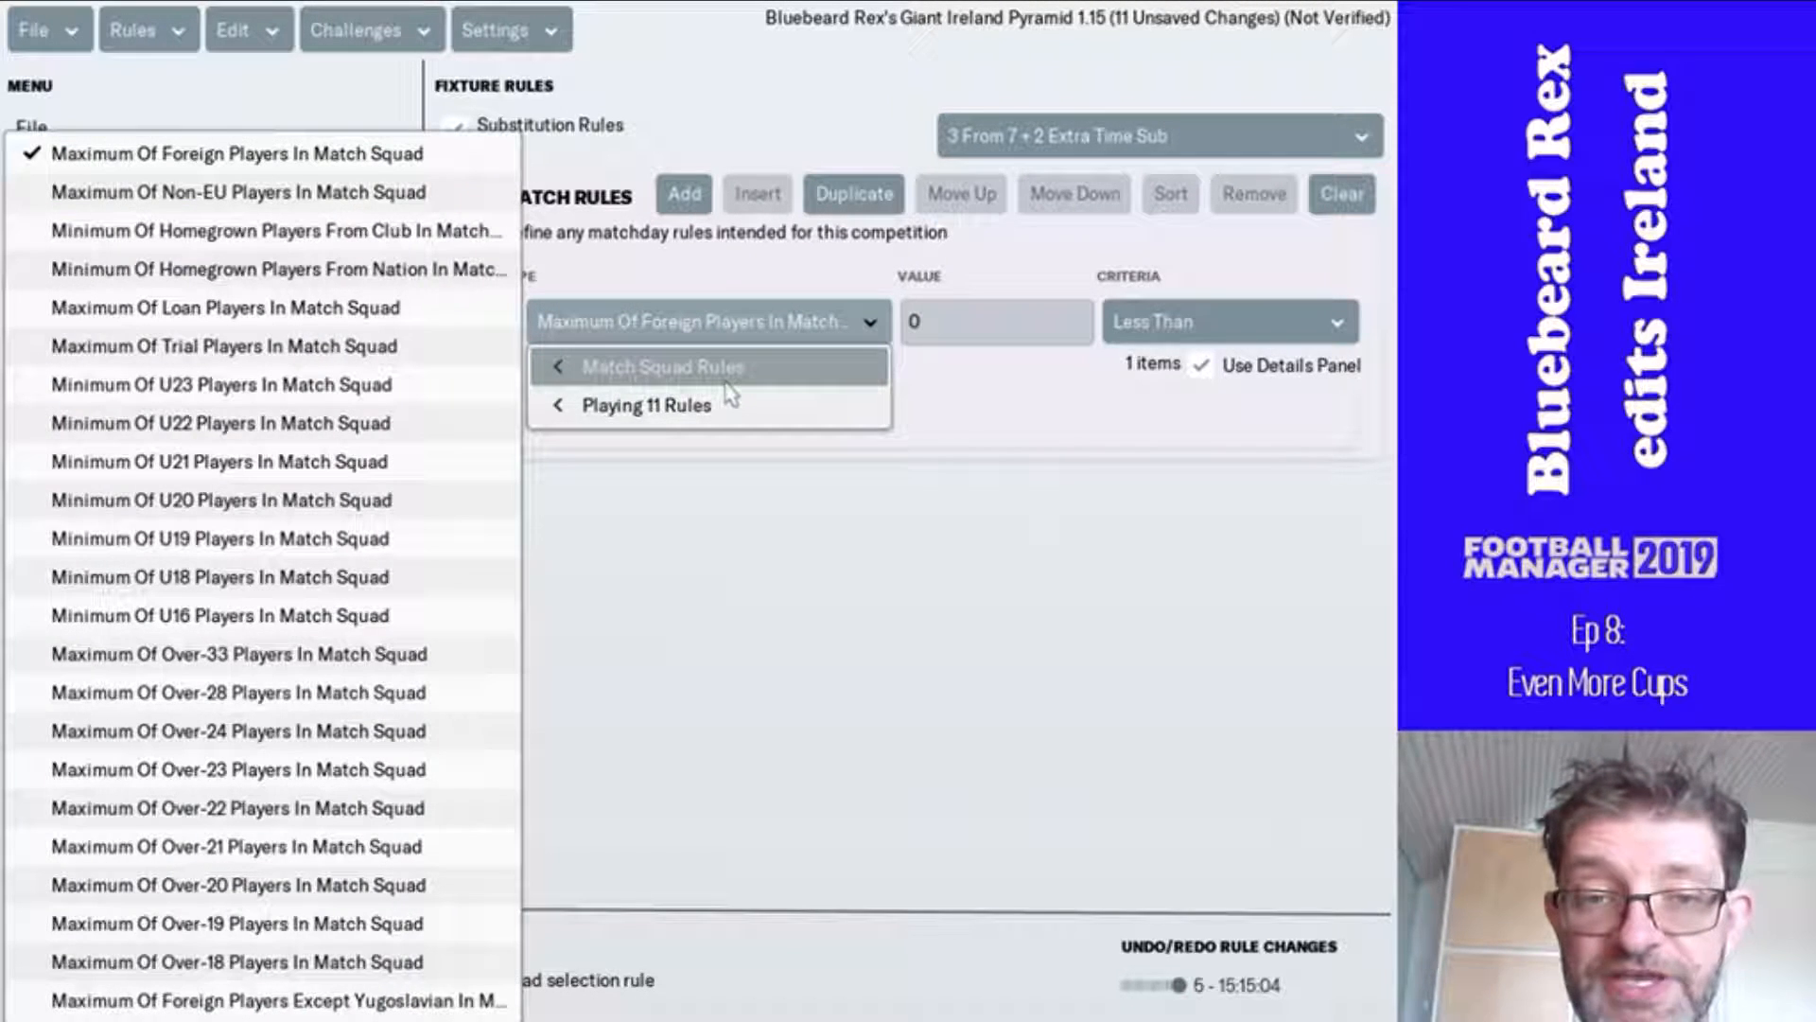
left_click(702, 407)
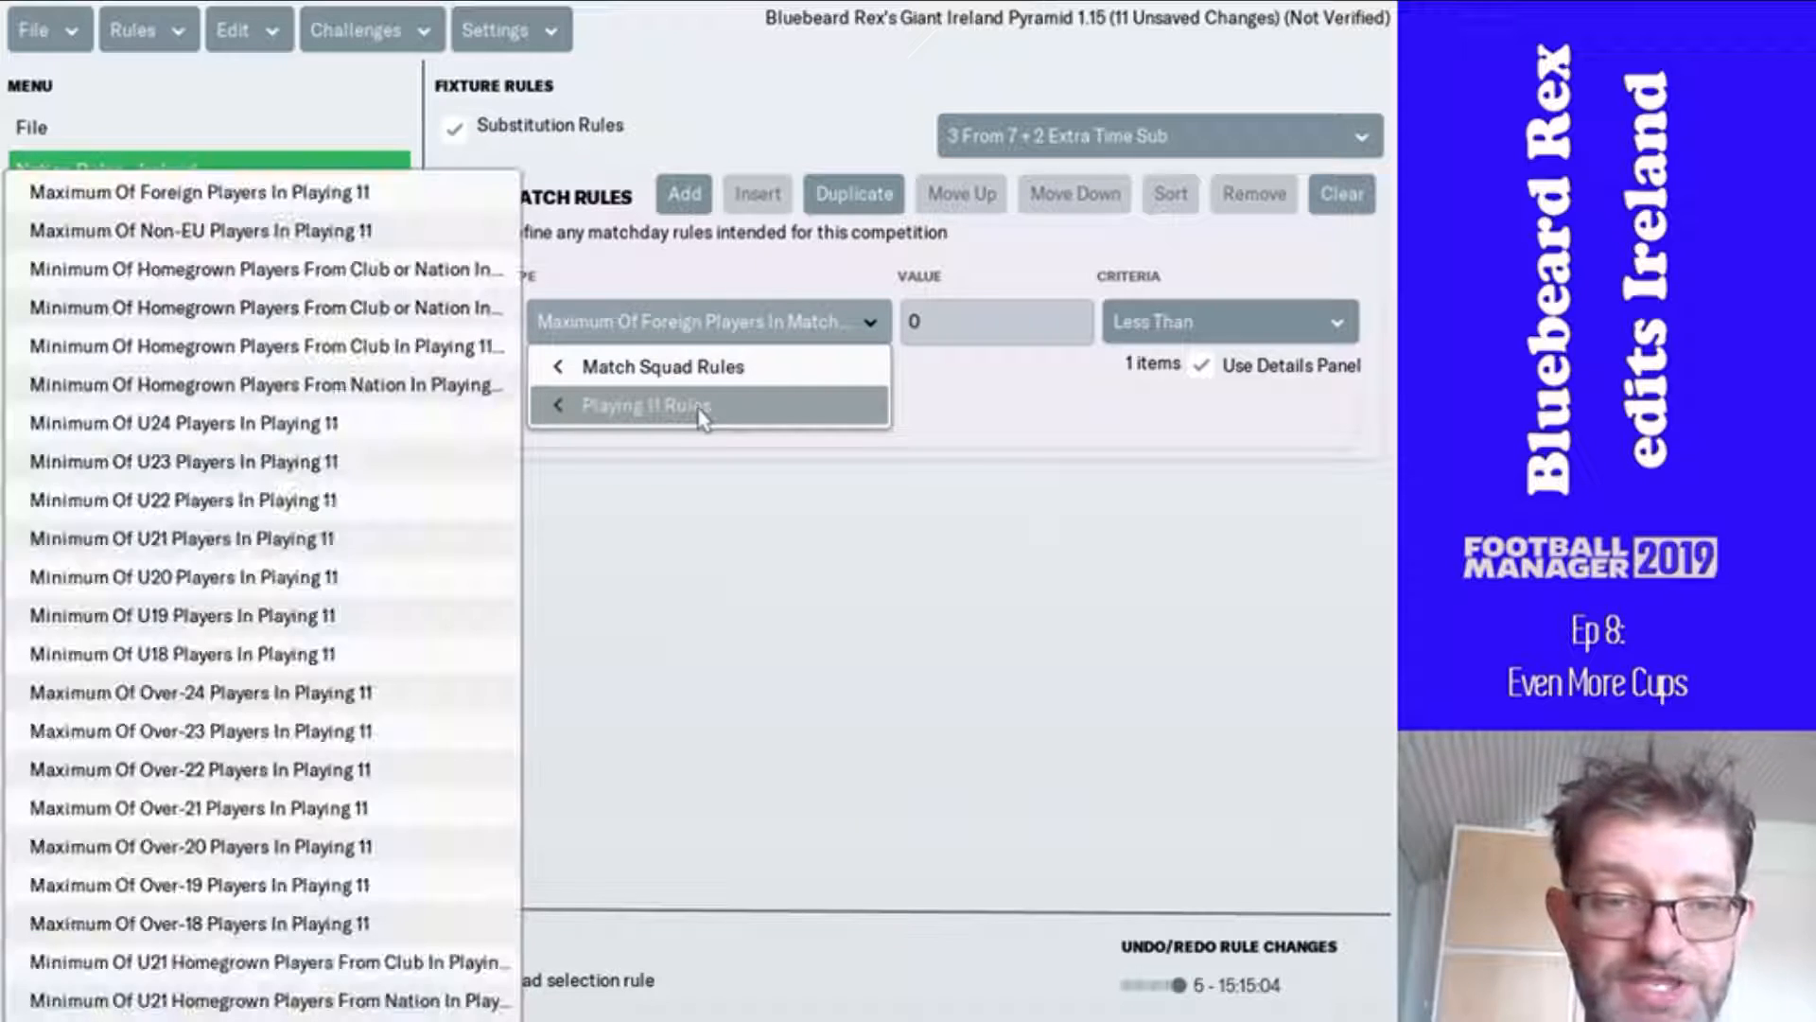
left_click(1003, 494)
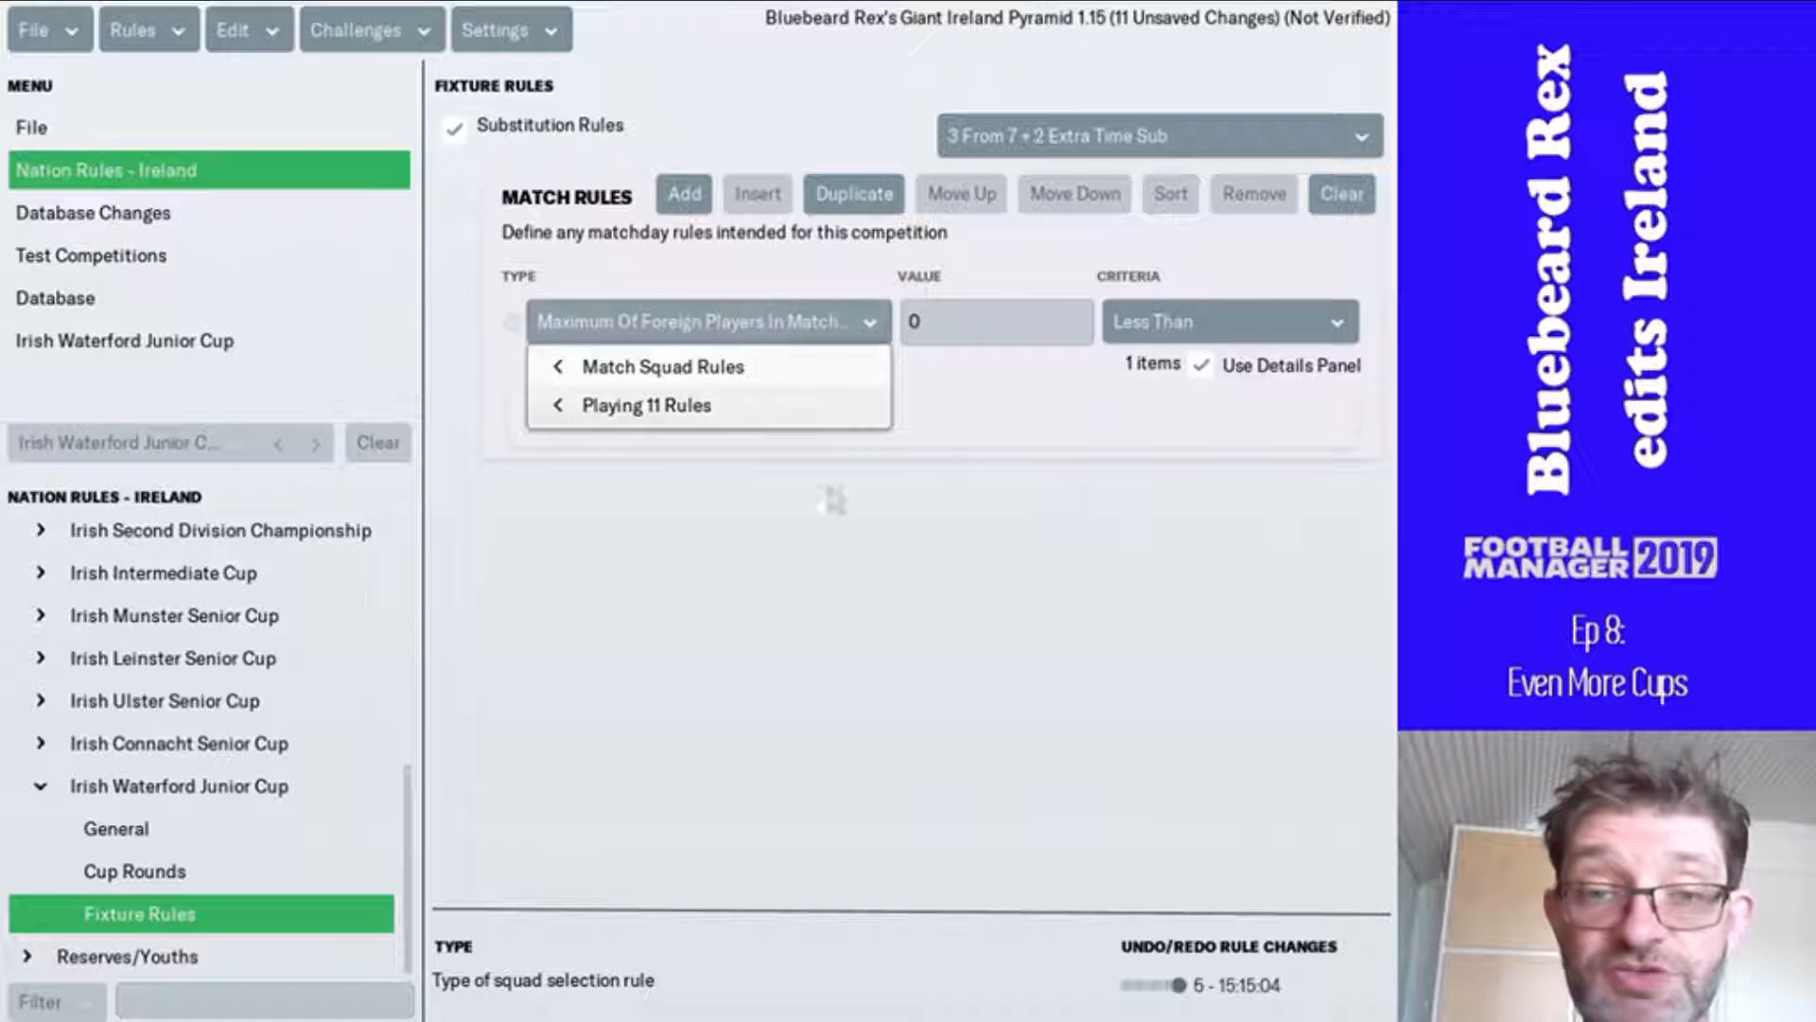
left_click(833, 497)
left_click(509, 326)
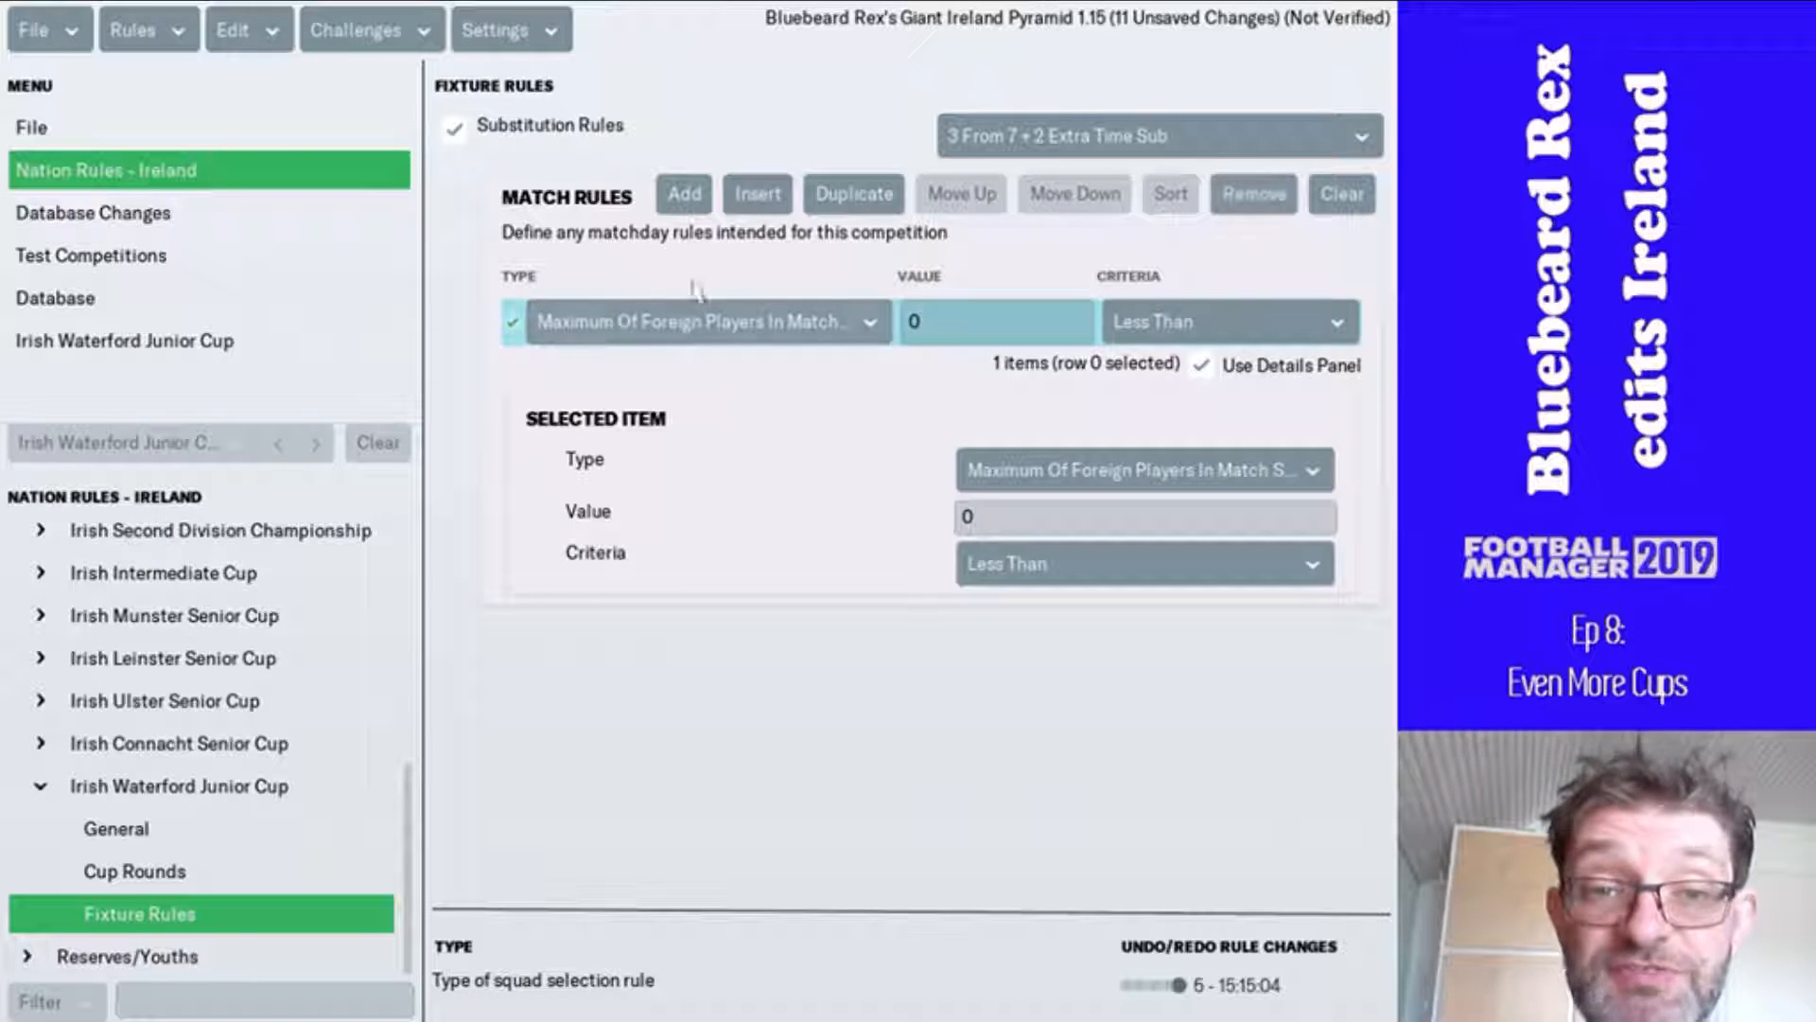
left_click(1252, 192)
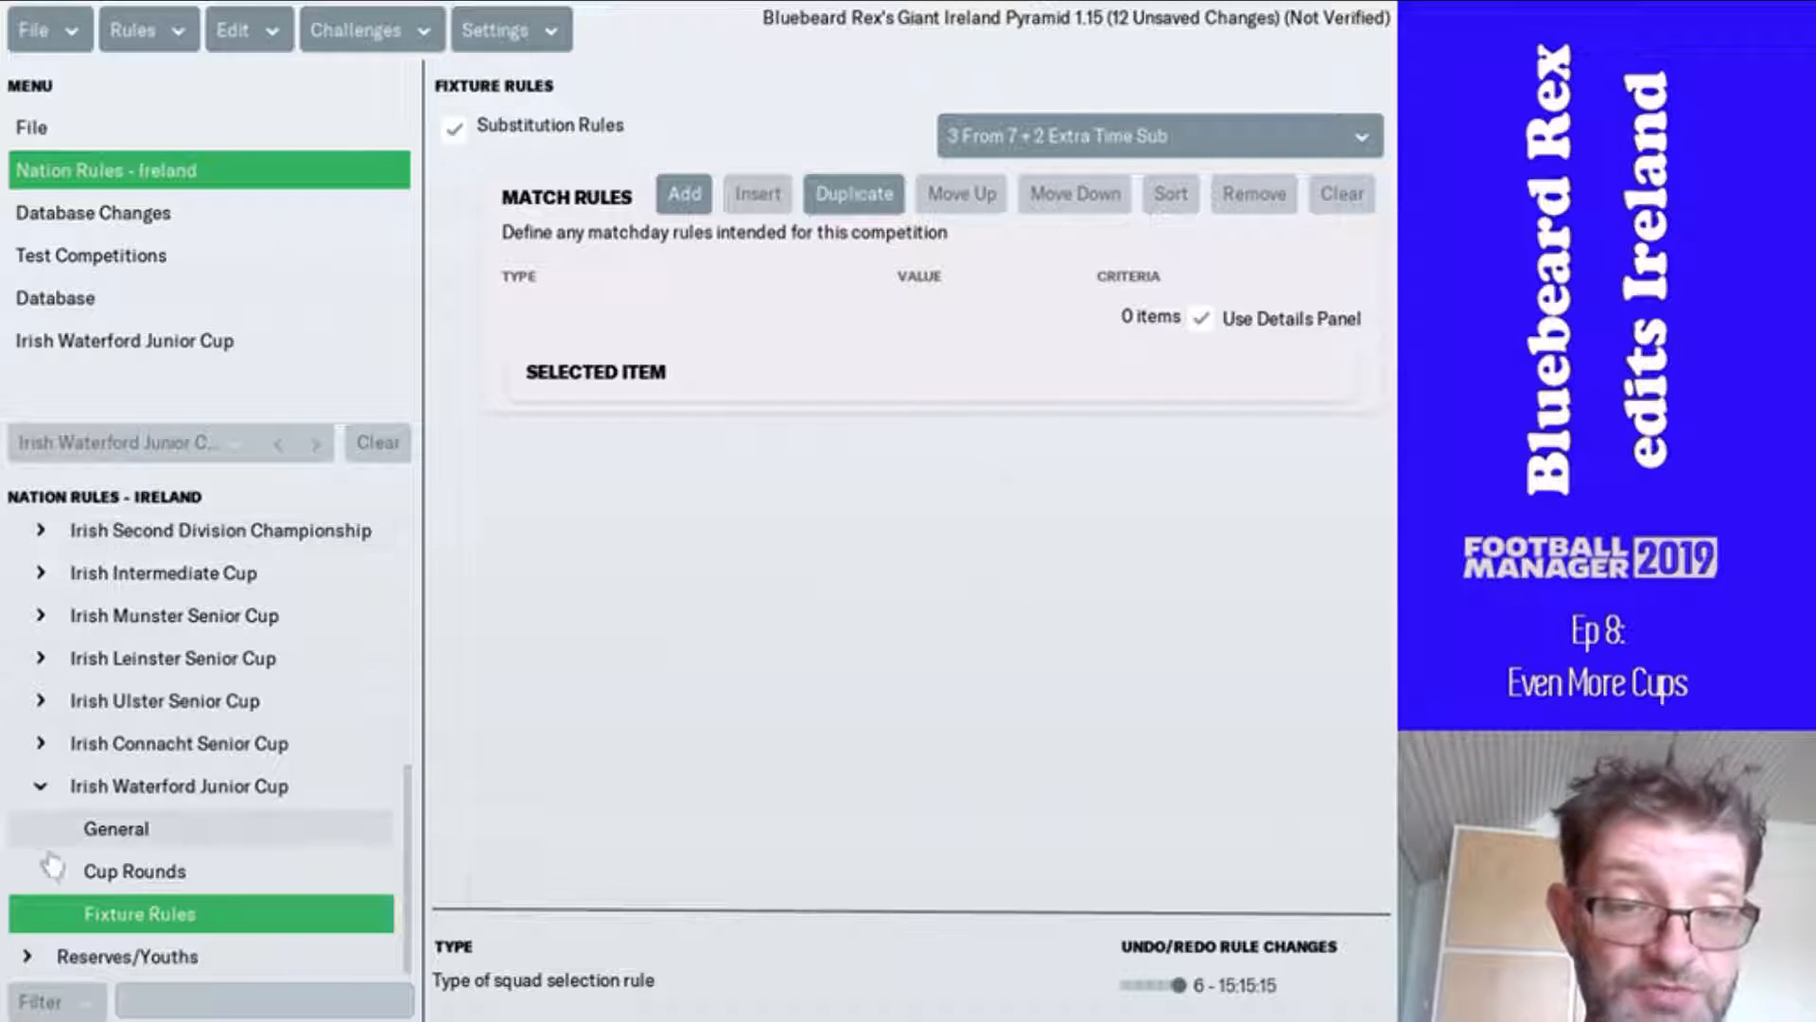
- Set the date of the fifth cup round, the final, to 19/10/2019 in the Irish Waterford Junior Cup's rounds
left_click(104, 870)
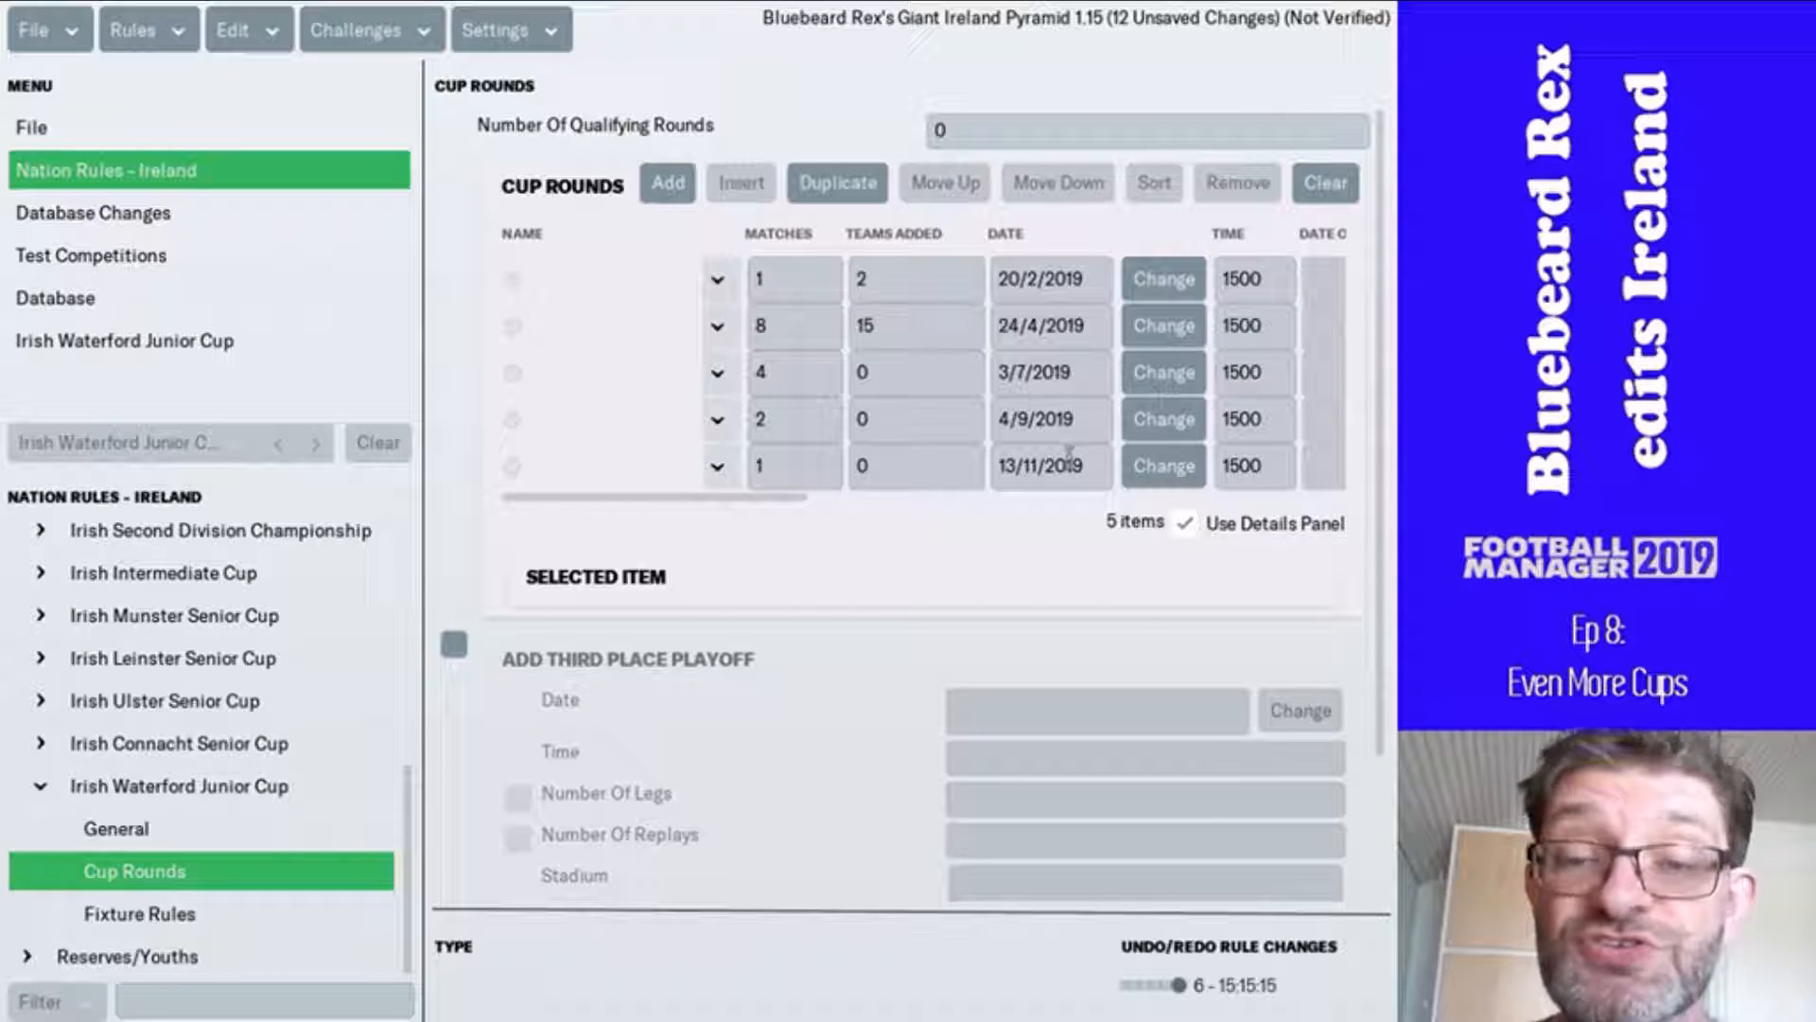
left_click(1156, 481)
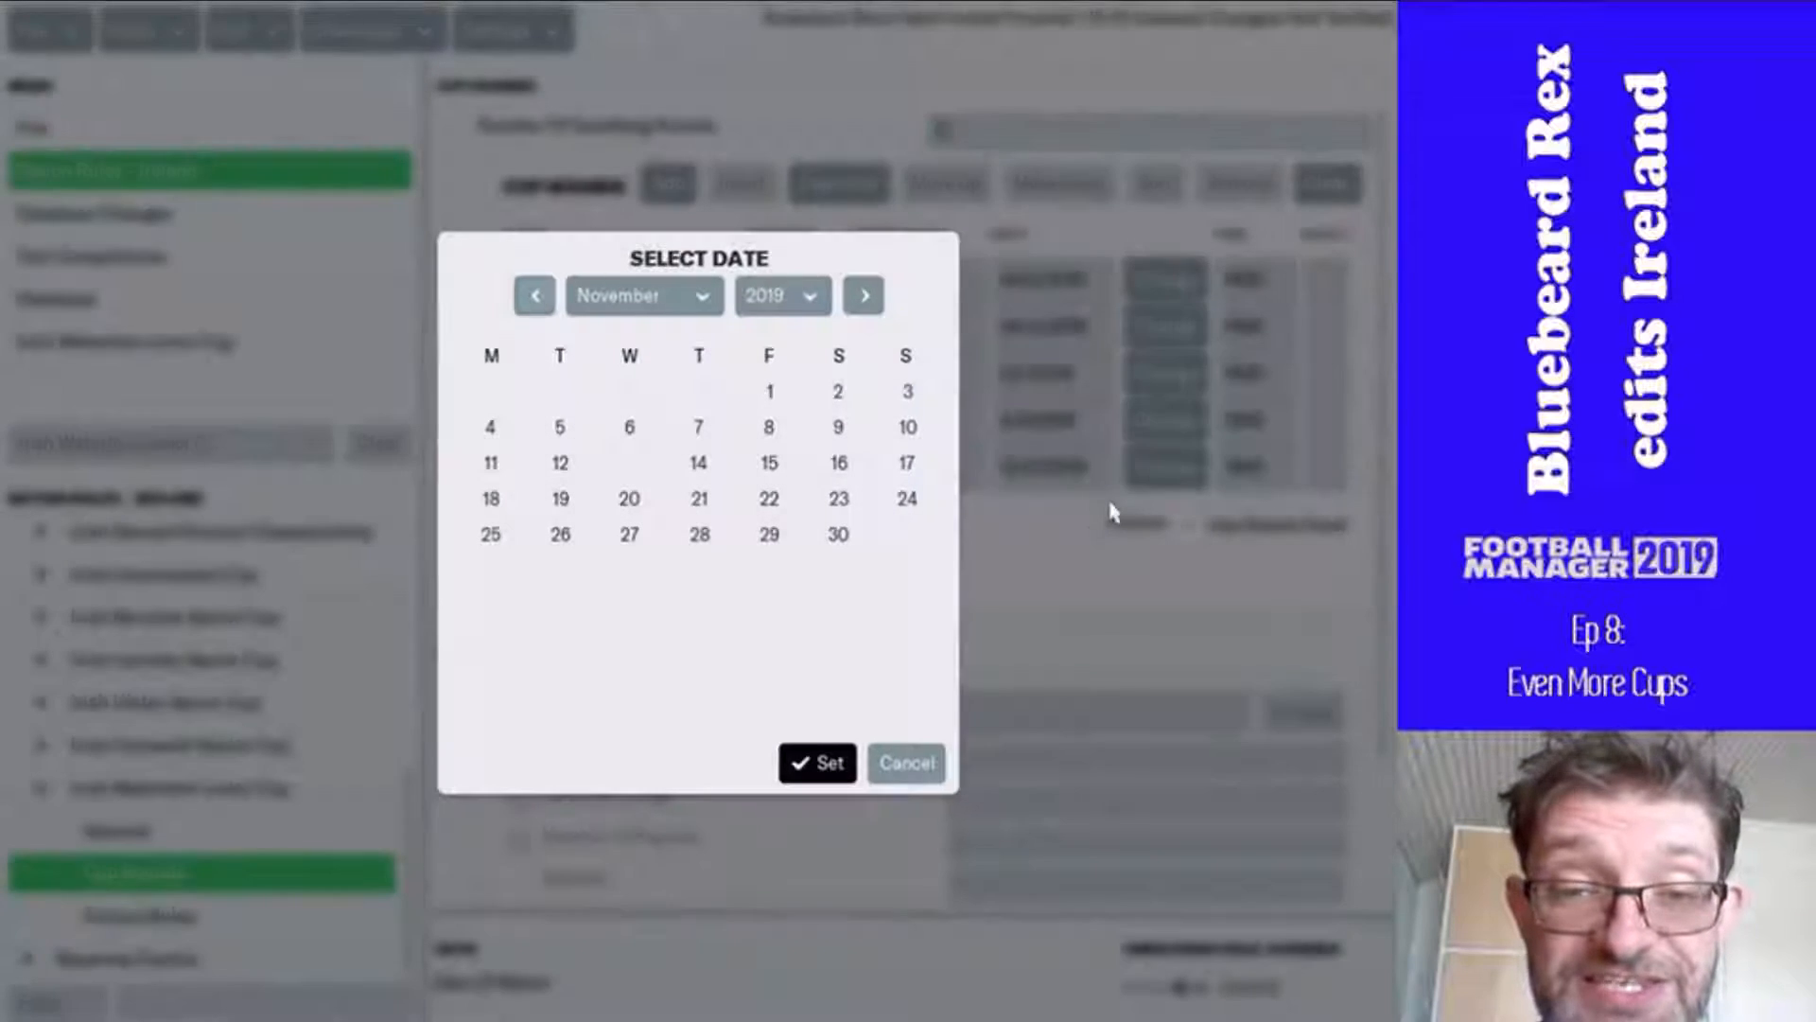
left_click(537, 301)
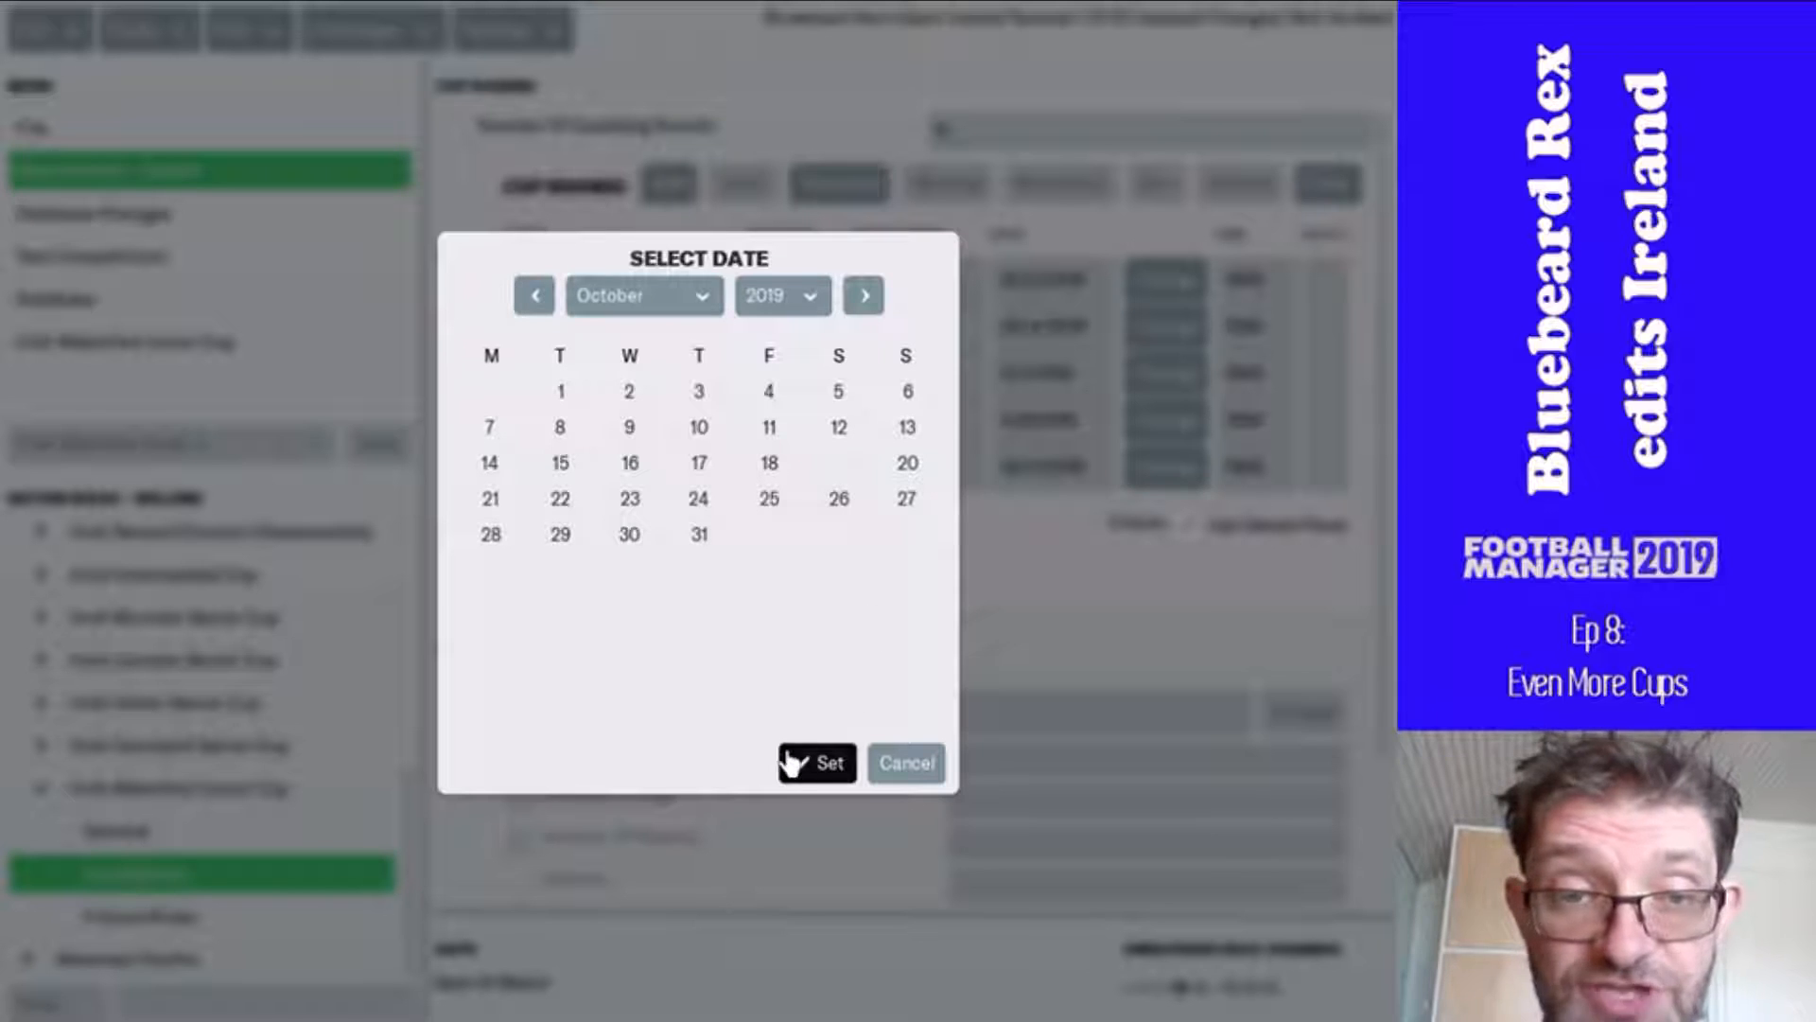
left_click(824, 761)
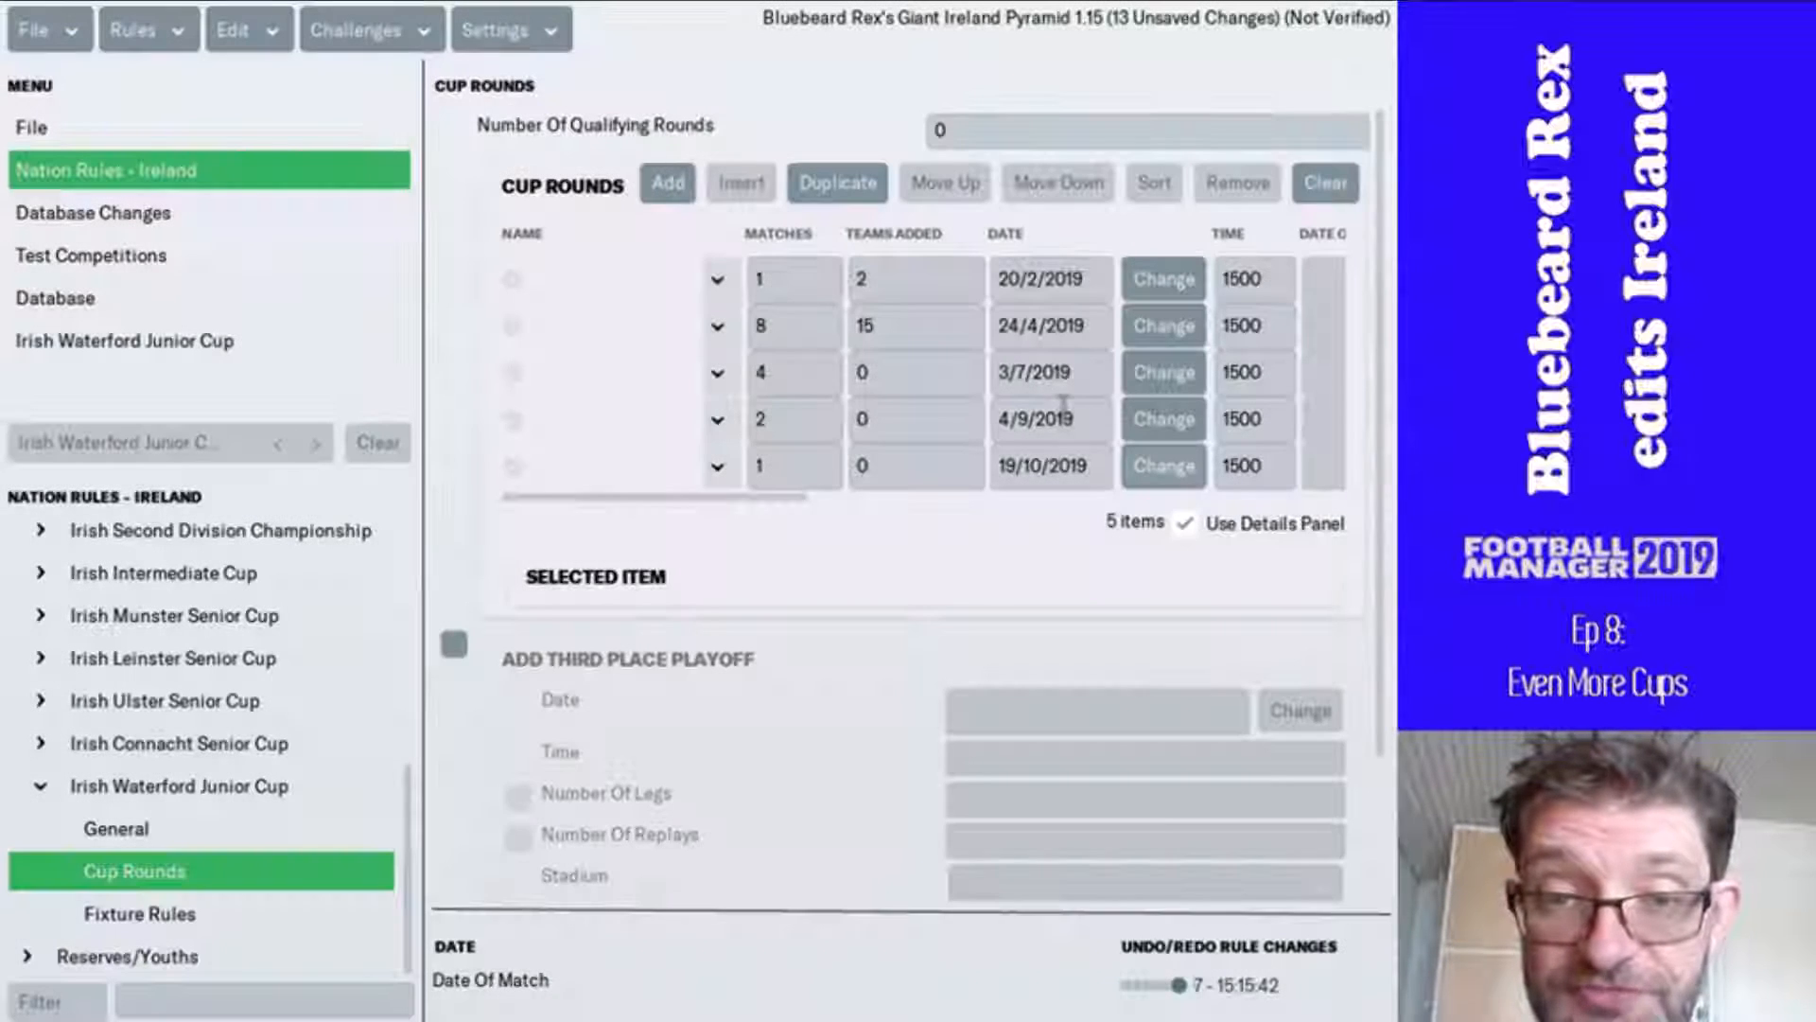
- Set the date of the fourth cup round to 18/9/2019 and of the third cup round to 28/8/2019
left_click(1178, 430)
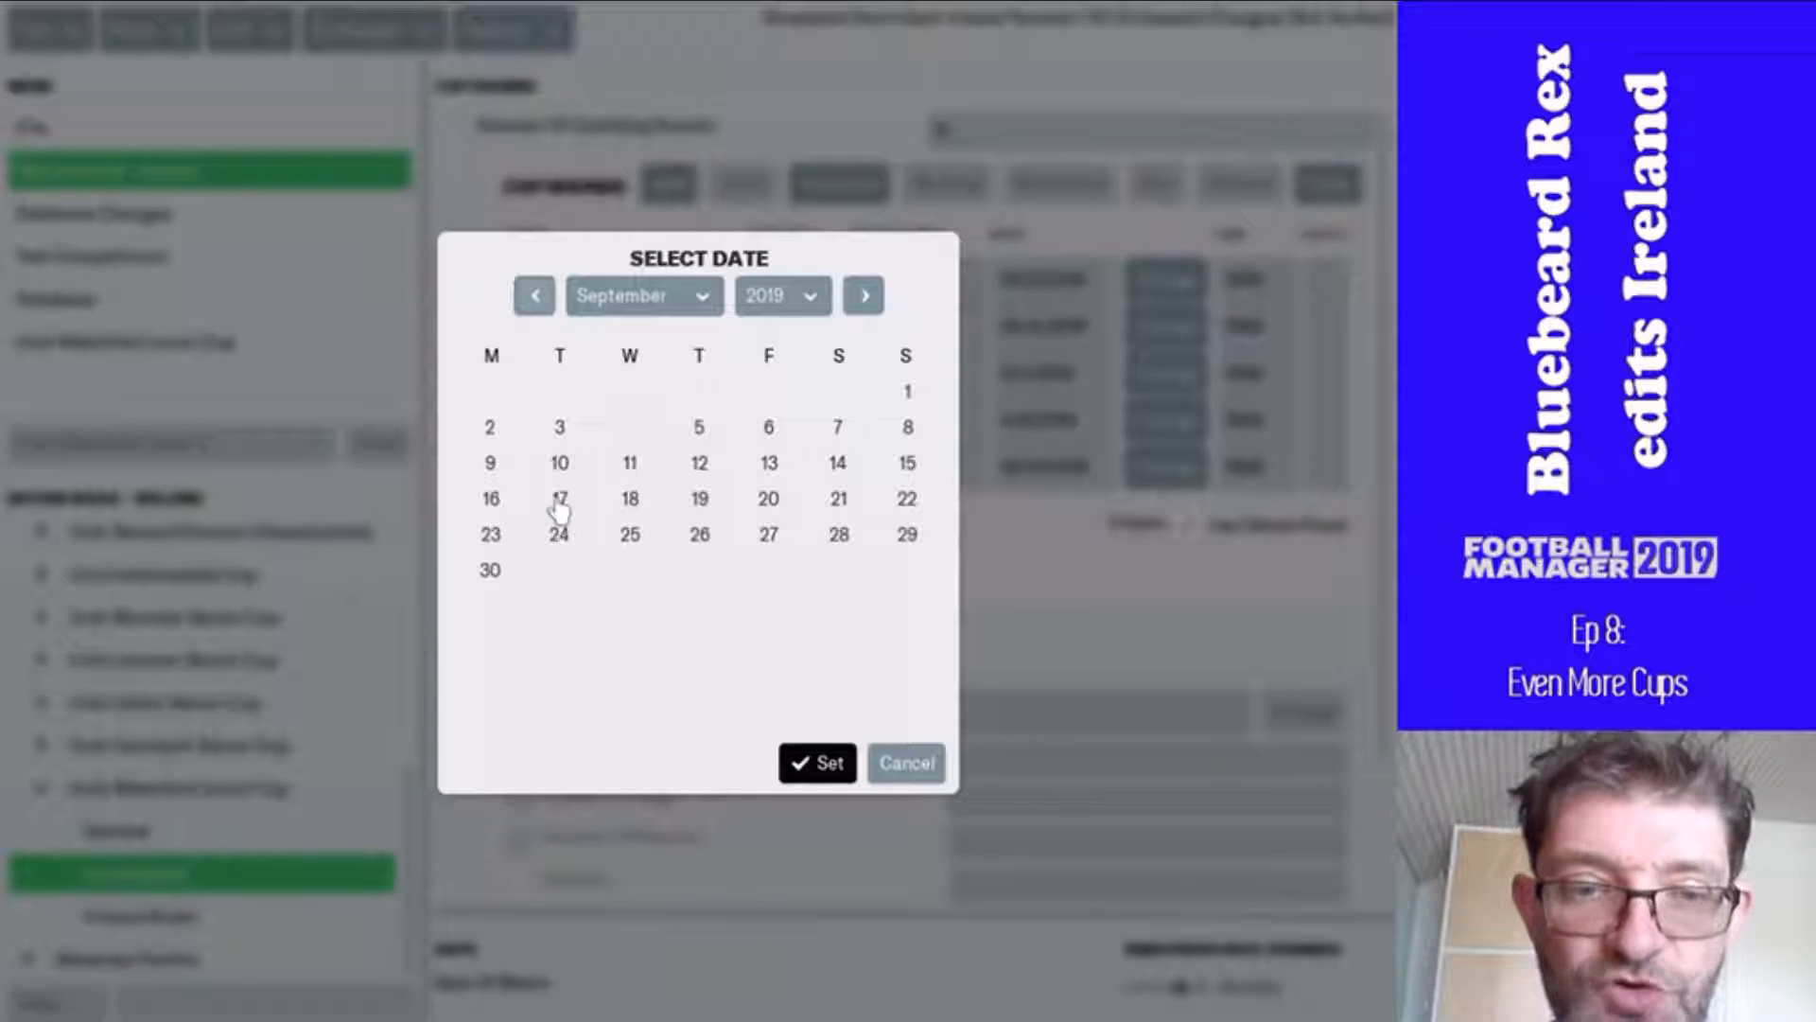
left_click(631, 501)
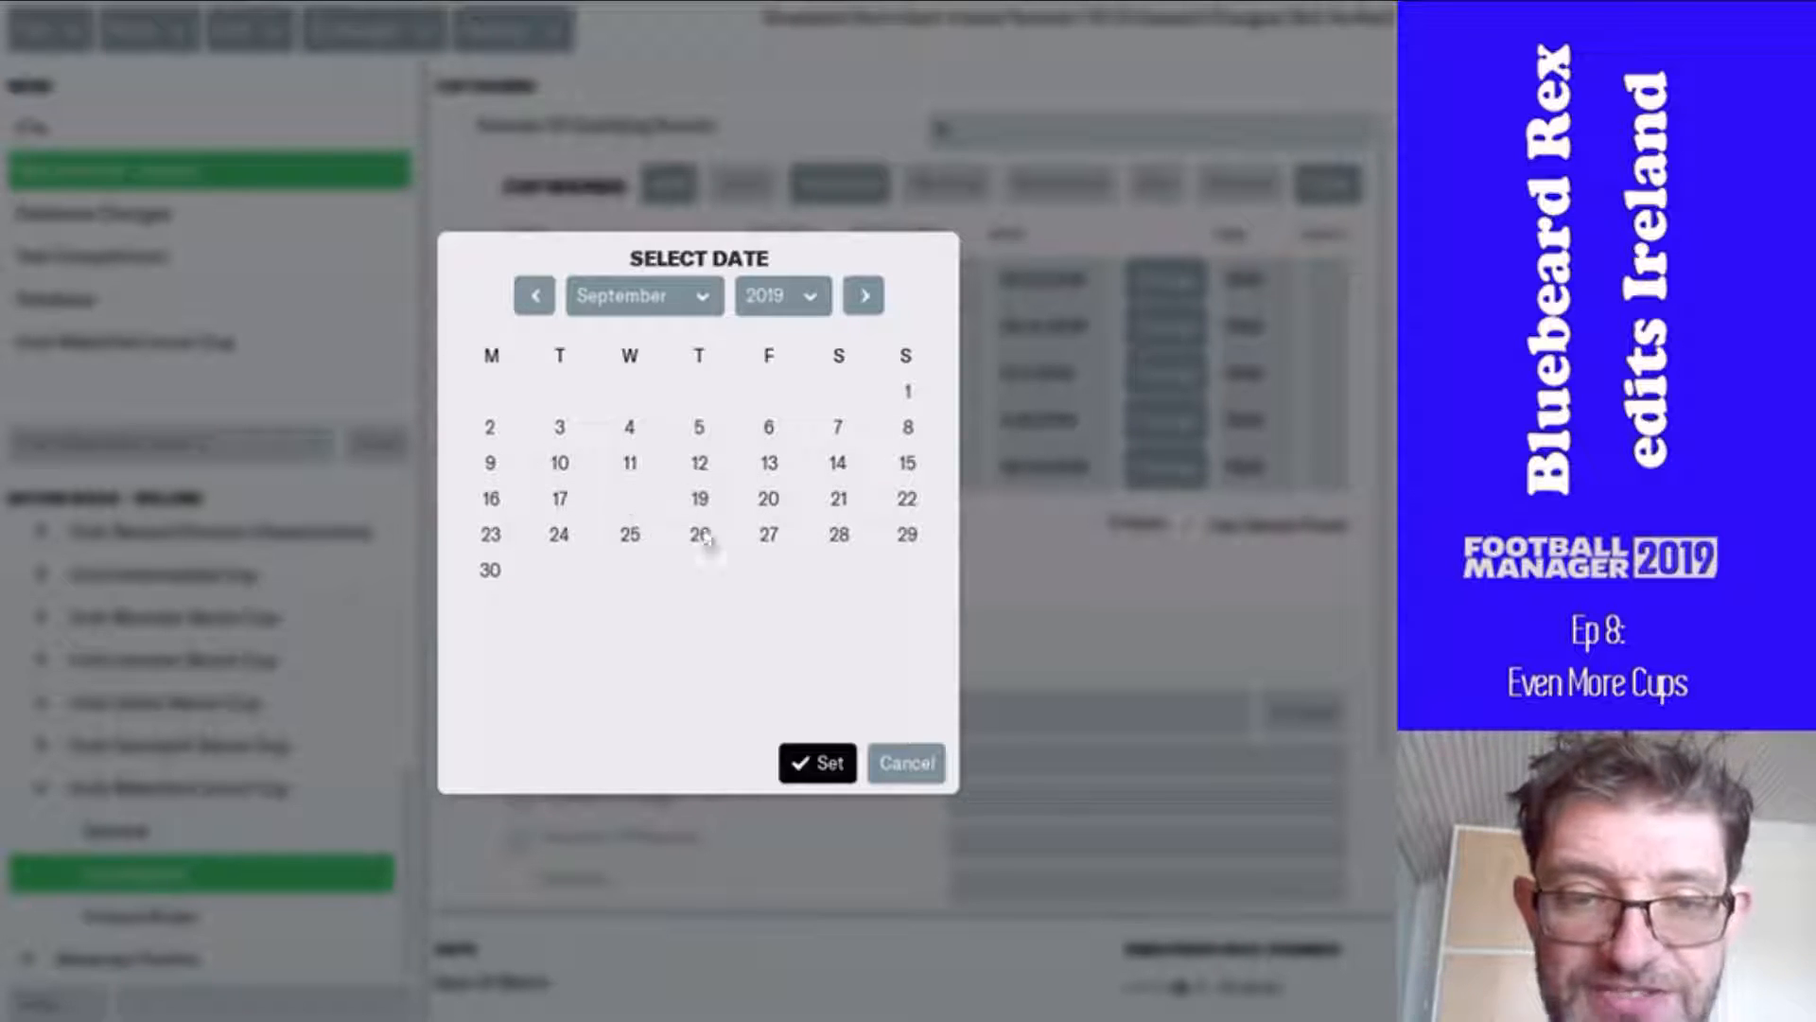
left_click(816, 764)
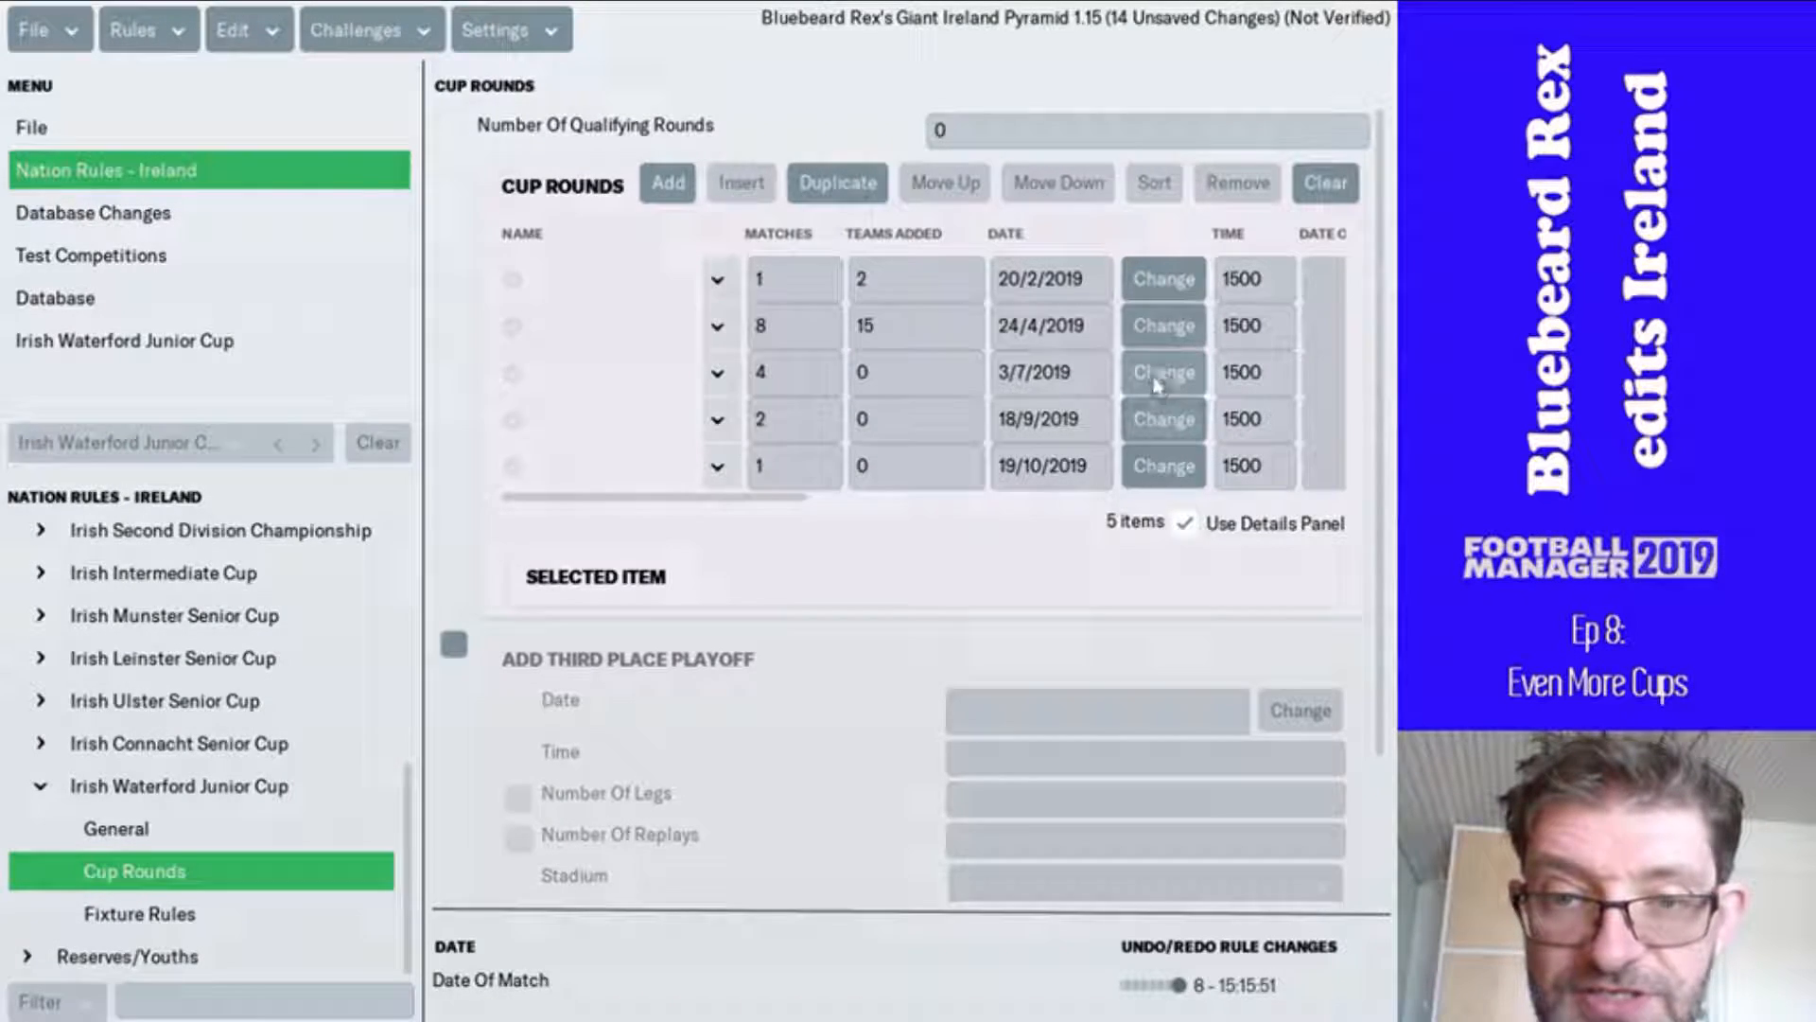
left_click(1156, 375)
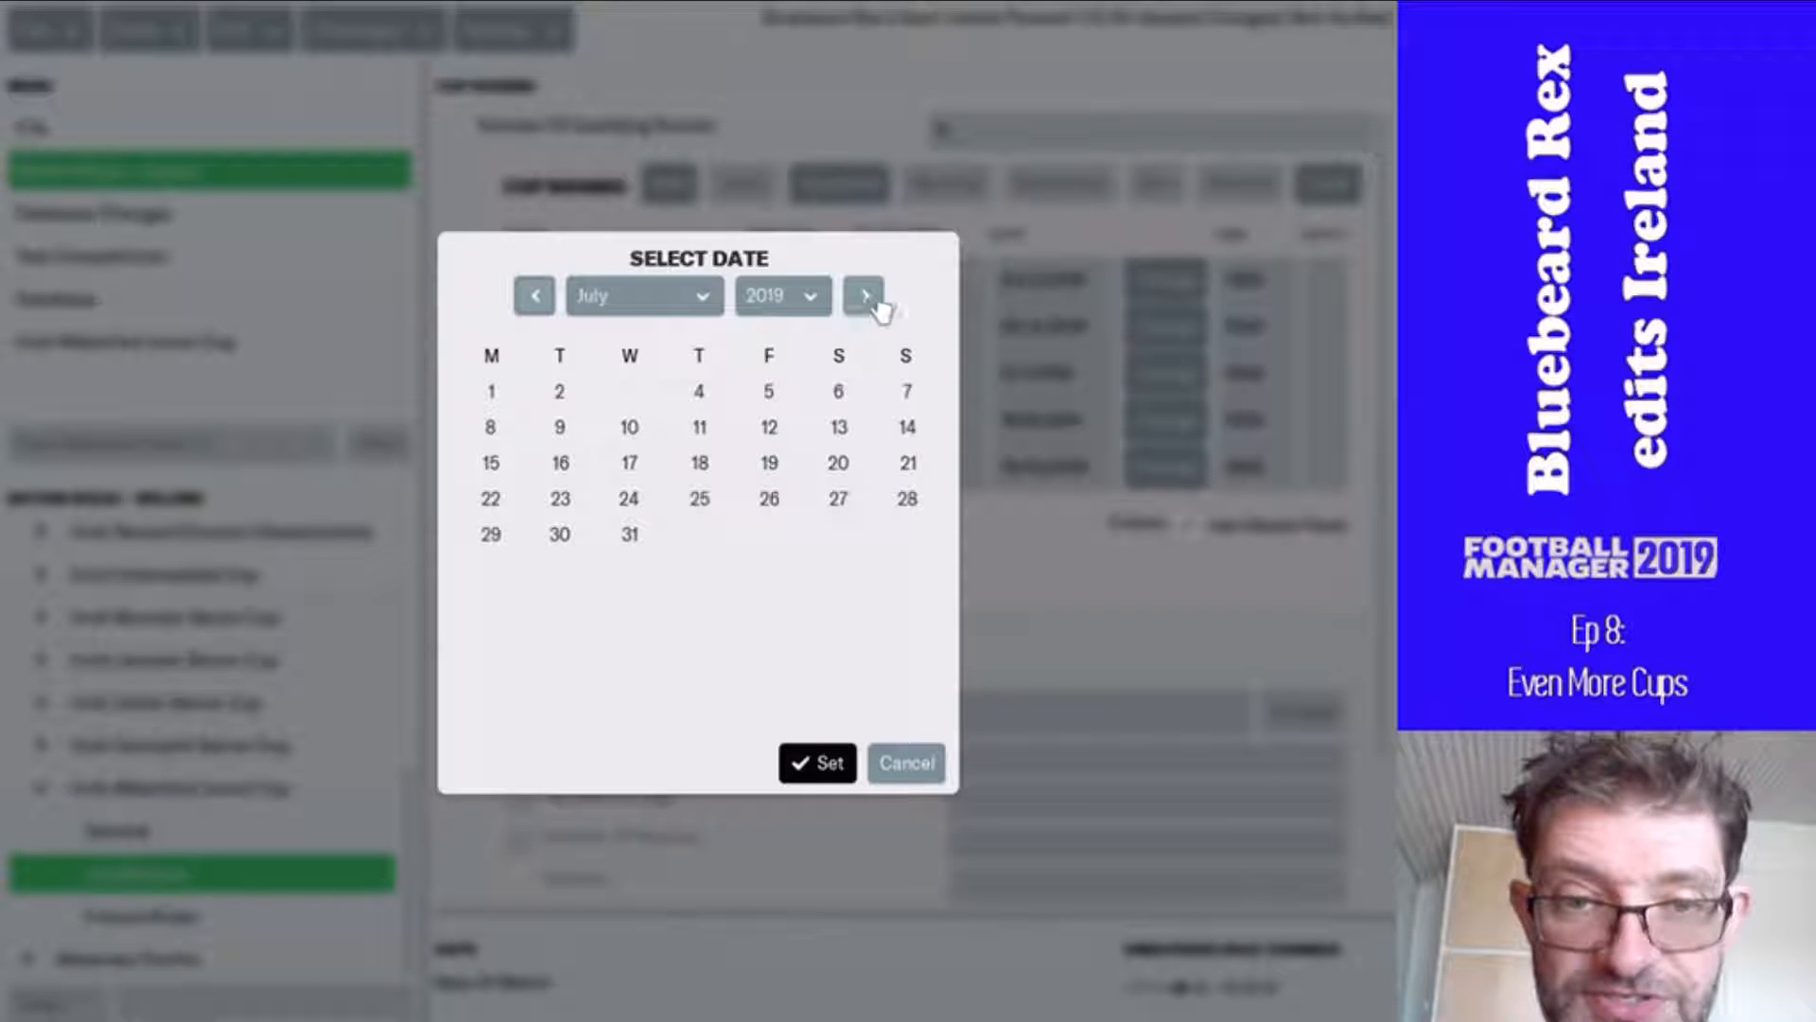
left_click(872, 300)
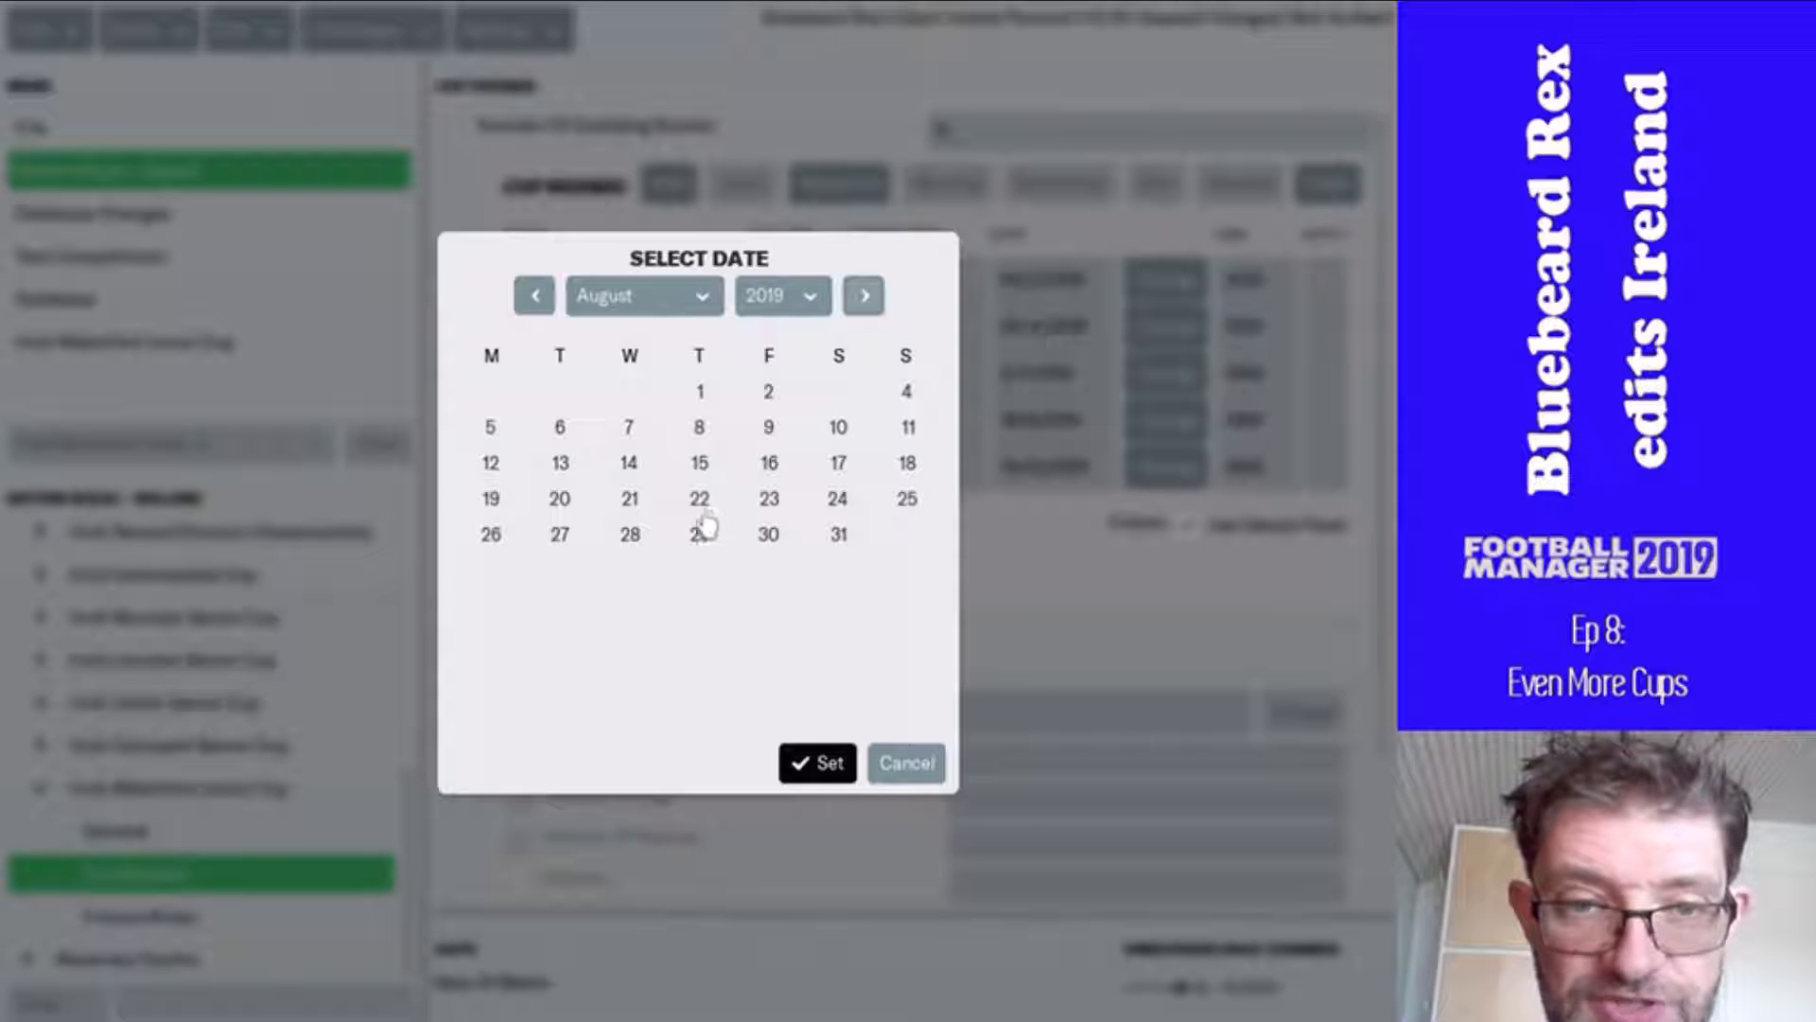
left_click(631, 537)
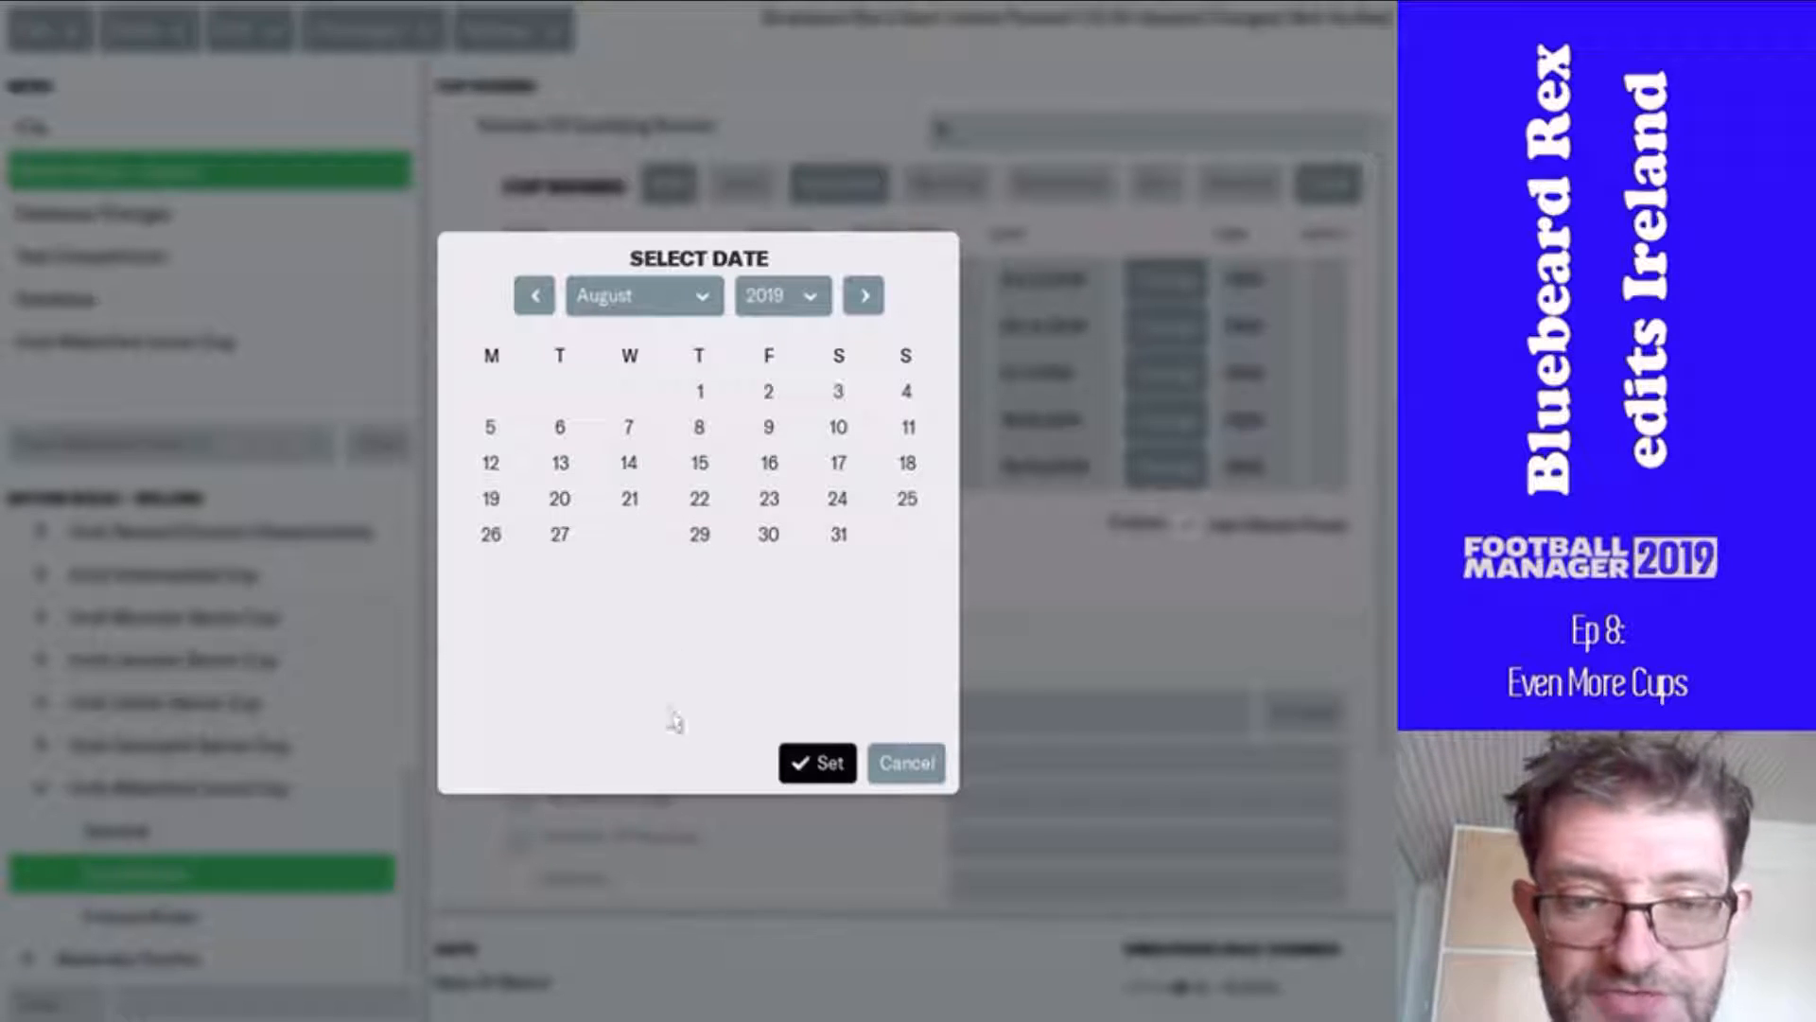
left_click(799, 762)
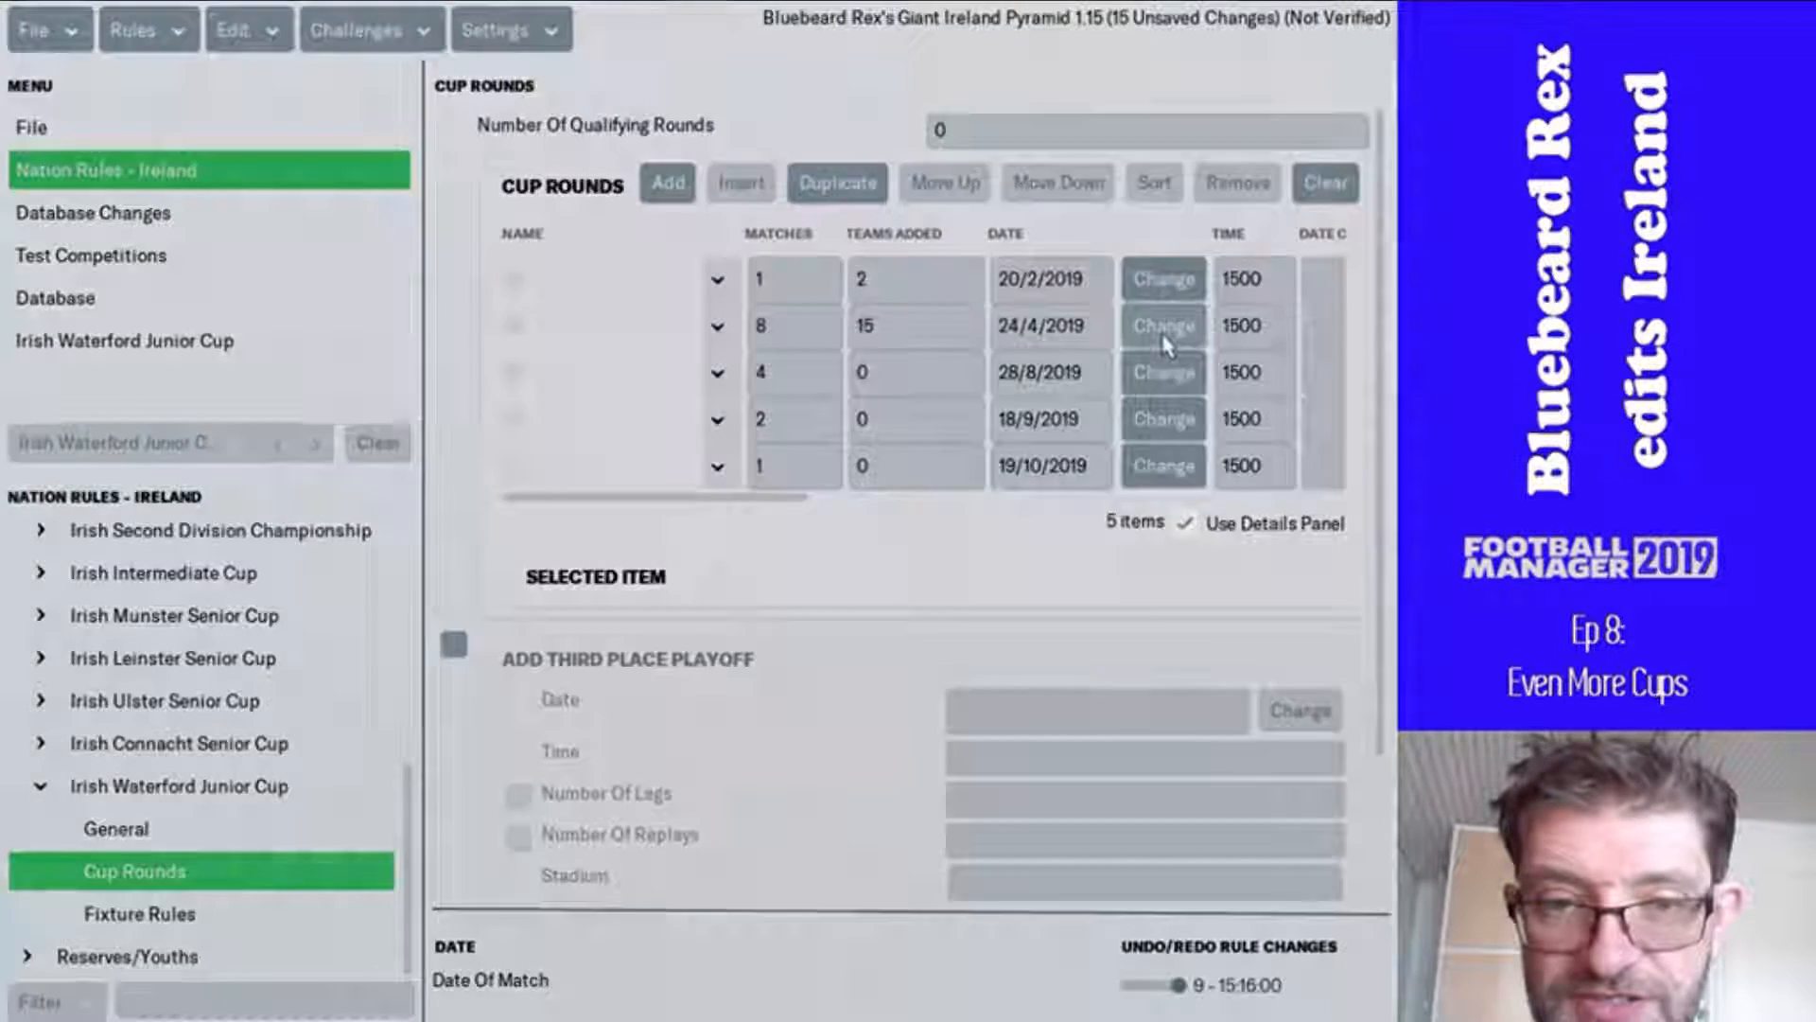
- Set the date of the second cup round, the one with 8 matches, to 31/7/2019
left_click(1165, 329)
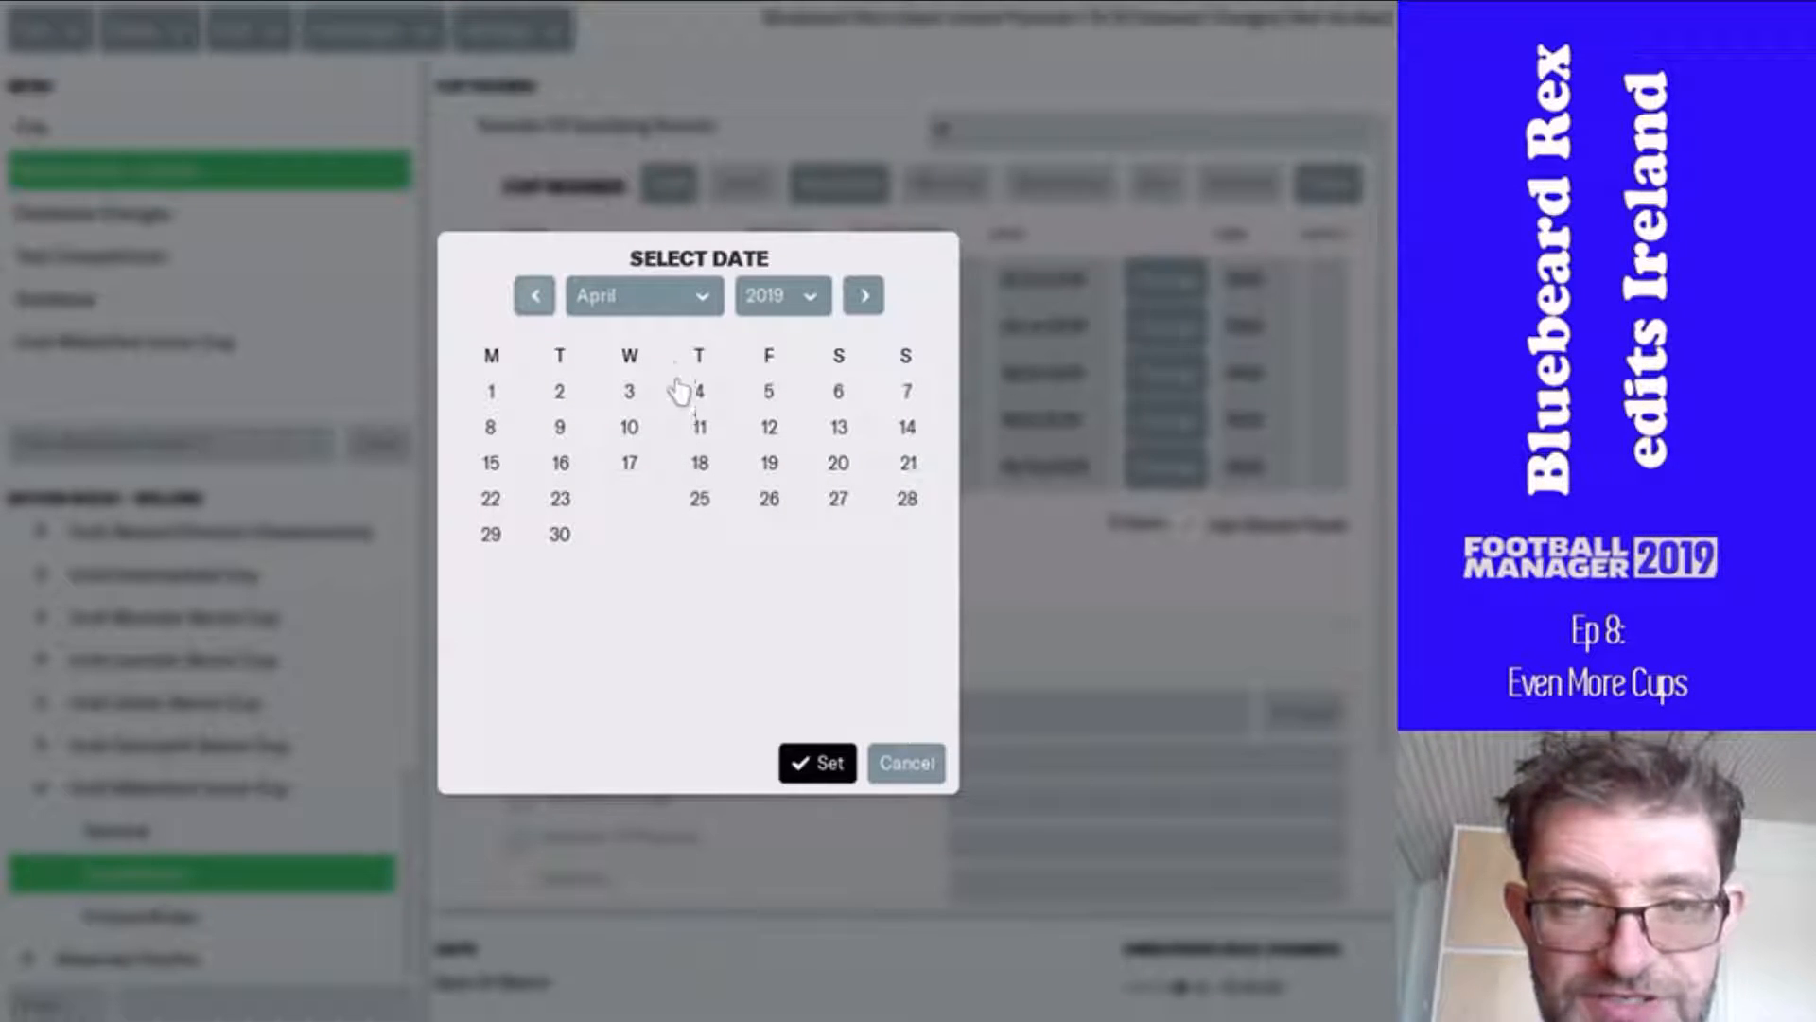
left_click(866, 297)
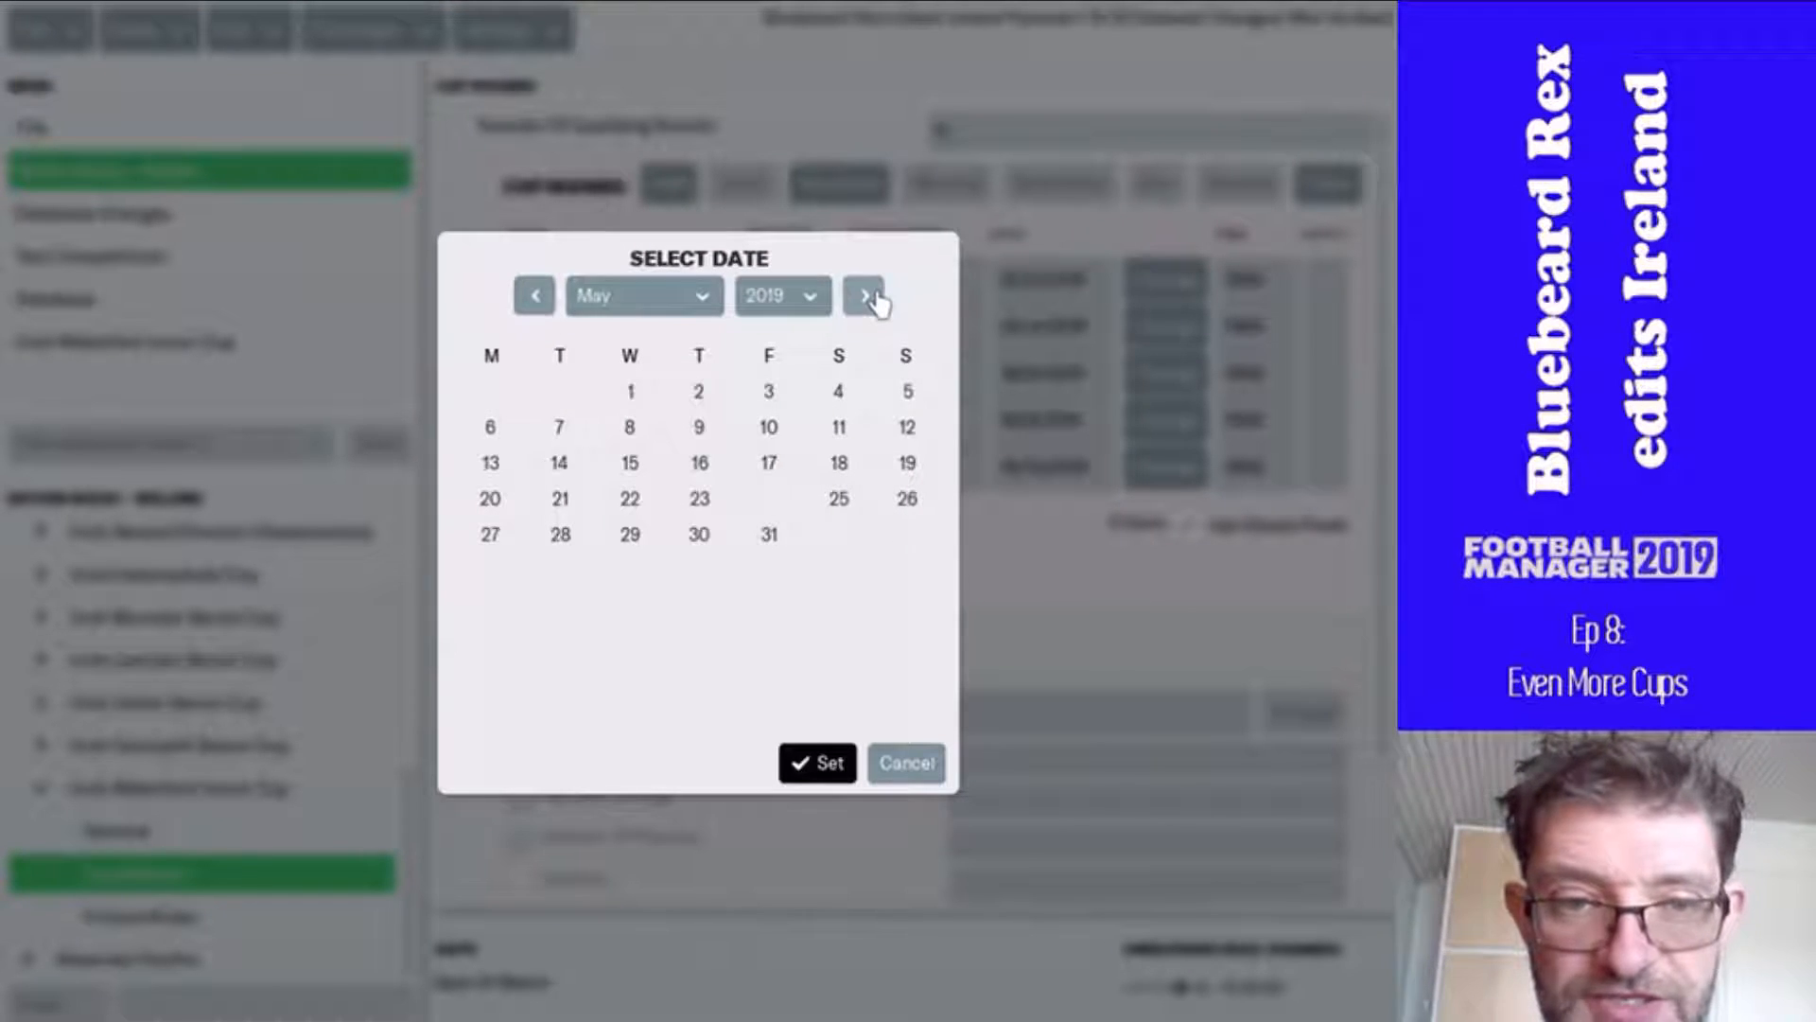
left_click(867, 297)
left_click(866, 297)
left_click(867, 297)
left_click(556, 301)
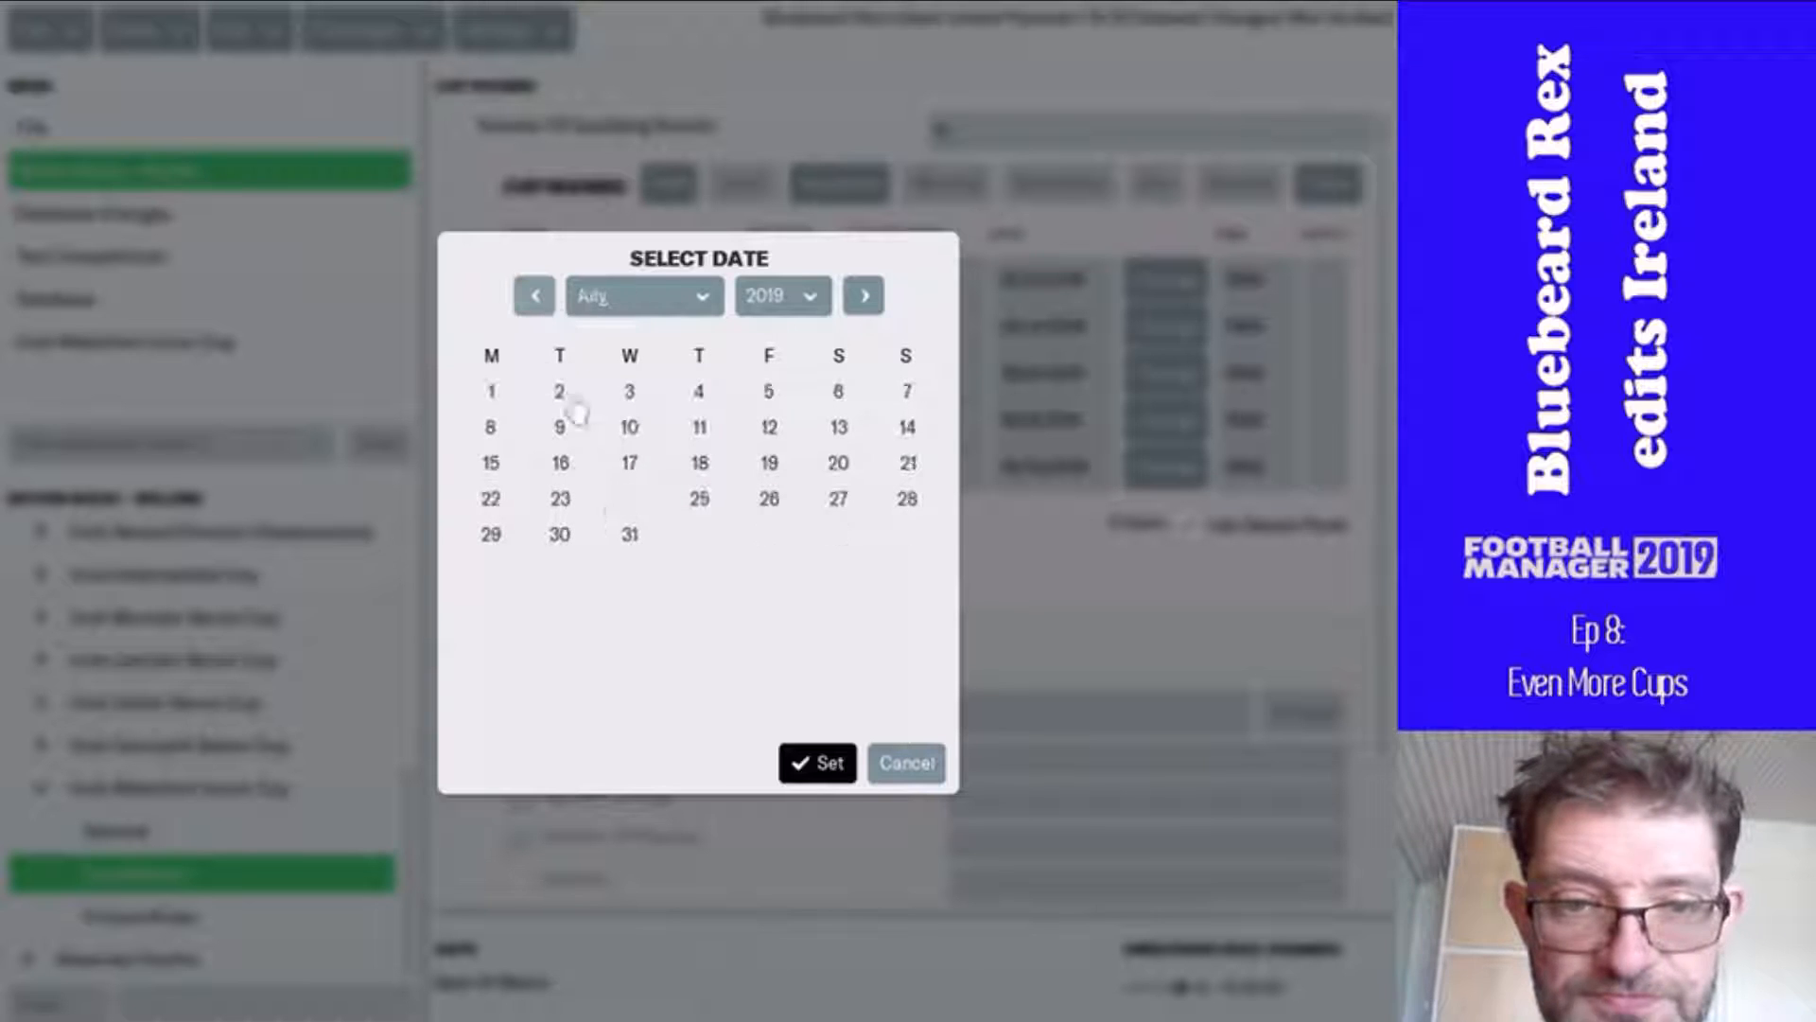
left_click(628, 534)
left_click(810, 763)
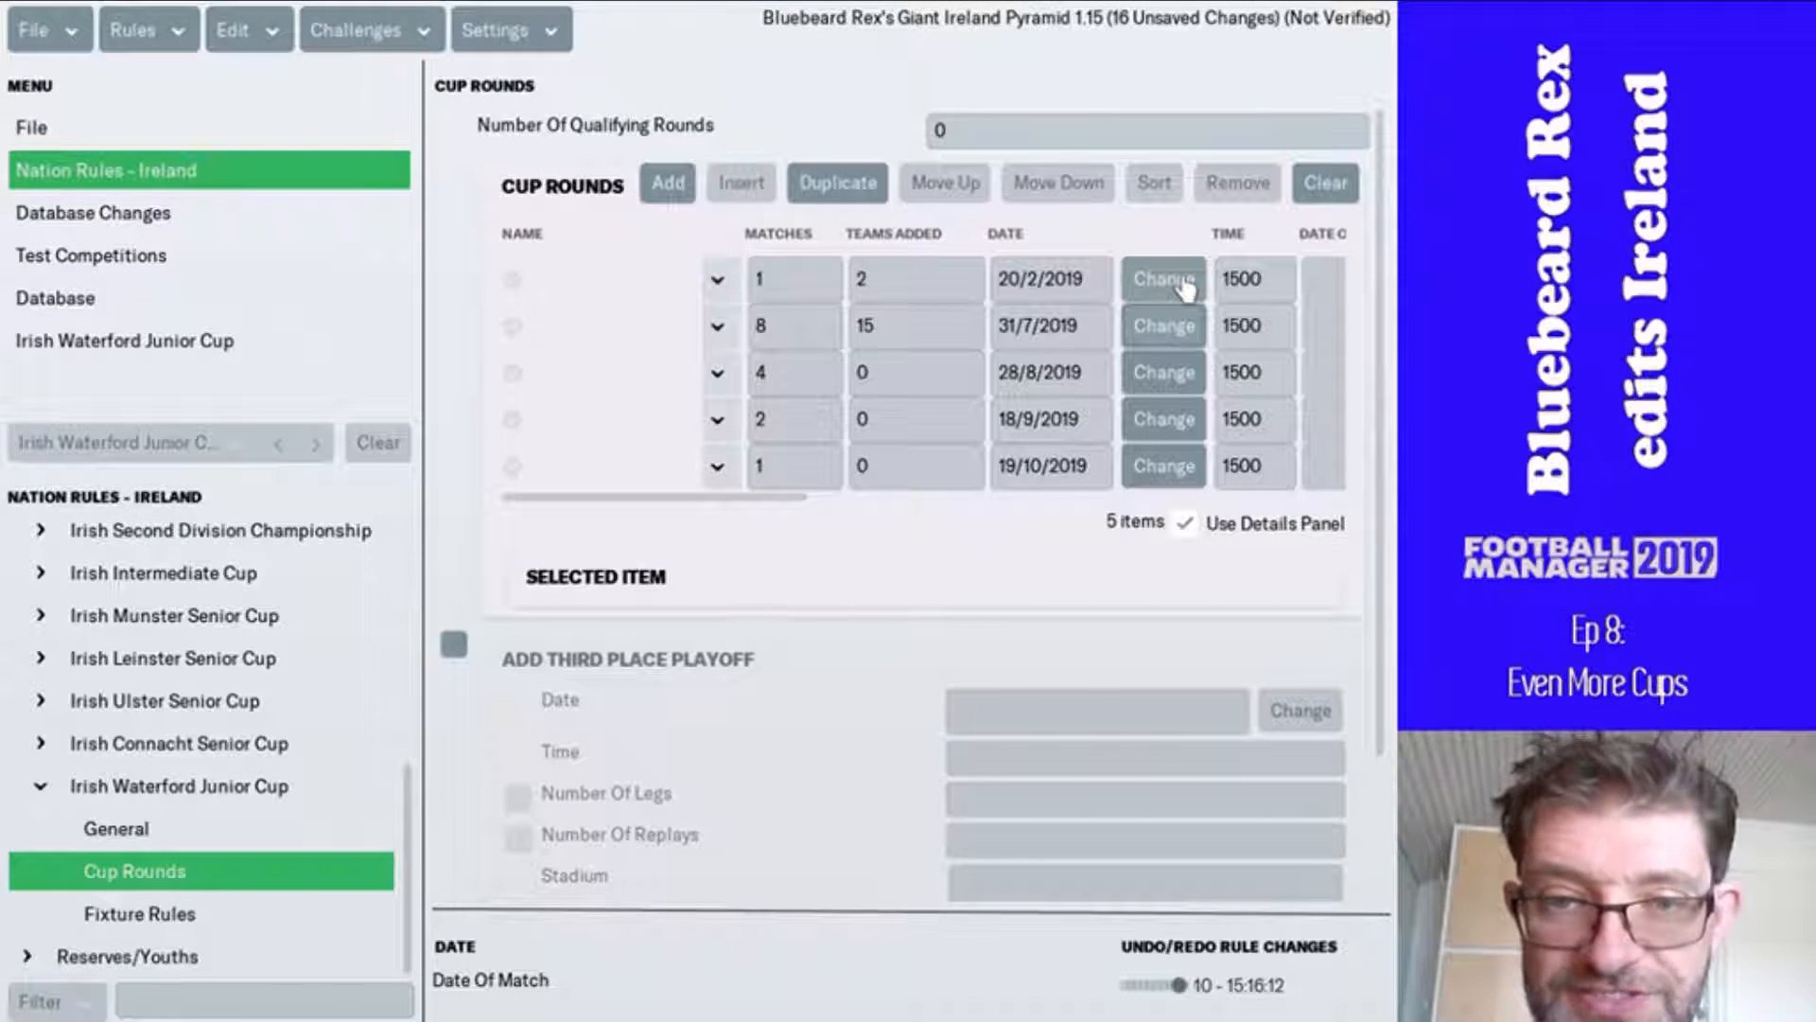
- Set the date of the first cup round to 17/7/2019
left_click(1183, 284)
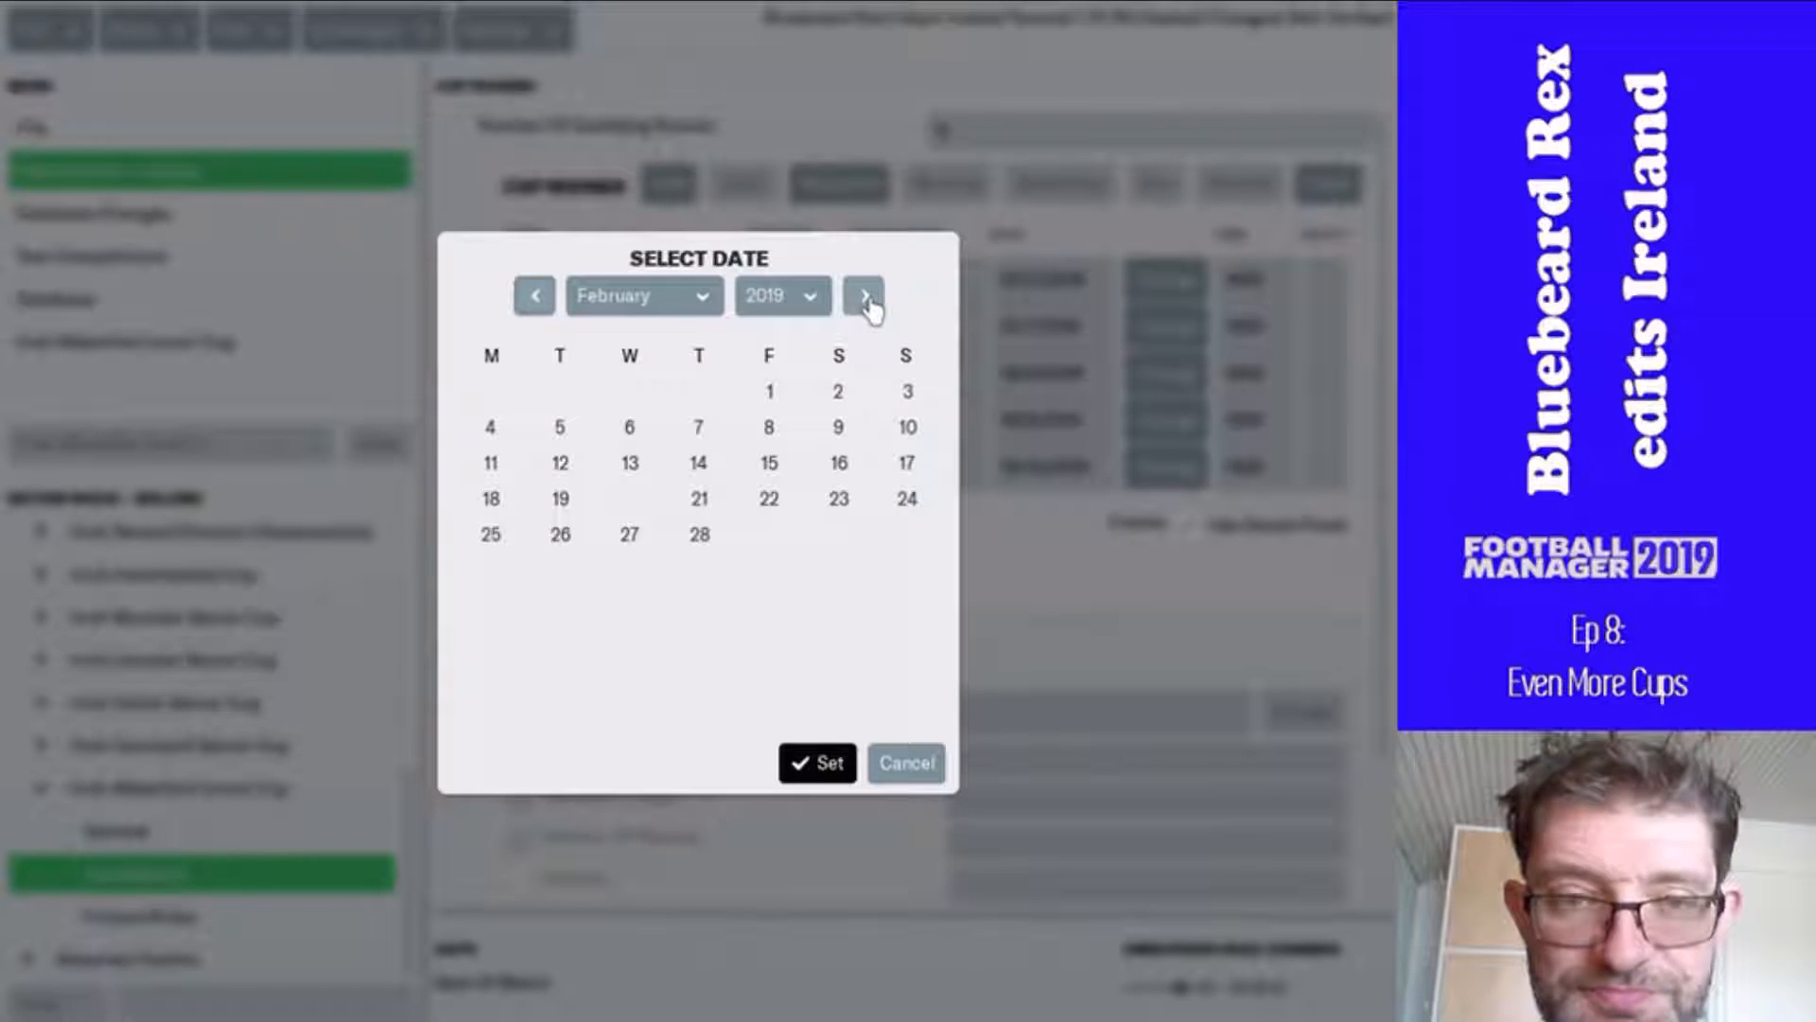
left_click(864, 296)
left_click(864, 296)
left_click(864, 296)
left_click(864, 296)
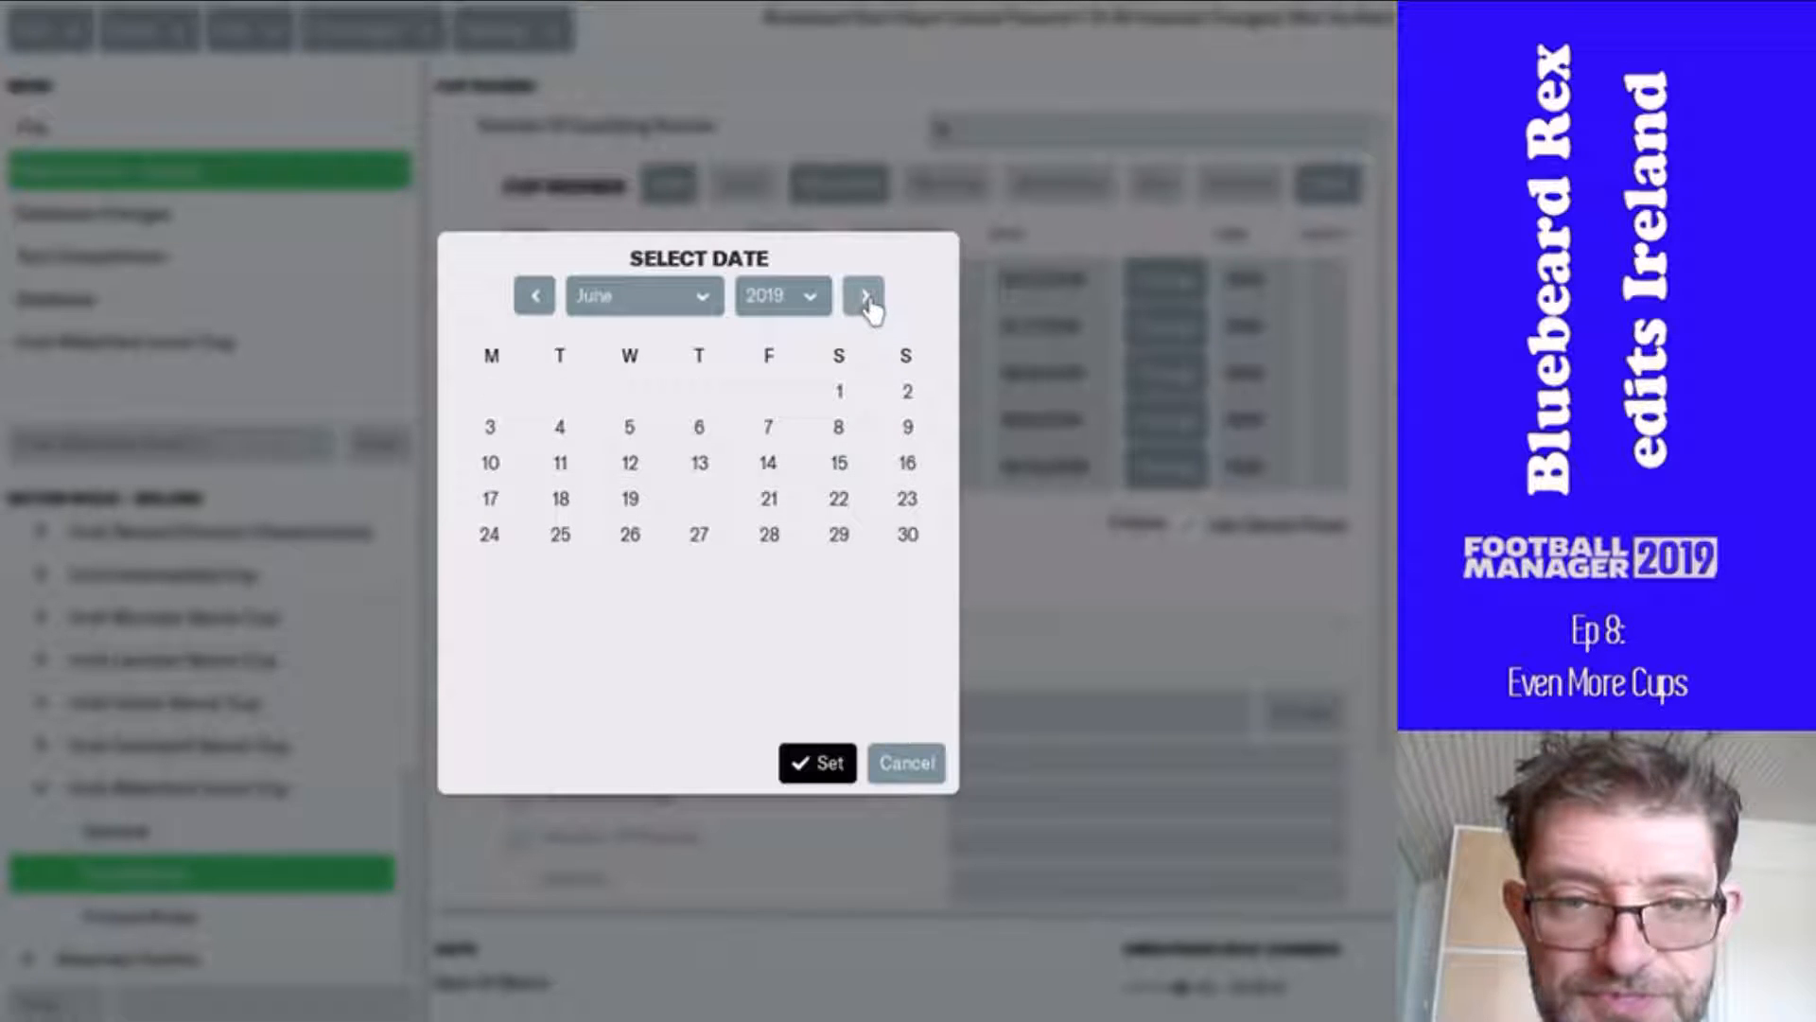
left_click(865, 299)
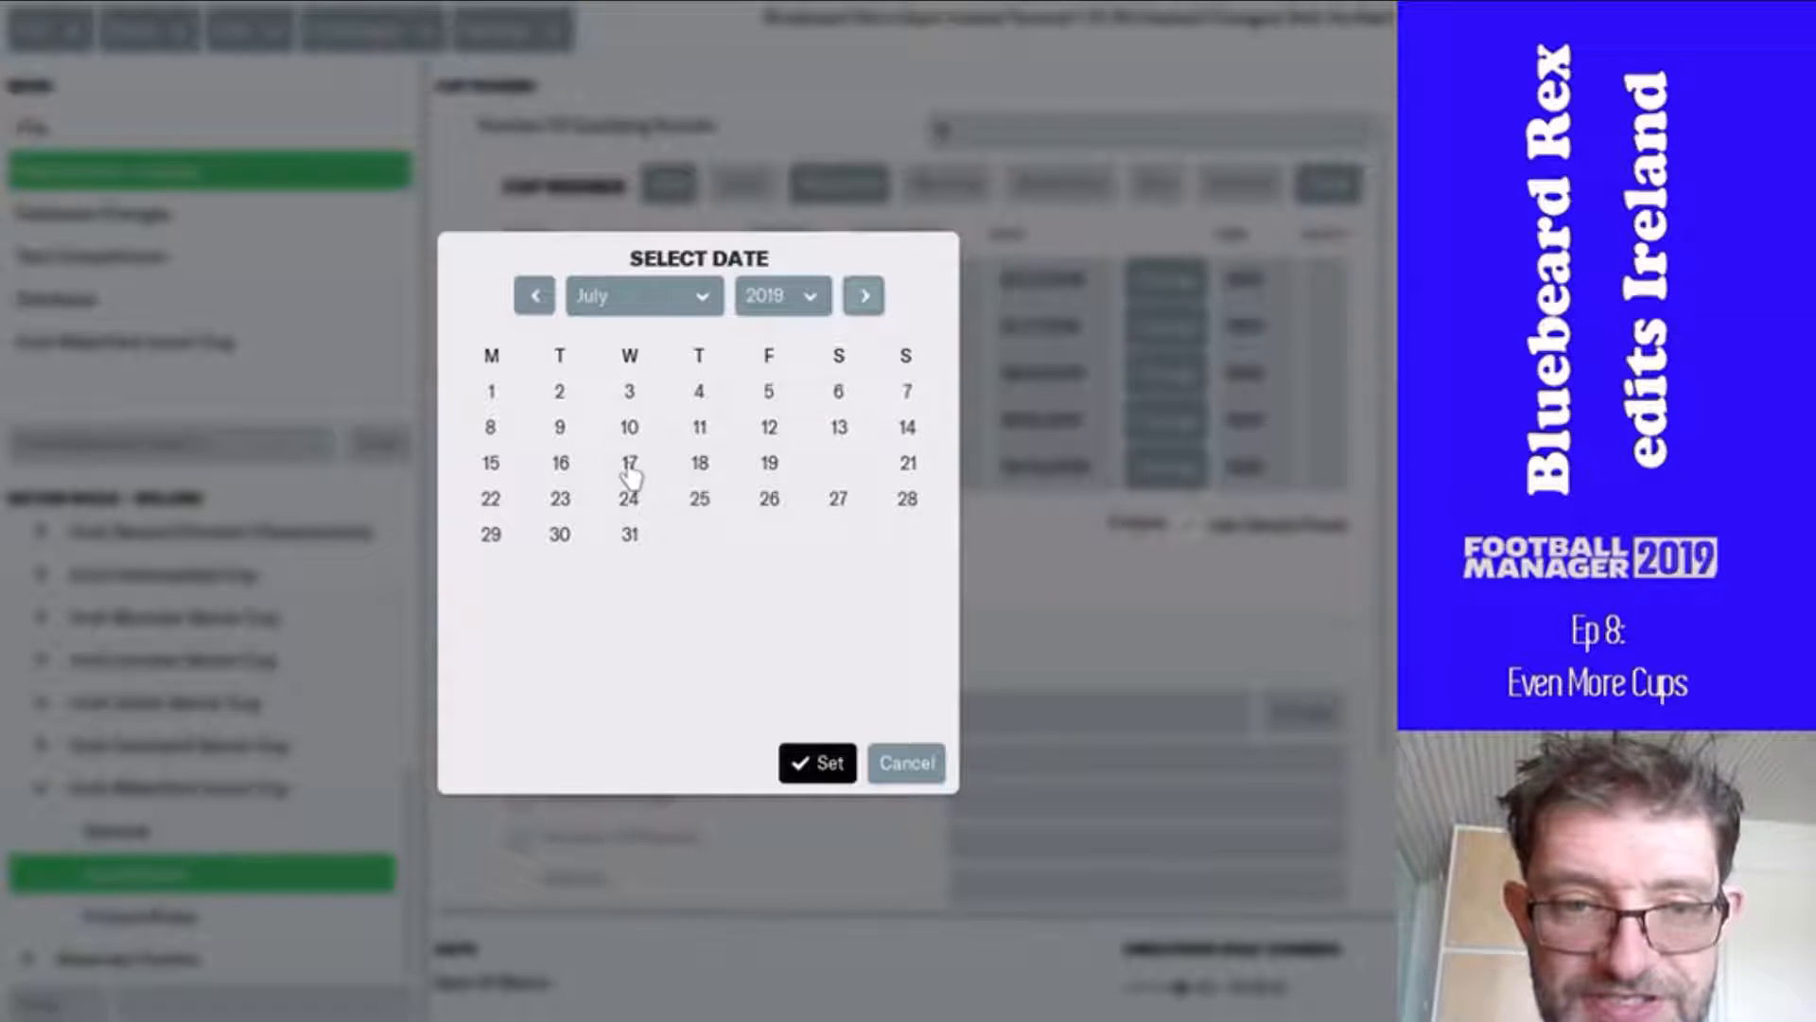
left_click(630, 466)
left_click(816, 763)
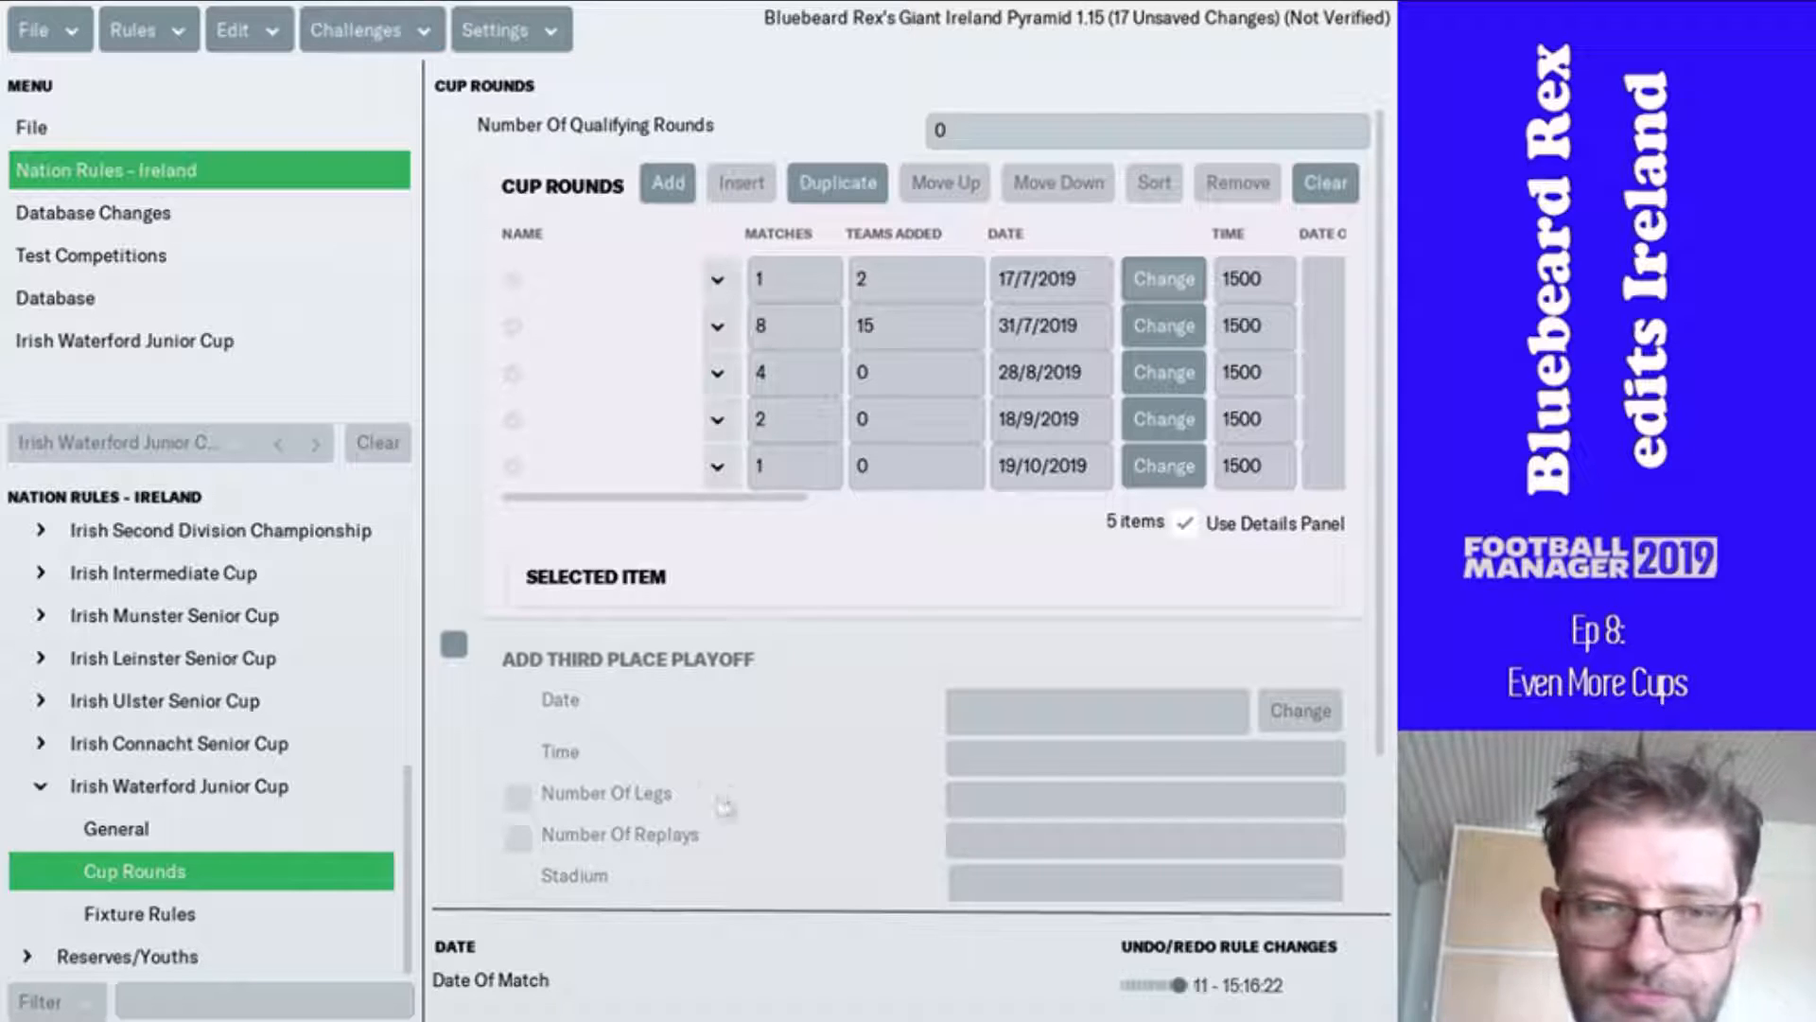
- Select all five cup rounds and enable replays for them, with the number of replays at 1
key("ctrl+a")
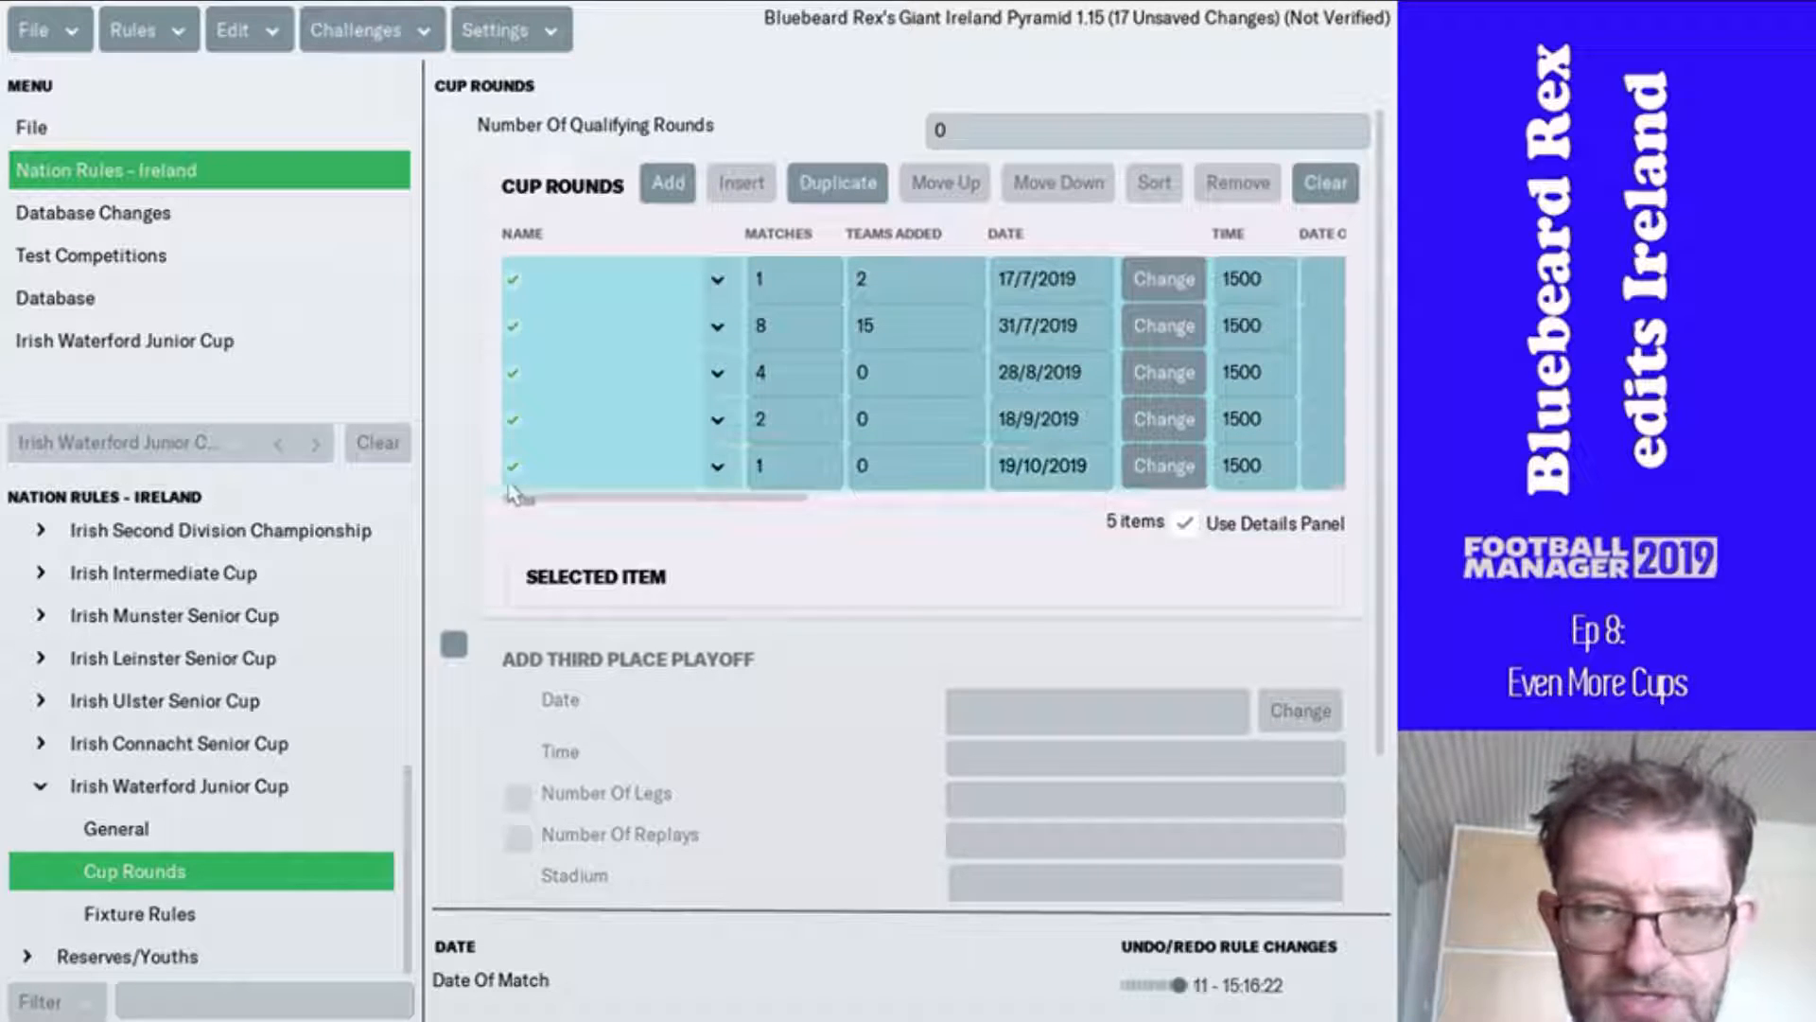
scroll(736, 667, "down", 5)
scroll(736, 667, "up", 5)
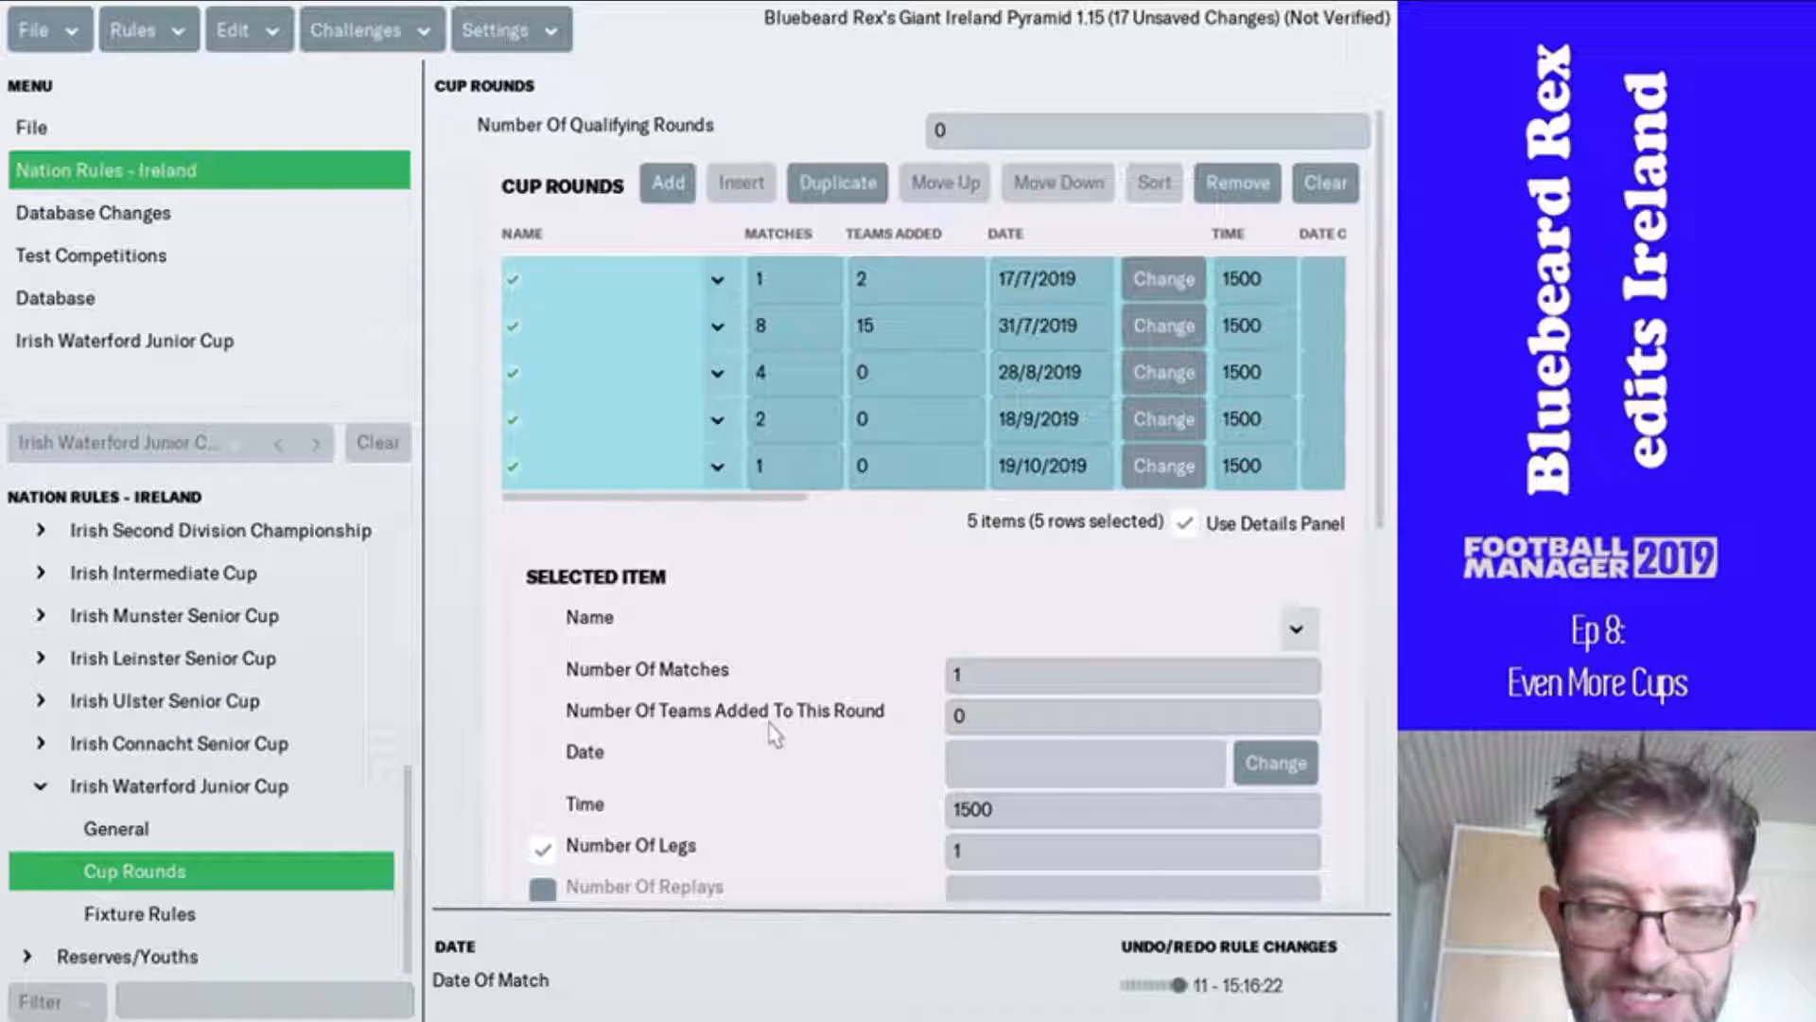
scroll(774, 748, "down", 3)
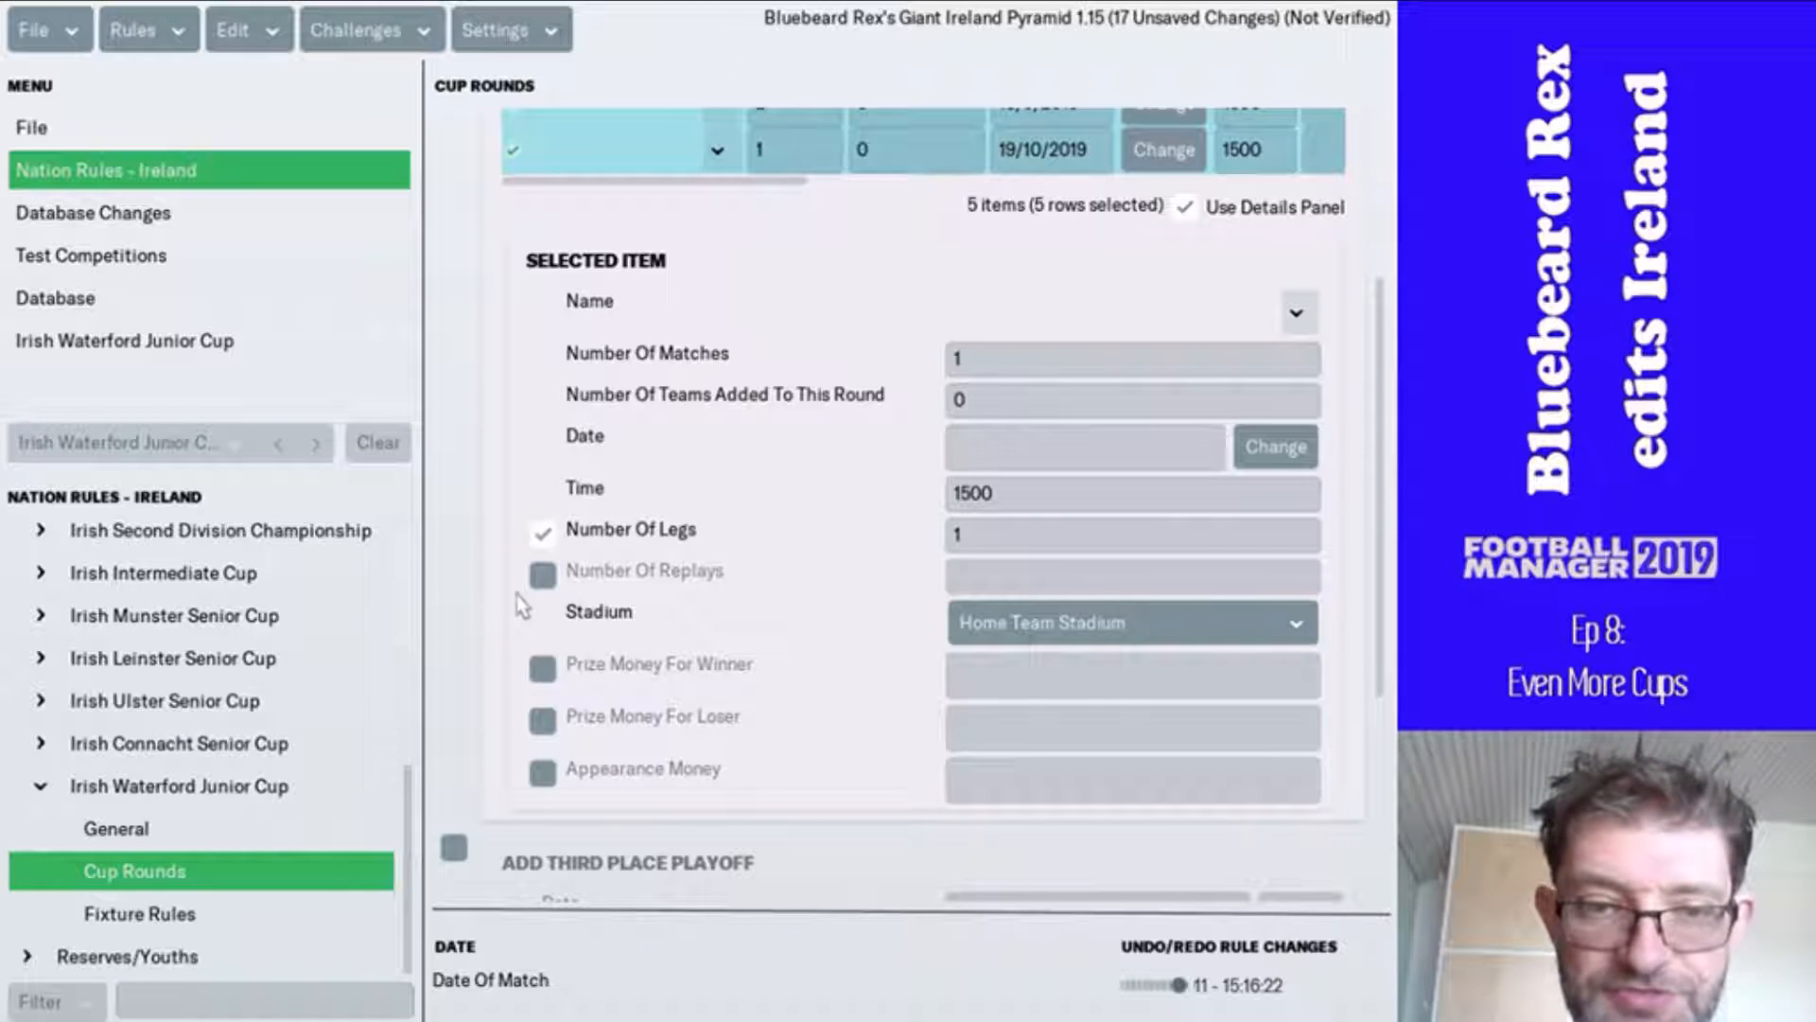
left_click(542, 575)
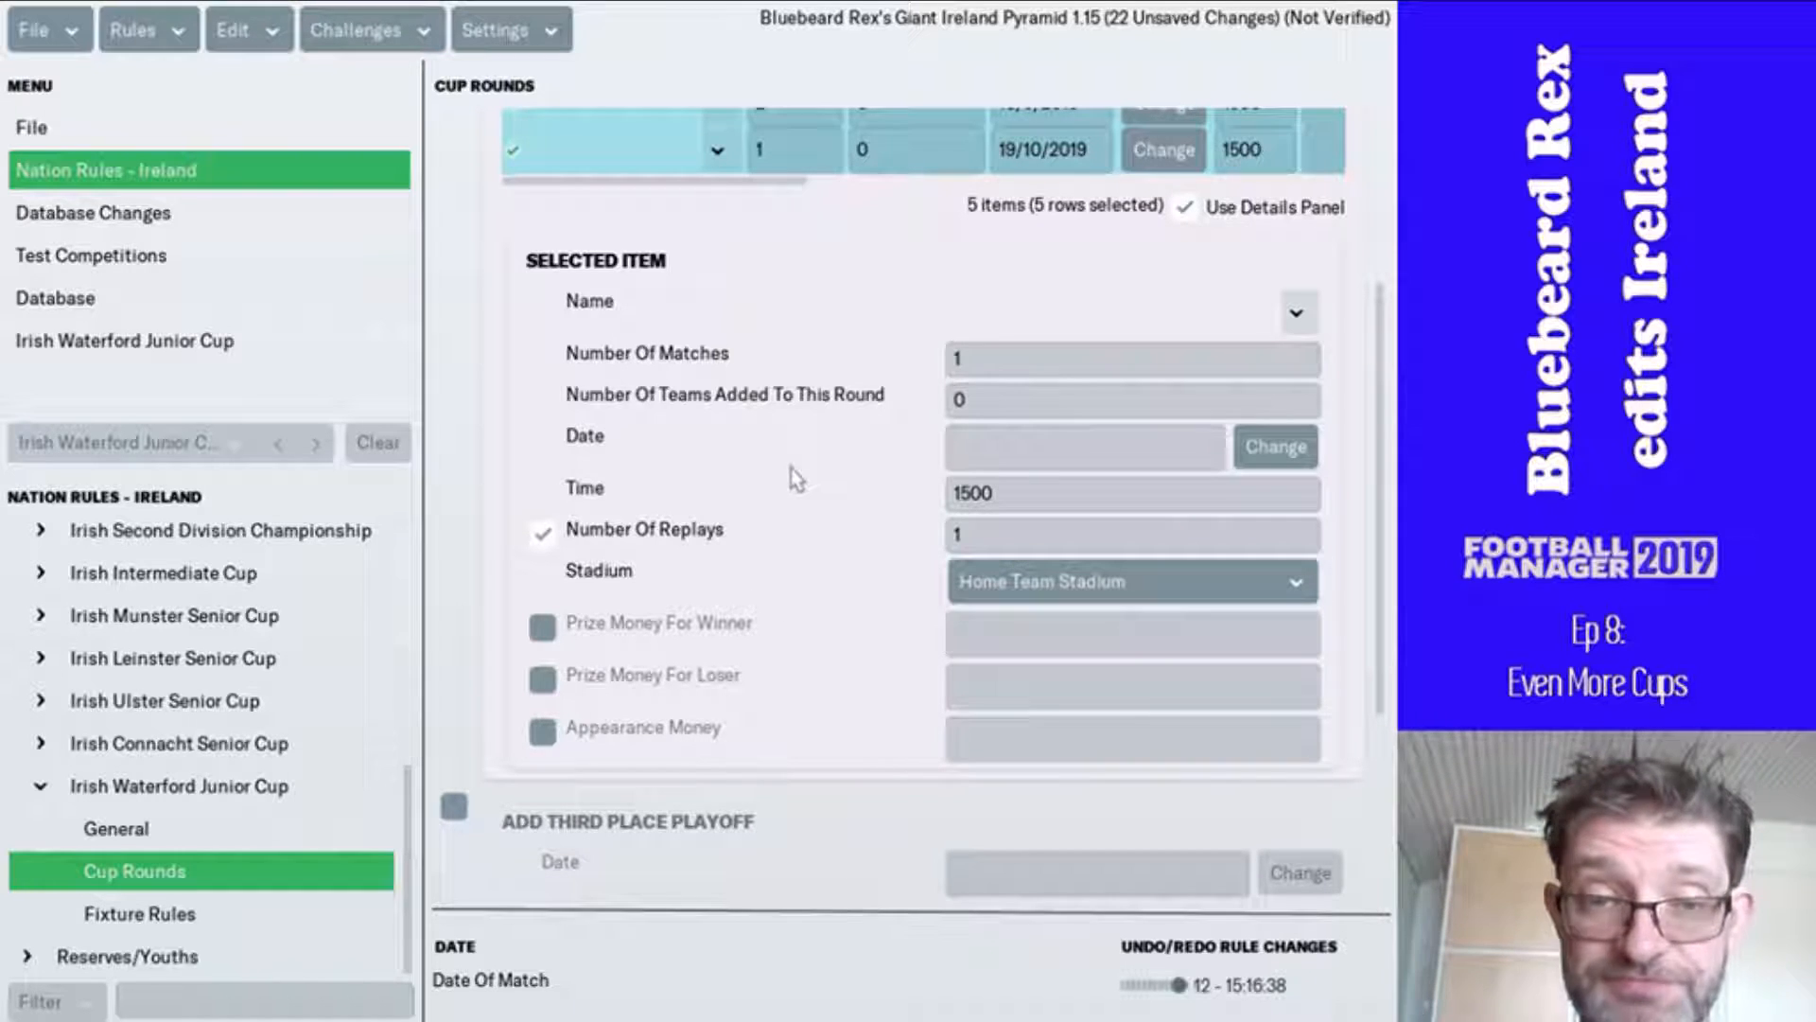
- Exclude the final from the selection and set the match time of the first four cup rounds to 1930
scroll(659, 498, "up", 3)
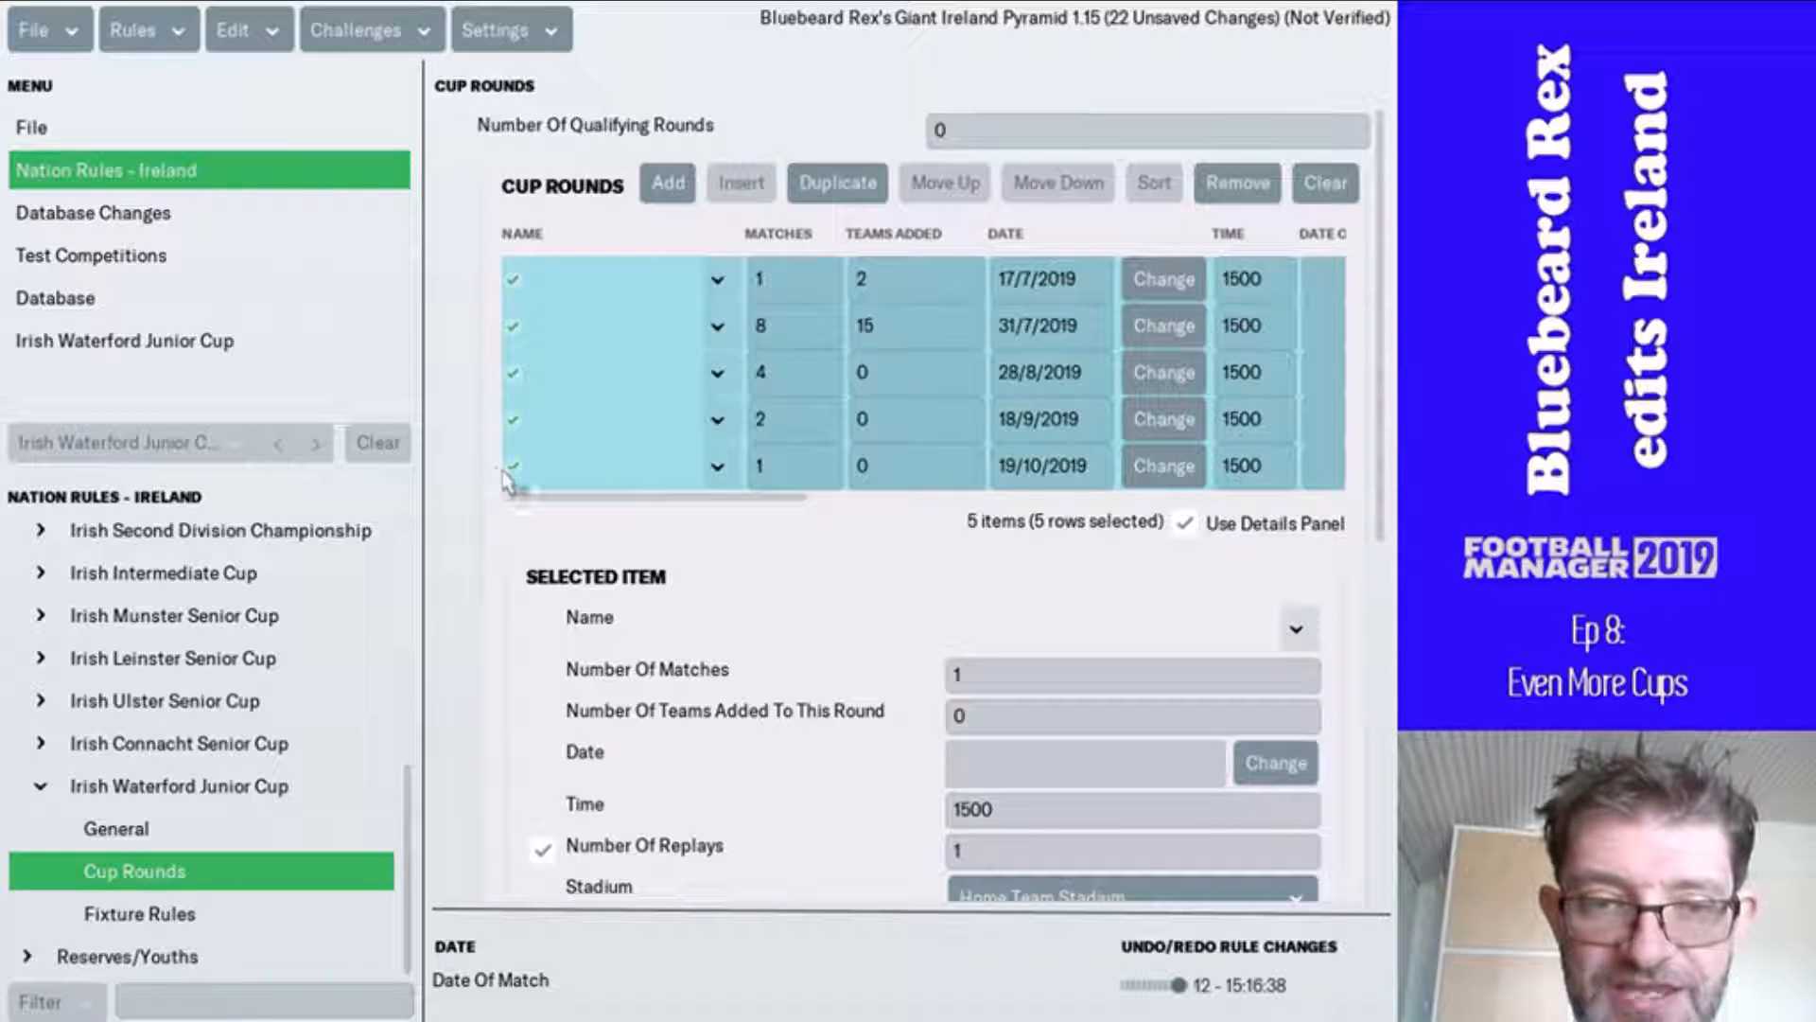
left_click(512, 469)
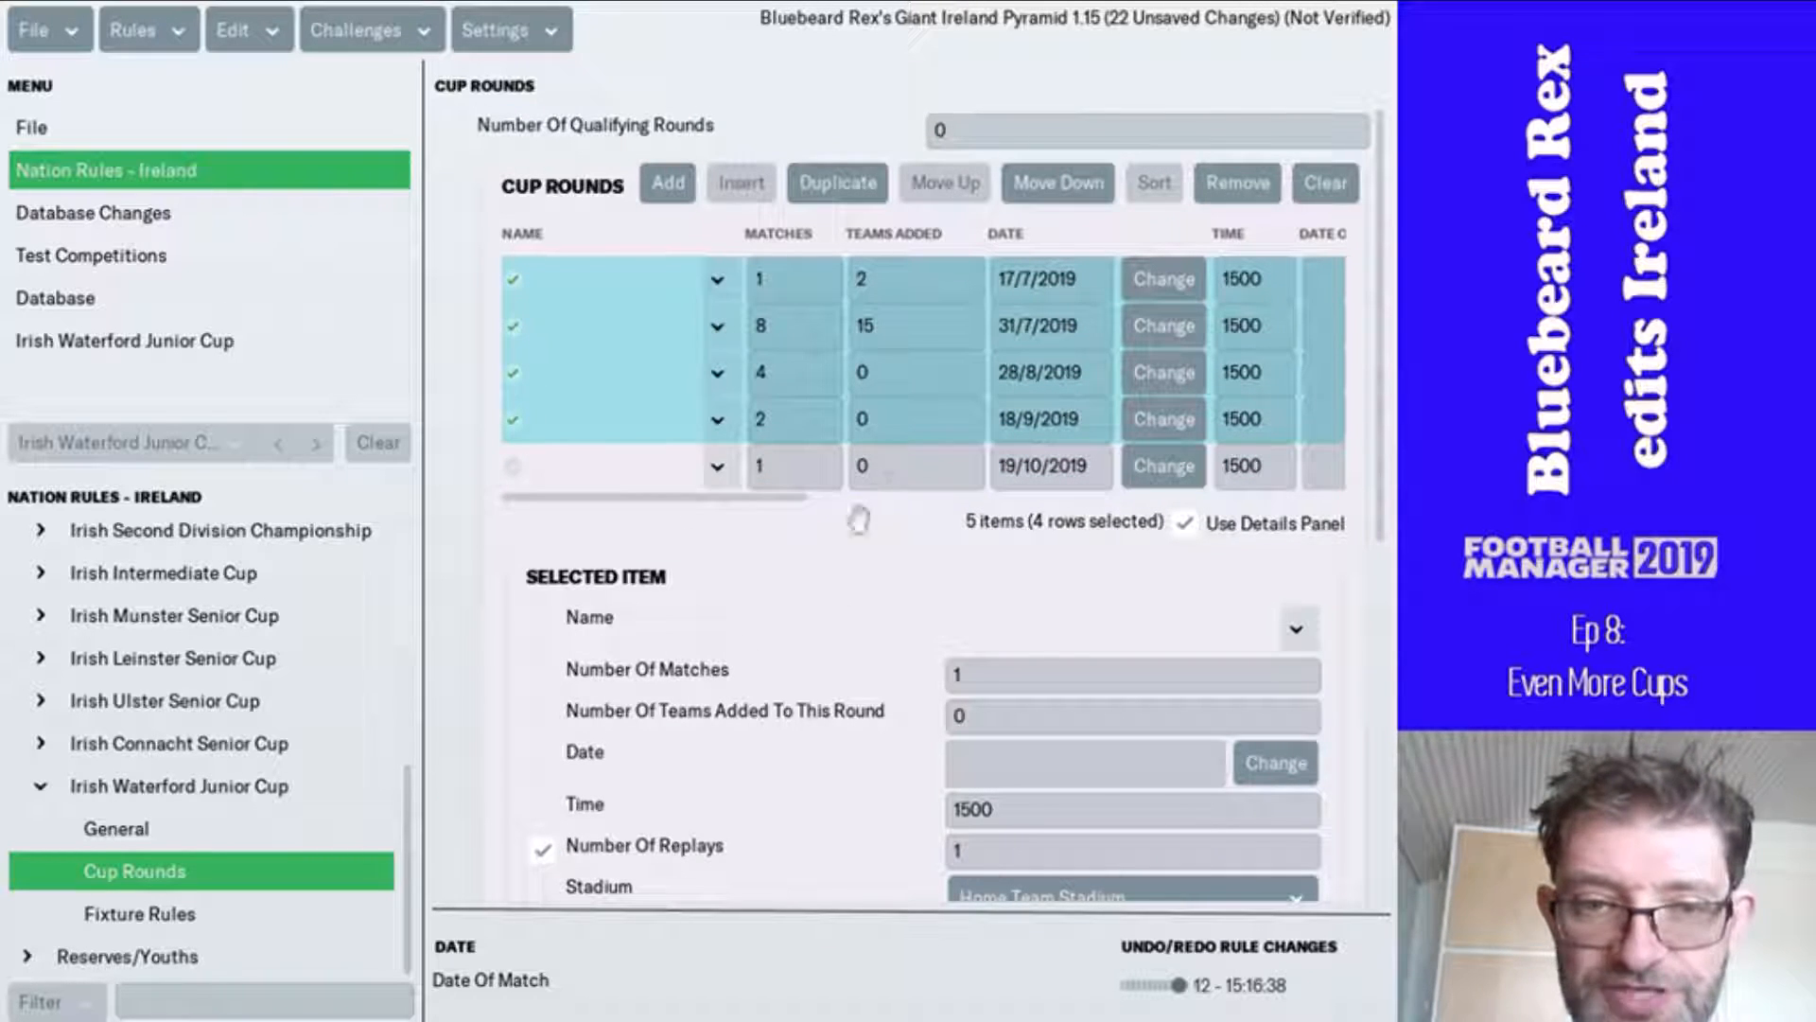
scroll(817, 630, "down", 3)
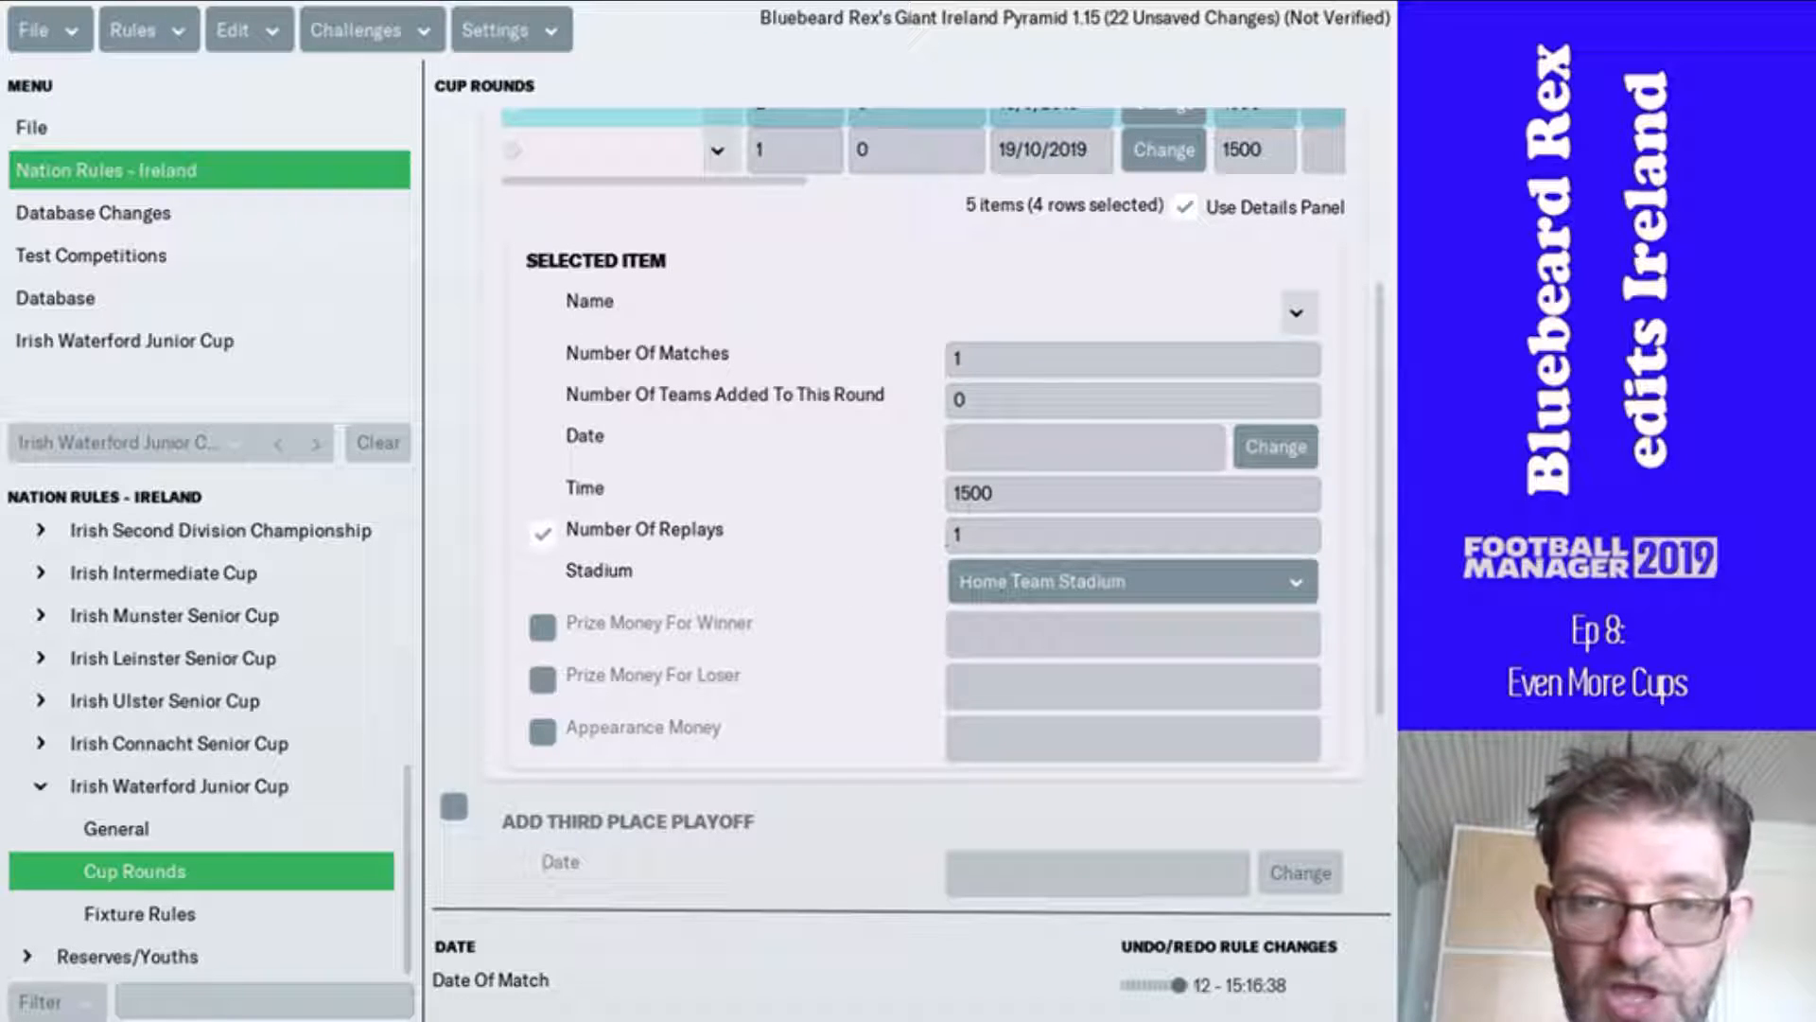
left_click(996, 489)
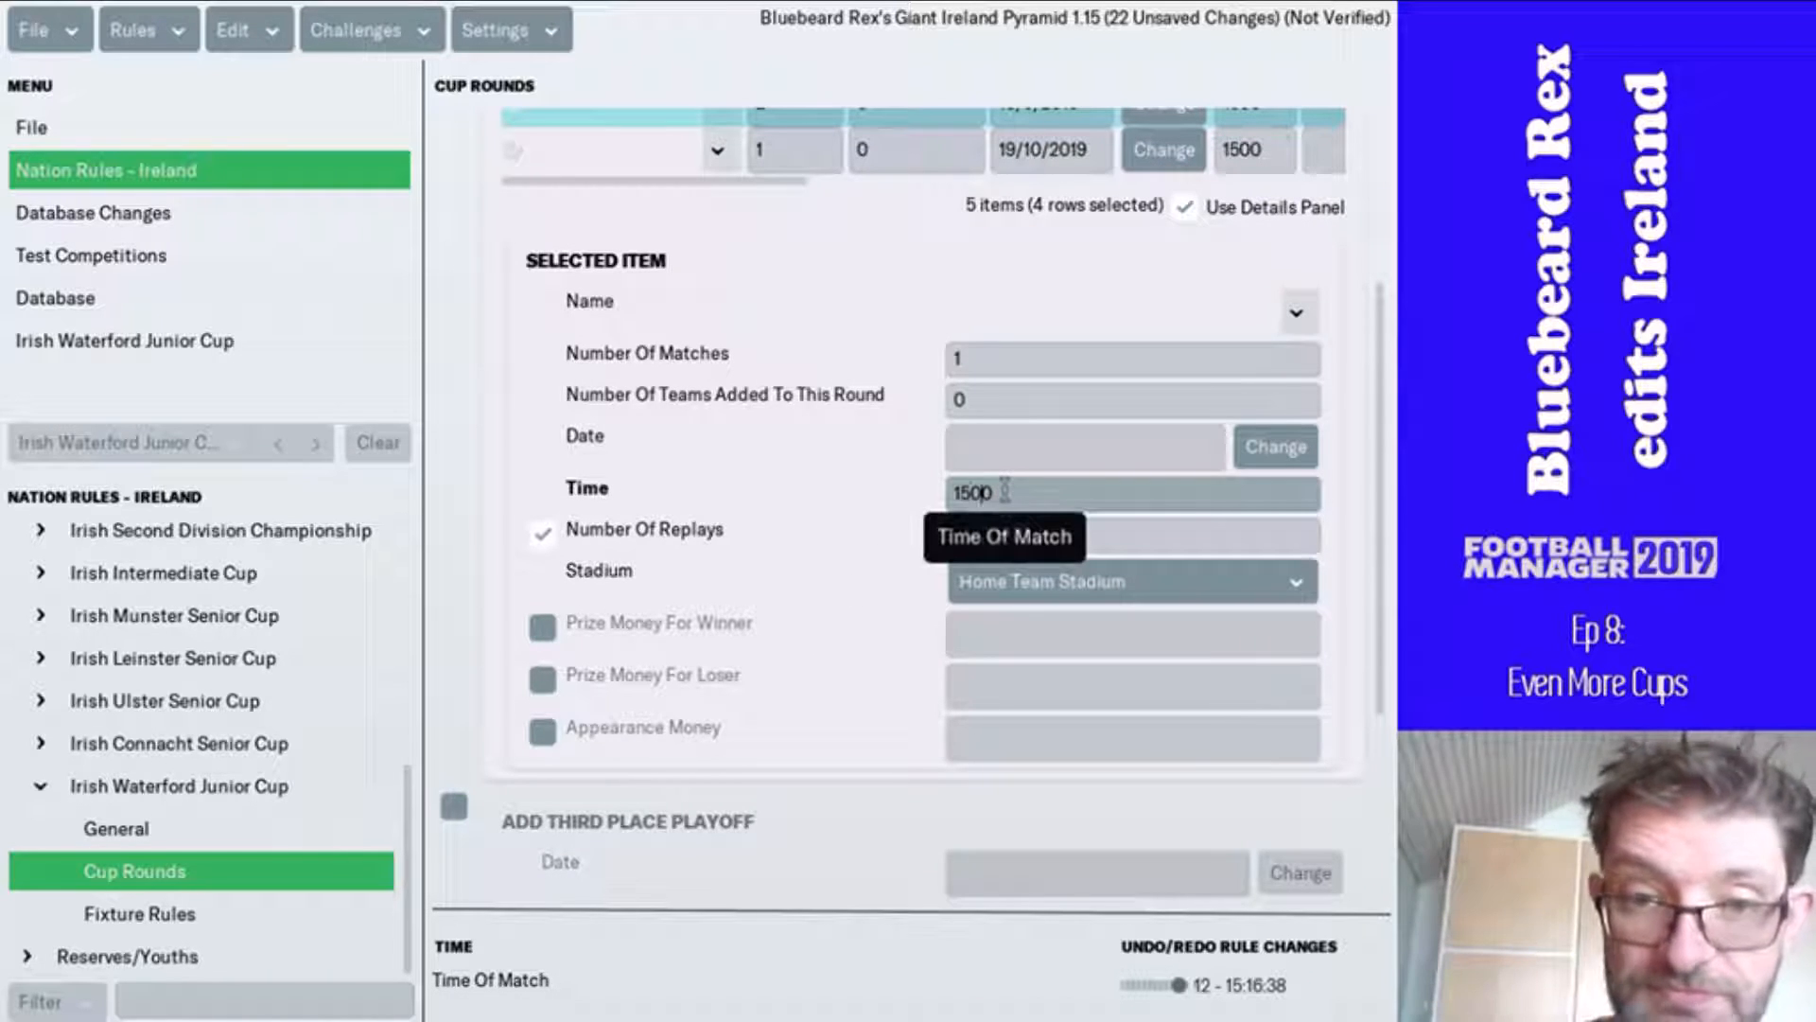
type("10")
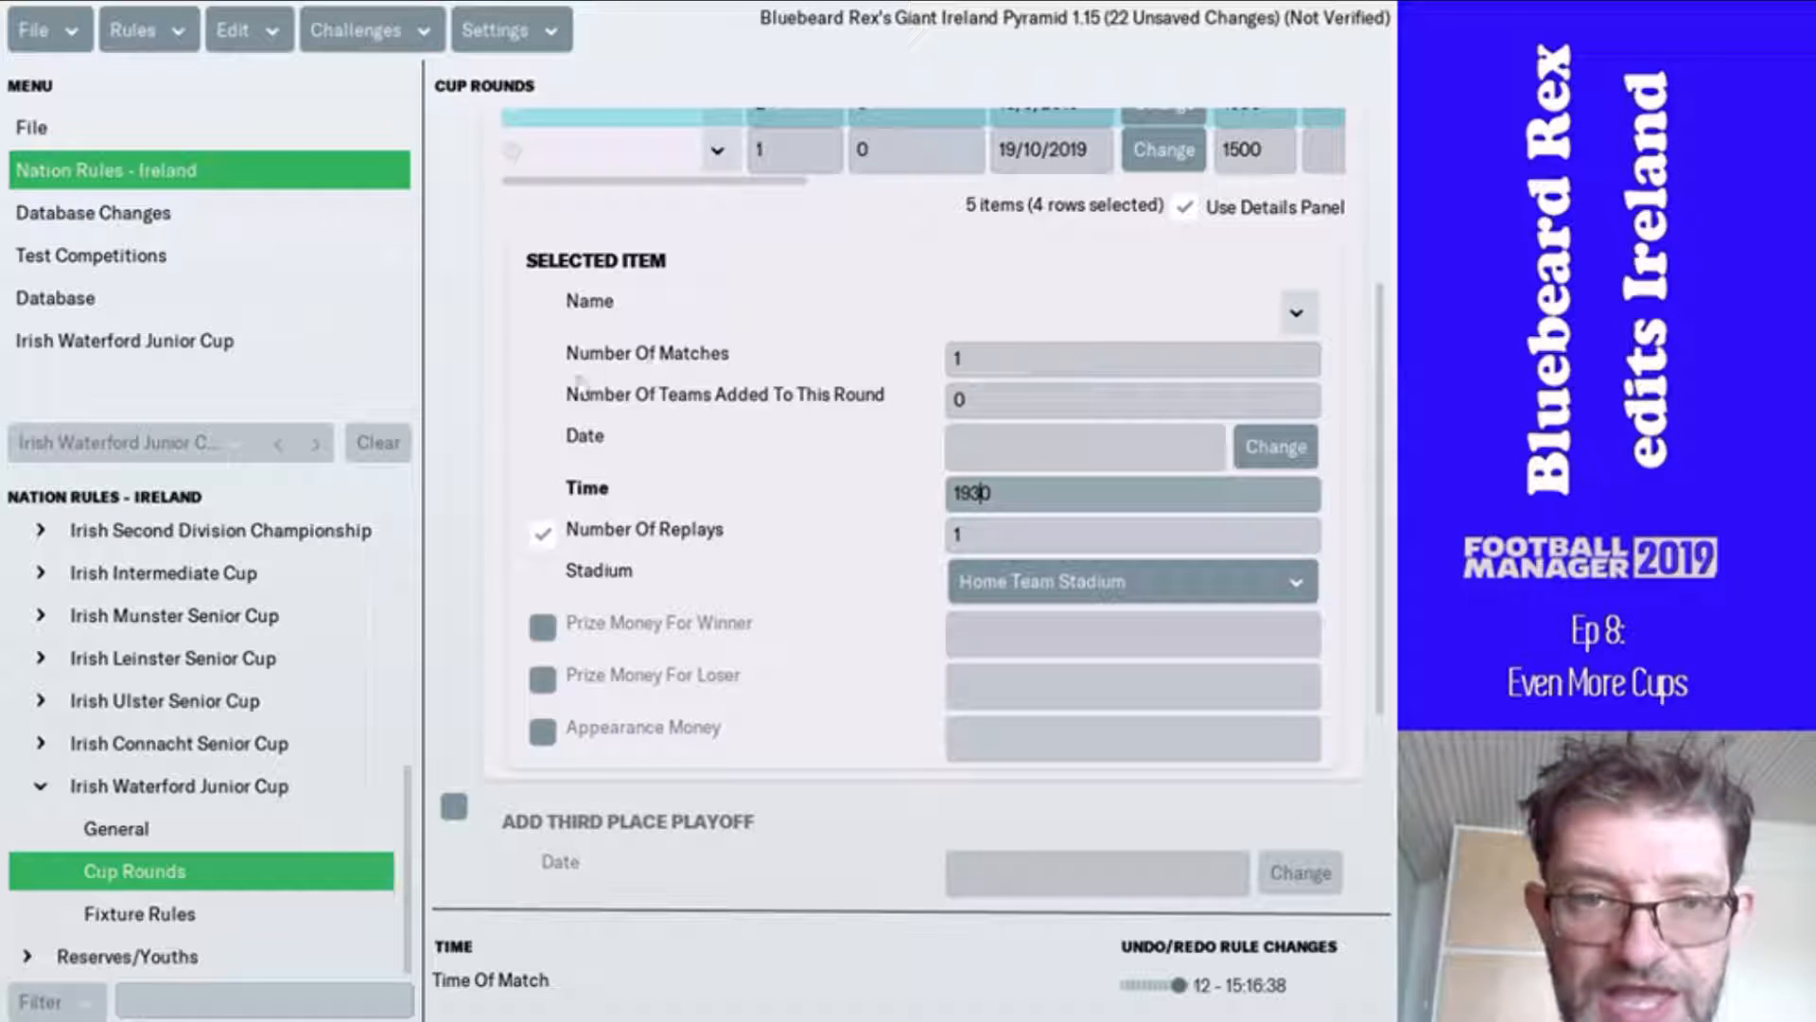
- Enable appearance money for the first four cup rounds and set it to €250
left_click(543, 733)
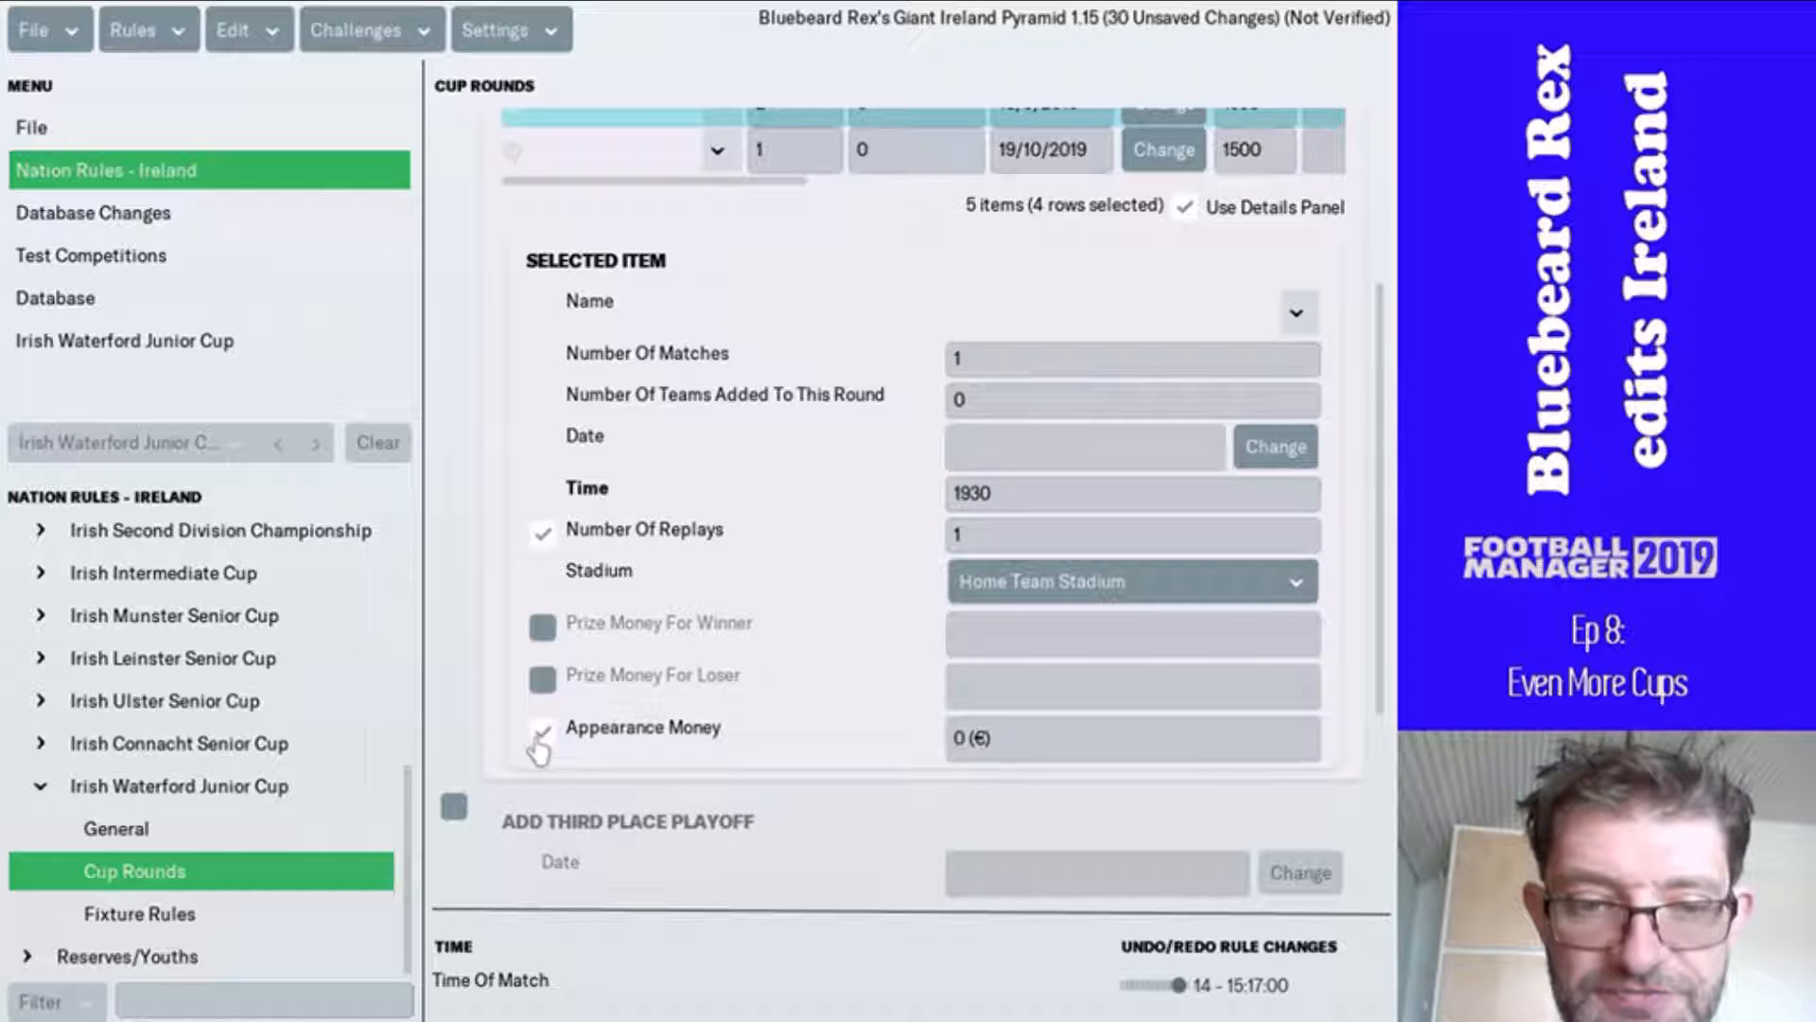
left_click(956, 738)
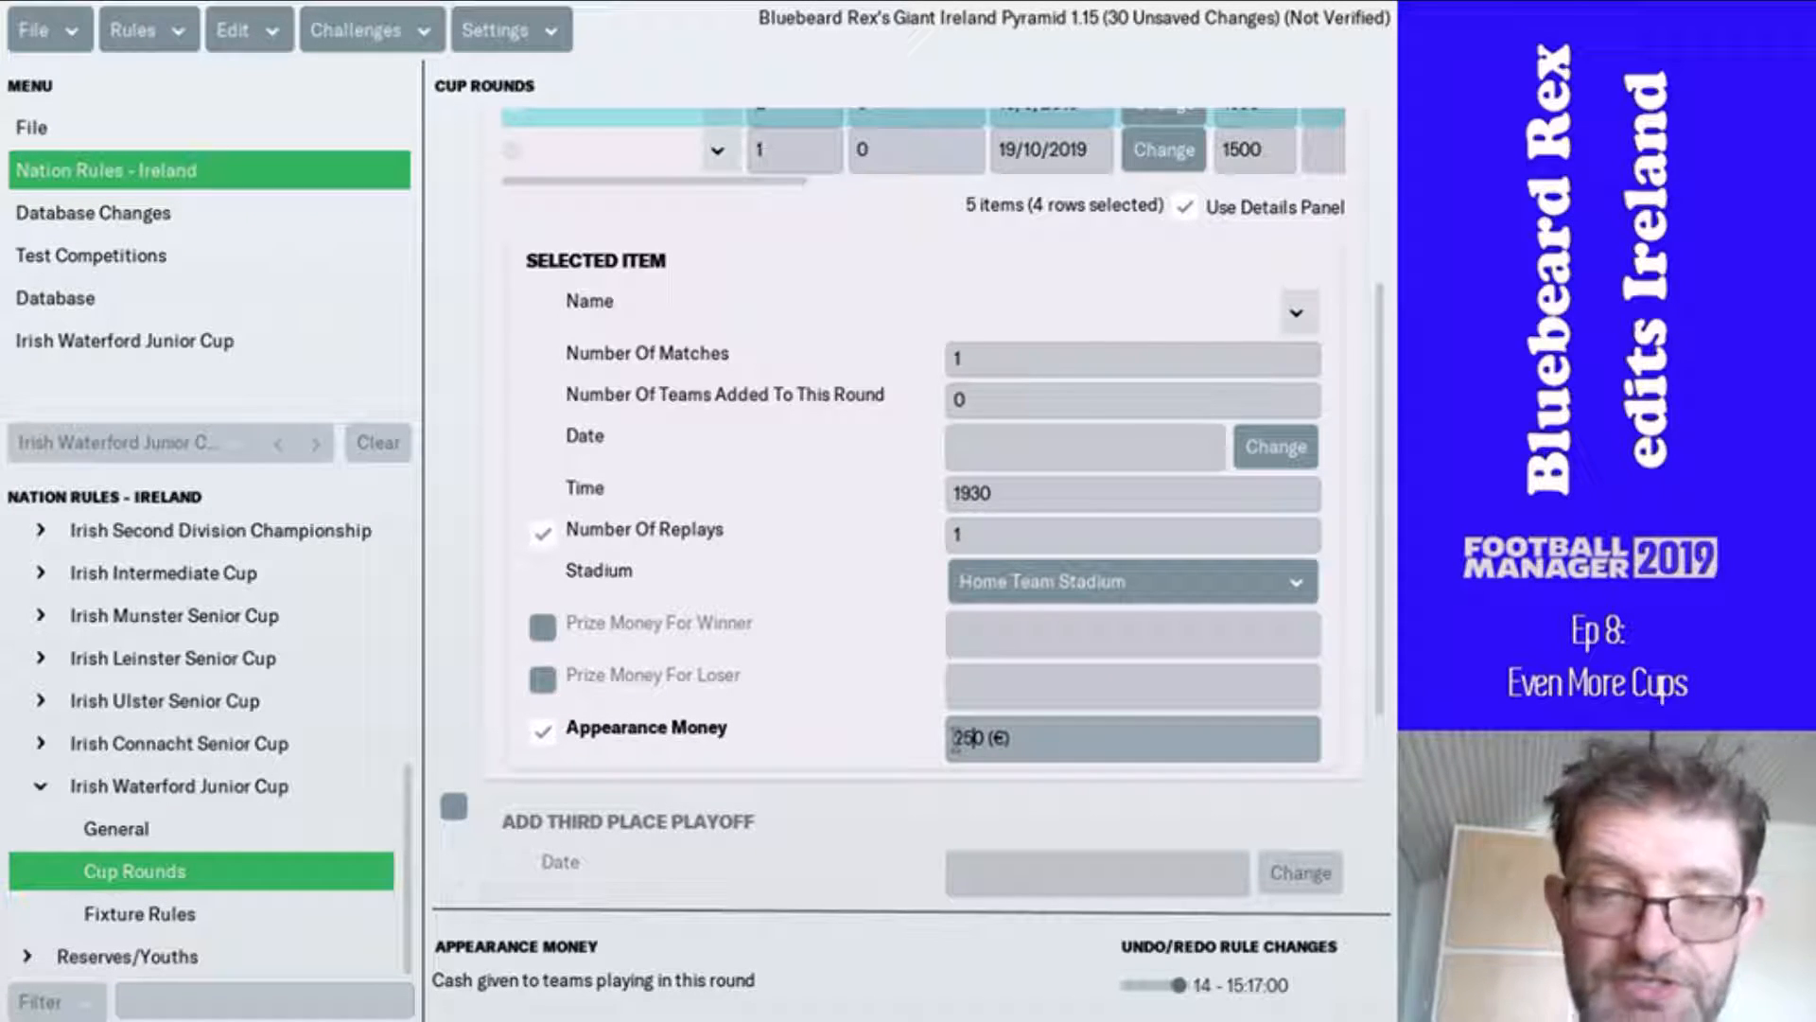
scroll(527, 346, "up", 3)
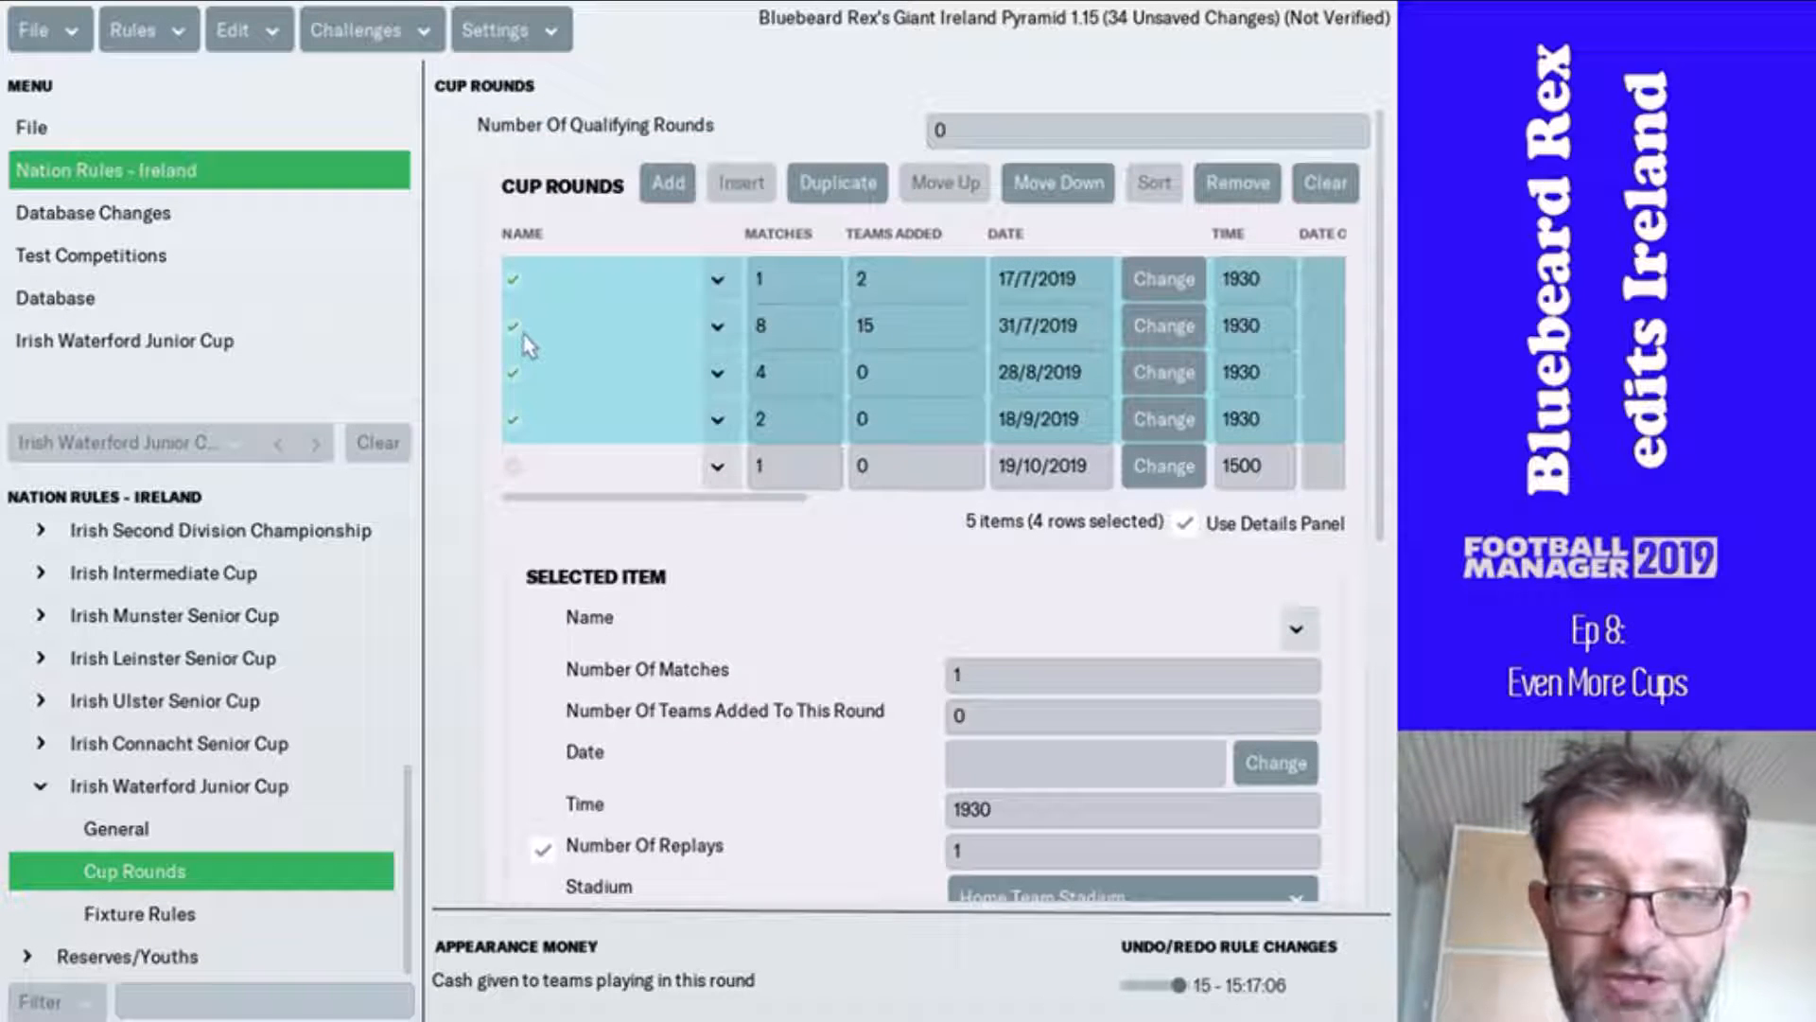
- Select only the final, the round dated 19/10/2019, and set its stadium option to Specific Stadium
left_click(580, 484)
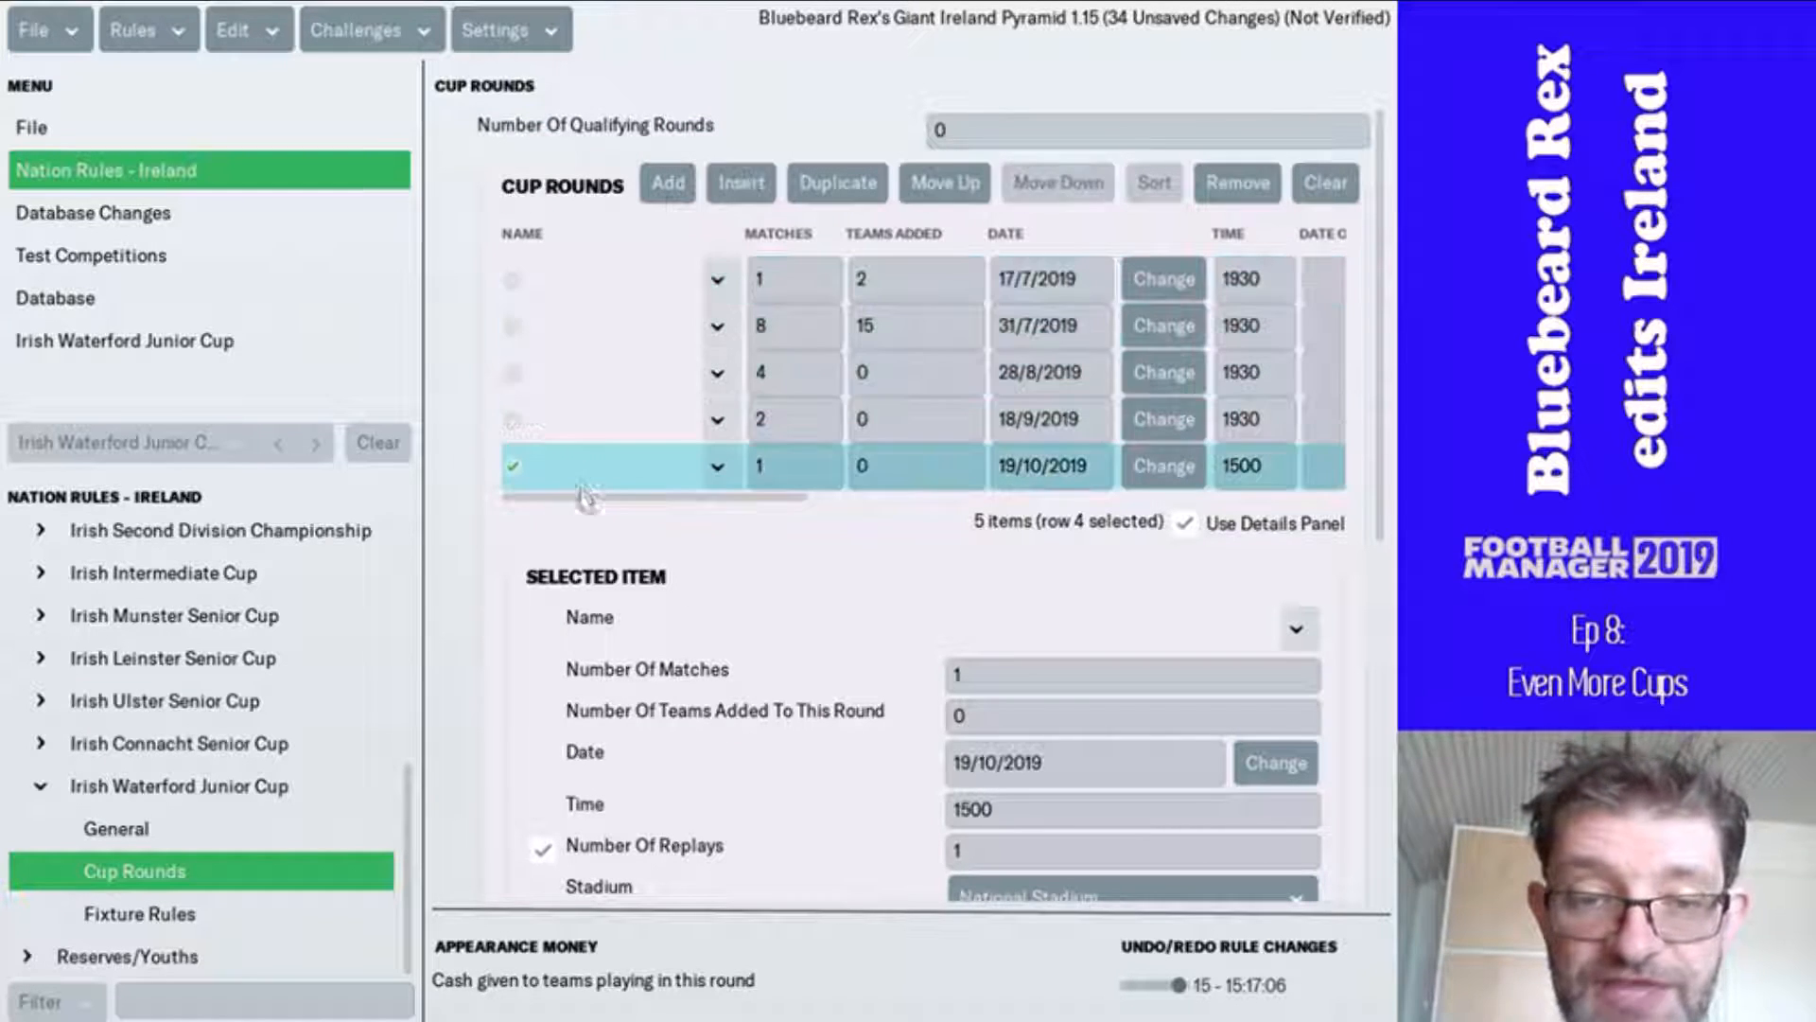
scroll(827, 783, "down", 5)
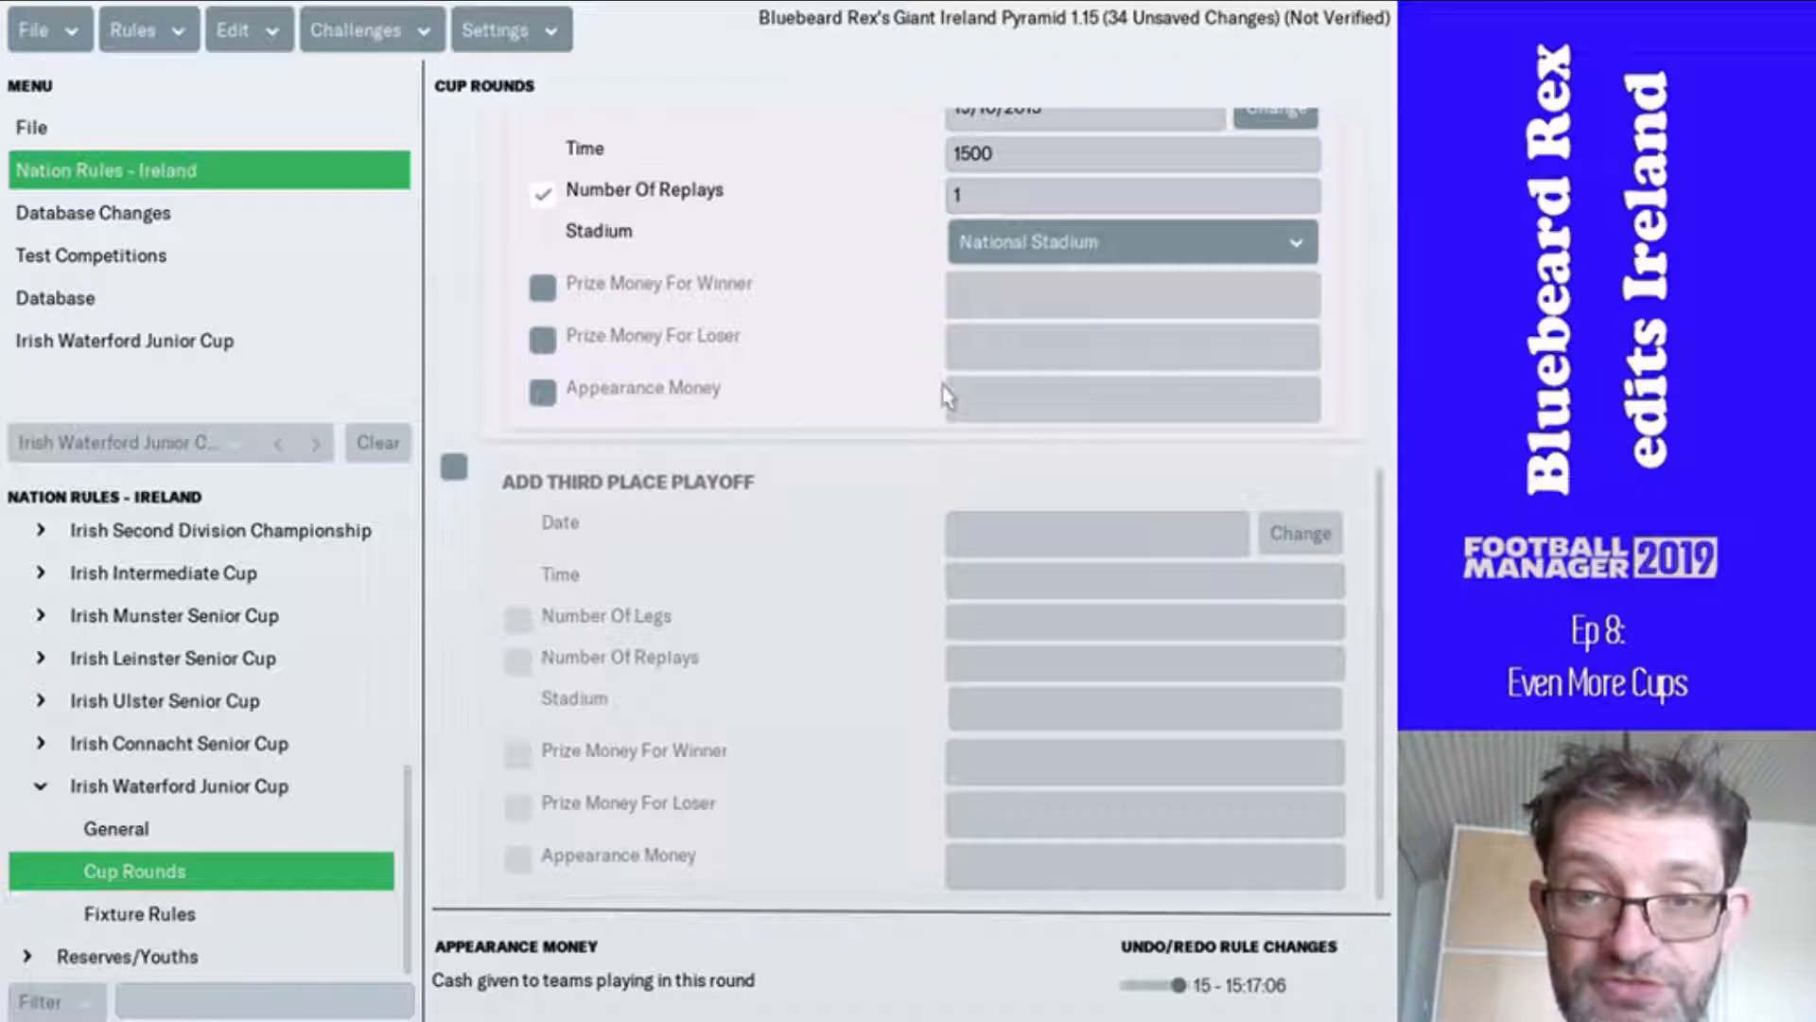
left_click(1060, 244)
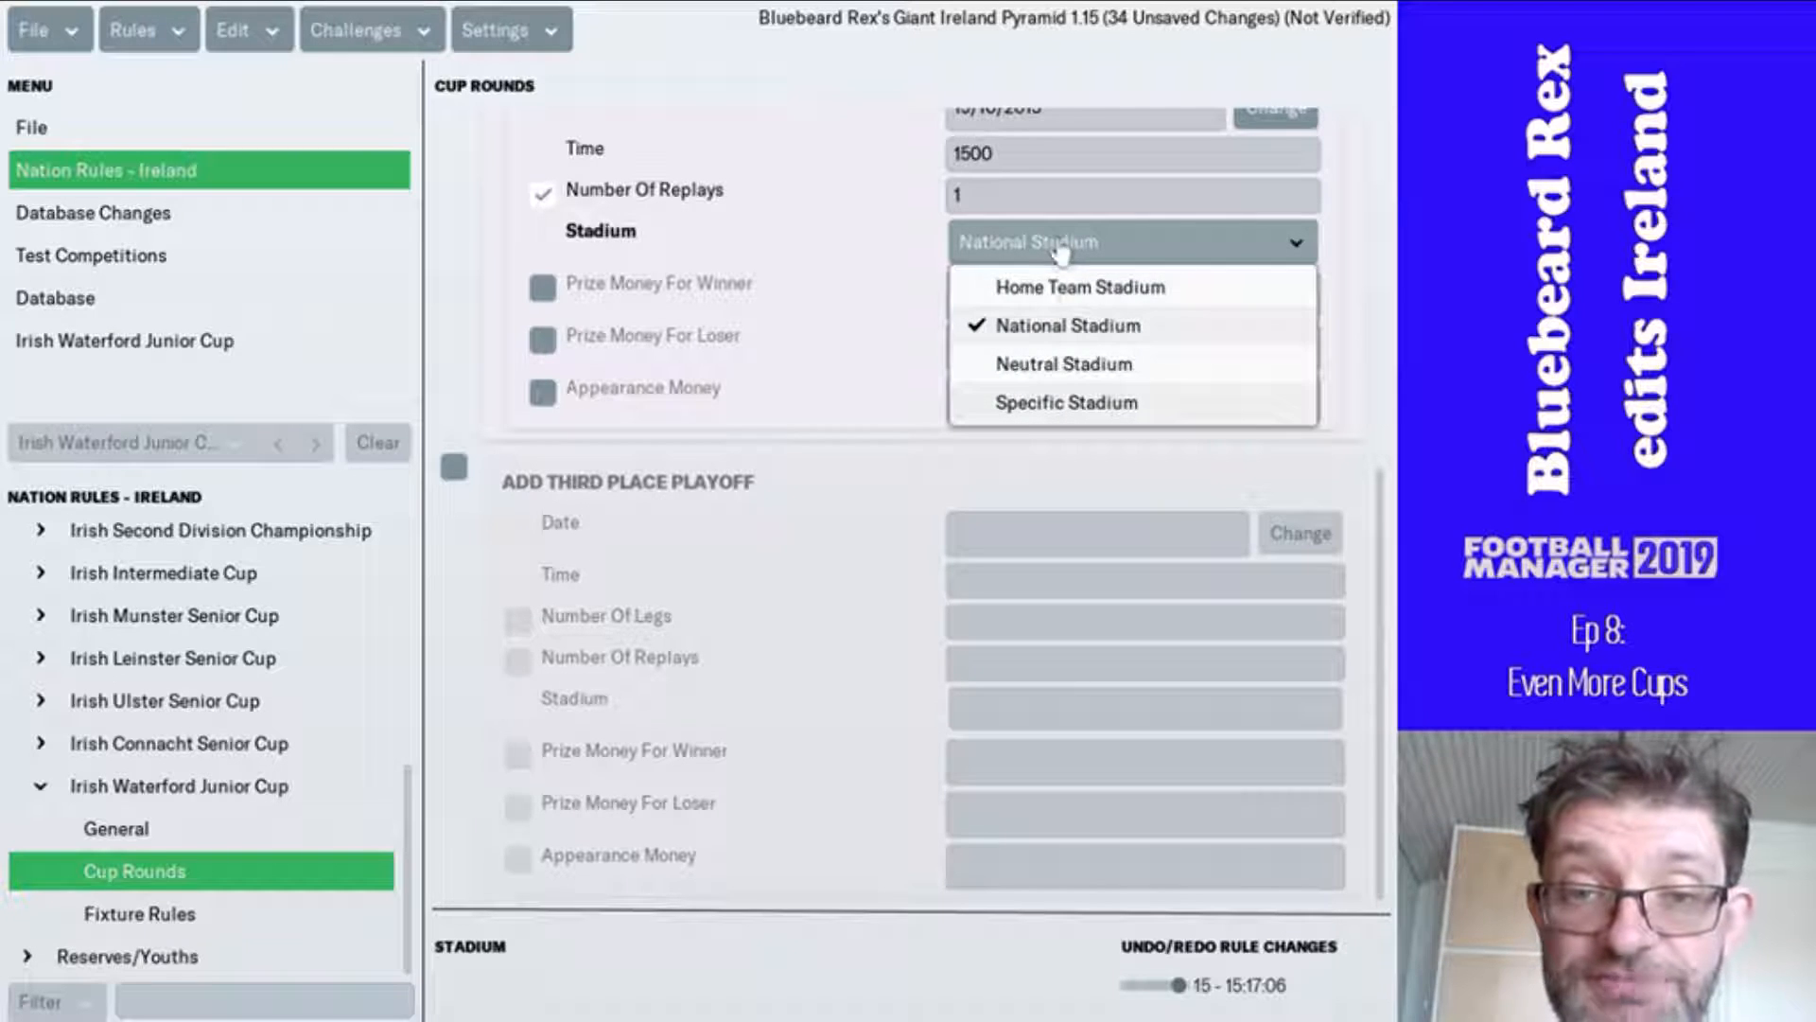
left_click(1057, 405)
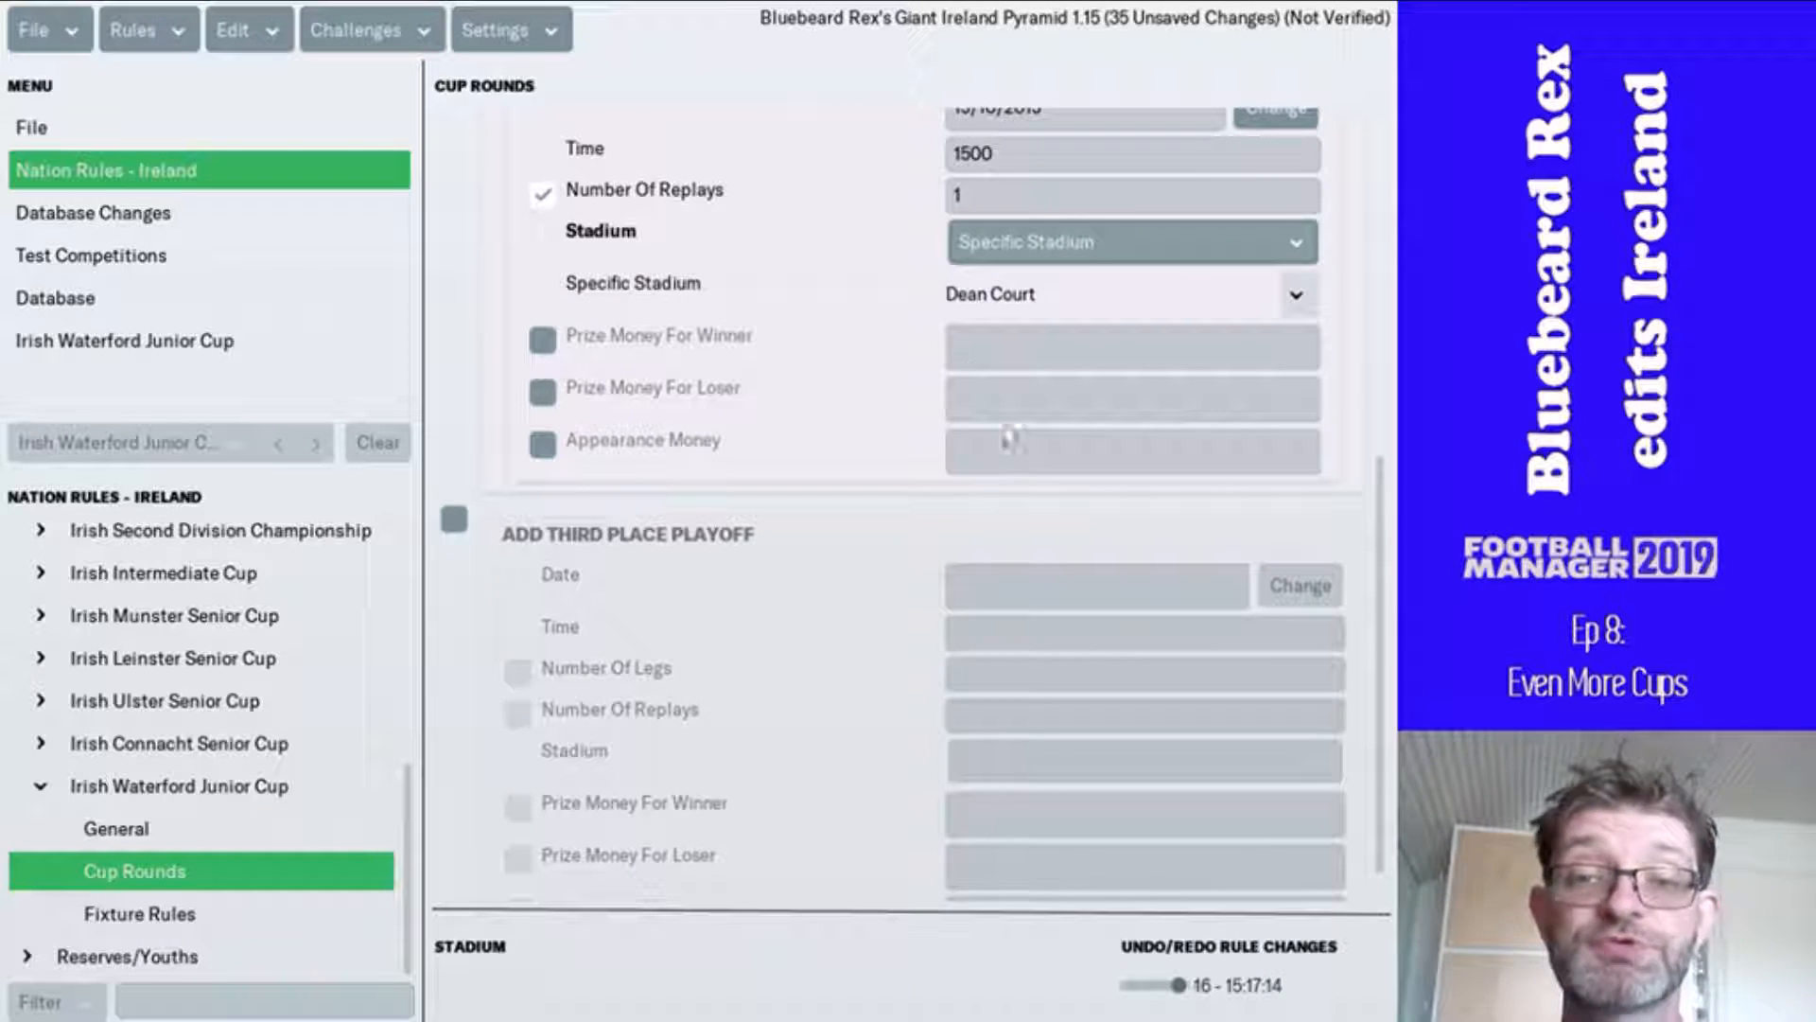
- Search stadiums by name containing "regional sports centre" and assign the Regional Sports Centre in Waterford as the final's specific stadium
left_click(1298, 297)
left_click(1308, 345)
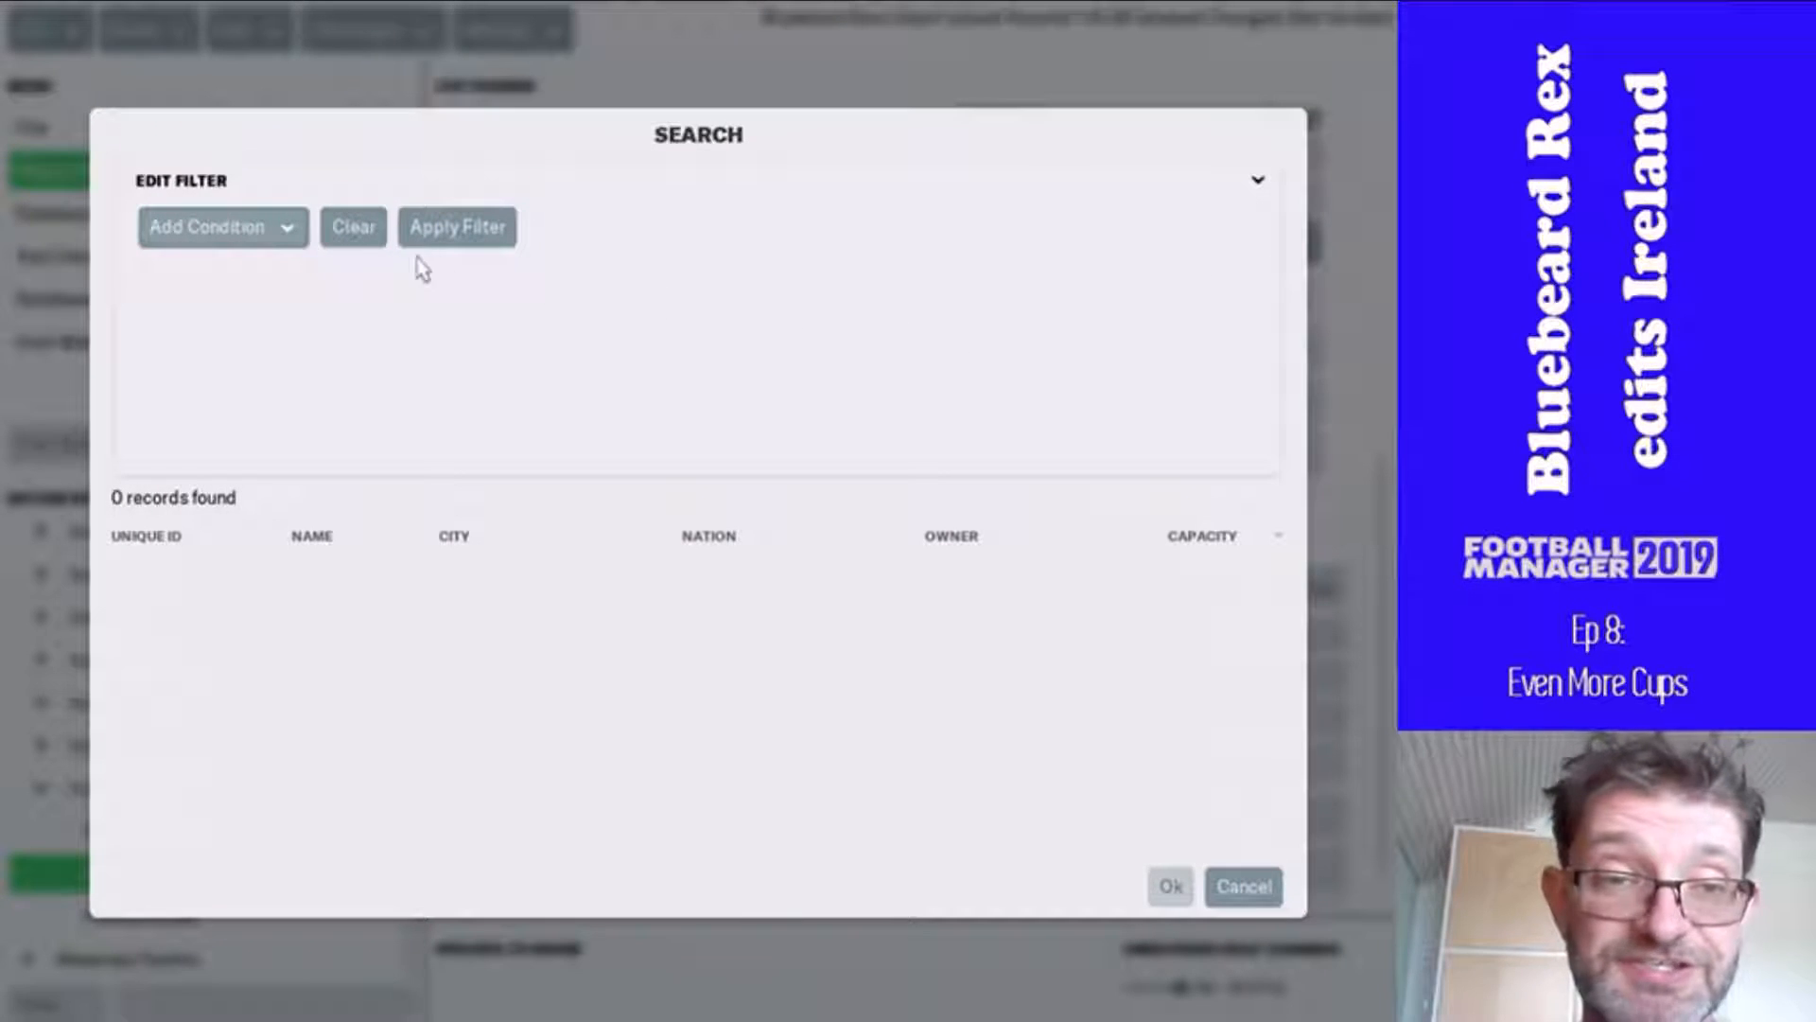
left_click(241, 228)
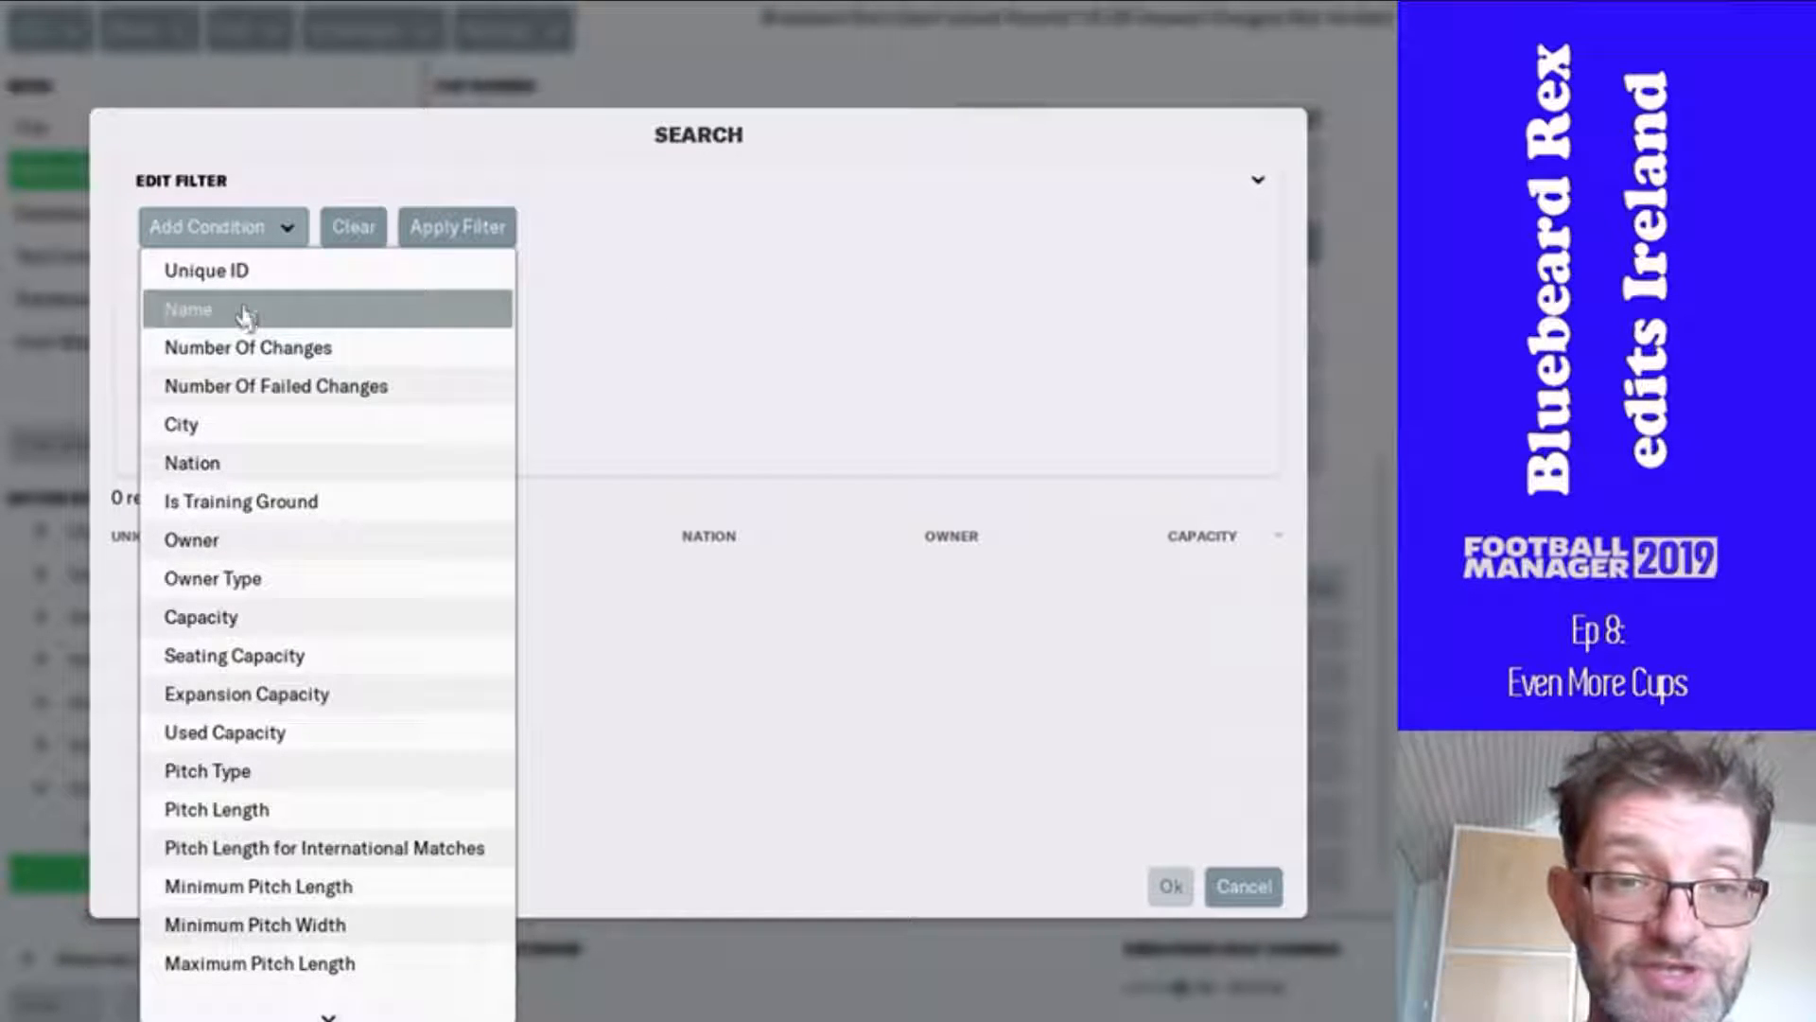
left_click(245, 312)
type("regional sports centre")
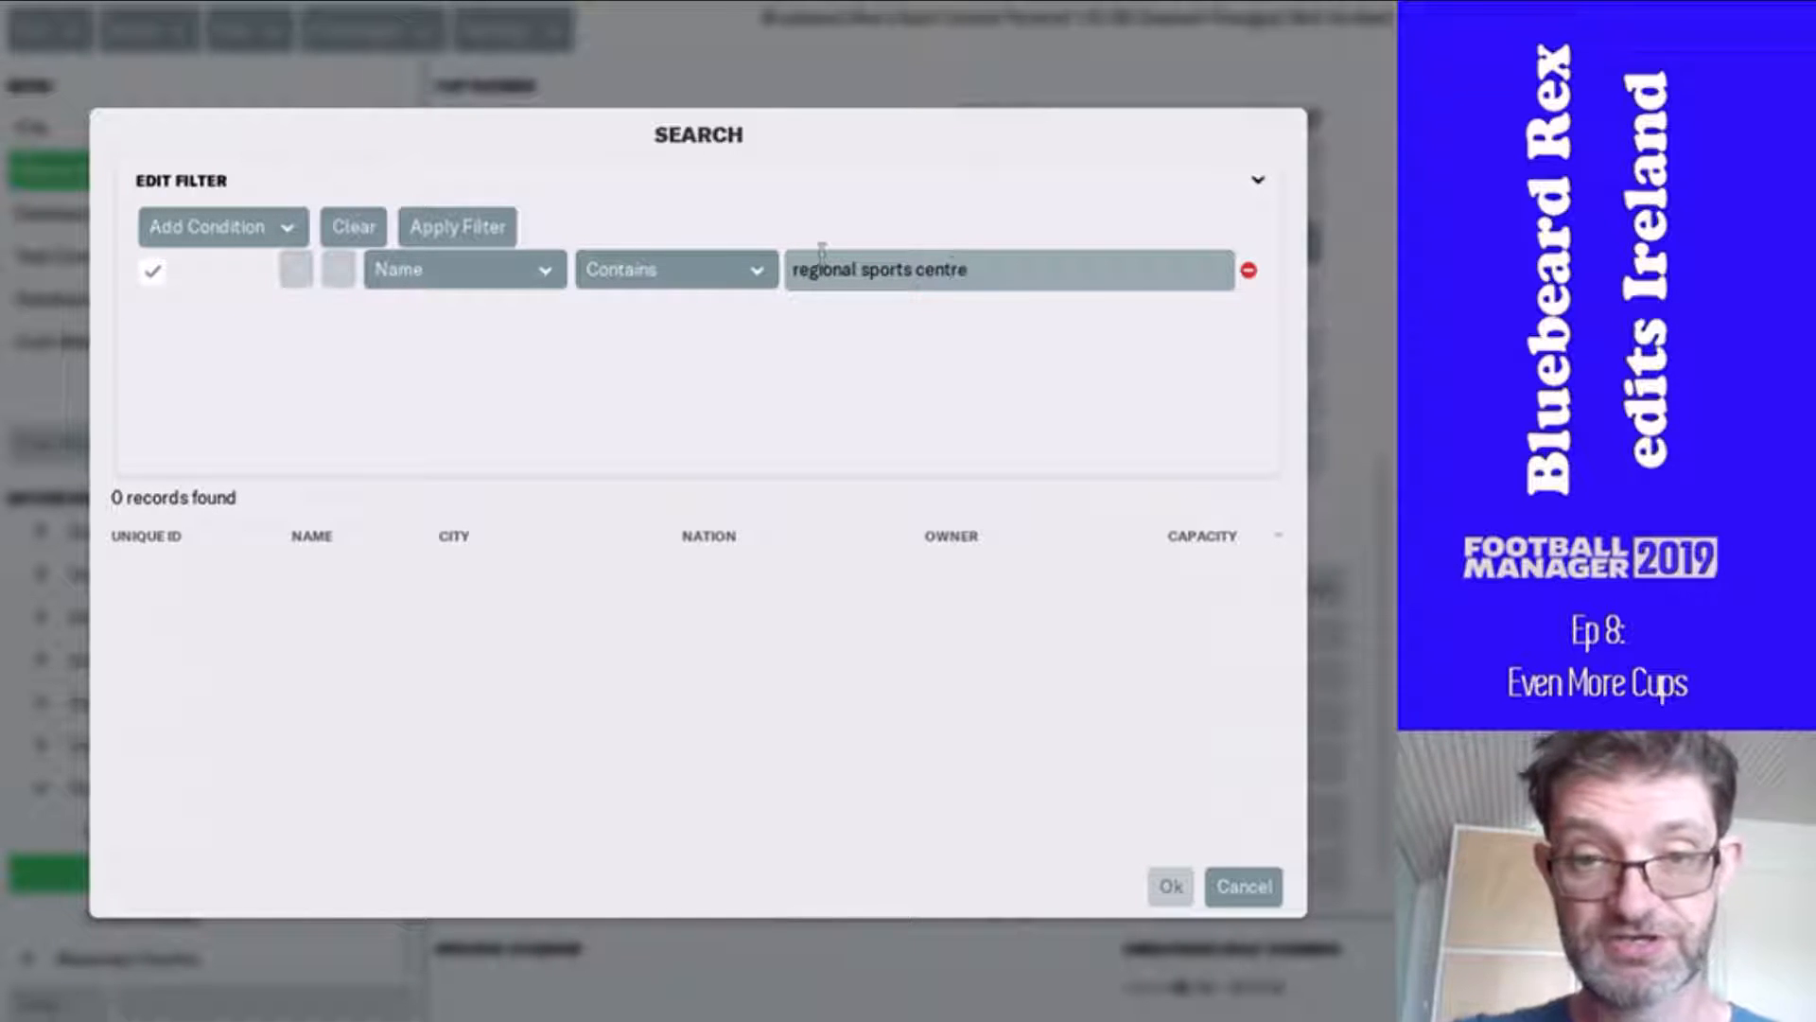
key("Return")
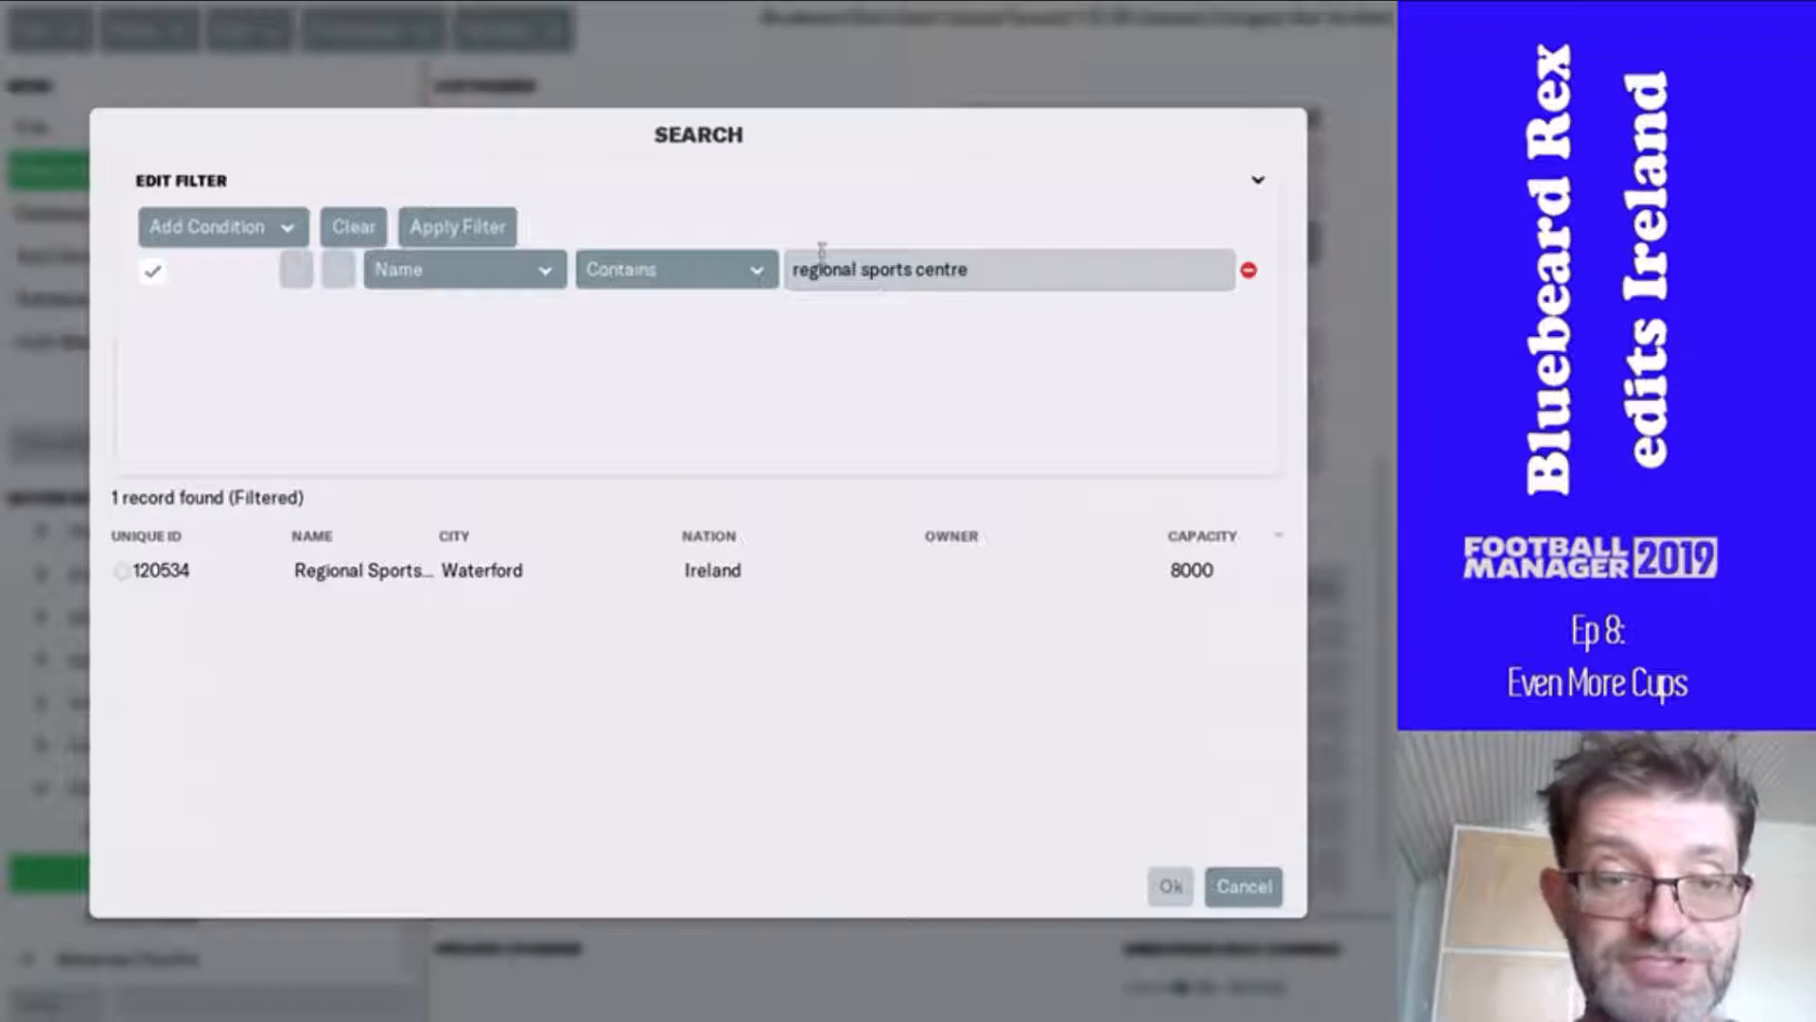
double_click(643, 569)
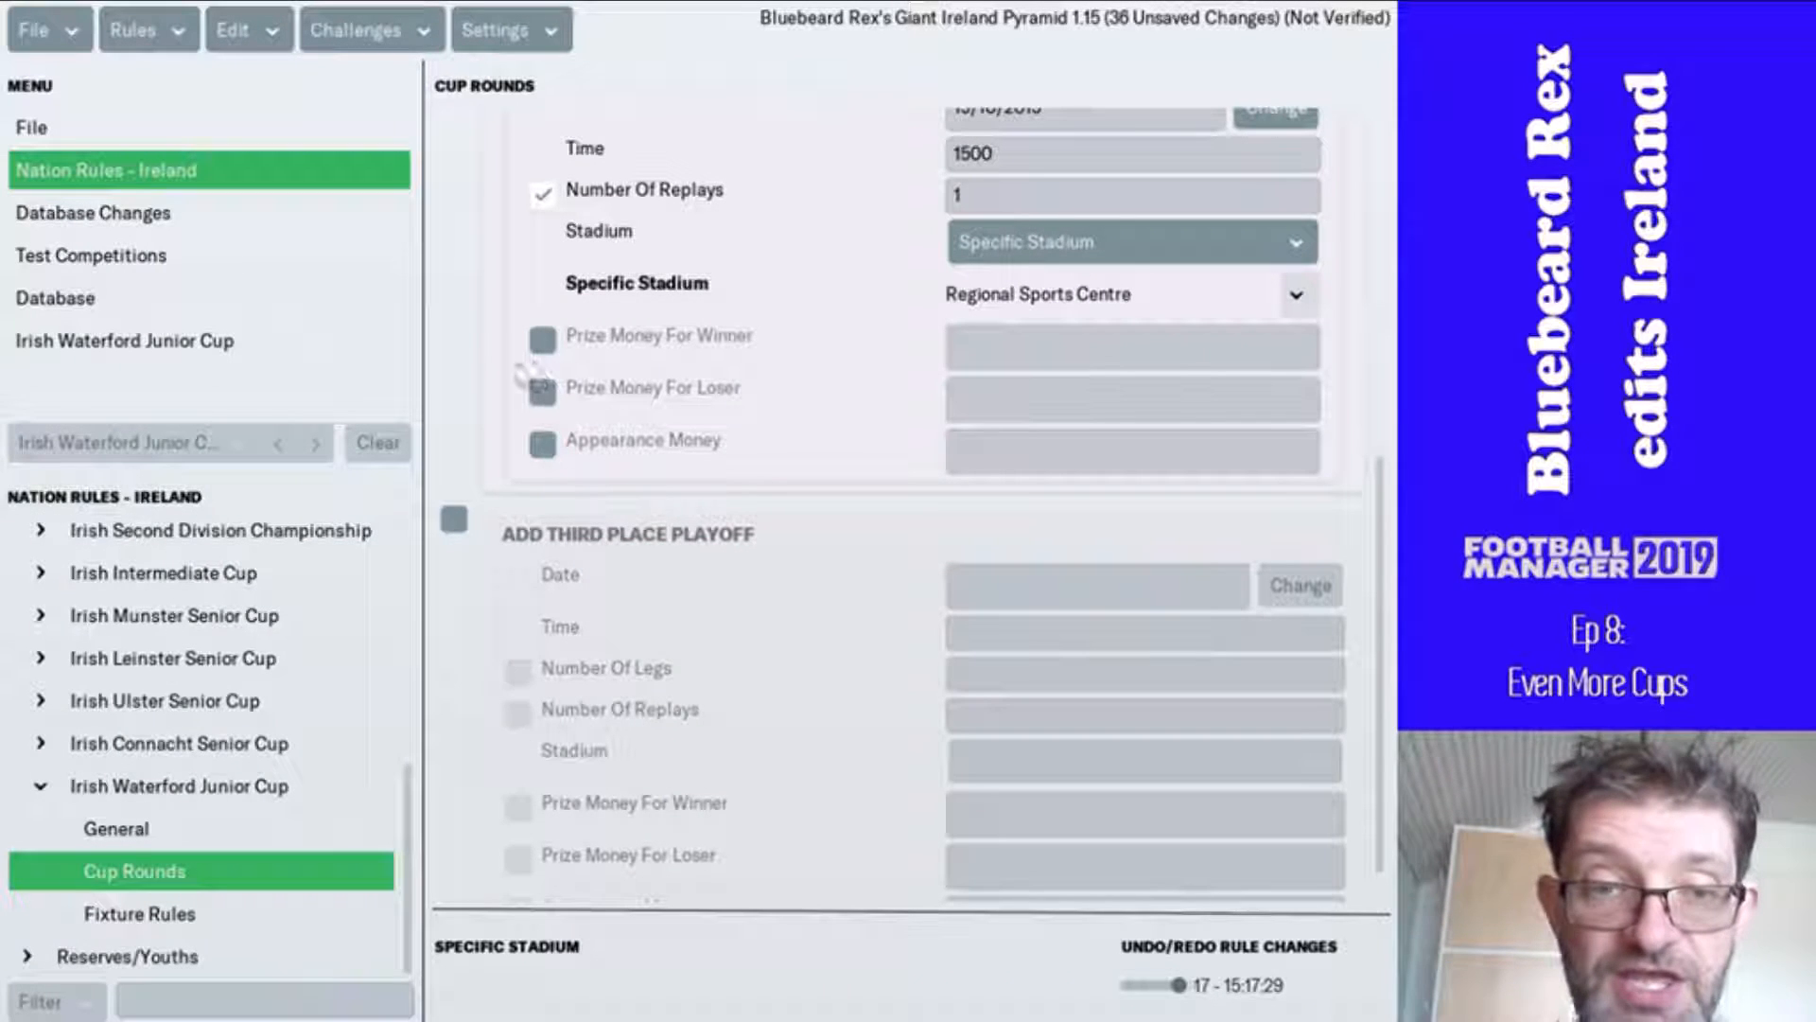
- Enable appearance money for the final and set it to €1,000
left_click(542, 443)
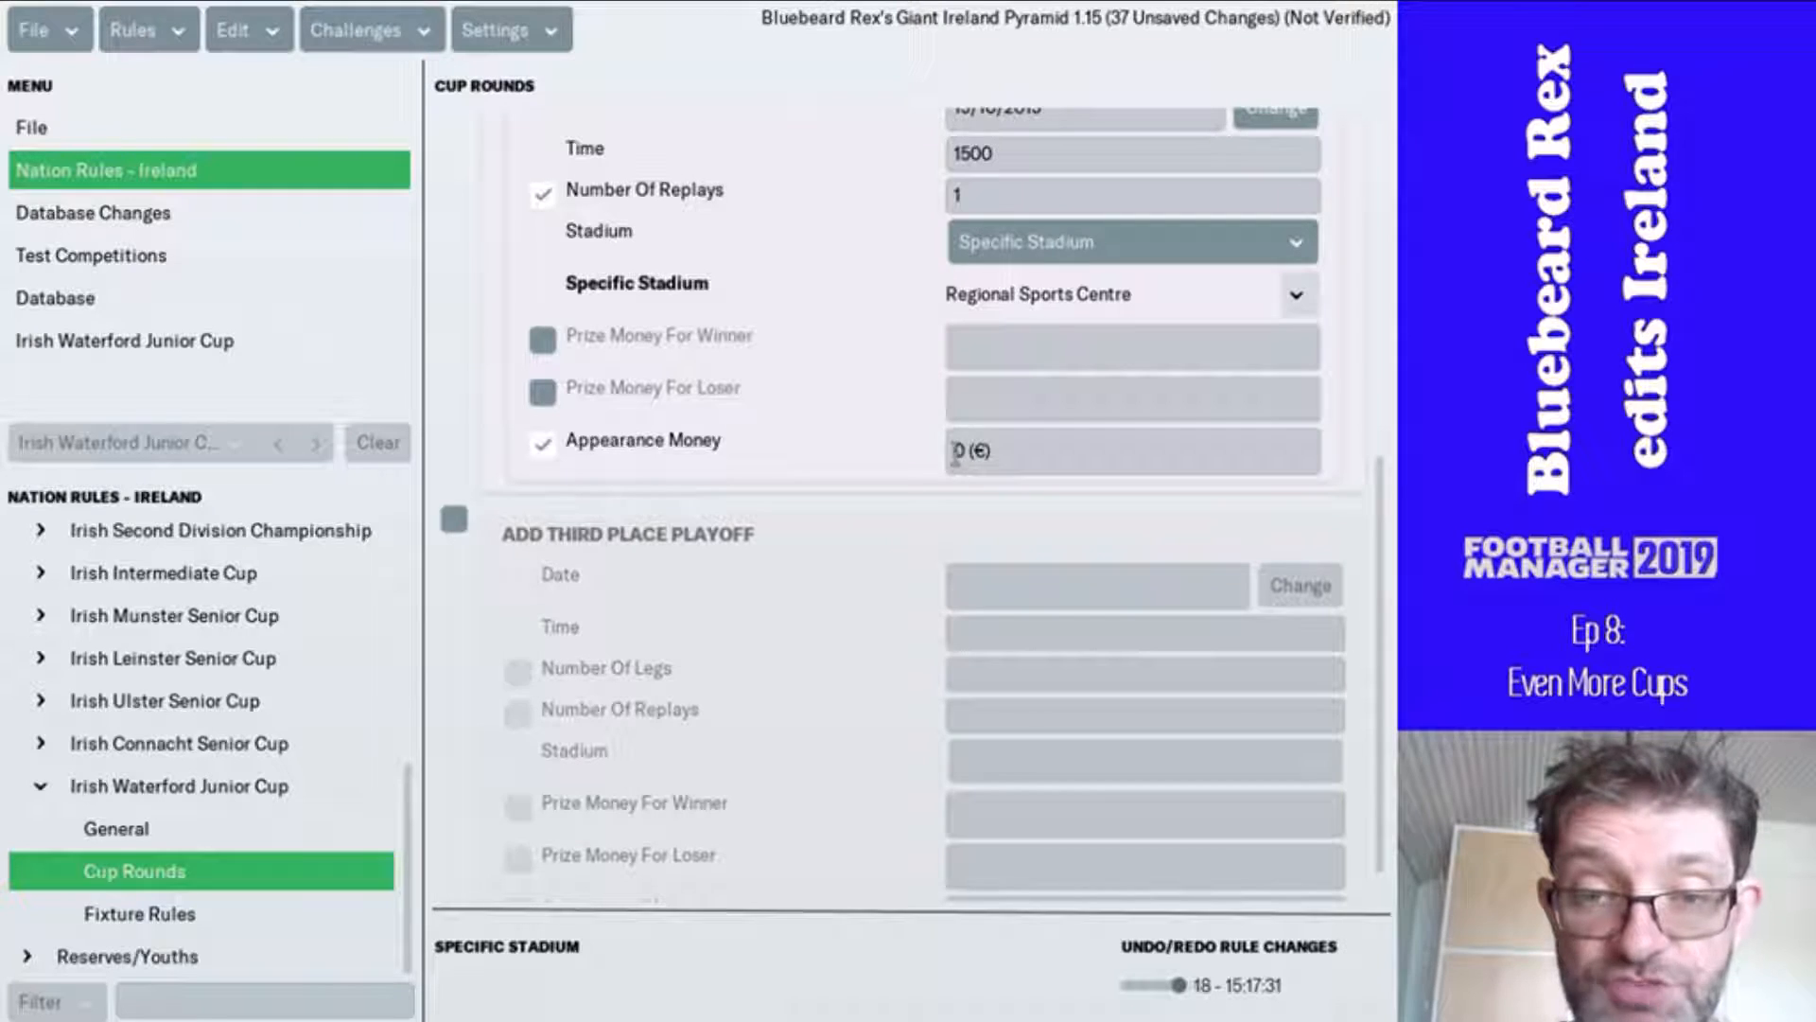
left_click(954, 452)
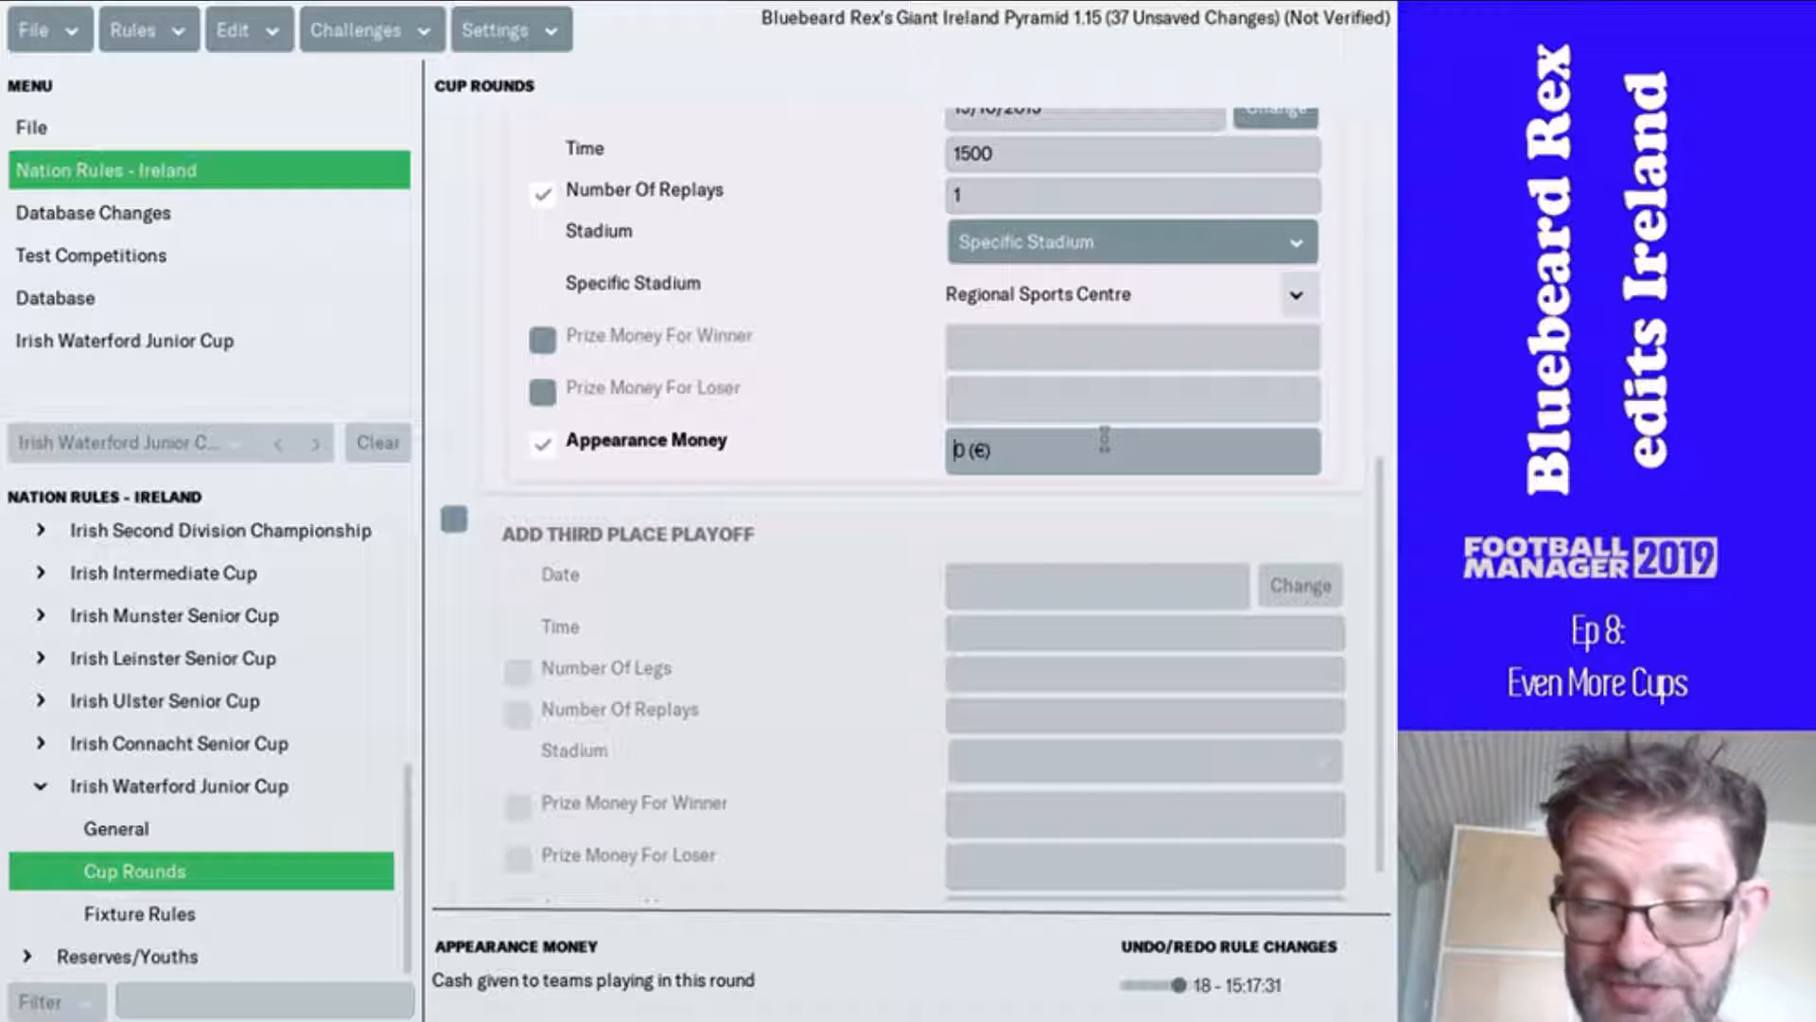
type("100")
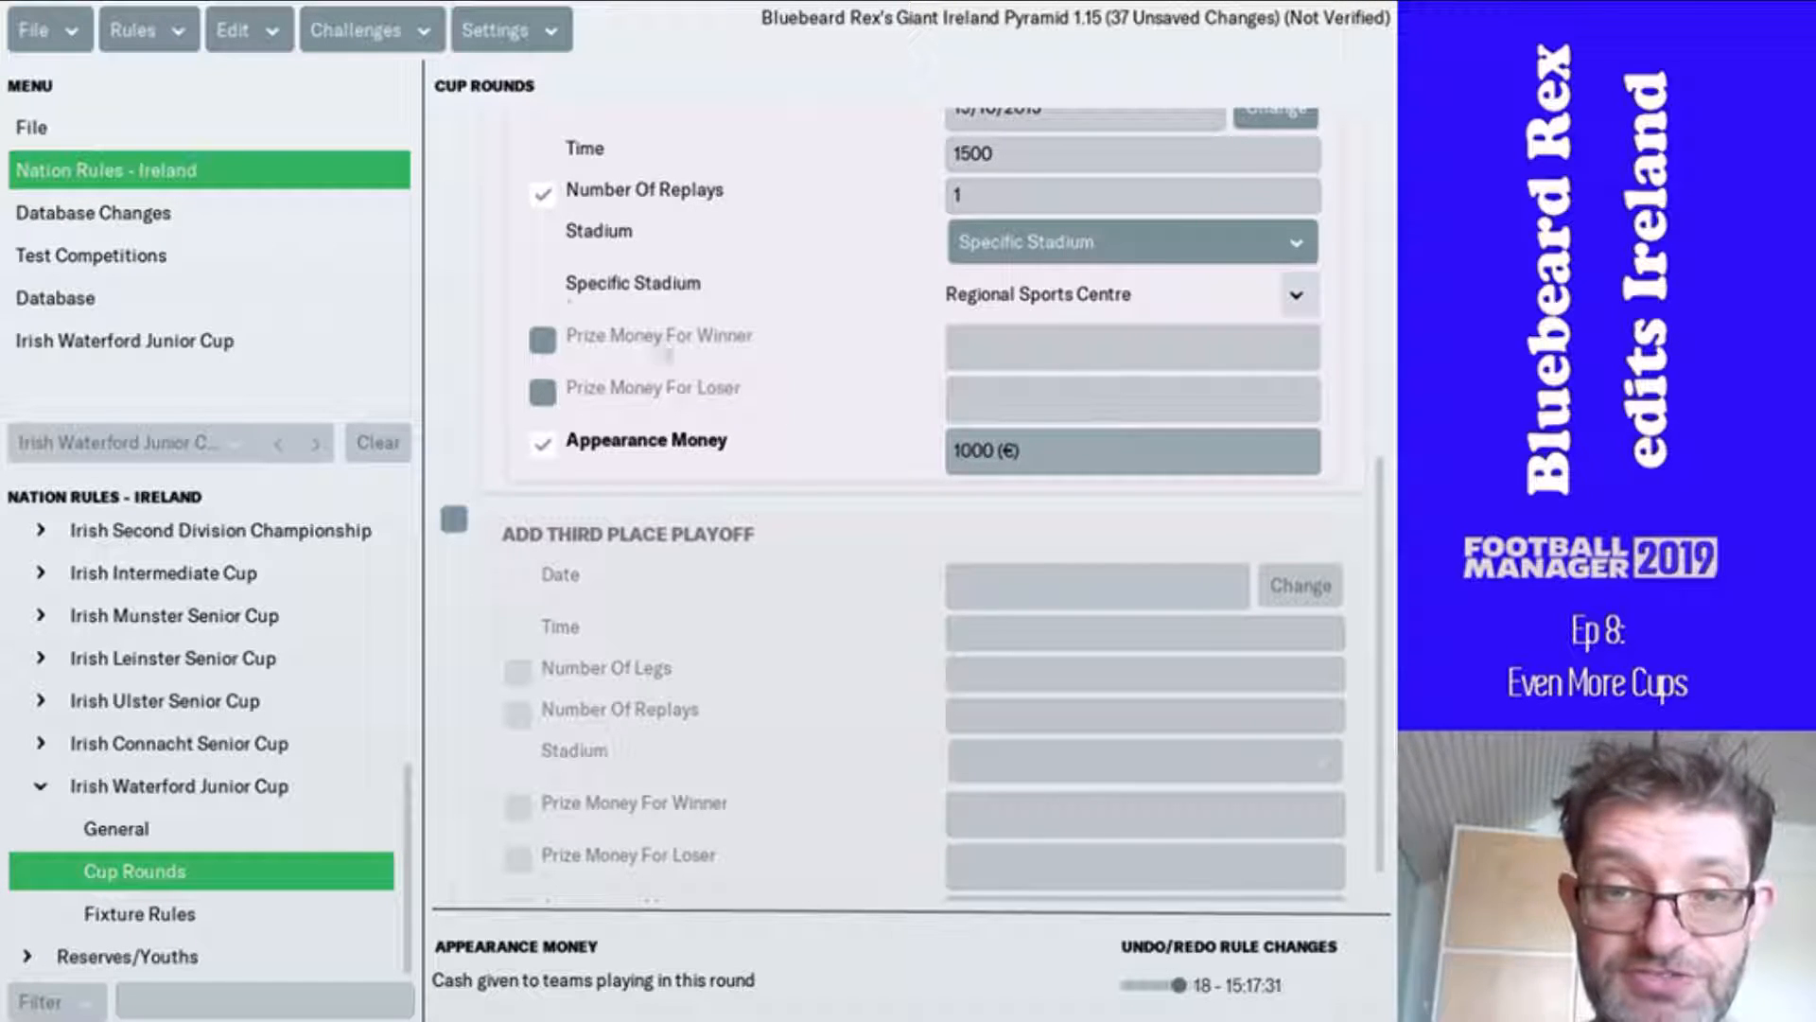
- Enable prize money for the final's winner, set it to €2,500, and leave the loser's prize money disabled
left_click(542, 341)
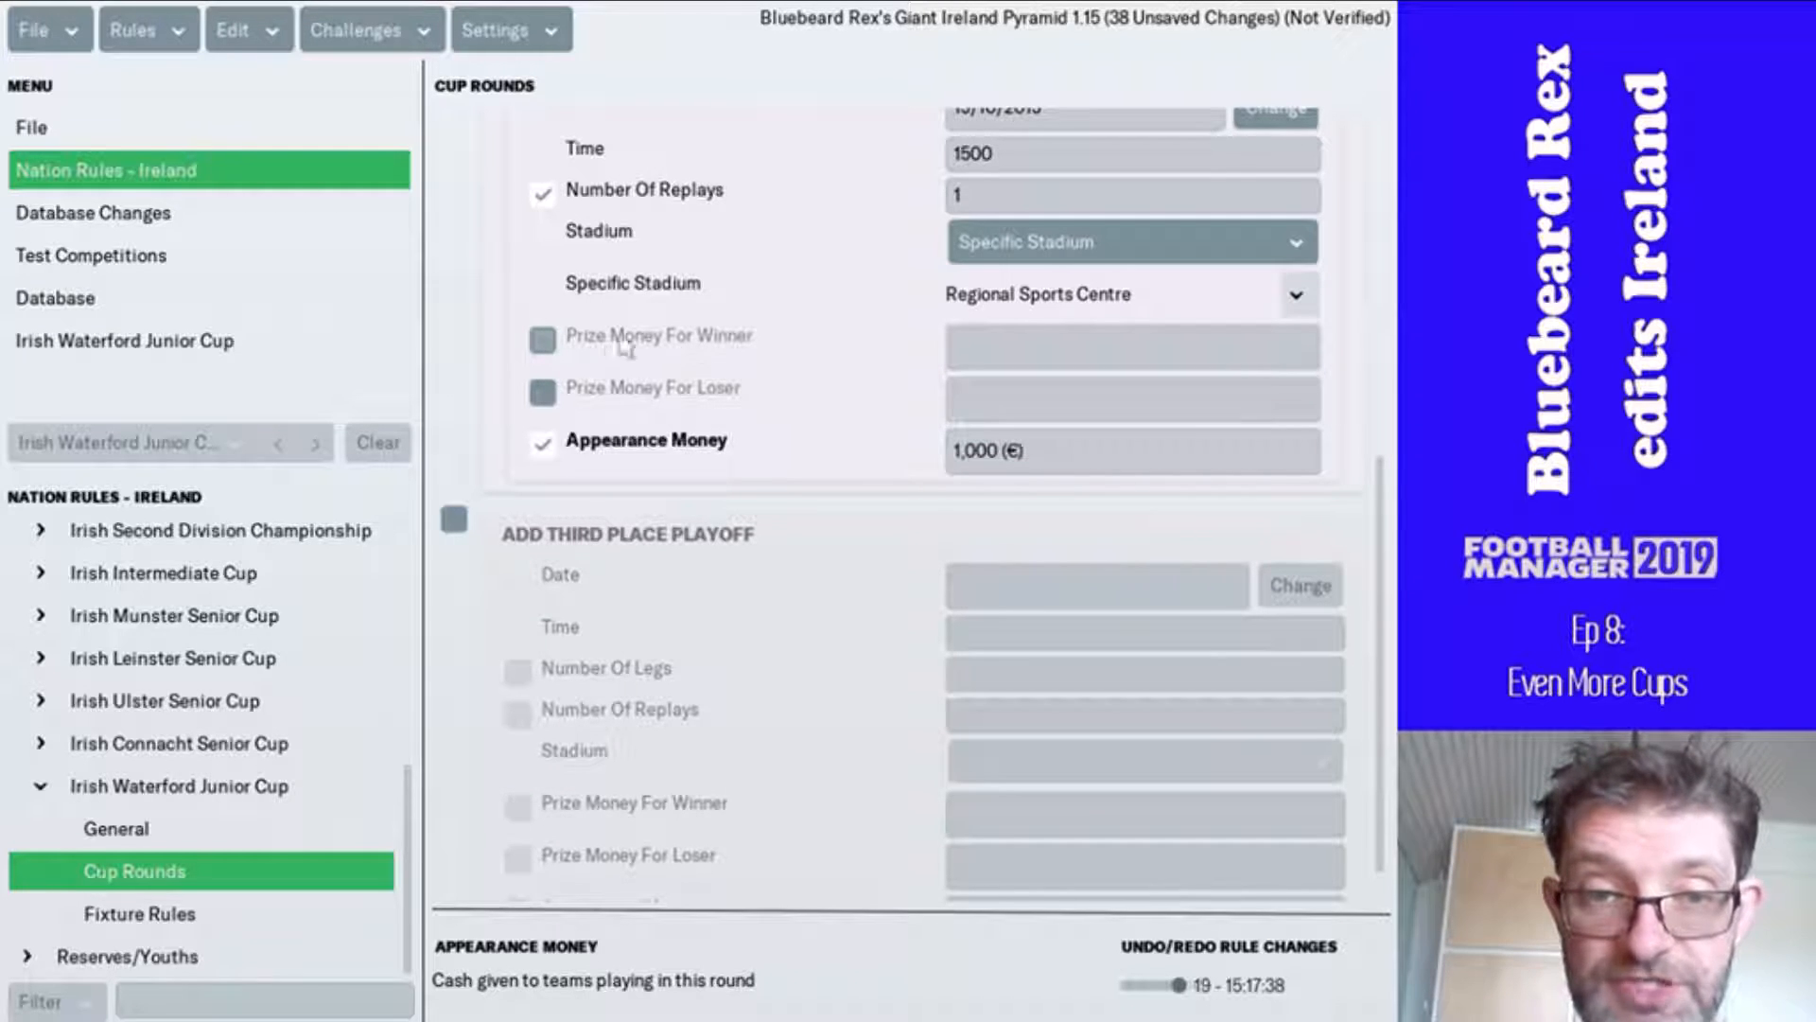
left_click(542, 341)
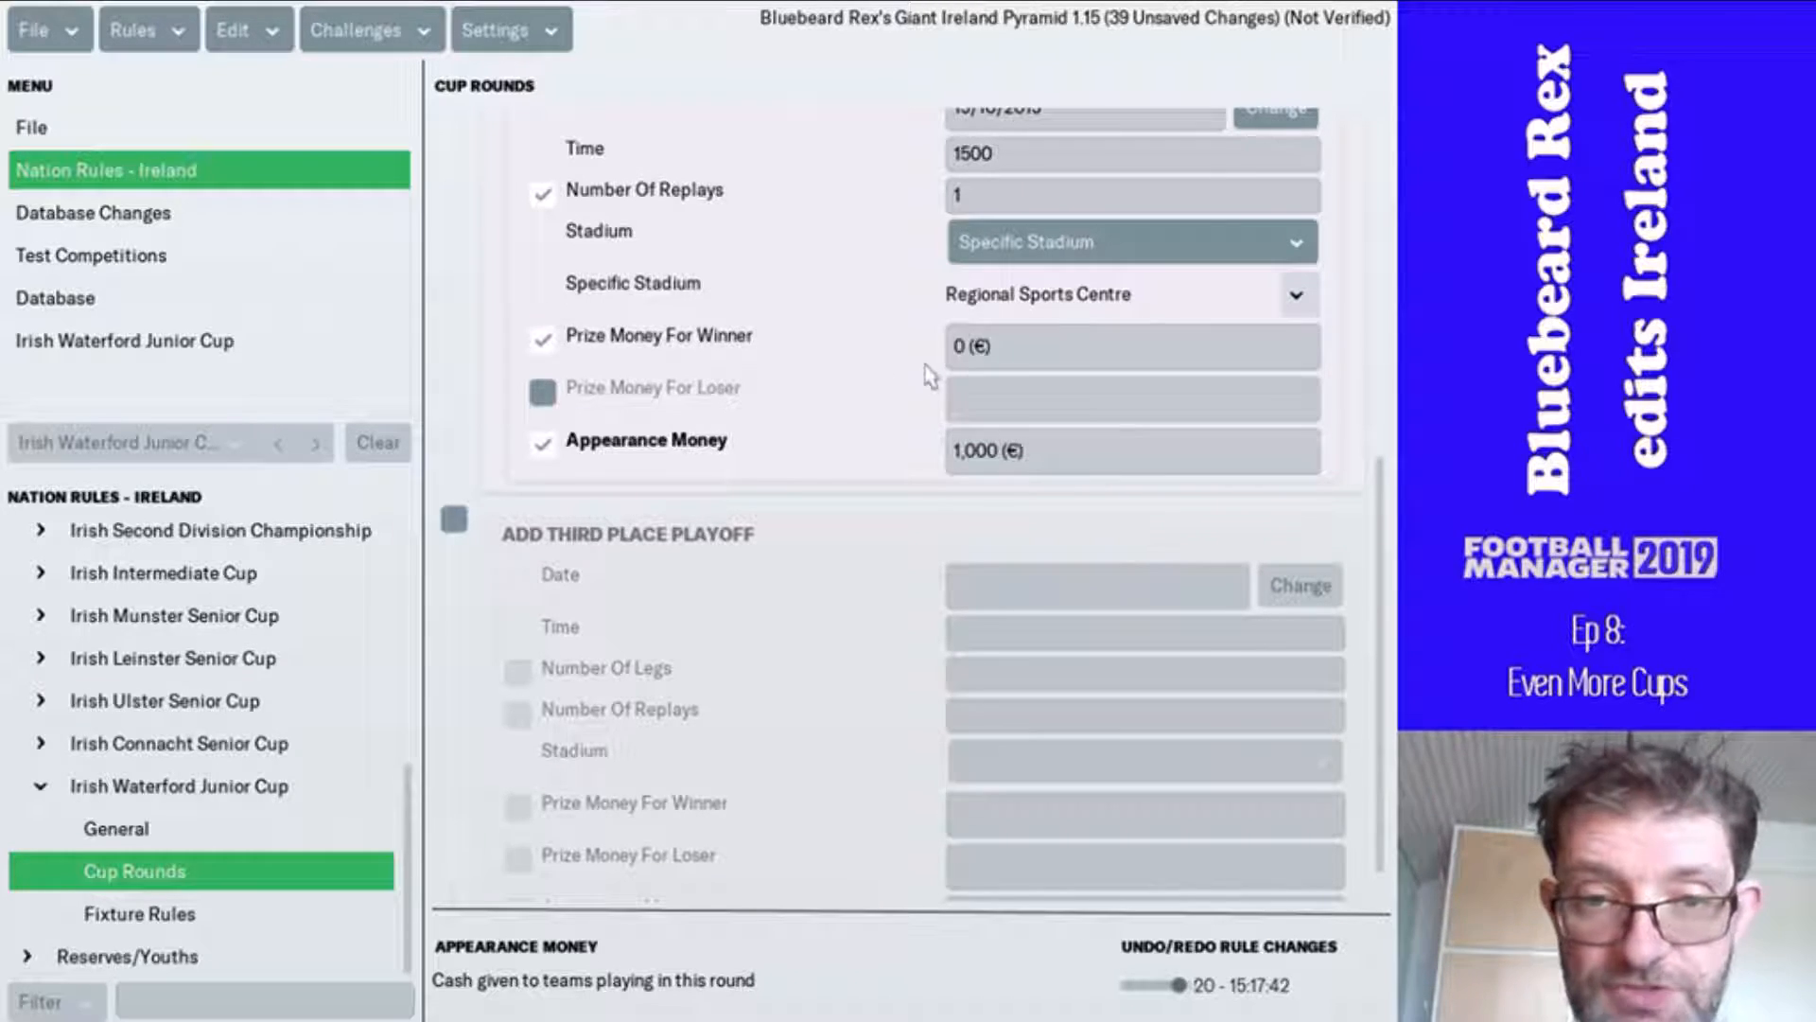
left_click(956, 346)
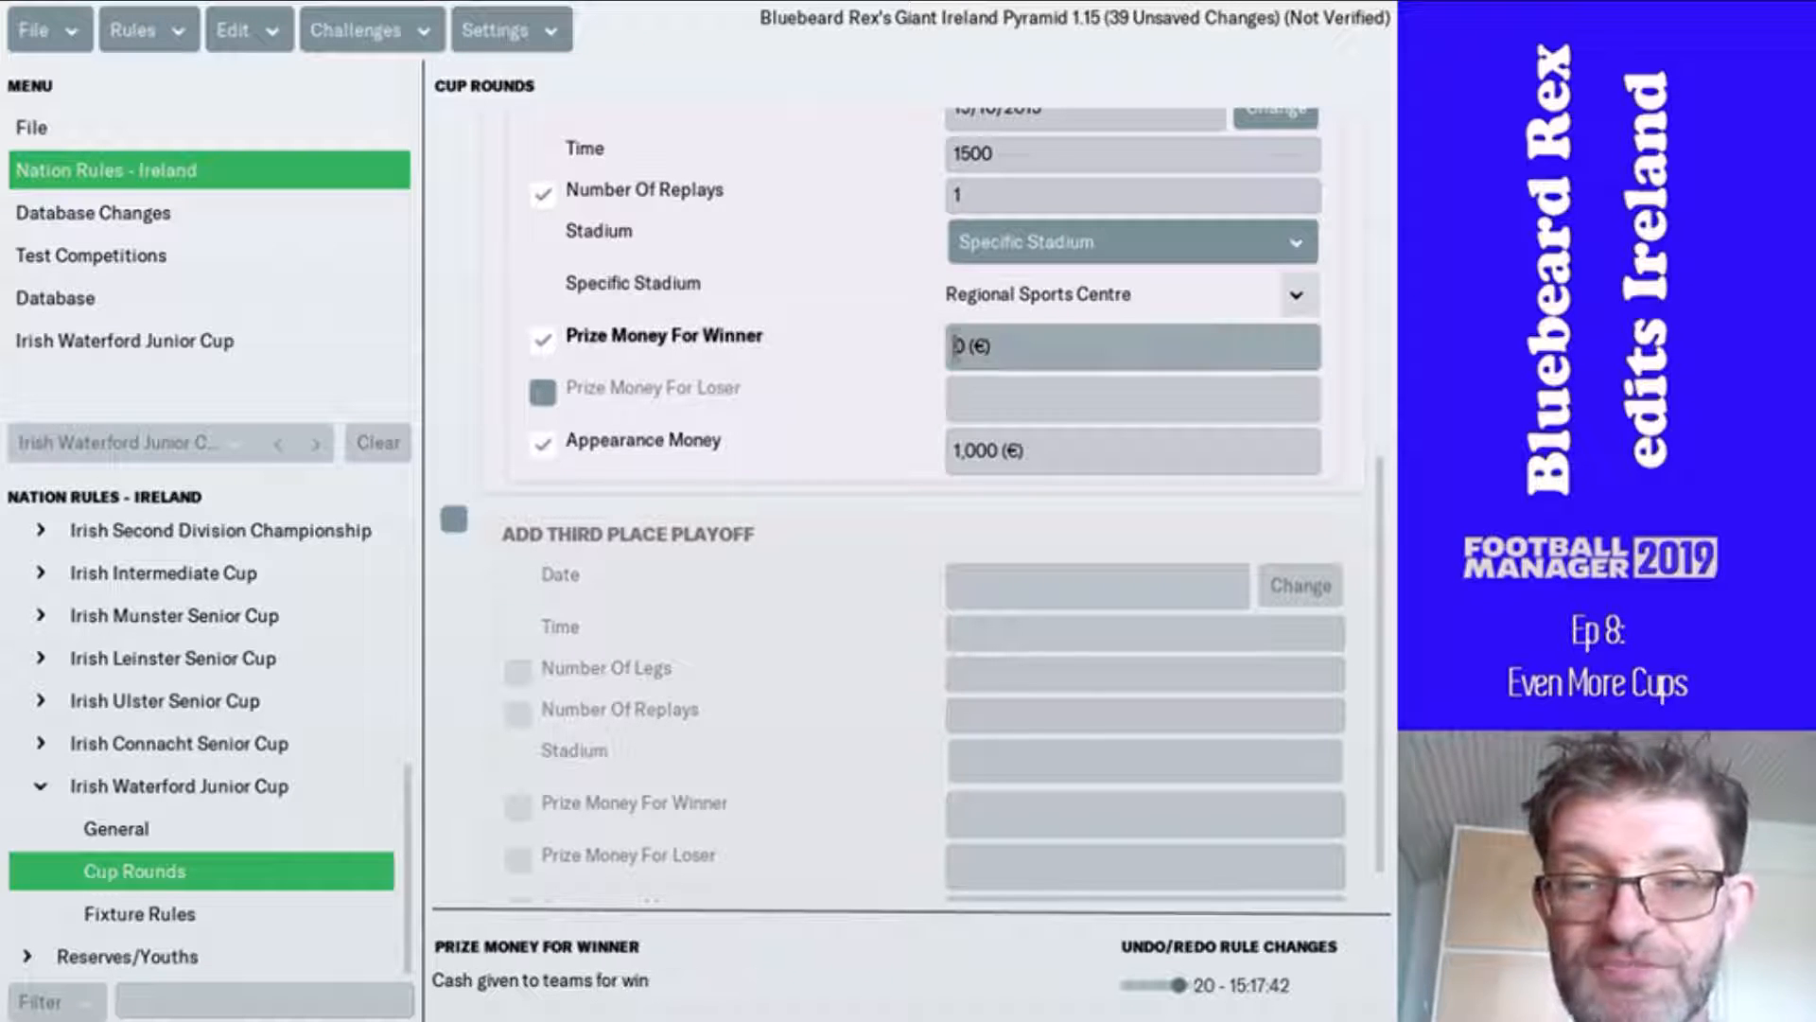
type("2500")
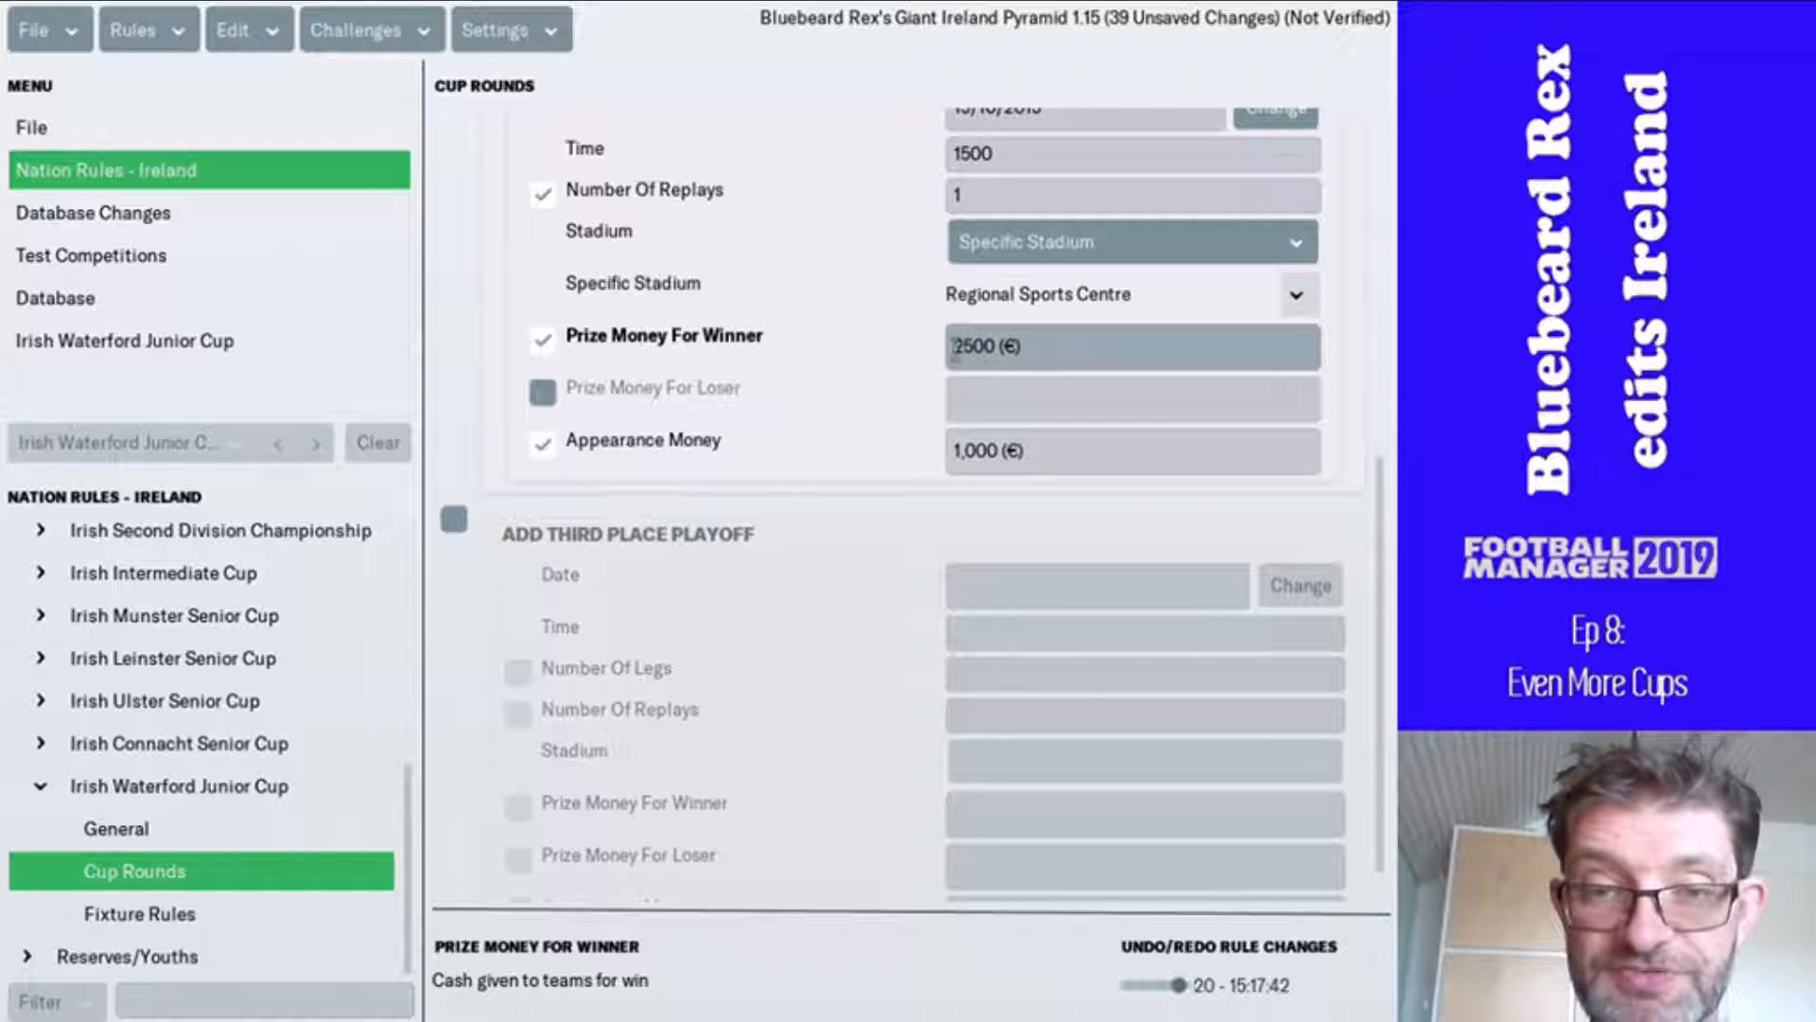
key("BackSpace")
type("1")
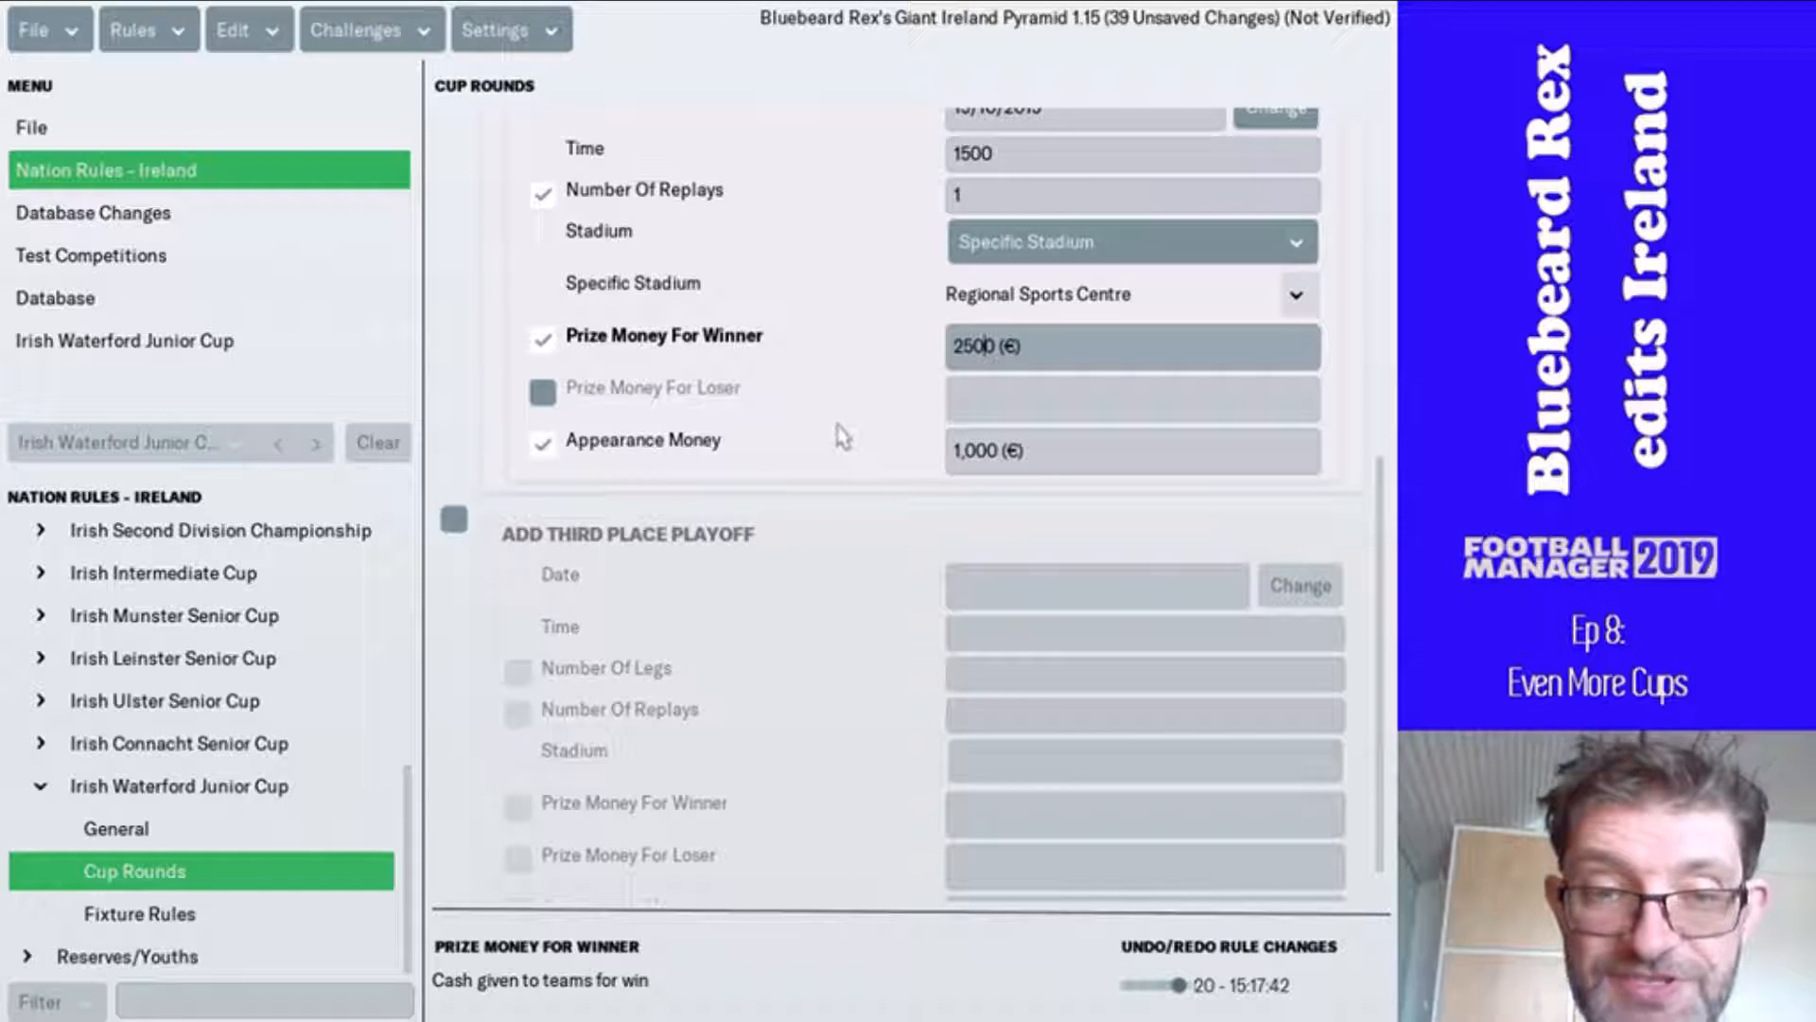
key("Return")
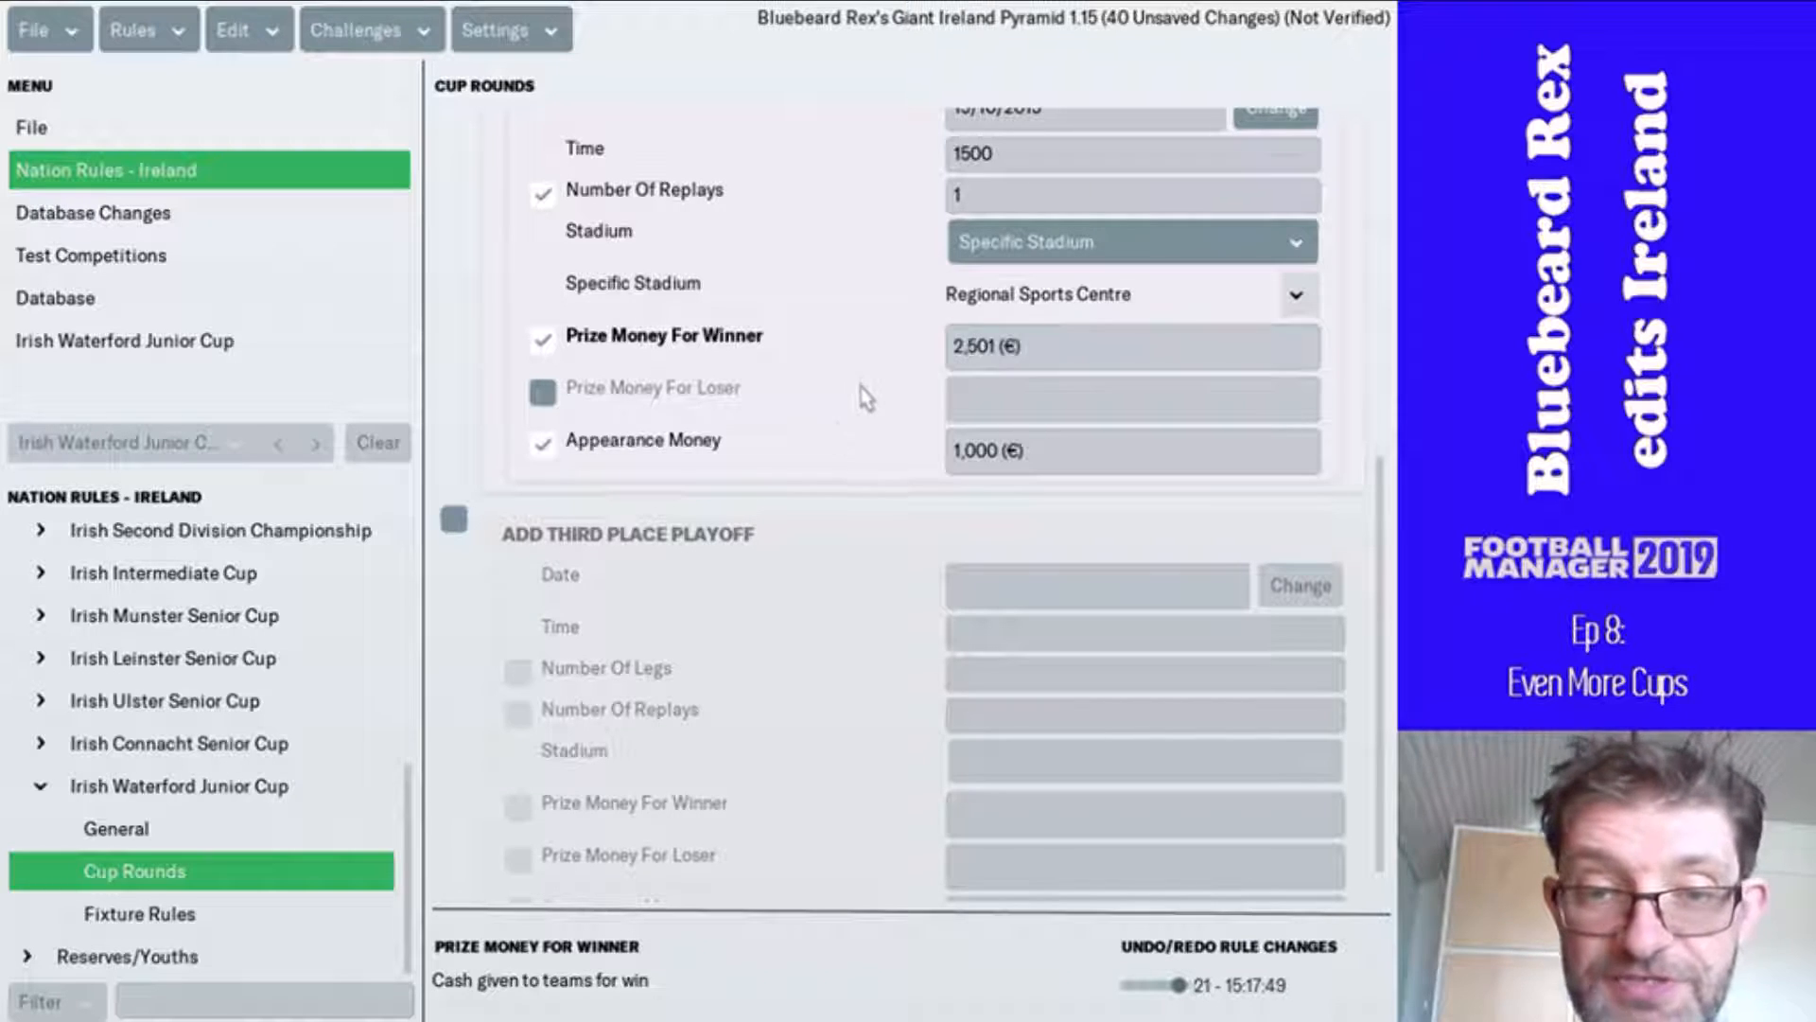
left_click(544, 392)
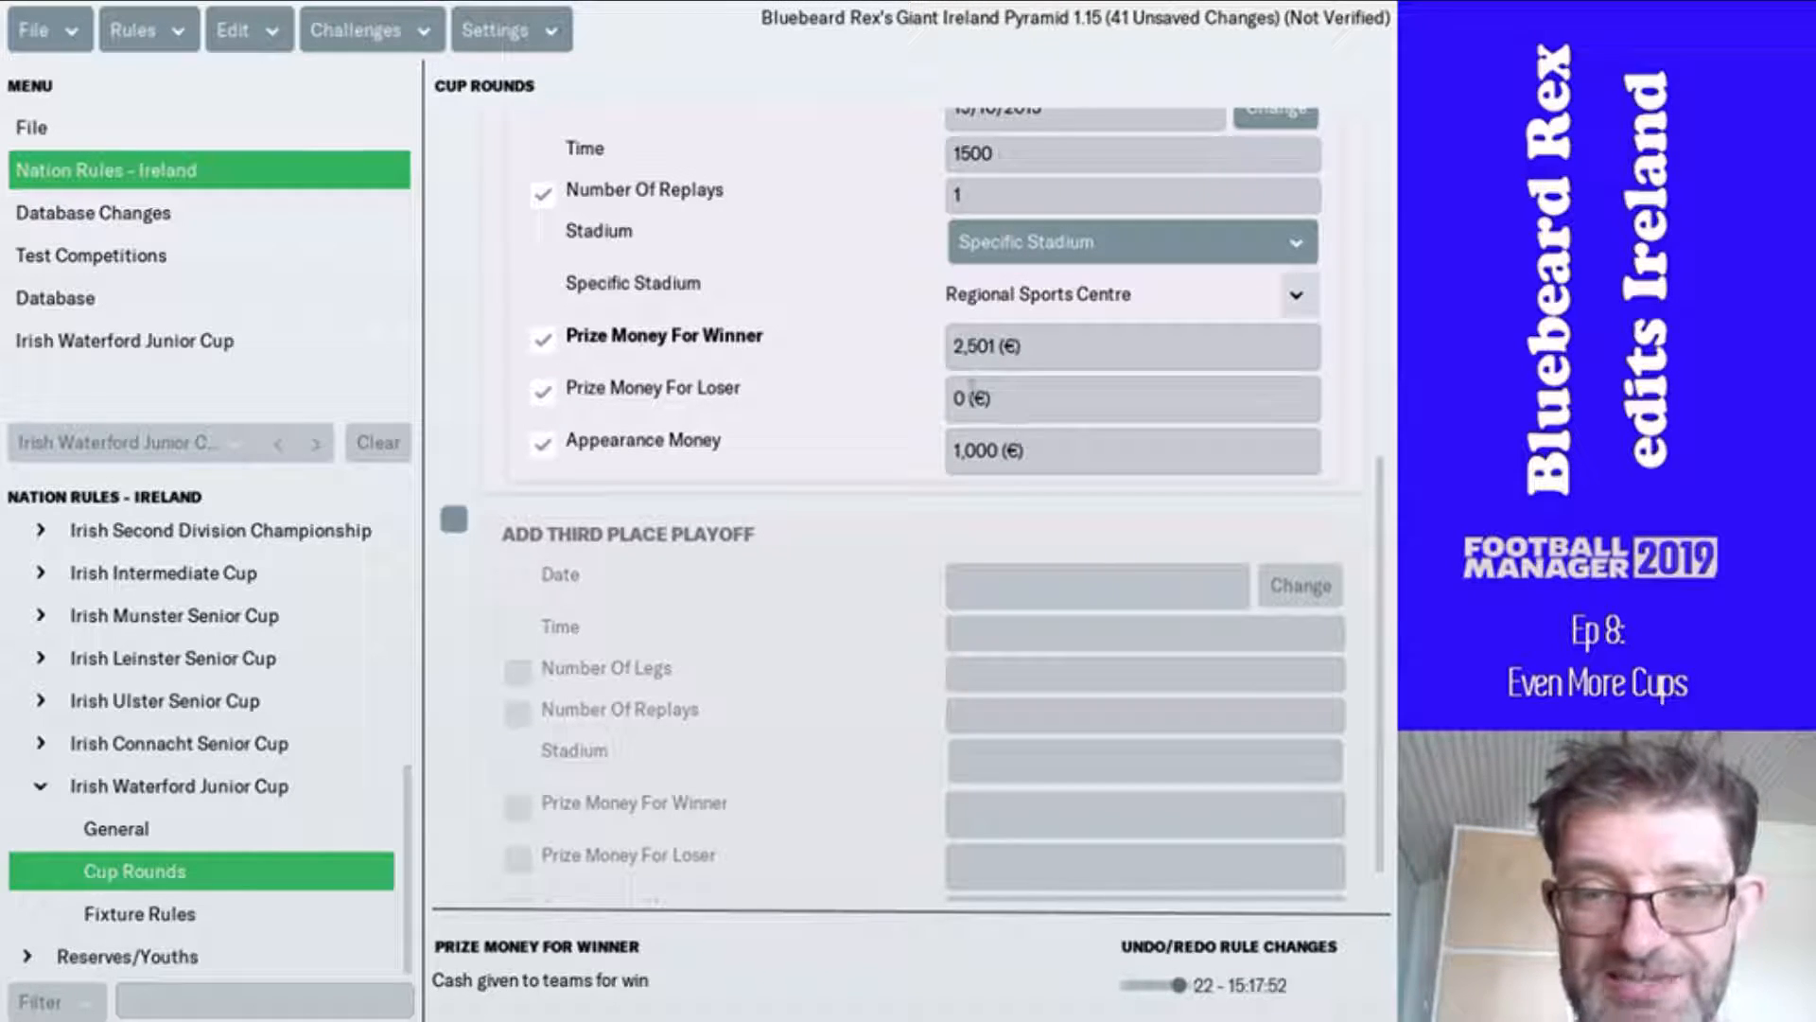
left_click(544, 393)
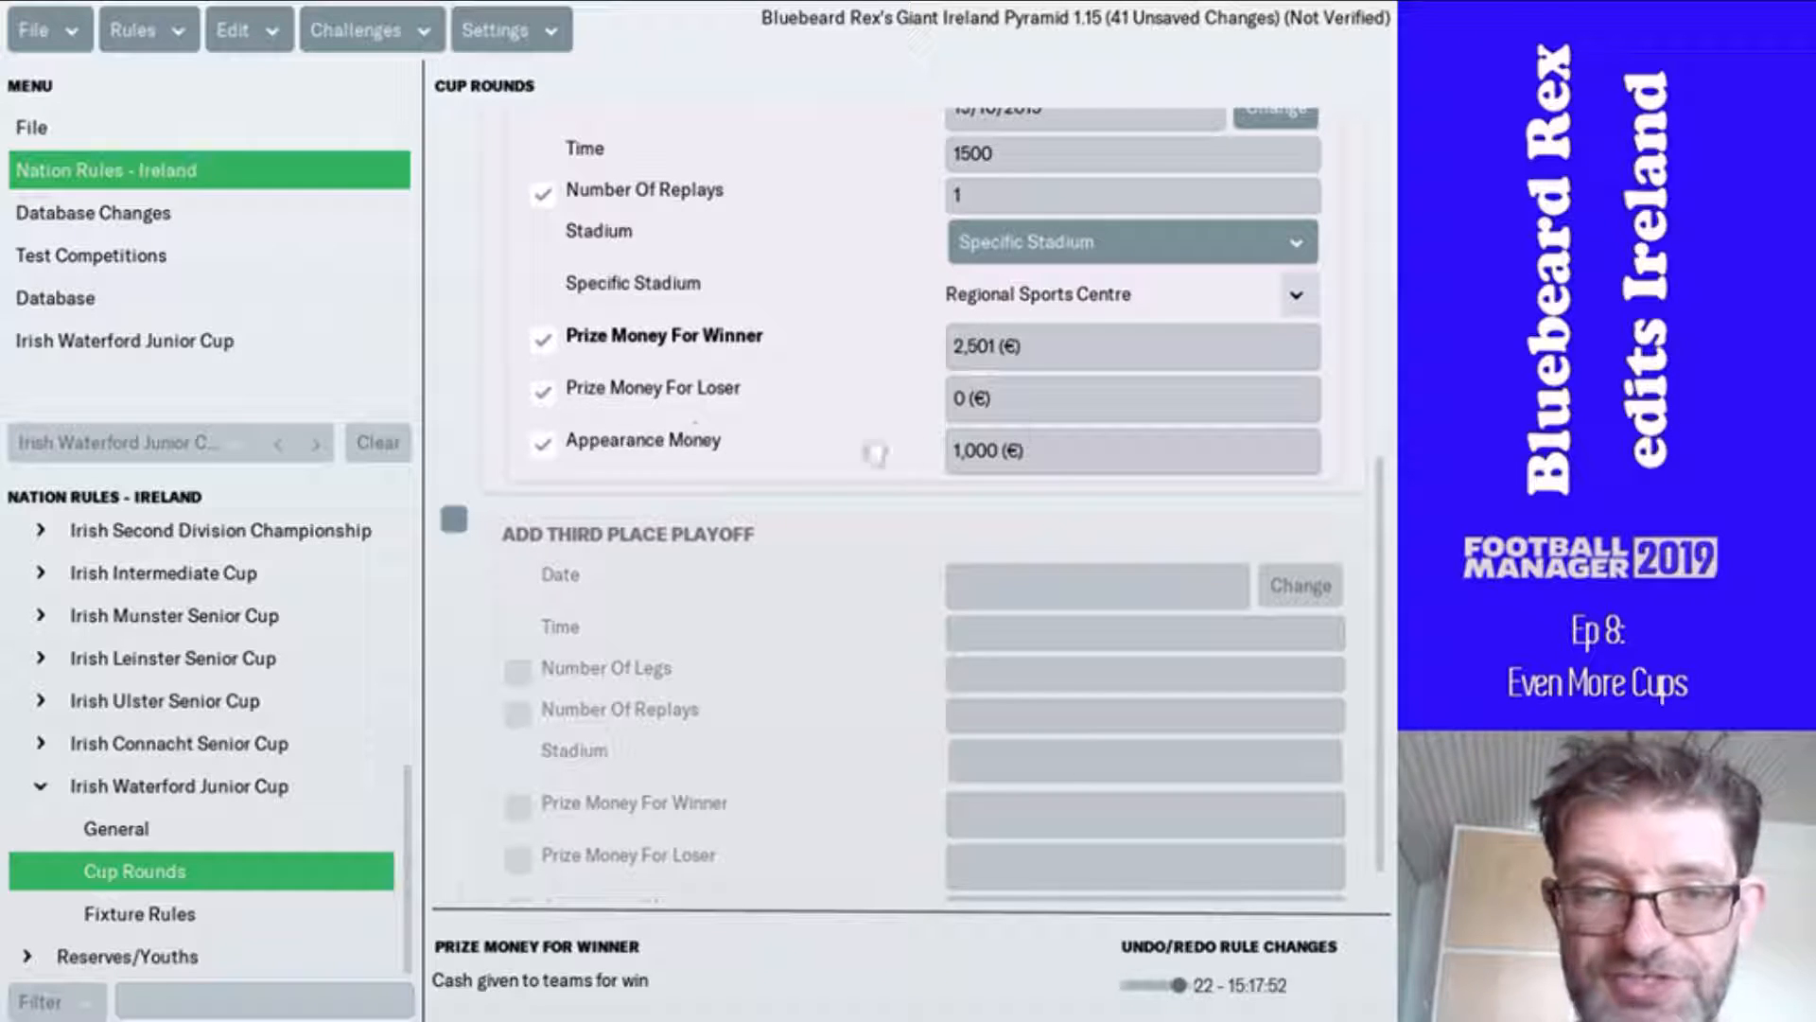
- Enable prize money for the winner in the 2-match round dated 18/9/2019 and set it to €750
scroll(854, 412, "up", 6)
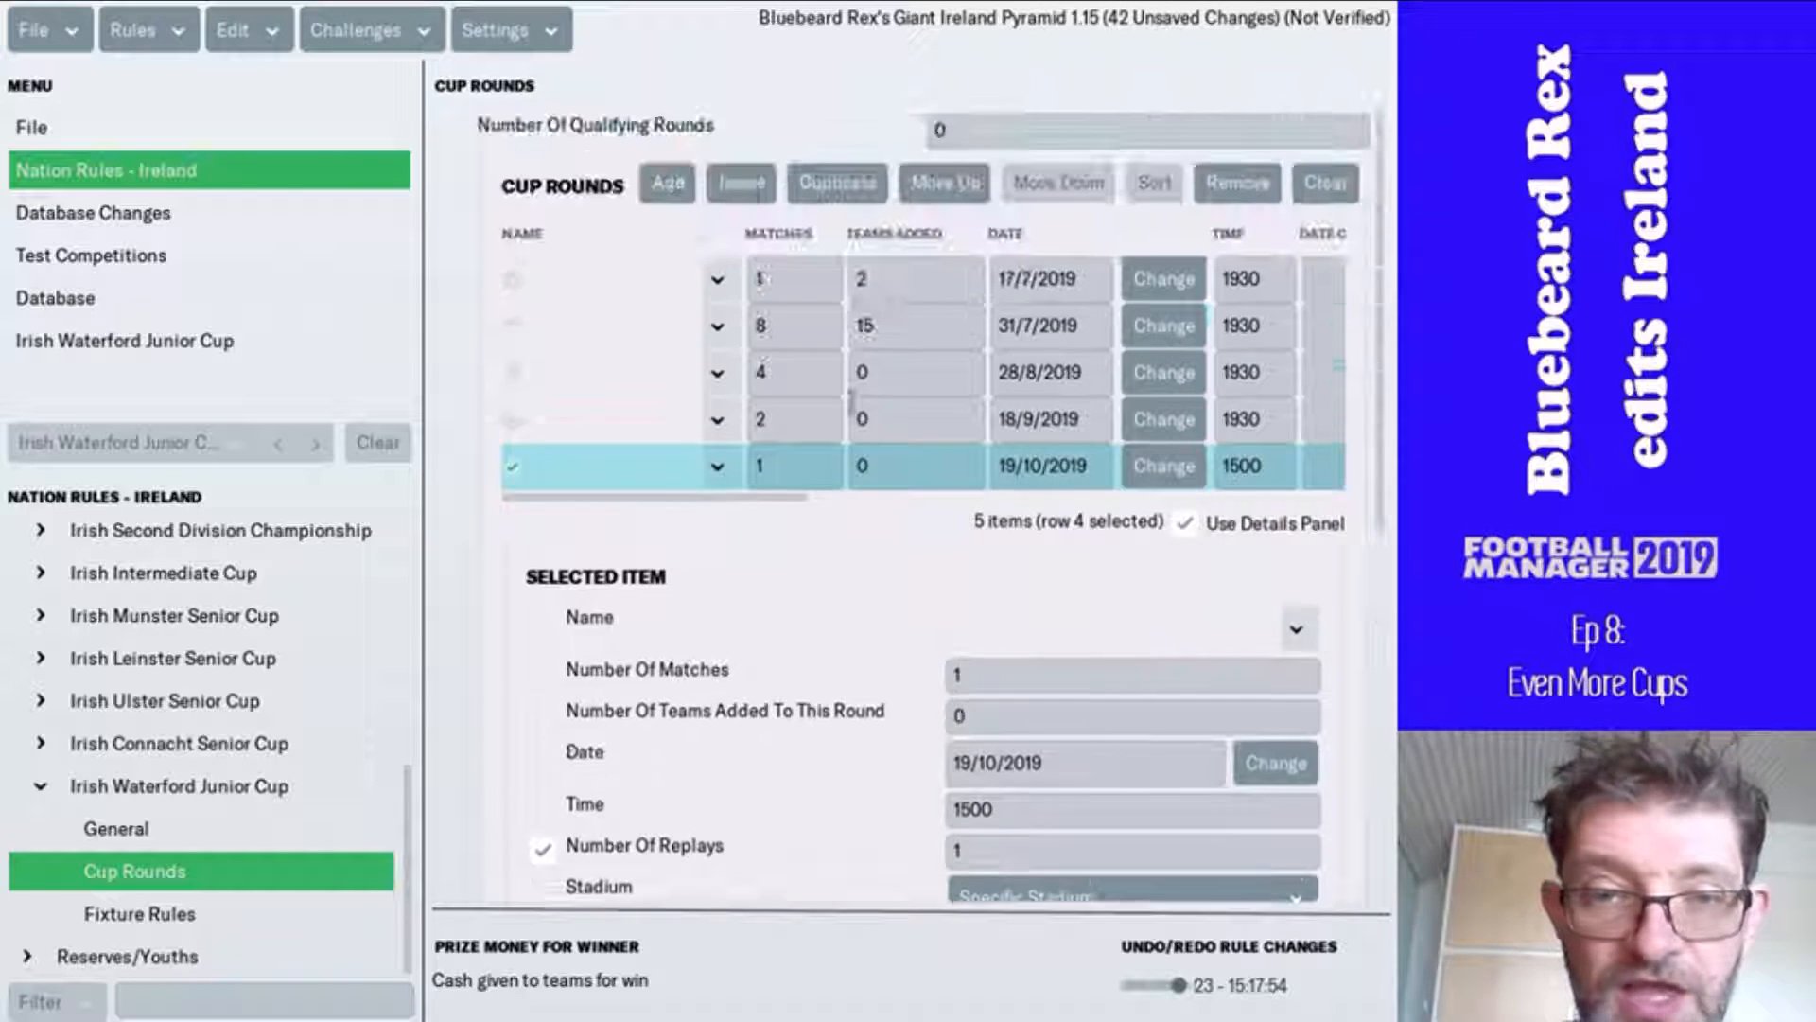
left_click(632, 422)
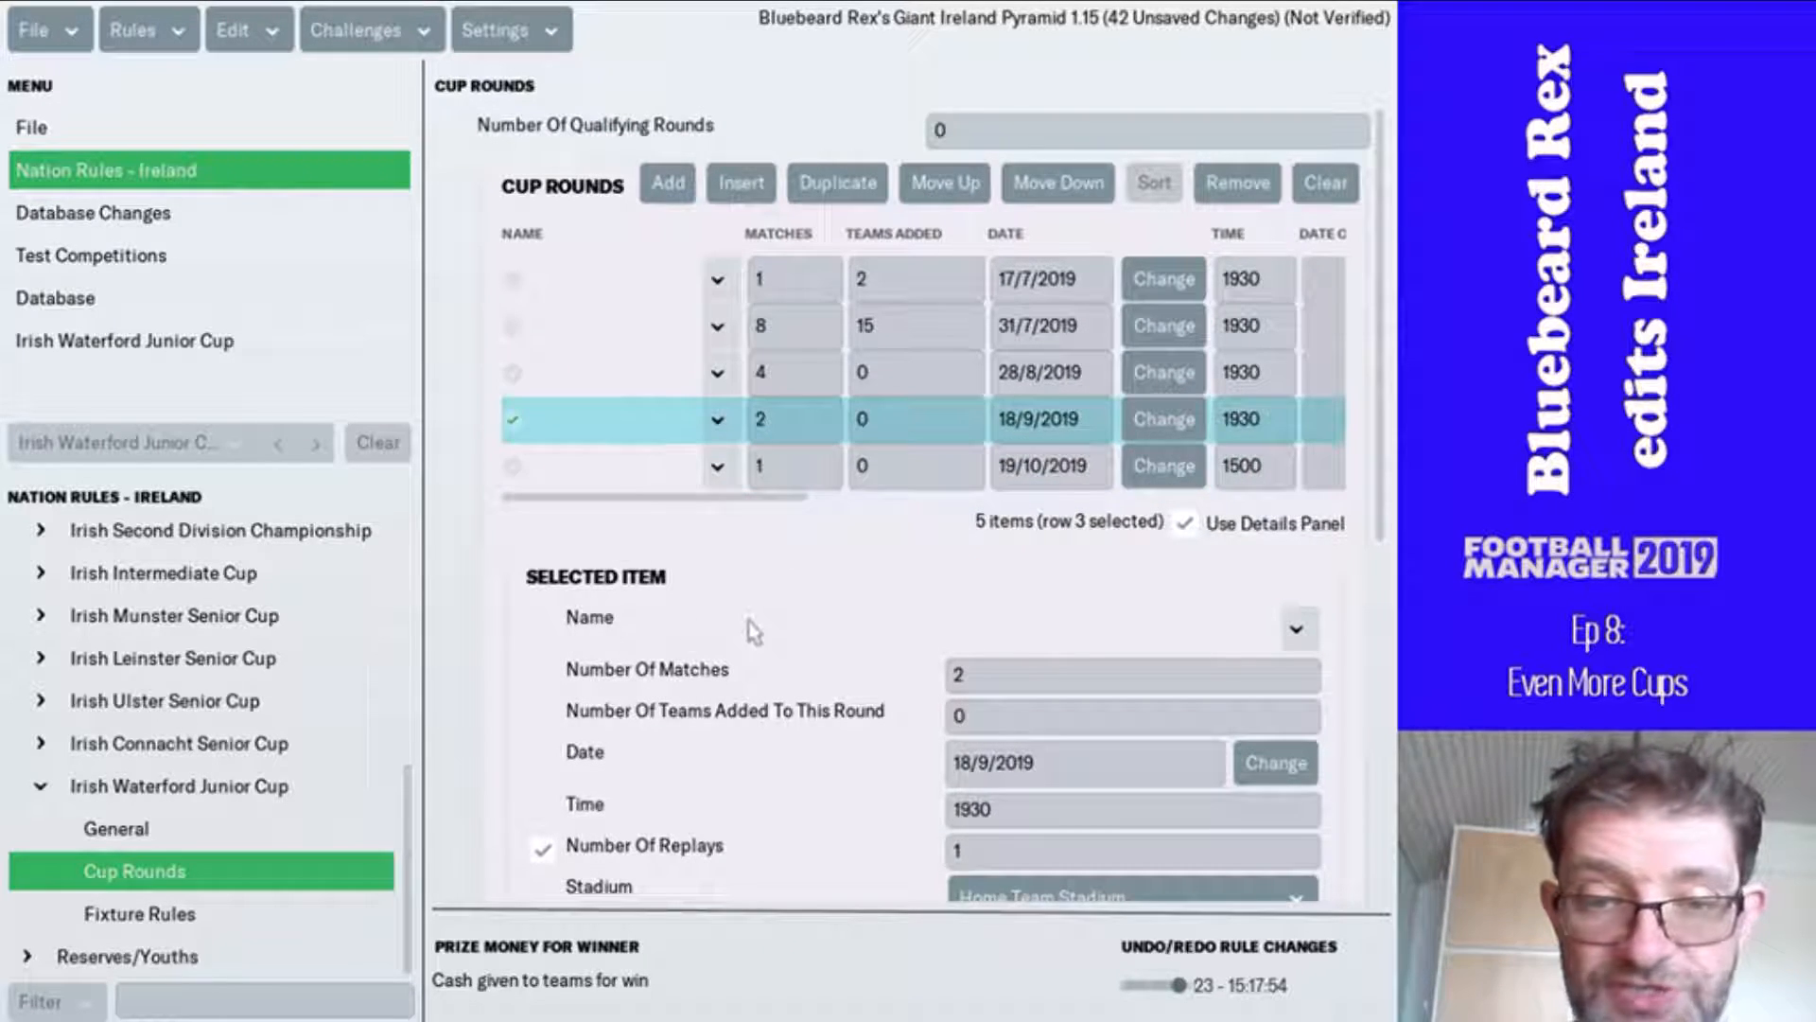
scroll(752, 643, "down", 5)
scroll(750, 667, "up", 2)
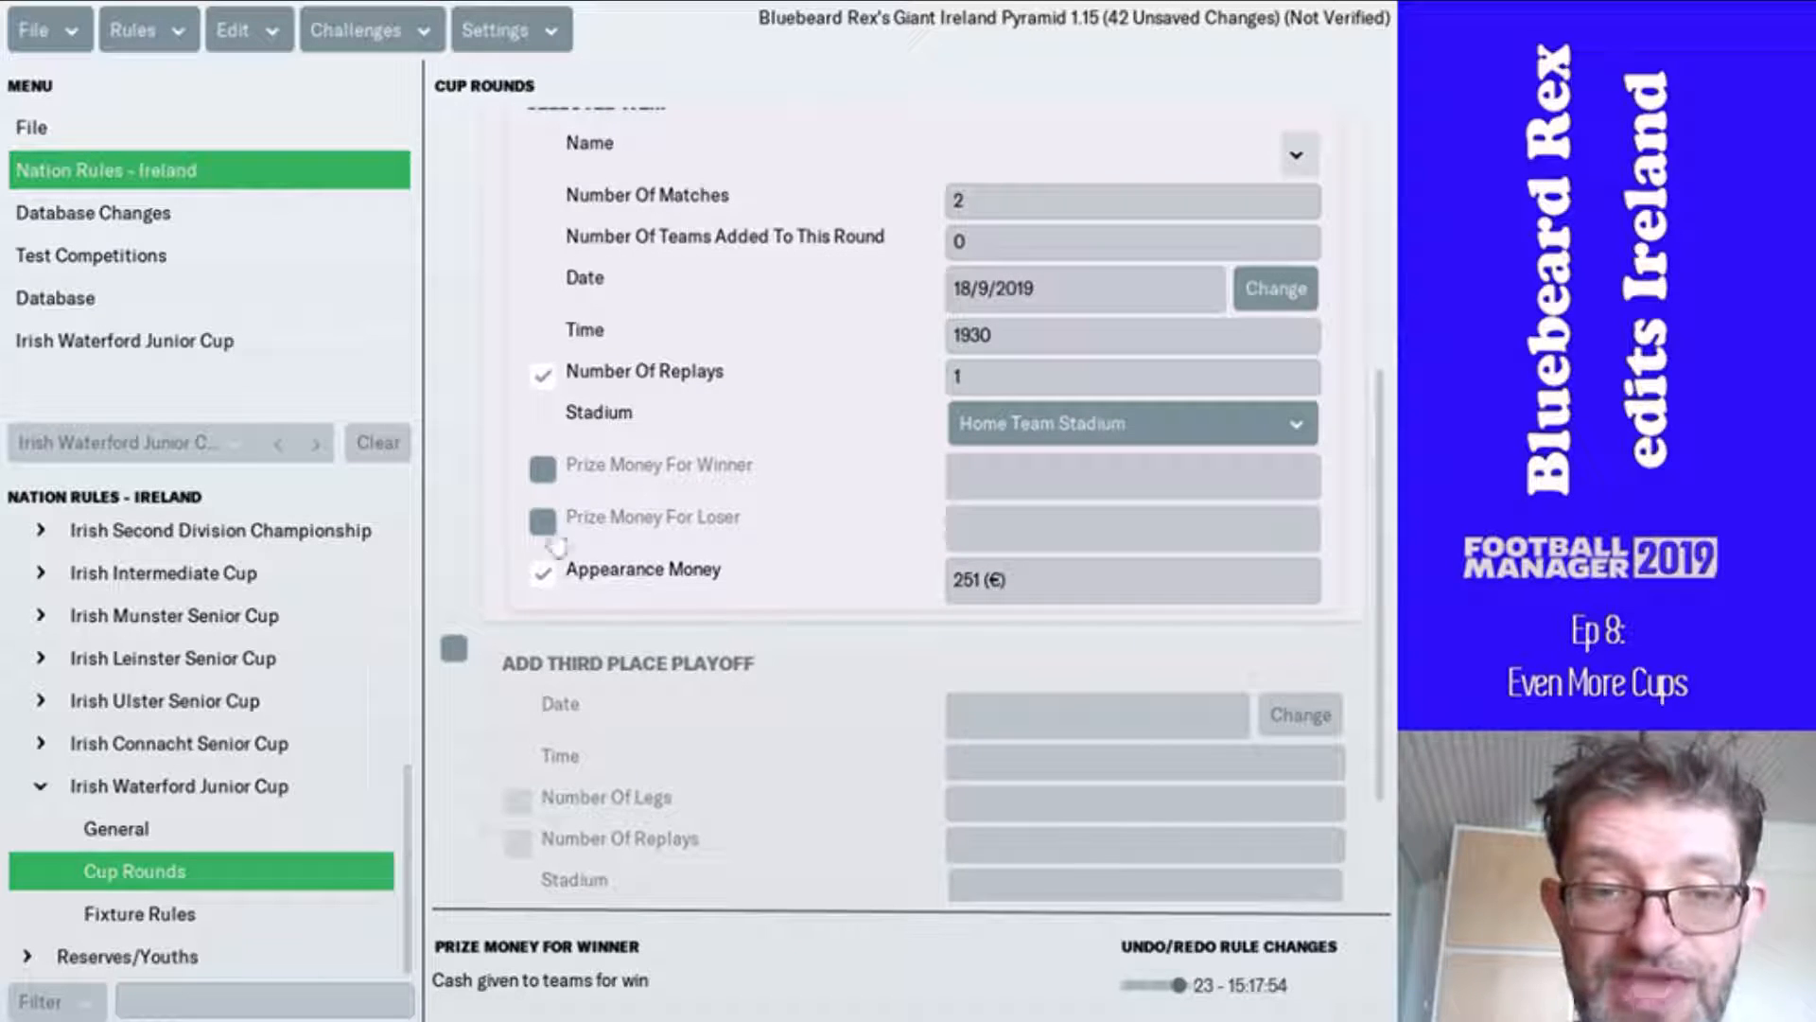
left_click(662, 465)
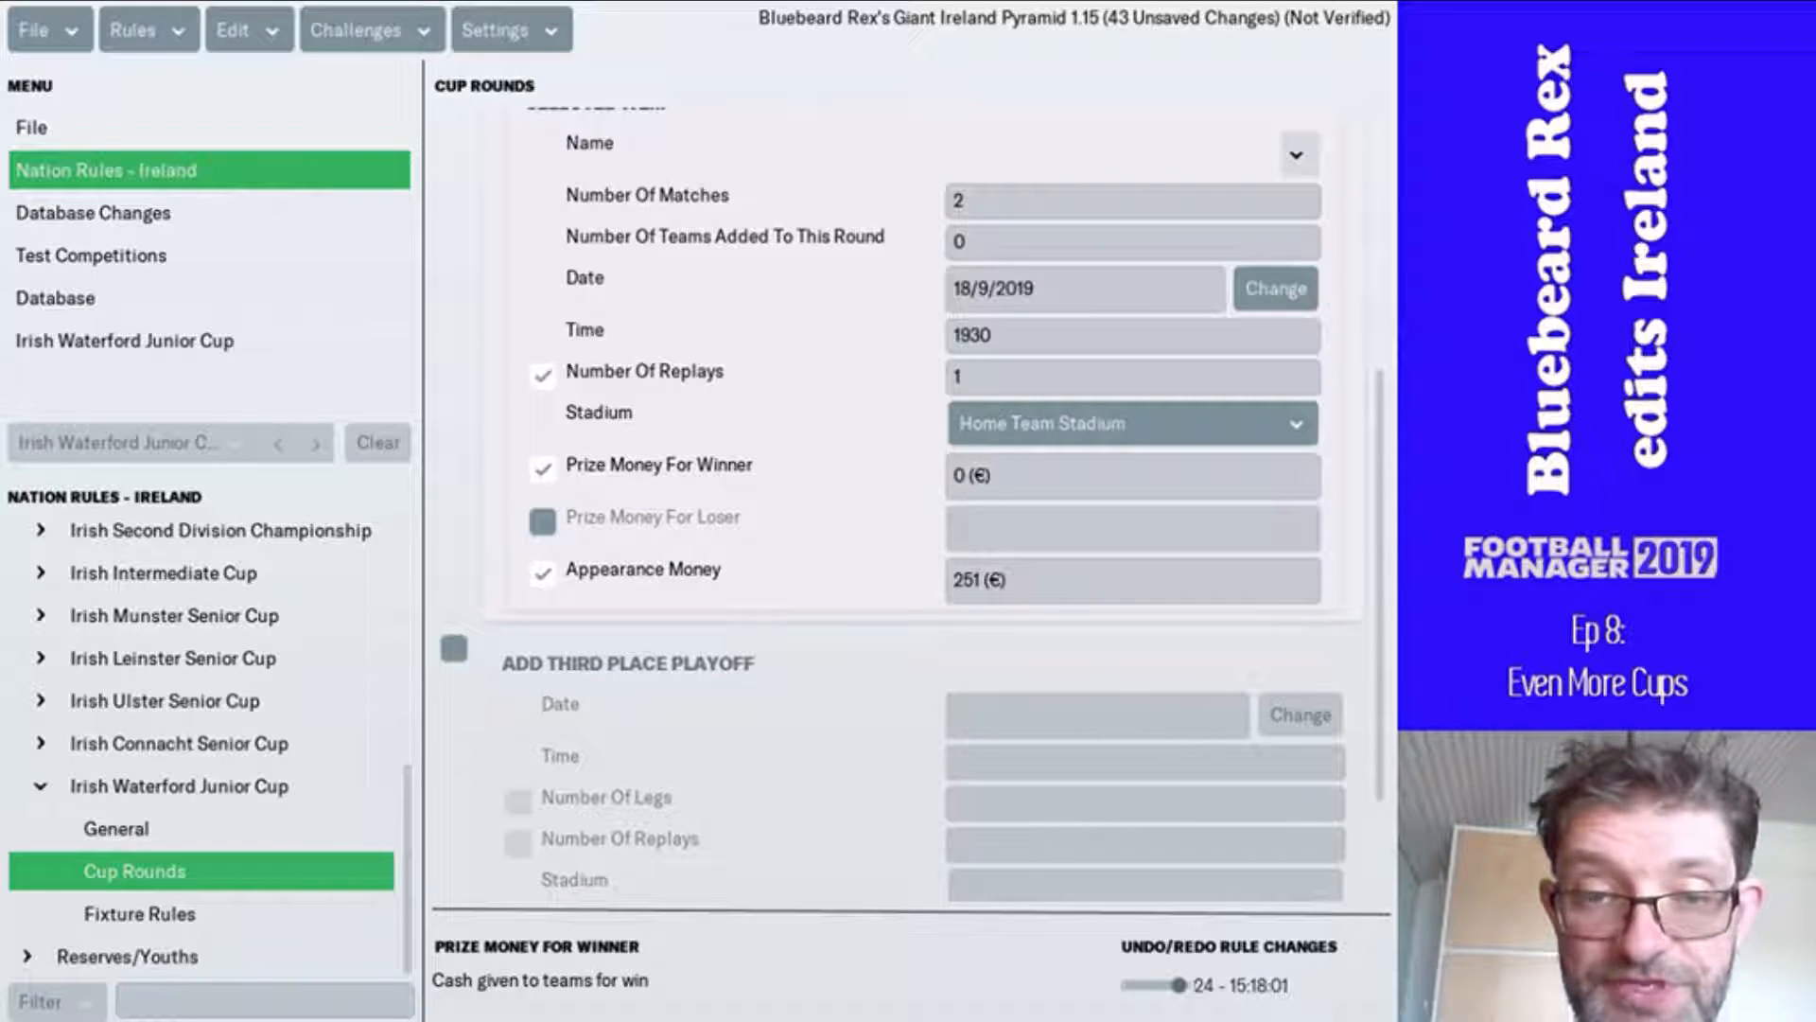
left_click(959, 473)
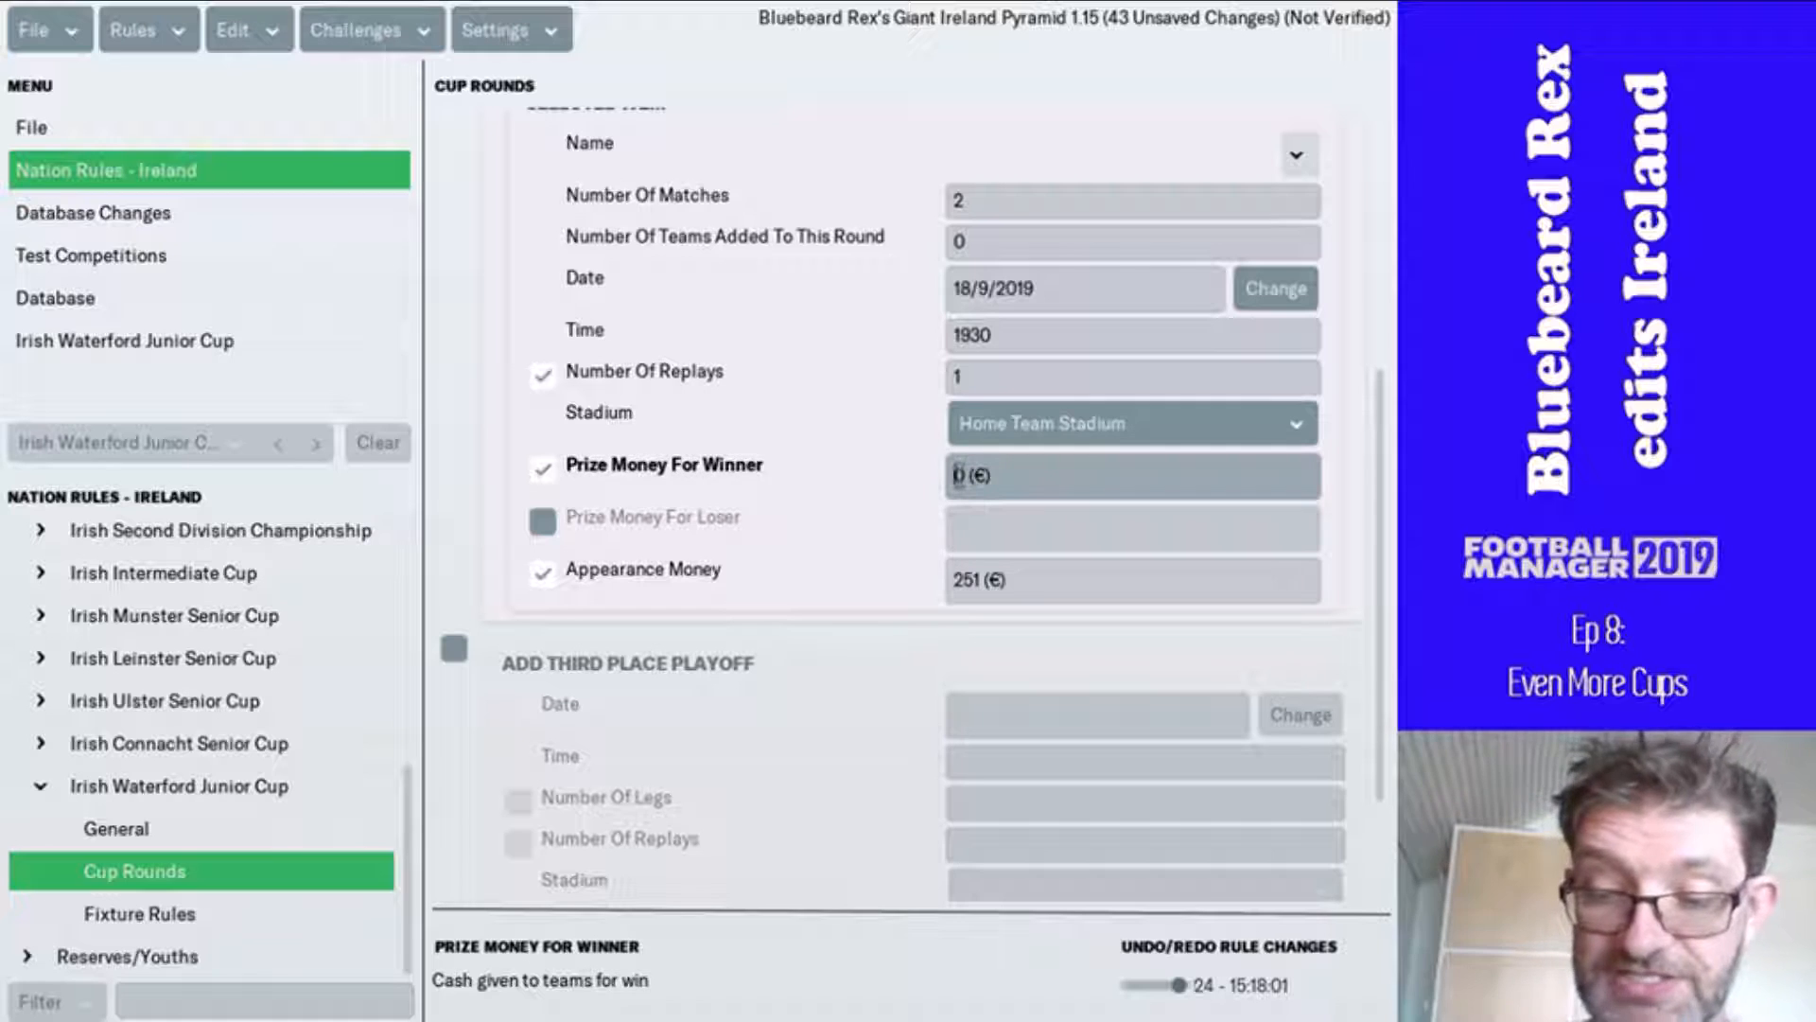
type("750")
- Enable prize money for the winner in the 4-match round dated 28/8/2019 and set it to €500
scroll(719, 397, "up", 5)
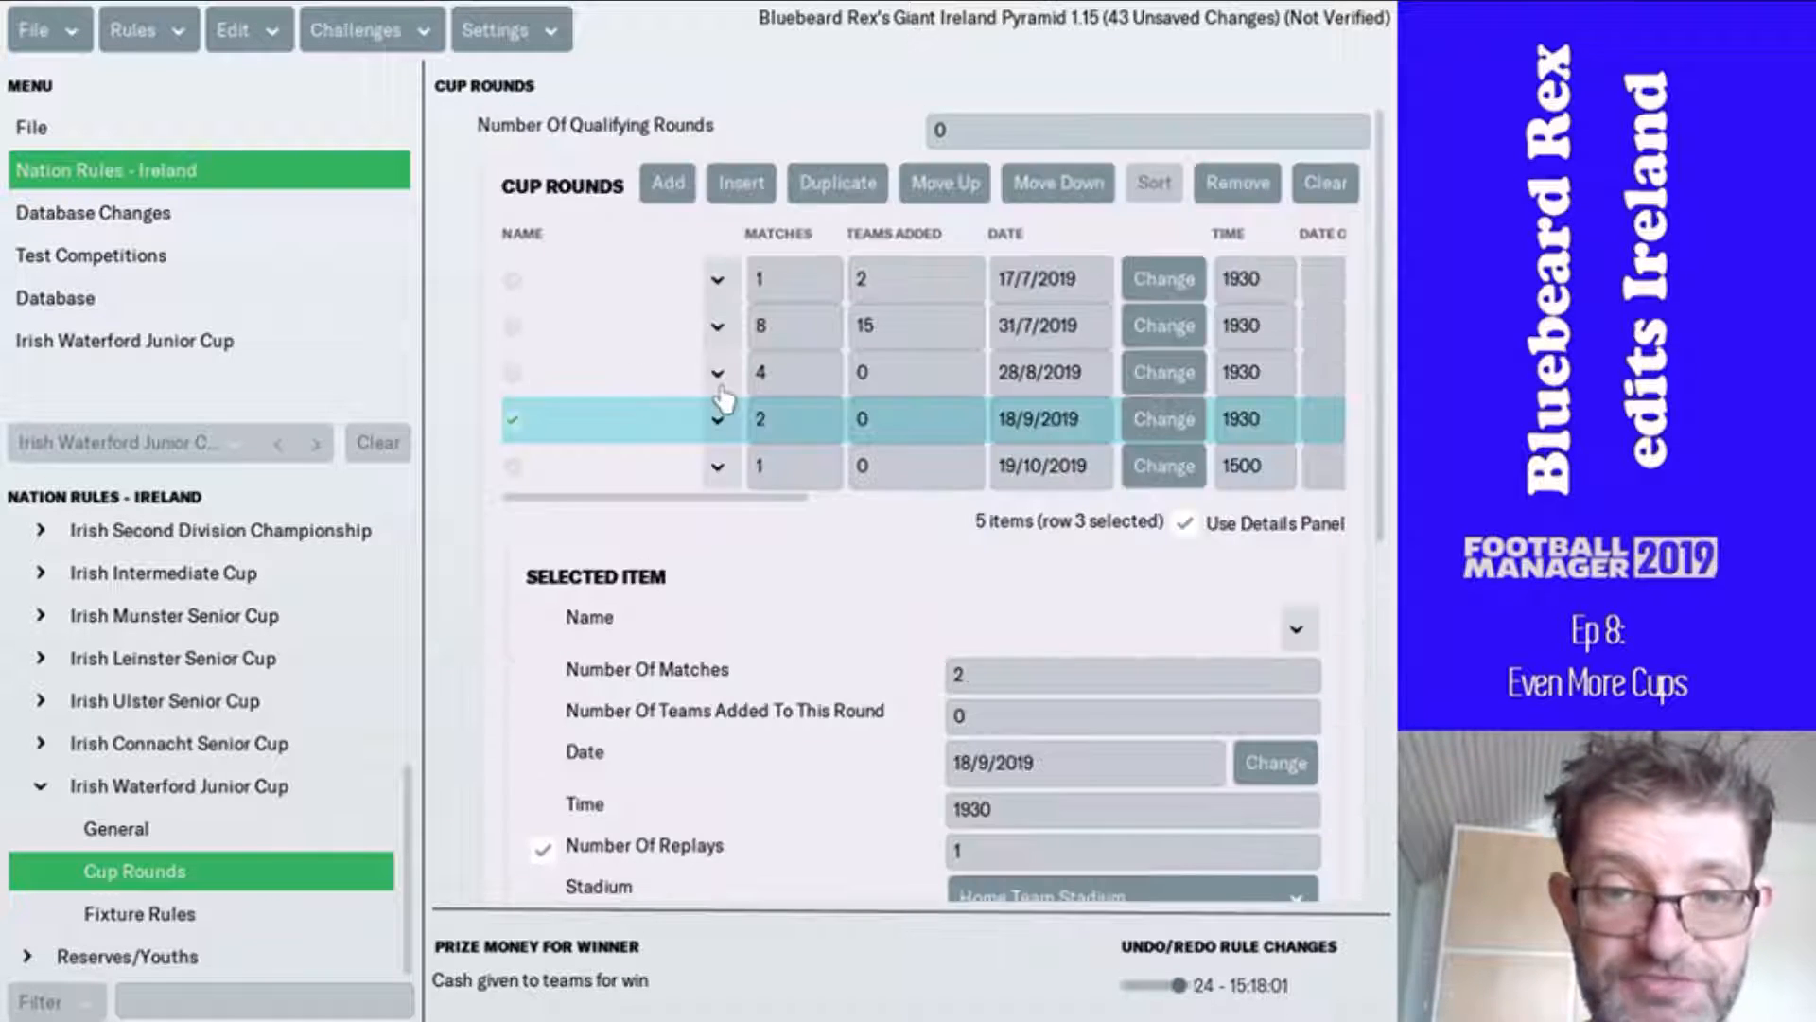
left_click(558, 378)
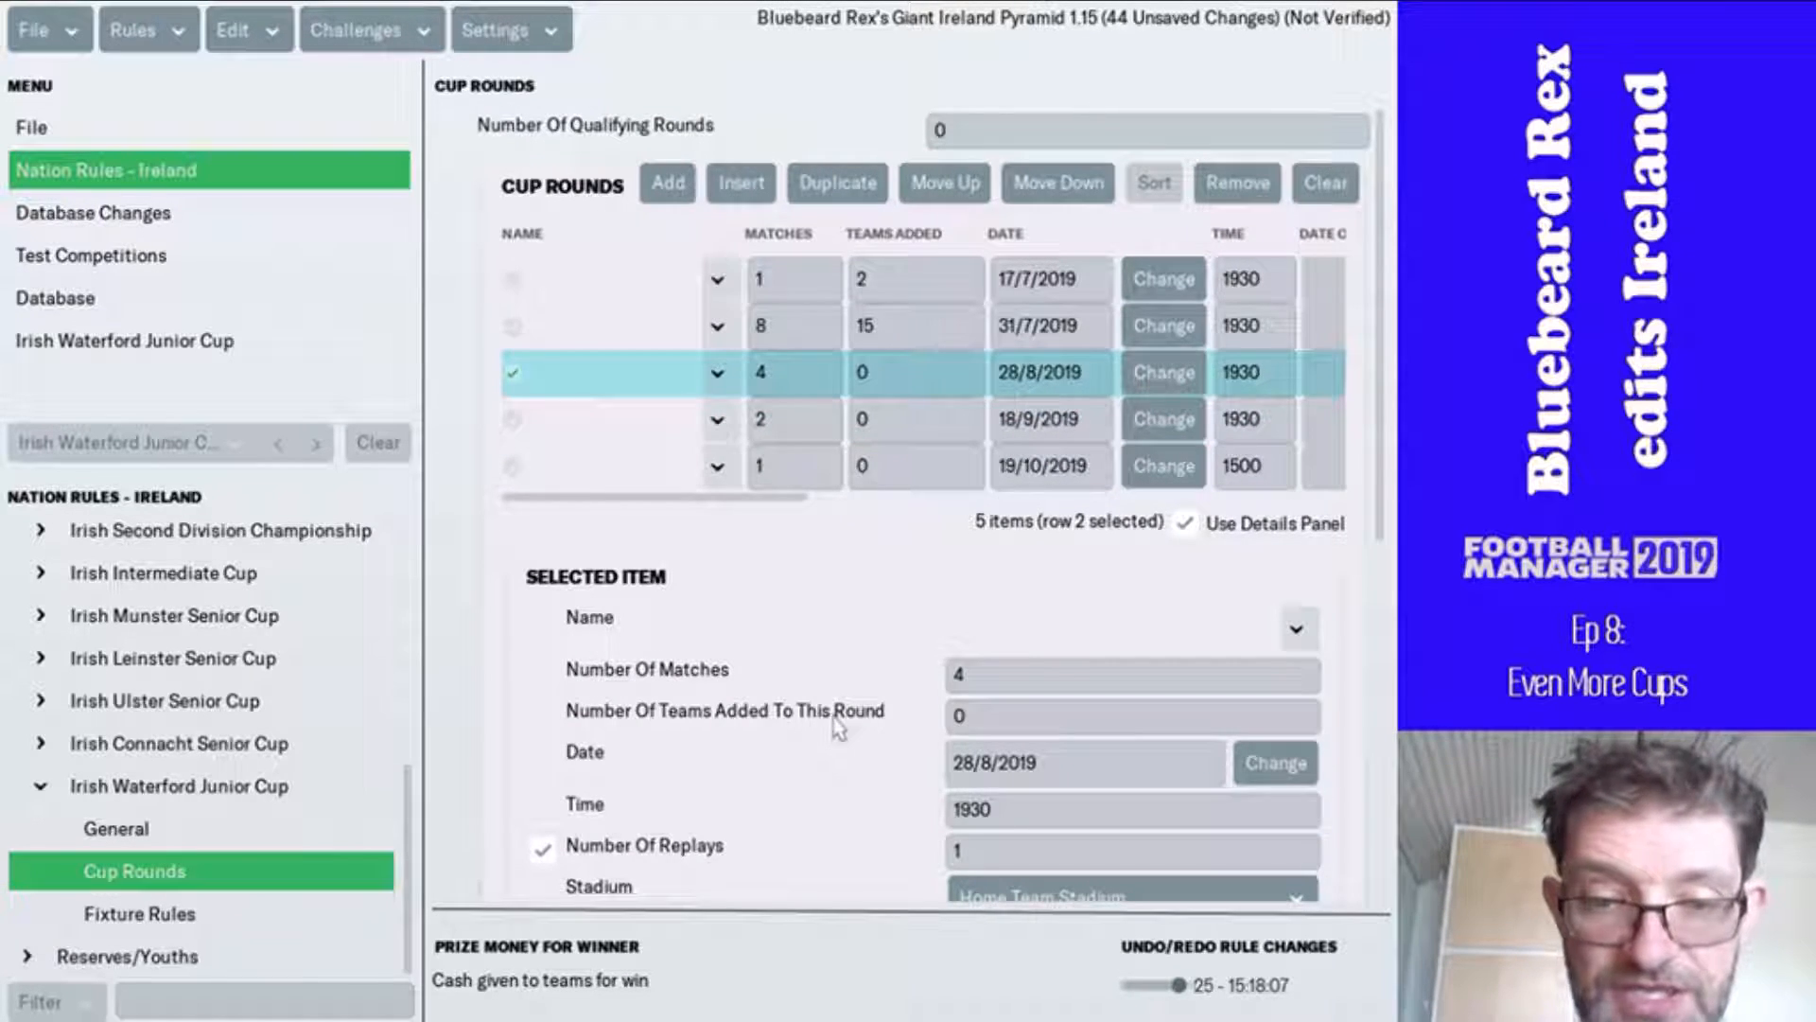
scroll(851, 710, "down", 5)
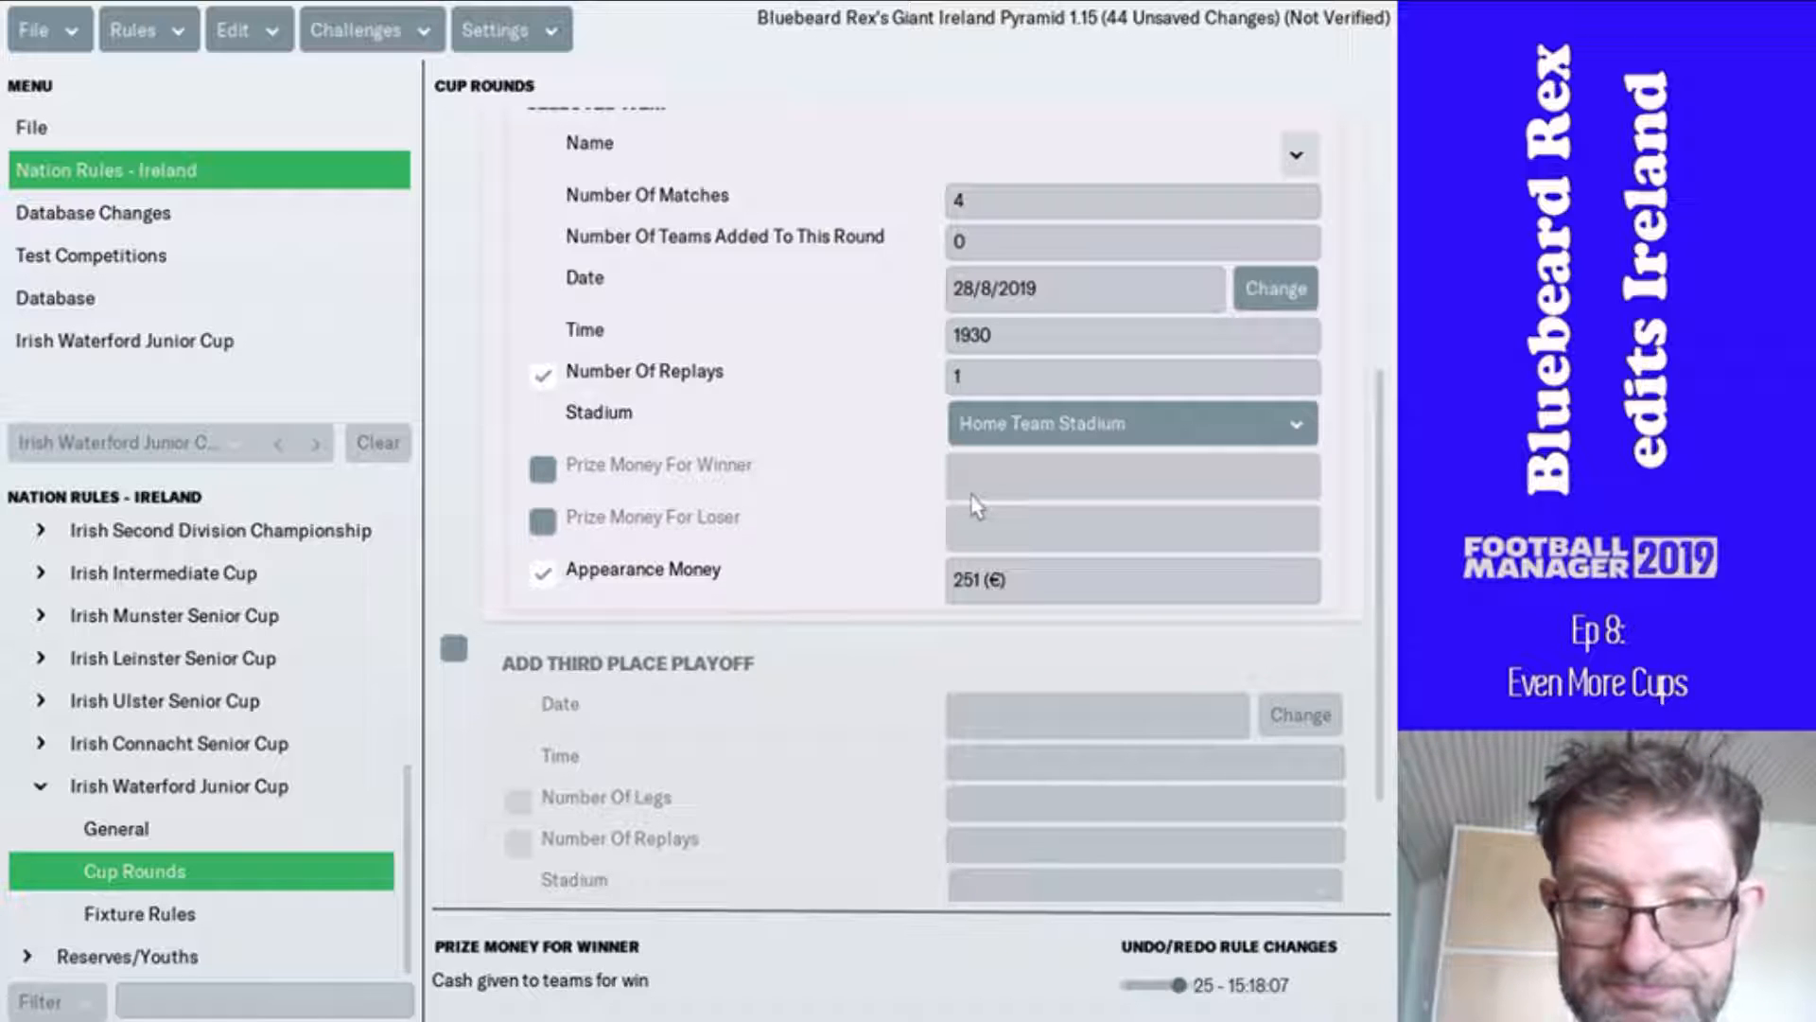
left_click(700, 487)
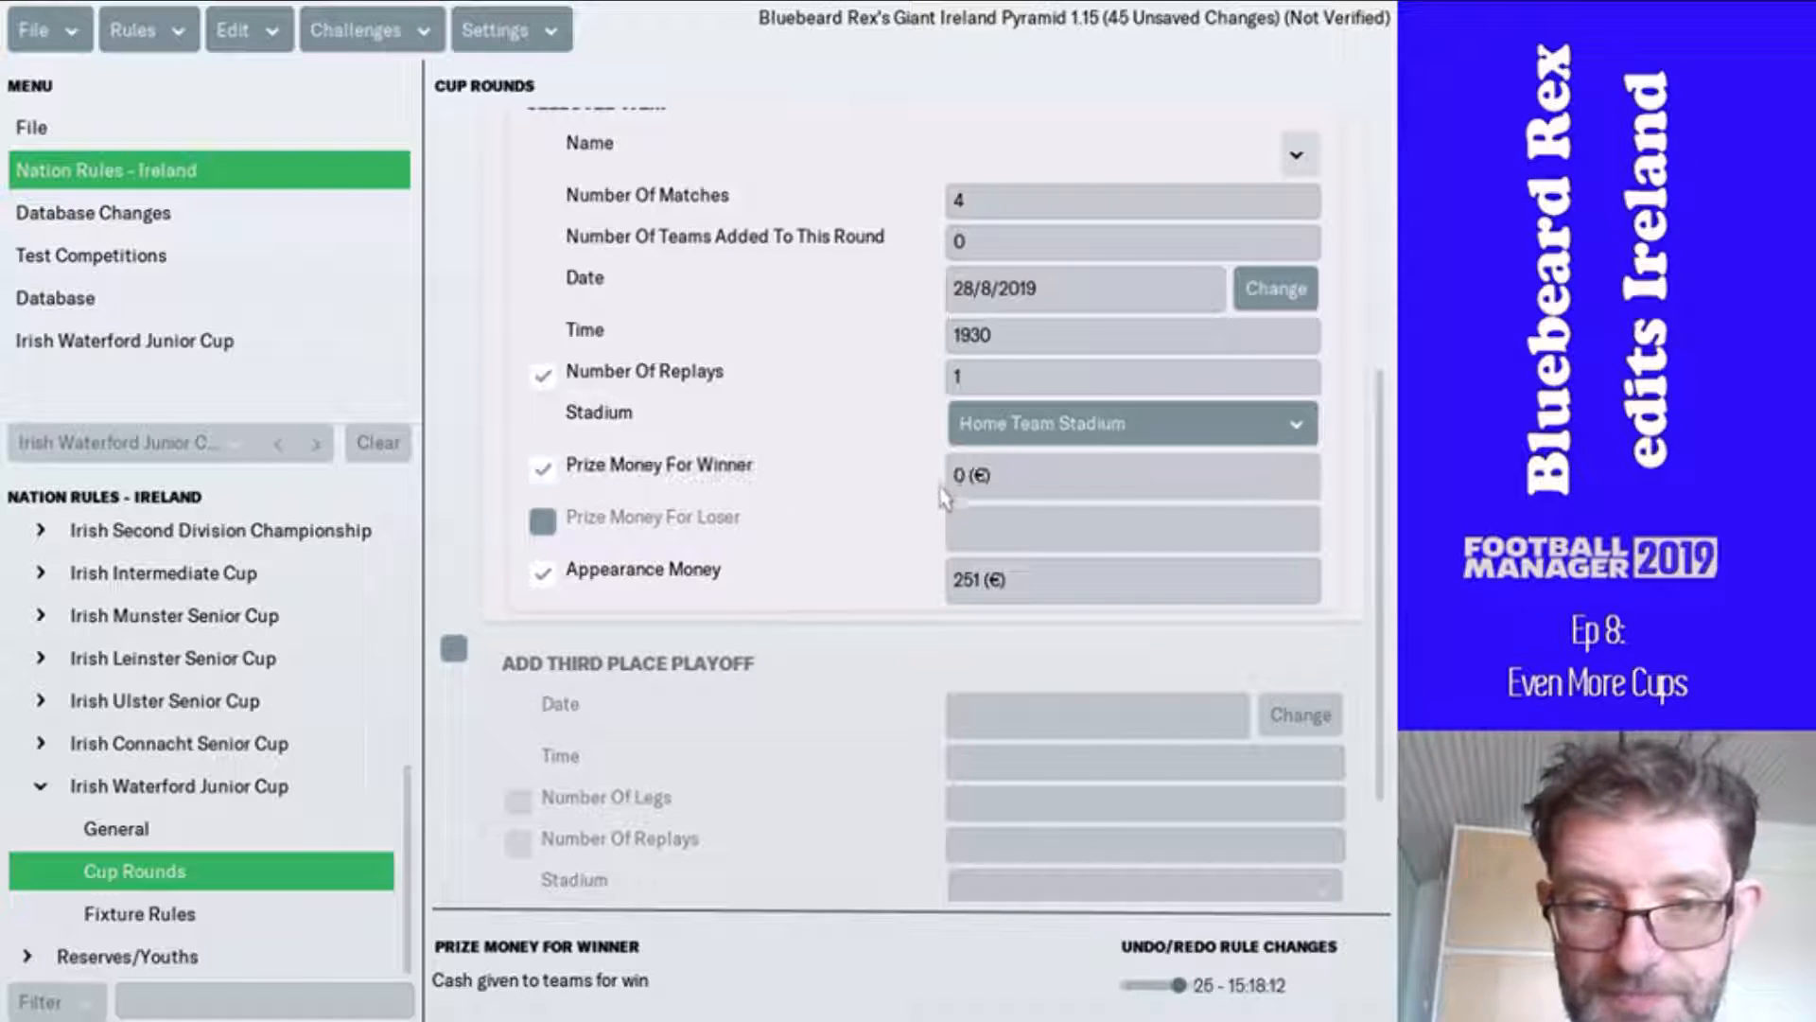
left_click(956, 474)
type("50")
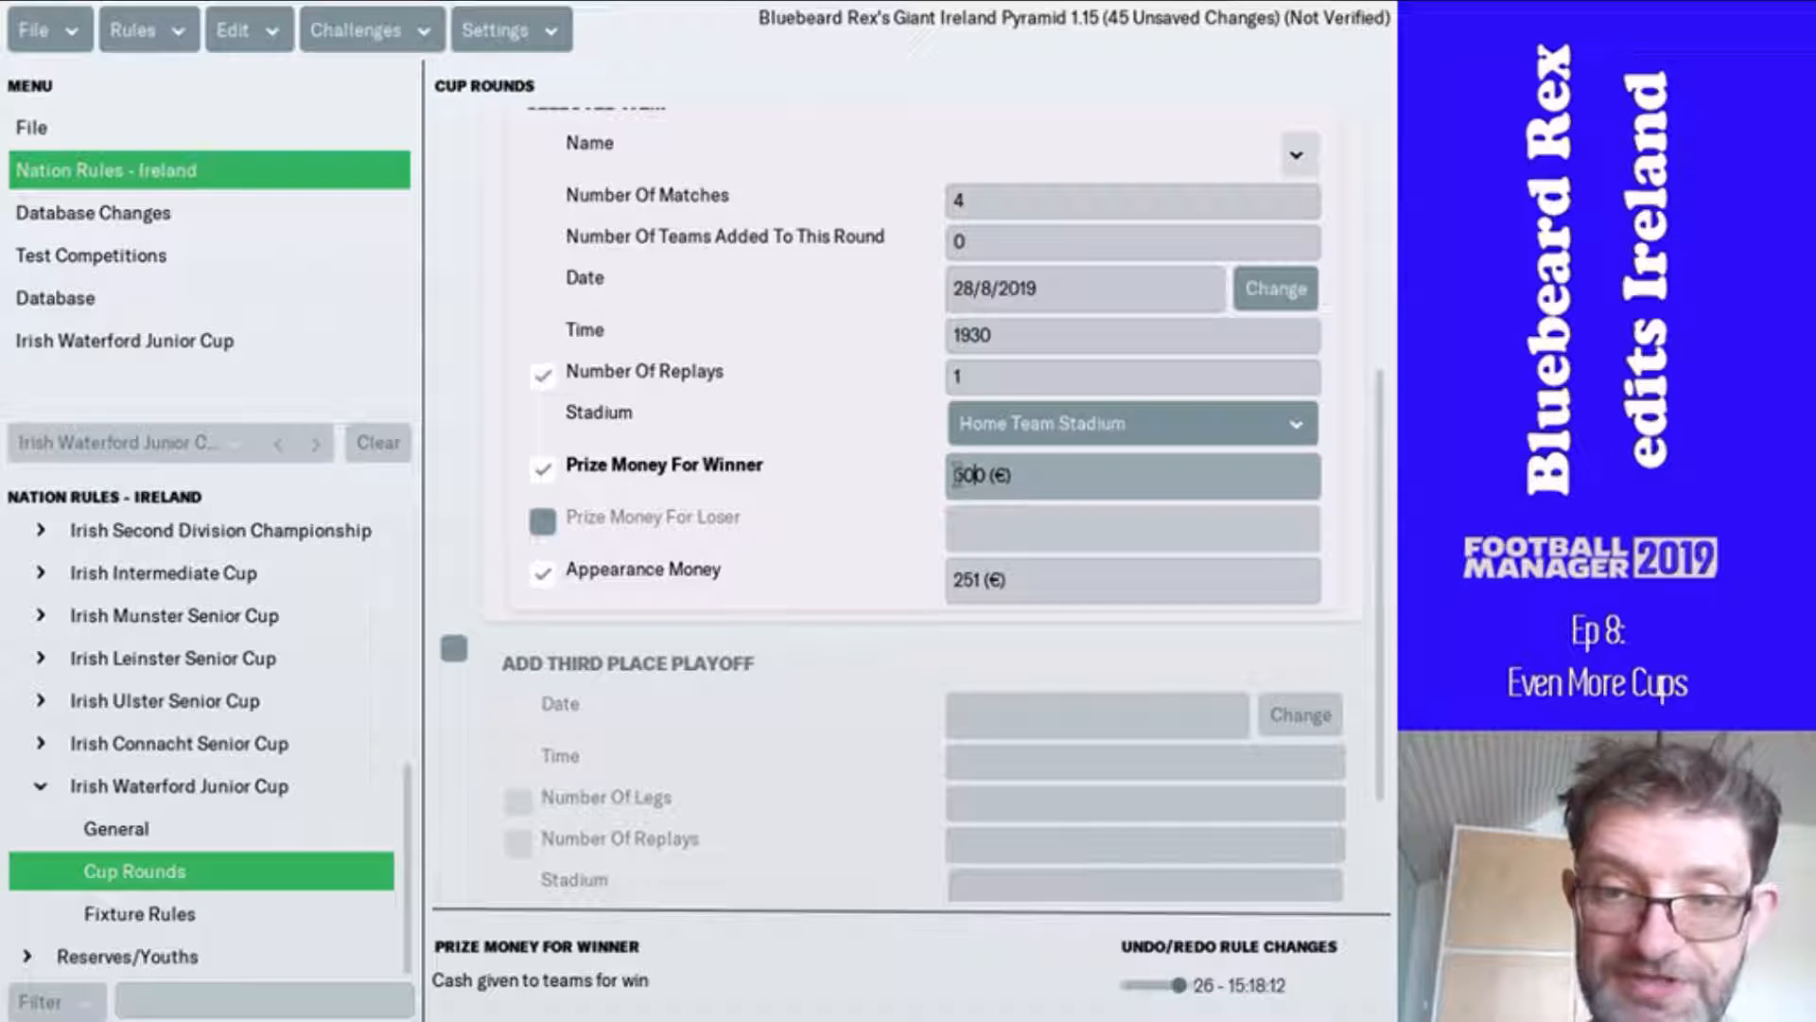
- Enable prize money for the winner in the 8-match round dated 31/7/2019 and set it to €250
scroll(956, 475, "up", 5)
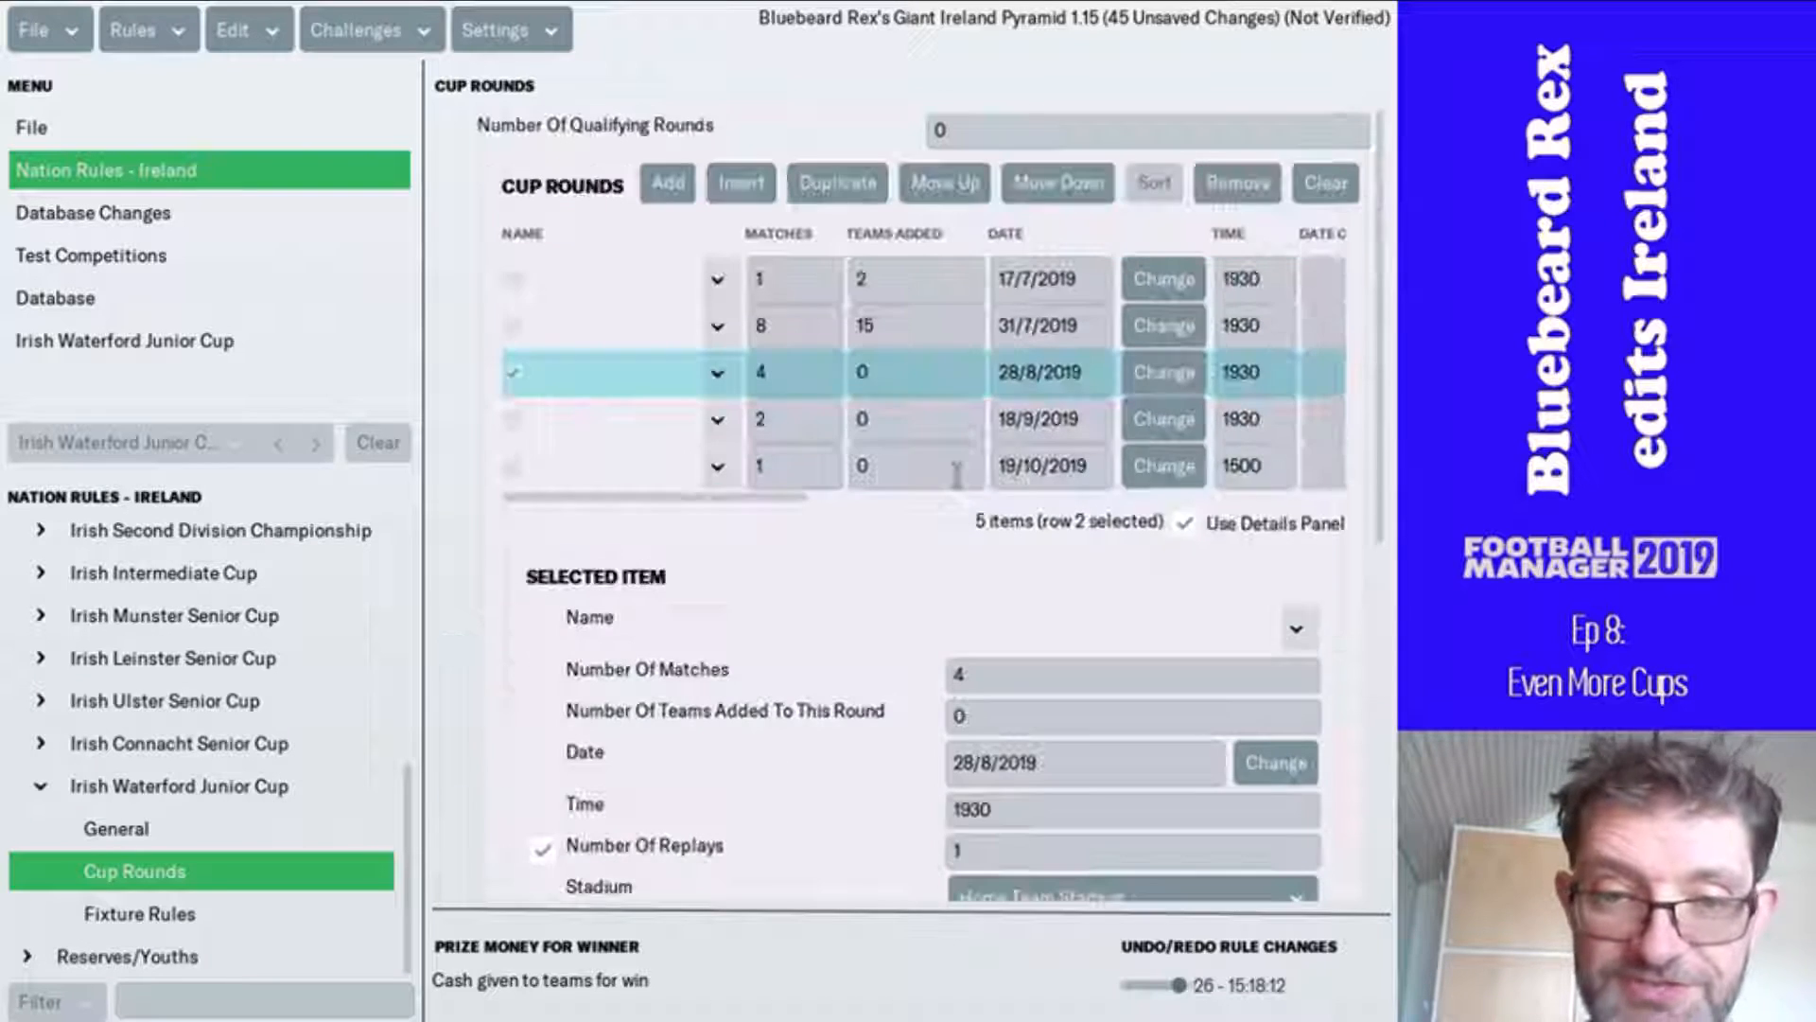
left_click(516, 329, "ctrl")
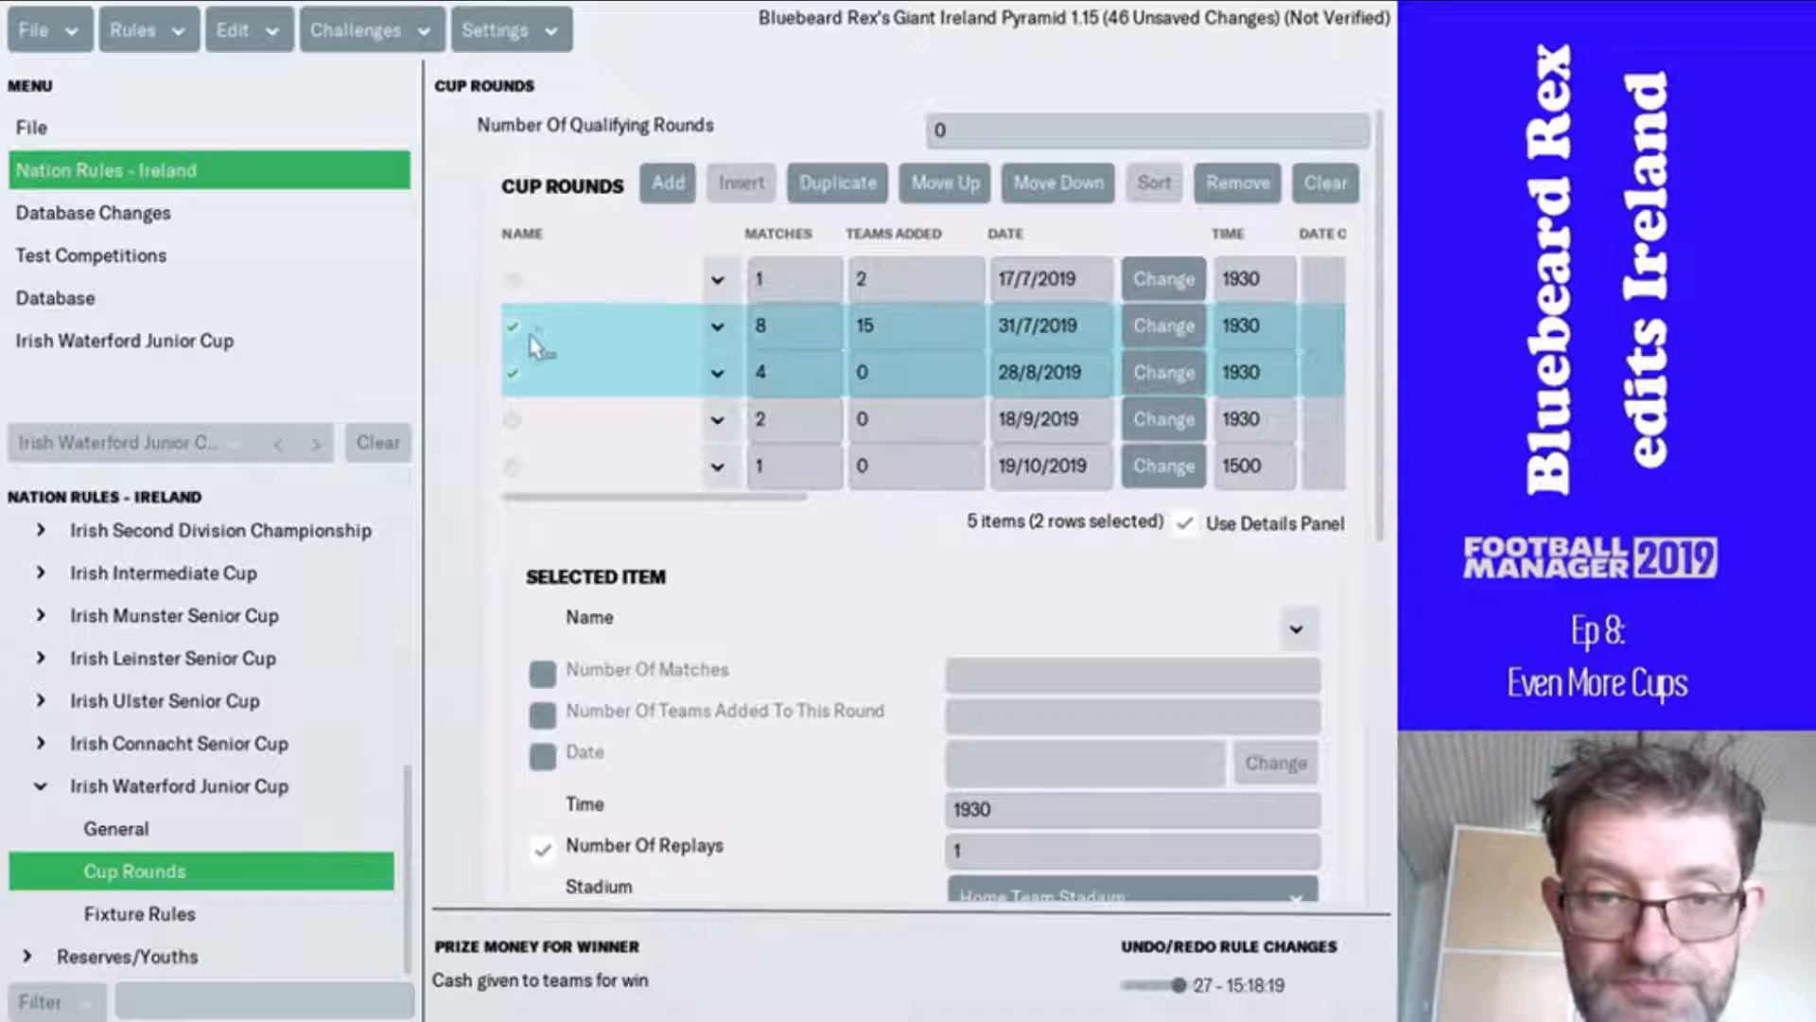
left_click(524, 373)
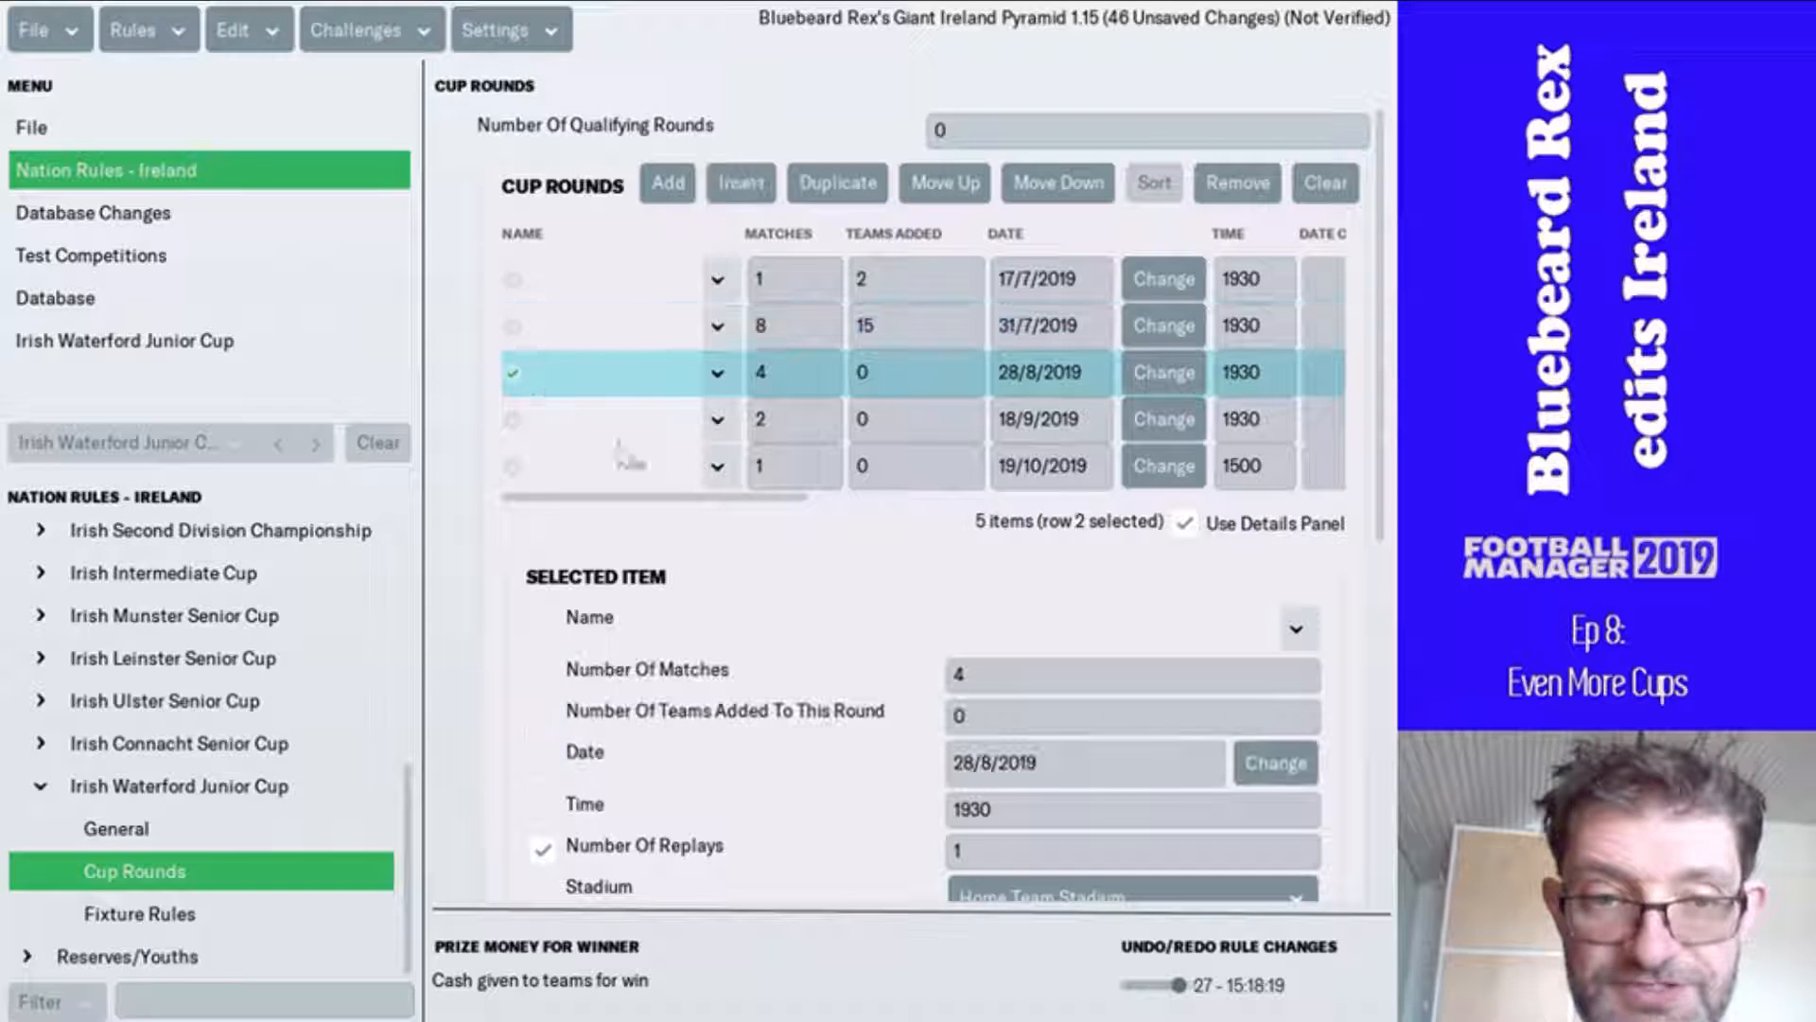
left_click(615, 348)
scroll(768, 531, "down", 5)
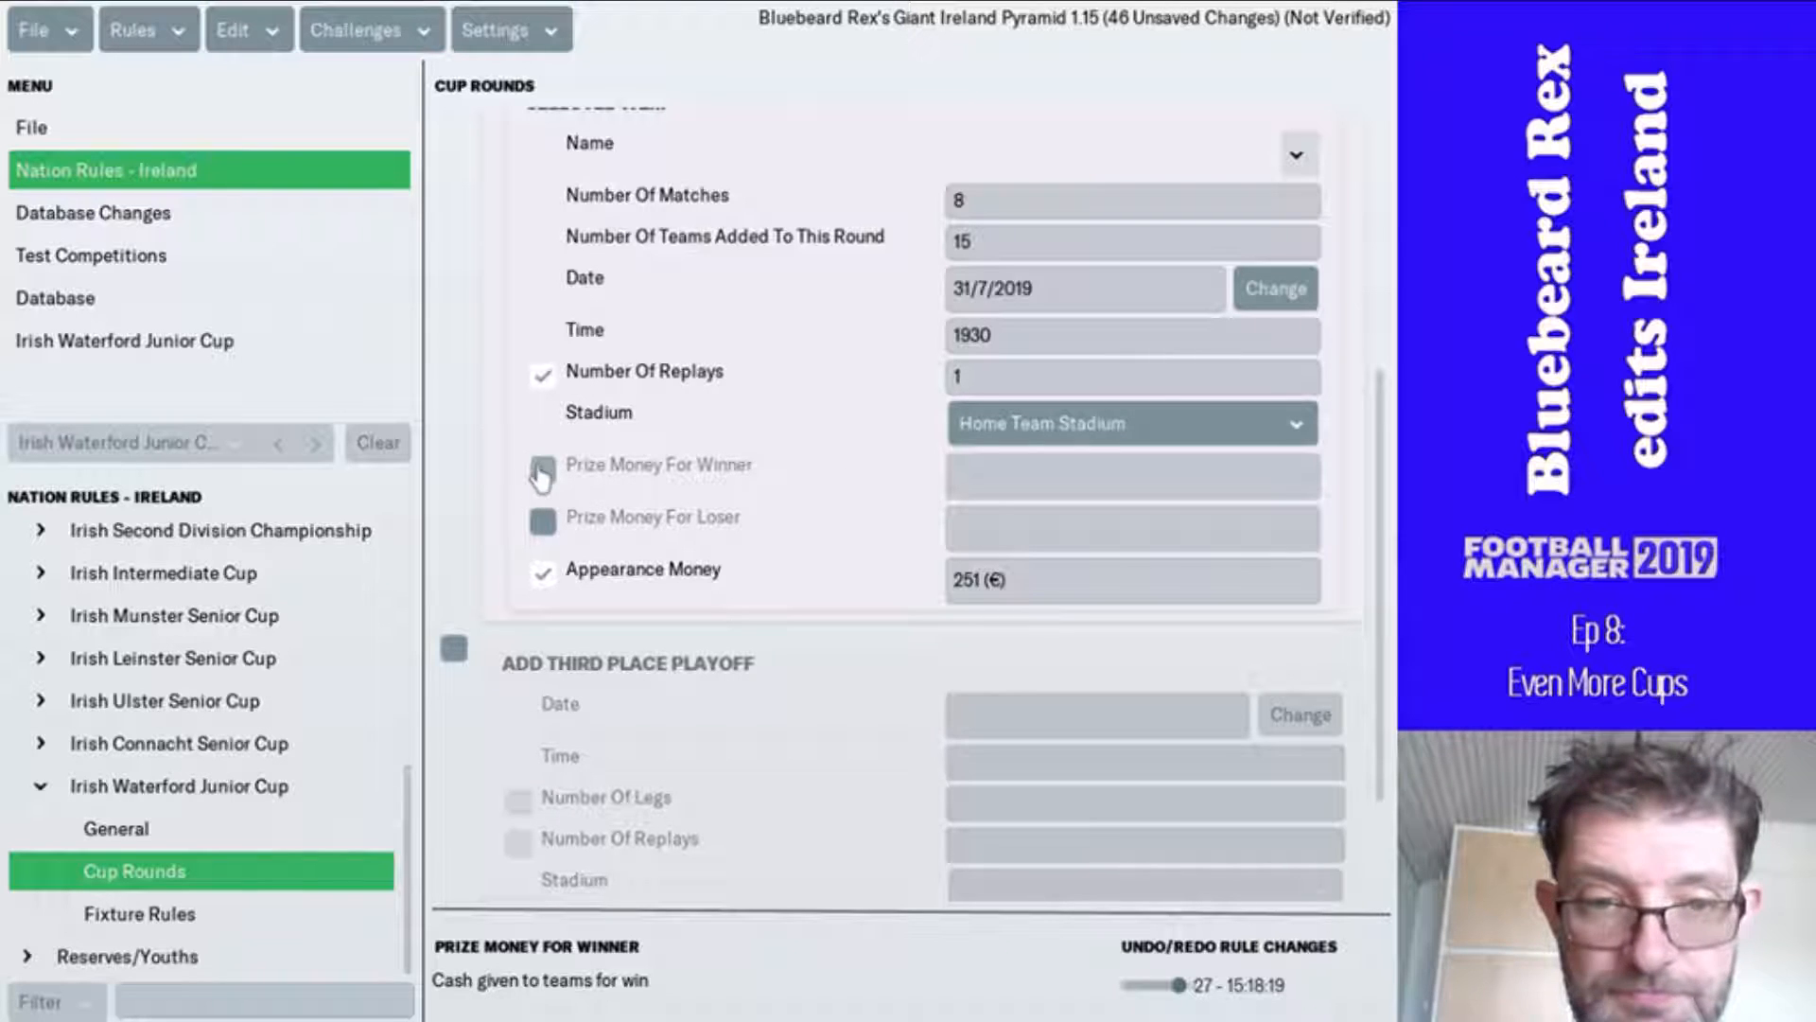
left_click(937, 468)
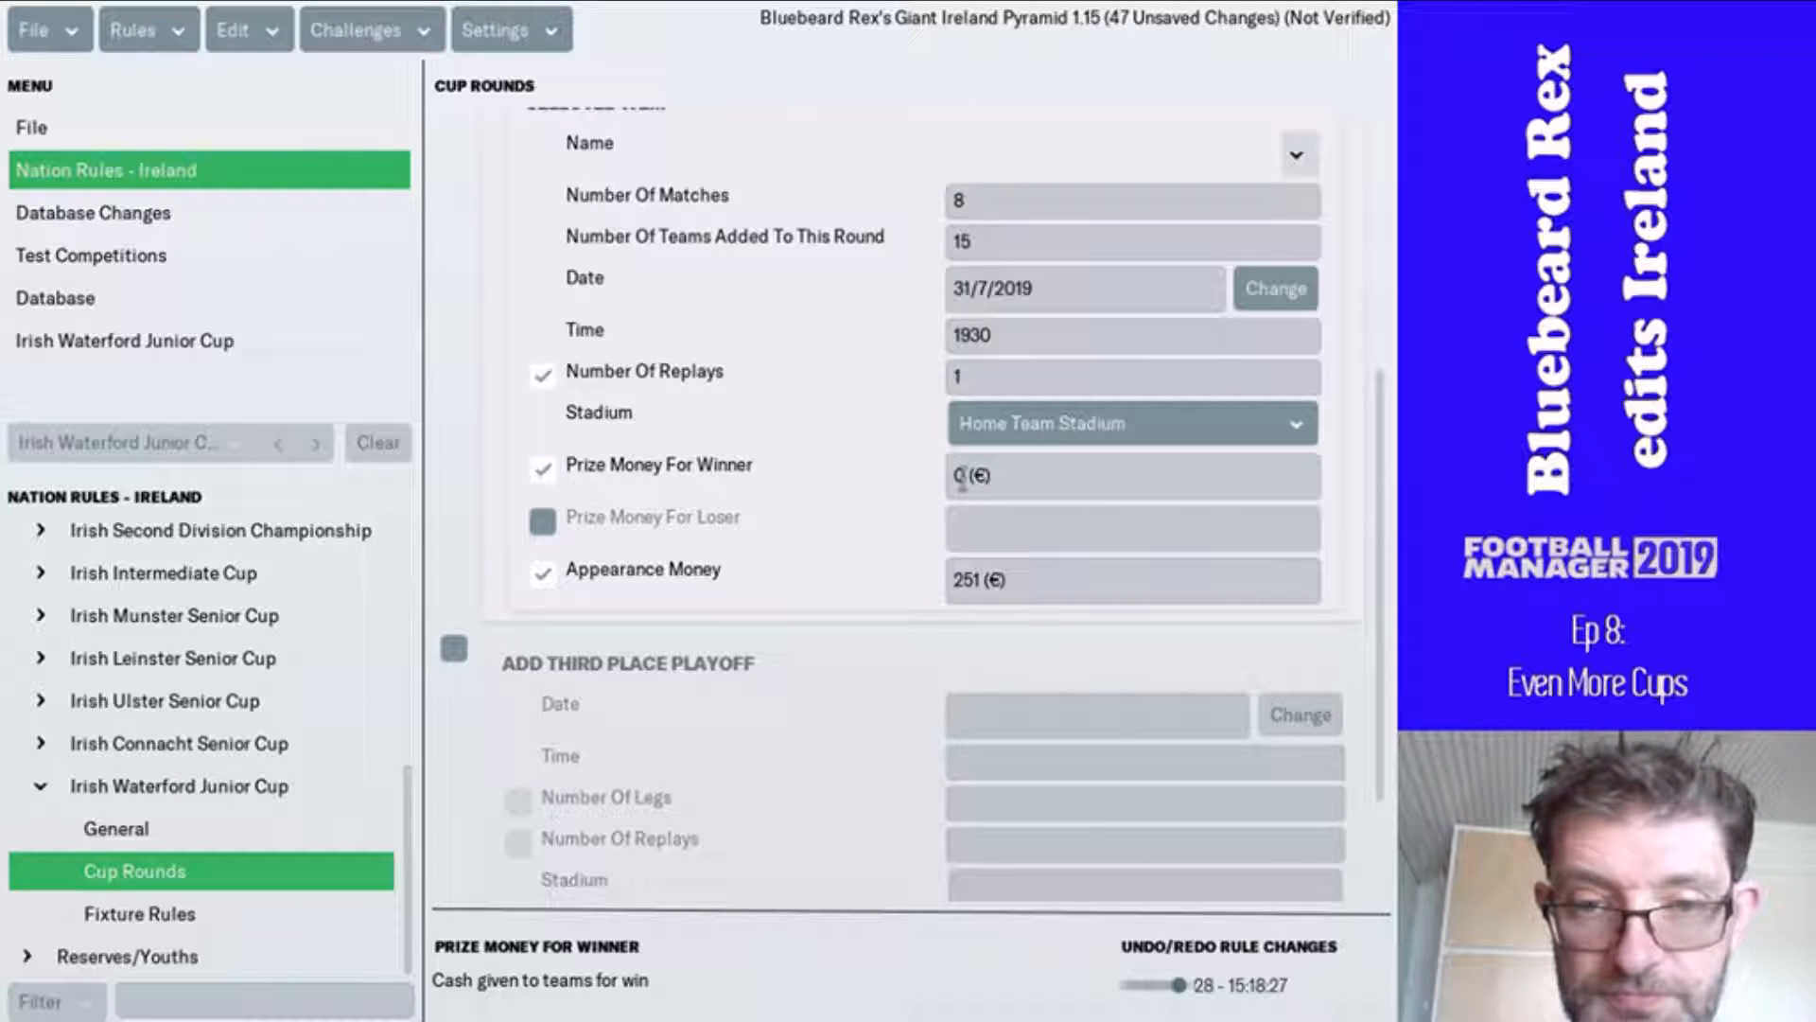
left_click(966, 484)
type("25")
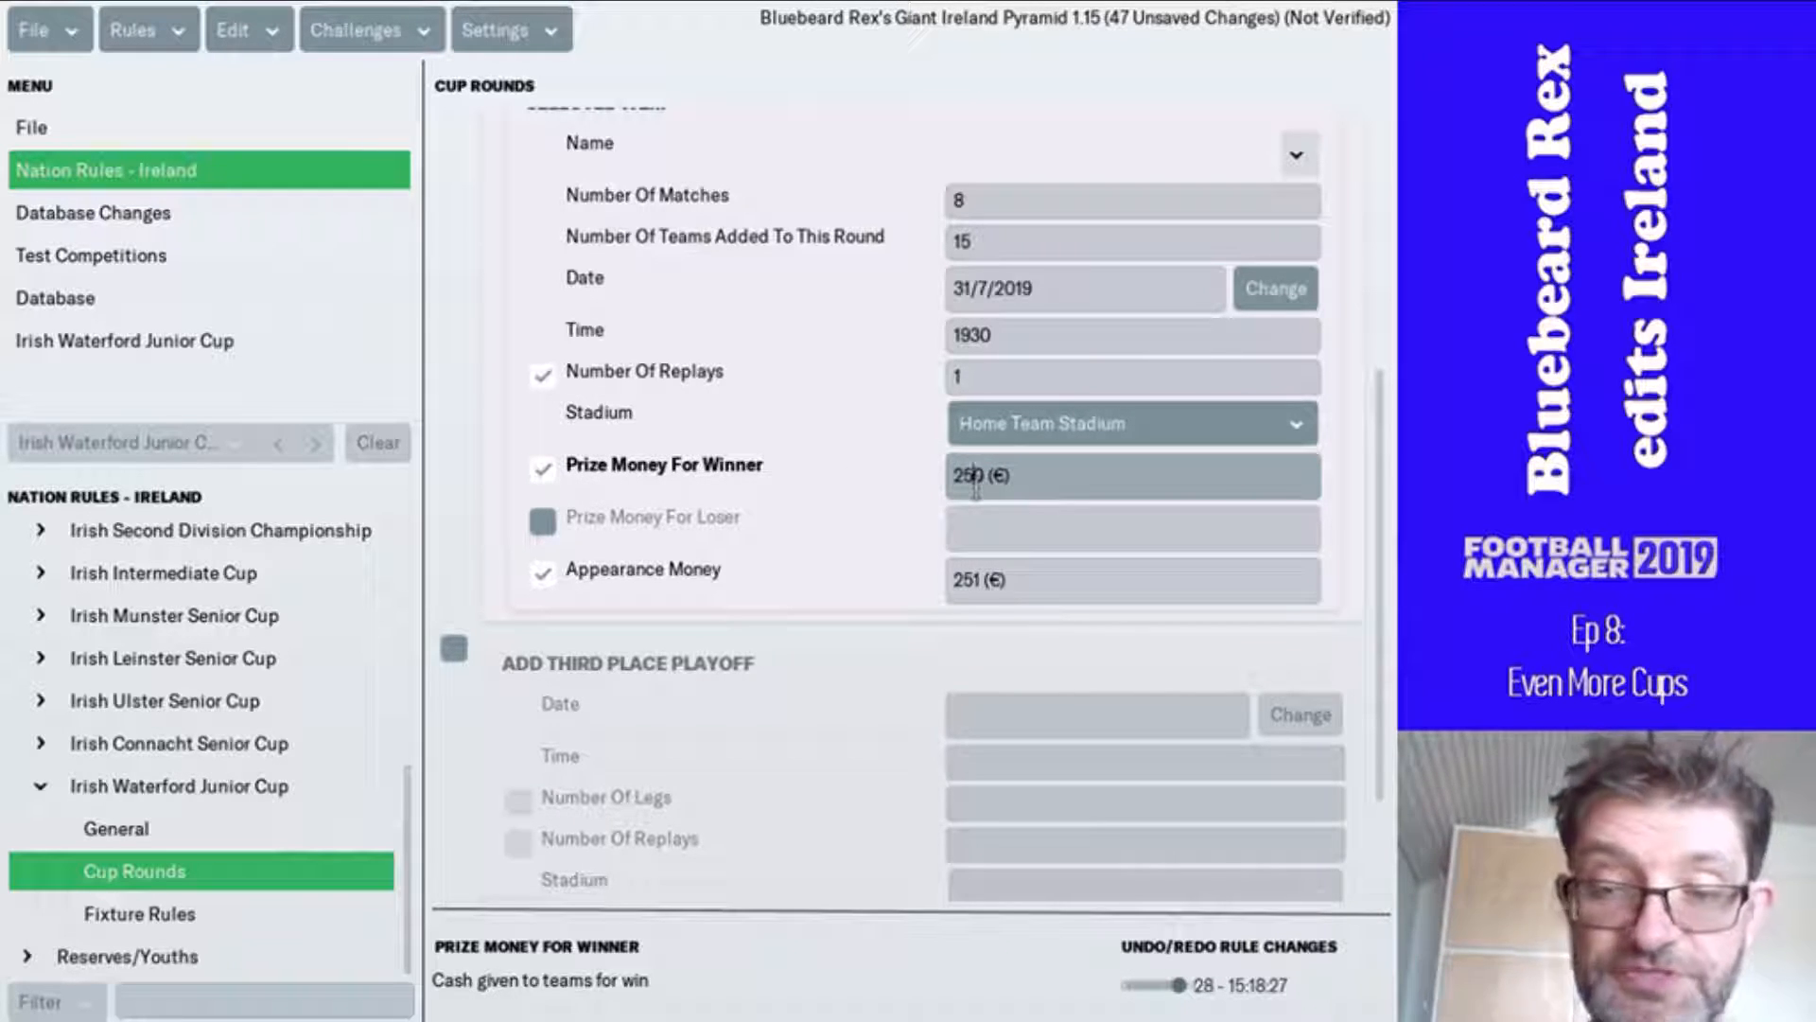
- Enable winner and loser prize money in the 1-match round dated 17/7/2019 and set the loser's amount to €150
scroll(624, 407, "up", 5)
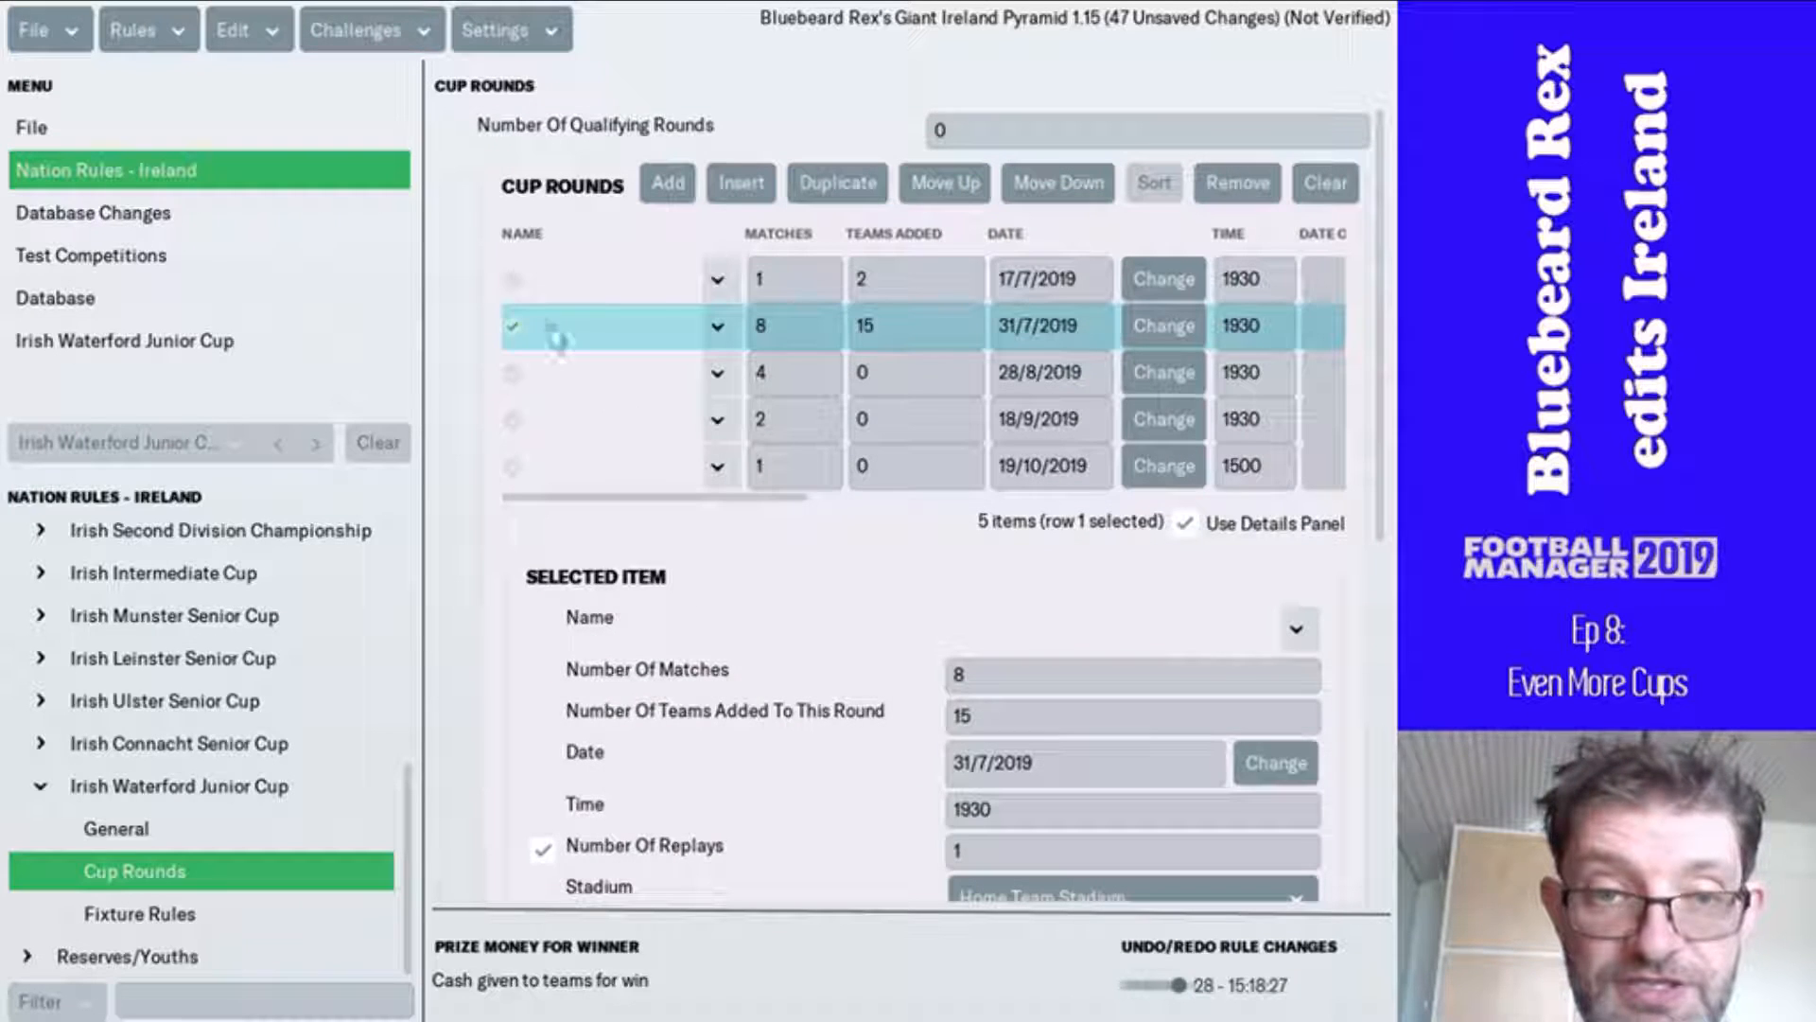
left_click(521, 280)
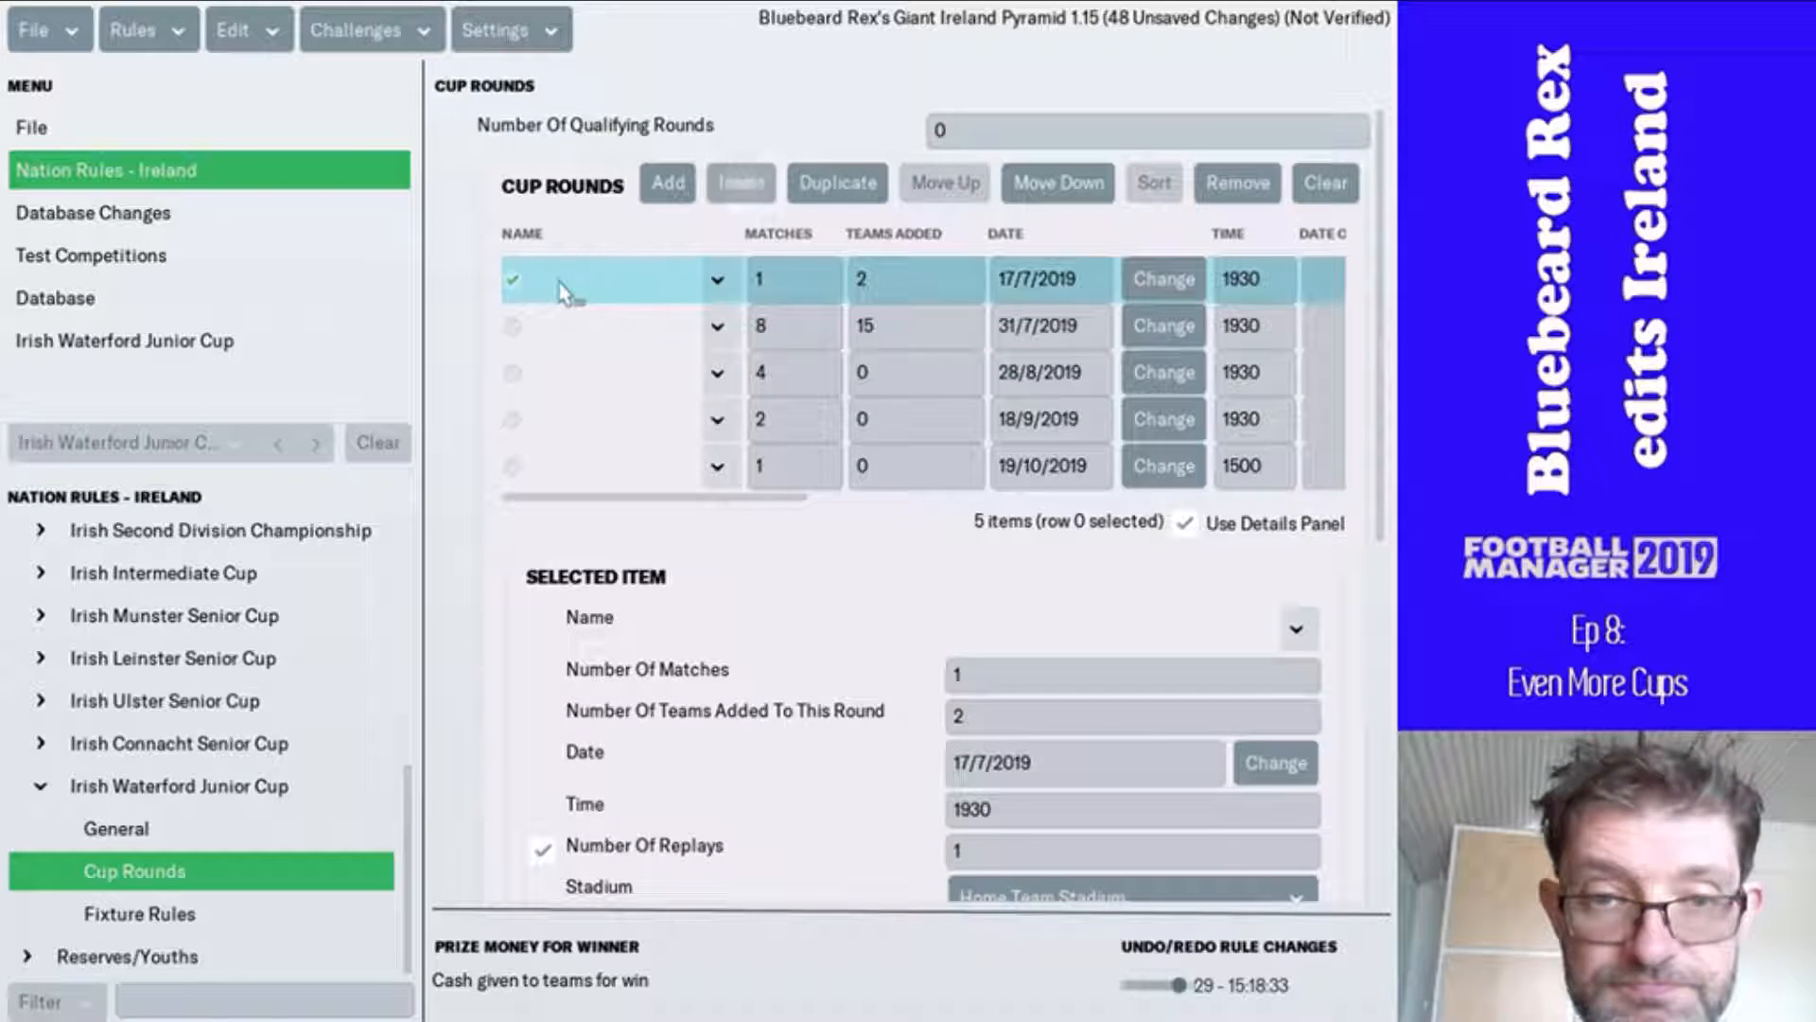
scroll(795, 837, "down", 5)
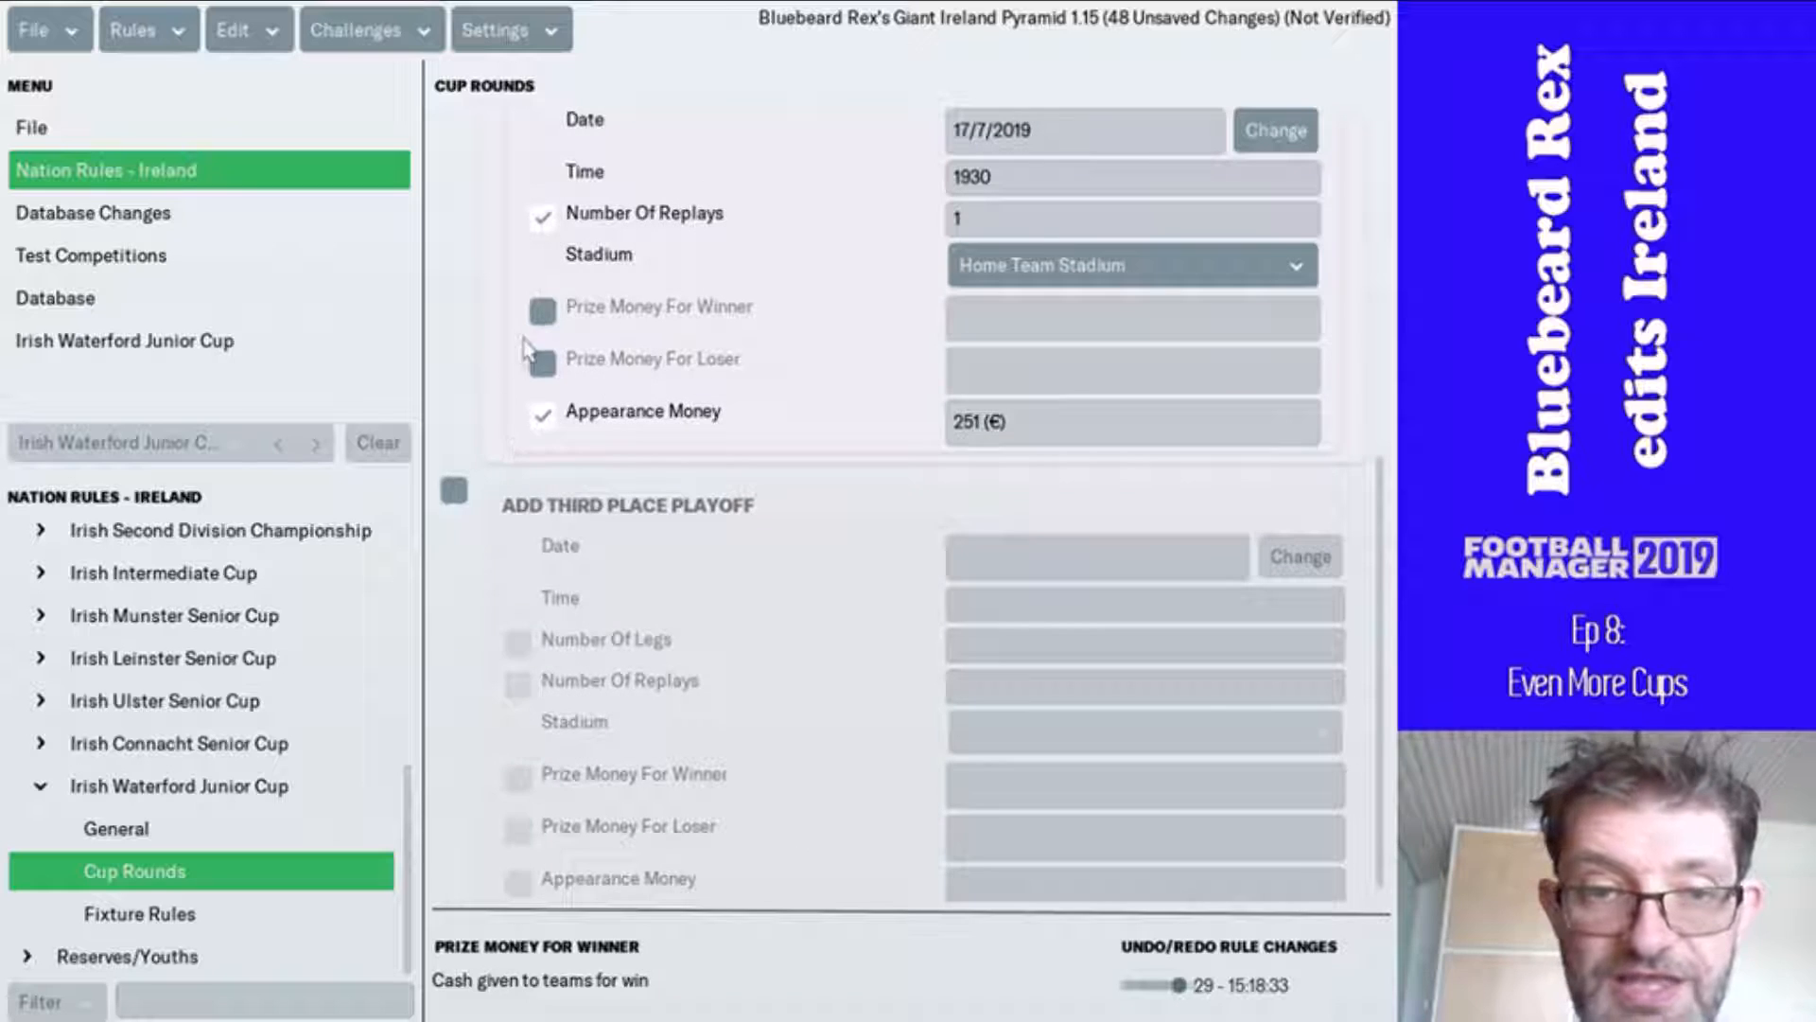
left_click(543, 363)
left_click(543, 309)
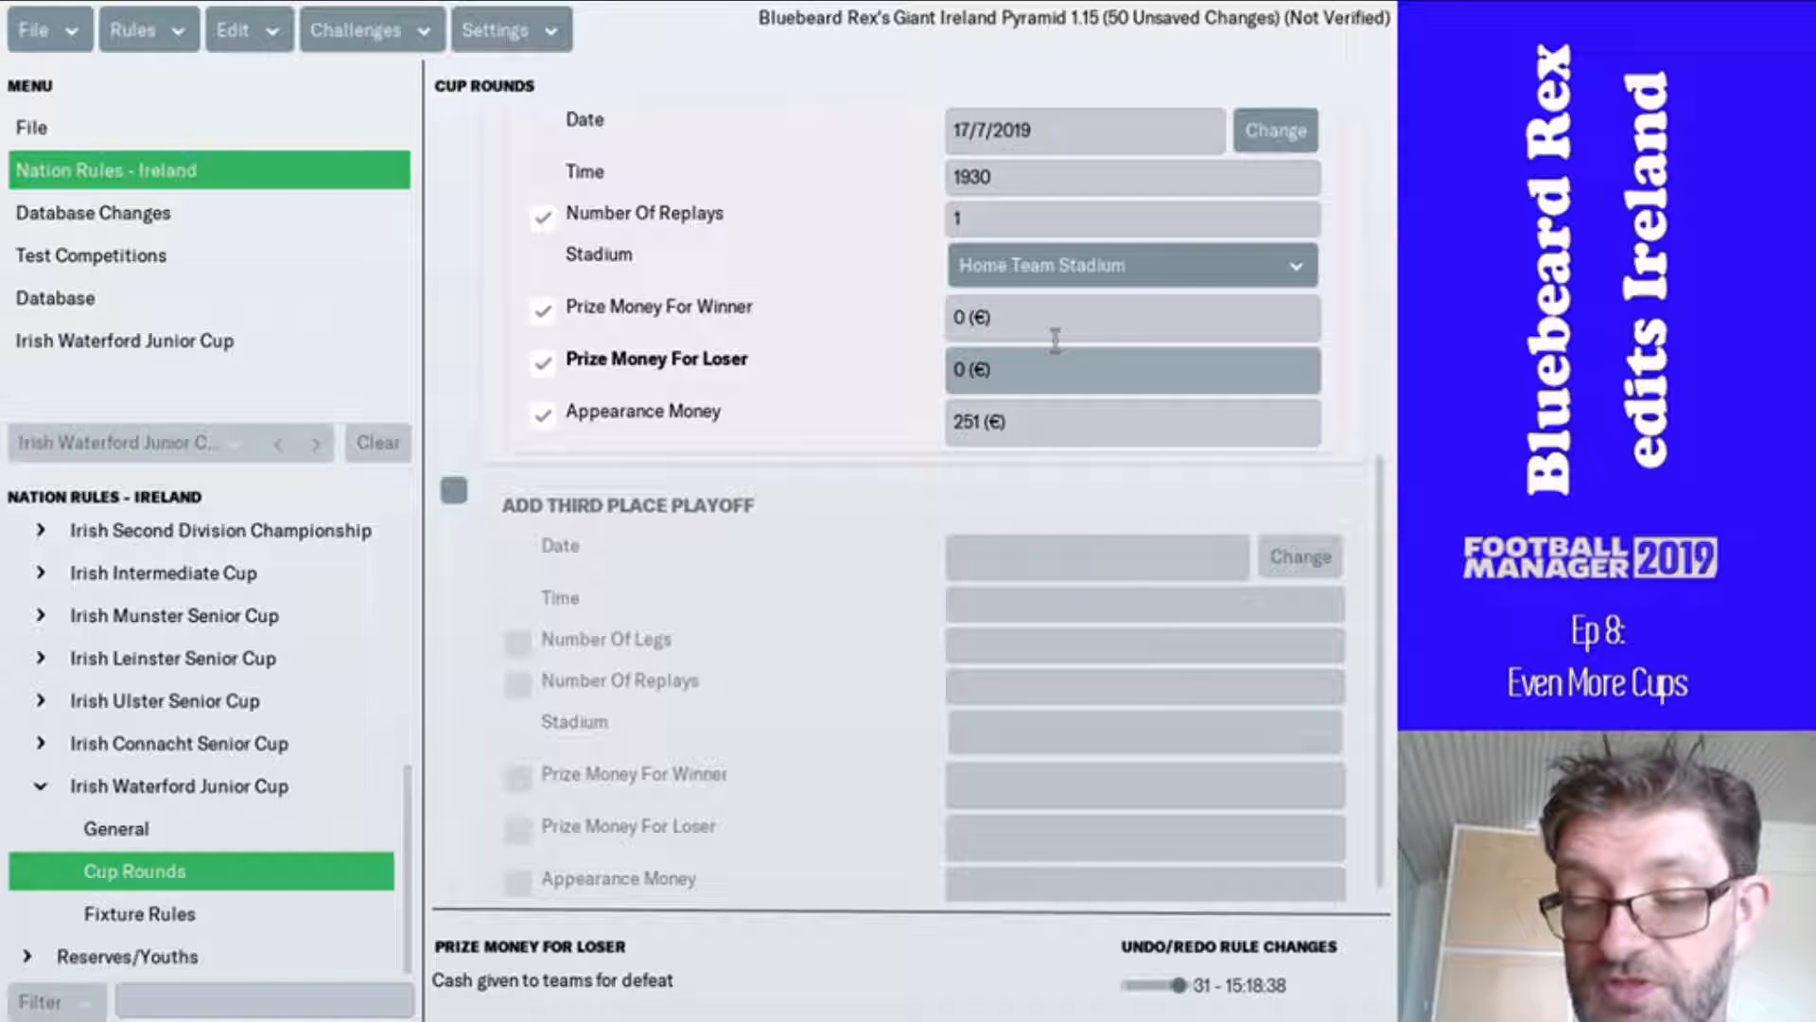
type("15")
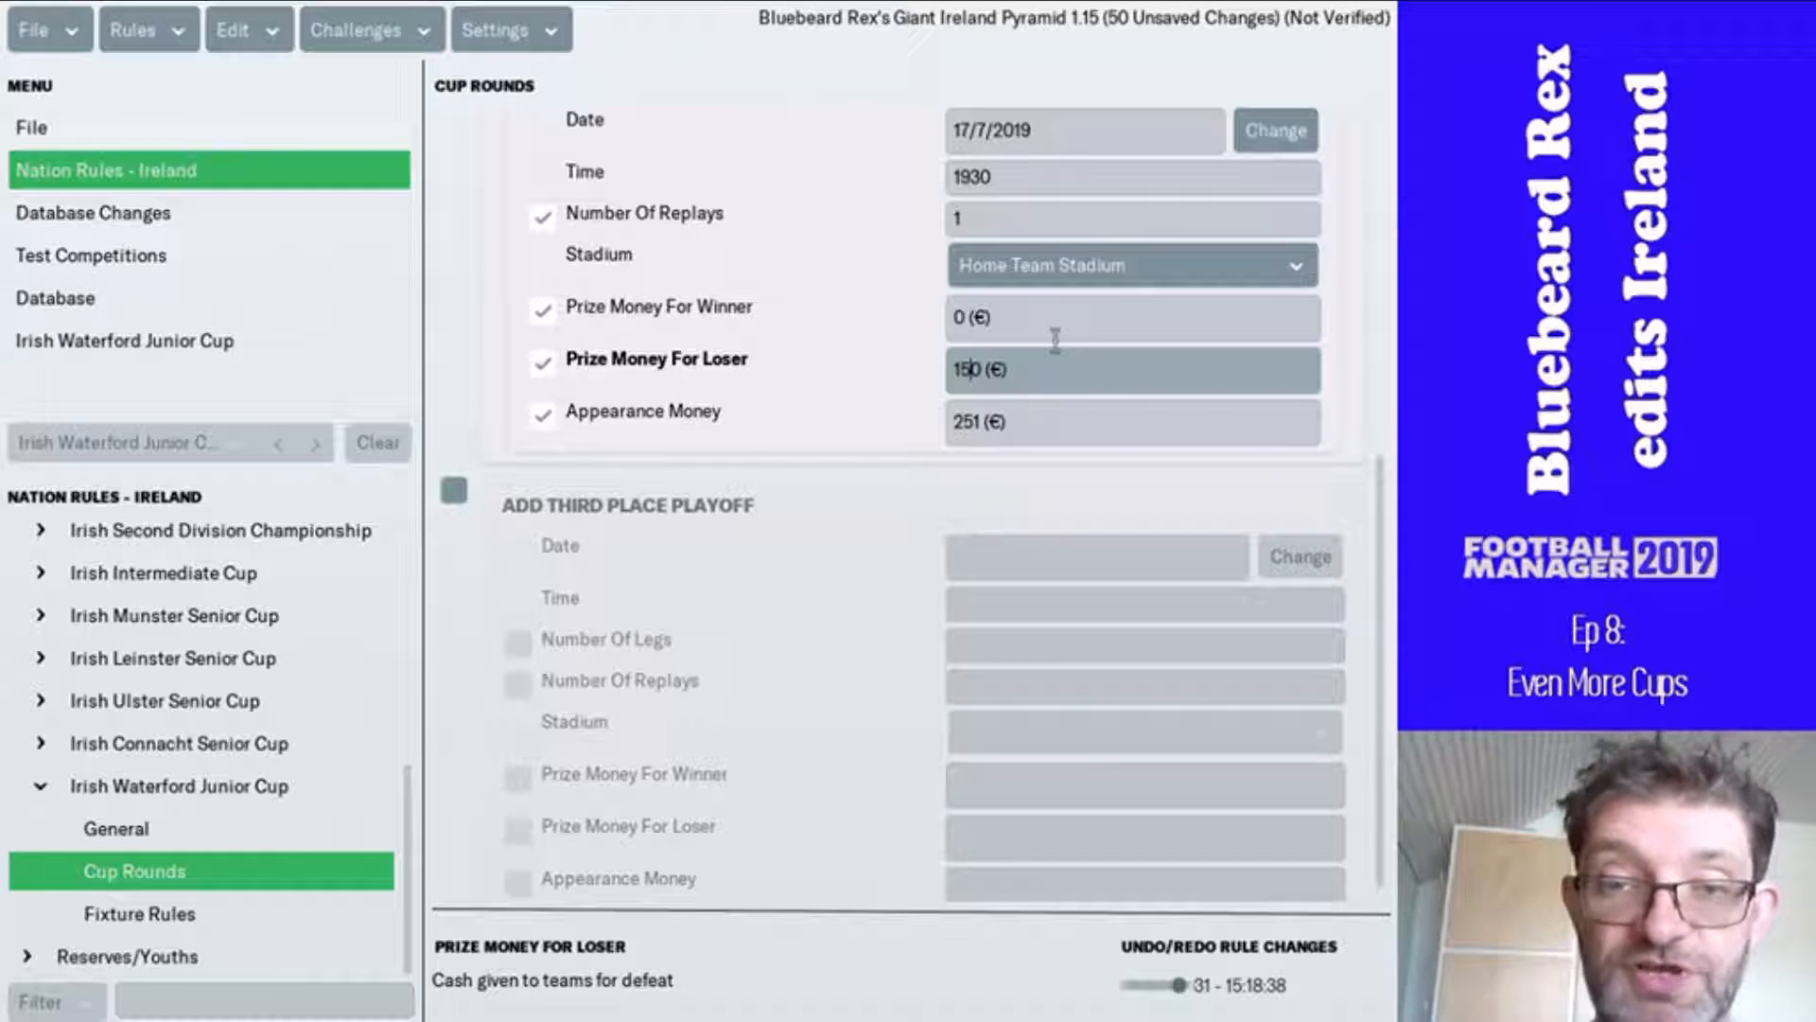
left_click(946, 317)
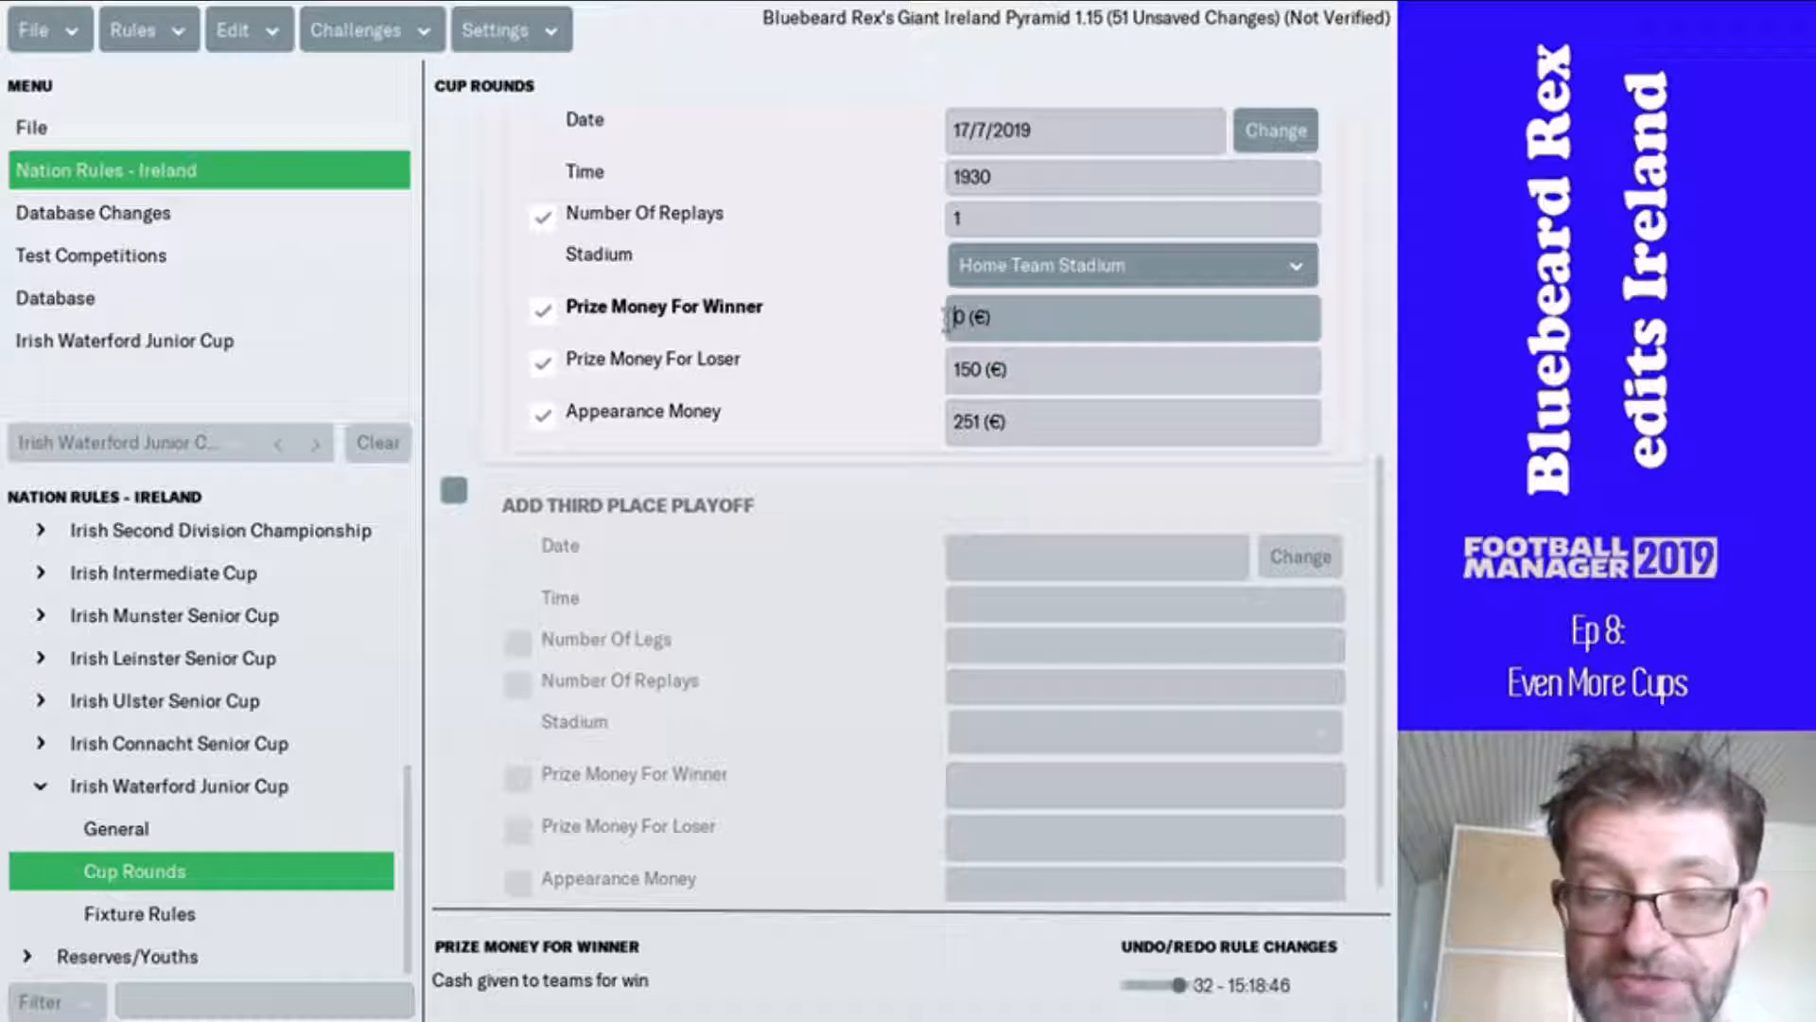
type("25")
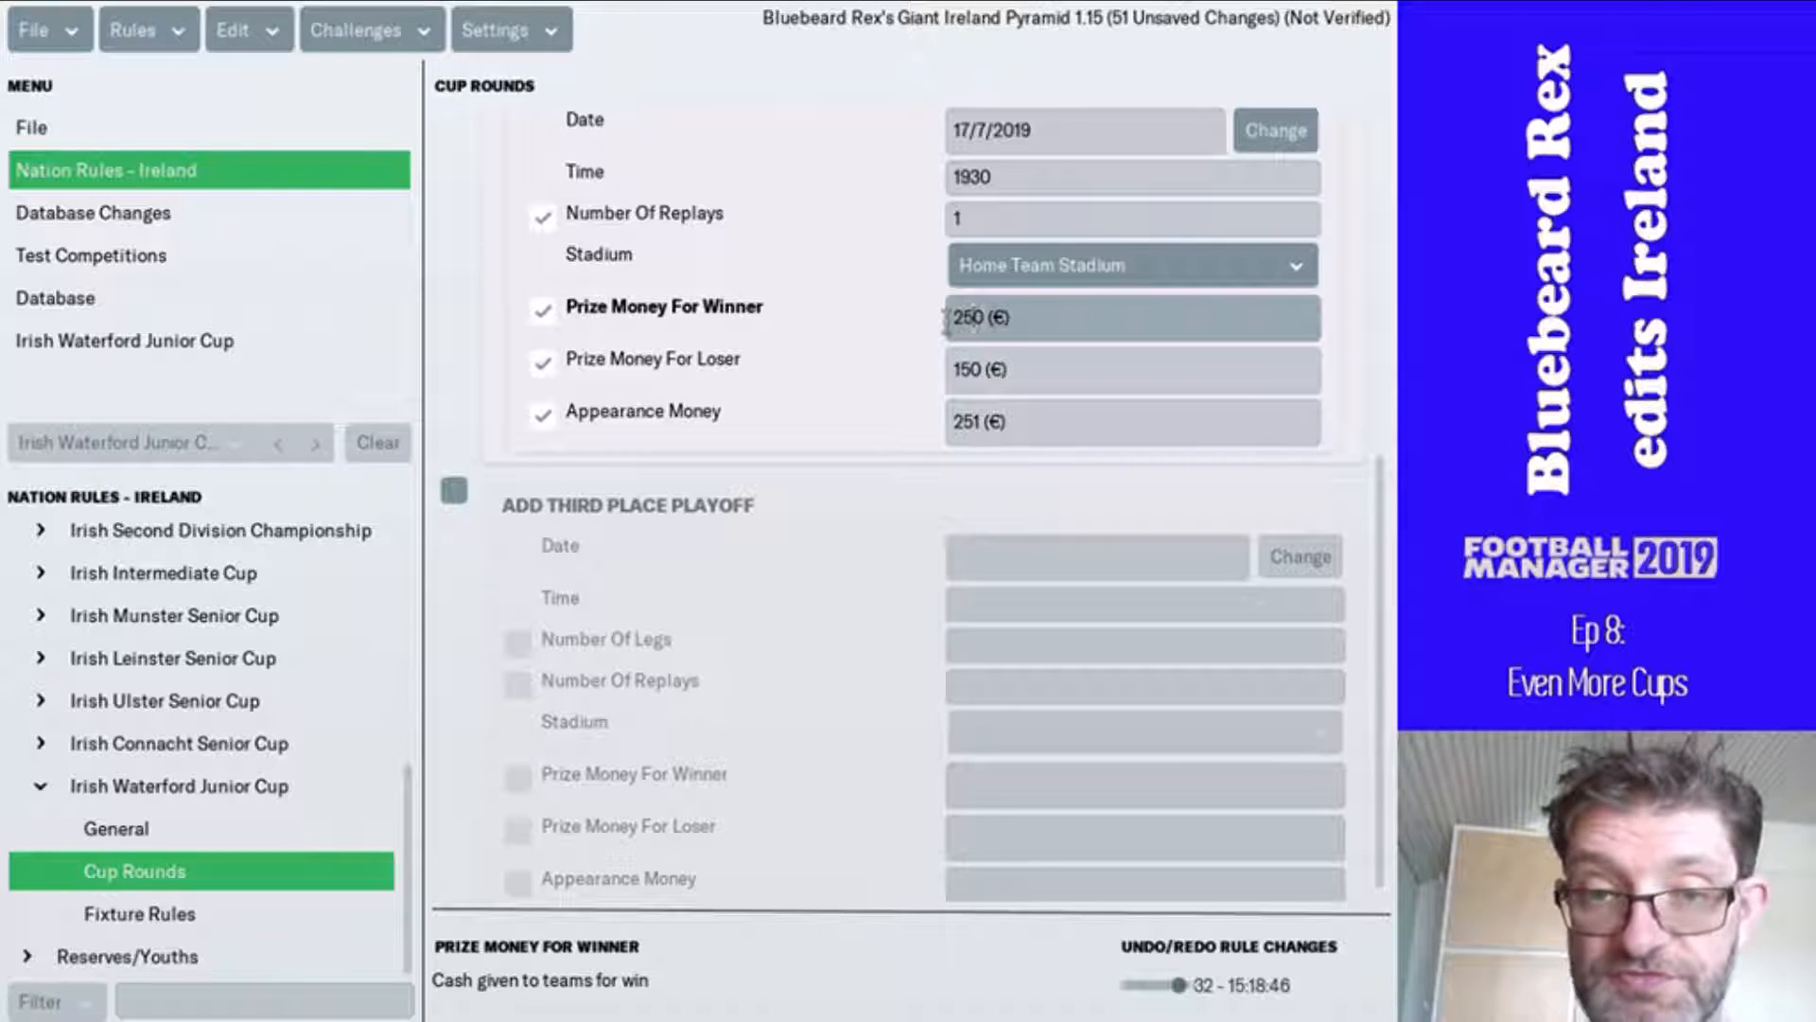
key("BackSpace")
key("BackSpace")
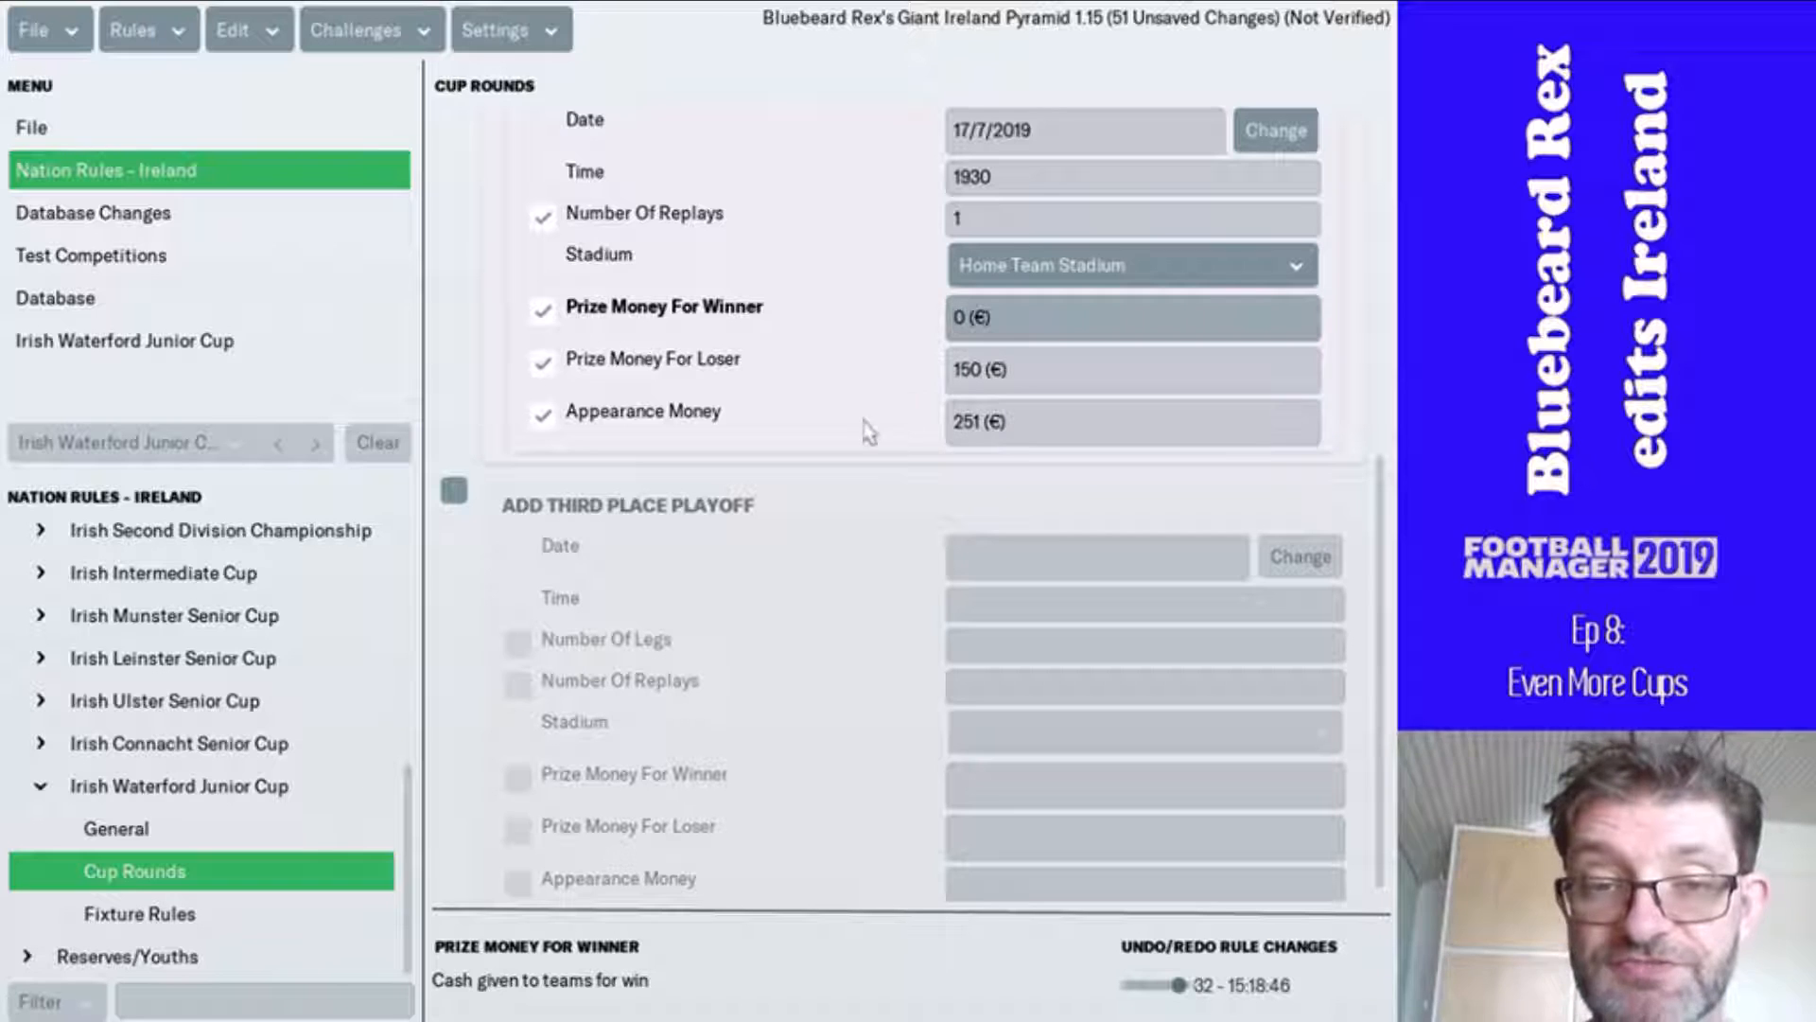
left_click(819, 402)
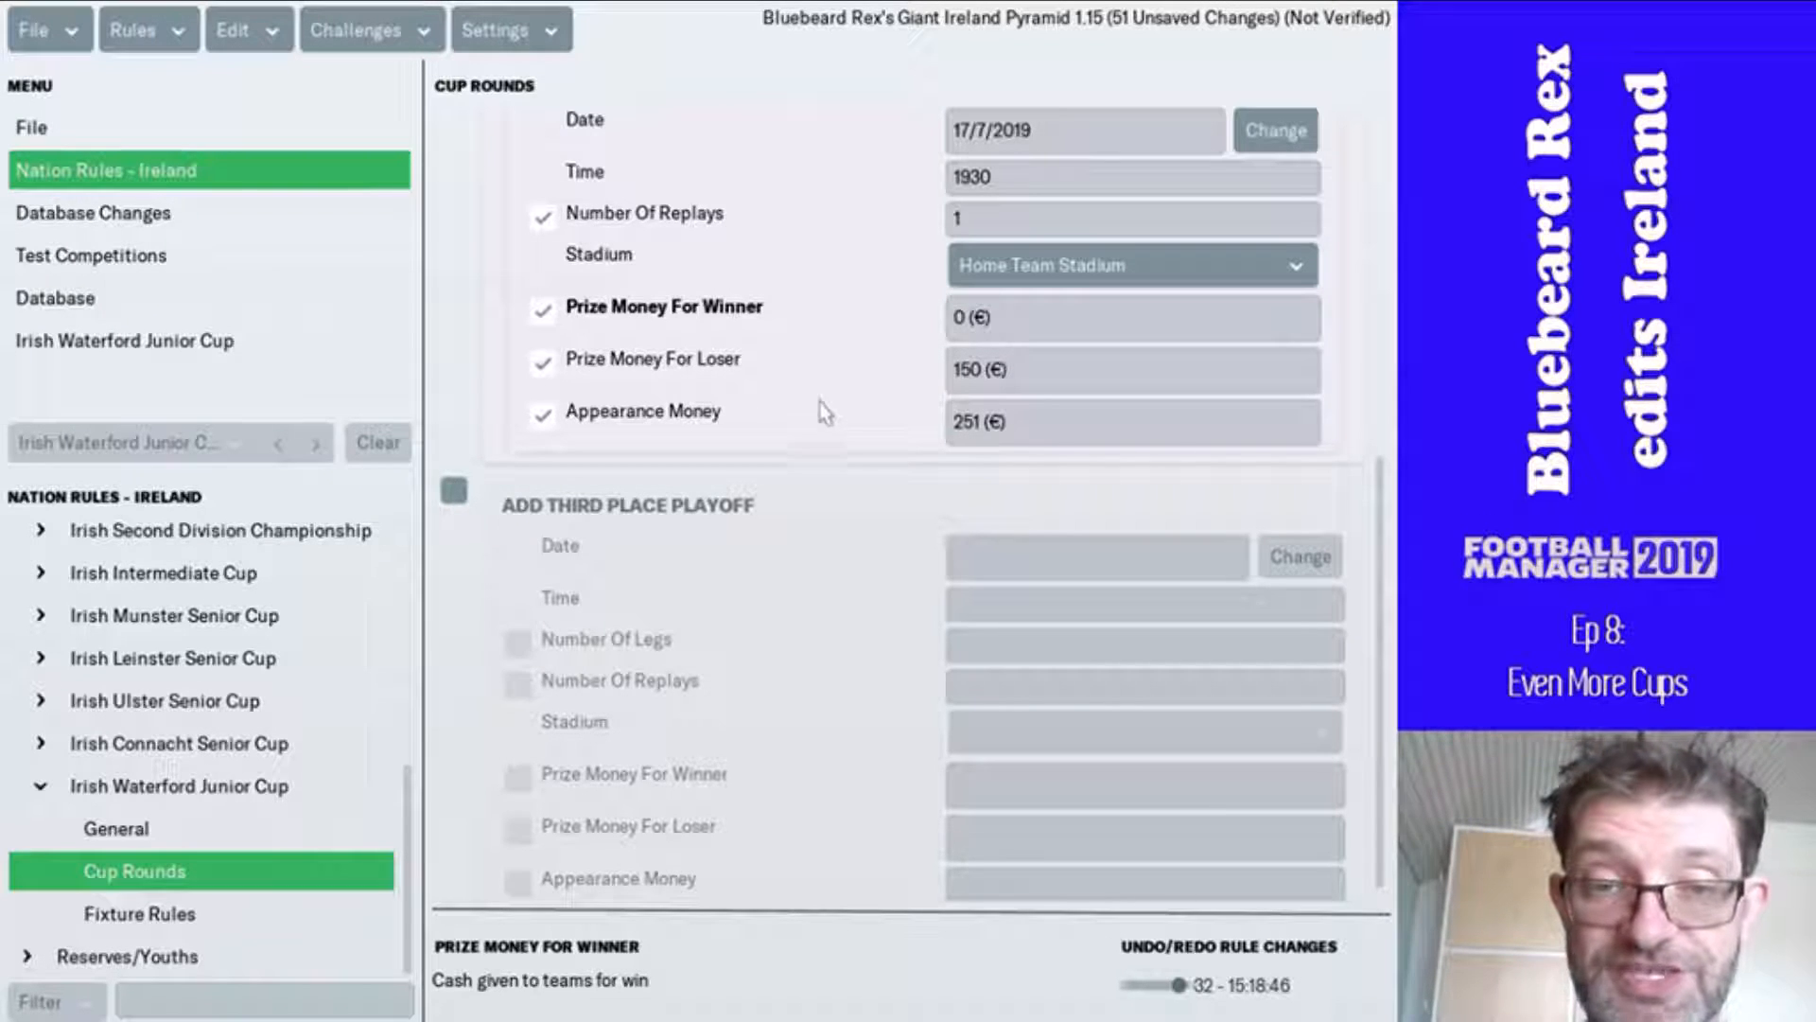
- Find stage names containing "final" and name the round dated 19/10/2019 Final
scroll(811, 348, "up", 5)
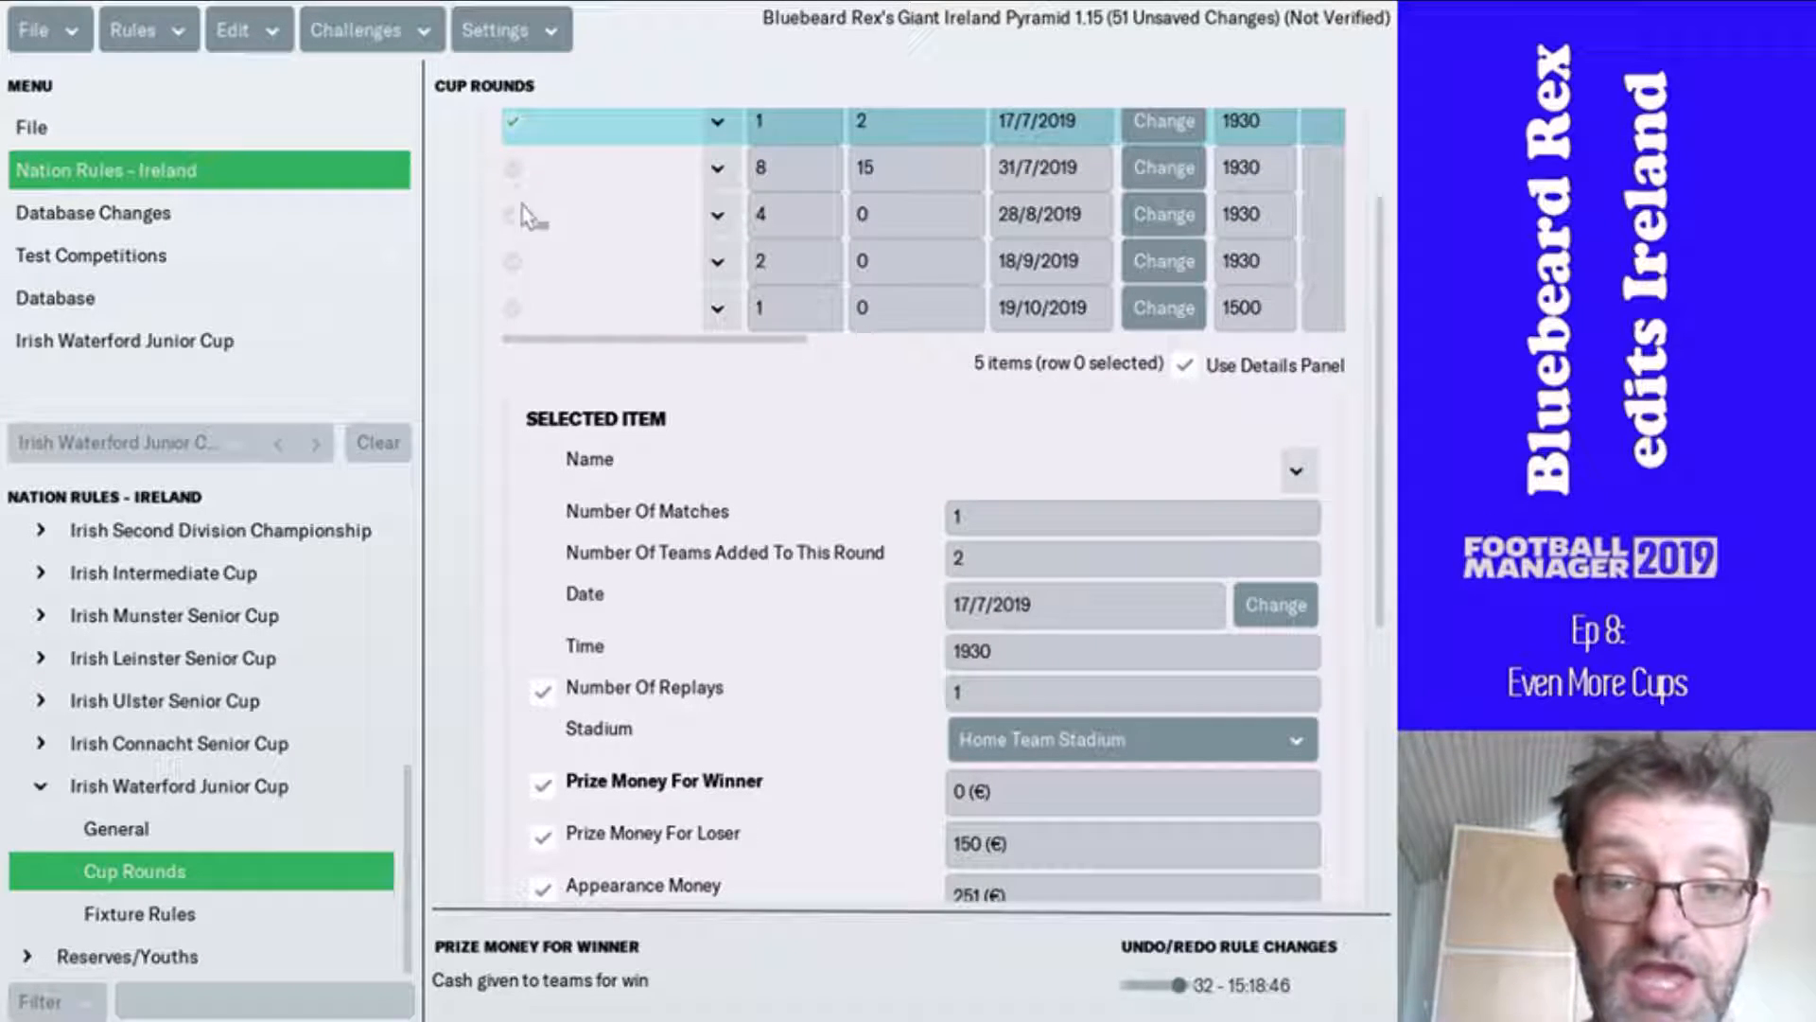
left_click(719, 310)
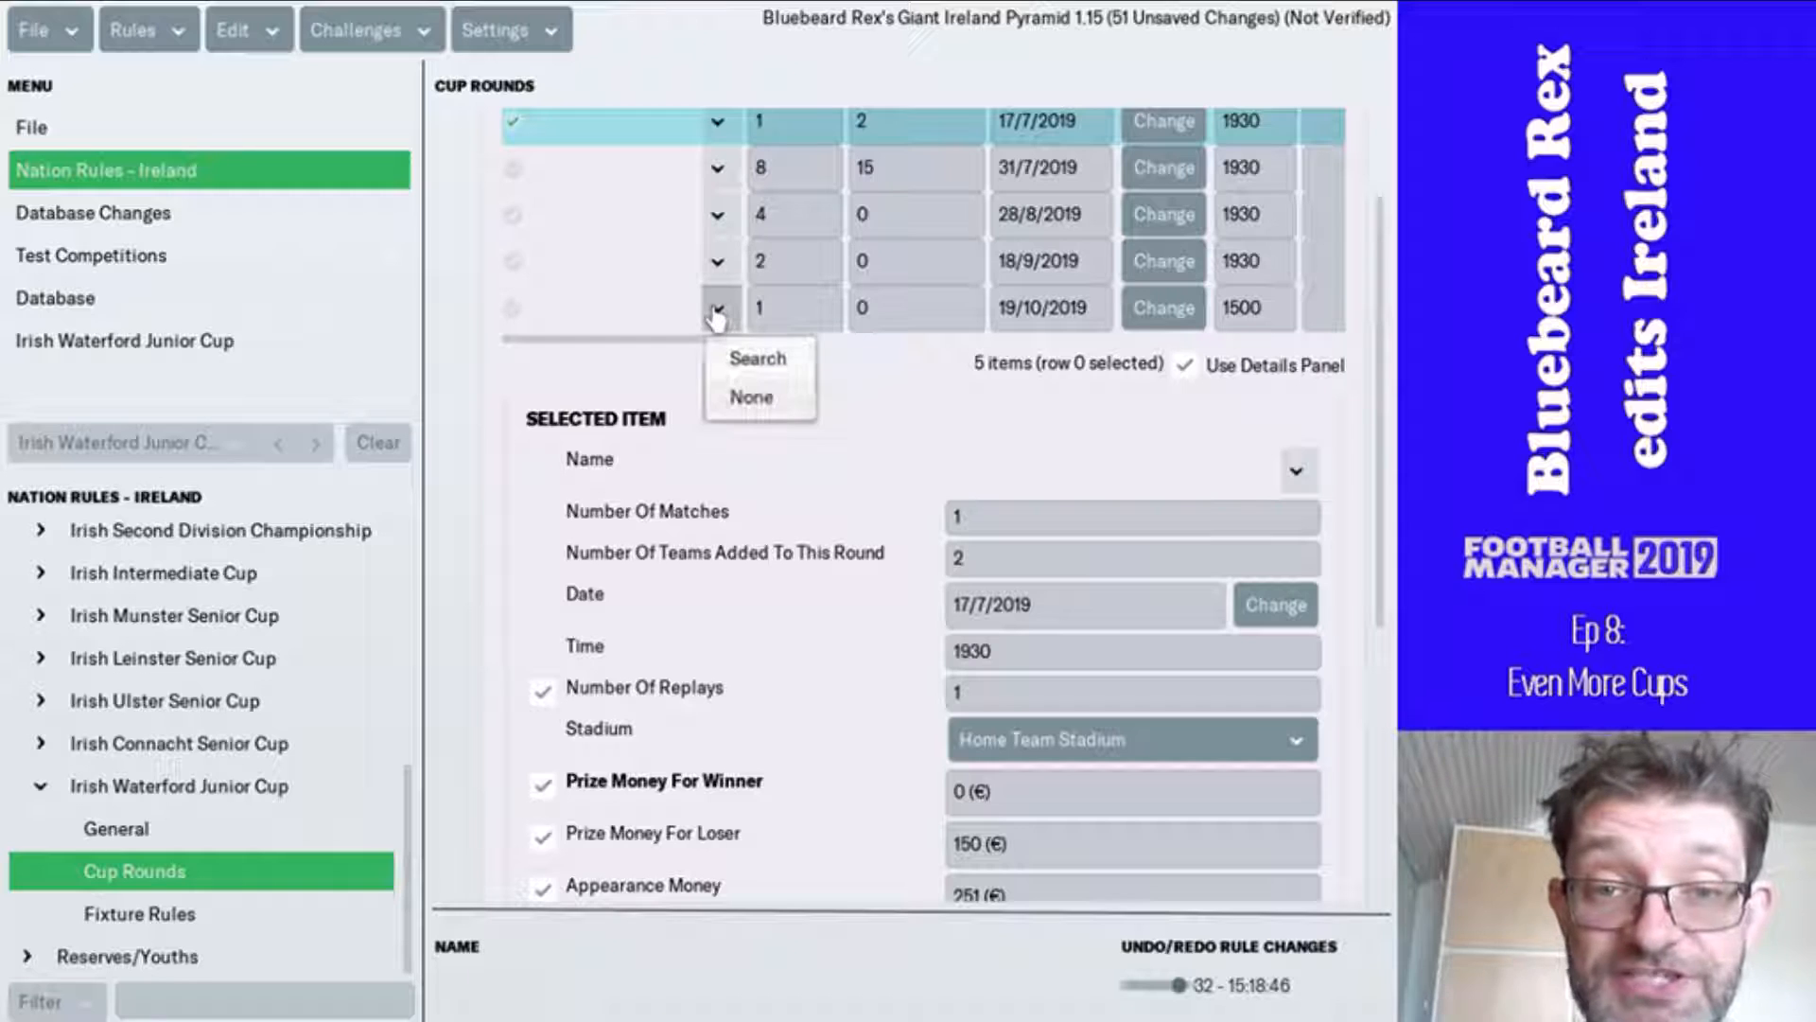
left_click(742, 361)
left_click(221, 230)
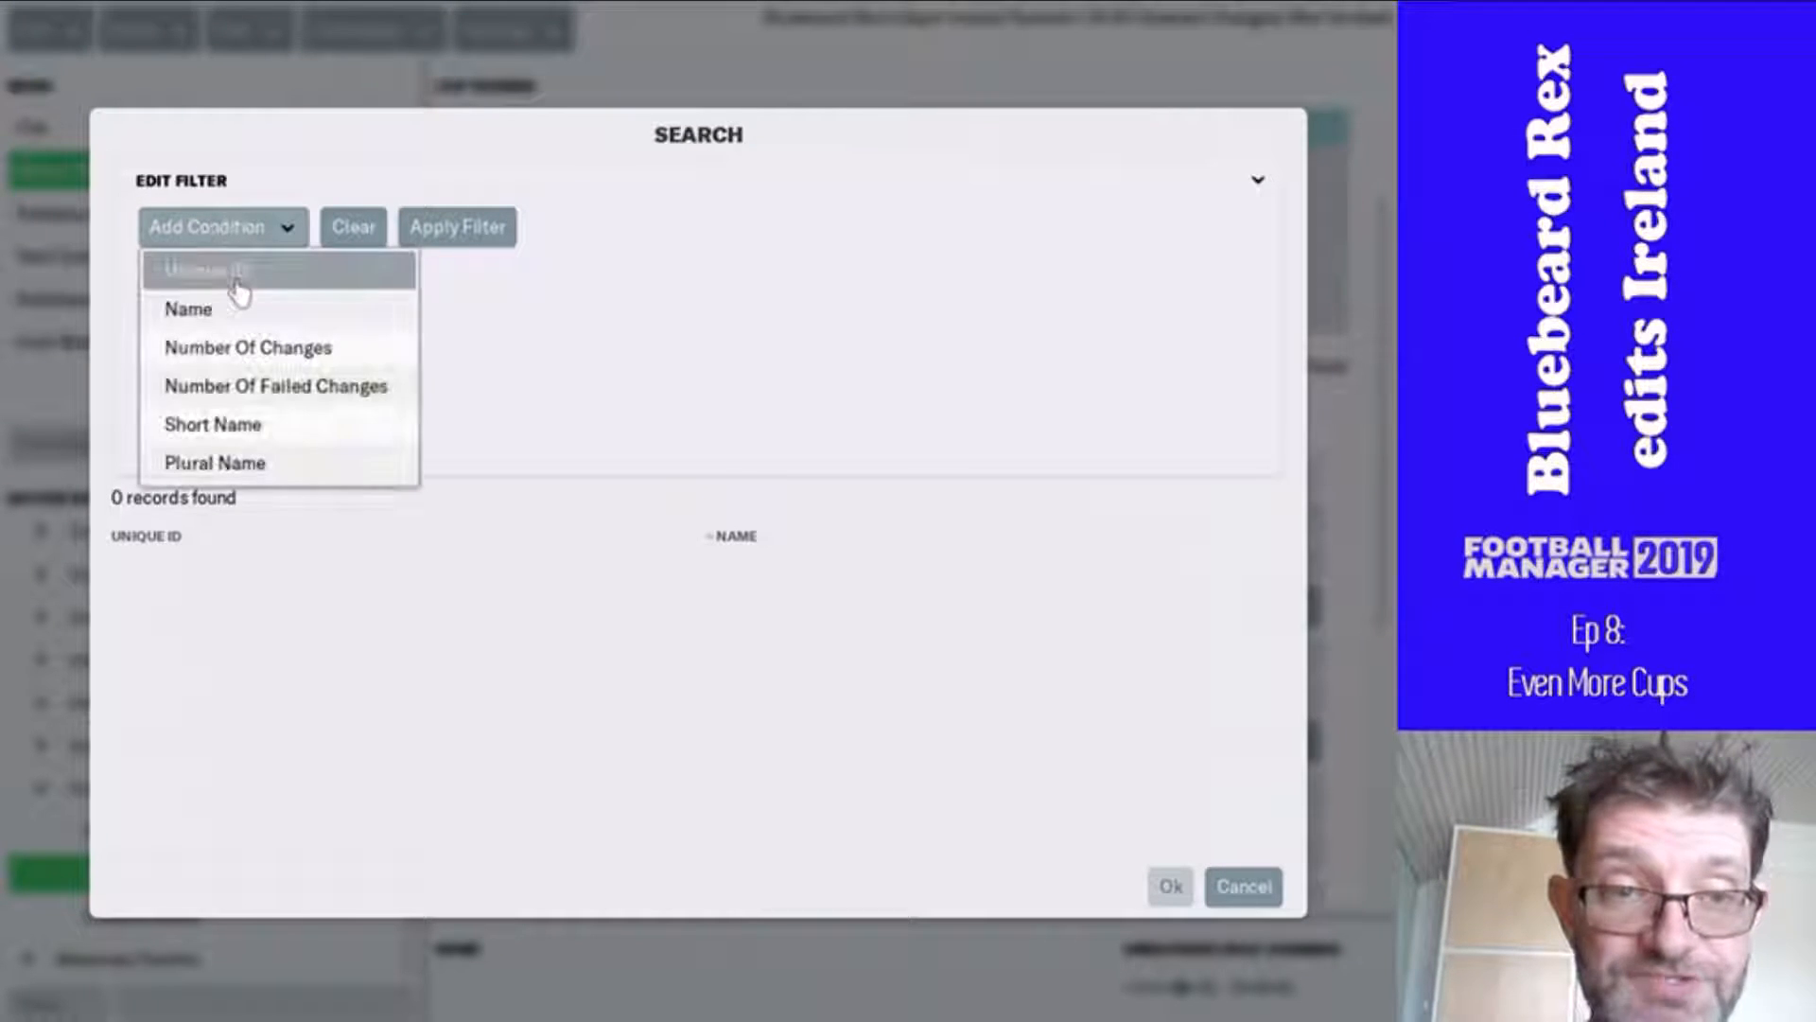
left_click(231, 306)
left_click(872, 277)
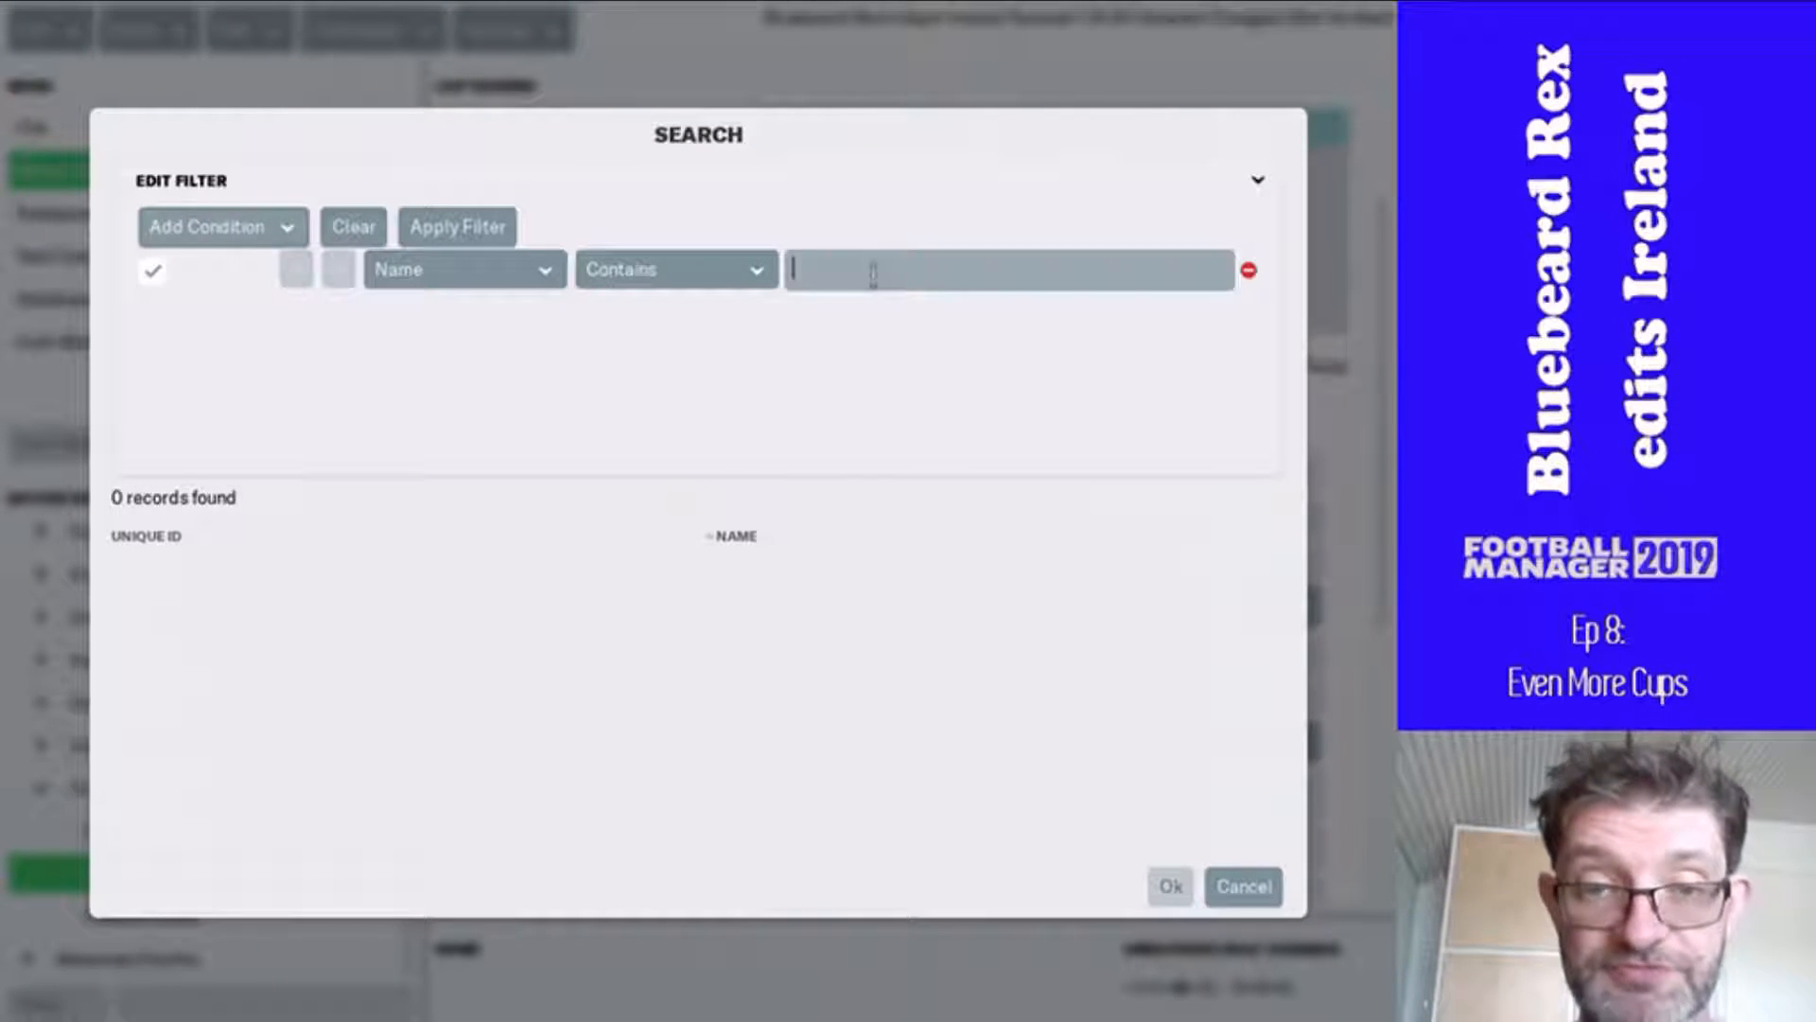
type("final")
key("Return")
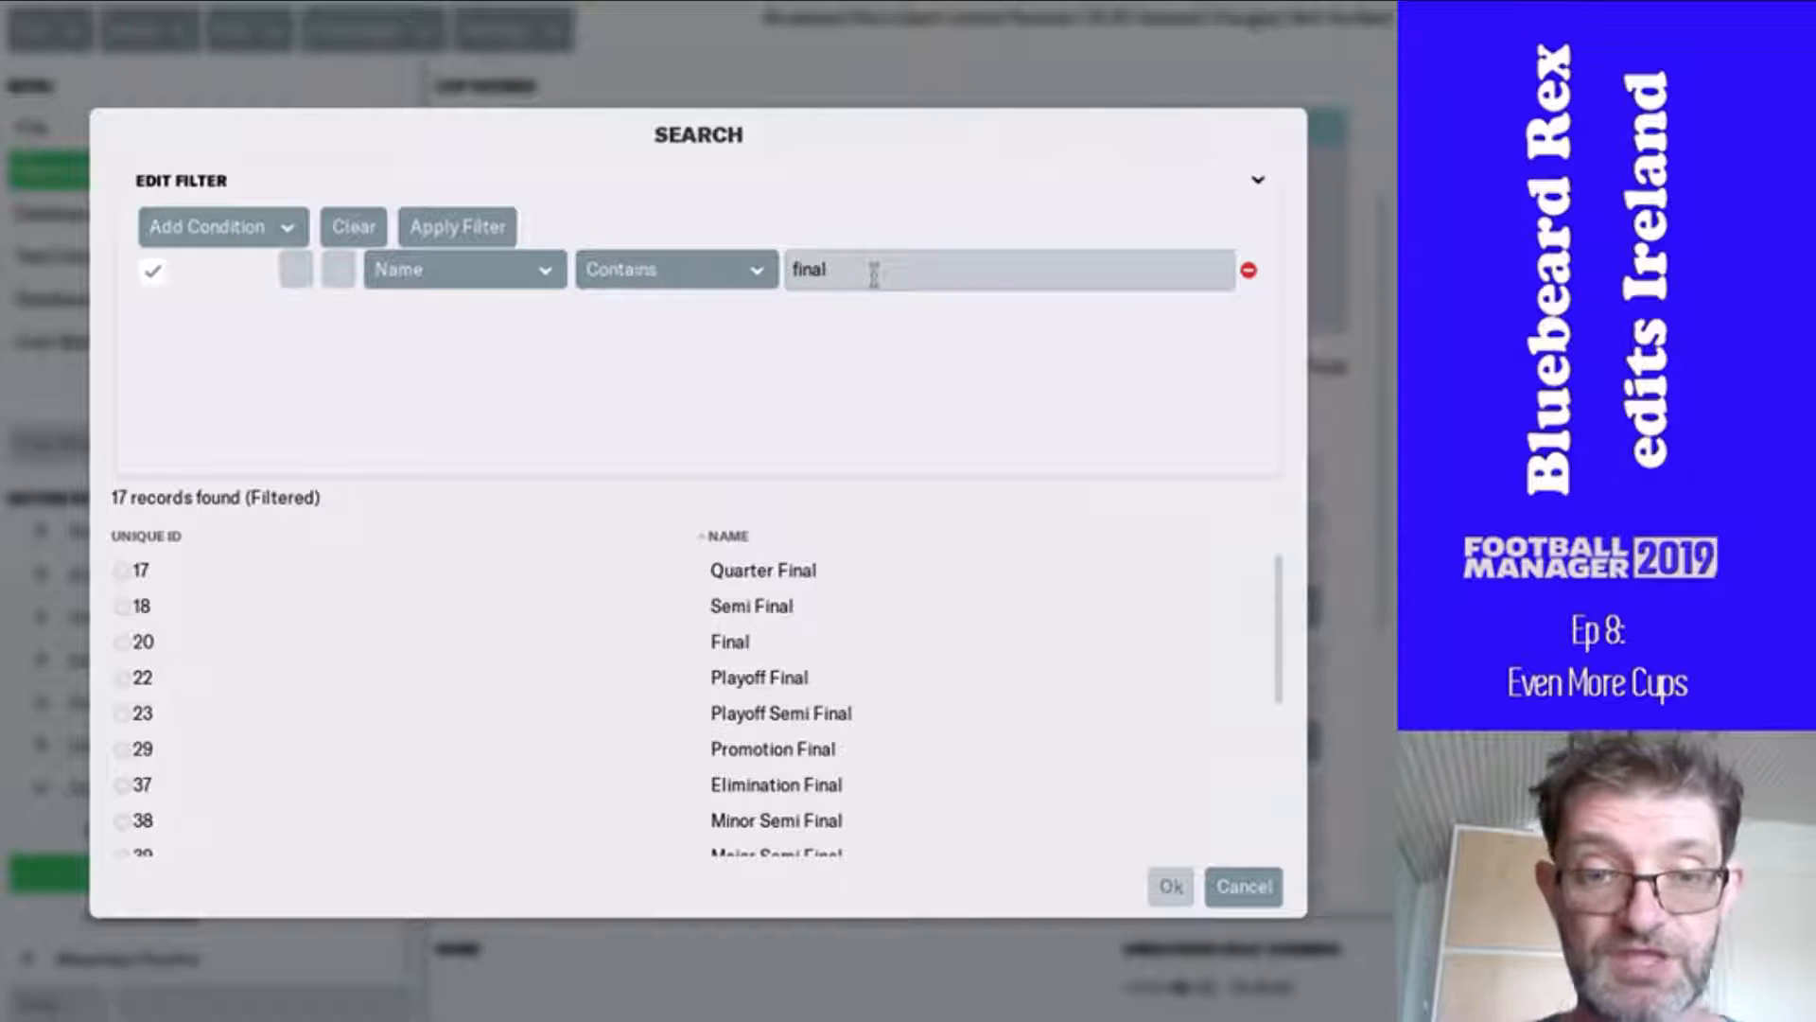
double_click(791, 644)
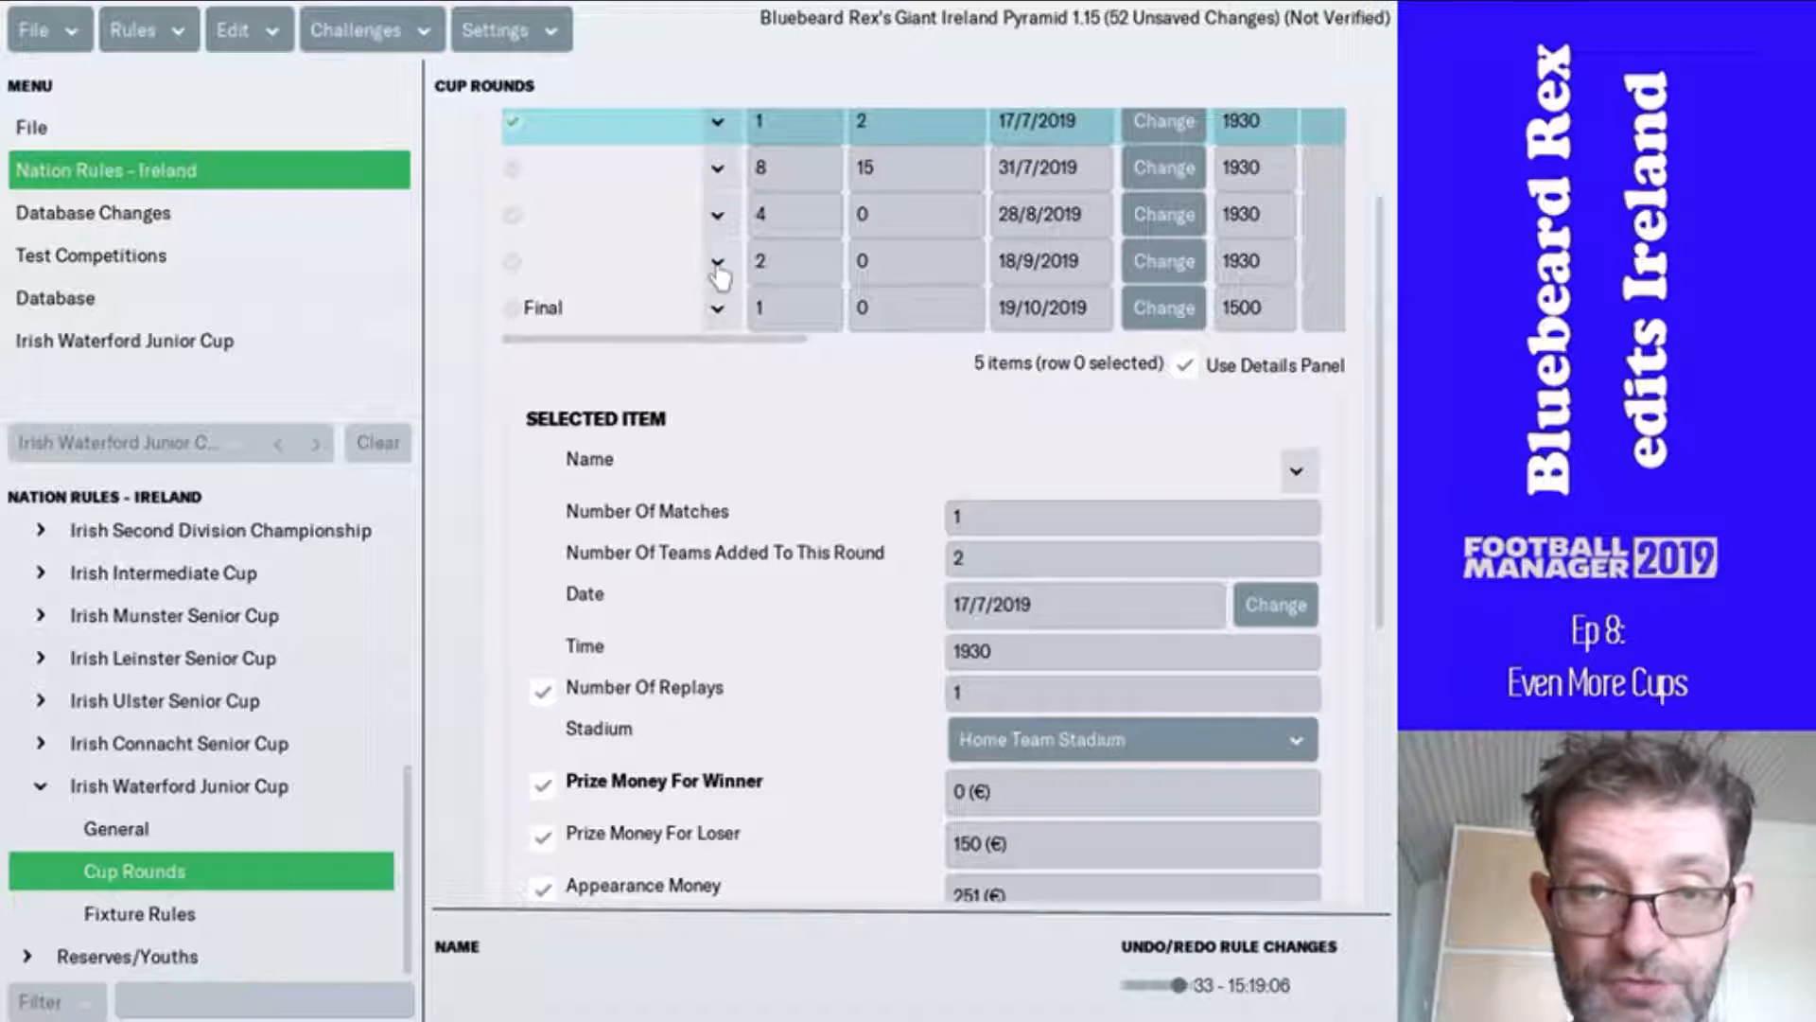
- Name the 2-match round dated 18/9/2019 Semi Final
left_click(717, 263)
left_click(748, 308)
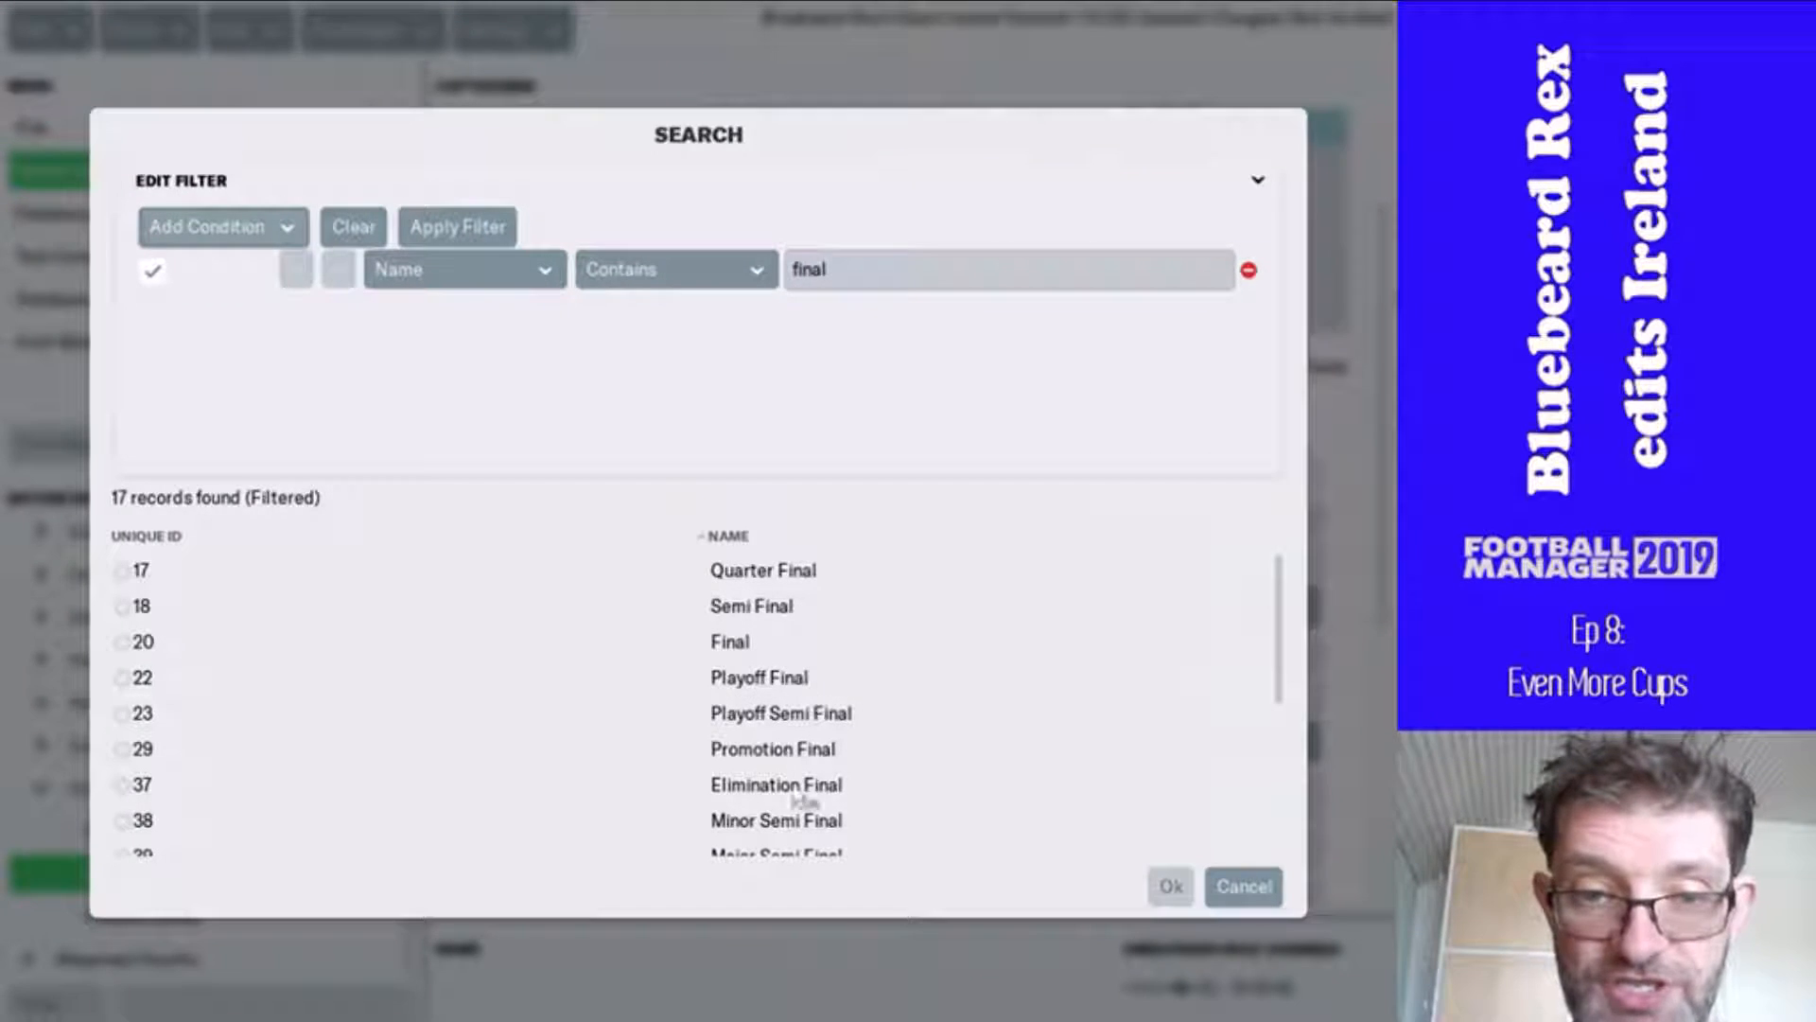
double_click(768, 610)
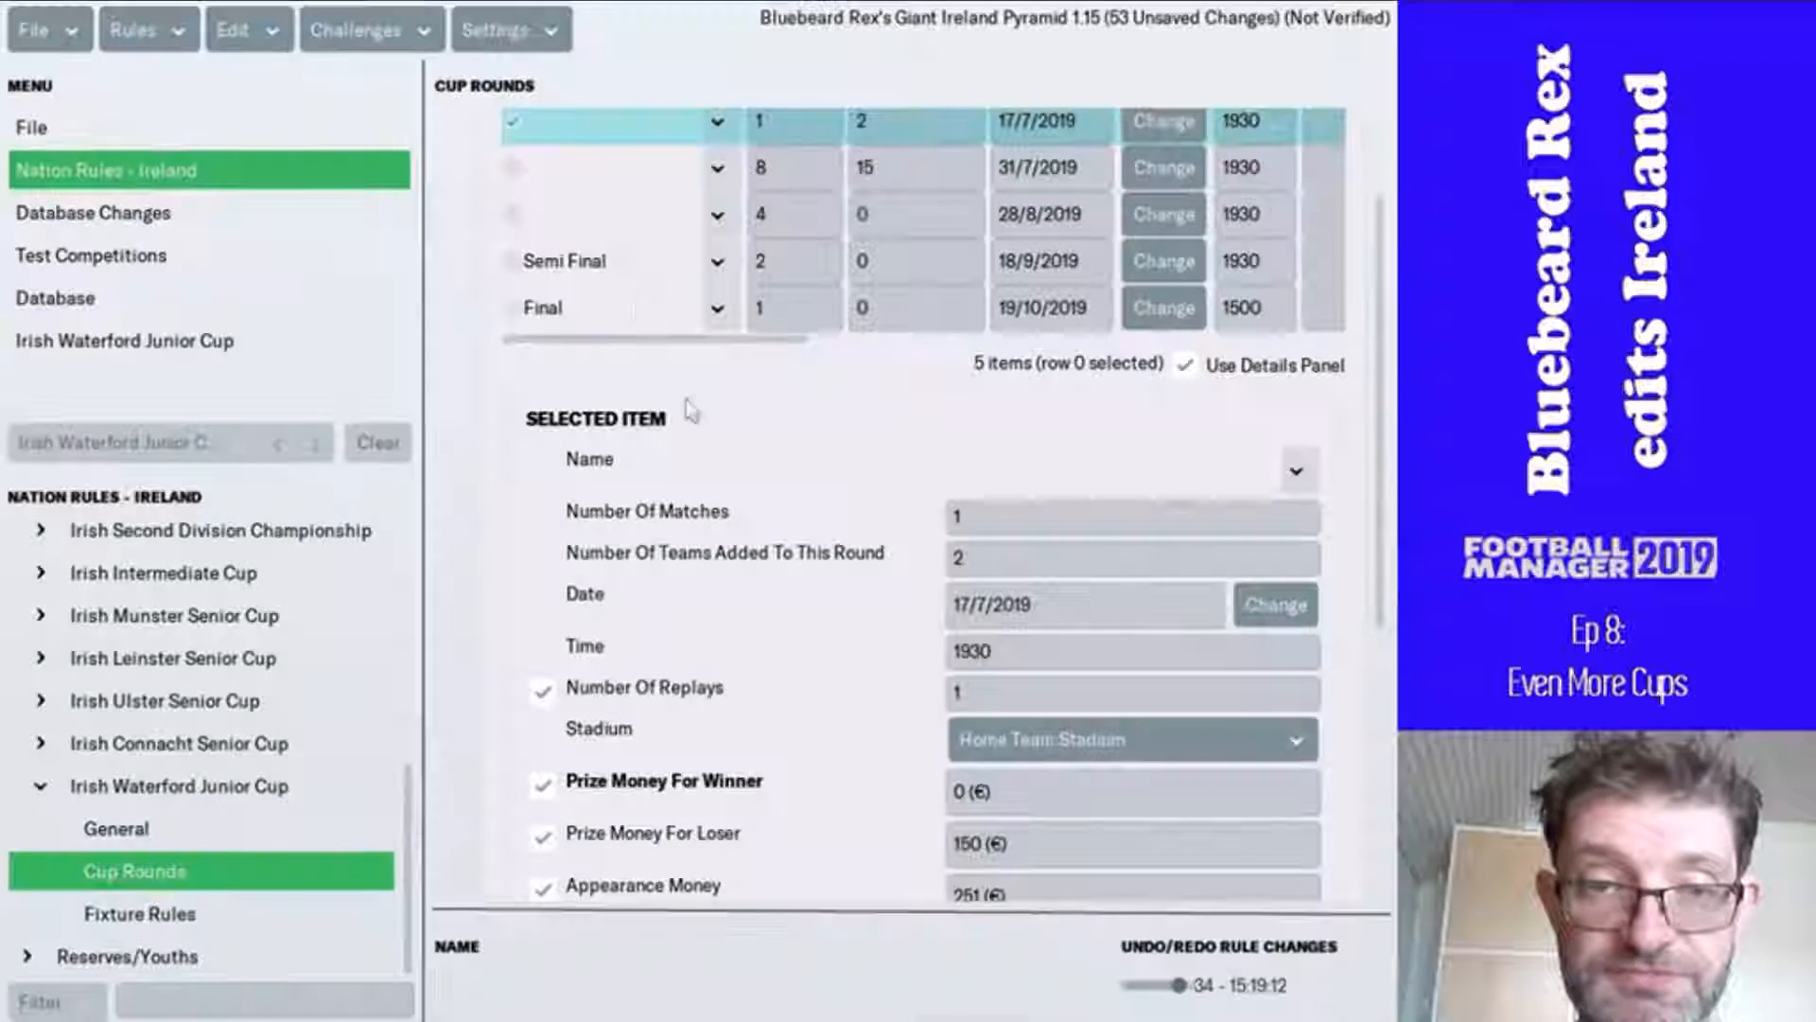
left_click(727, 216)
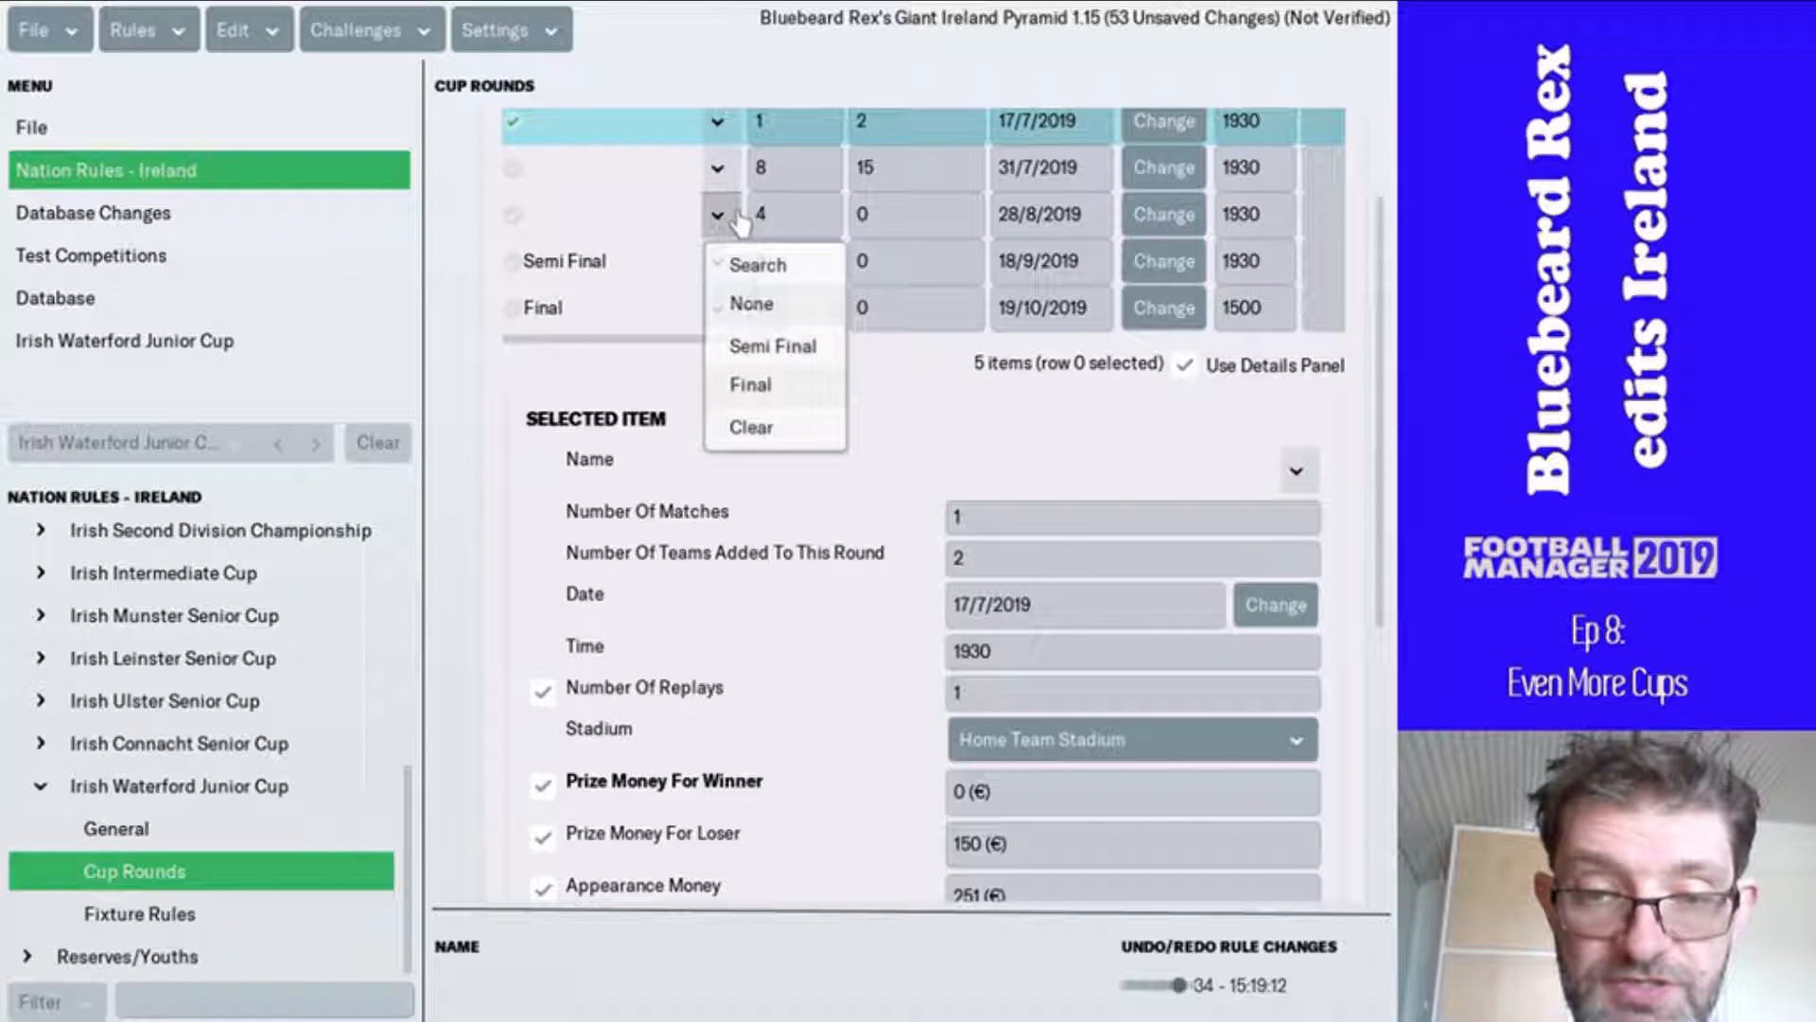
left_click(647, 185)
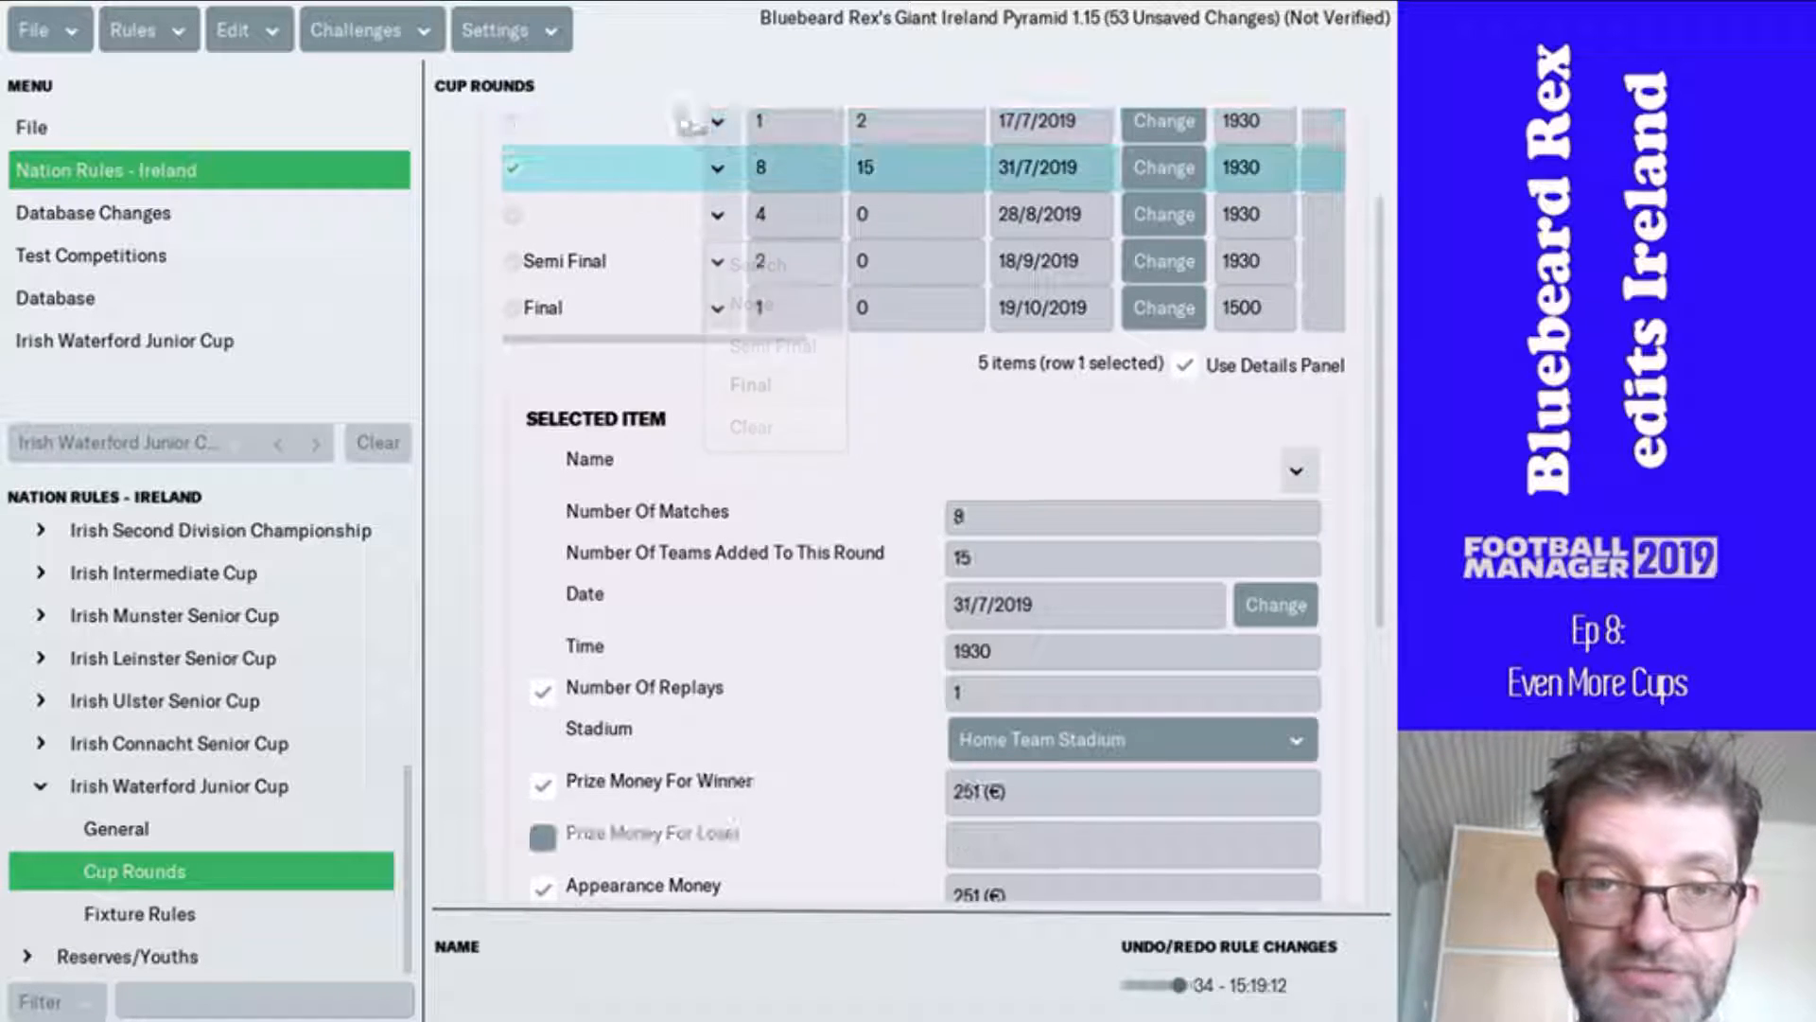
- Find stage names containing "round" and name the round dated 17/7/2019 First Round
left_click(717, 123)
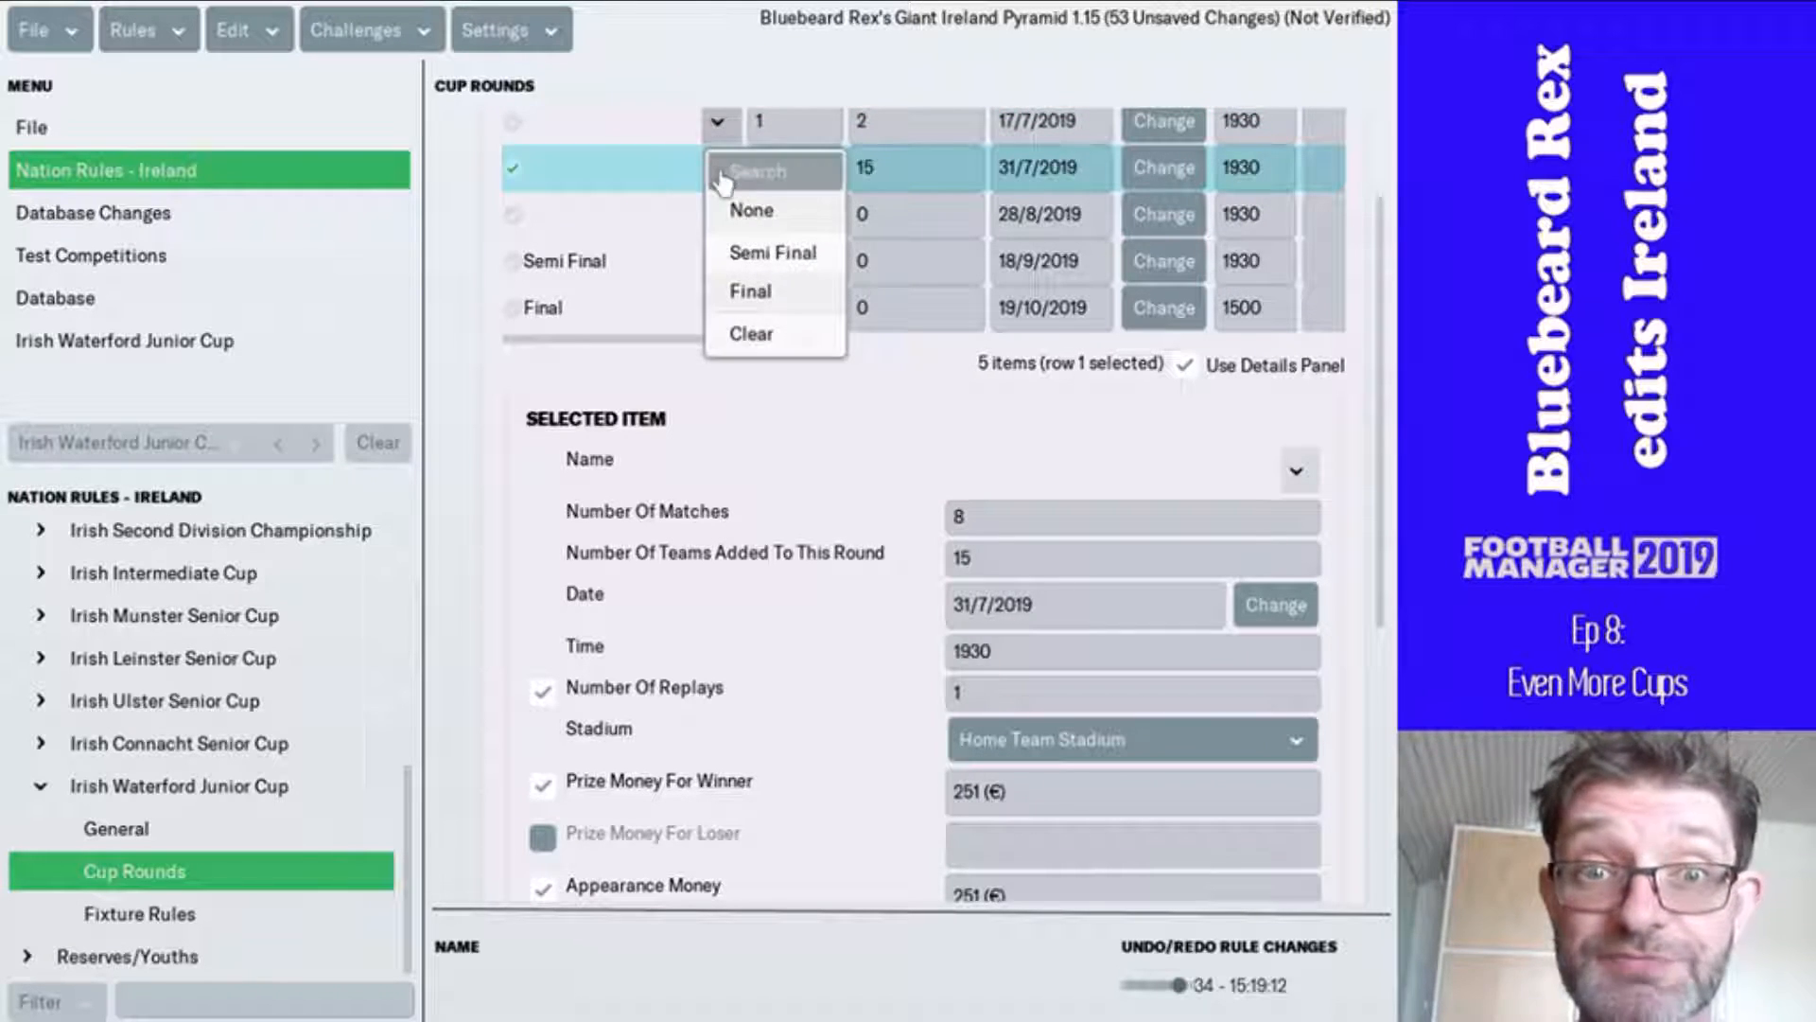
left_click(749, 171)
left_click(899, 253)
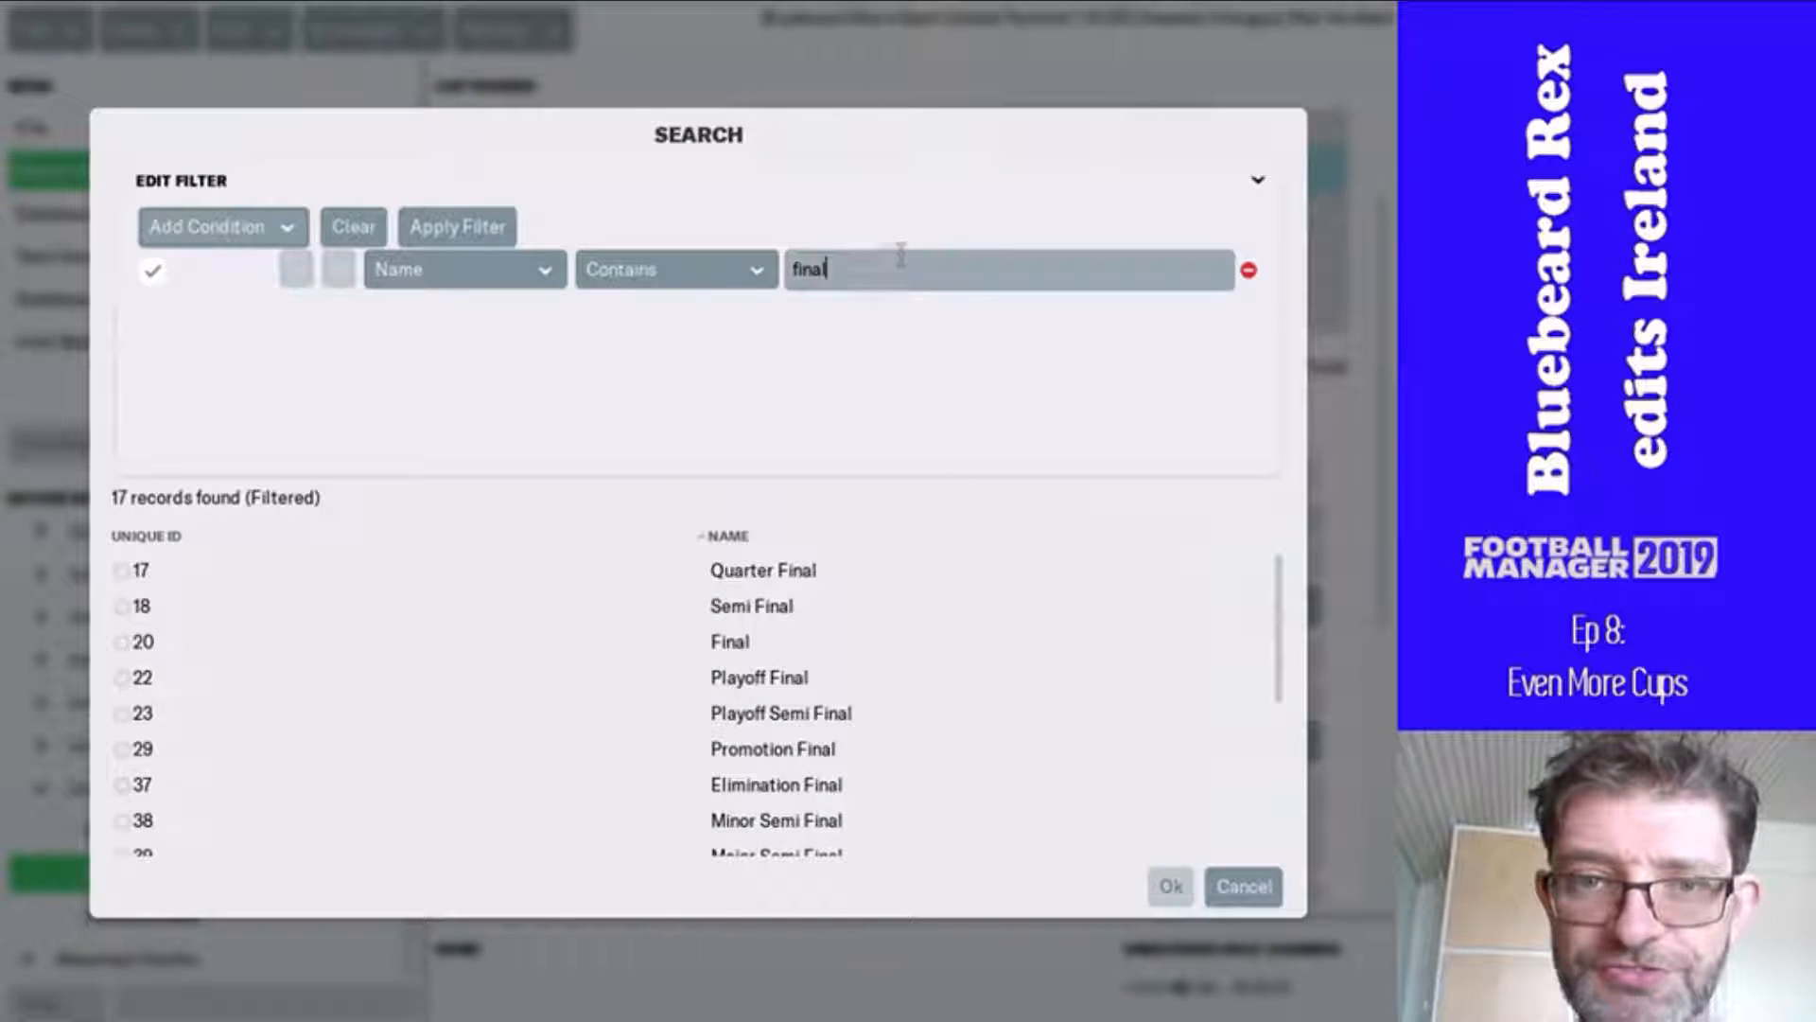
key("BackSpace")
key("BackSpace")
key("BackSpace")
key("BackSpace")
key("BackSpace")
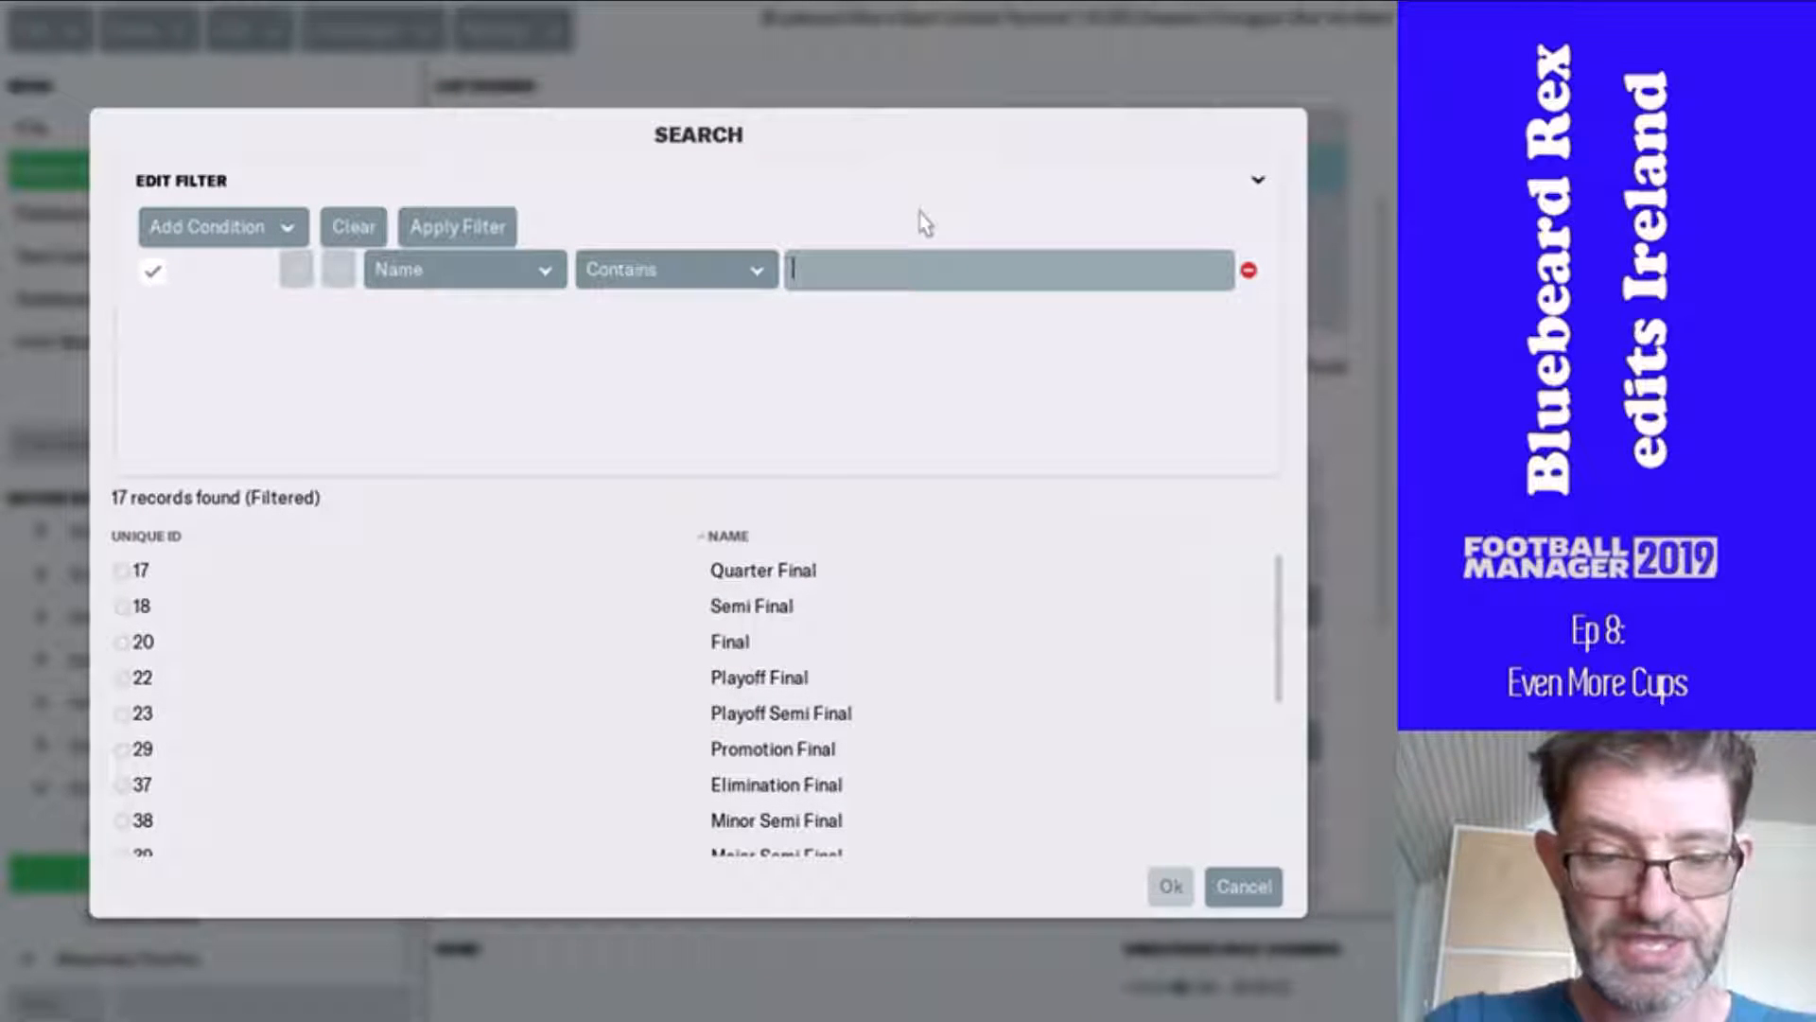
type("round")
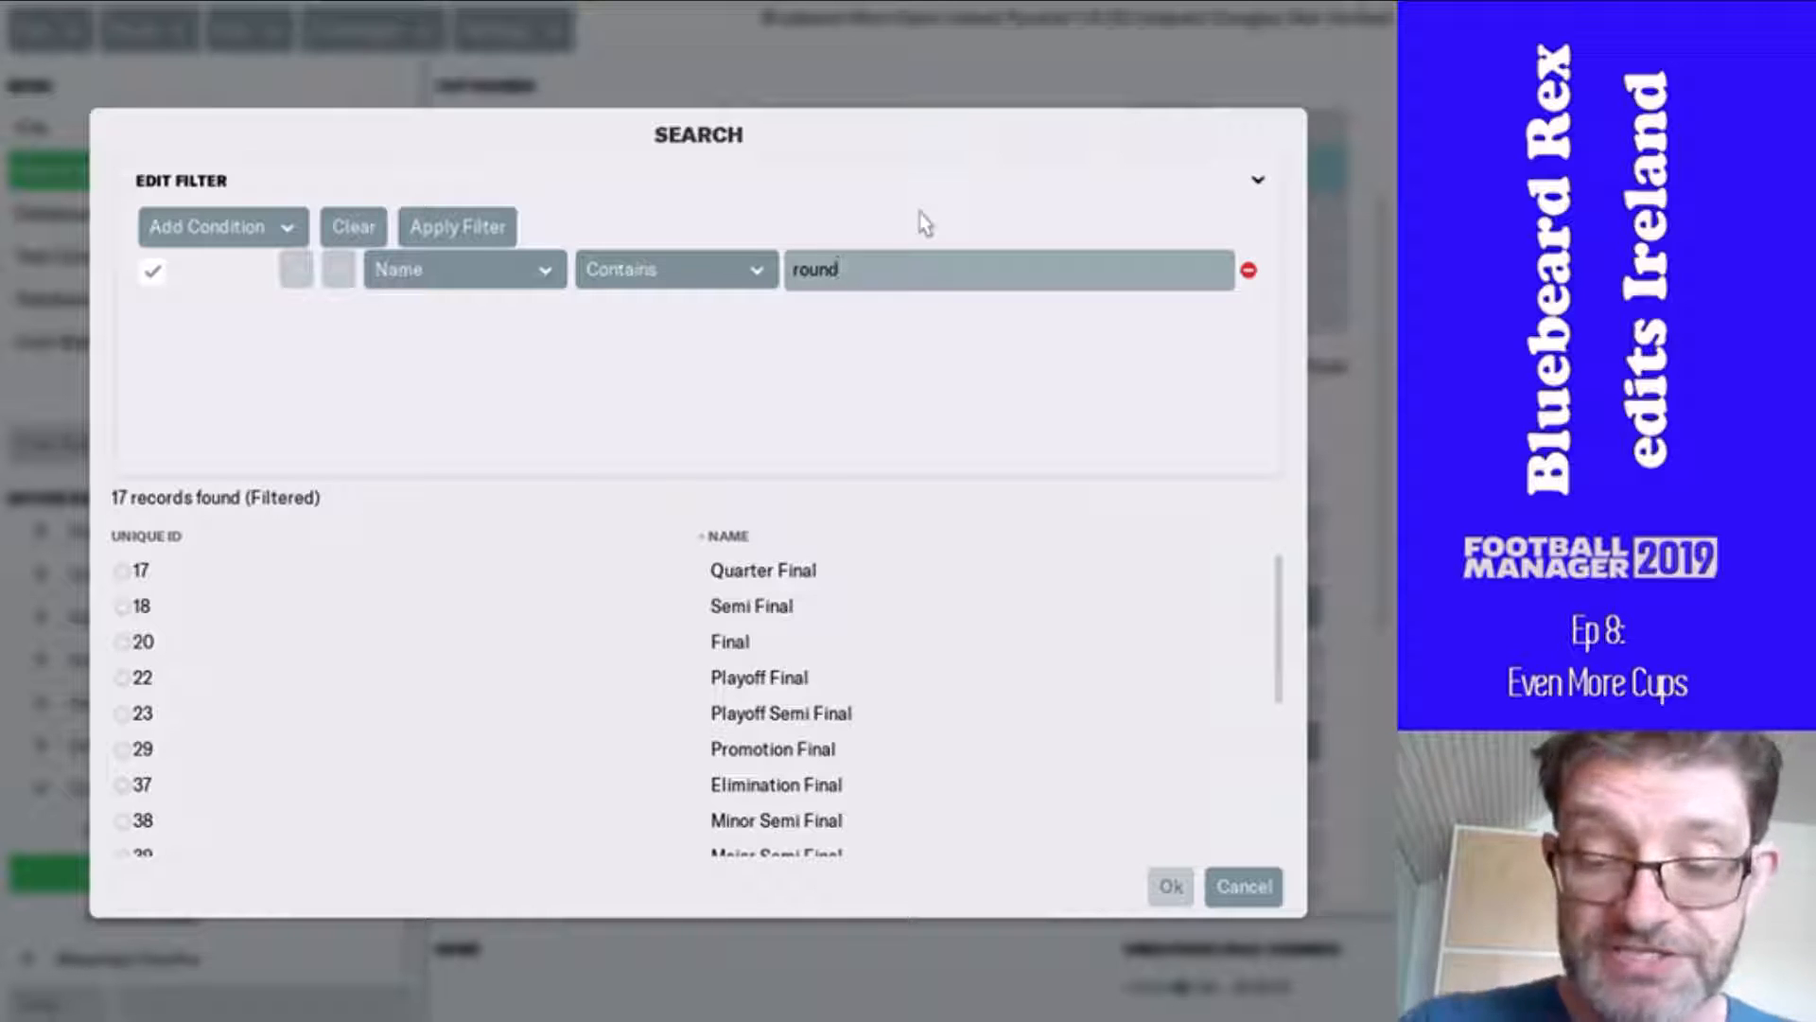
key("Return")
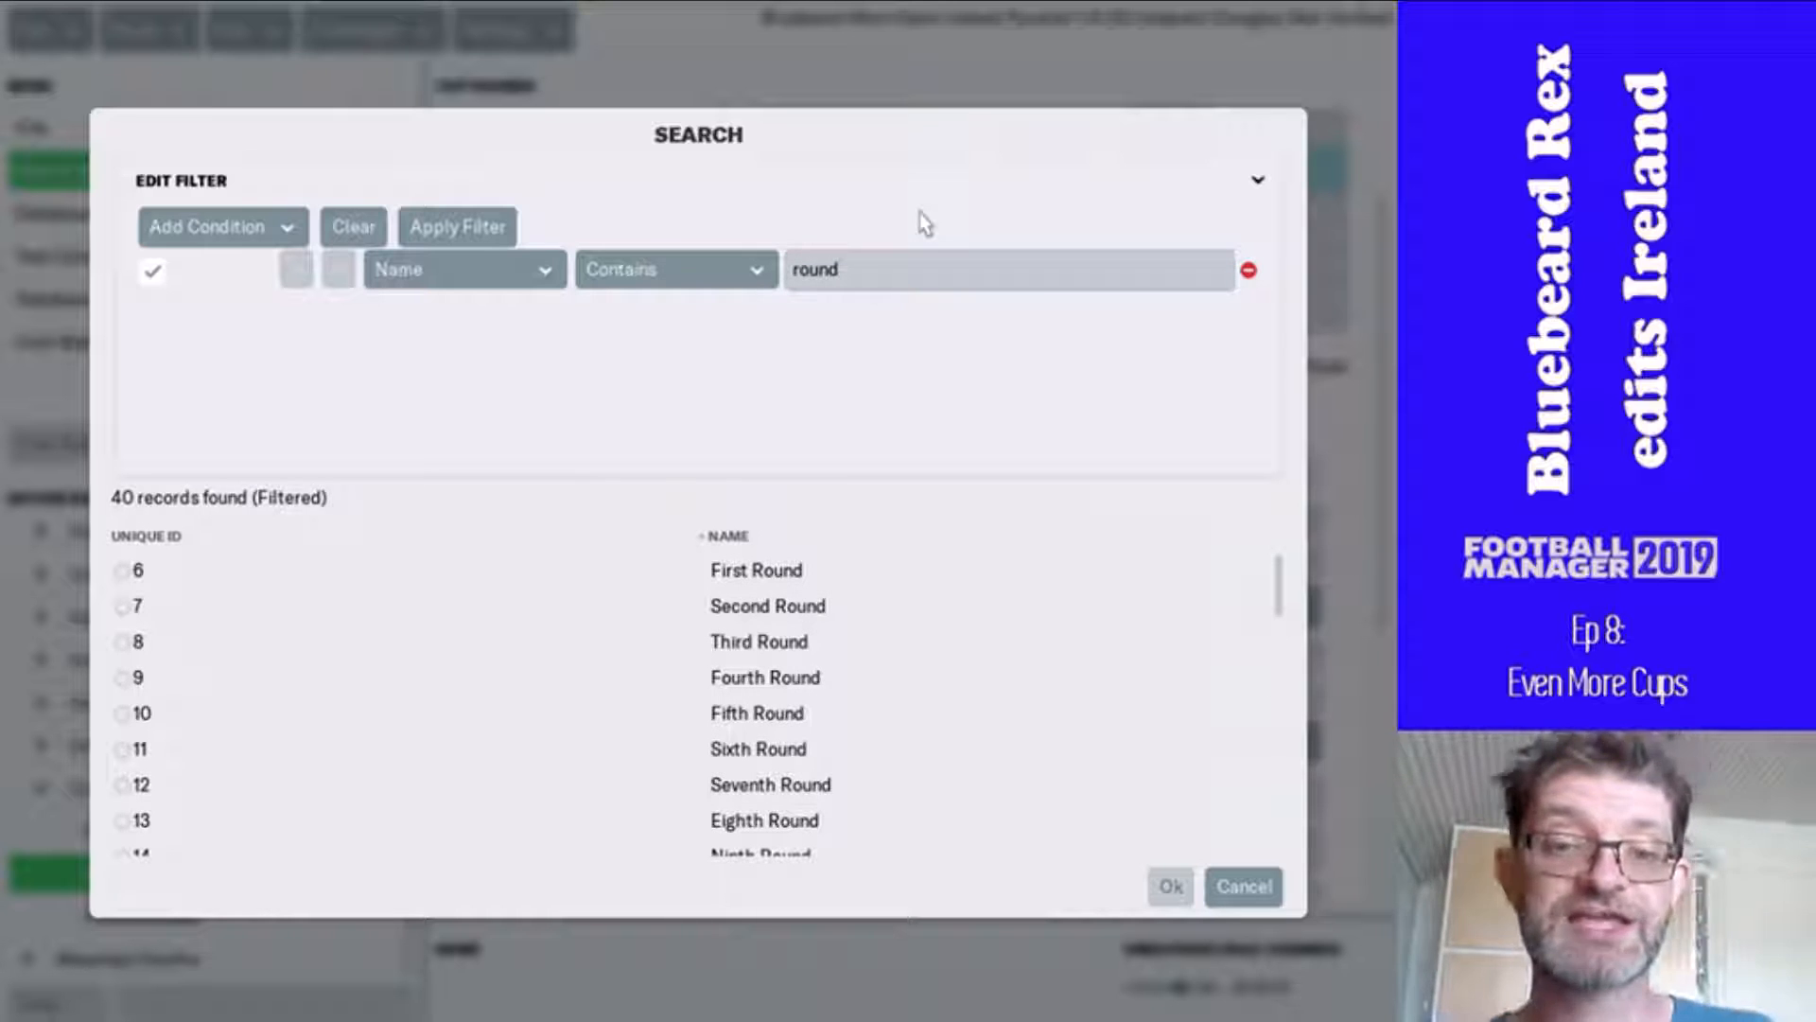
left_click(833, 574)
double_click(833, 574)
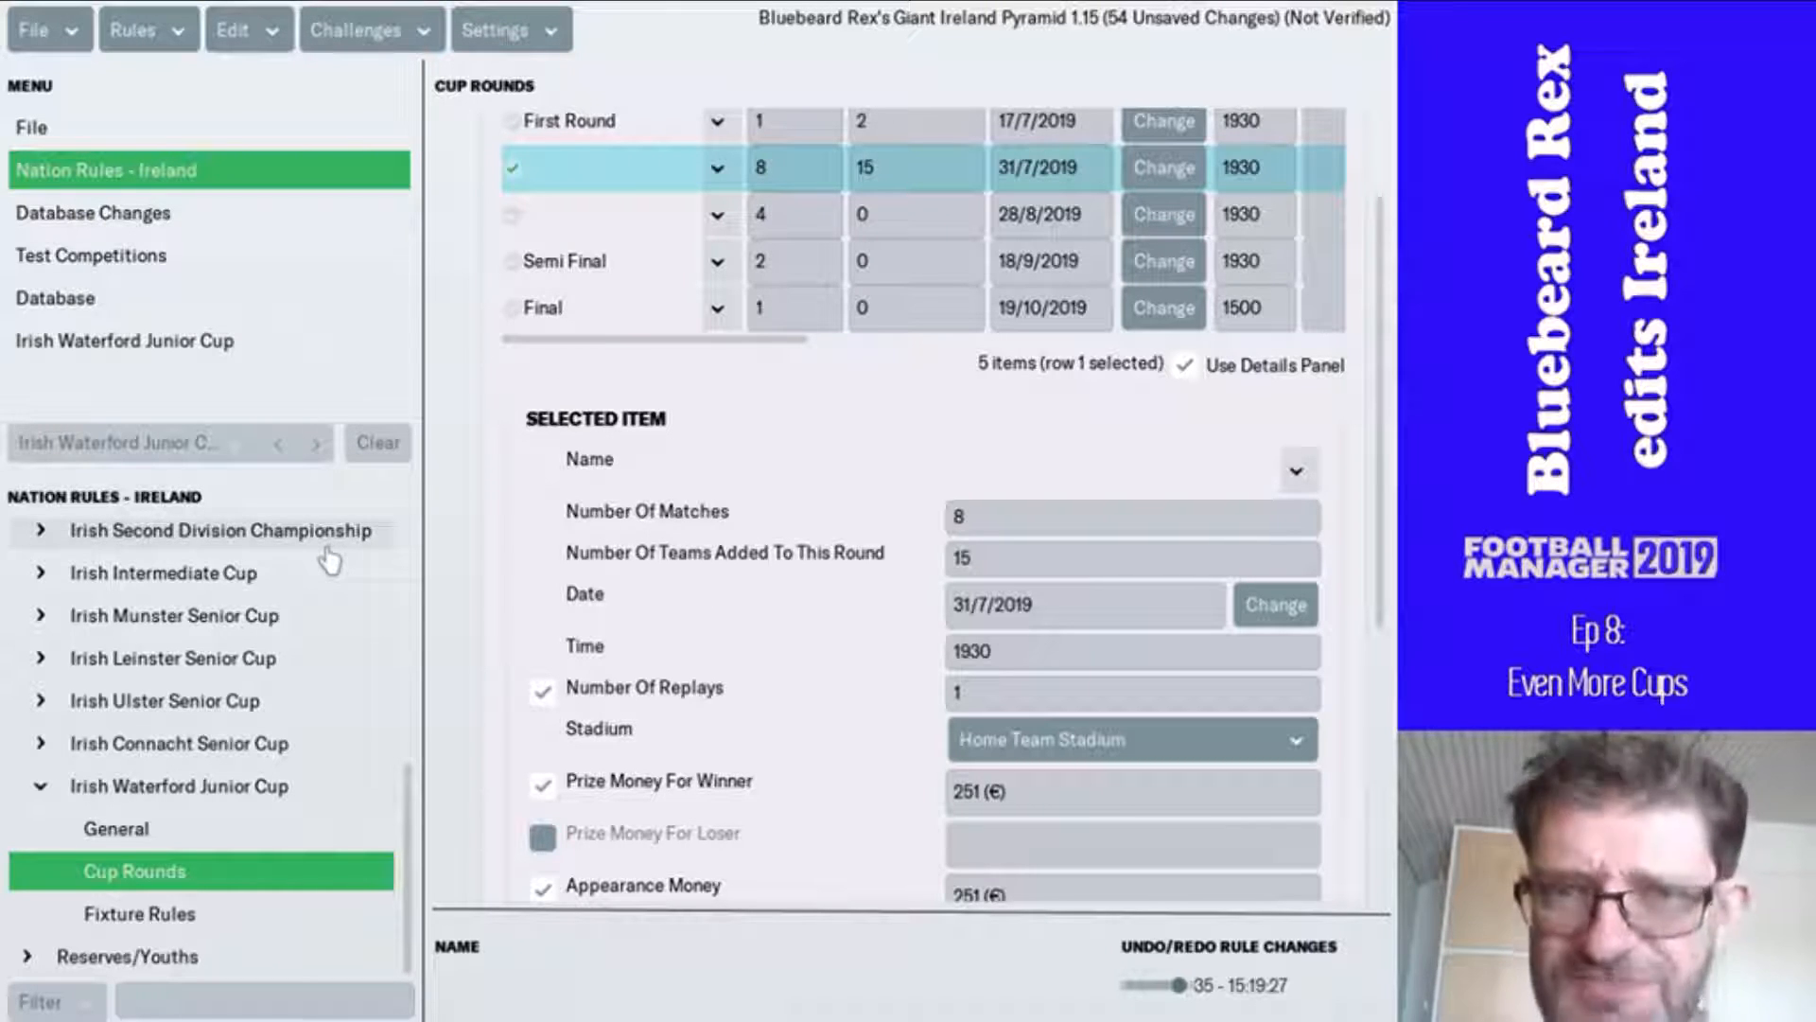
- Filter Ireland's Domestic Cup competitions in the database to names containing "senior"
left_click(42, 301)
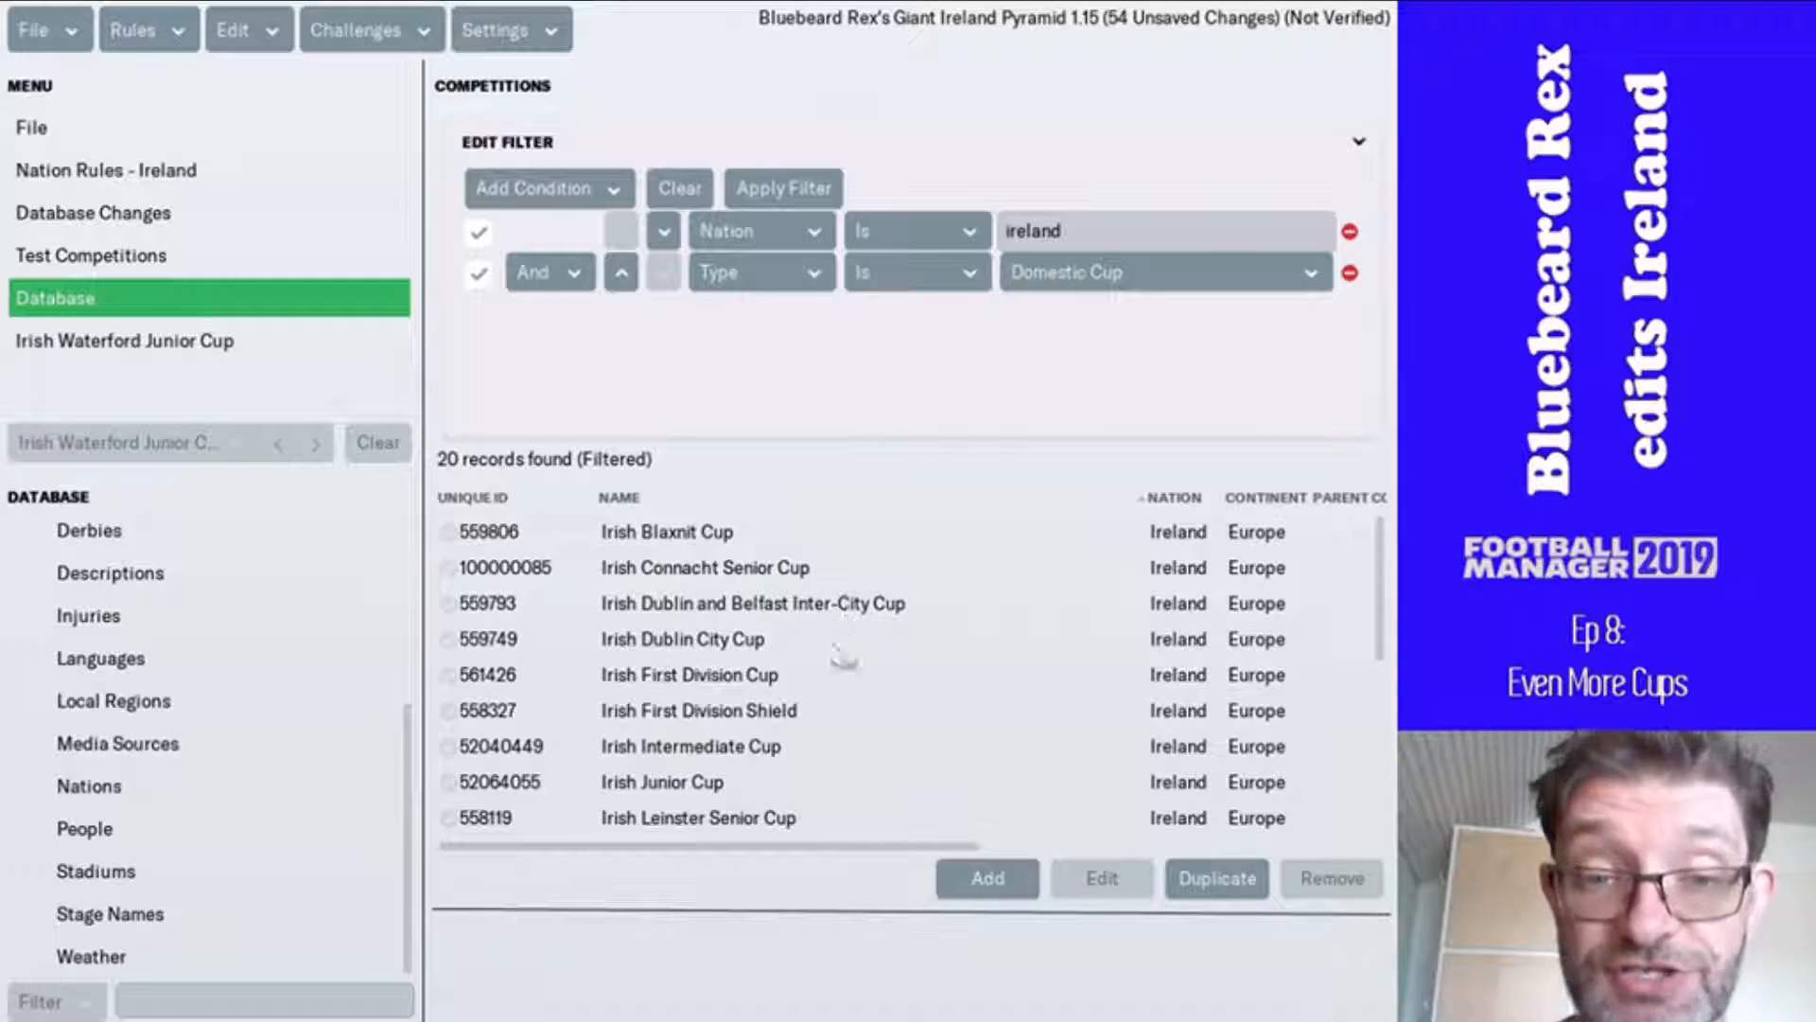
left_click(568, 194)
left_click(566, 274)
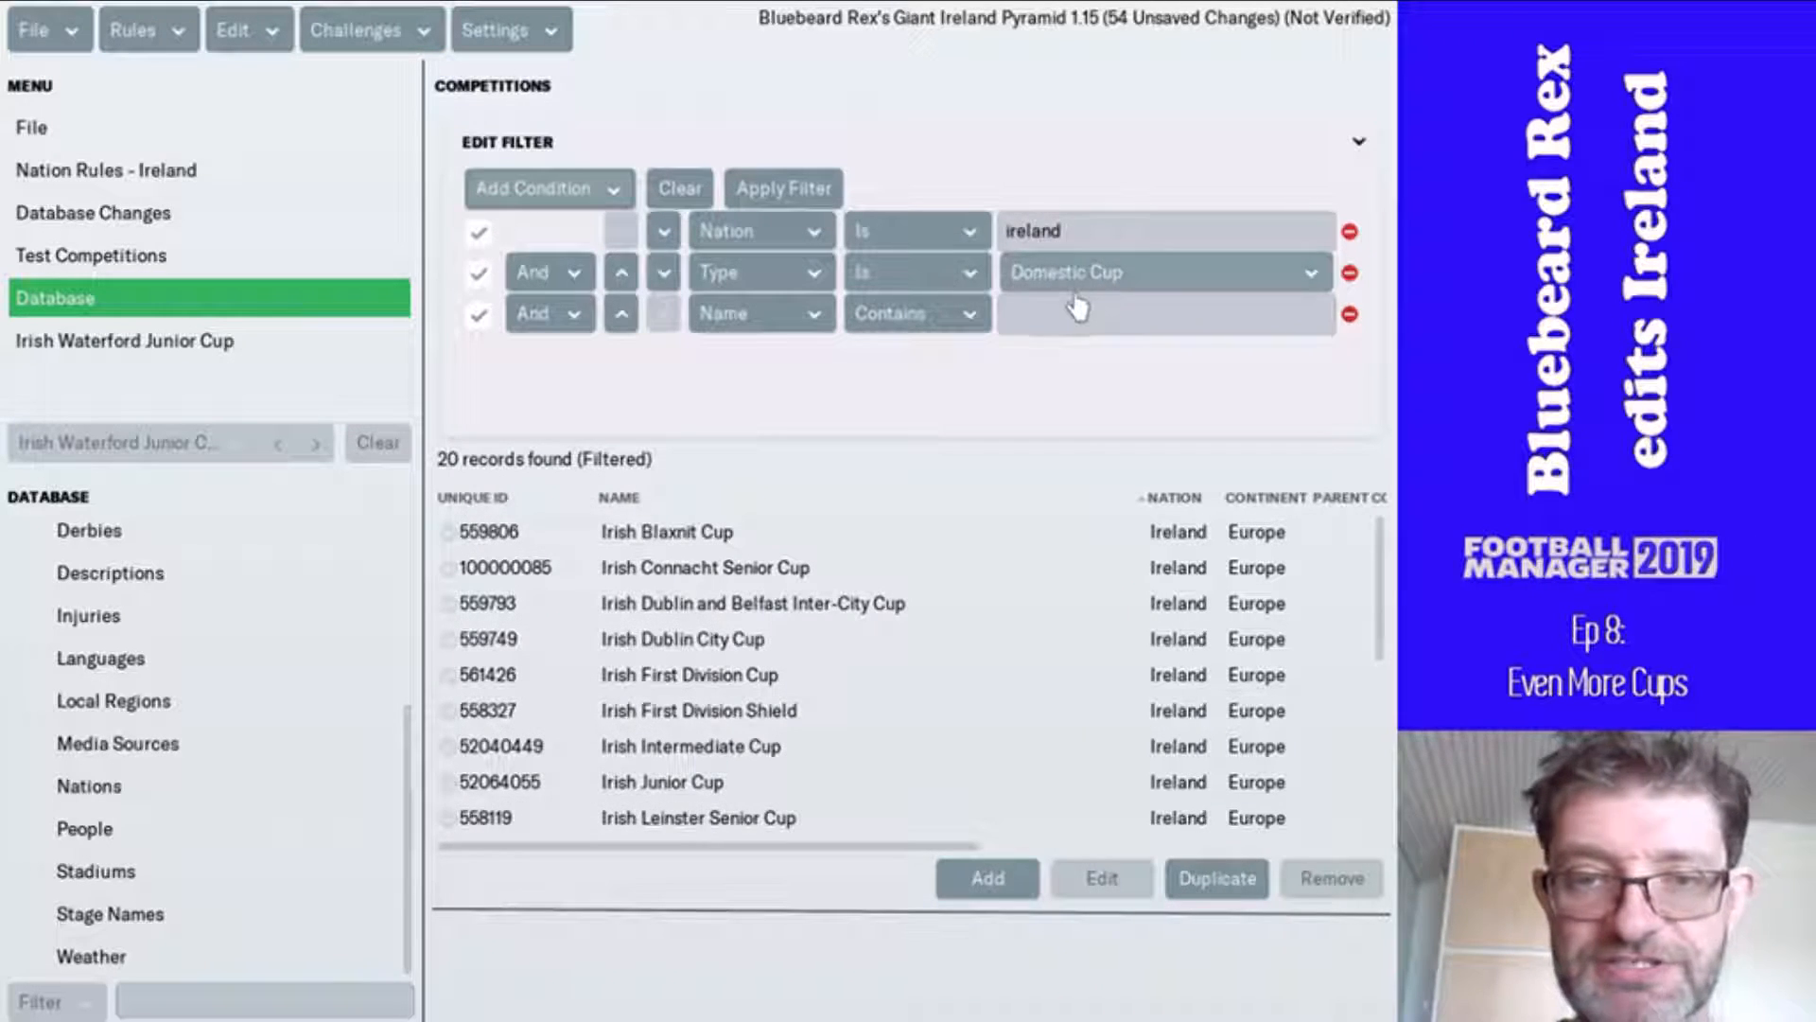
left_click(1078, 312)
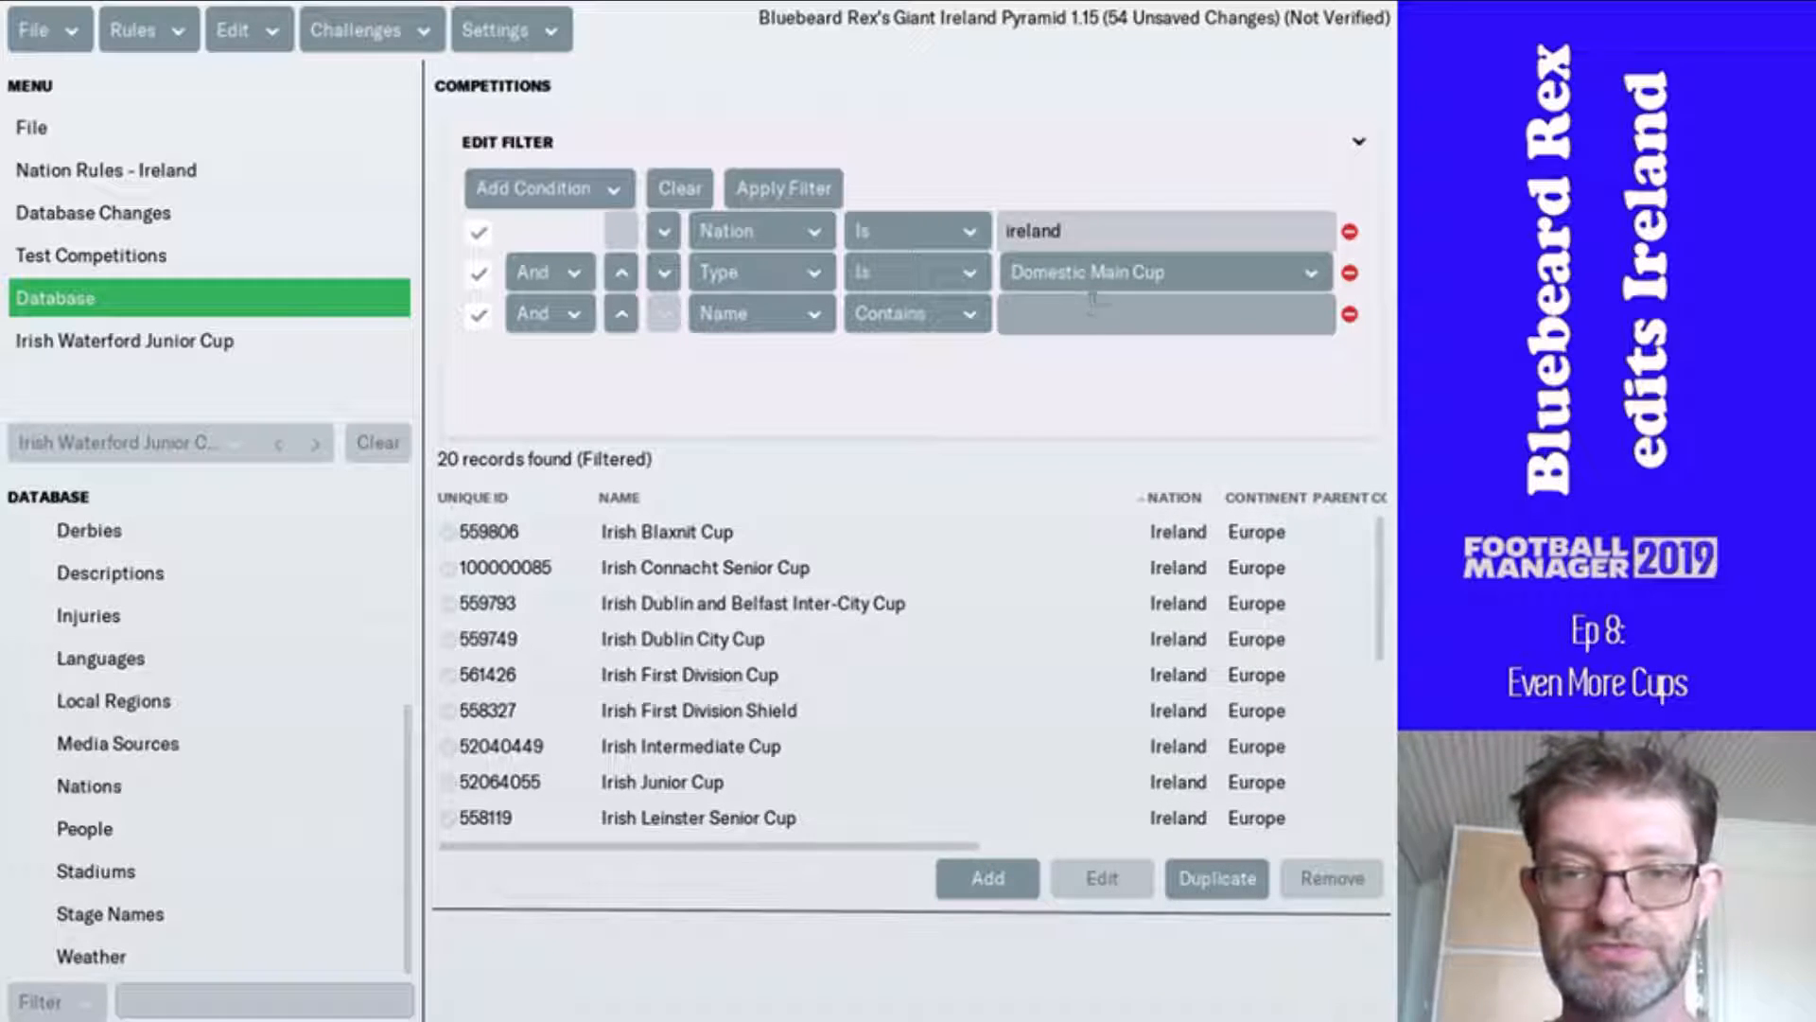
left_click(1097, 274)
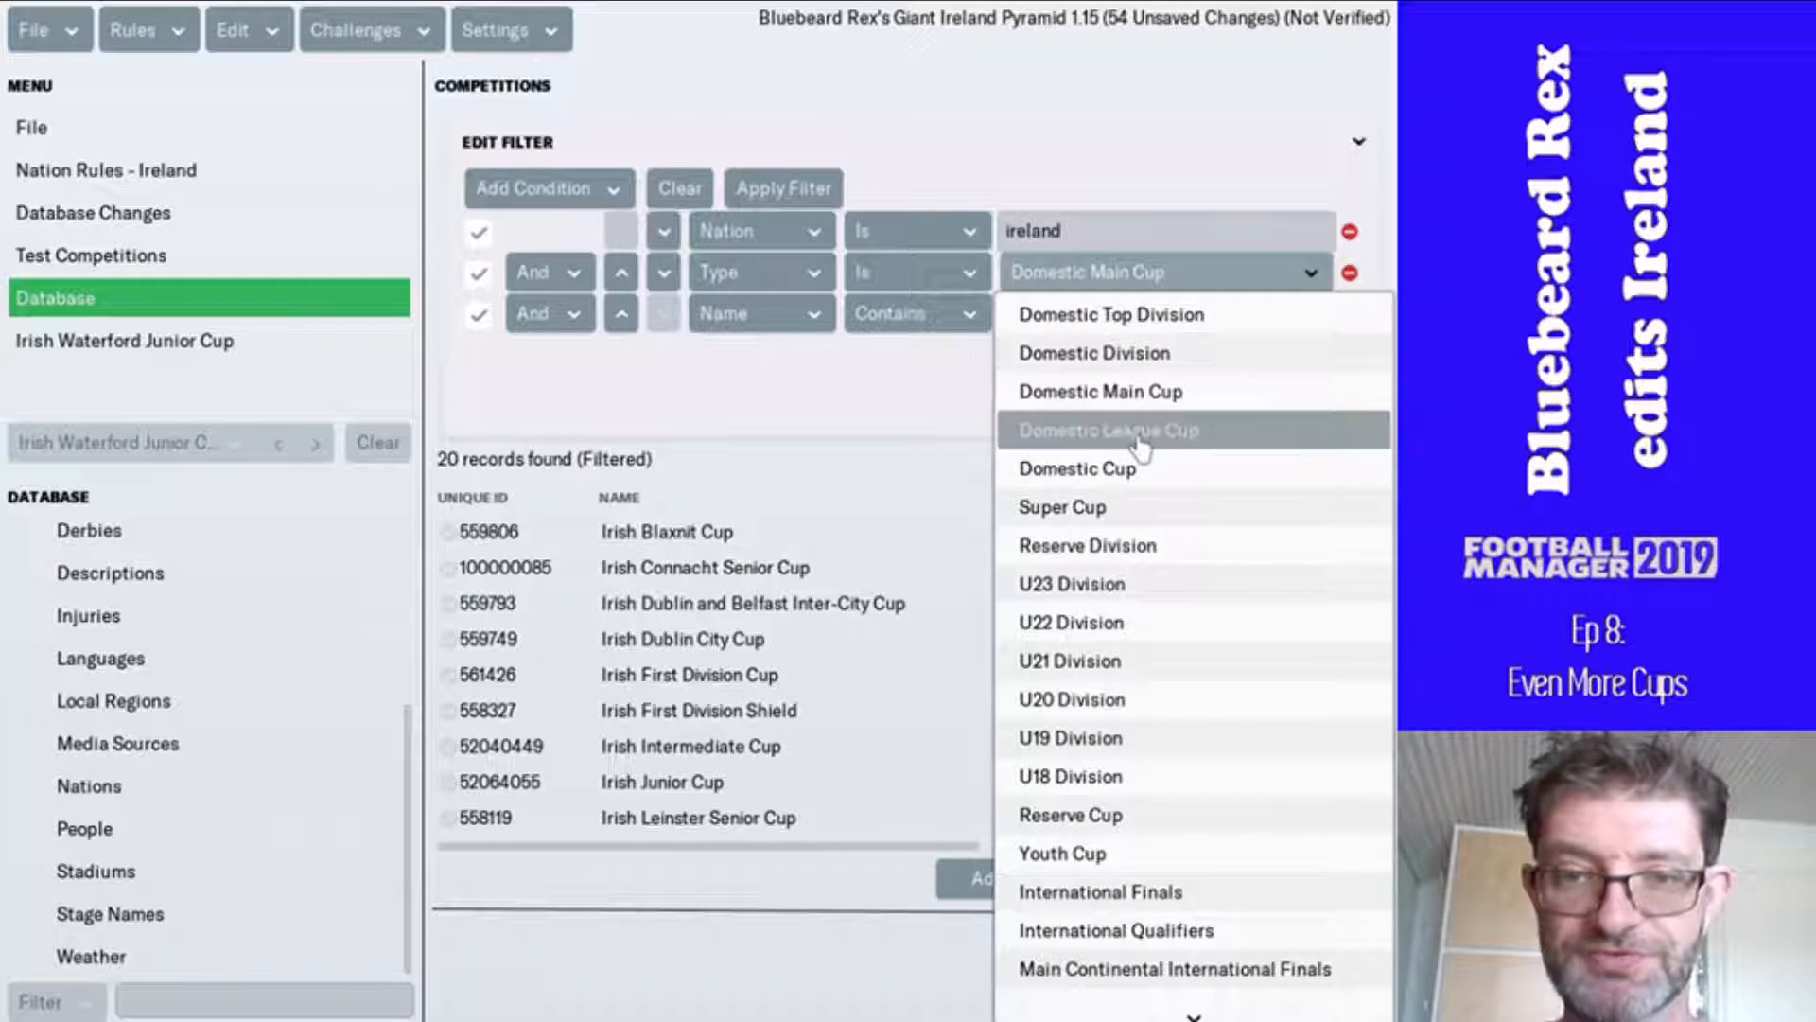
left_click(1135, 465)
left_click(1077, 315)
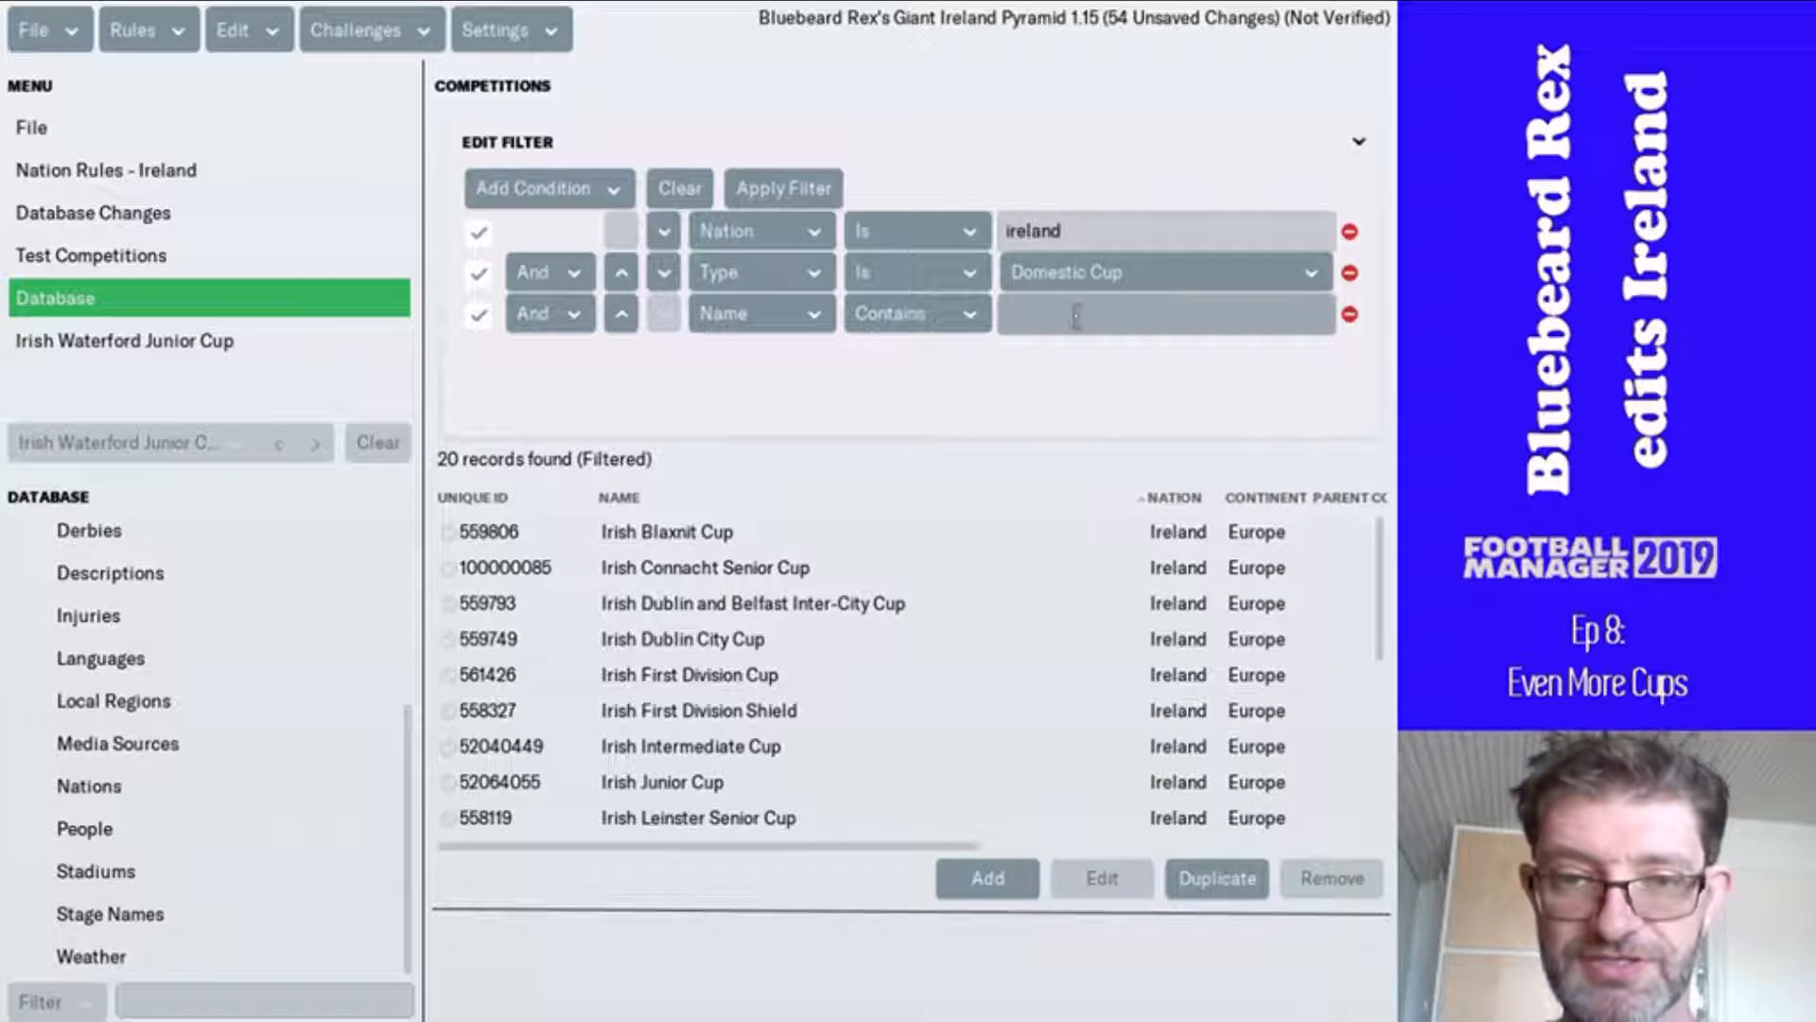
type("senior")
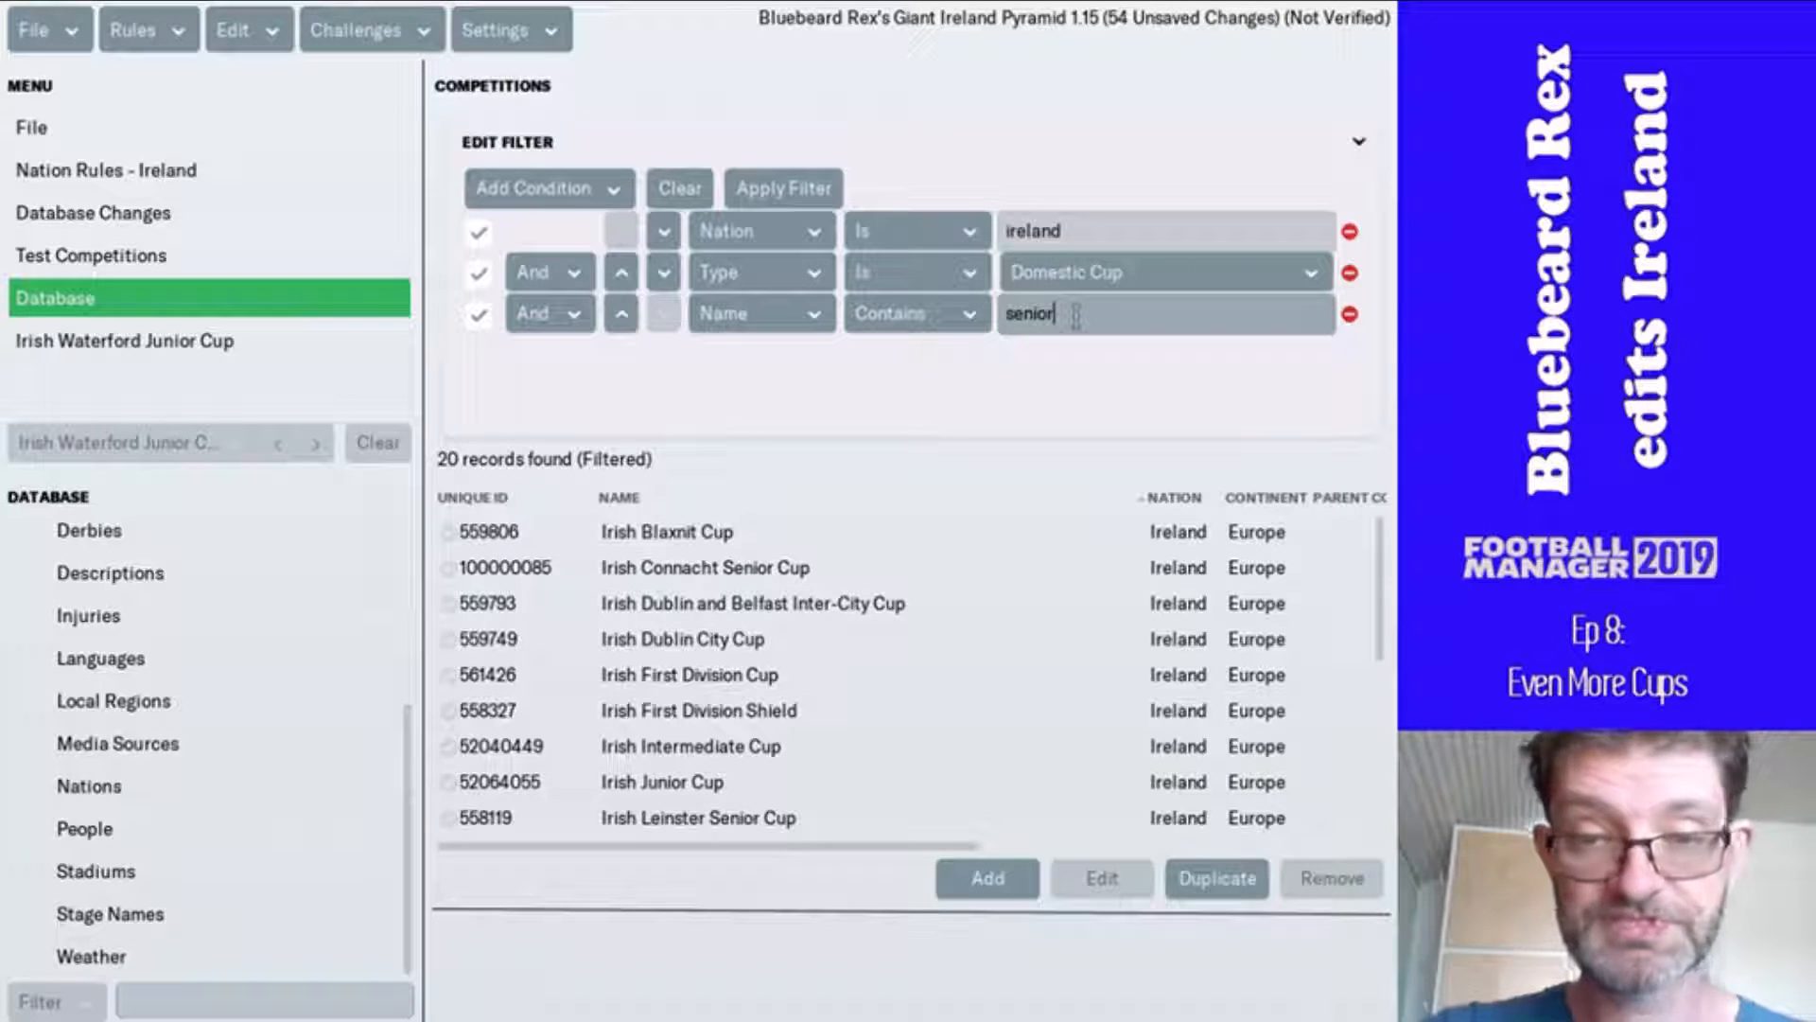
key("Return")
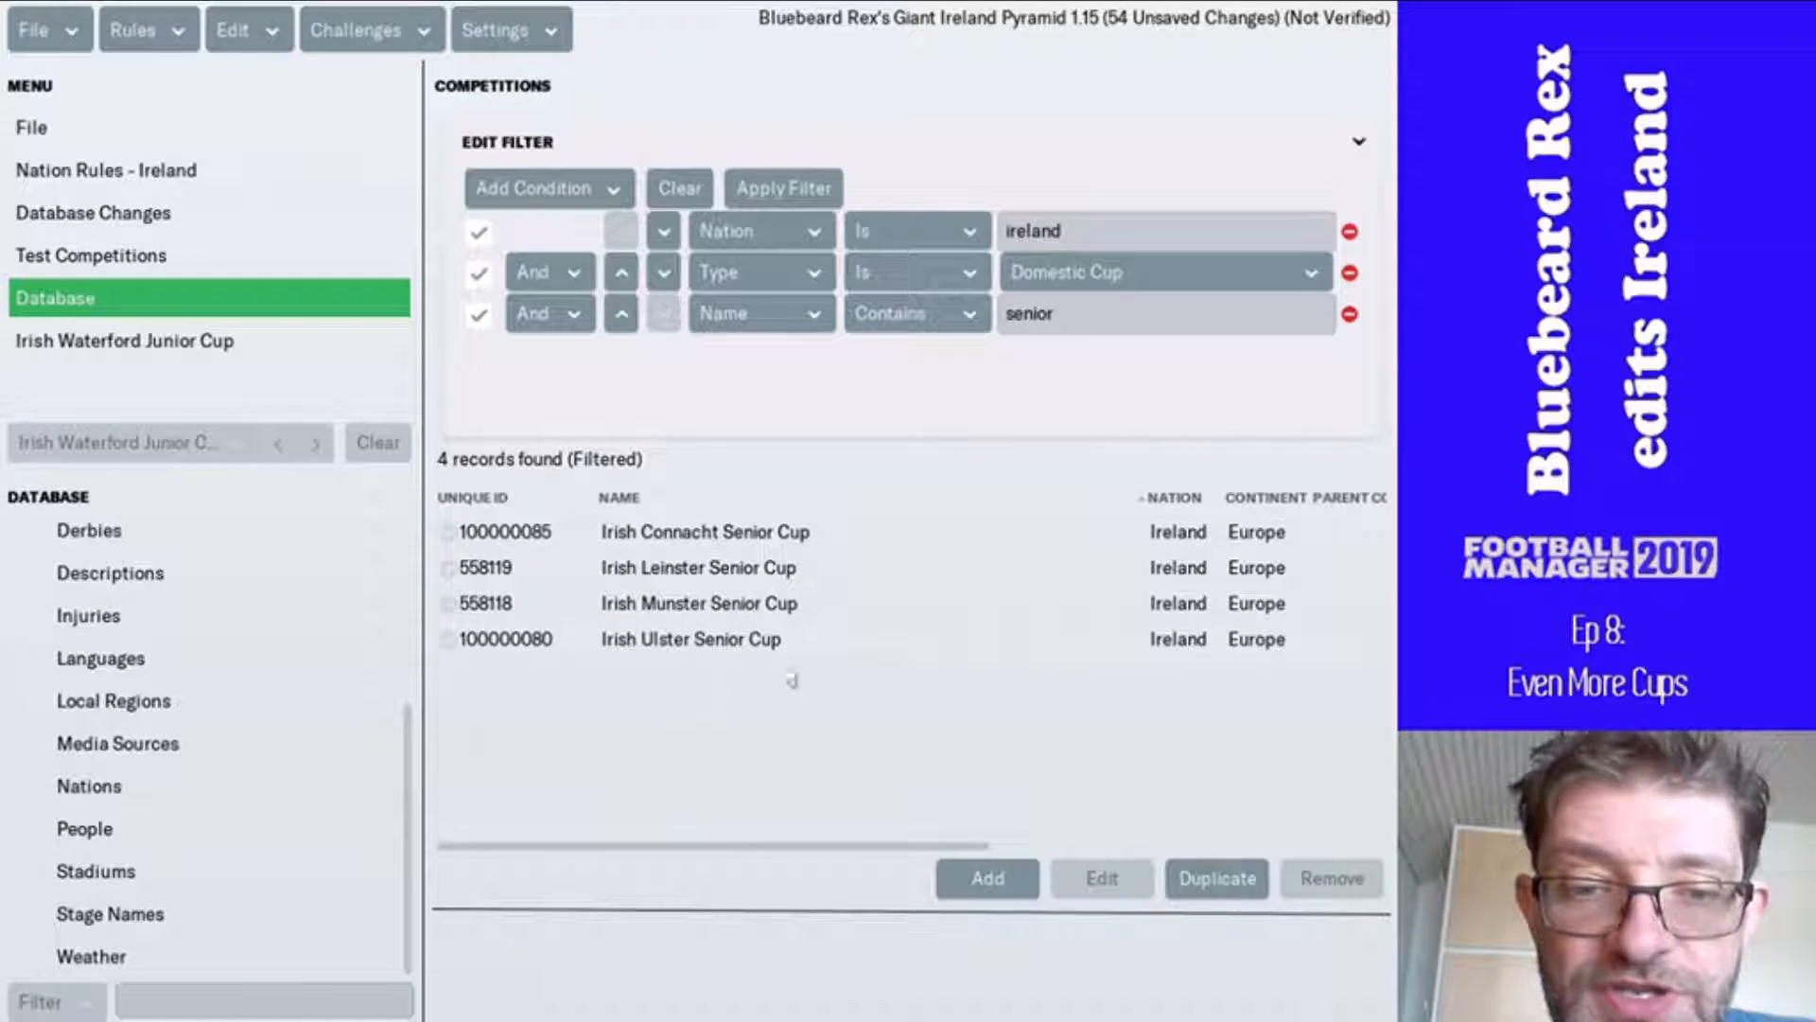
- Duplicate the Irish Ulster Senior Cup and name the copy Irish Red Hand of Ulster Cup
left_click(880, 647)
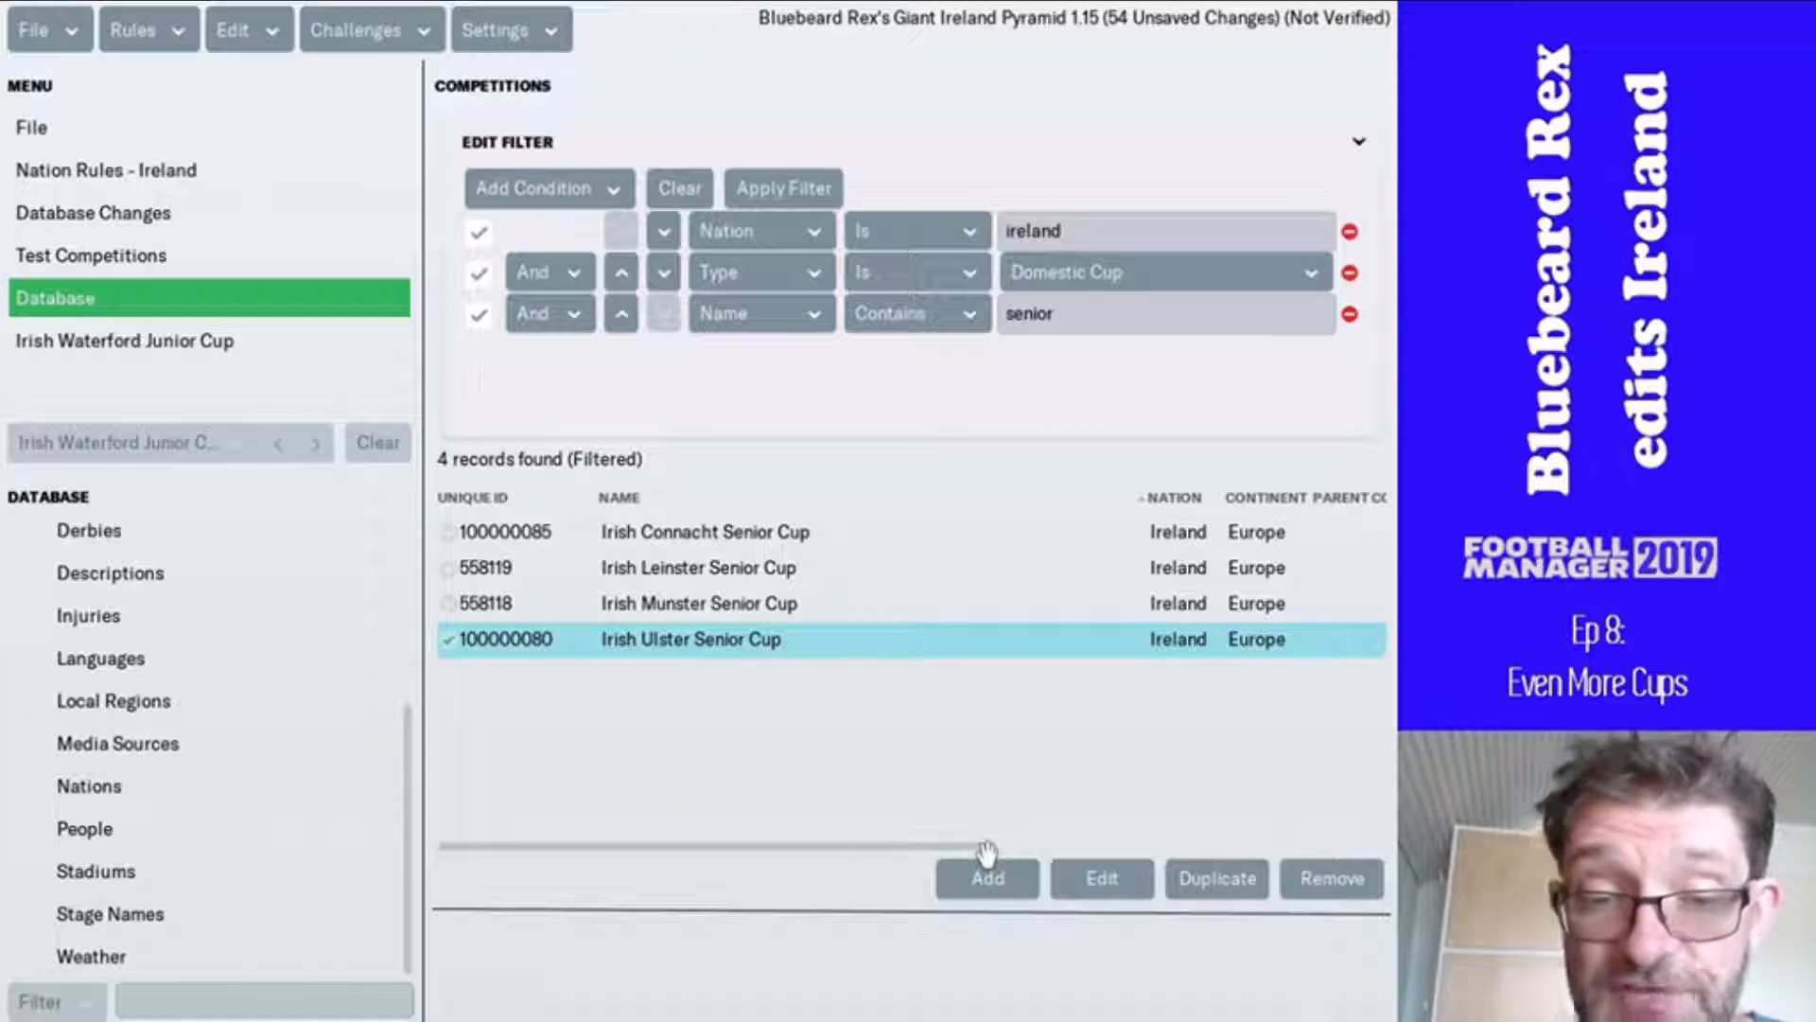
left_click(1211, 871)
scroll(1003, 225, "up", 3)
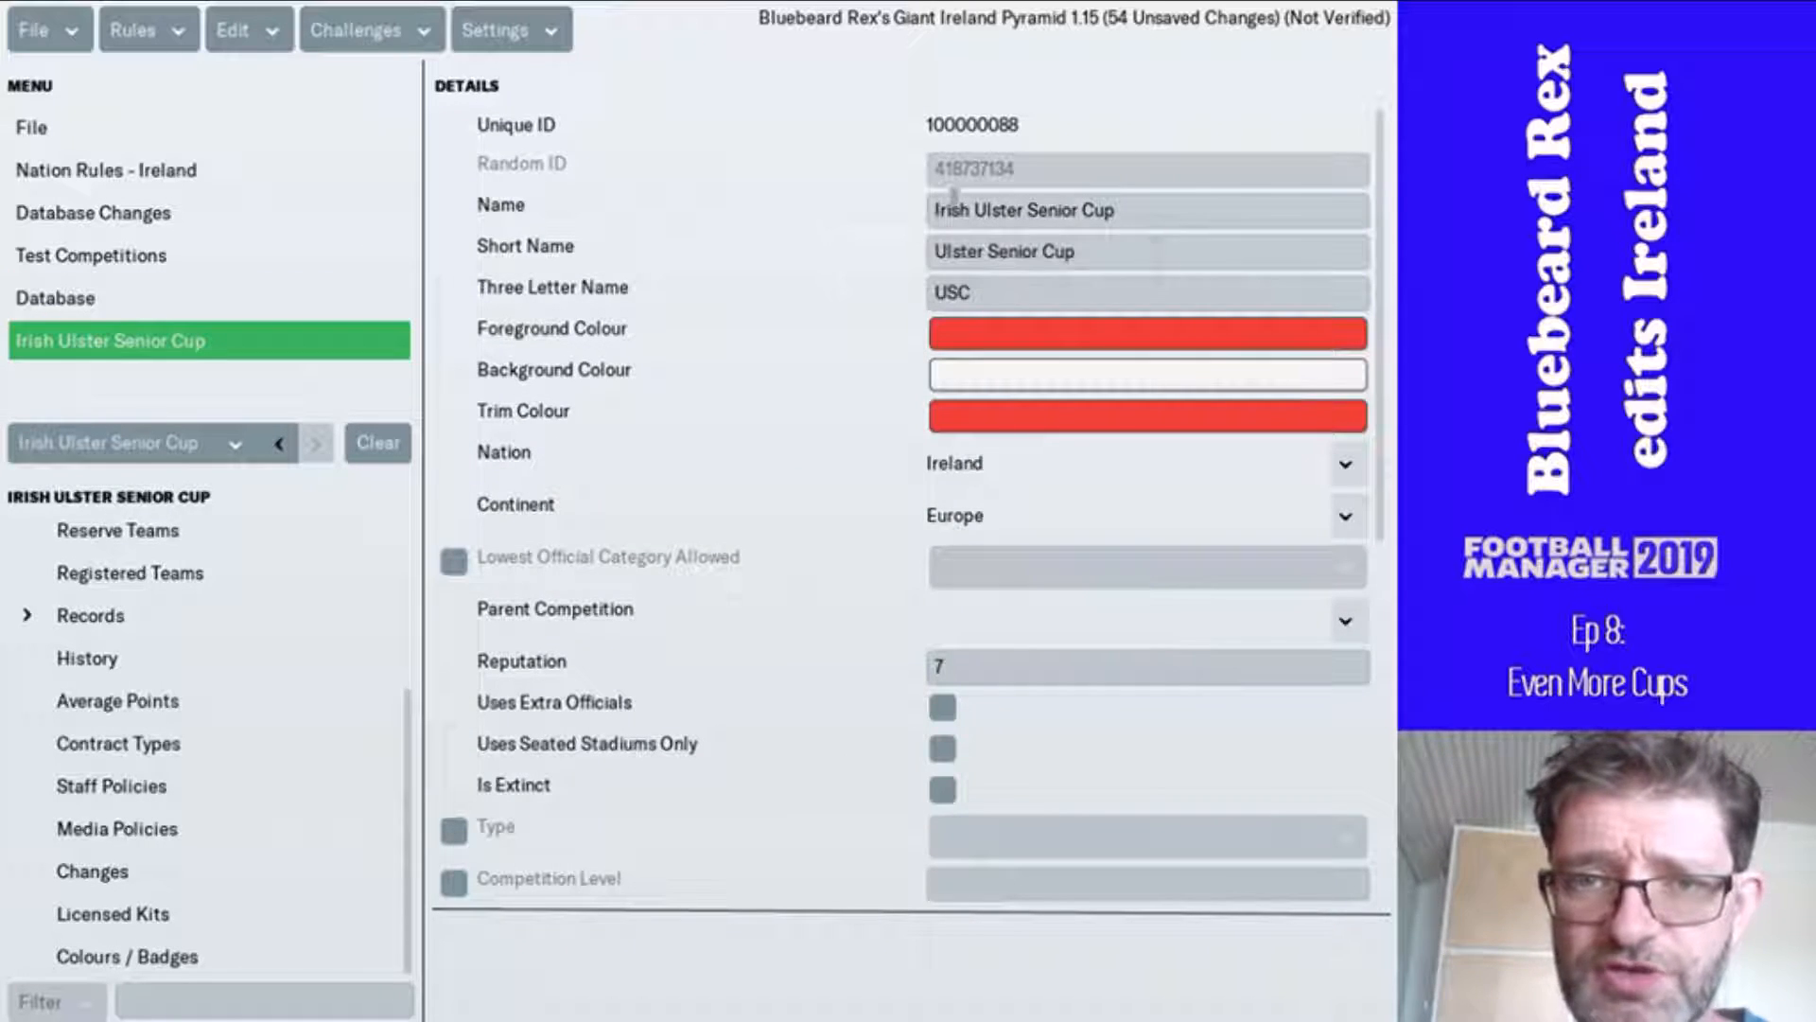
left_click(982, 210)
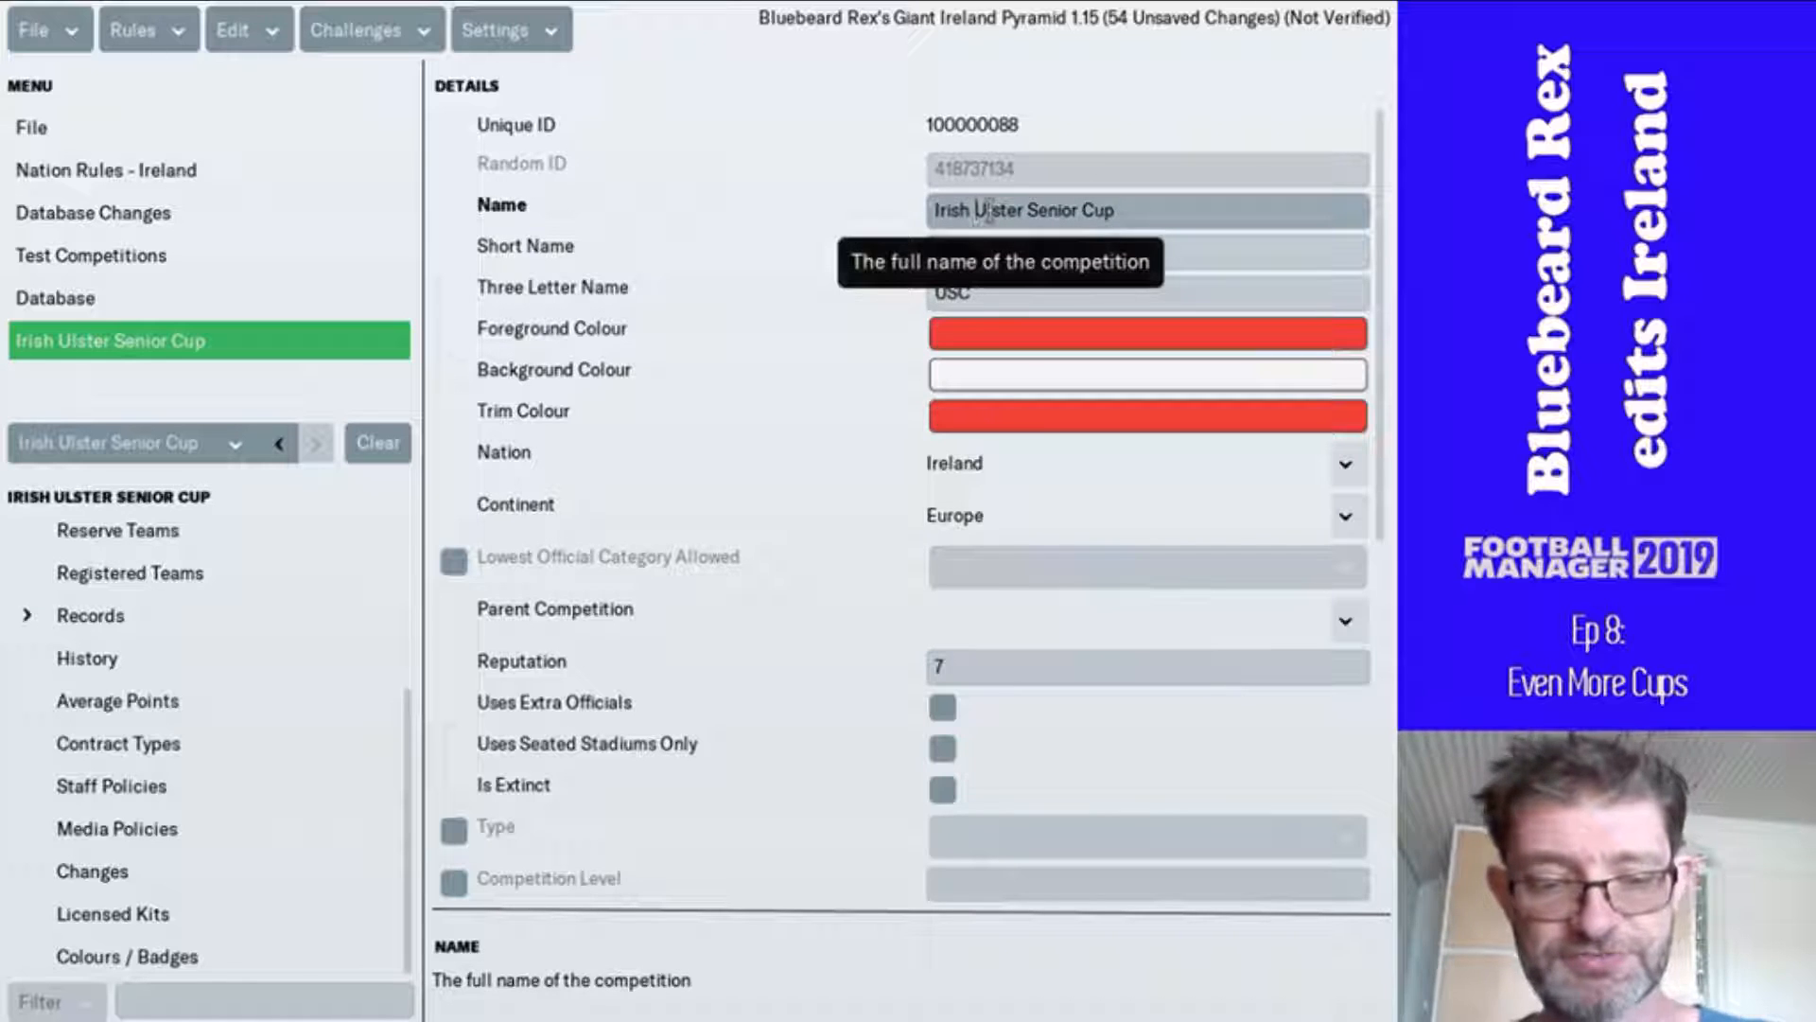
type("Red Hand of")
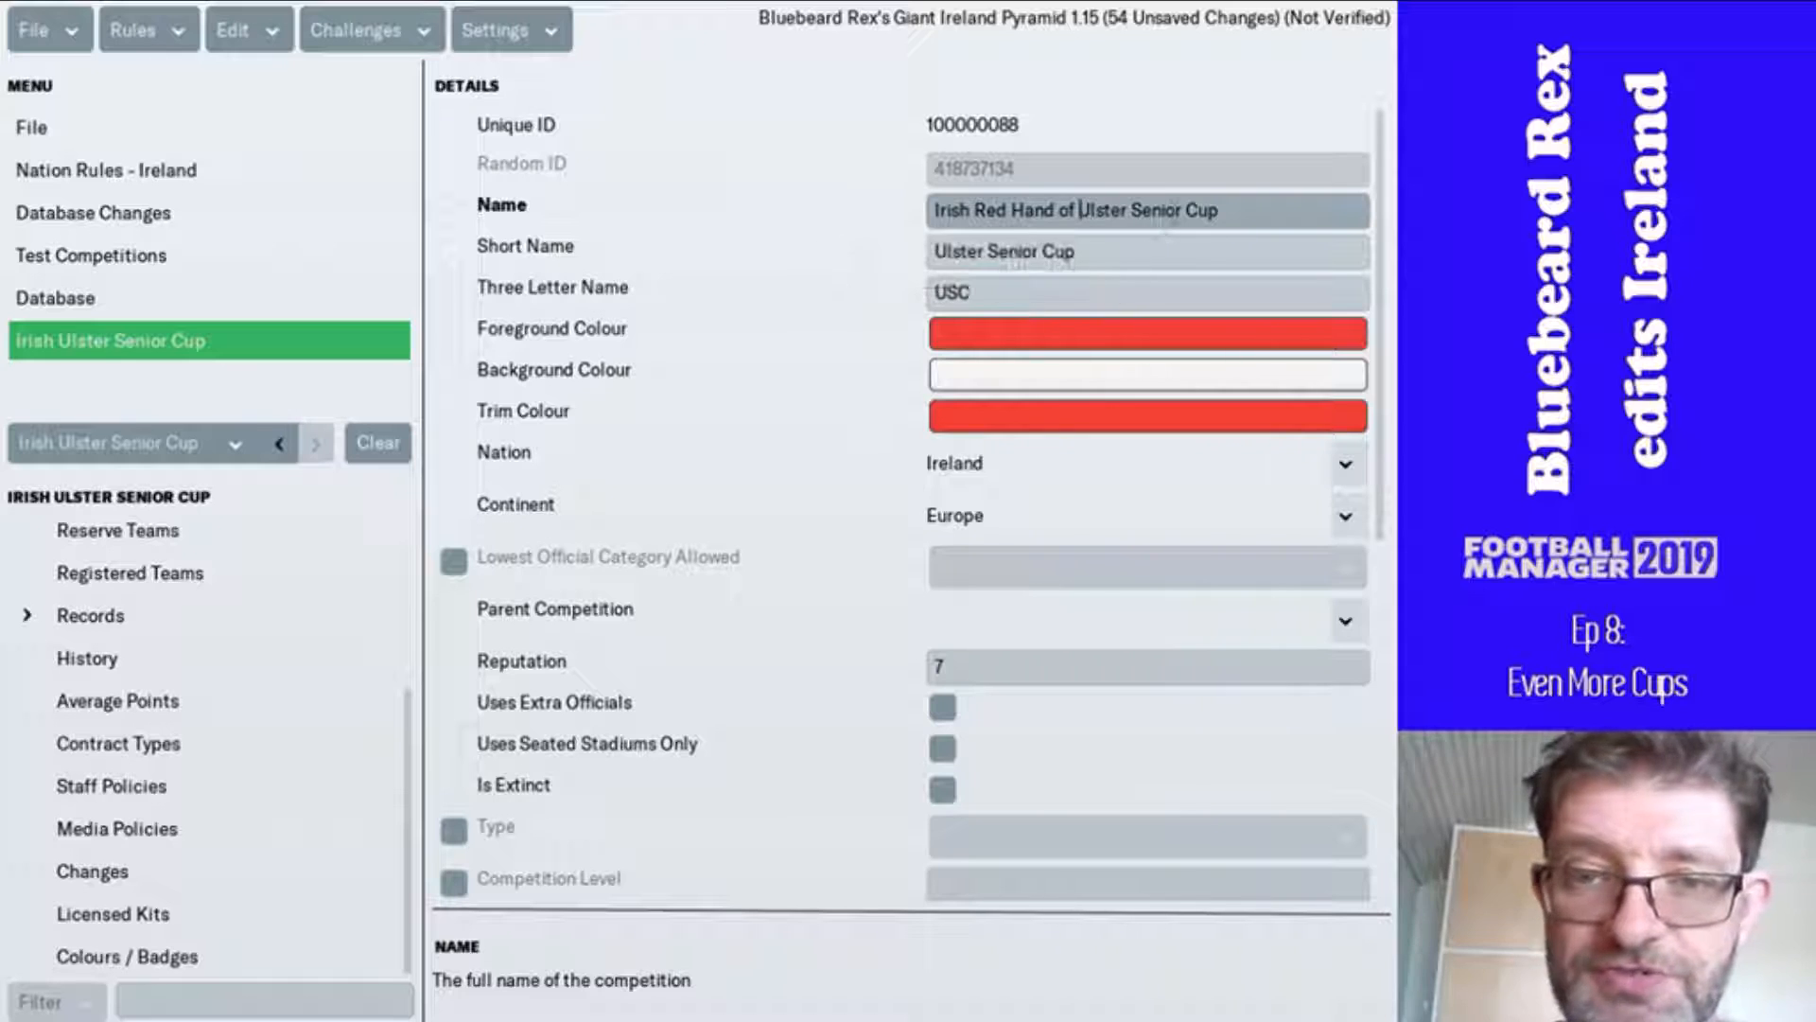
double_click(1160, 209)
key("BackSpace")
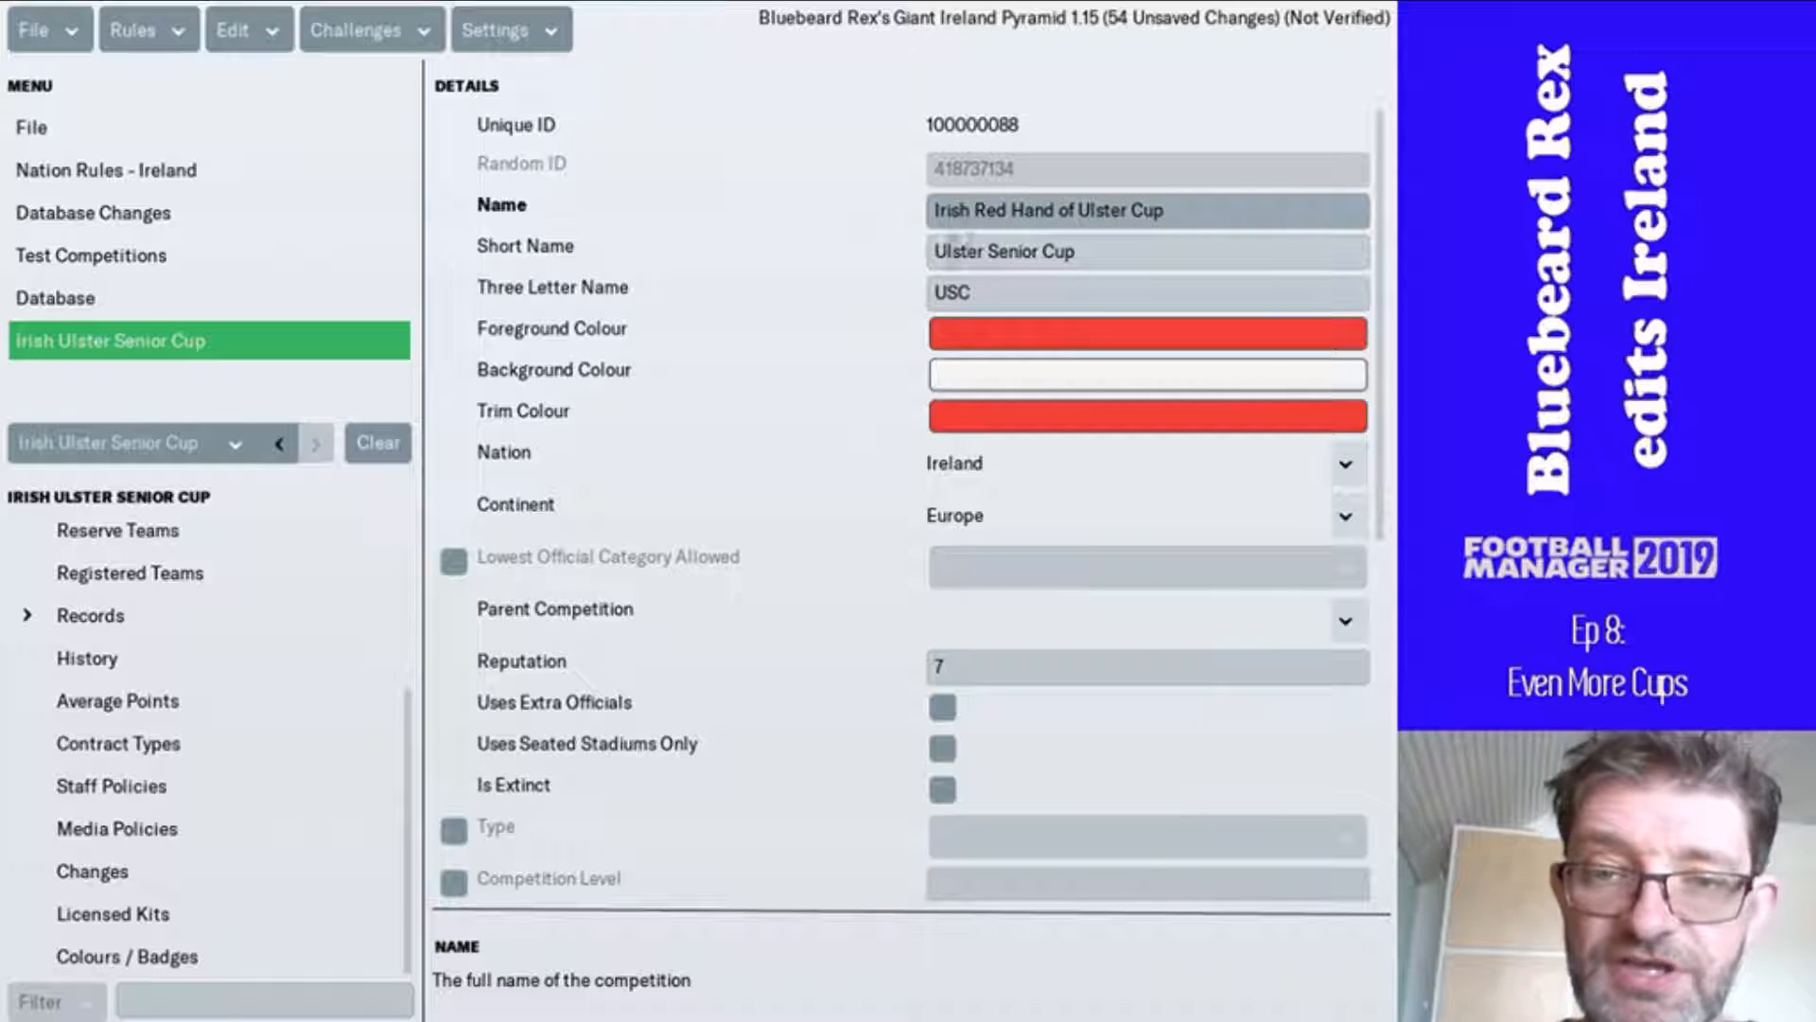
- Set the new cup's short name to Ulster Red Hand Cup and its three-letter name to RHC
left_click(990, 248)
double_click(994, 250)
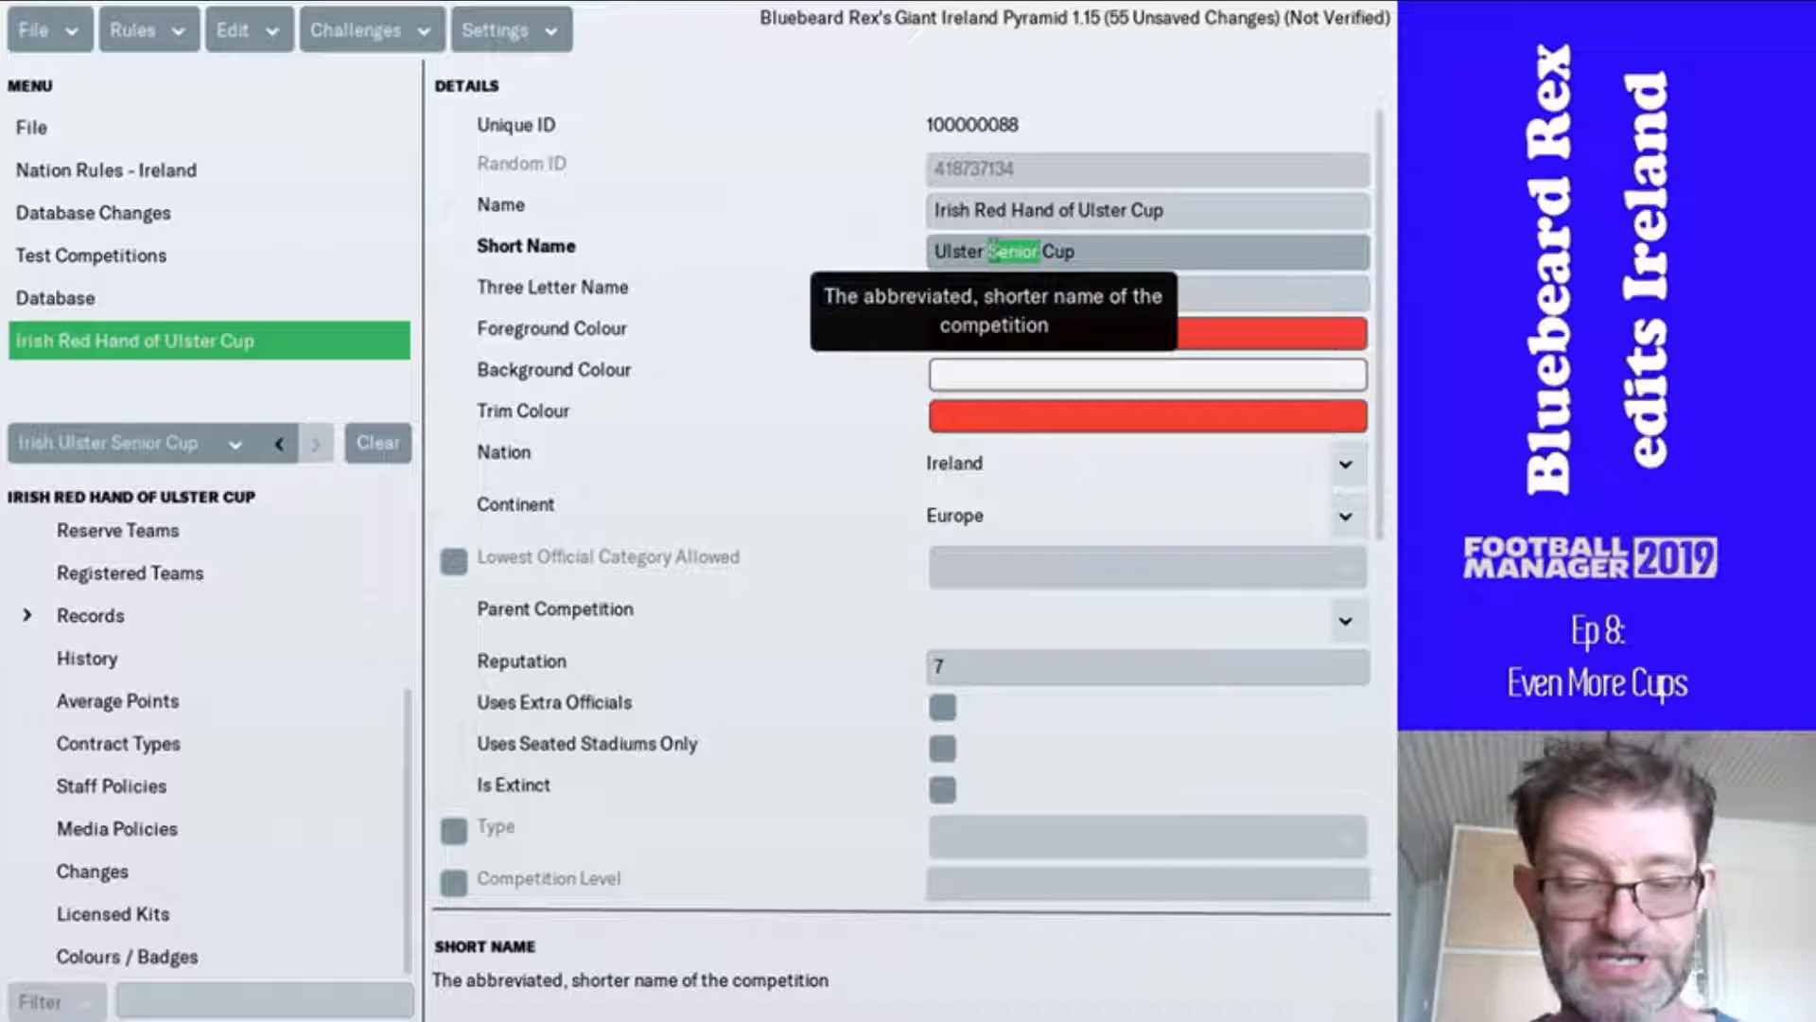
type("Red Hand")
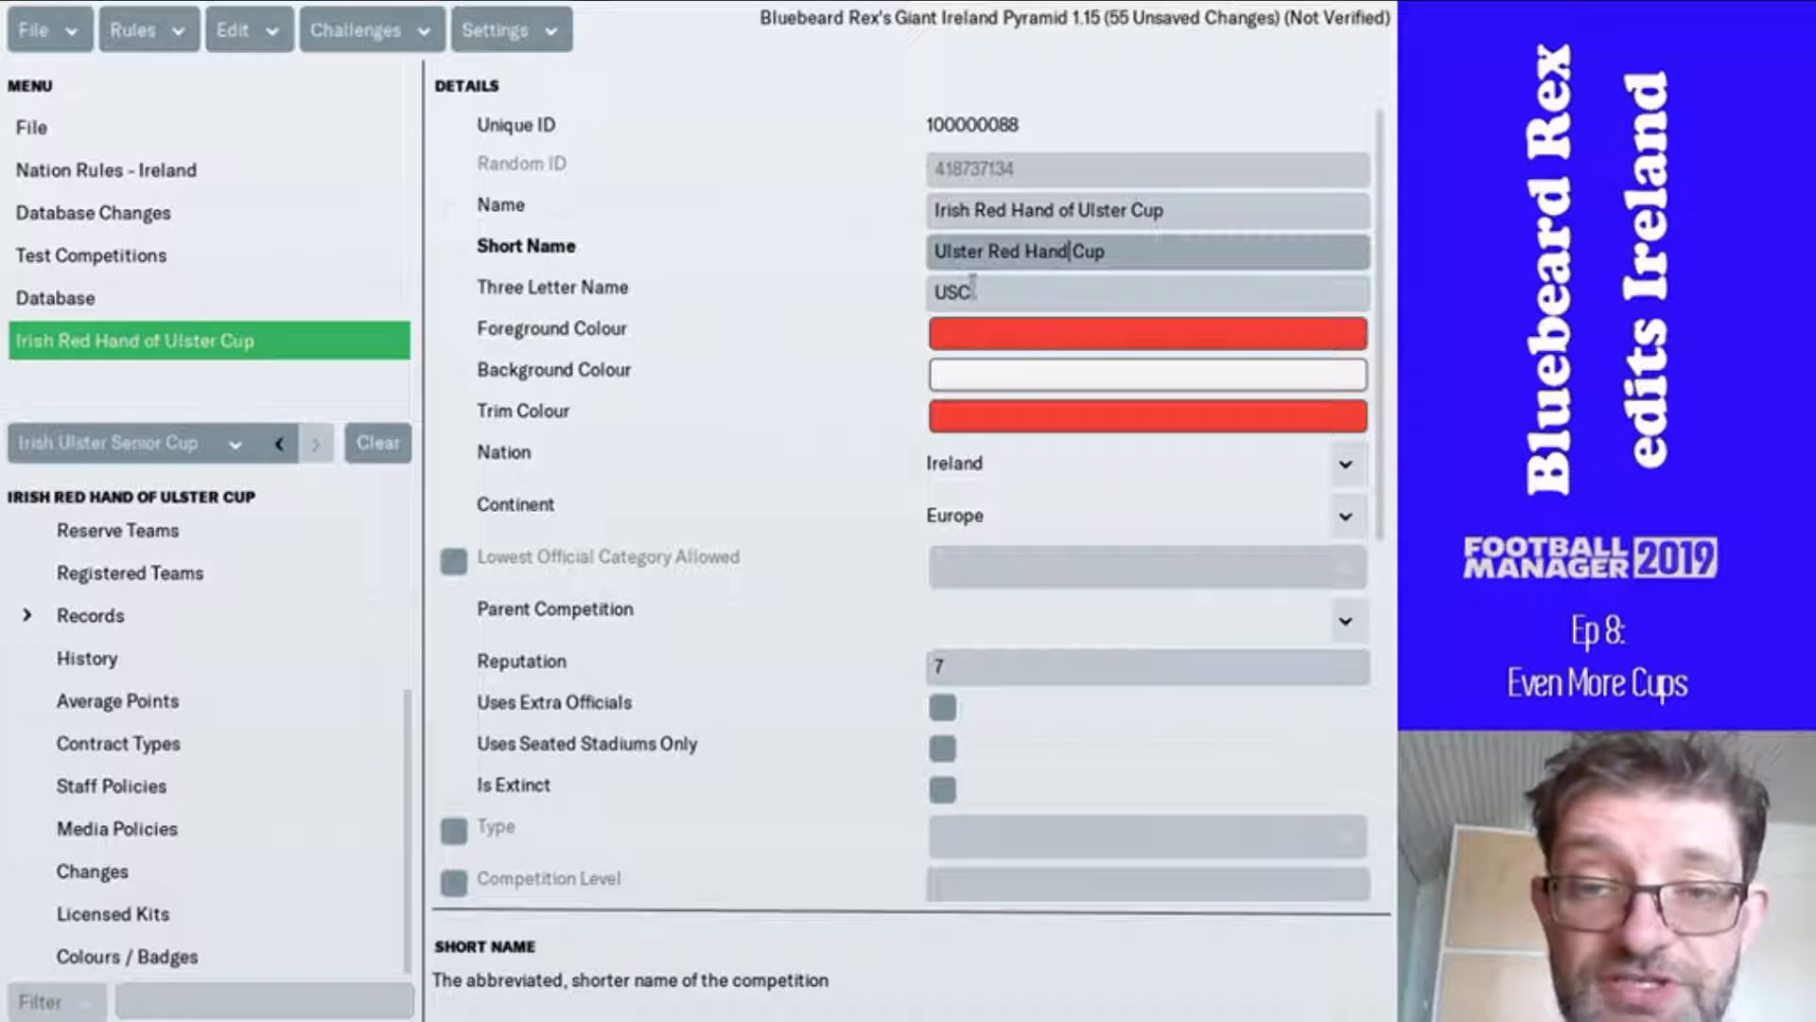
left_click(950, 292)
key("BackSpace")
key("BackSpace")
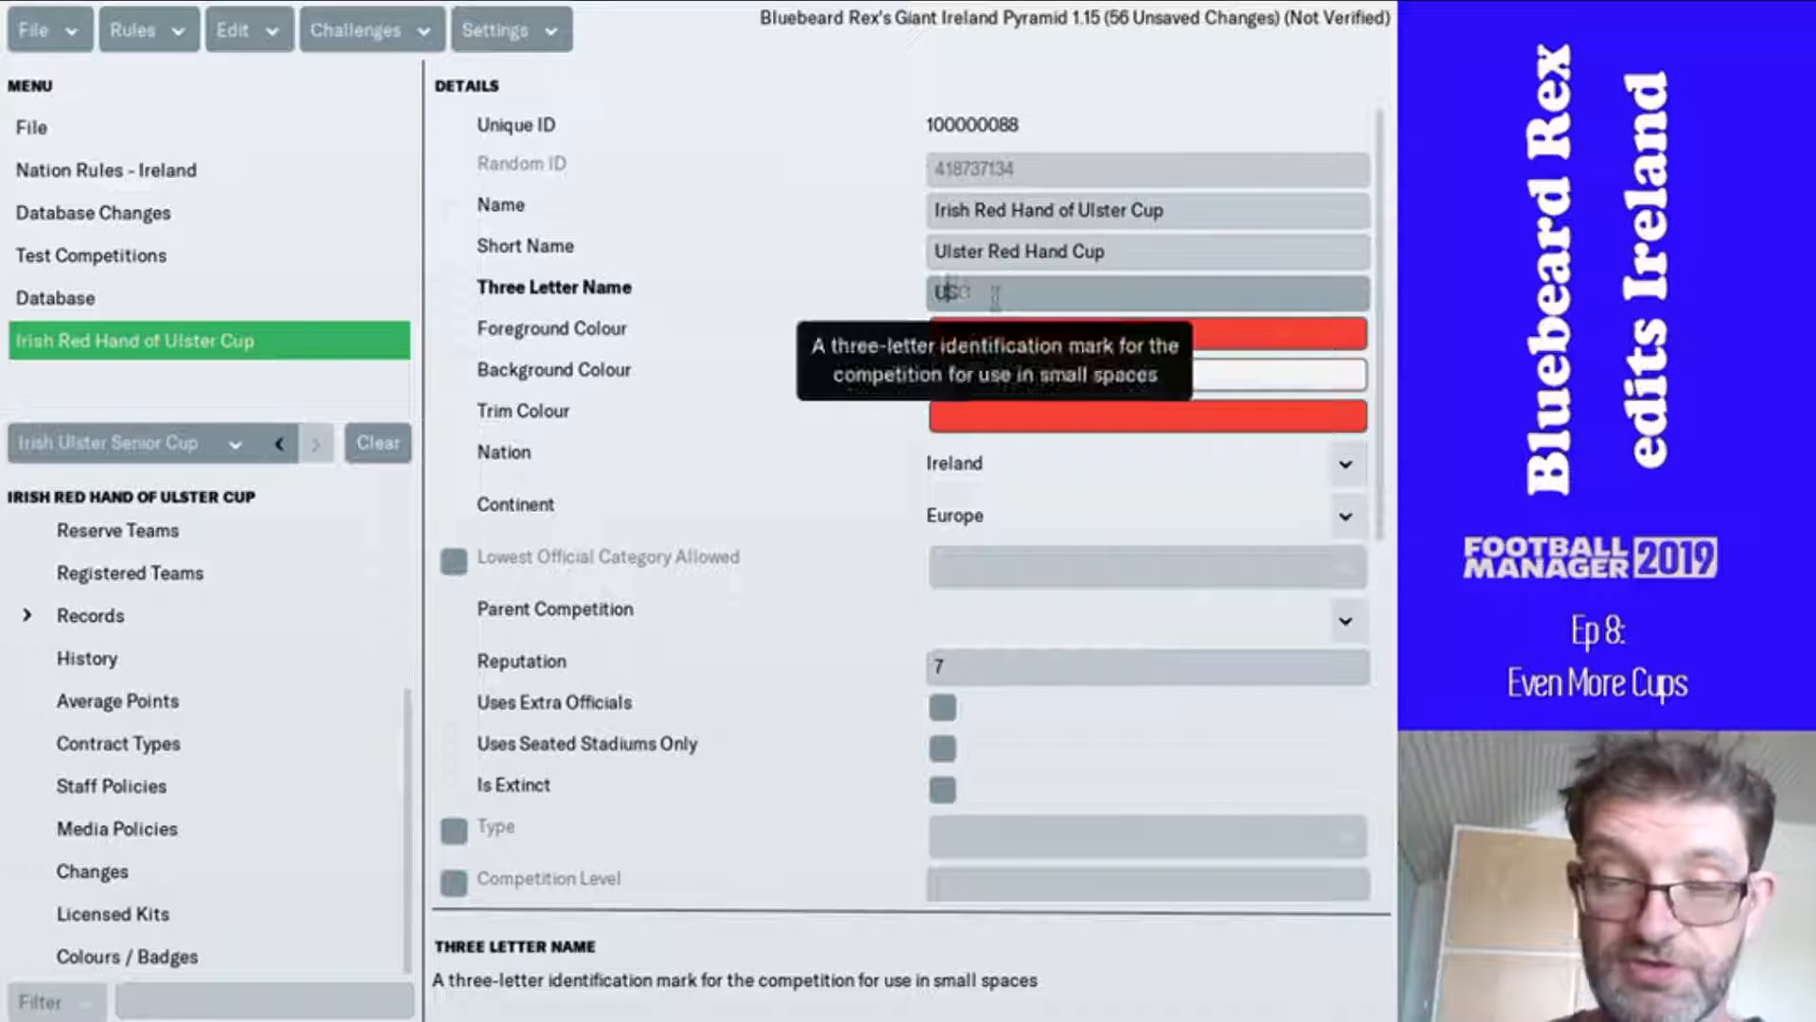
type("RHC")
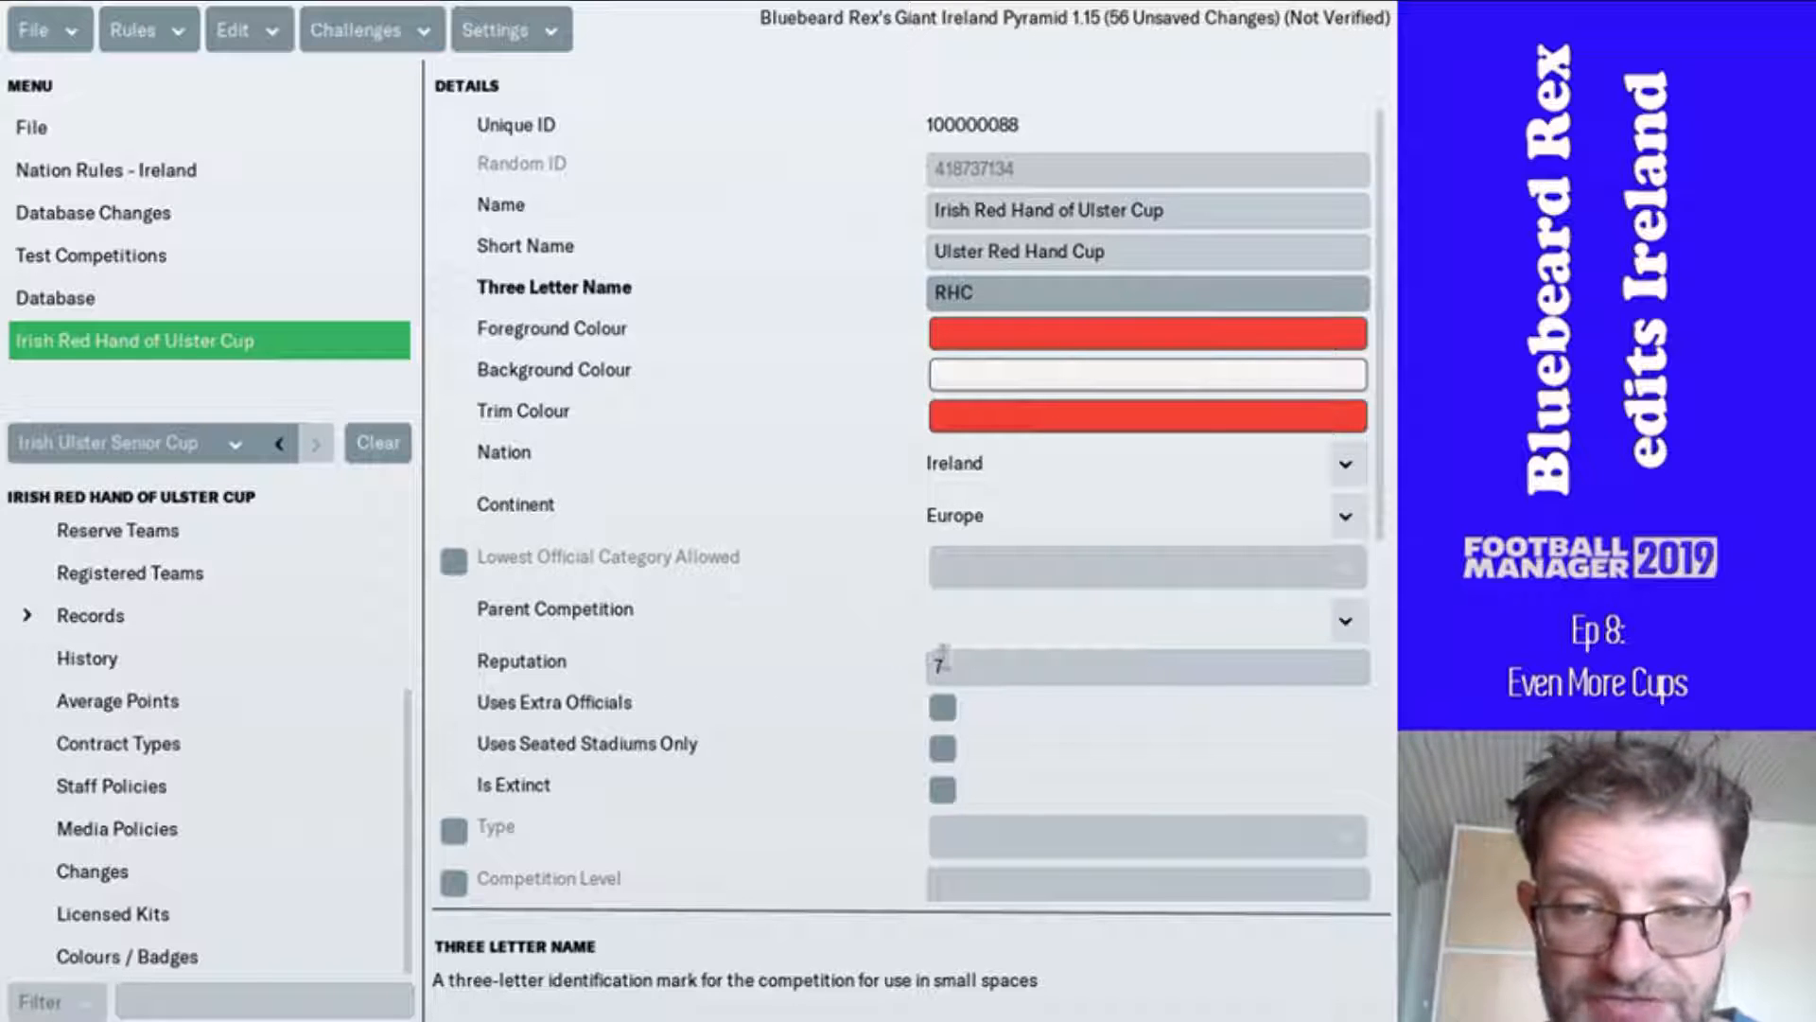
- Set the Irish Red Hand of Ulster Cup's reputation to 5 and its competition type to Domestic Cup
left_click(996, 659)
key("BackSpace")
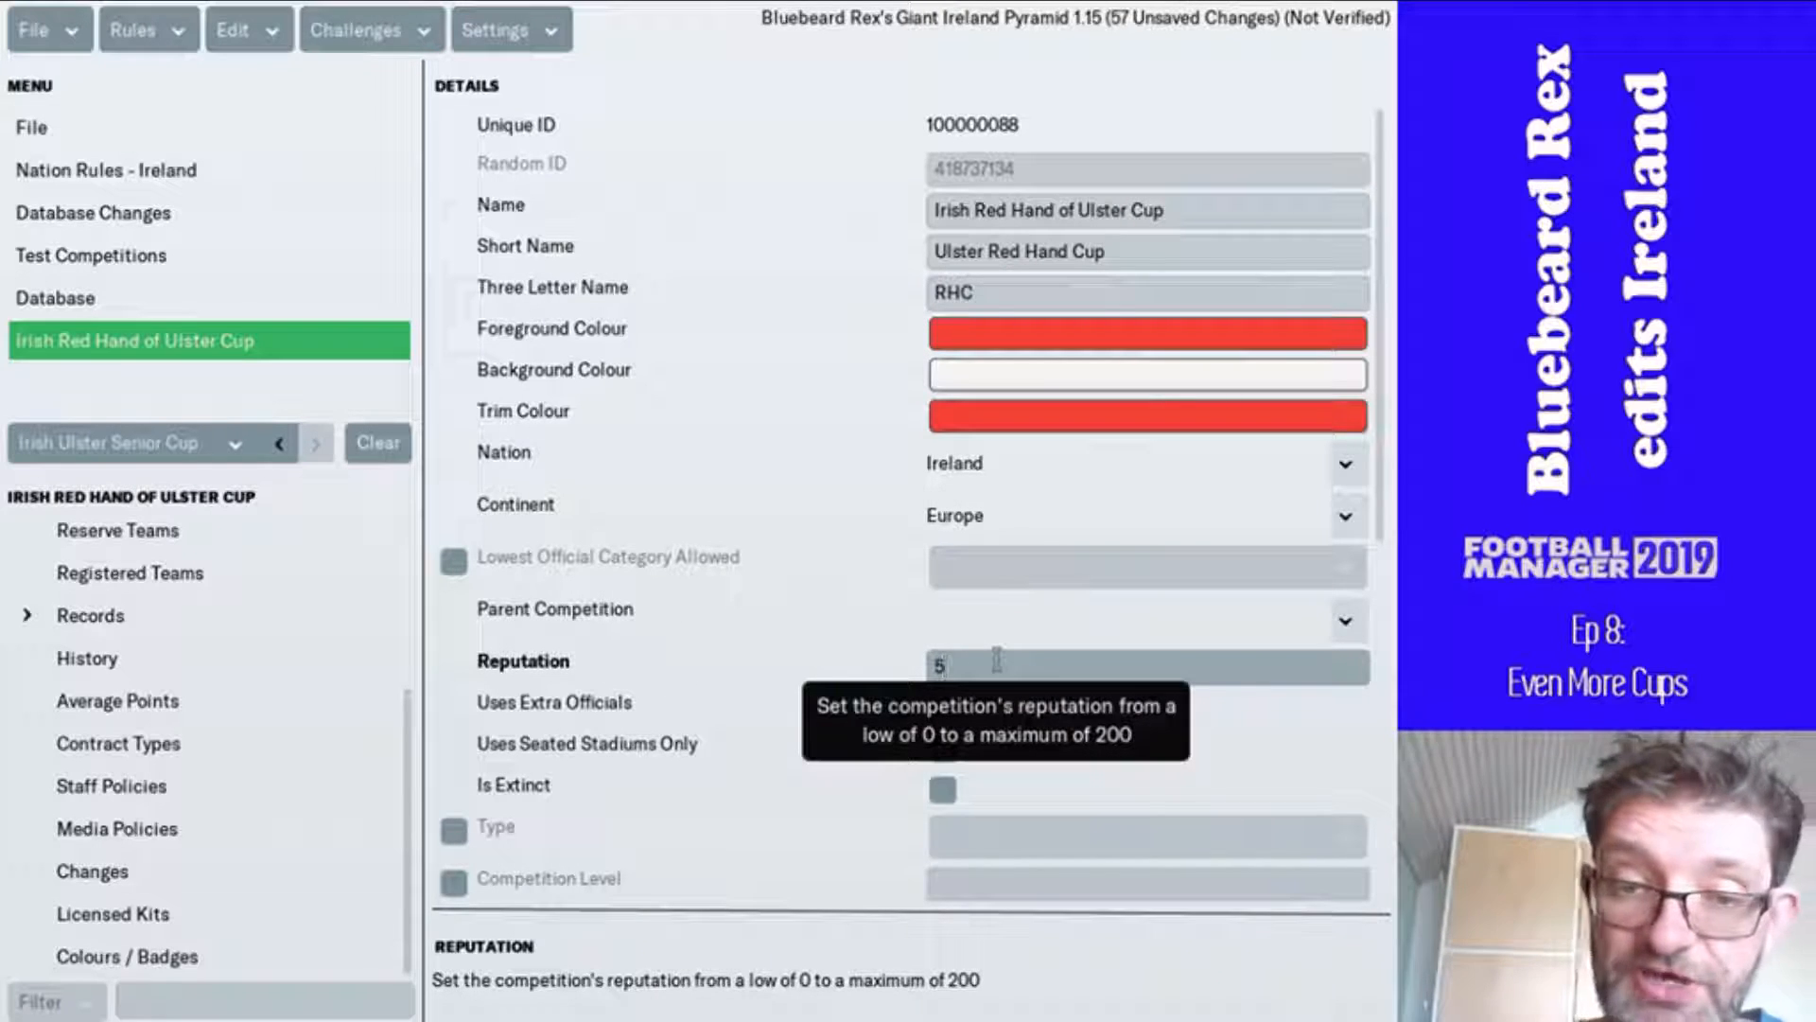
scroll(754, 837, "down", 3)
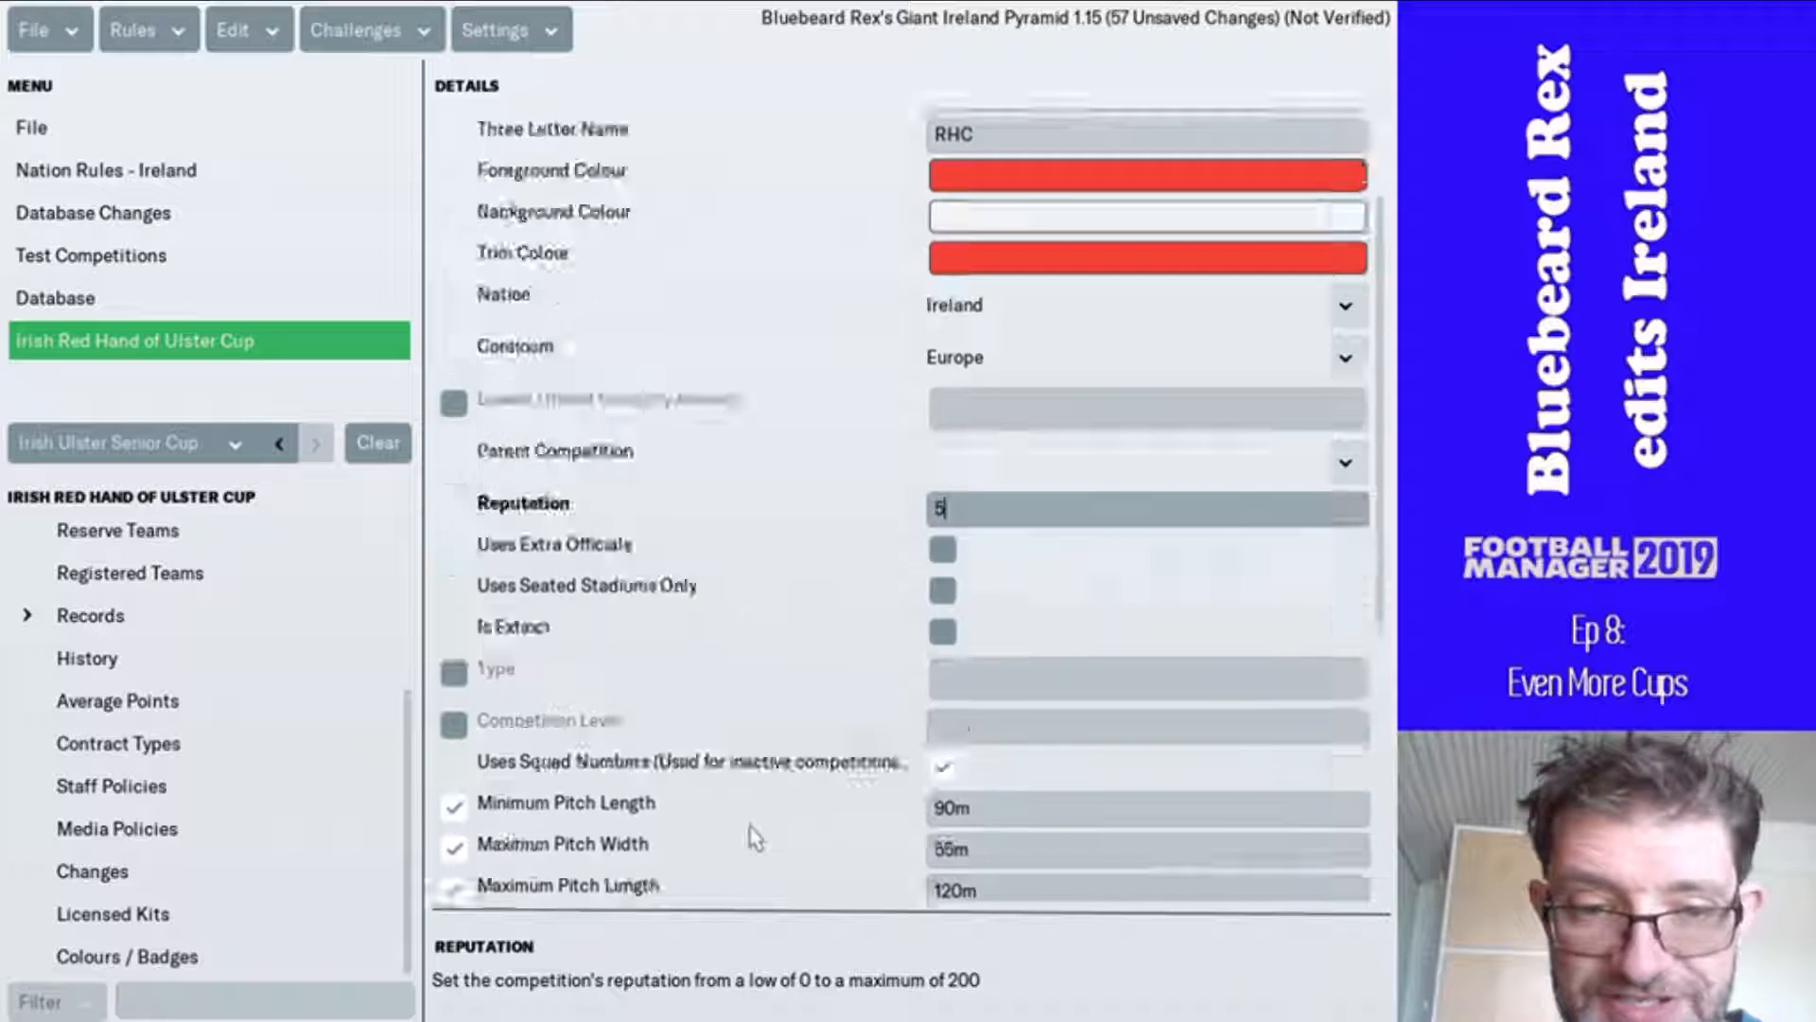
left_click(454, 515)
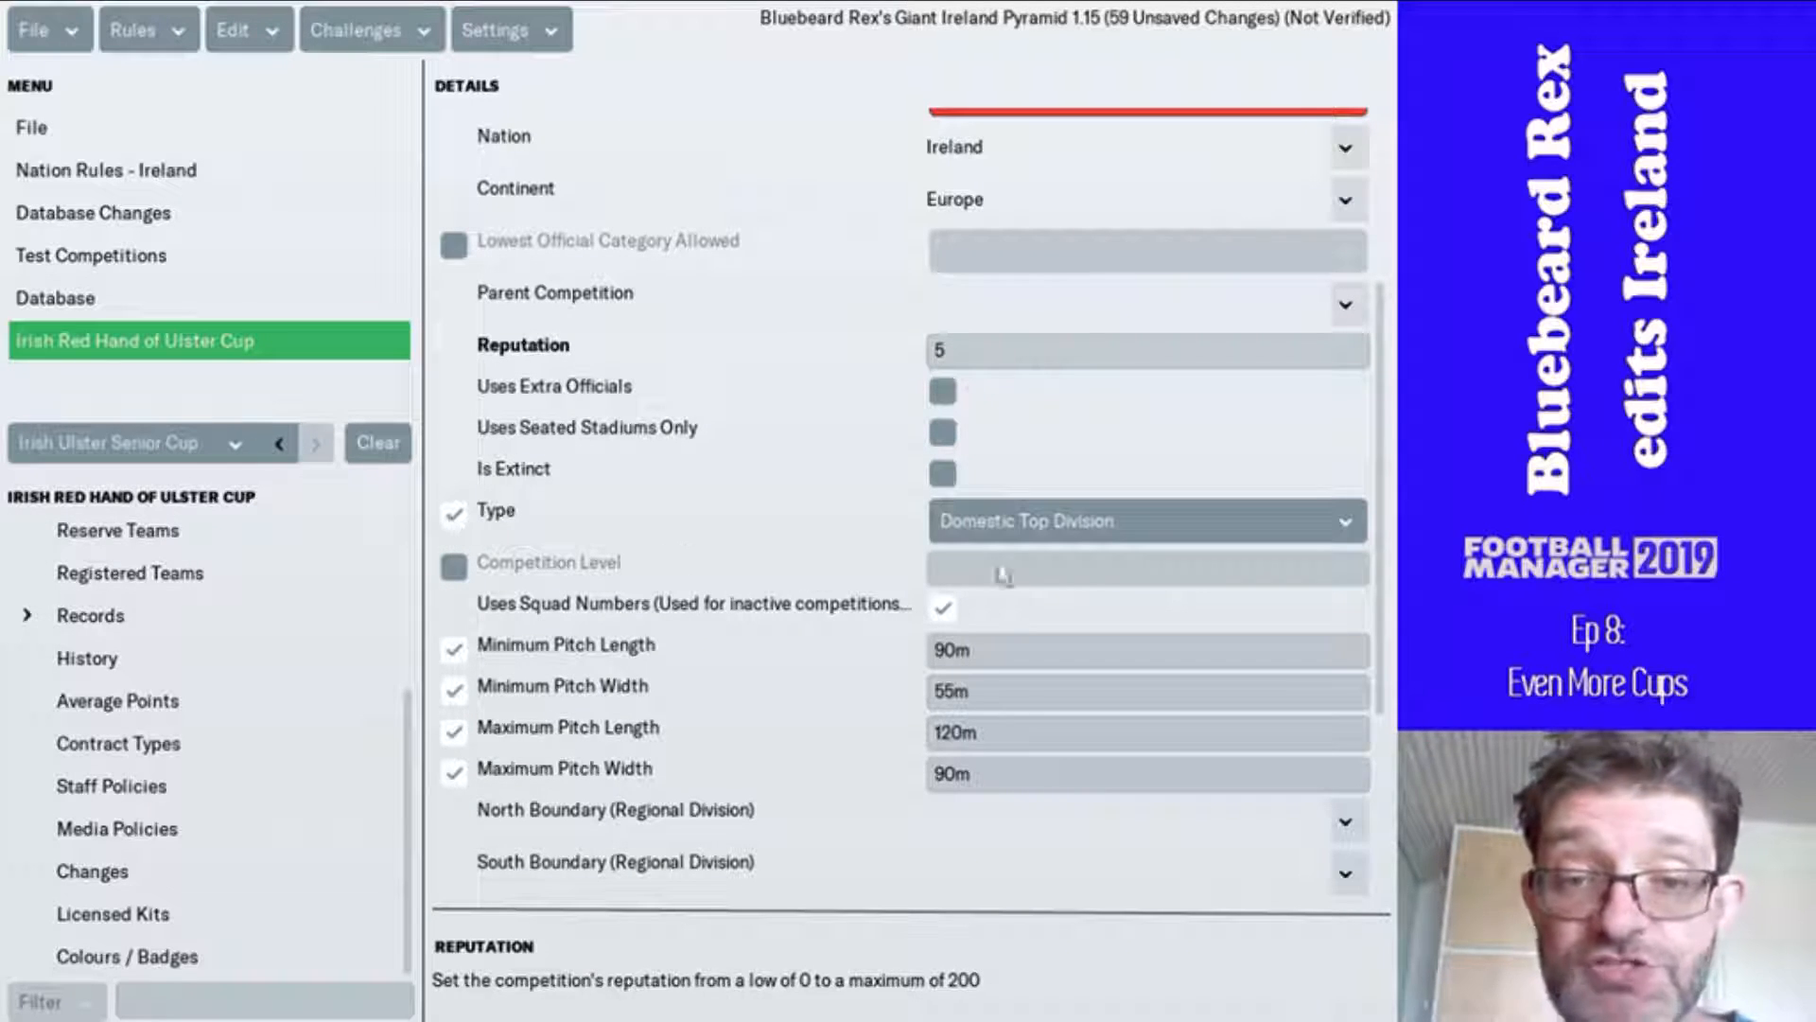
left_click(1106, 522)
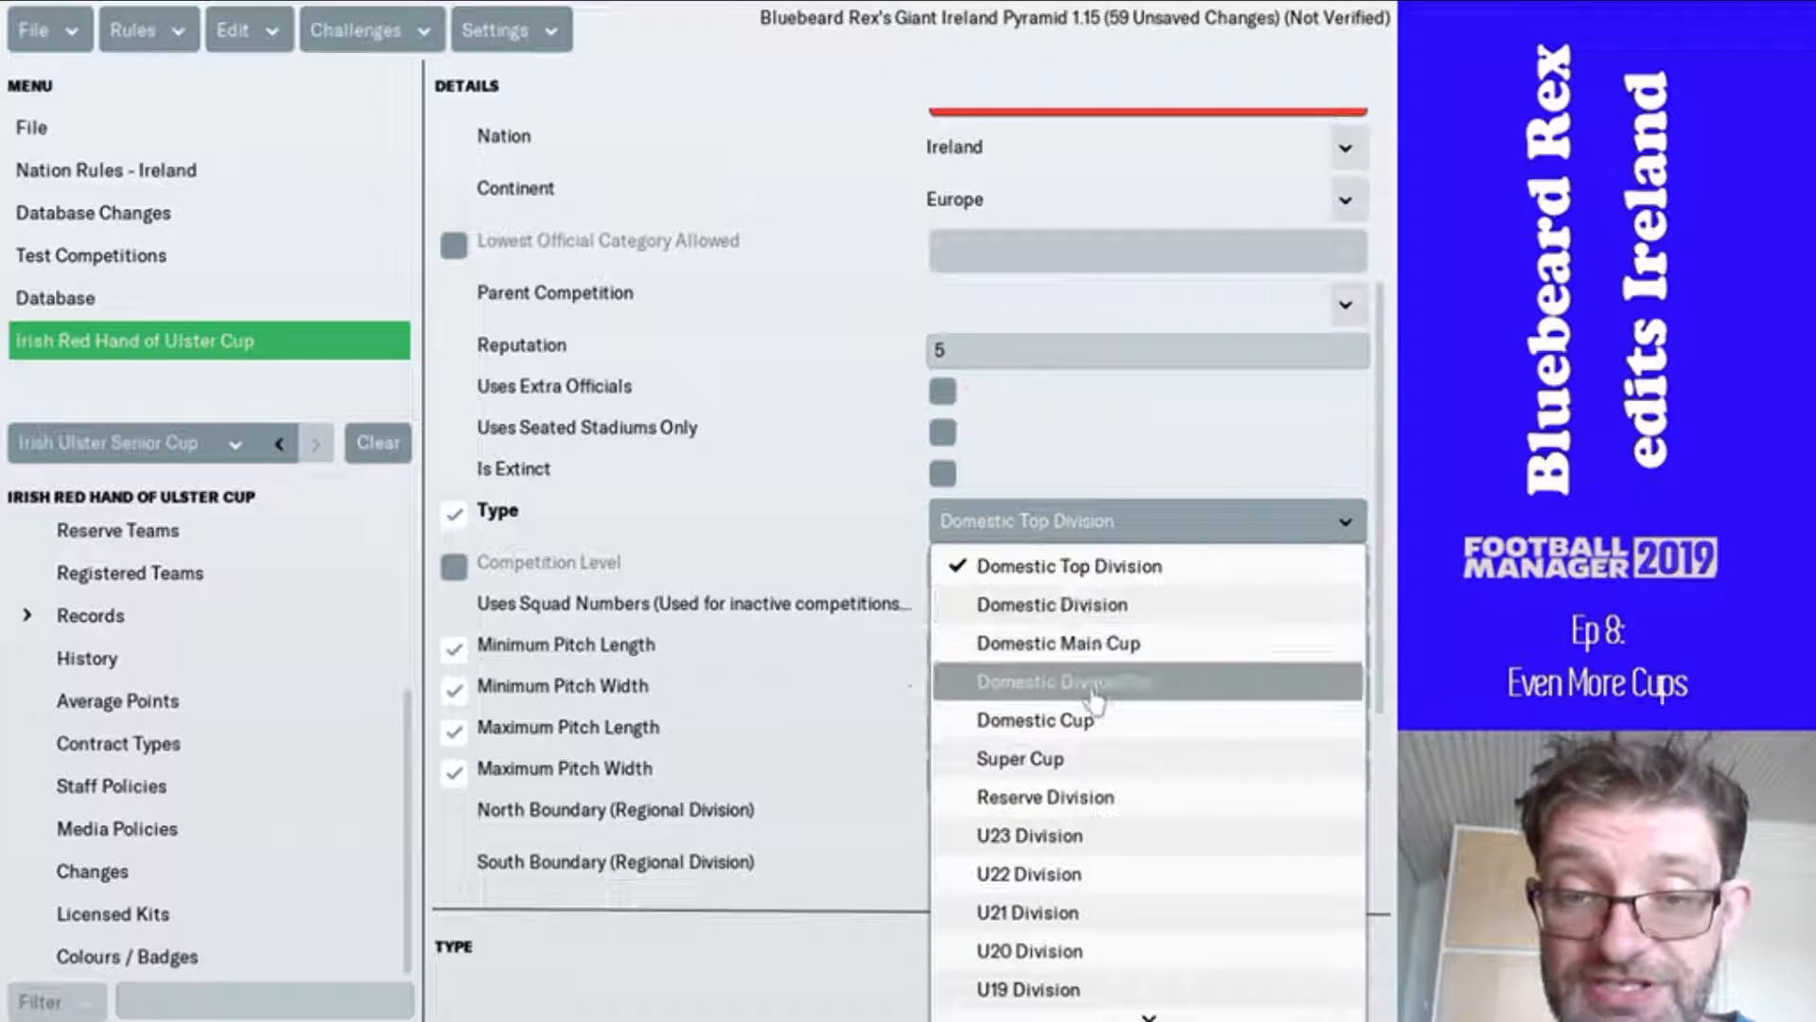
left_click(1102, 721)
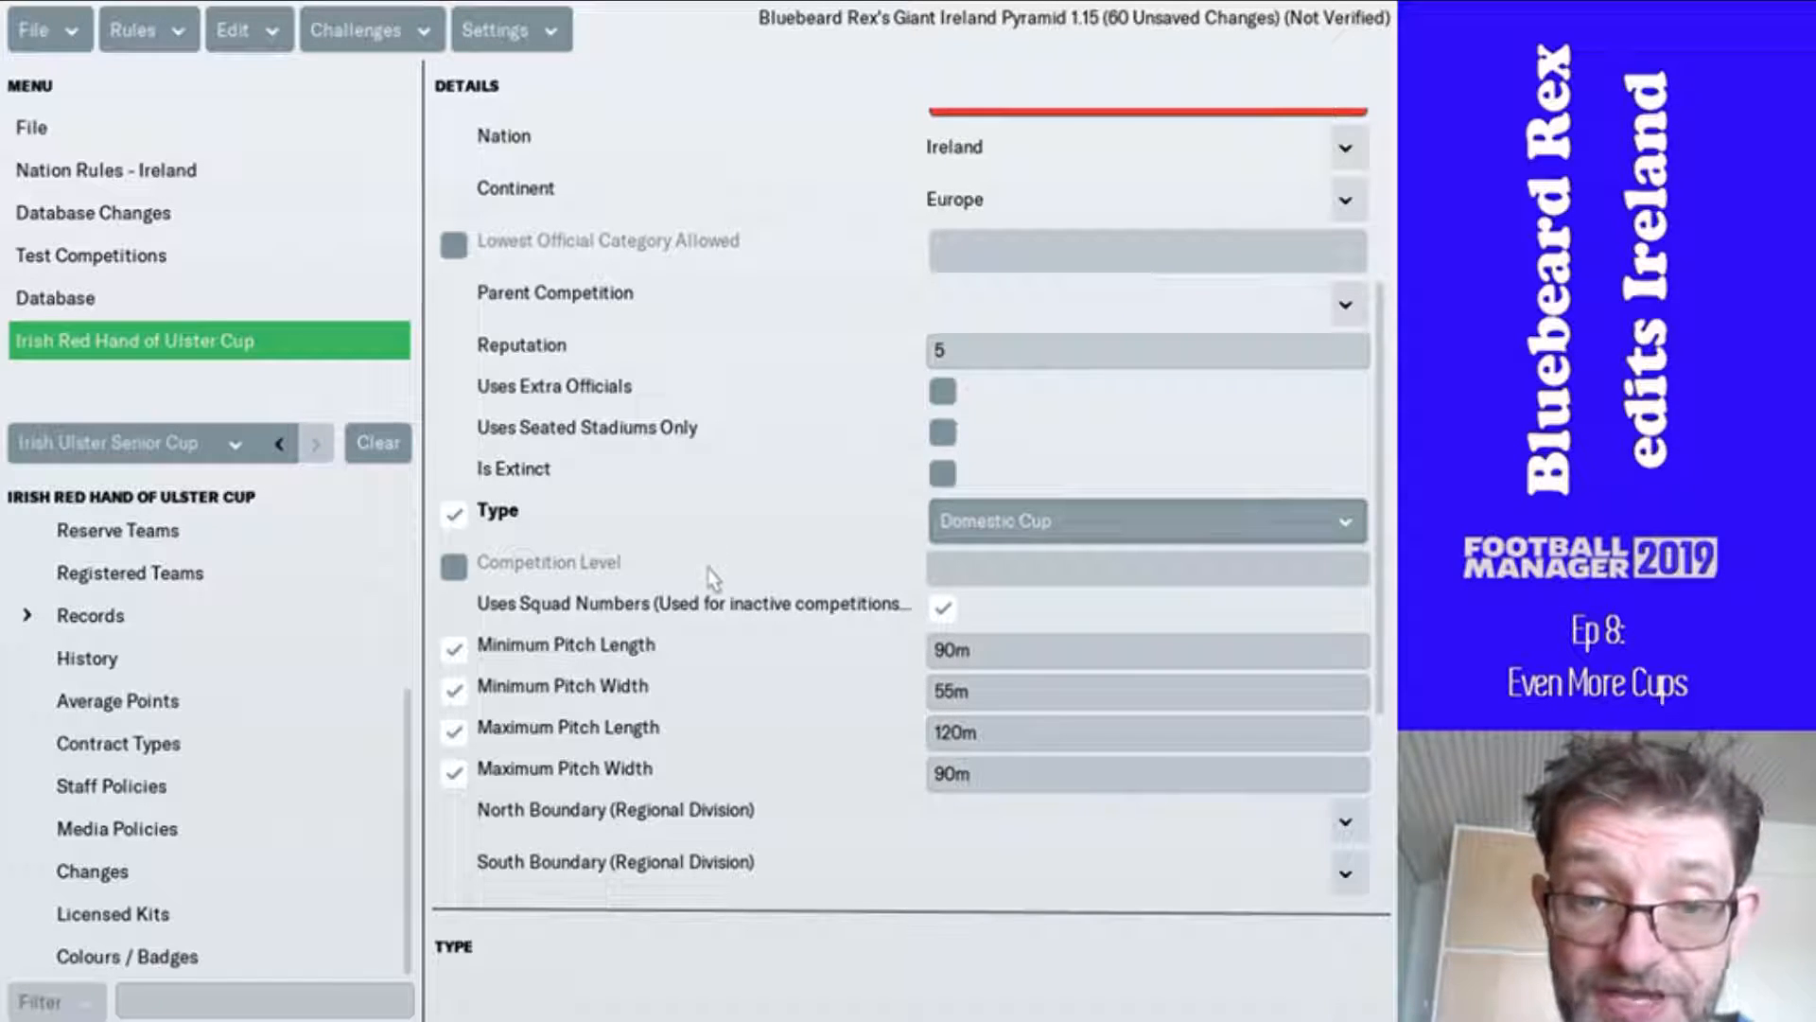
scroll(723, 575, "down", 3)
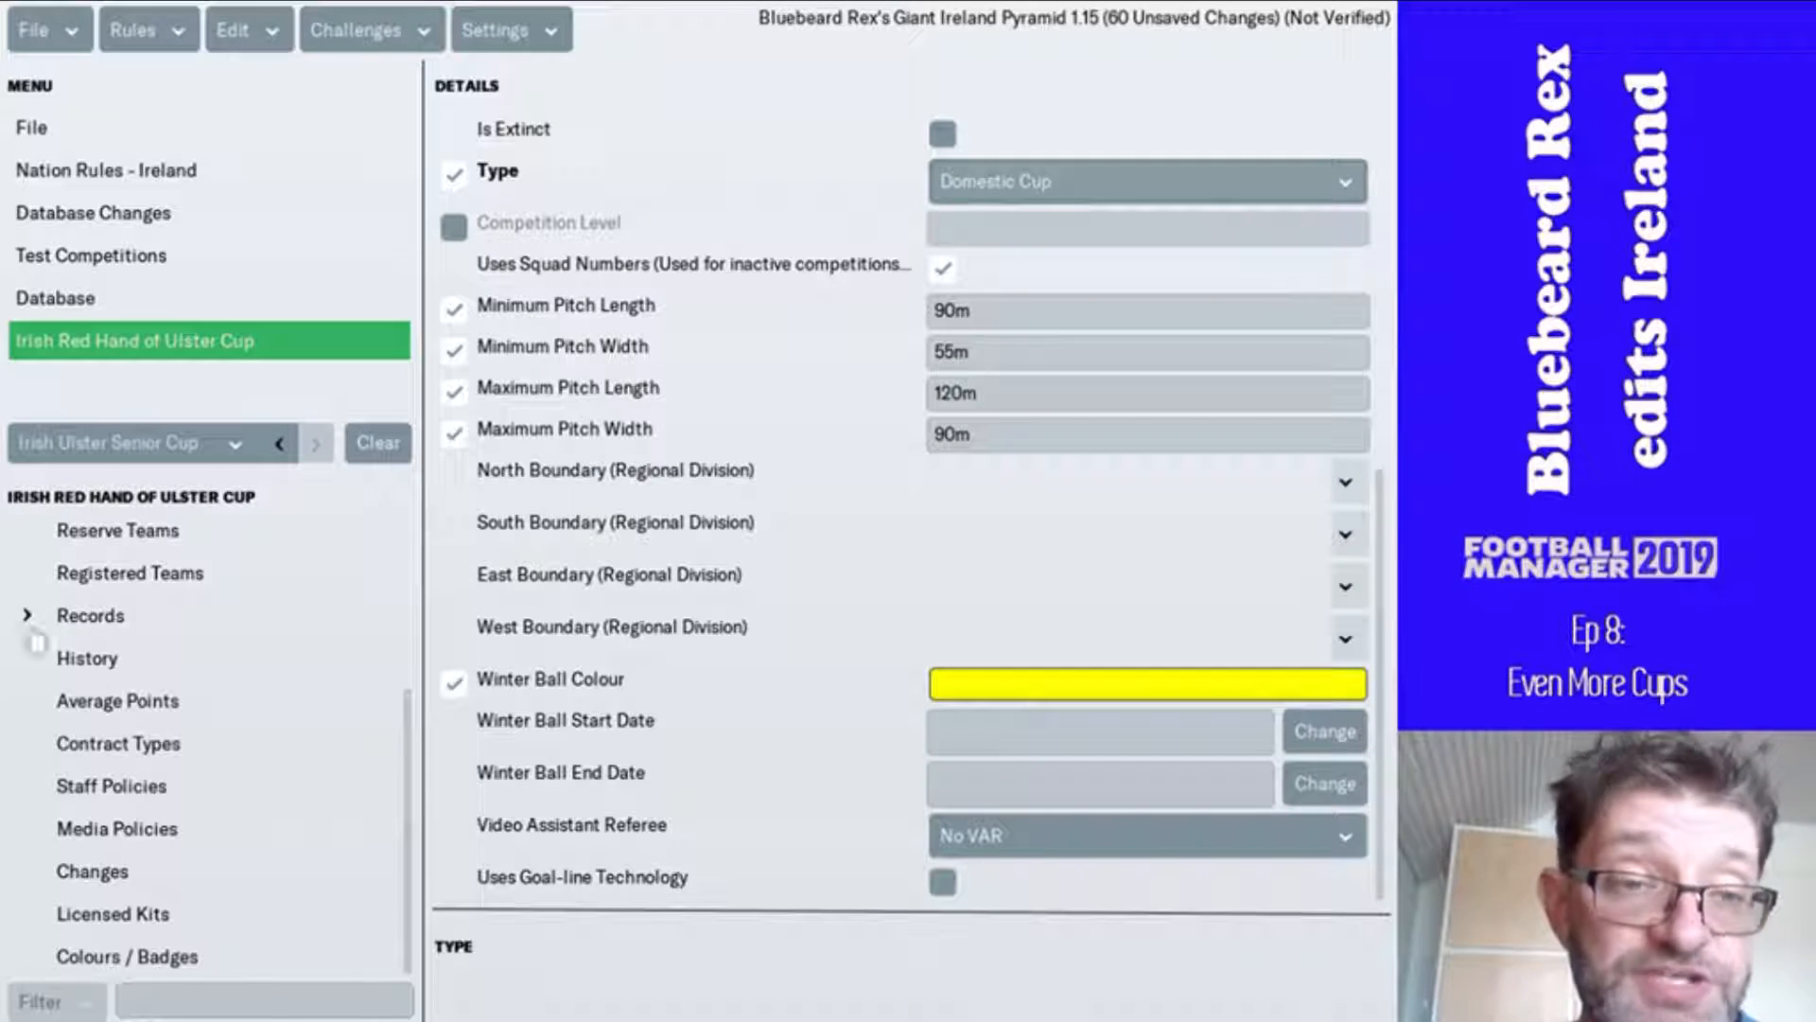
- Search the Irish domestic cups in the database for names containing "ulster cup"
left_click(147, 320)
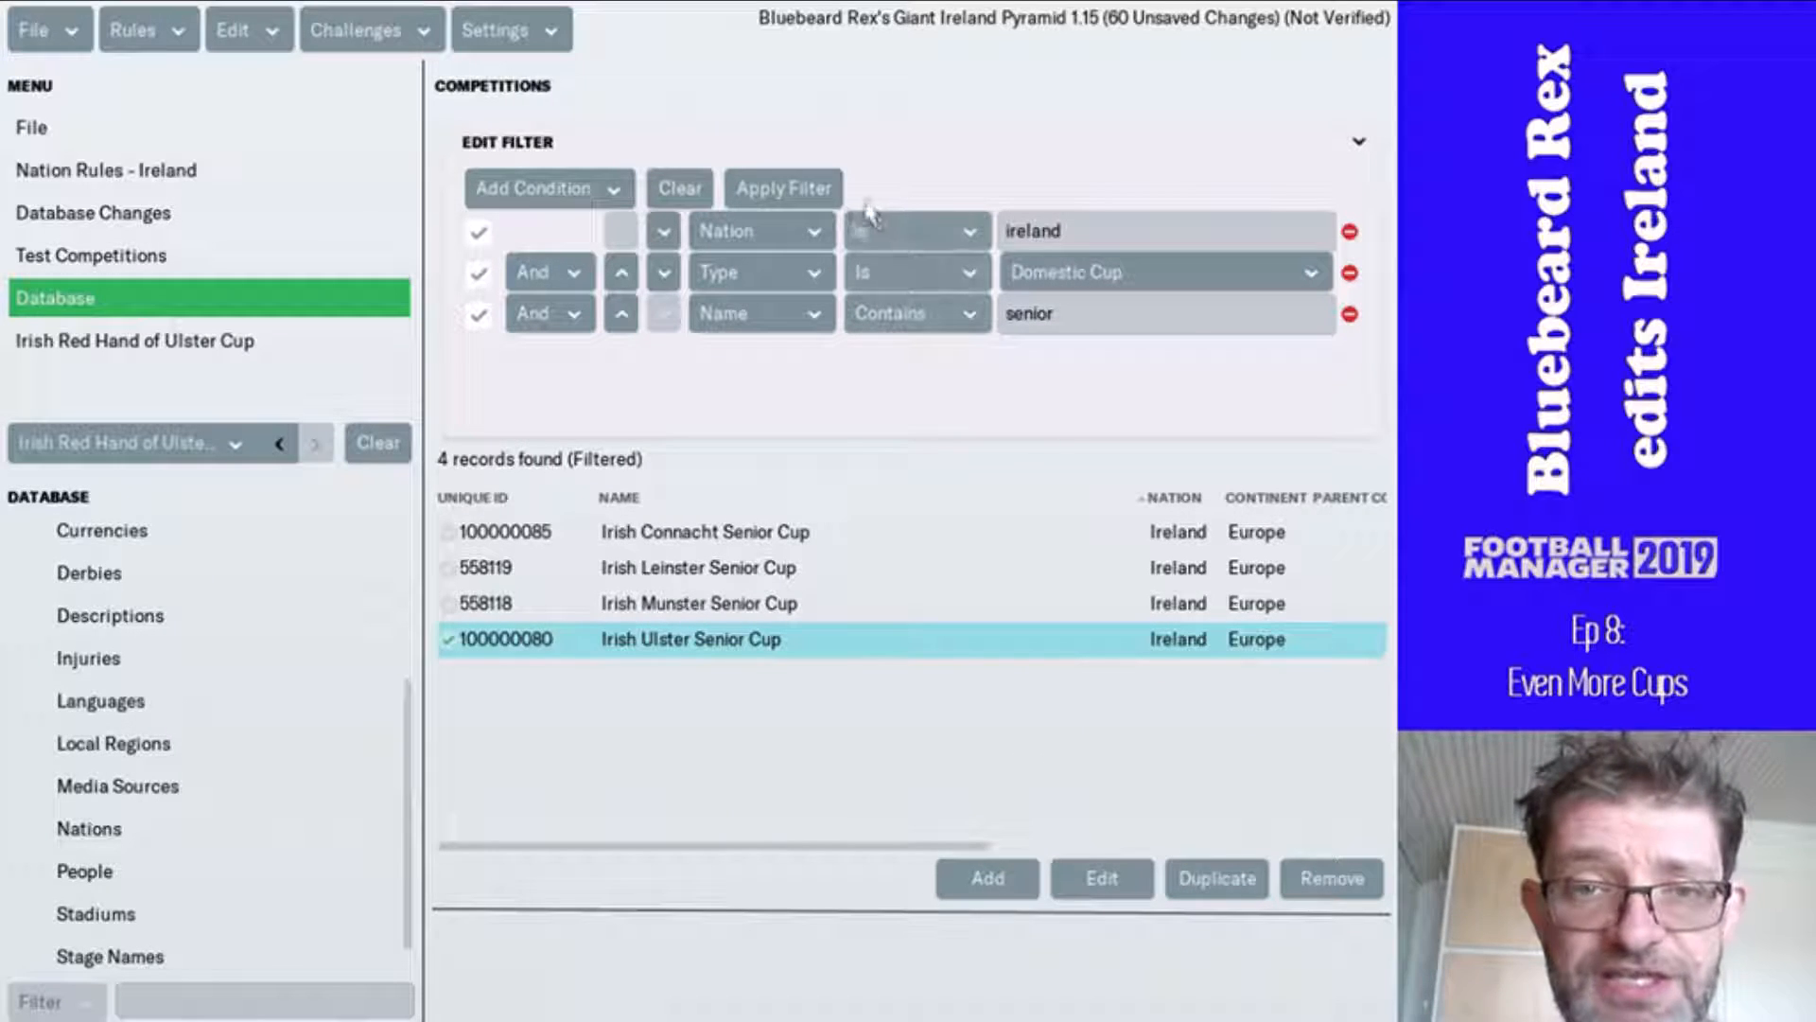
double_click(1031, 312)
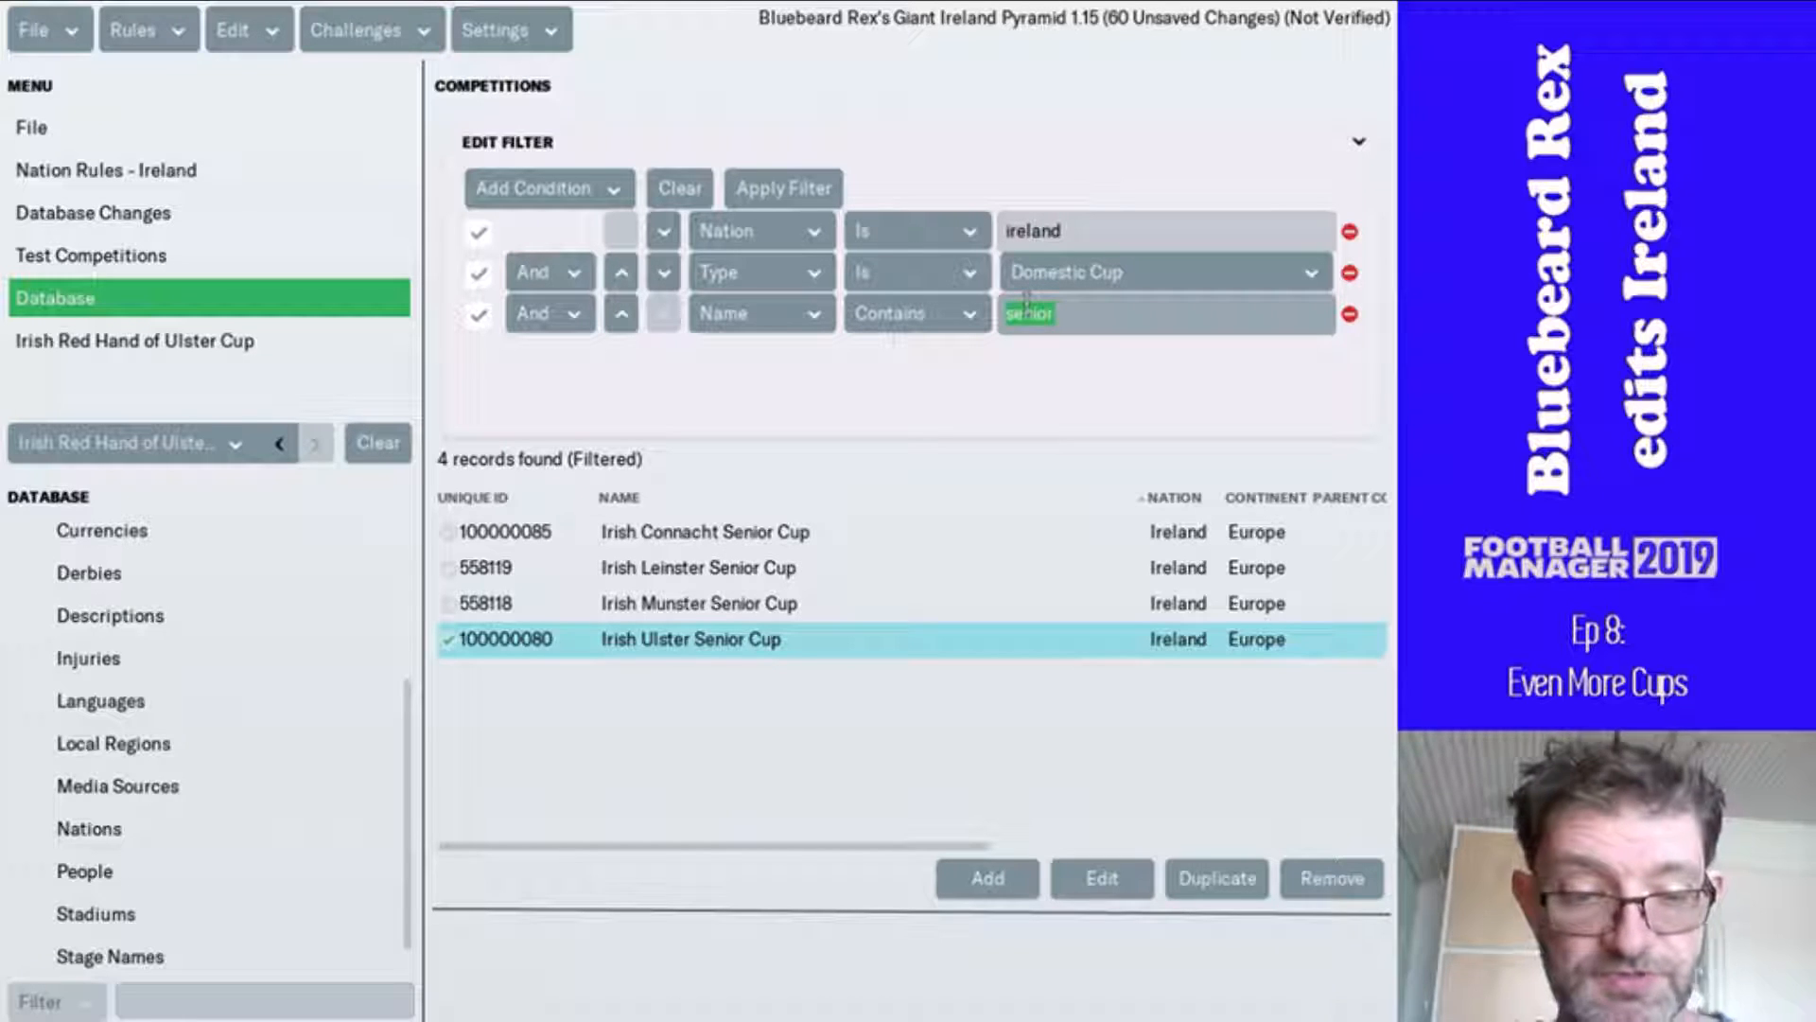
type("ulster cup")
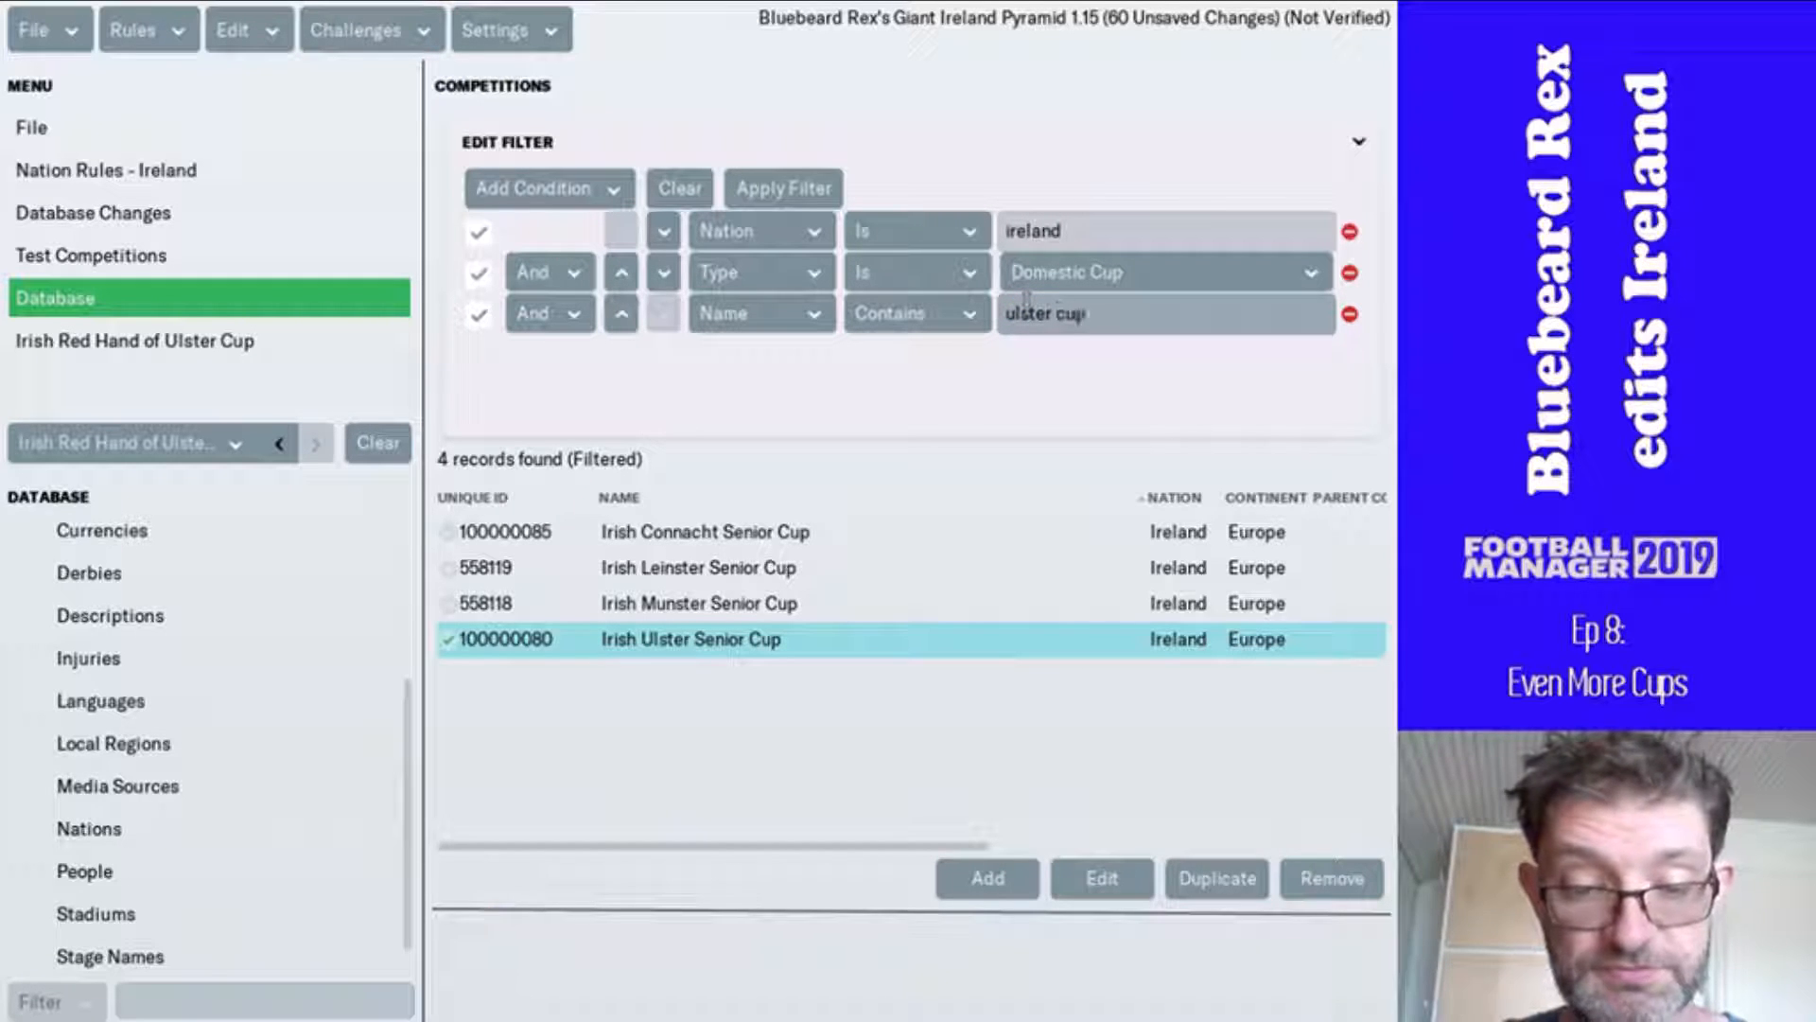
key("Return")
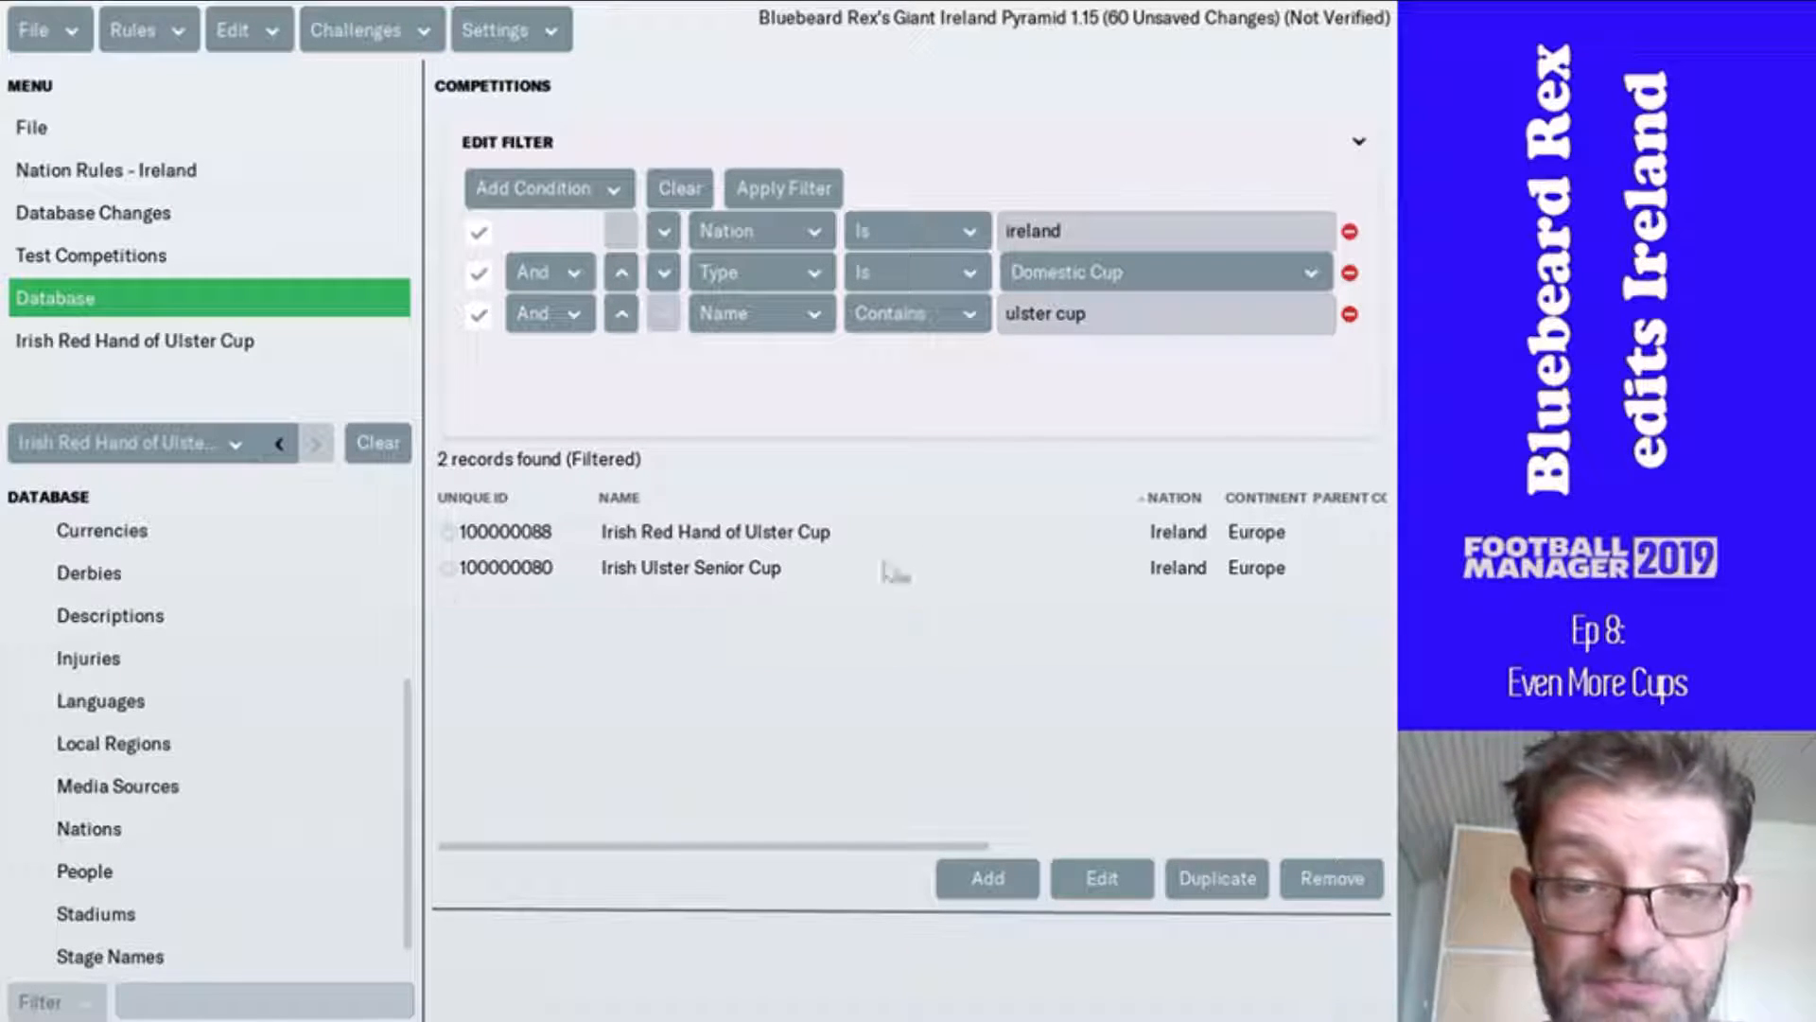
- Duplicate the Irish Red Hand of Ulster Cup, naming the copy Irish Red Hand of Ulster Cup Eligibles with short name Ulster Red Hand Cup Eligibles
left_click(861, 536)
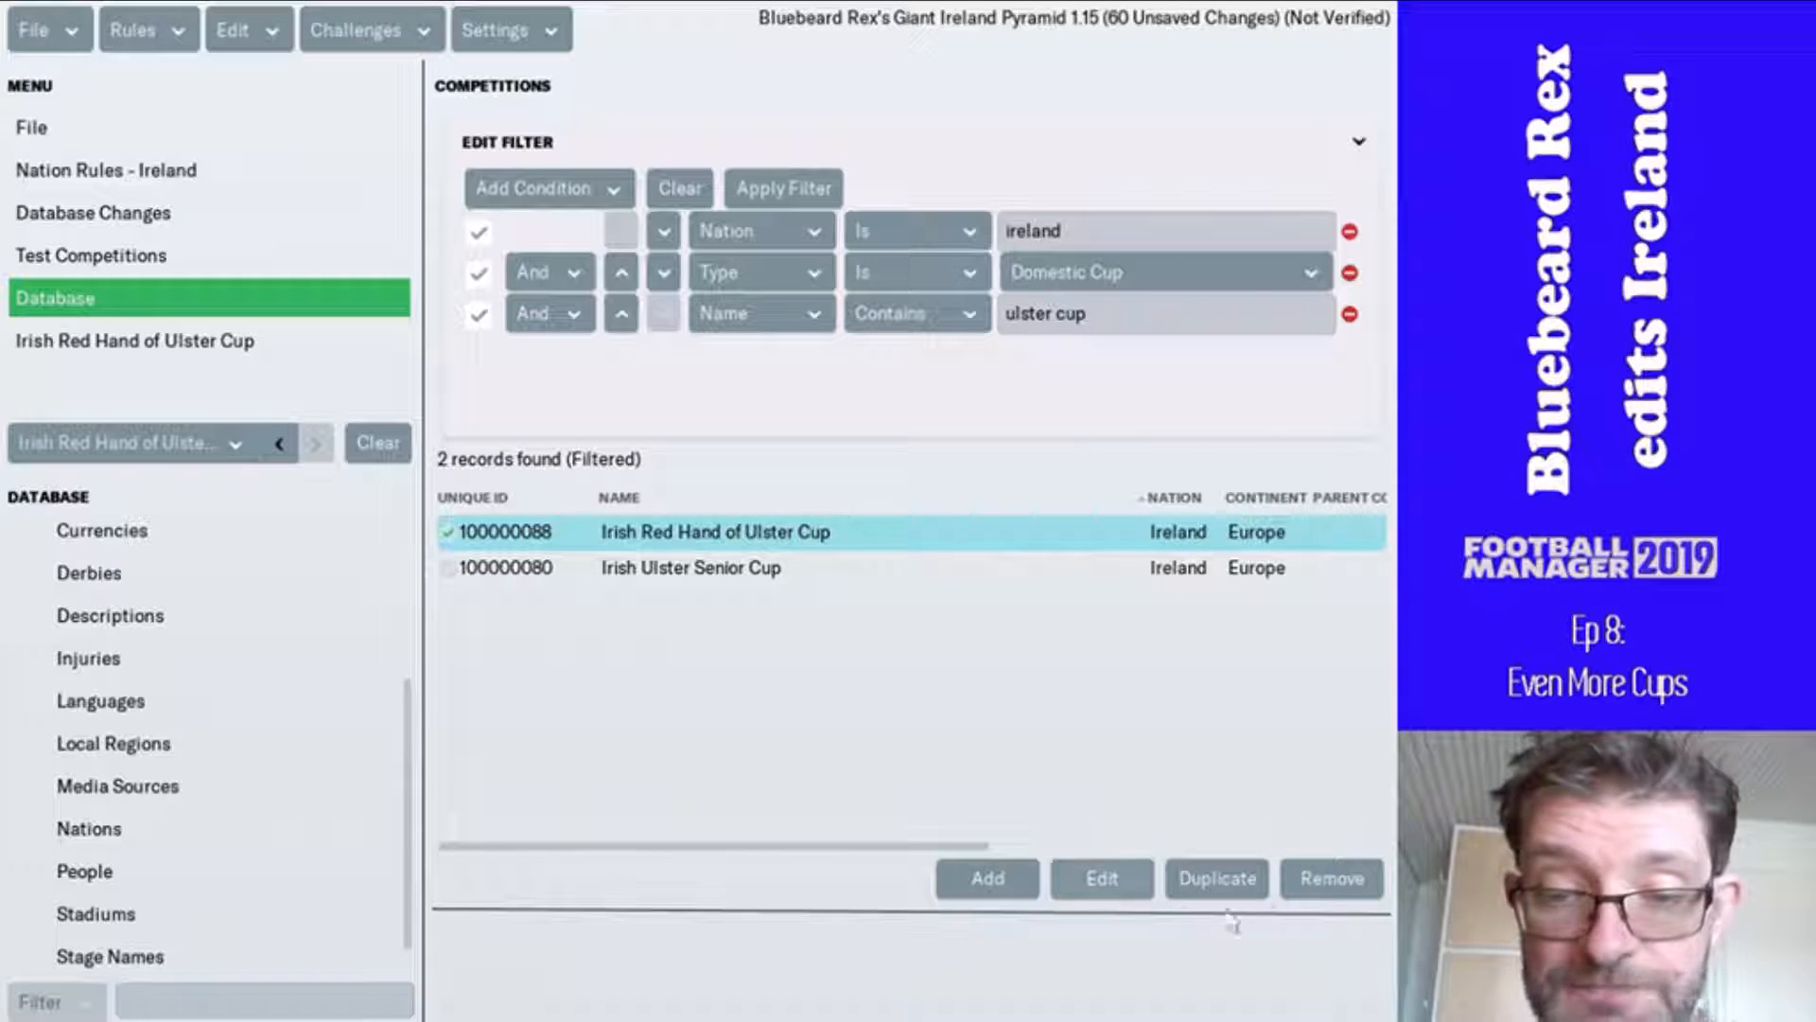
left_click(1247, 890)
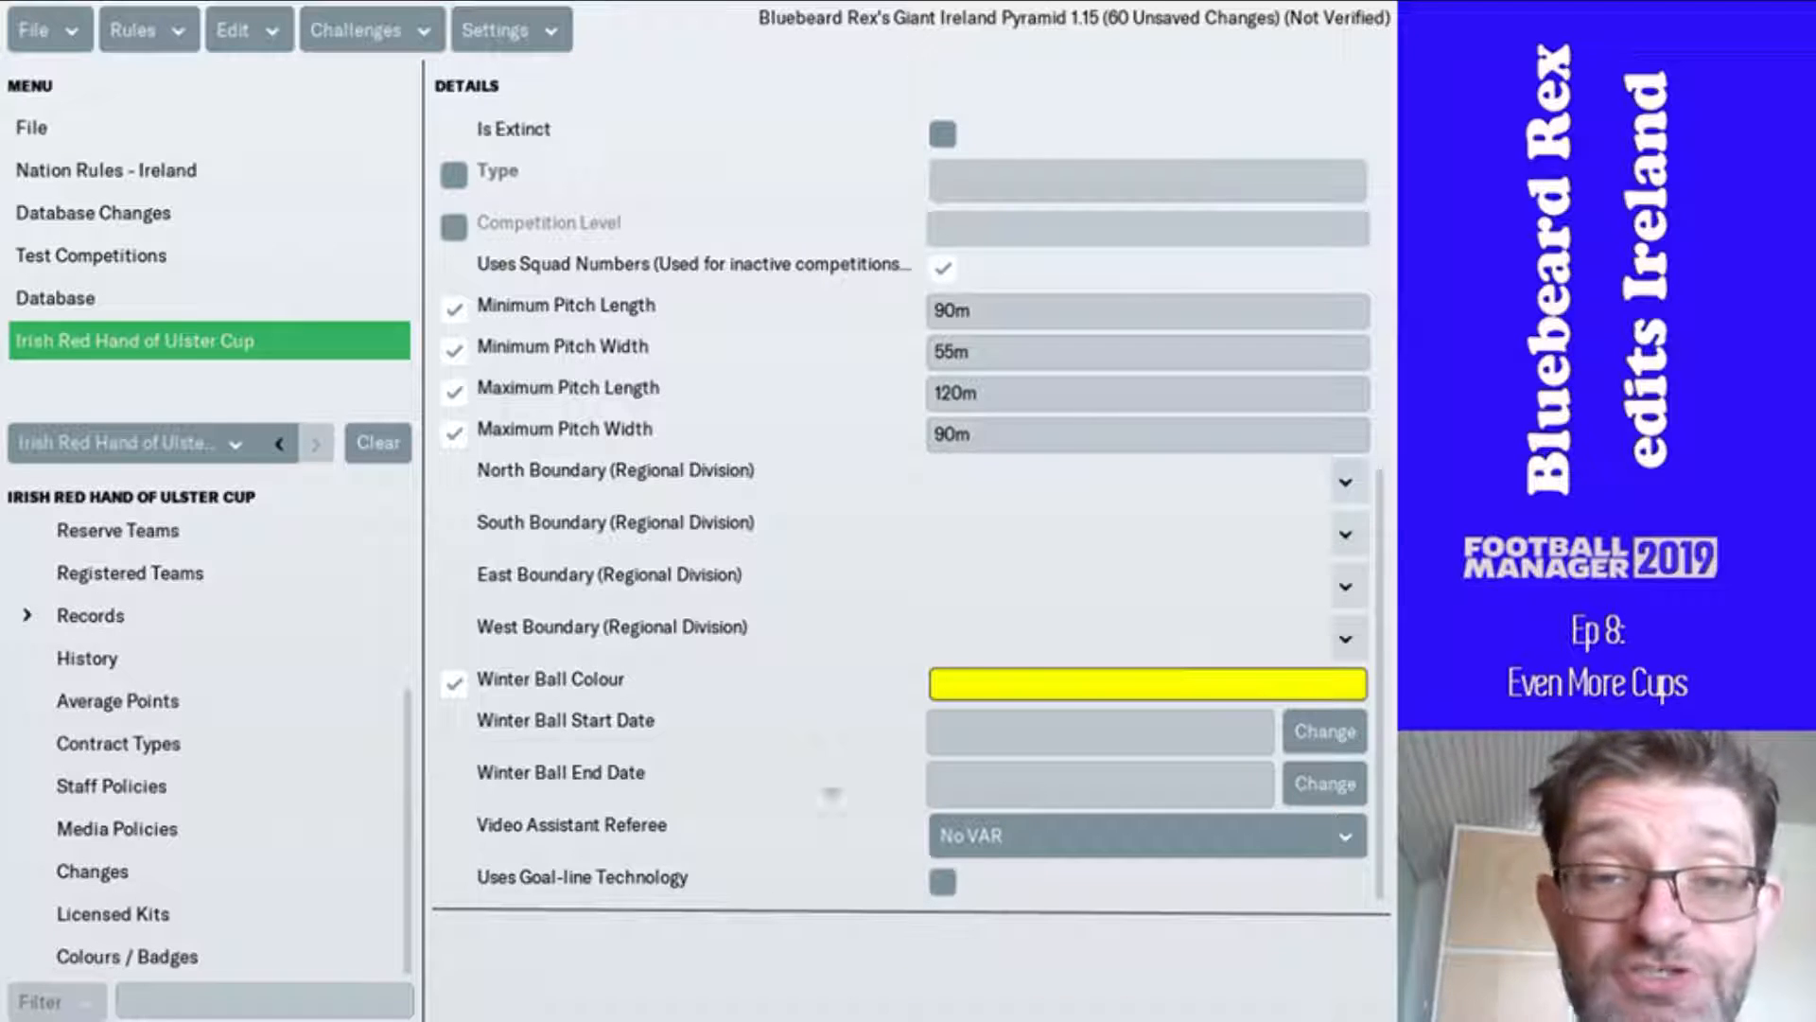
scroll(863, 434, "up", 2)
scroll(204, 662, "up", 3)
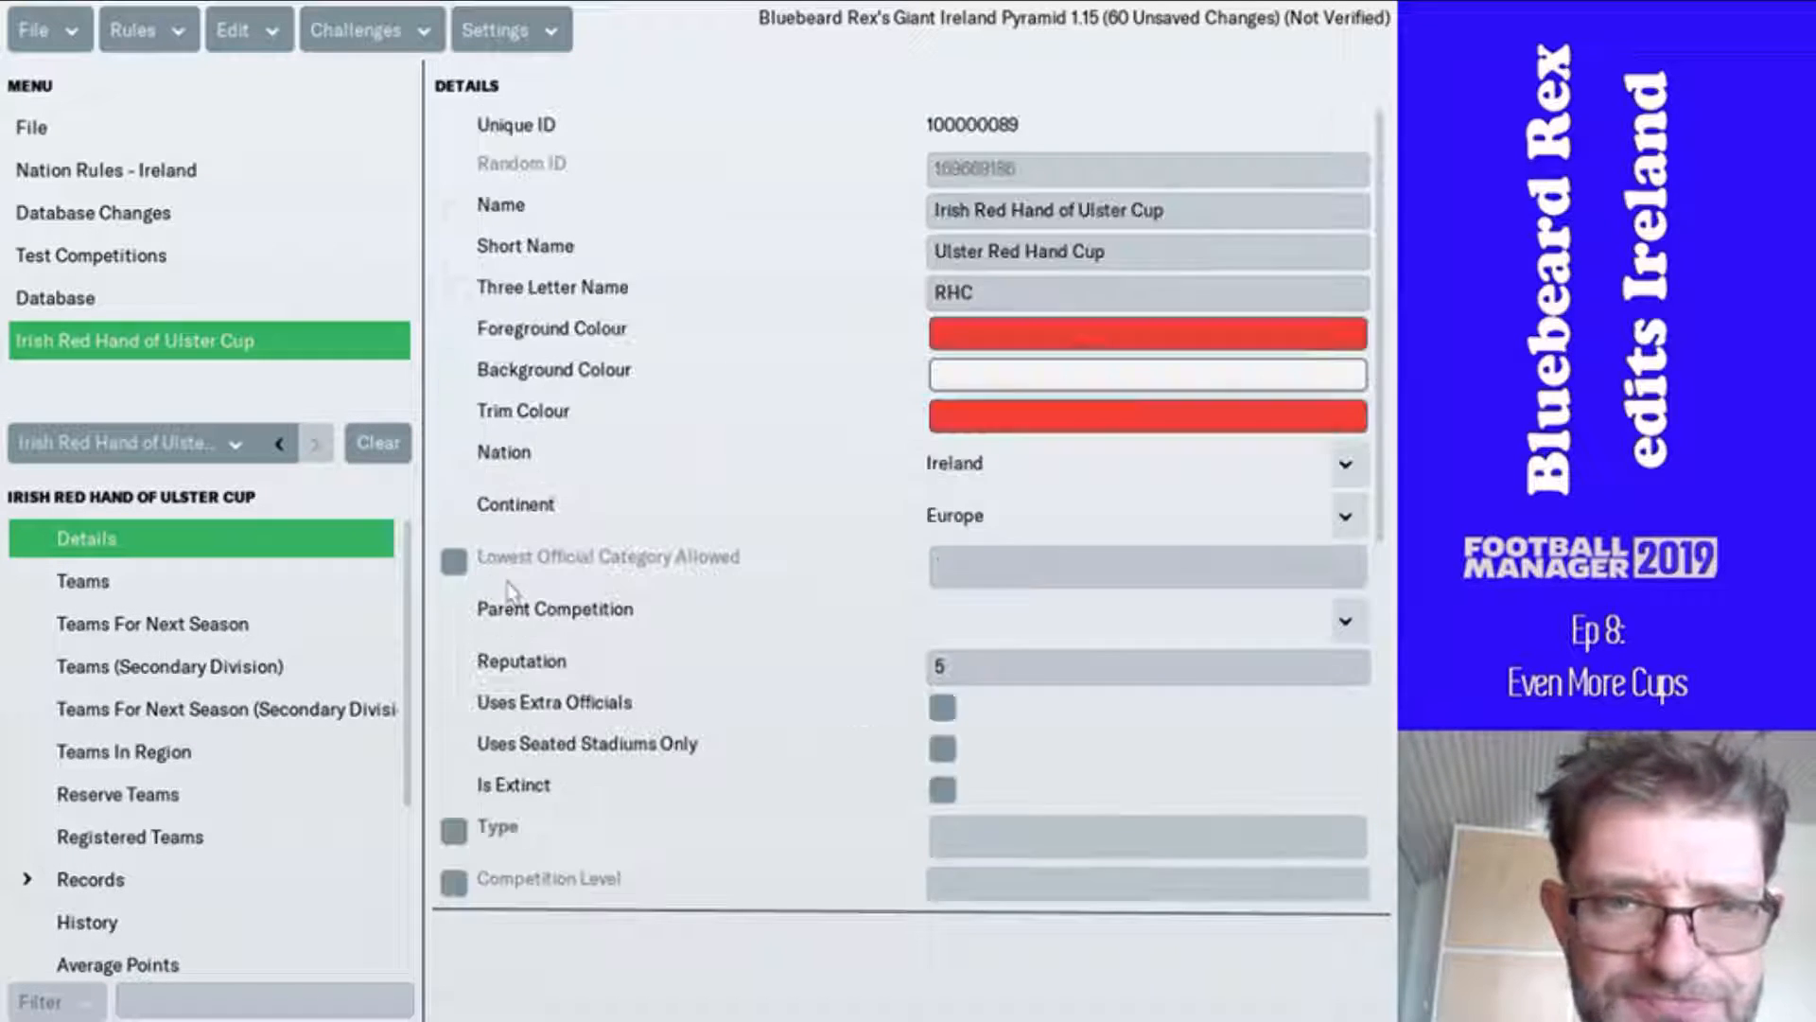
scroll(511, 591, "up", 5)
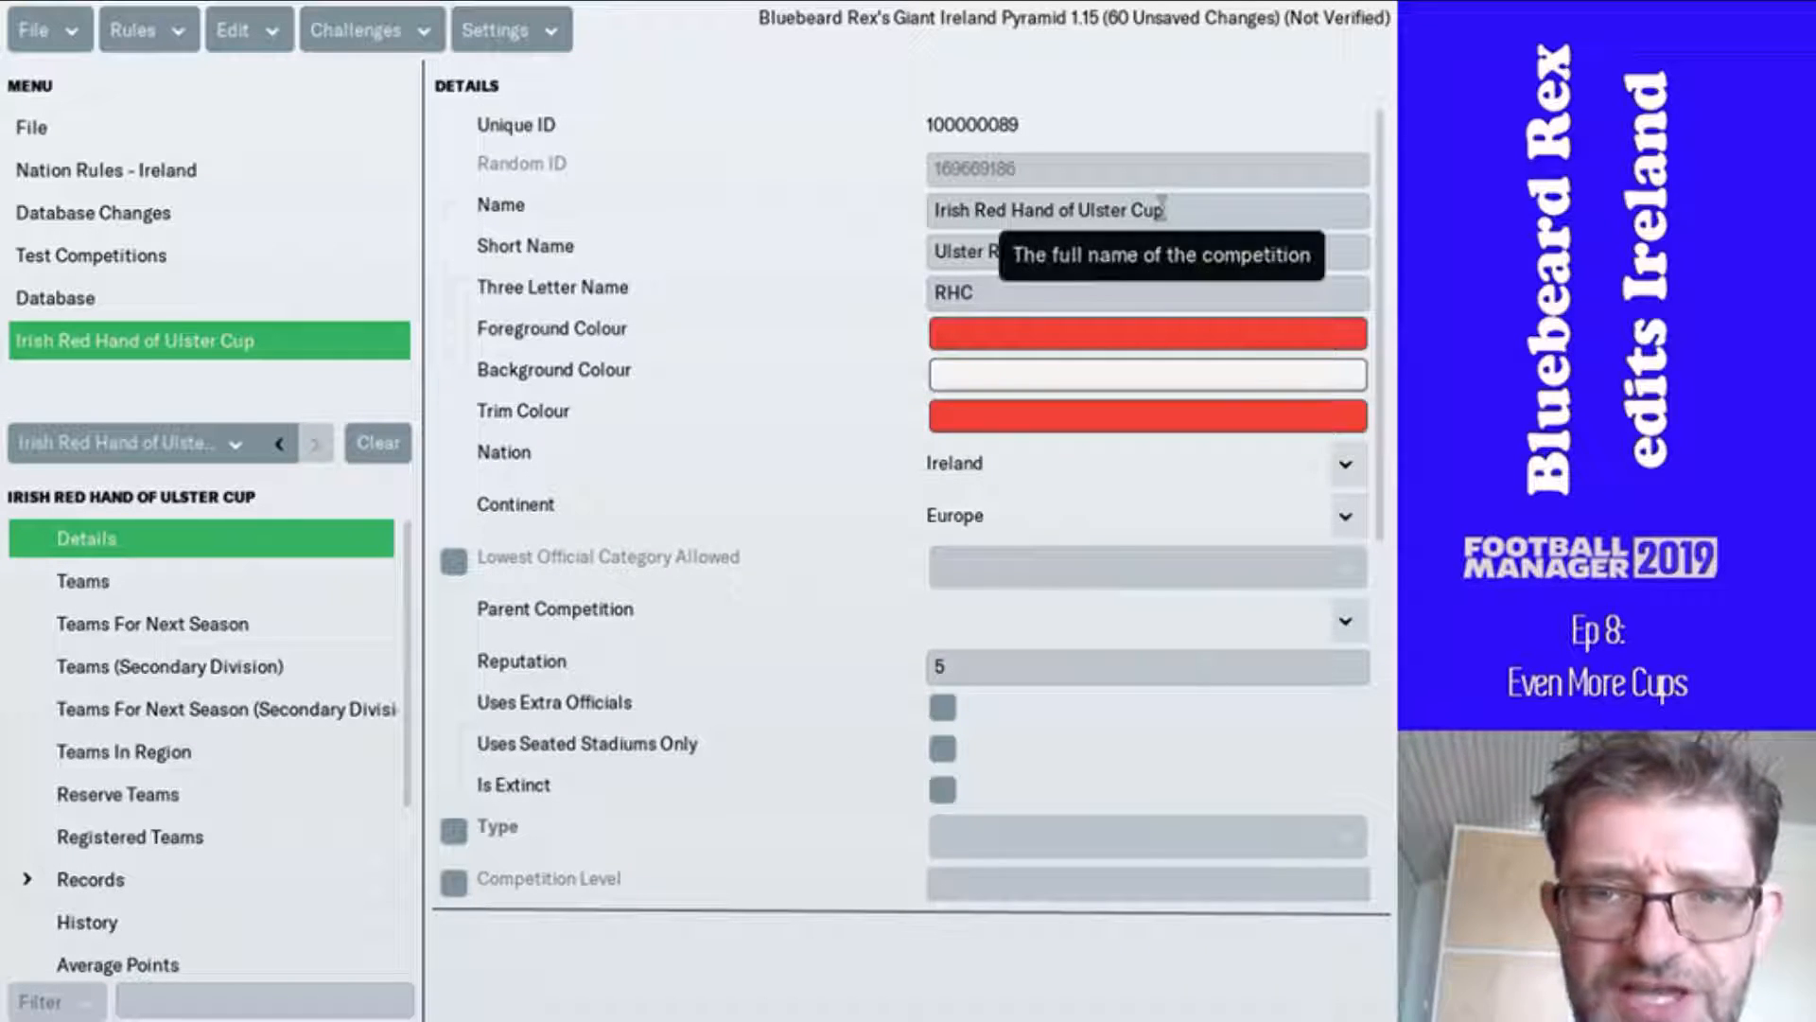
left_click(1218, 207)
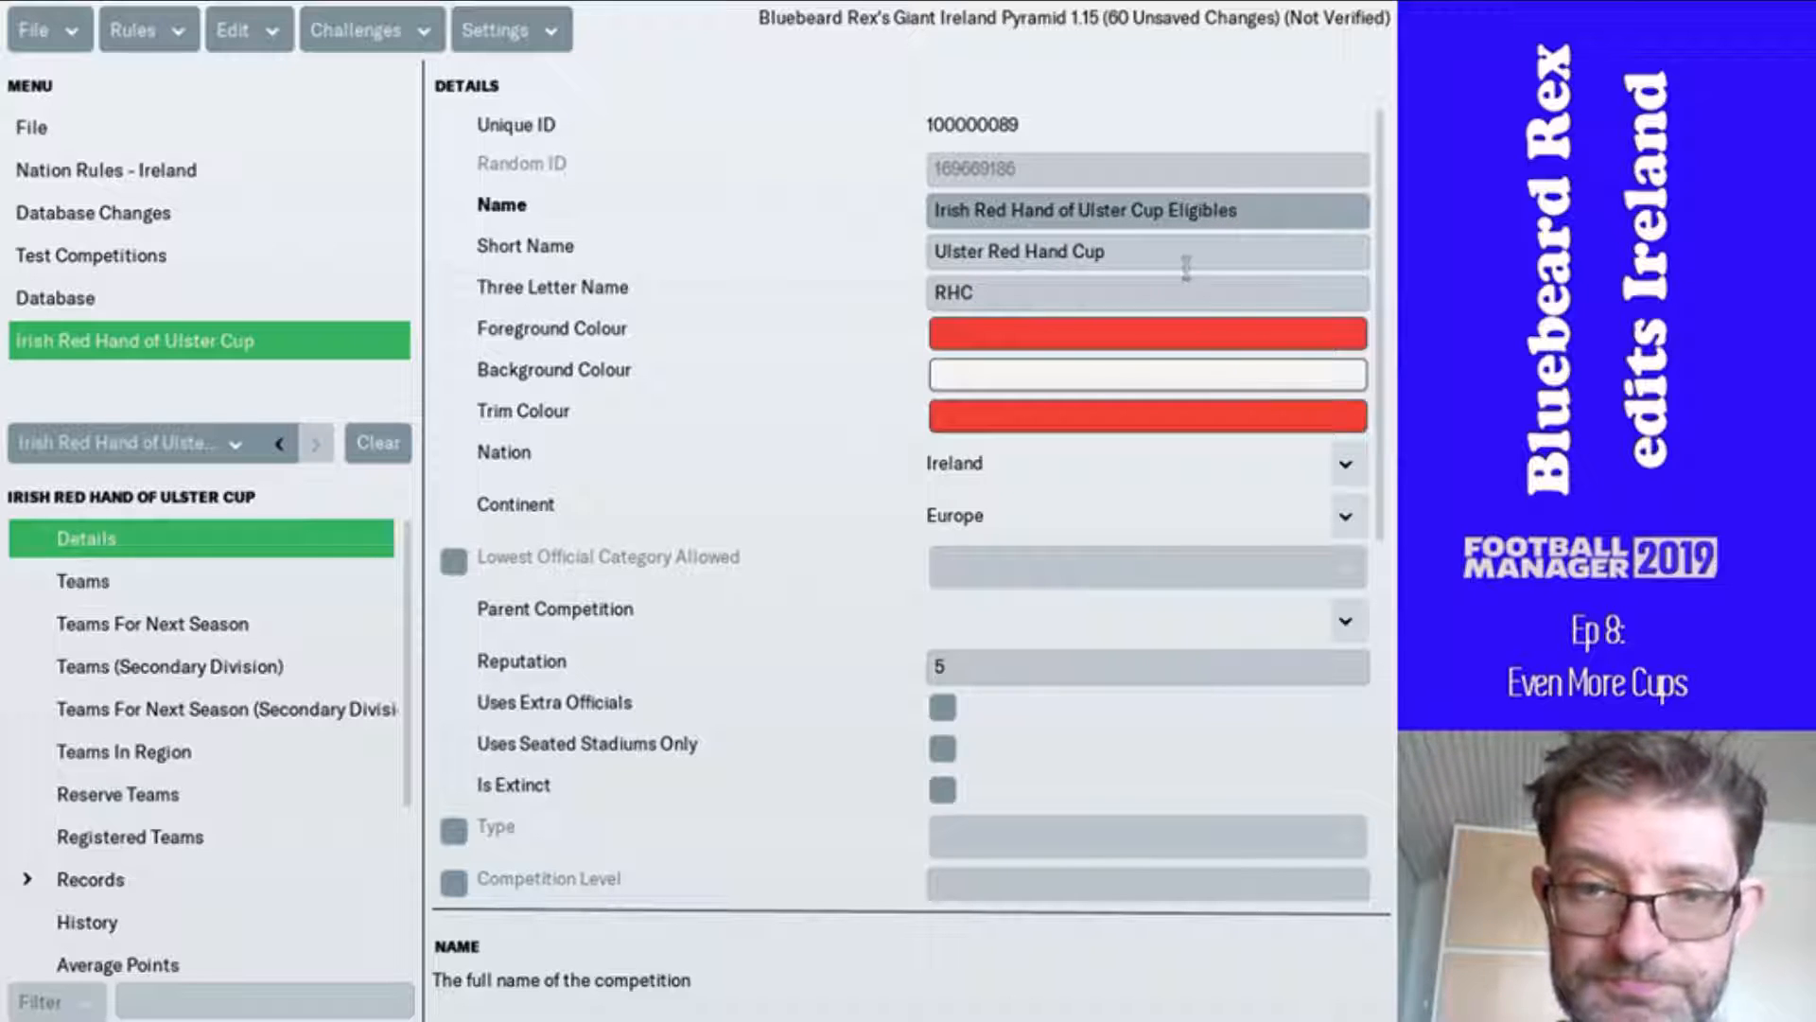
type("Eligibles")
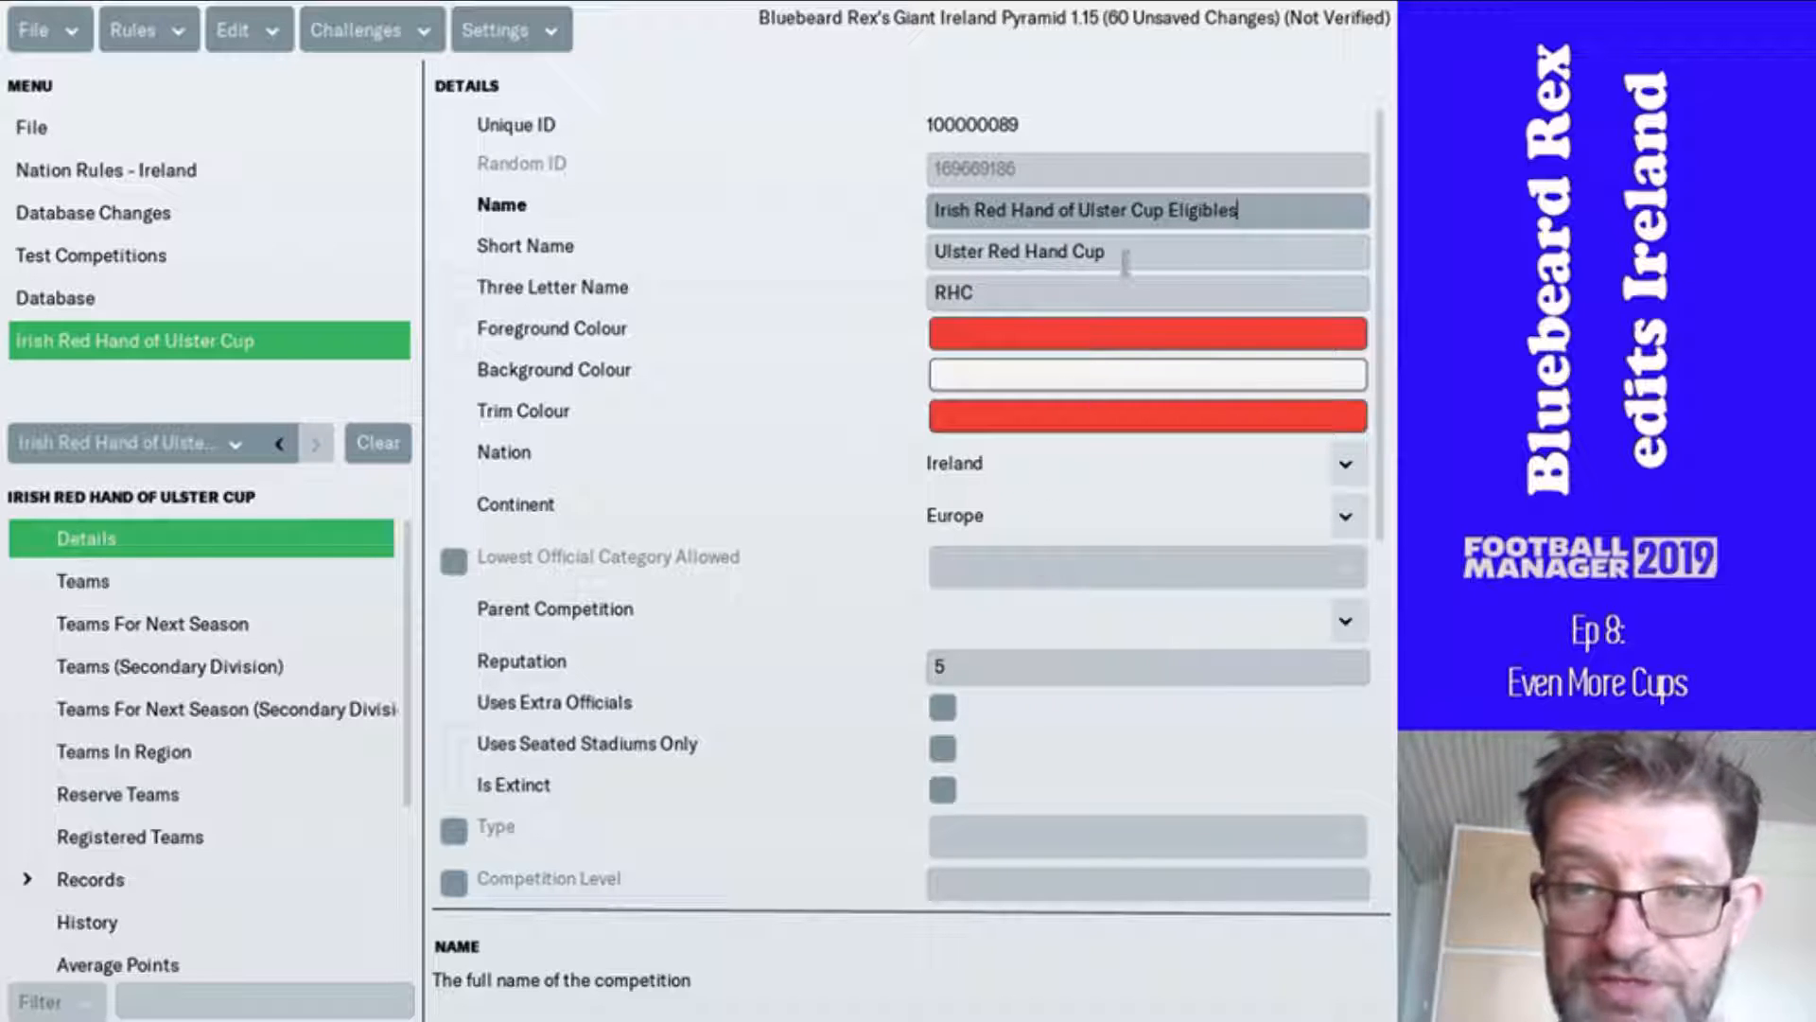
left_click(1123, 253)
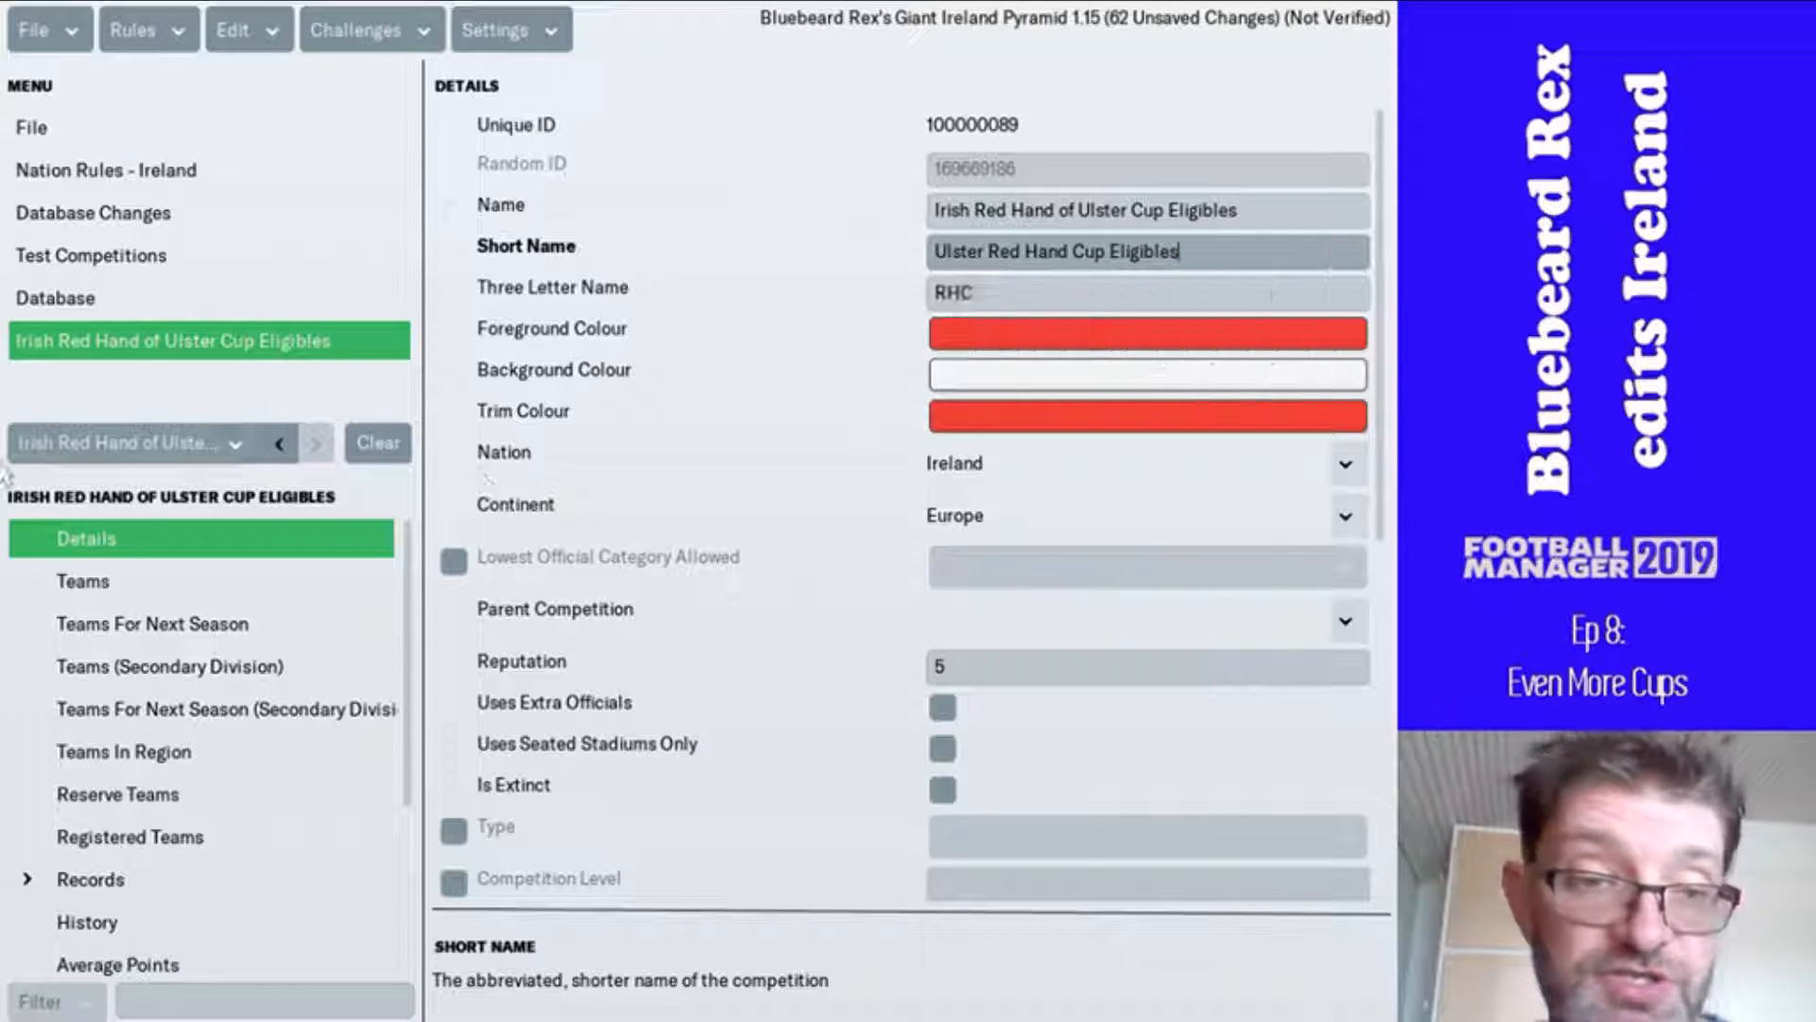
- Start a club search in the database with conditions for Continental Cup Nation and Based Nation
left_click(218, 333)
left_click(217, 298)
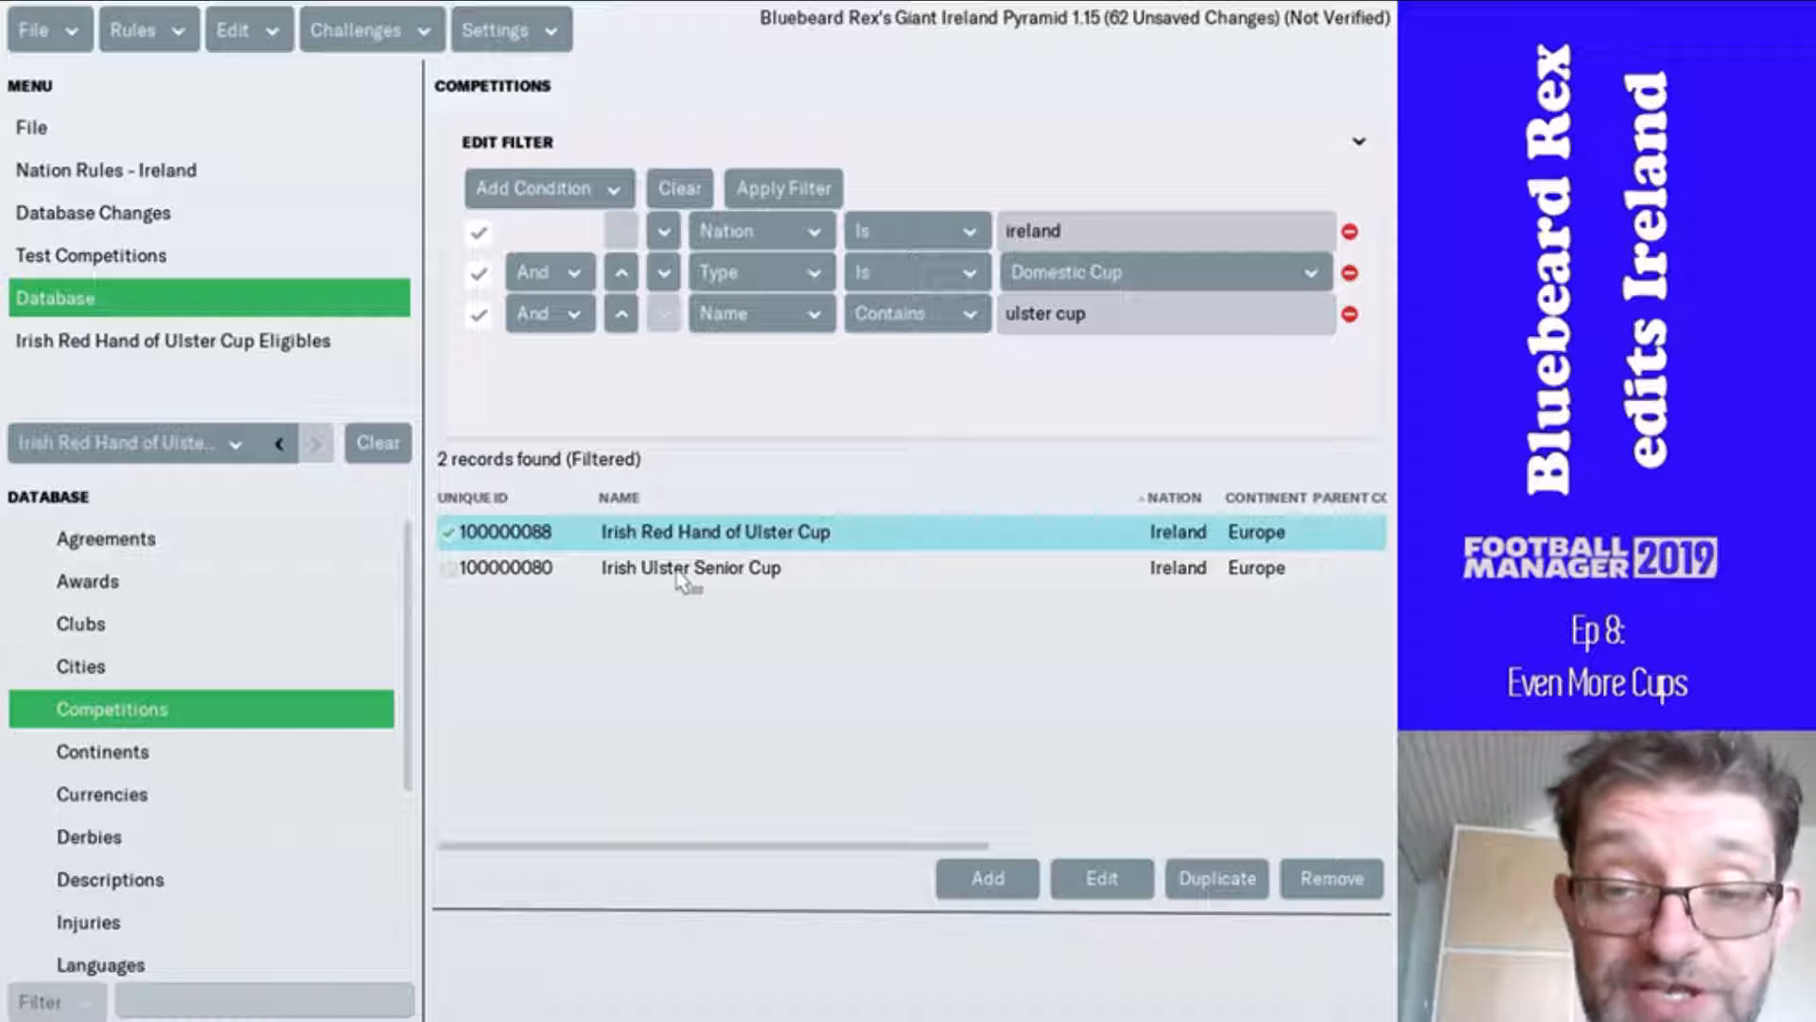
left_click(75, 626)
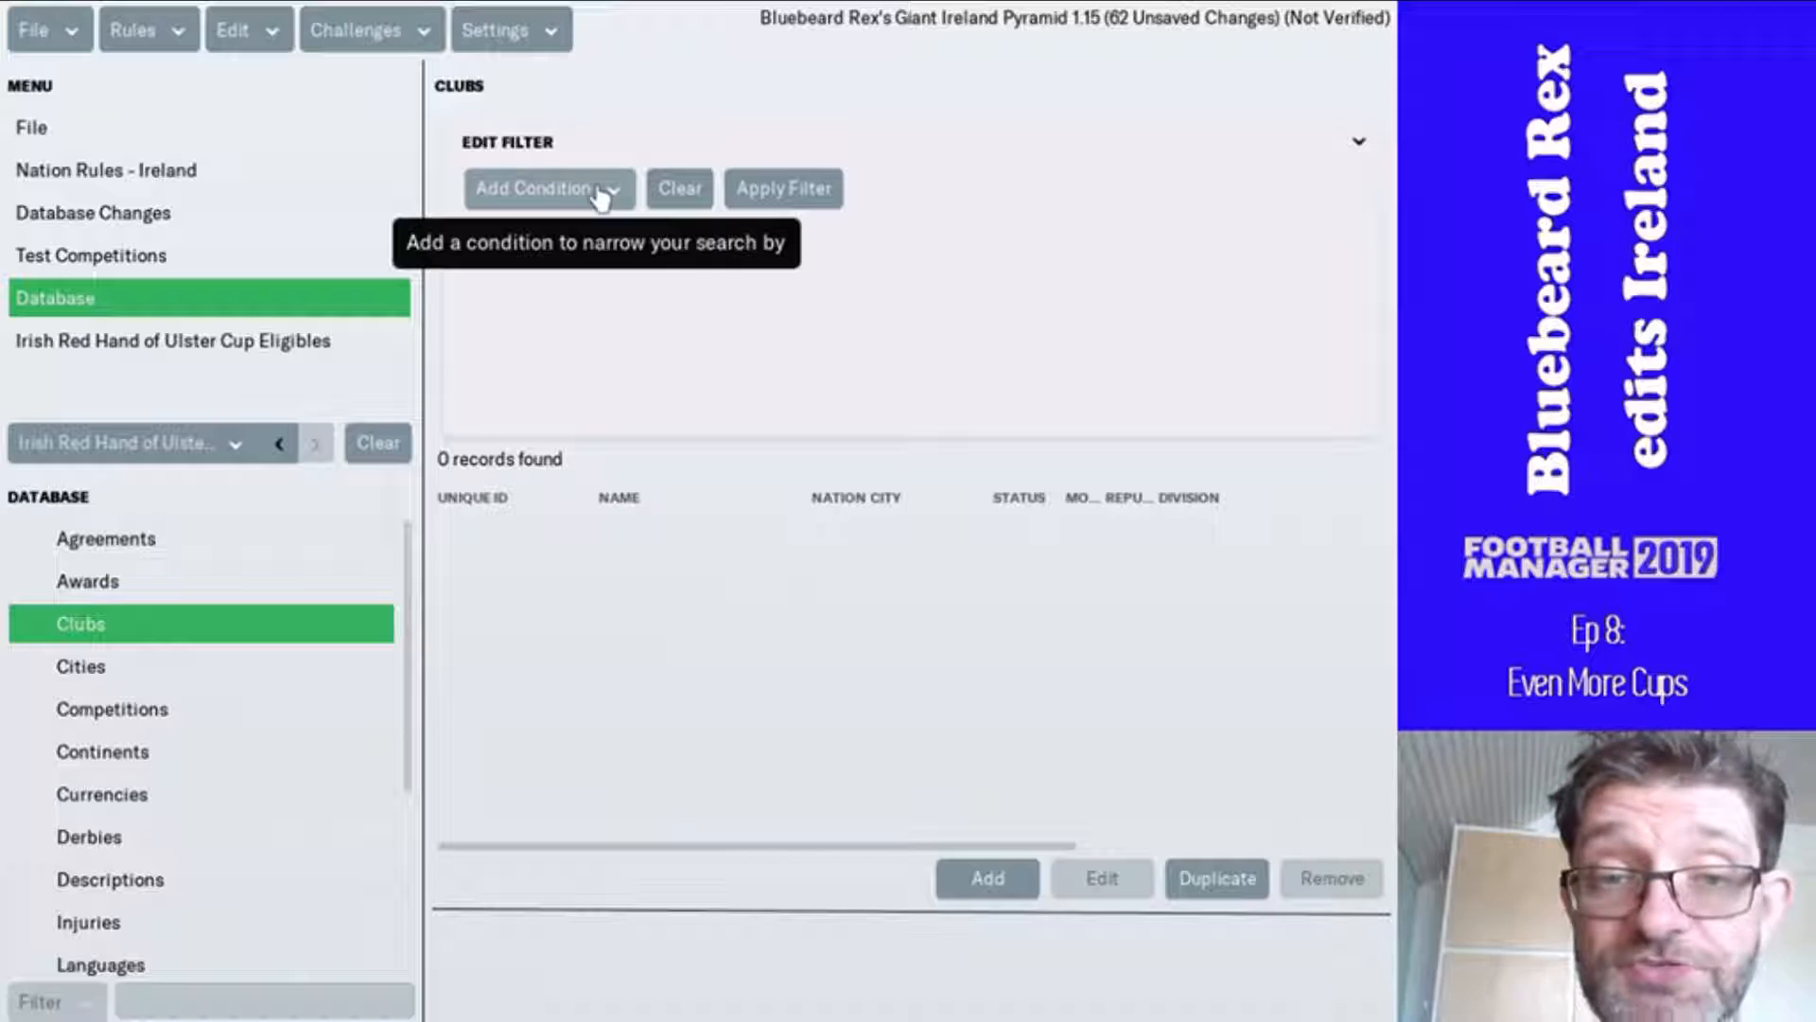
left_click(599, 189)
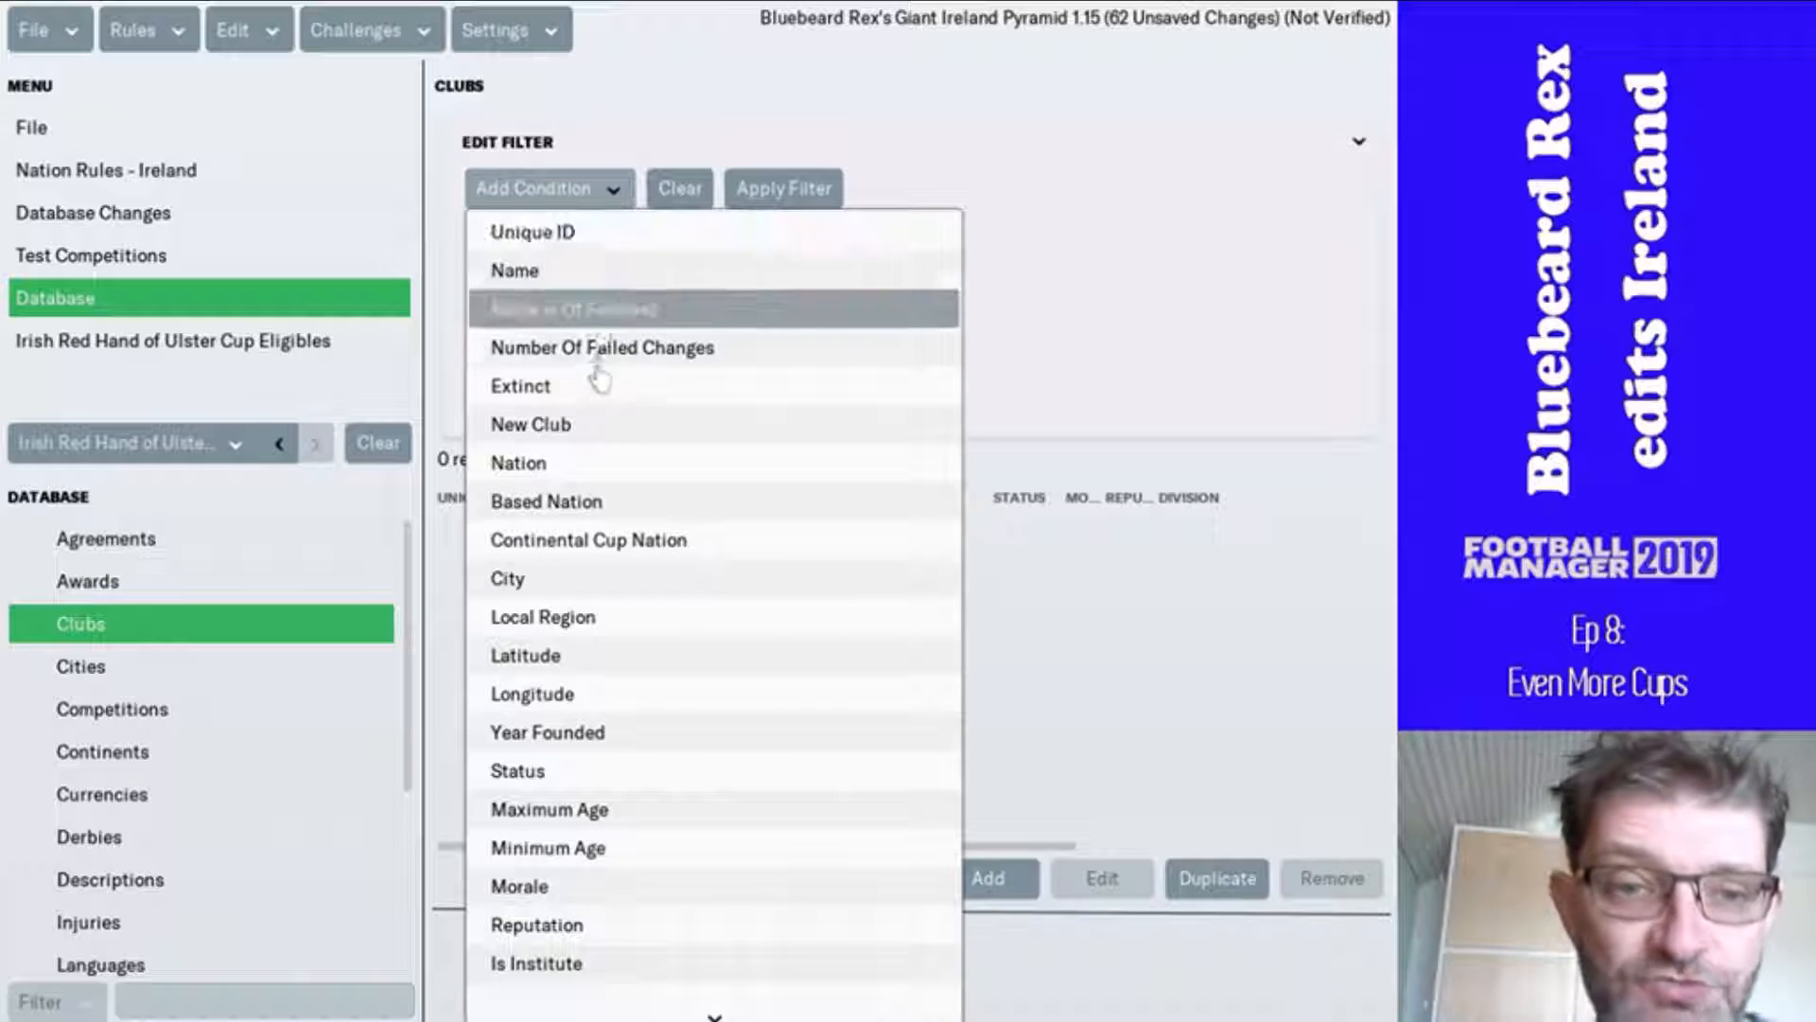
left_click(600, 541)
left_click(600, 189)
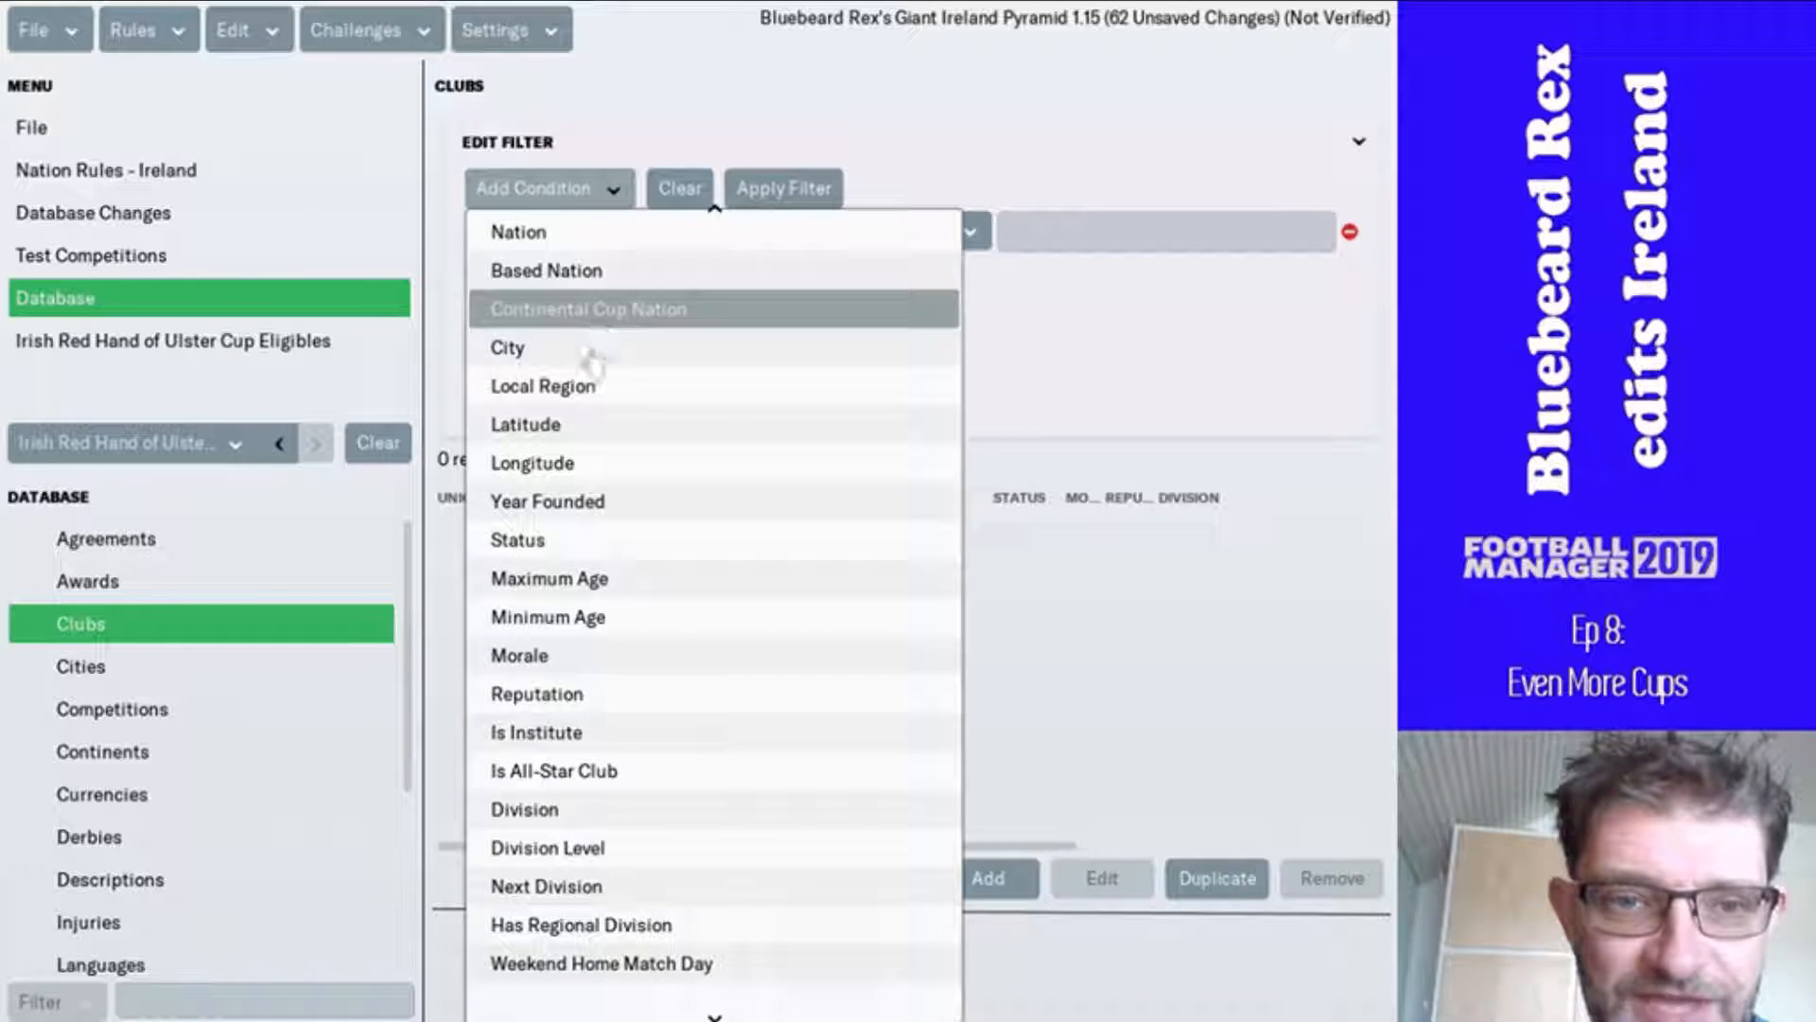
left_click(590, 271)
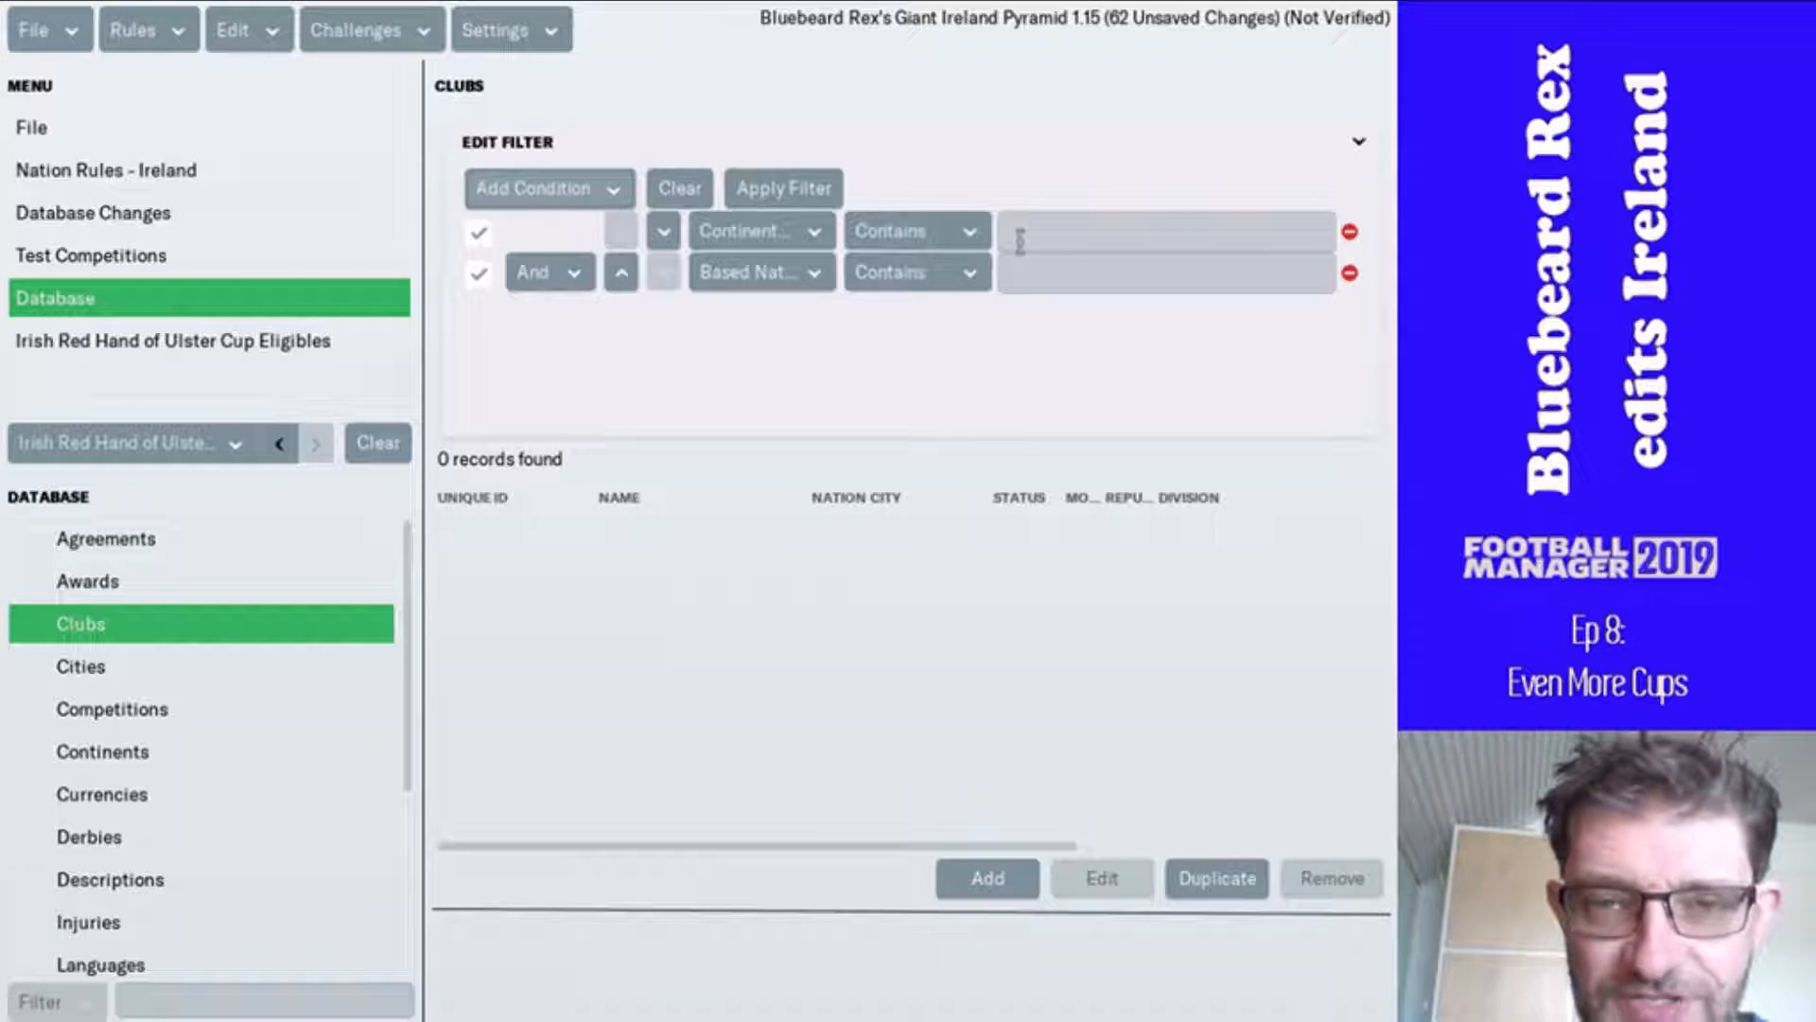
- Filter the clubs to those whose Continental Cup Nation is "ireland" and whose Based Nation contains "nor irela"
left_click(928, 236)
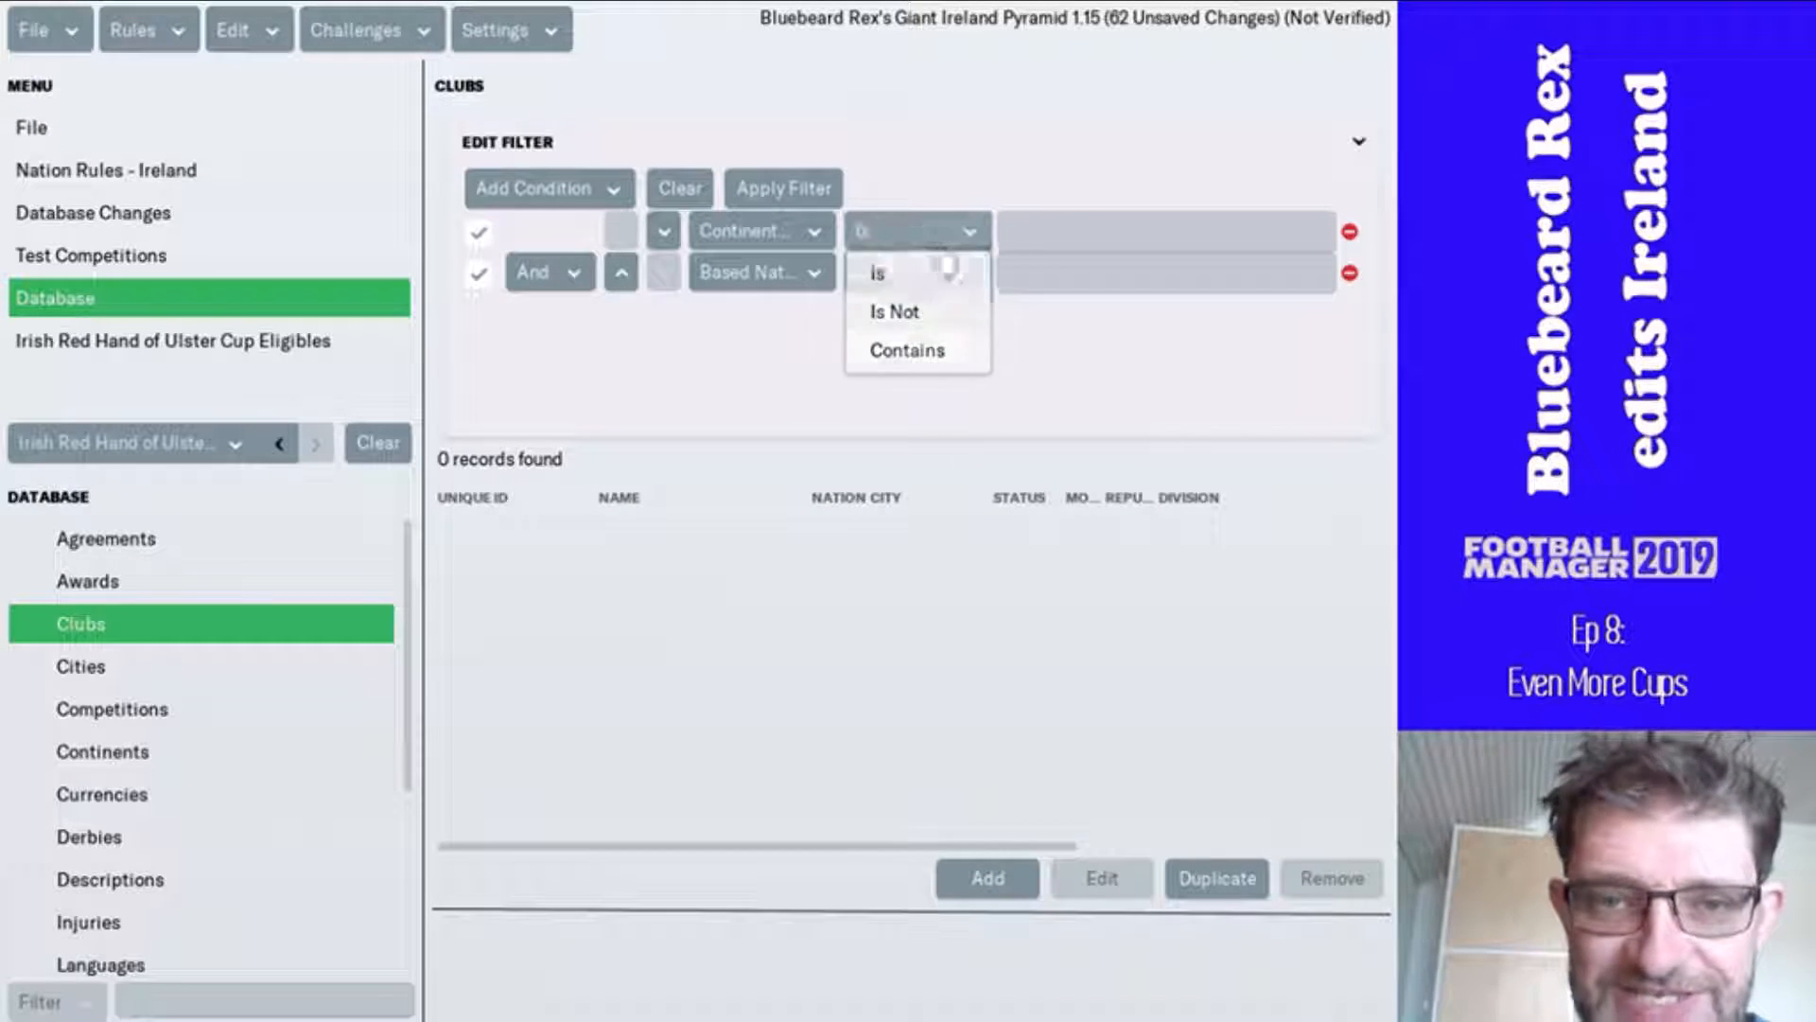
left_click(949, 270)
left_click(1045, 236)
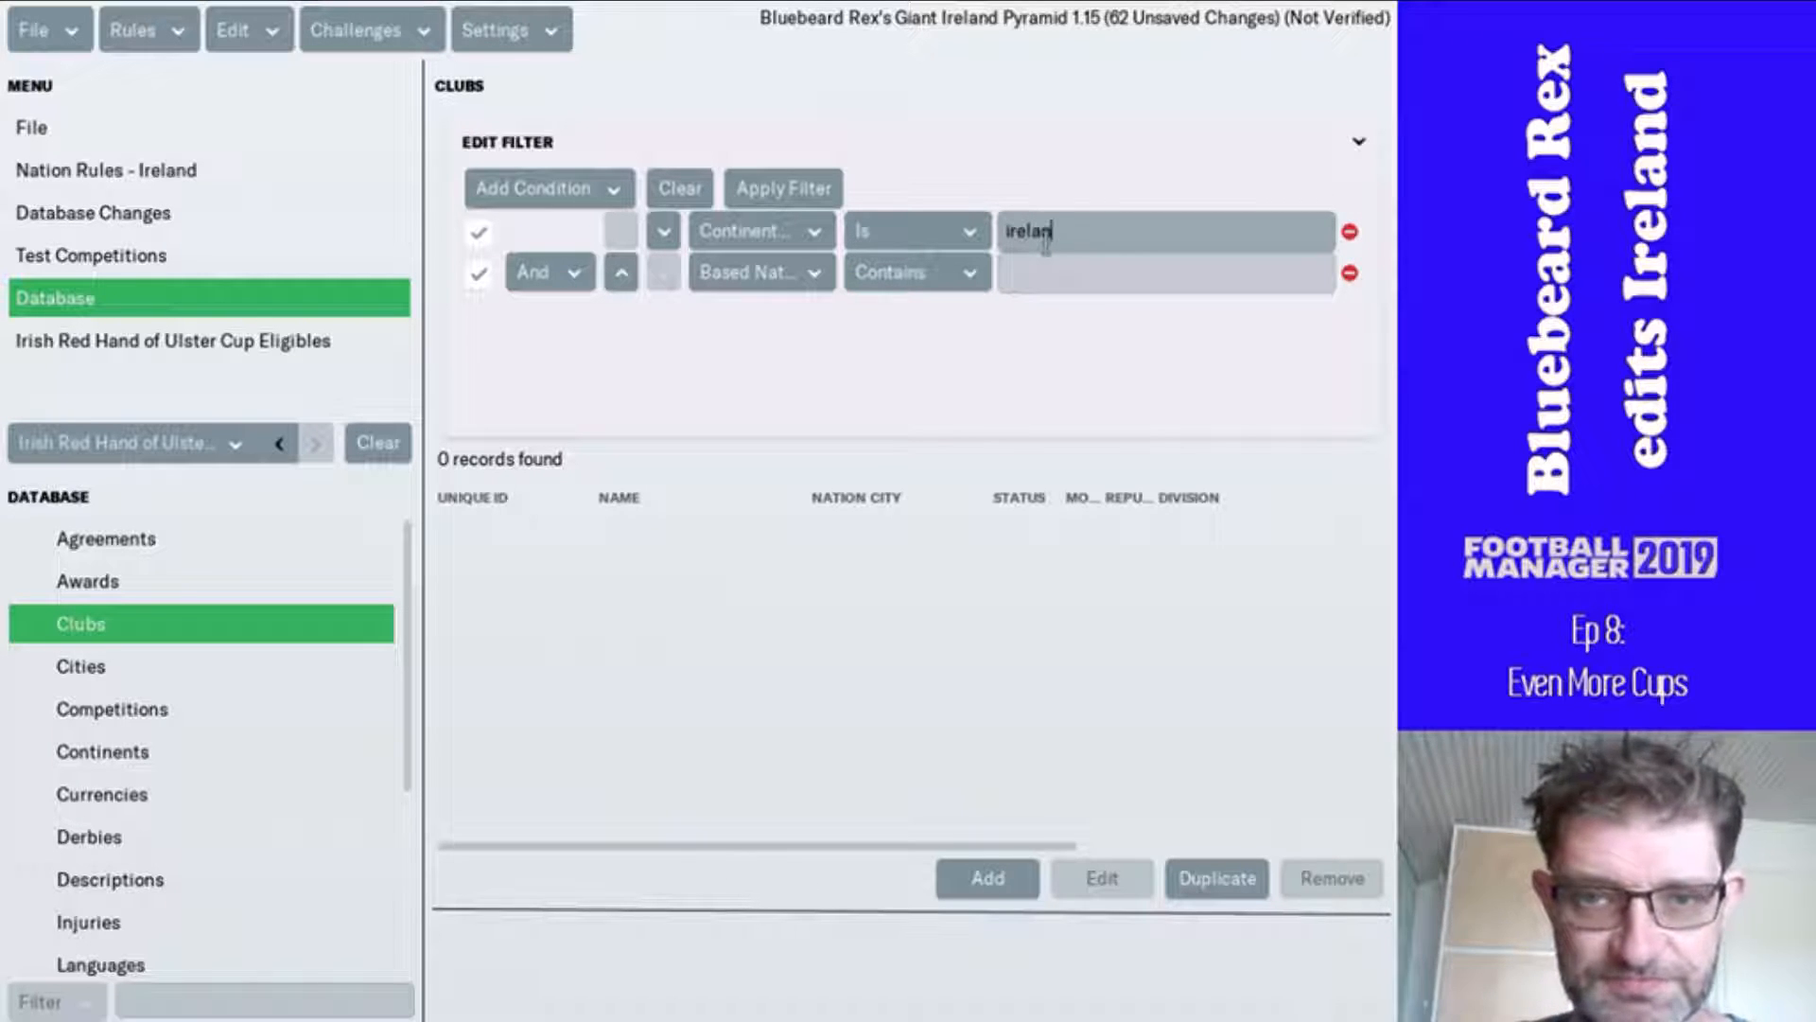
left_click(1045, 287)
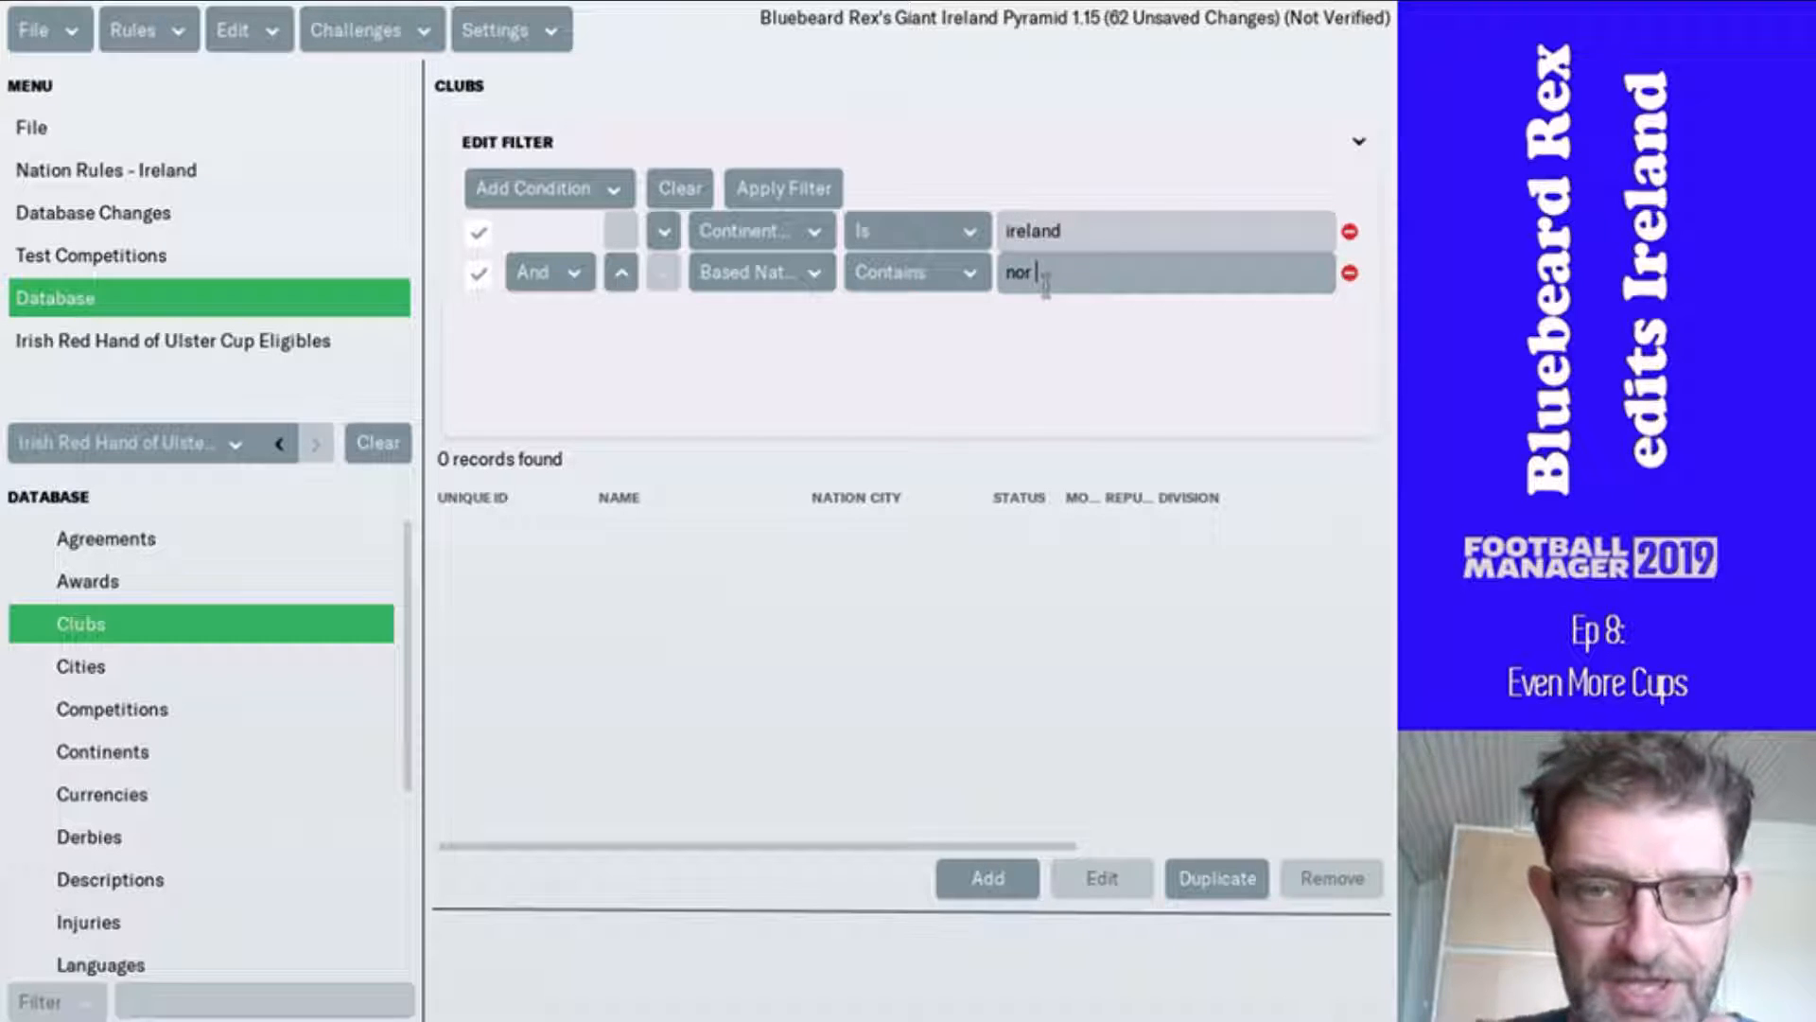
type("nor irela")
key("Return")
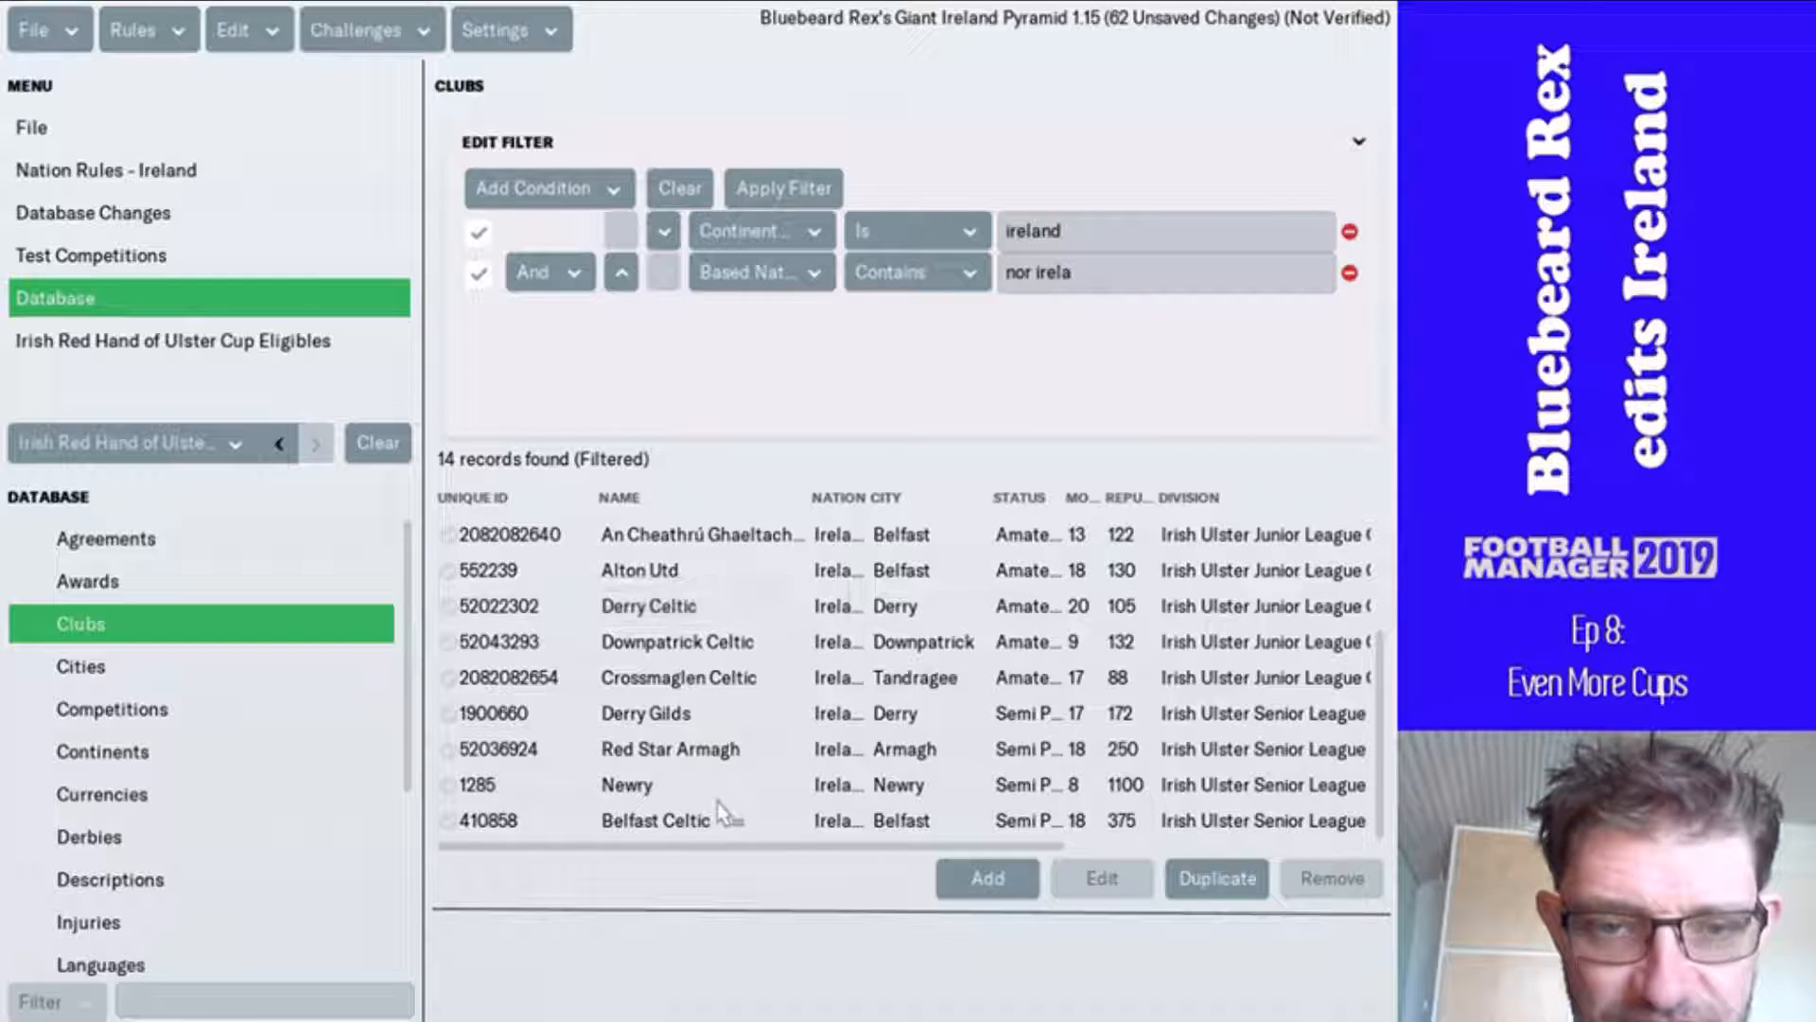
- Examine the filtered clubs' names, cities, reputations and divisions
scroll(719, 810, "up", 3)
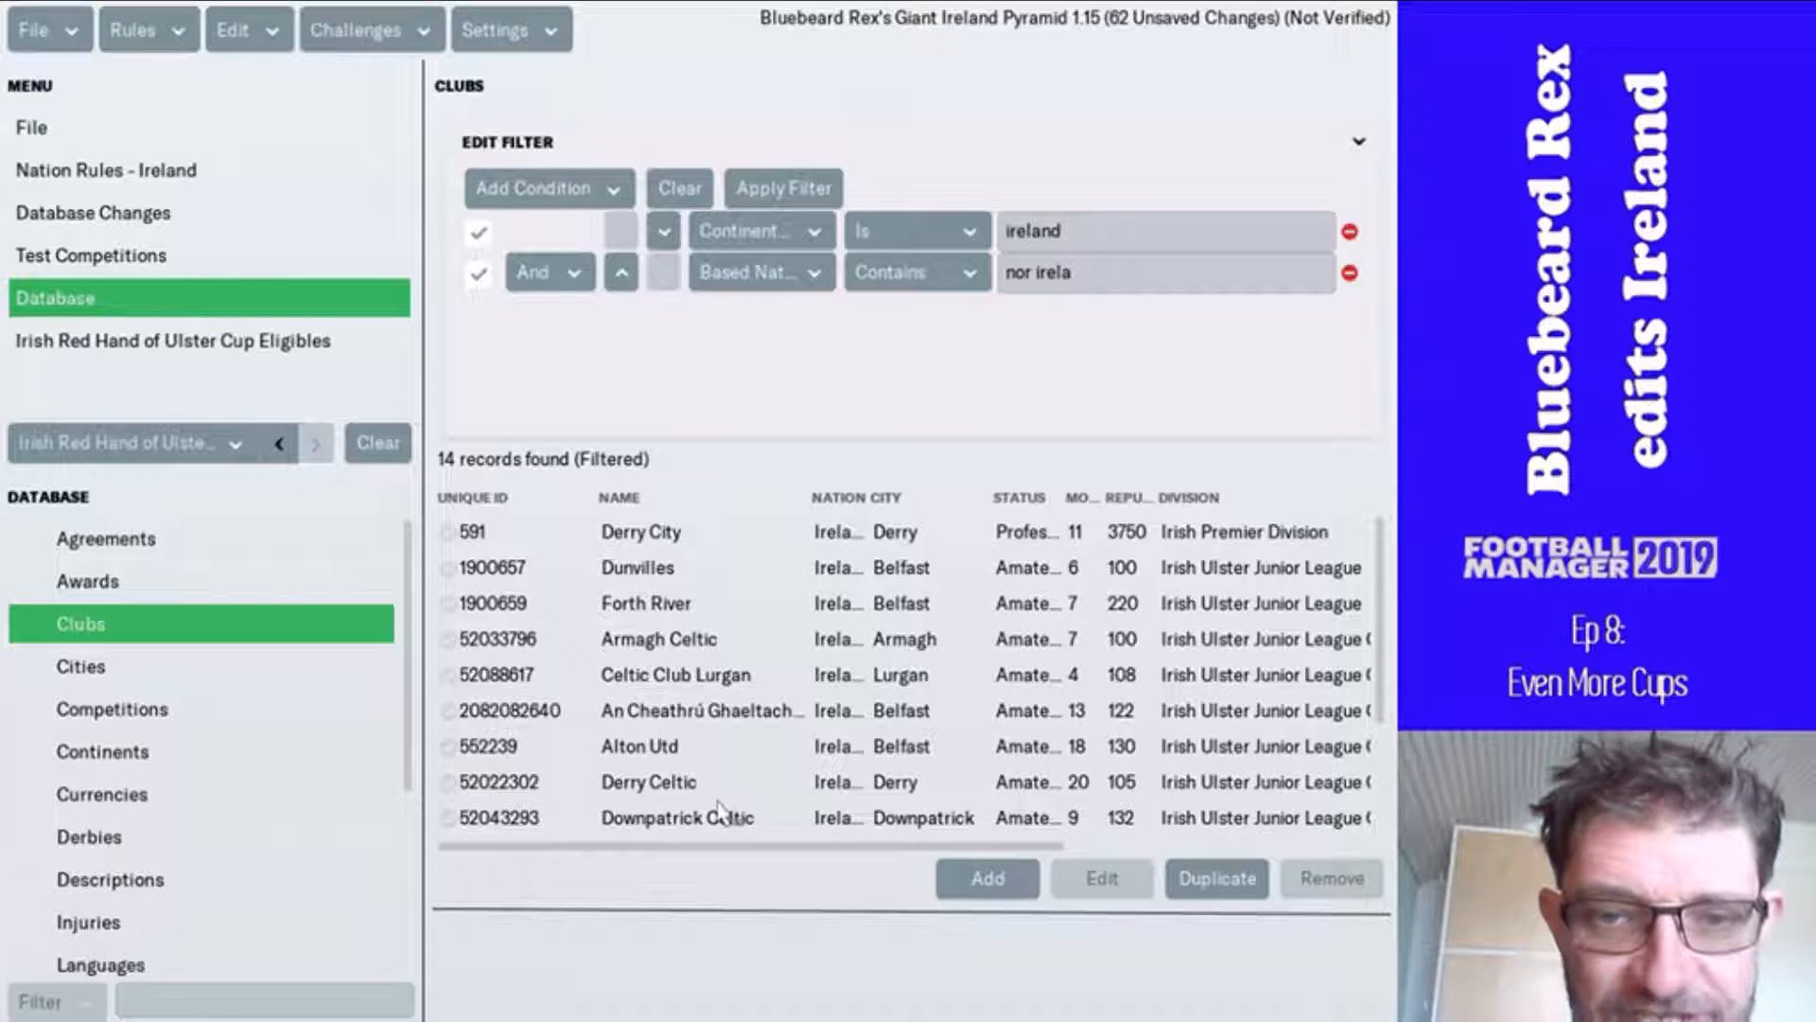
scroll(719, 811, "down", 3)
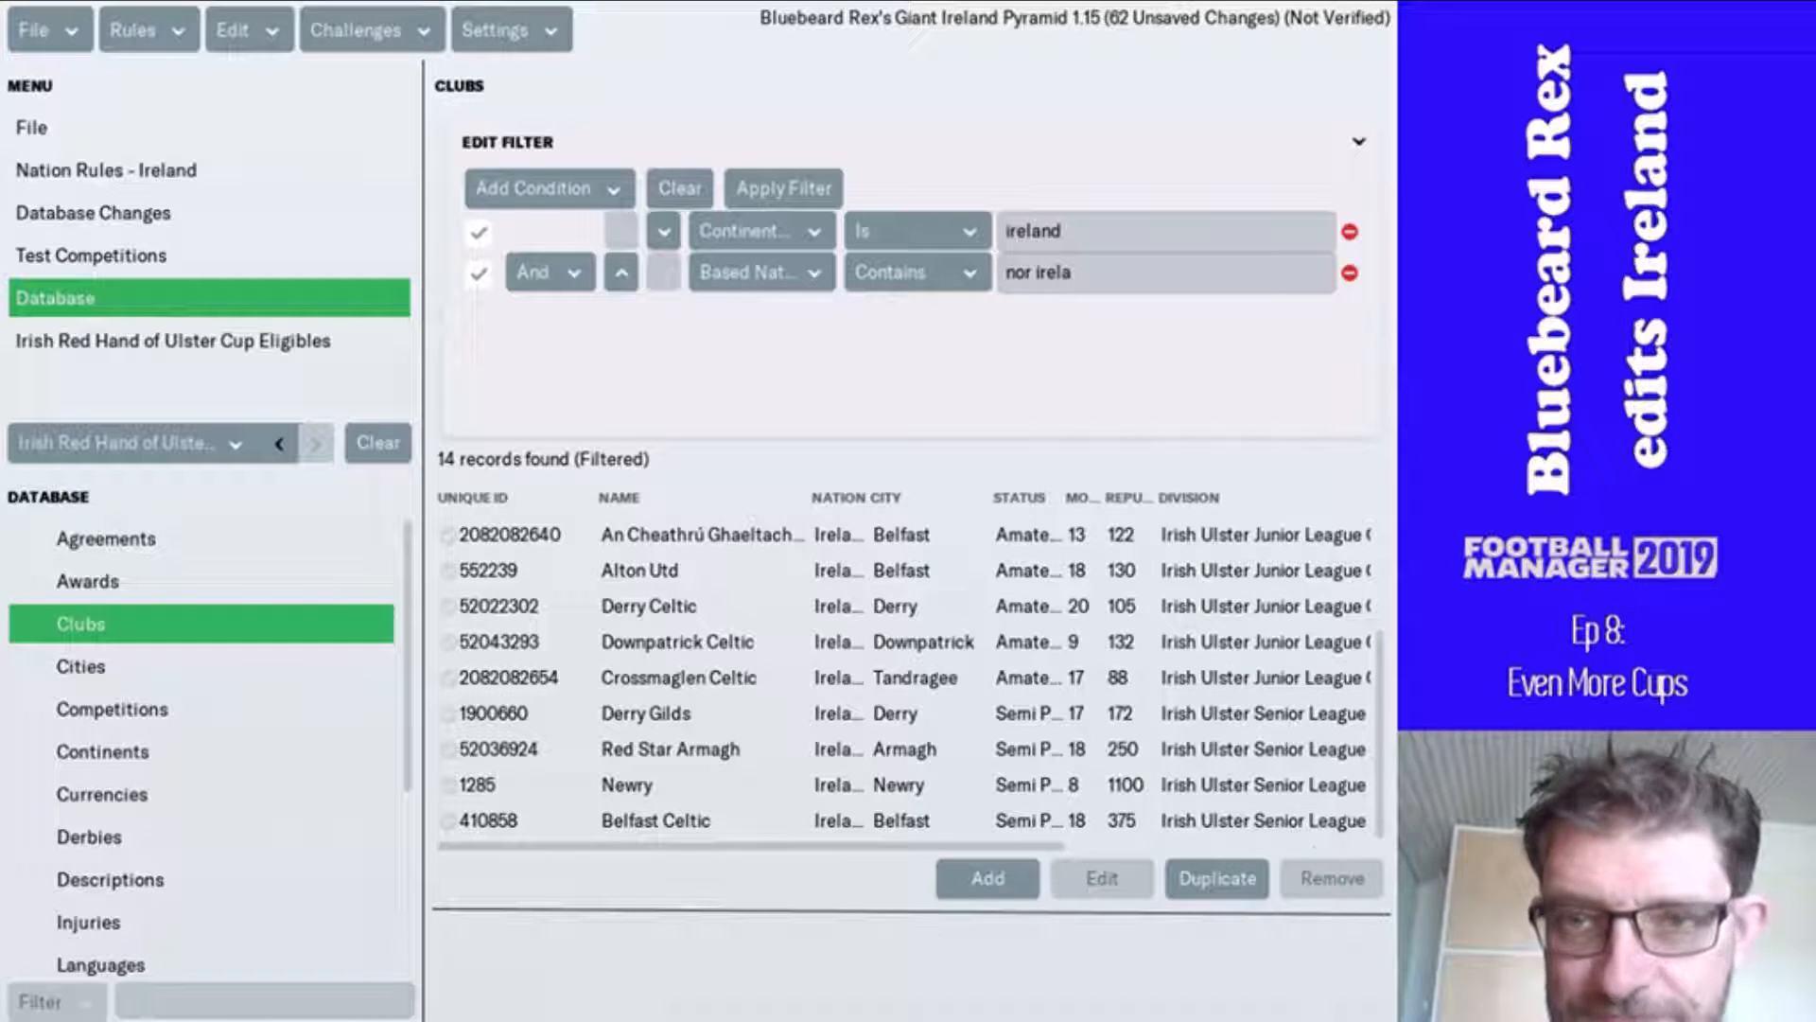
left_click_drag(1034, 847, 1296, 825)
scroll(1164, 625, "up", 3)
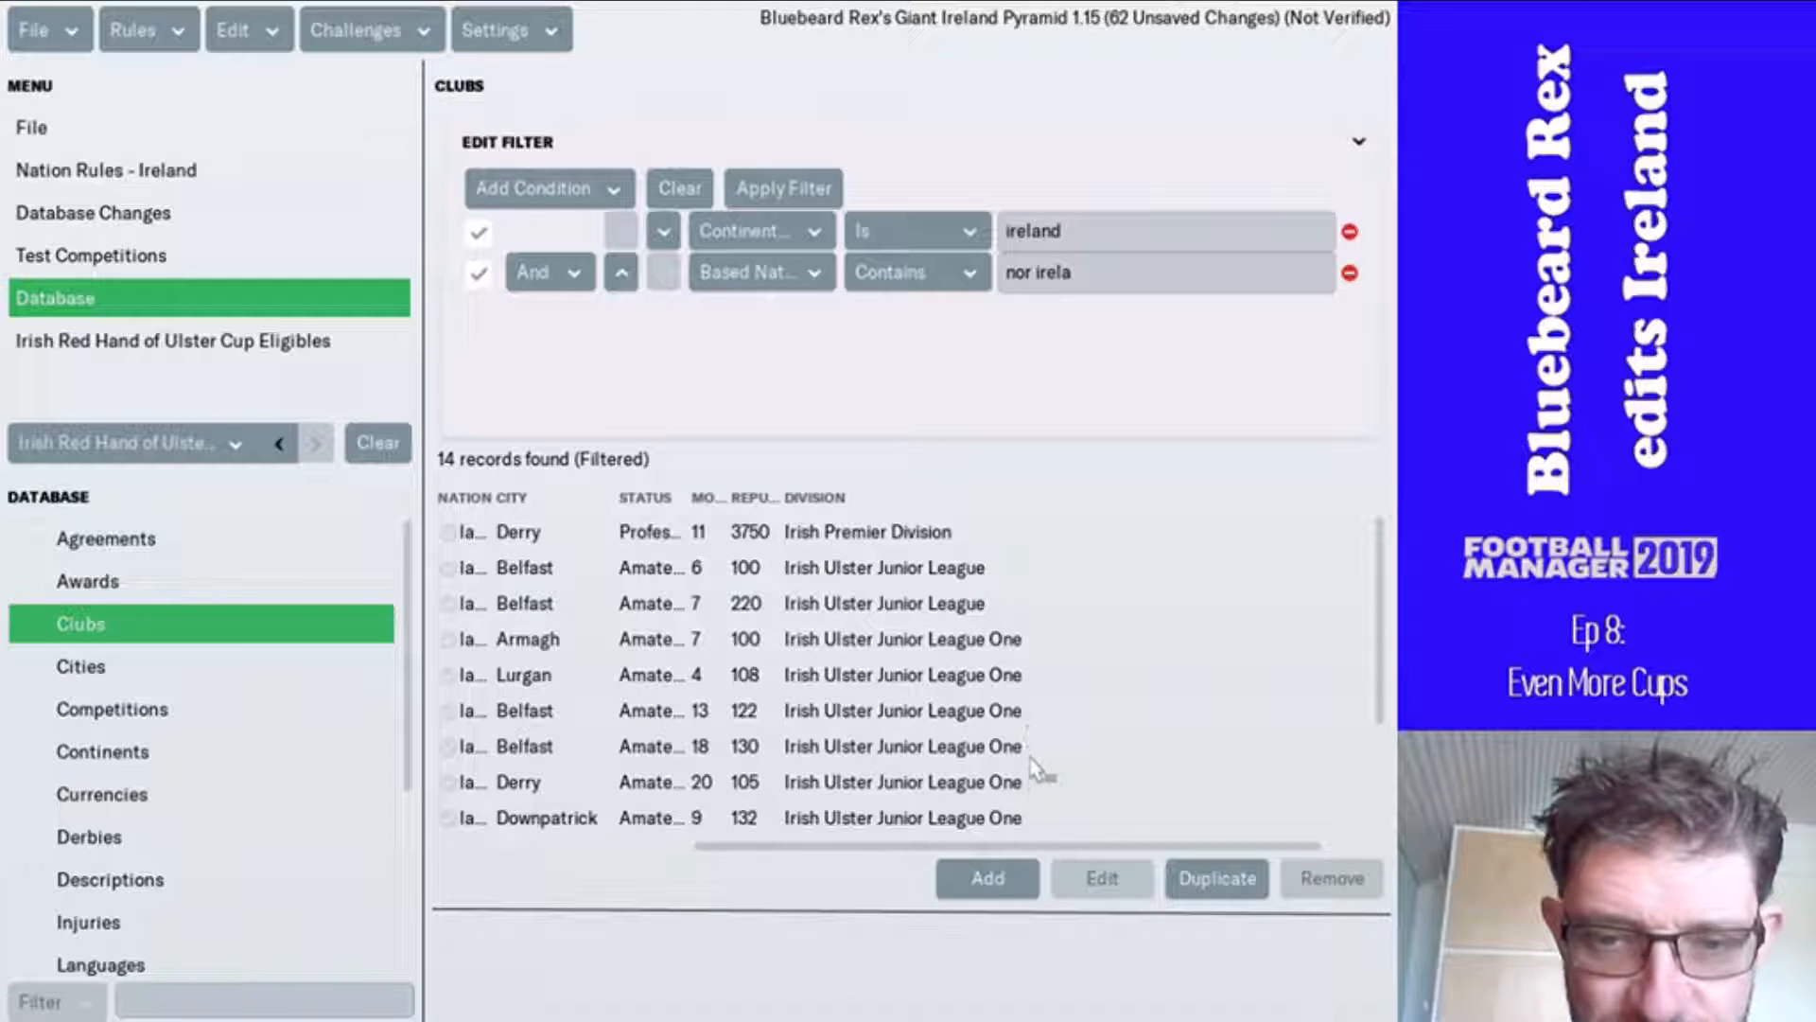
scroll(1066, 764, "down", 1)
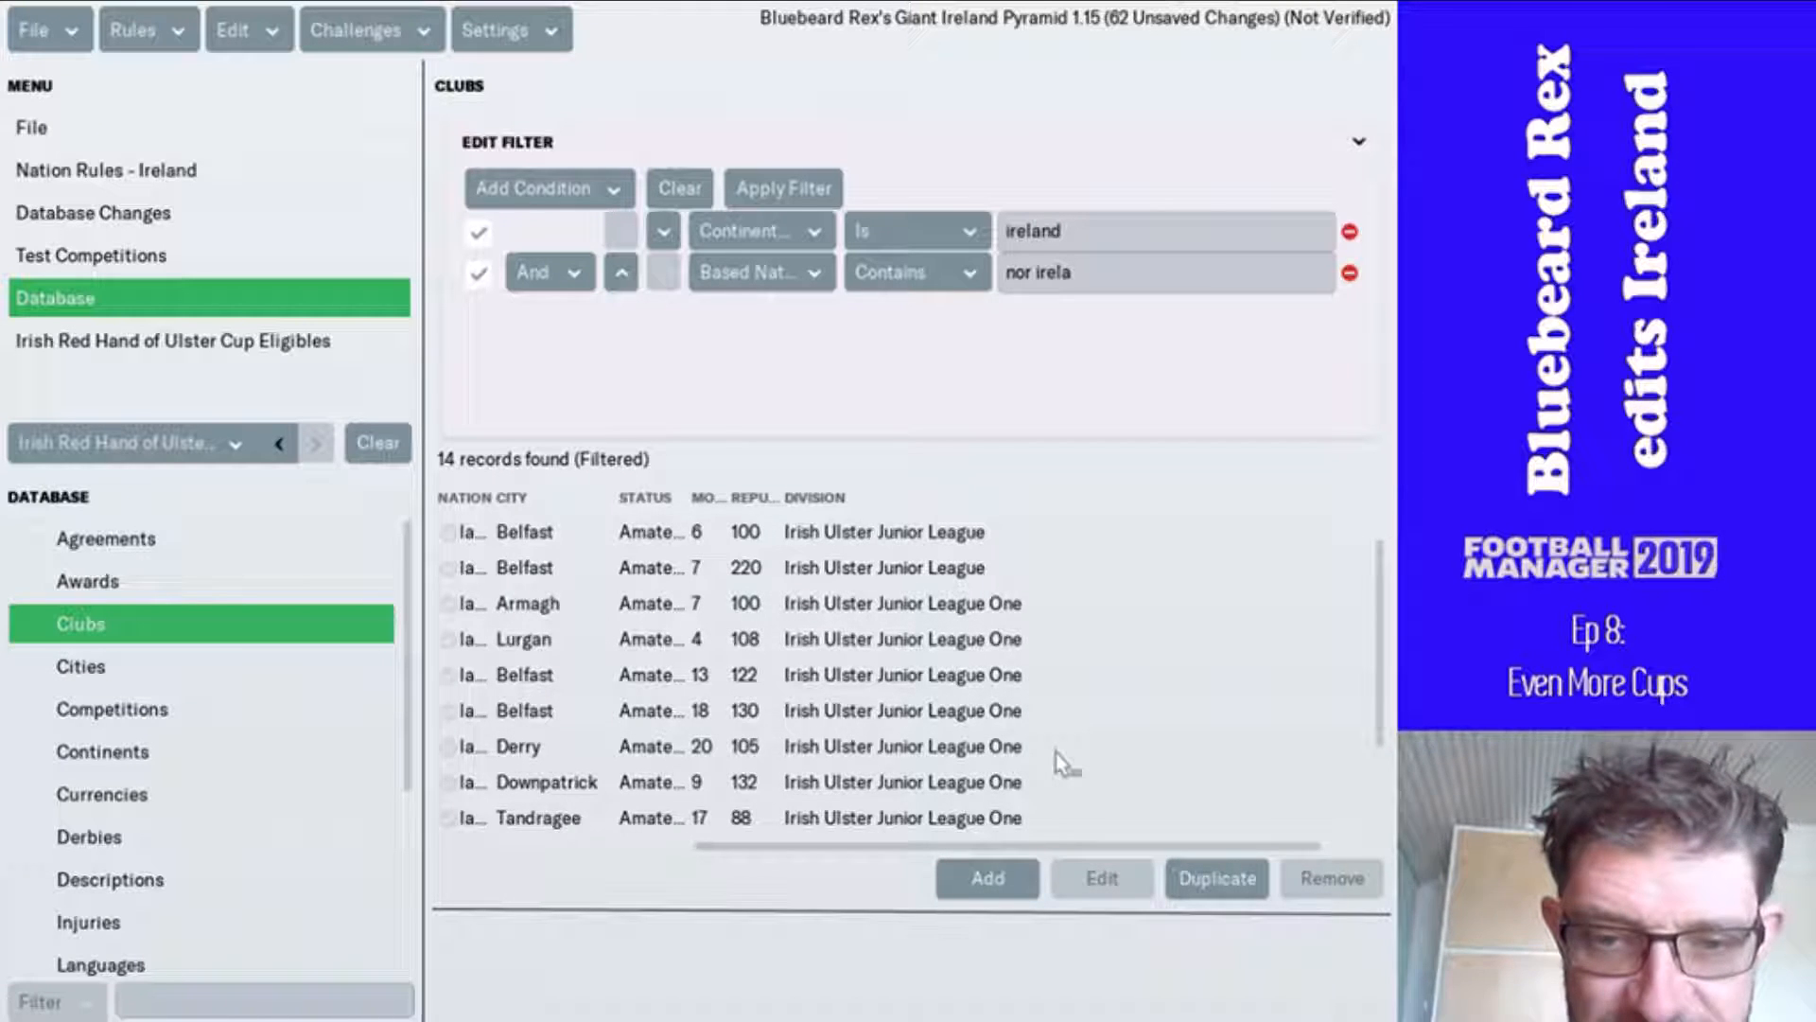
scroll(1056, 757, "down", 1)
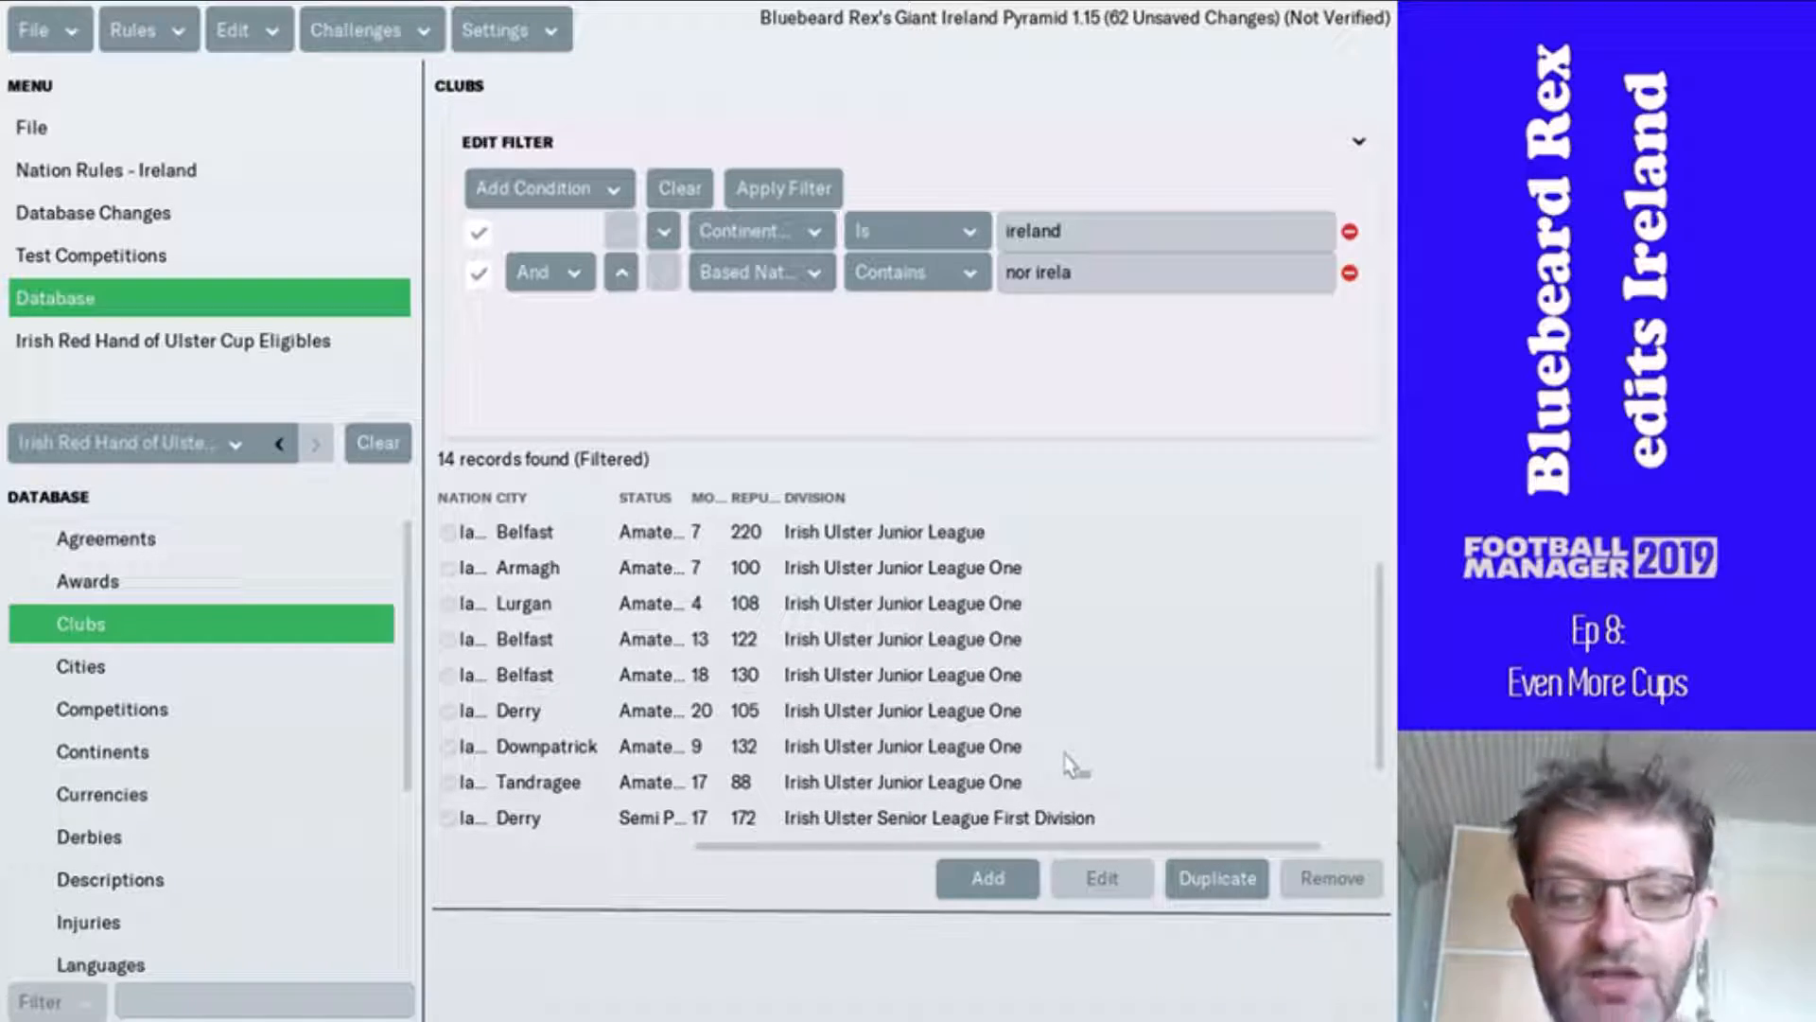
scroll(1066, 761, "down", 2)
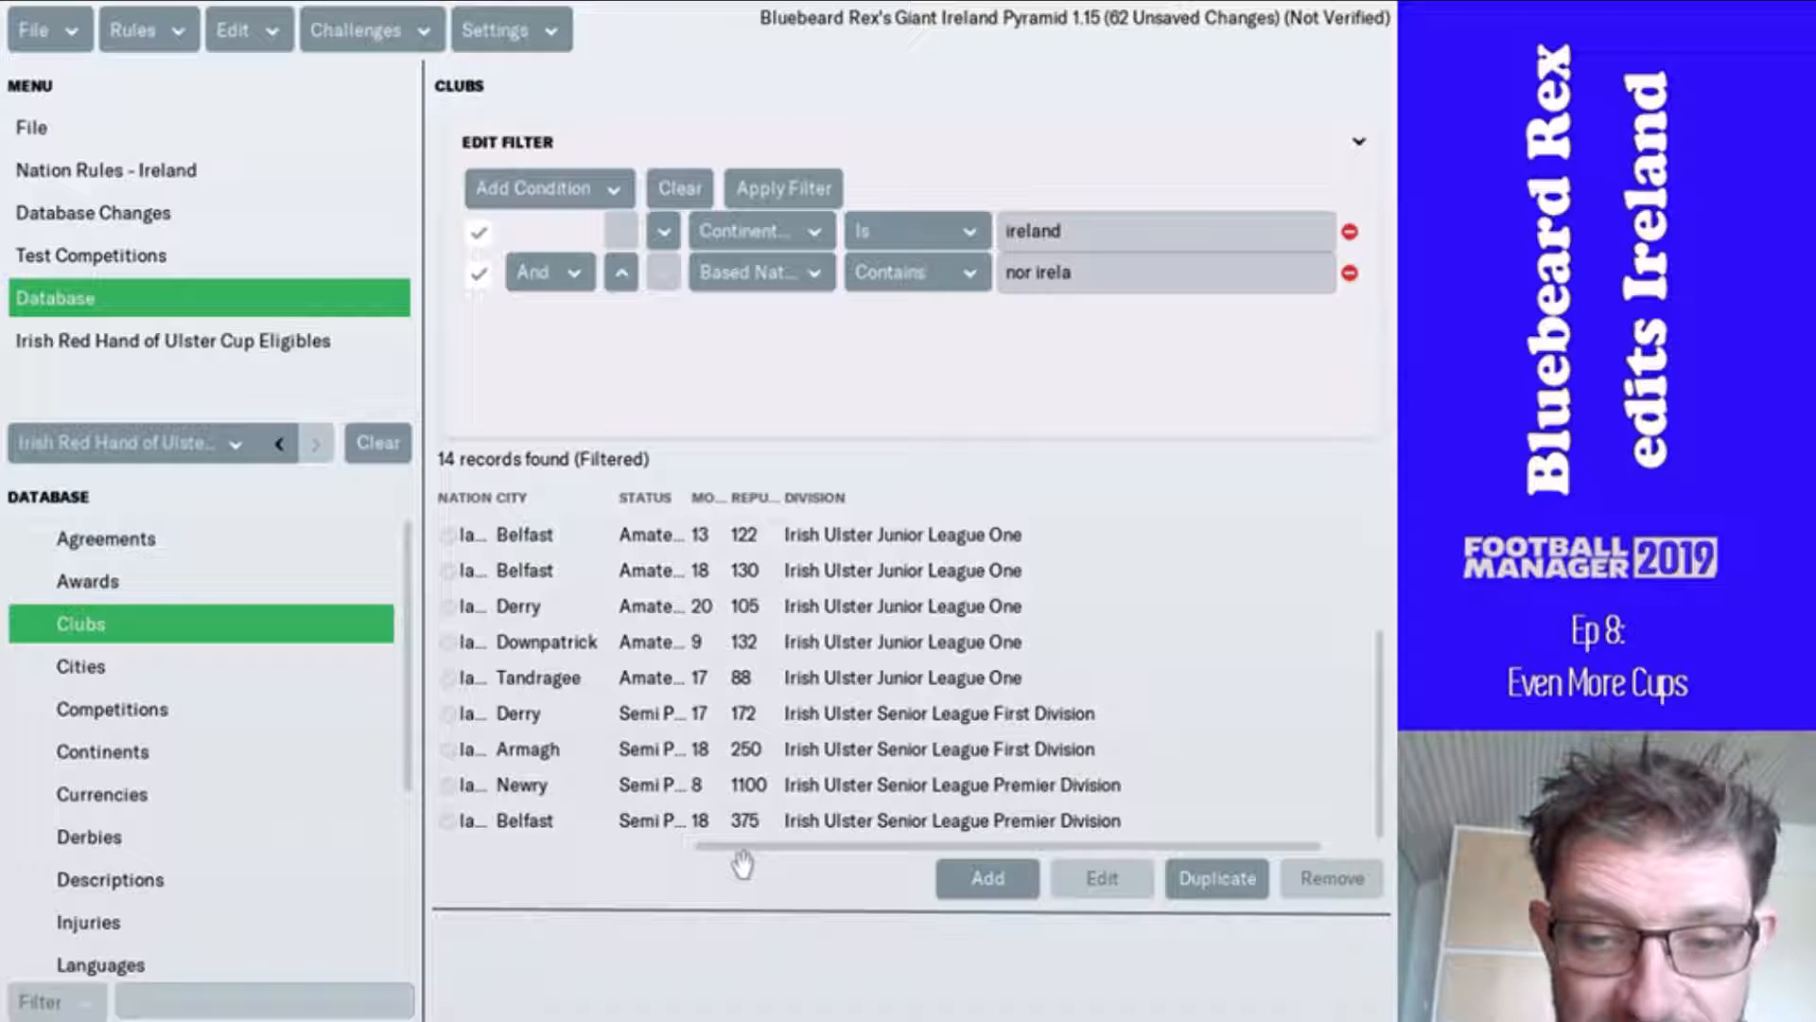
left_click_drag(731, 847, 527, 861)
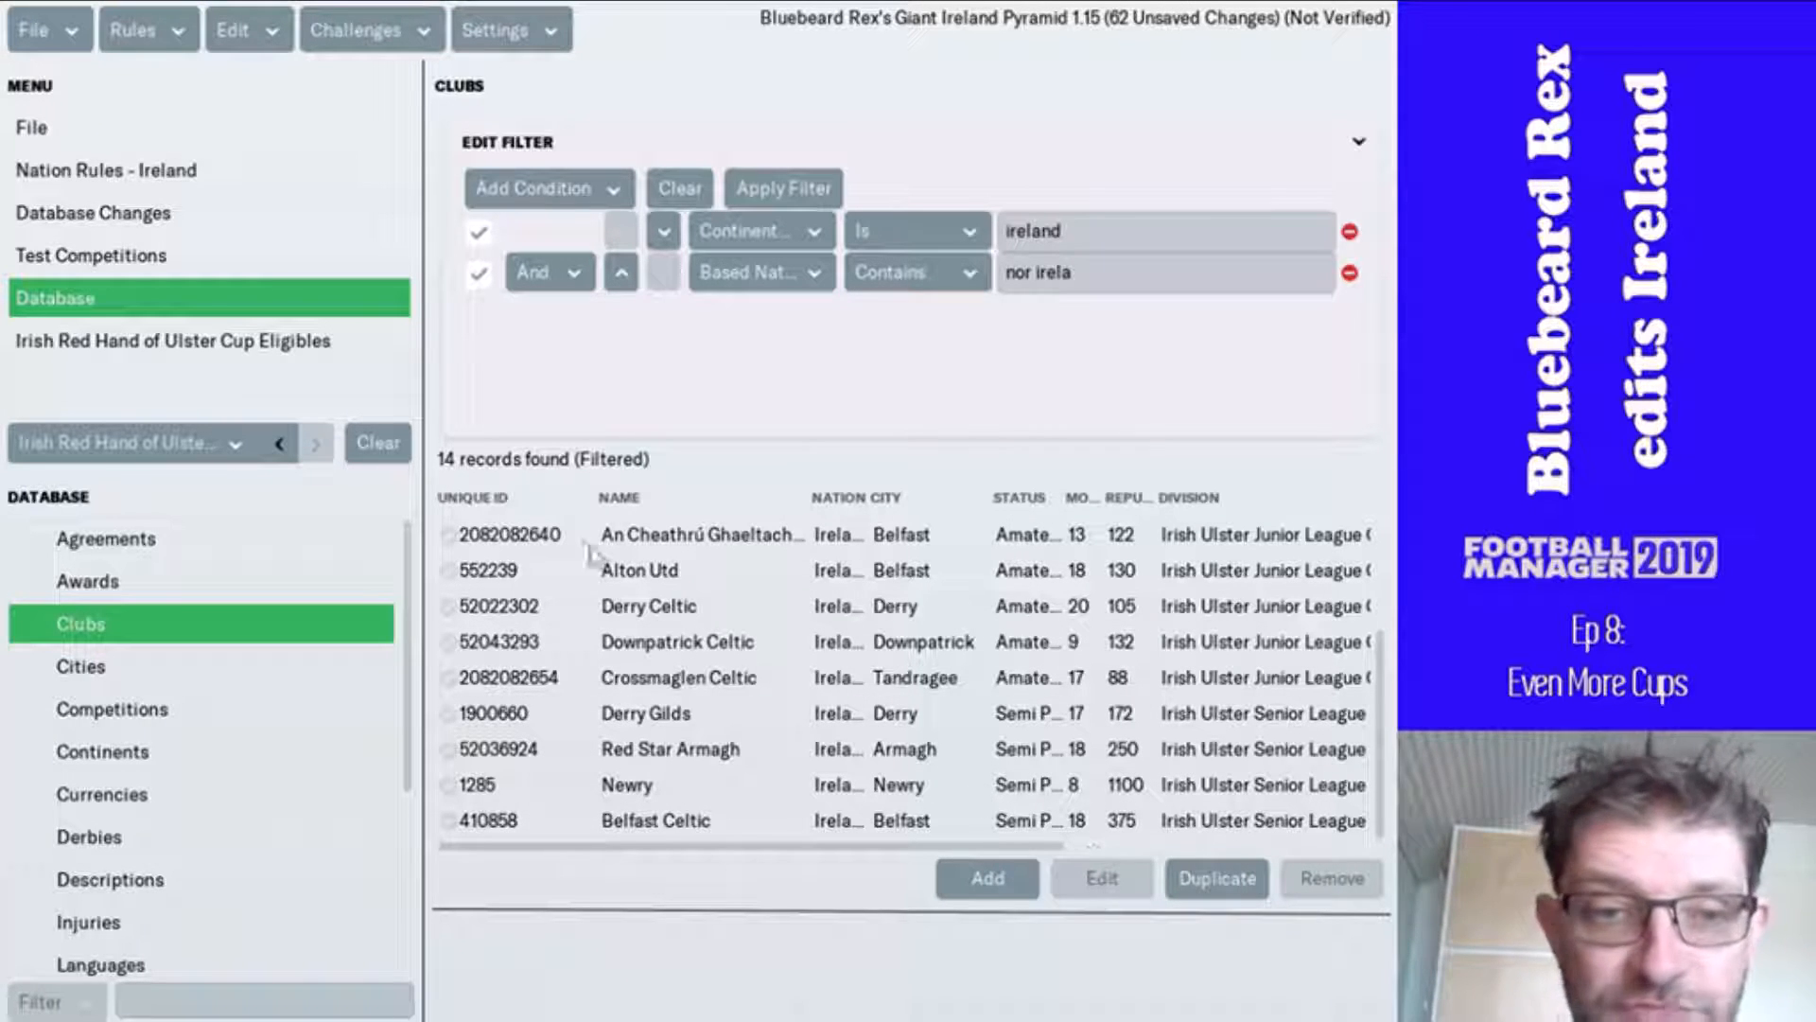
- Select all the filtered clubs and open their general competition settings for joint editing
left_click(457, 545)
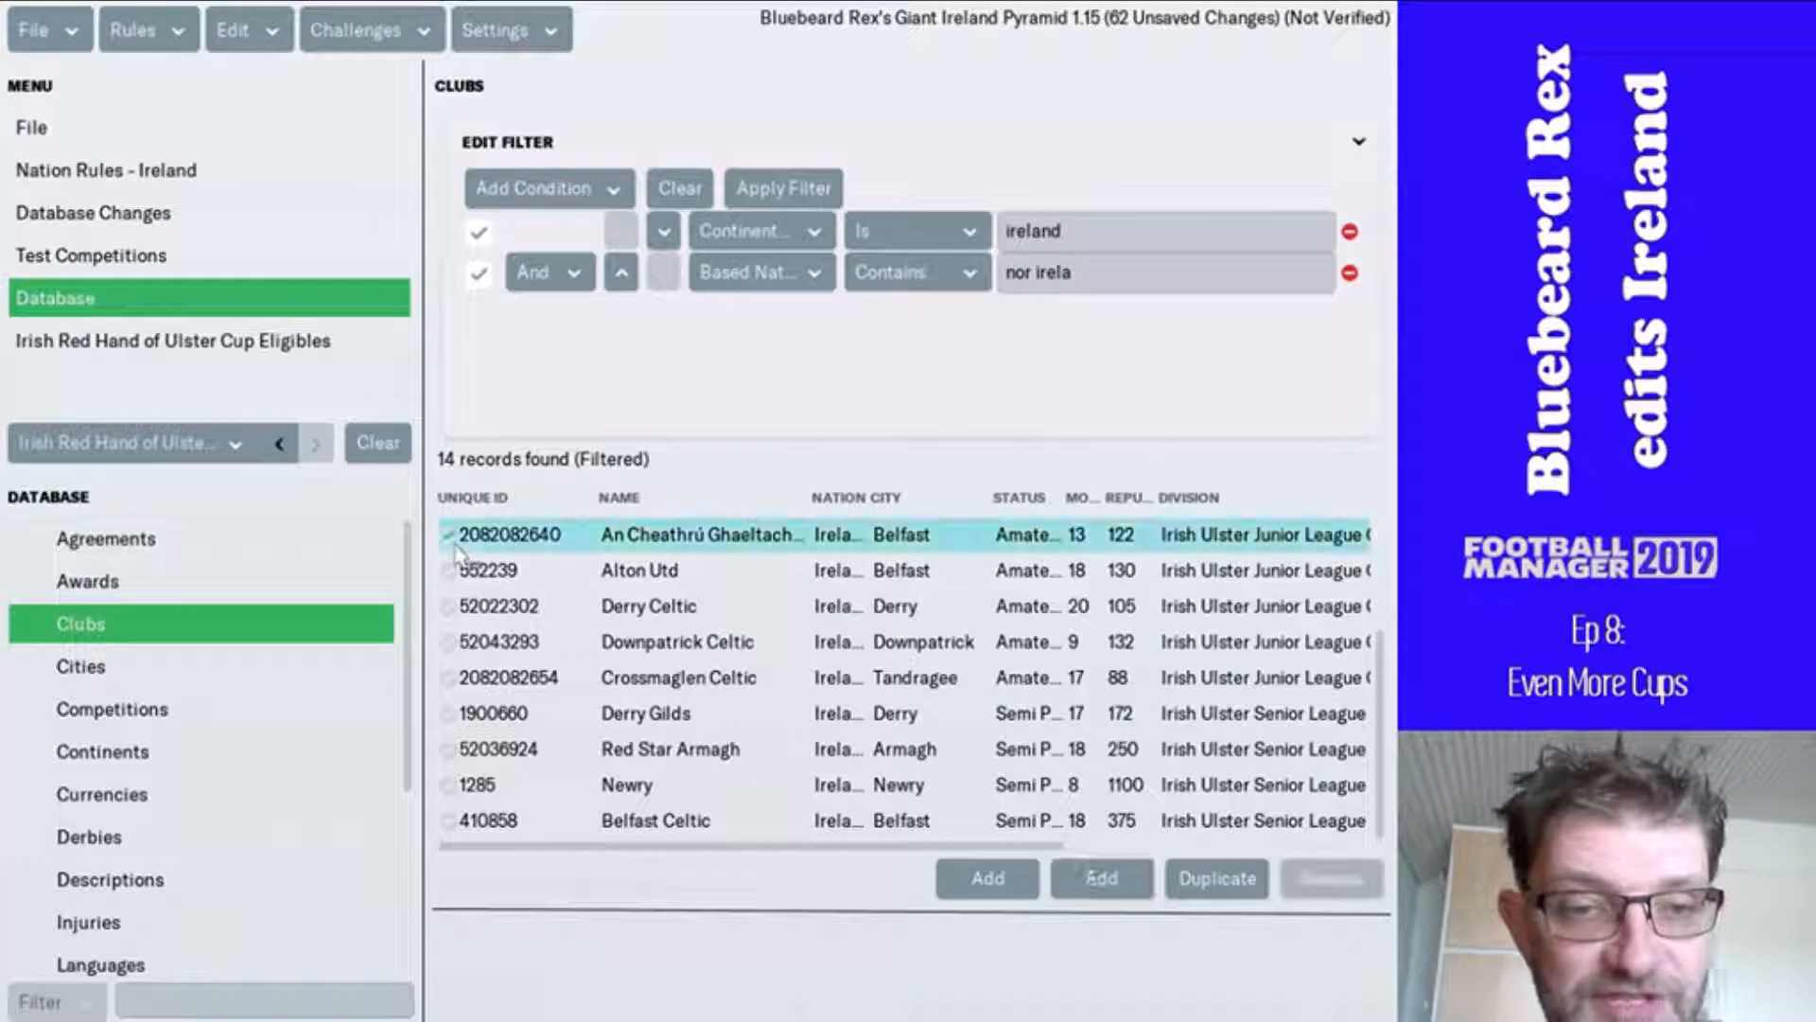
key("ctrl+a")
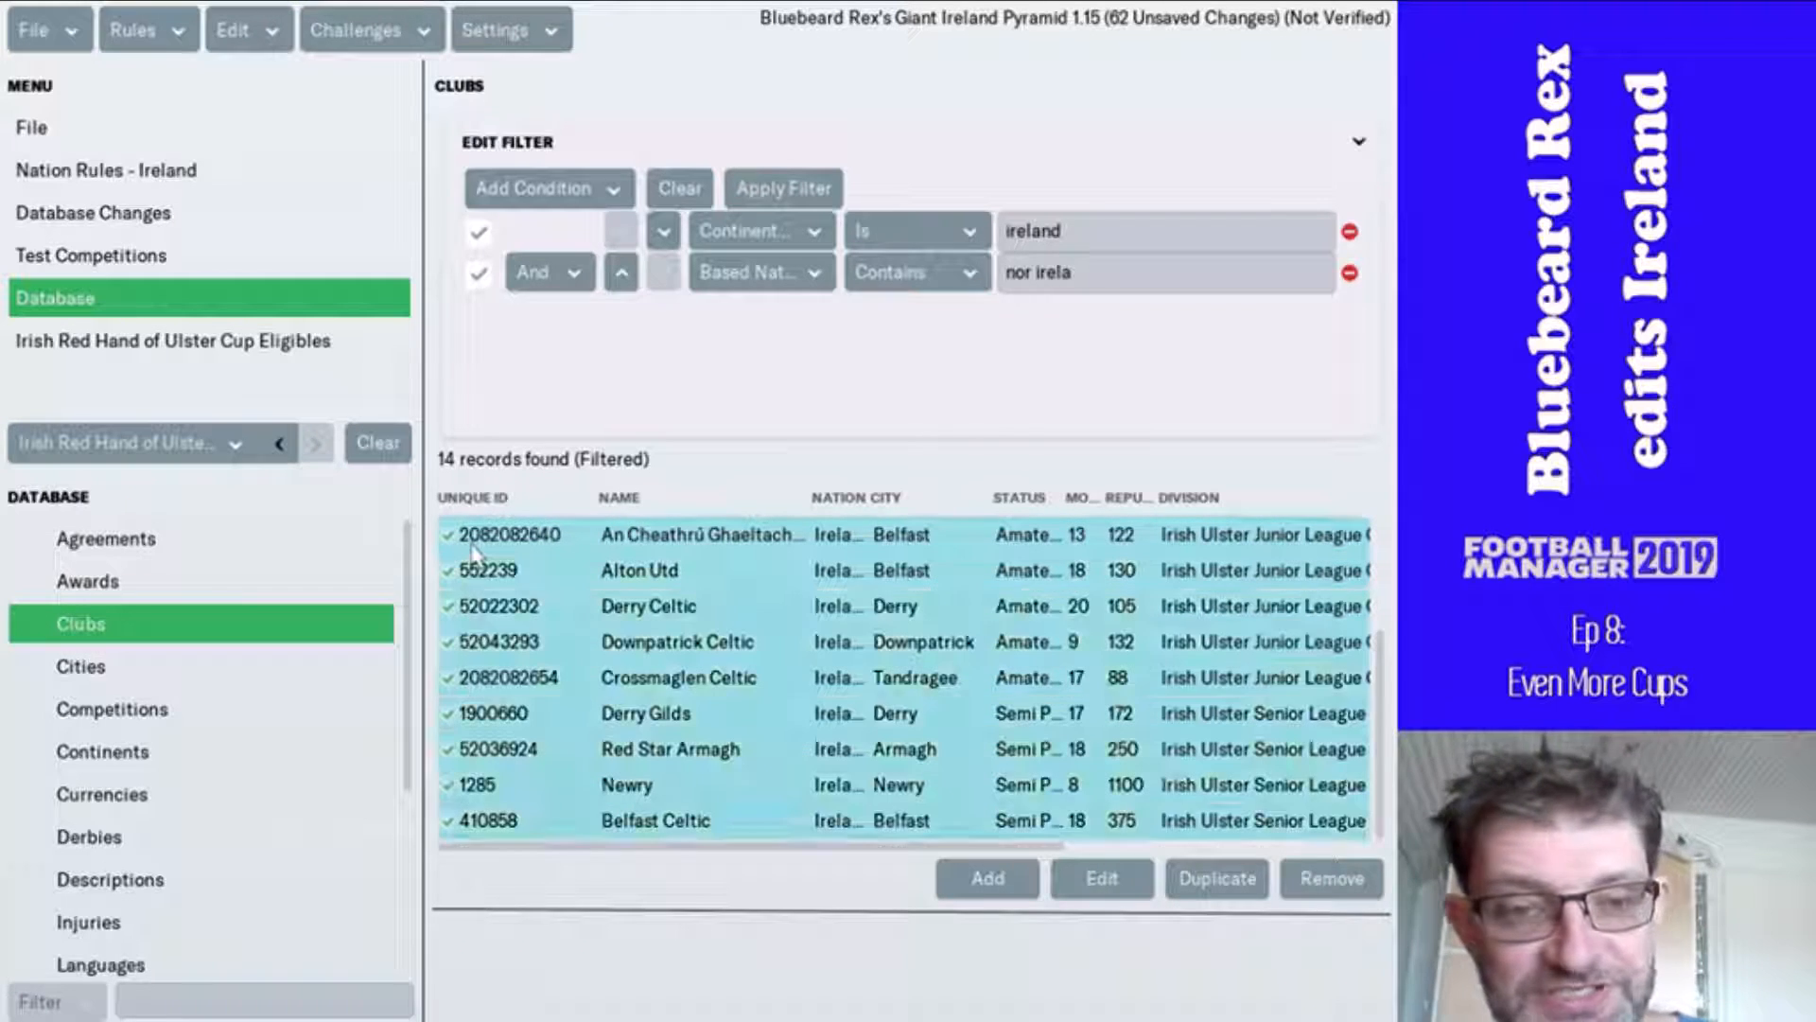
left_click(1102, 880)
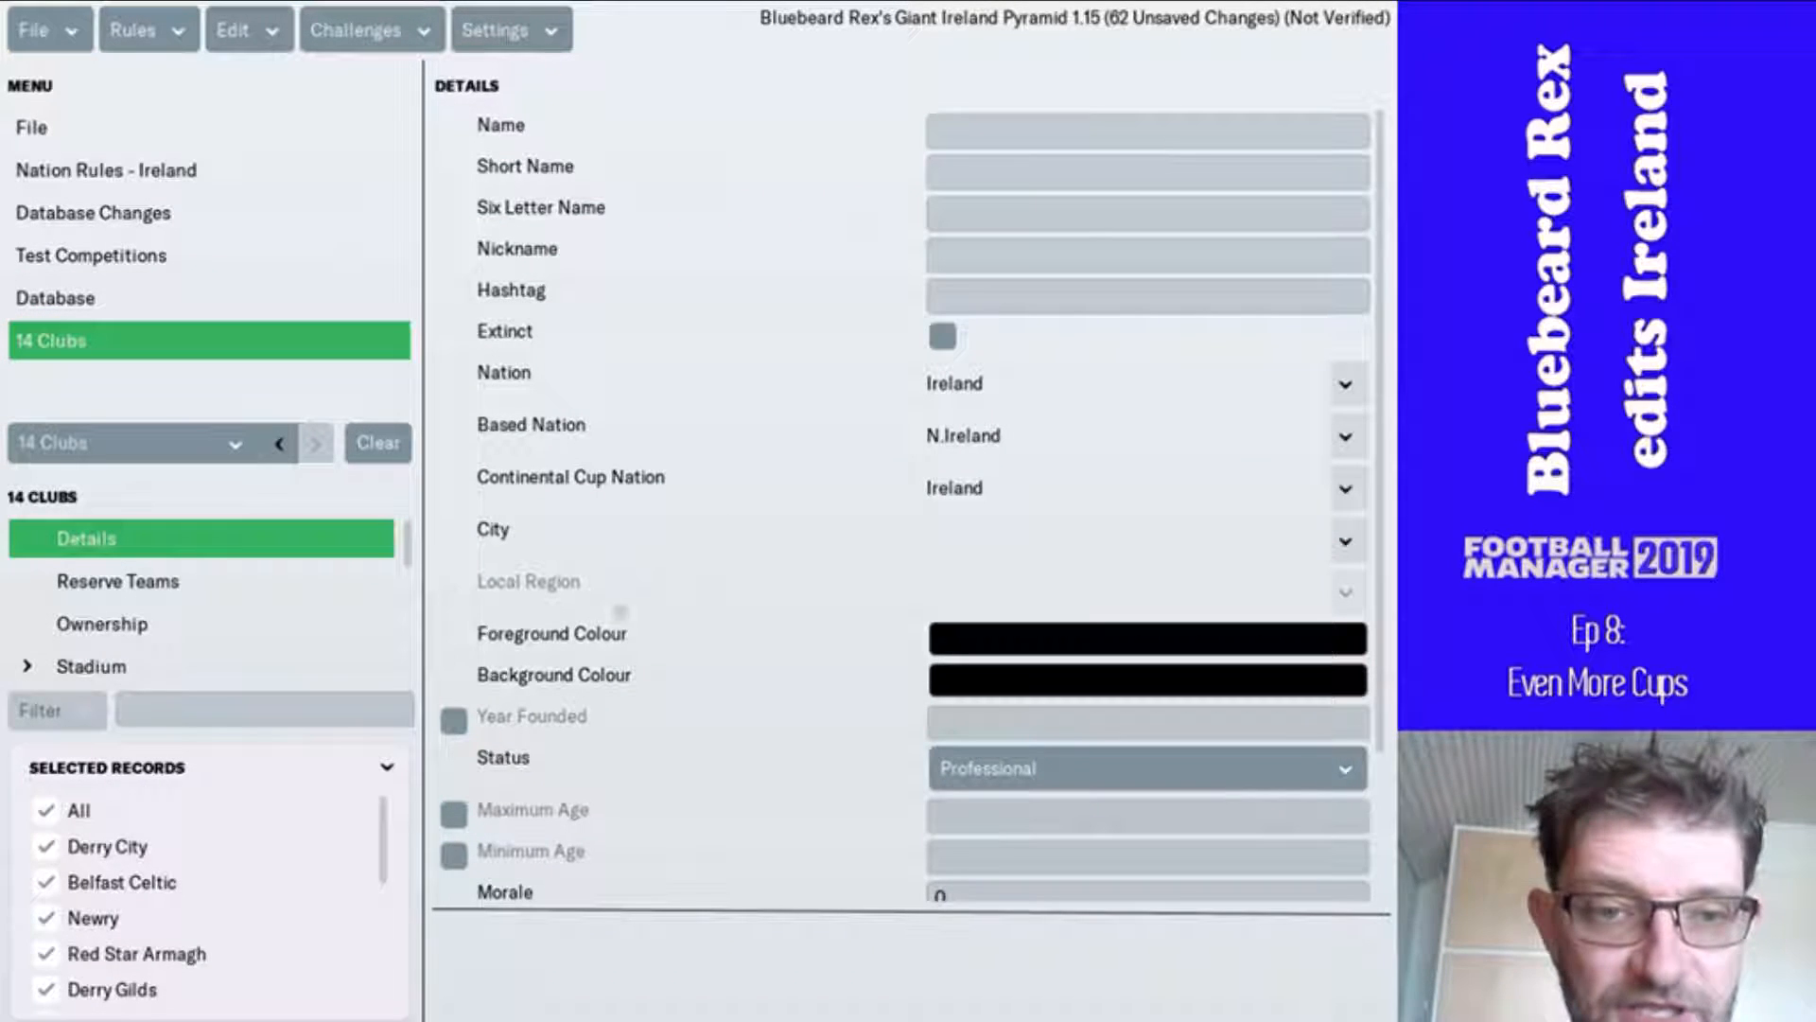
scroll(124, 629, "down", 1)
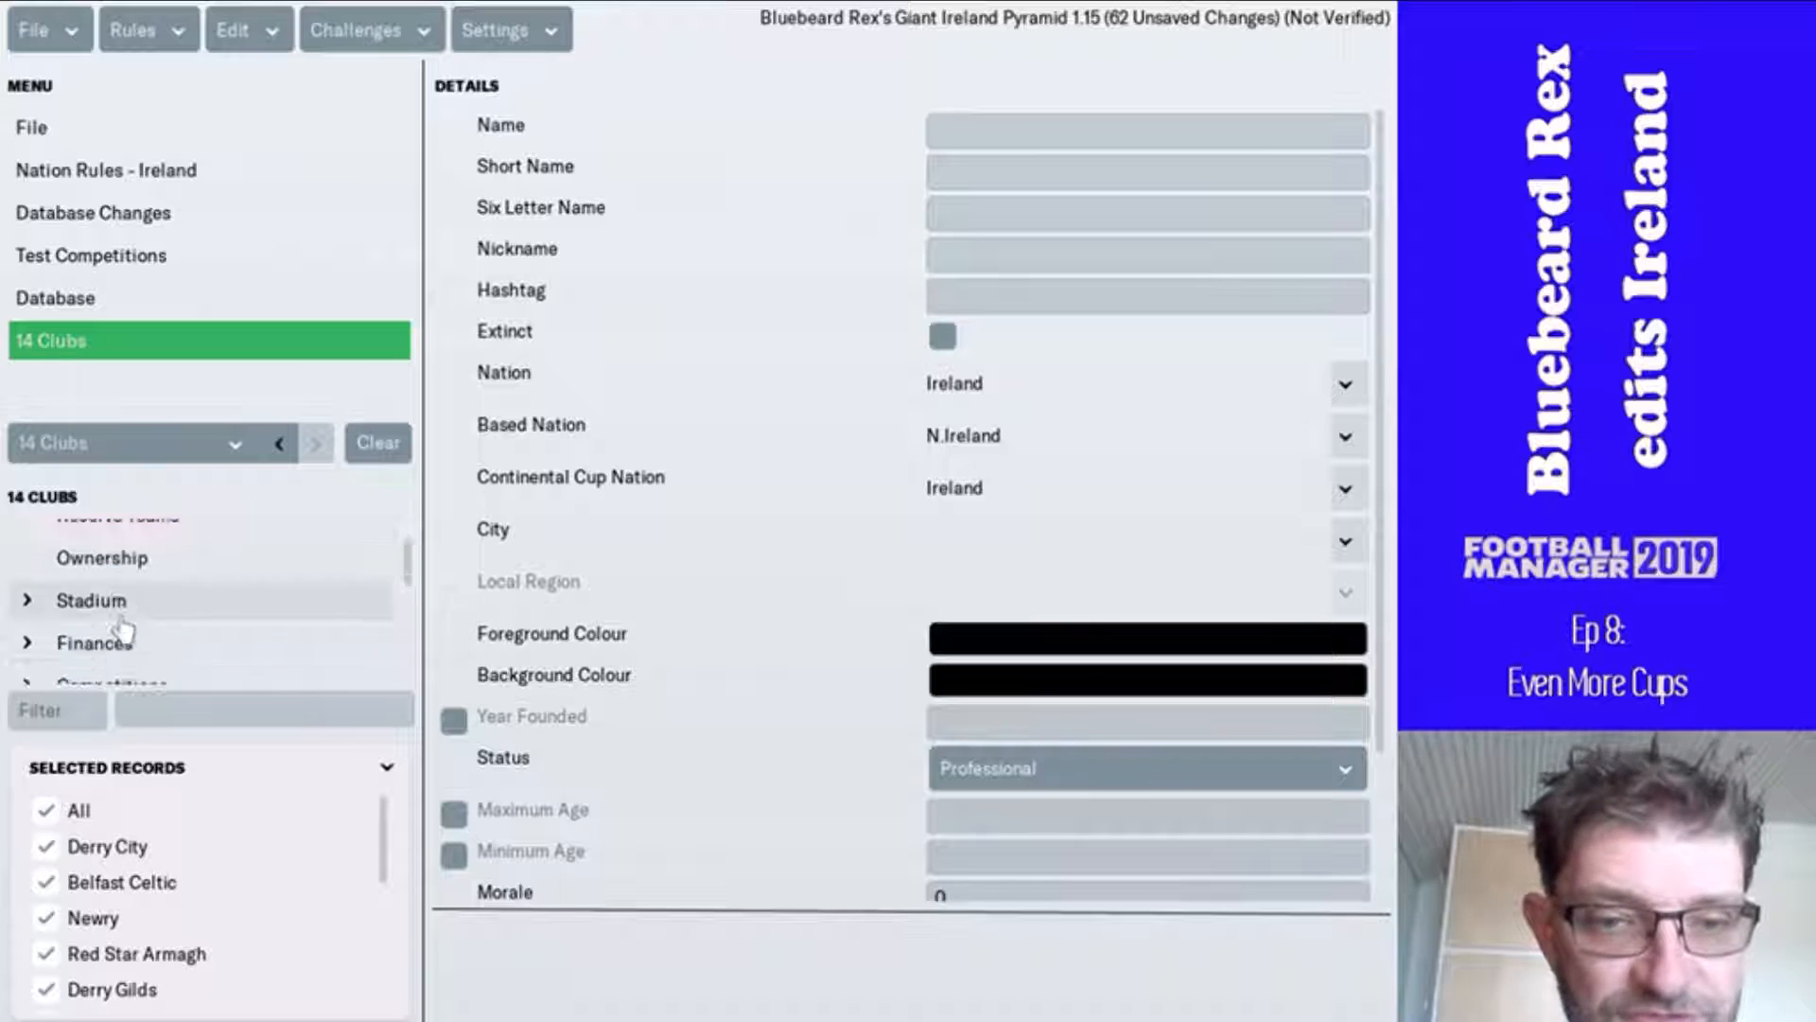
scroll(124, 629, "down", 2)
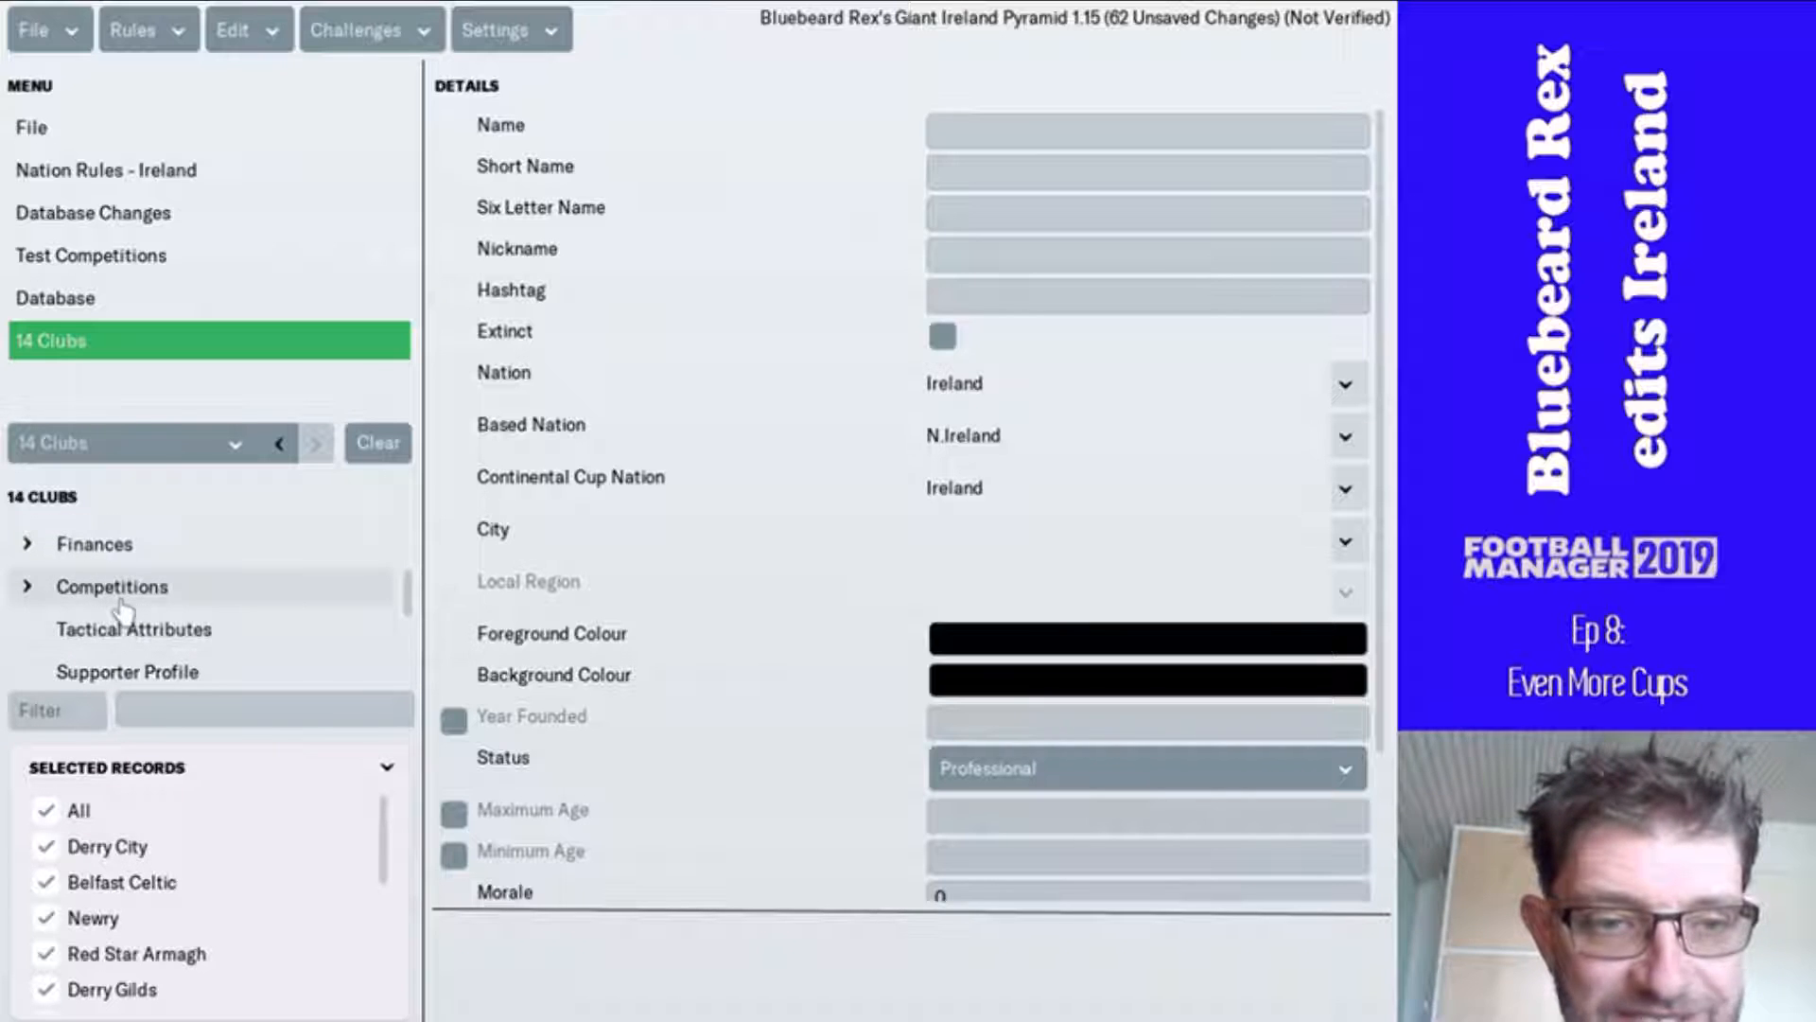
left_click(123, 588)
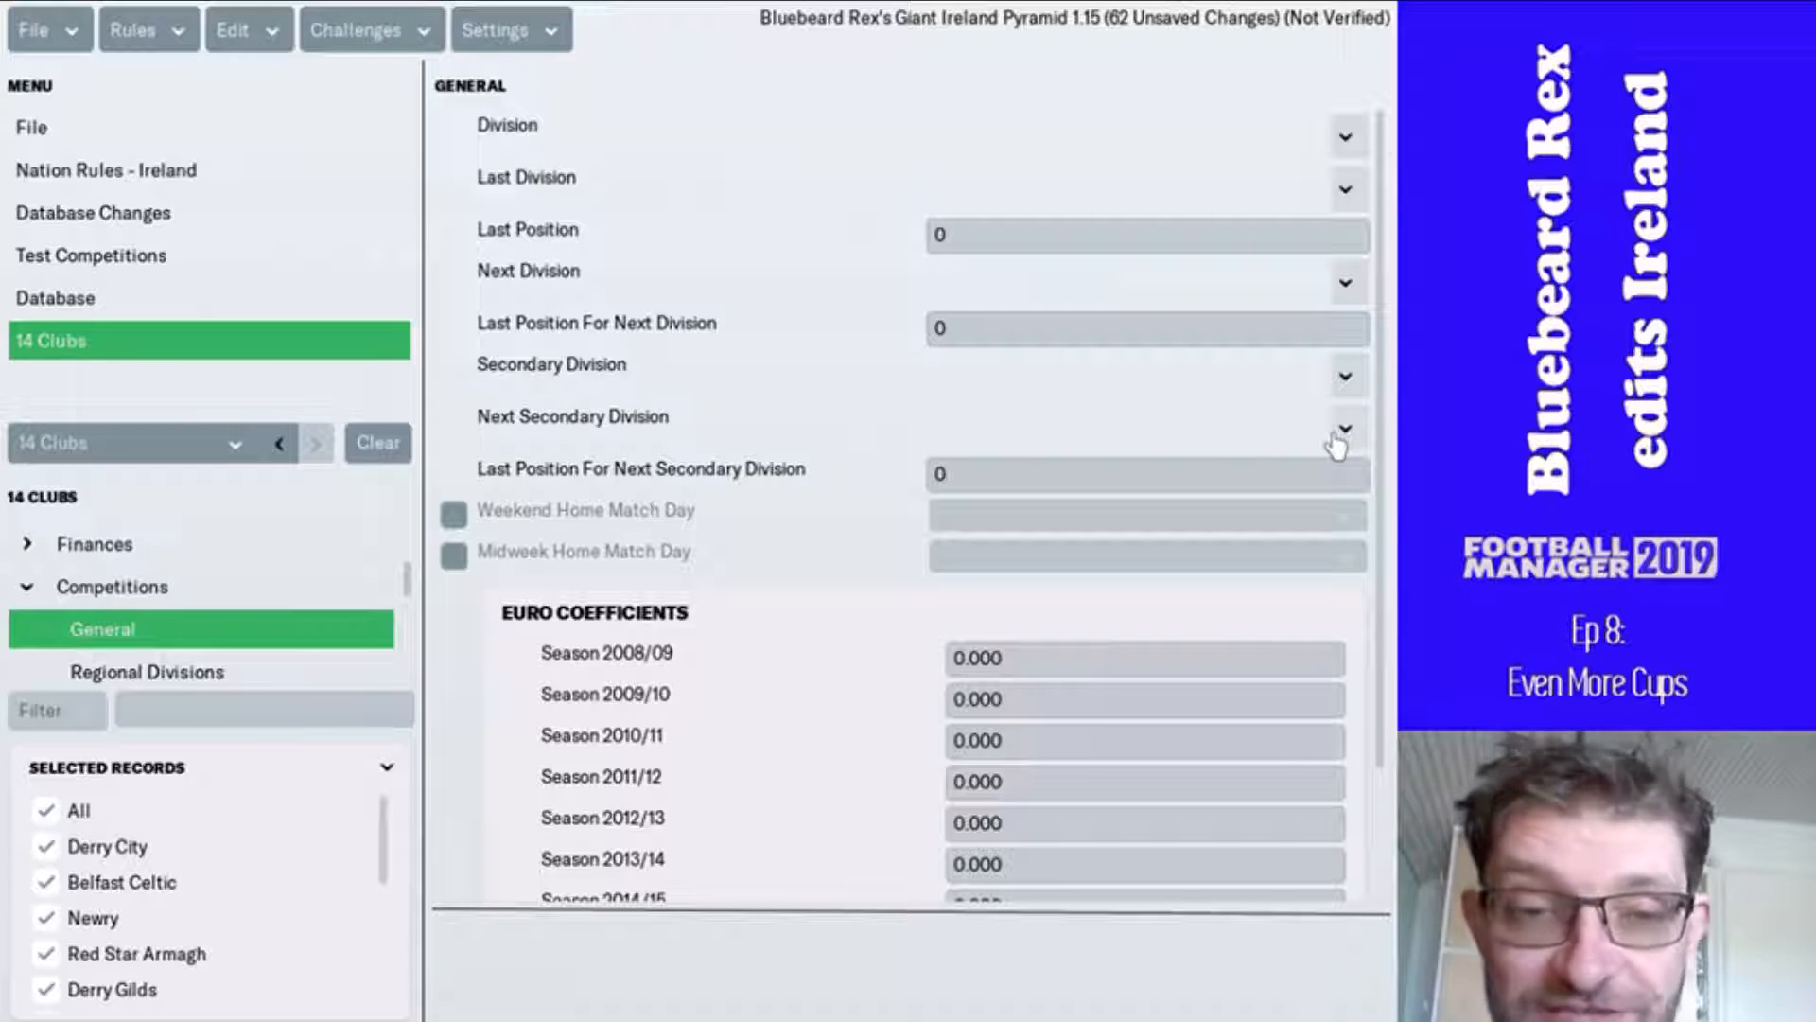
- Set the selected clubs' Secondary Division to Irish Red Hand of Ulster Cup Eligibles, searching competition names for "eligibles"
left_click(1347, 378)
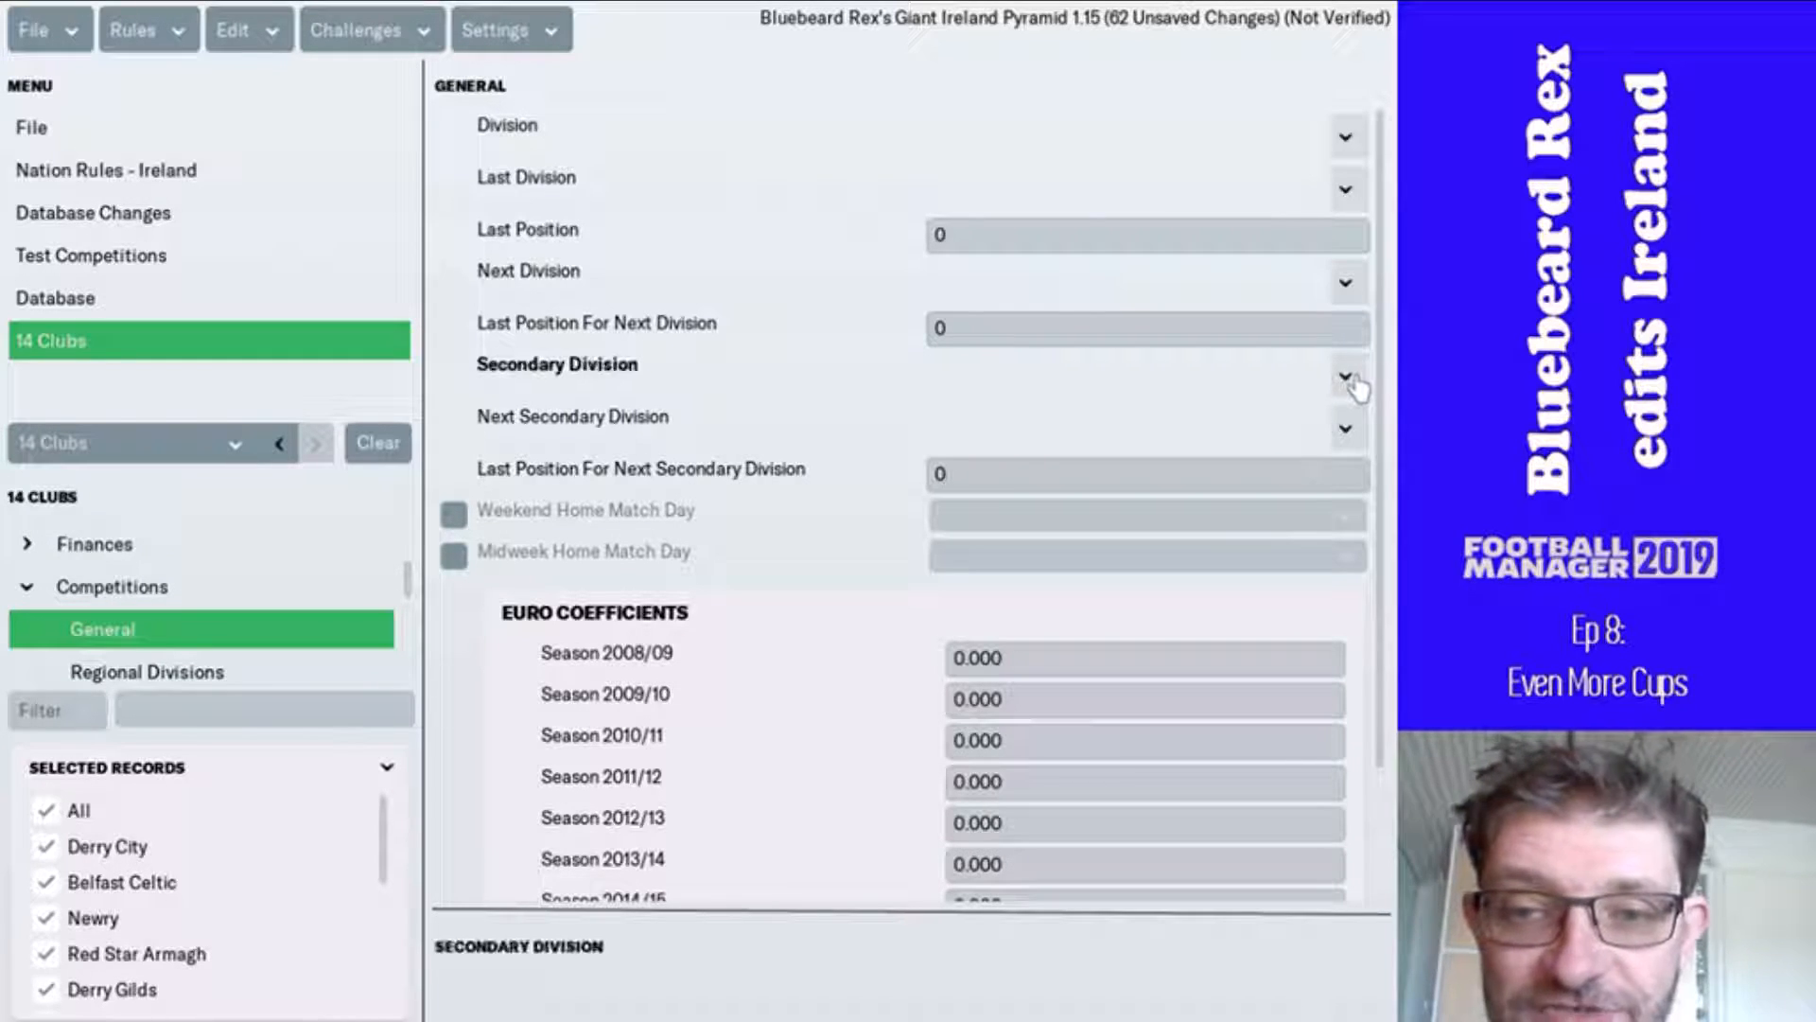
left_click(1353, 426)
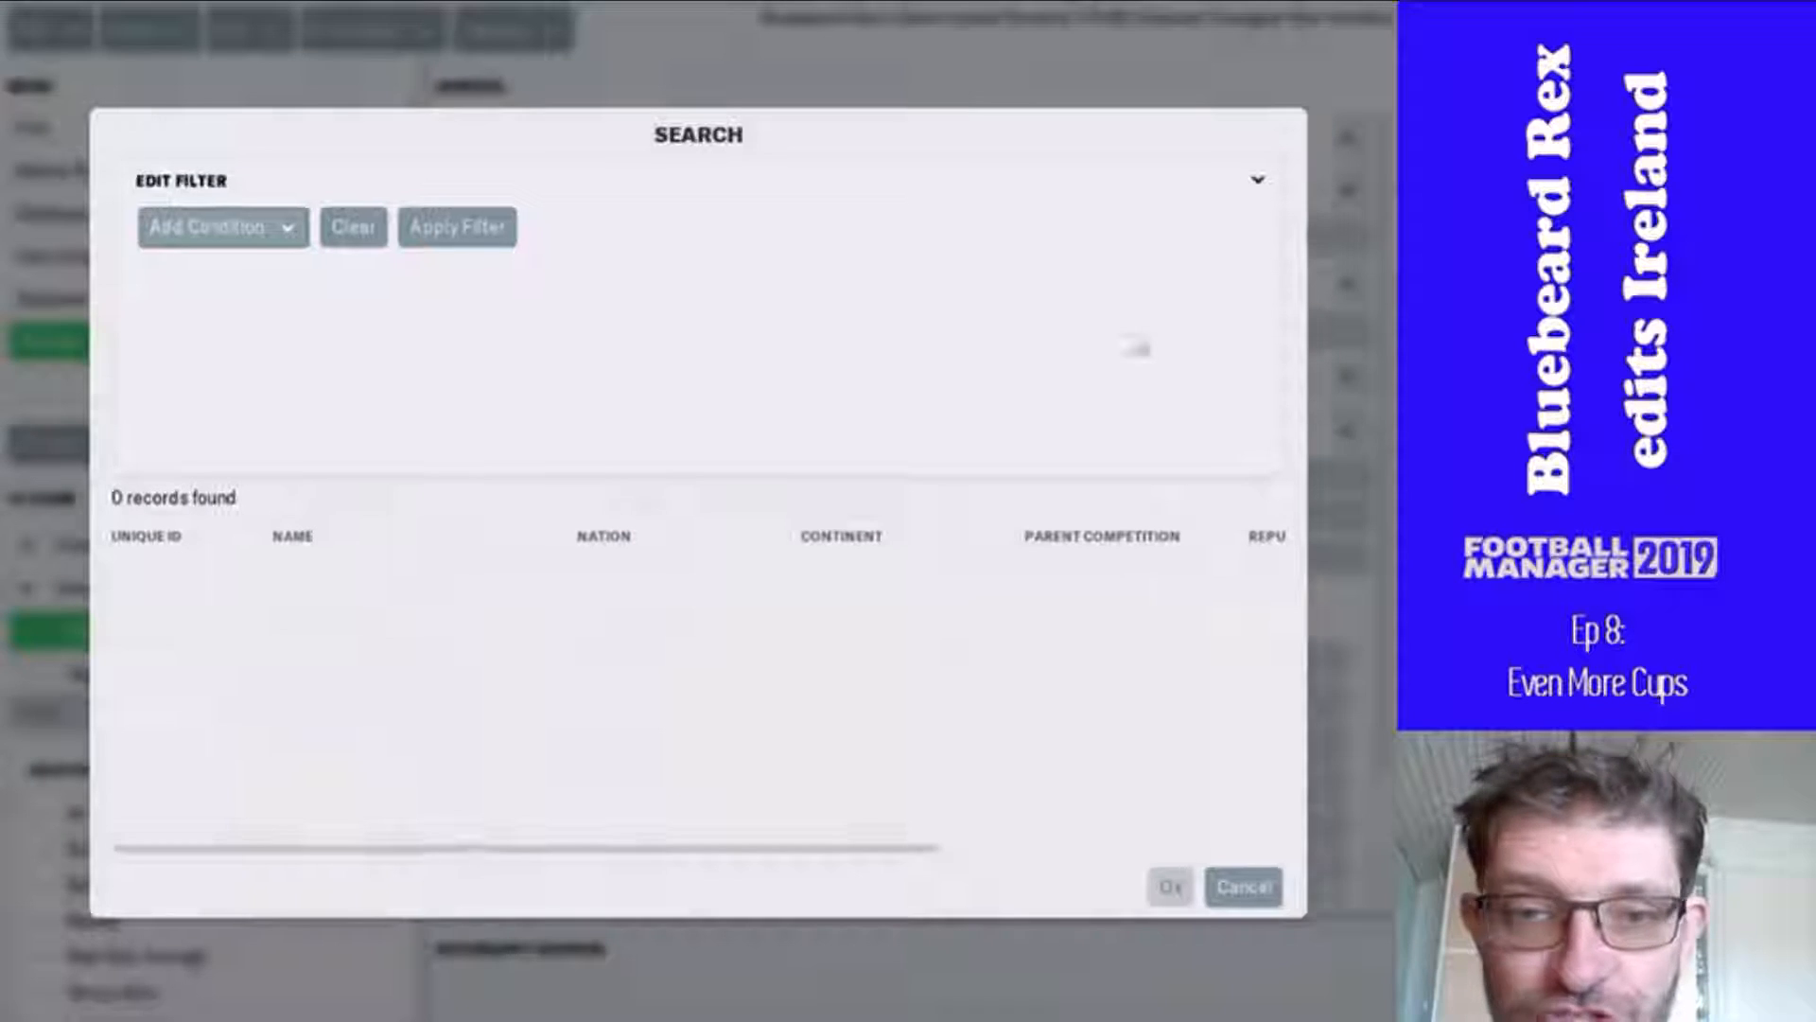
left_click(251, 232)
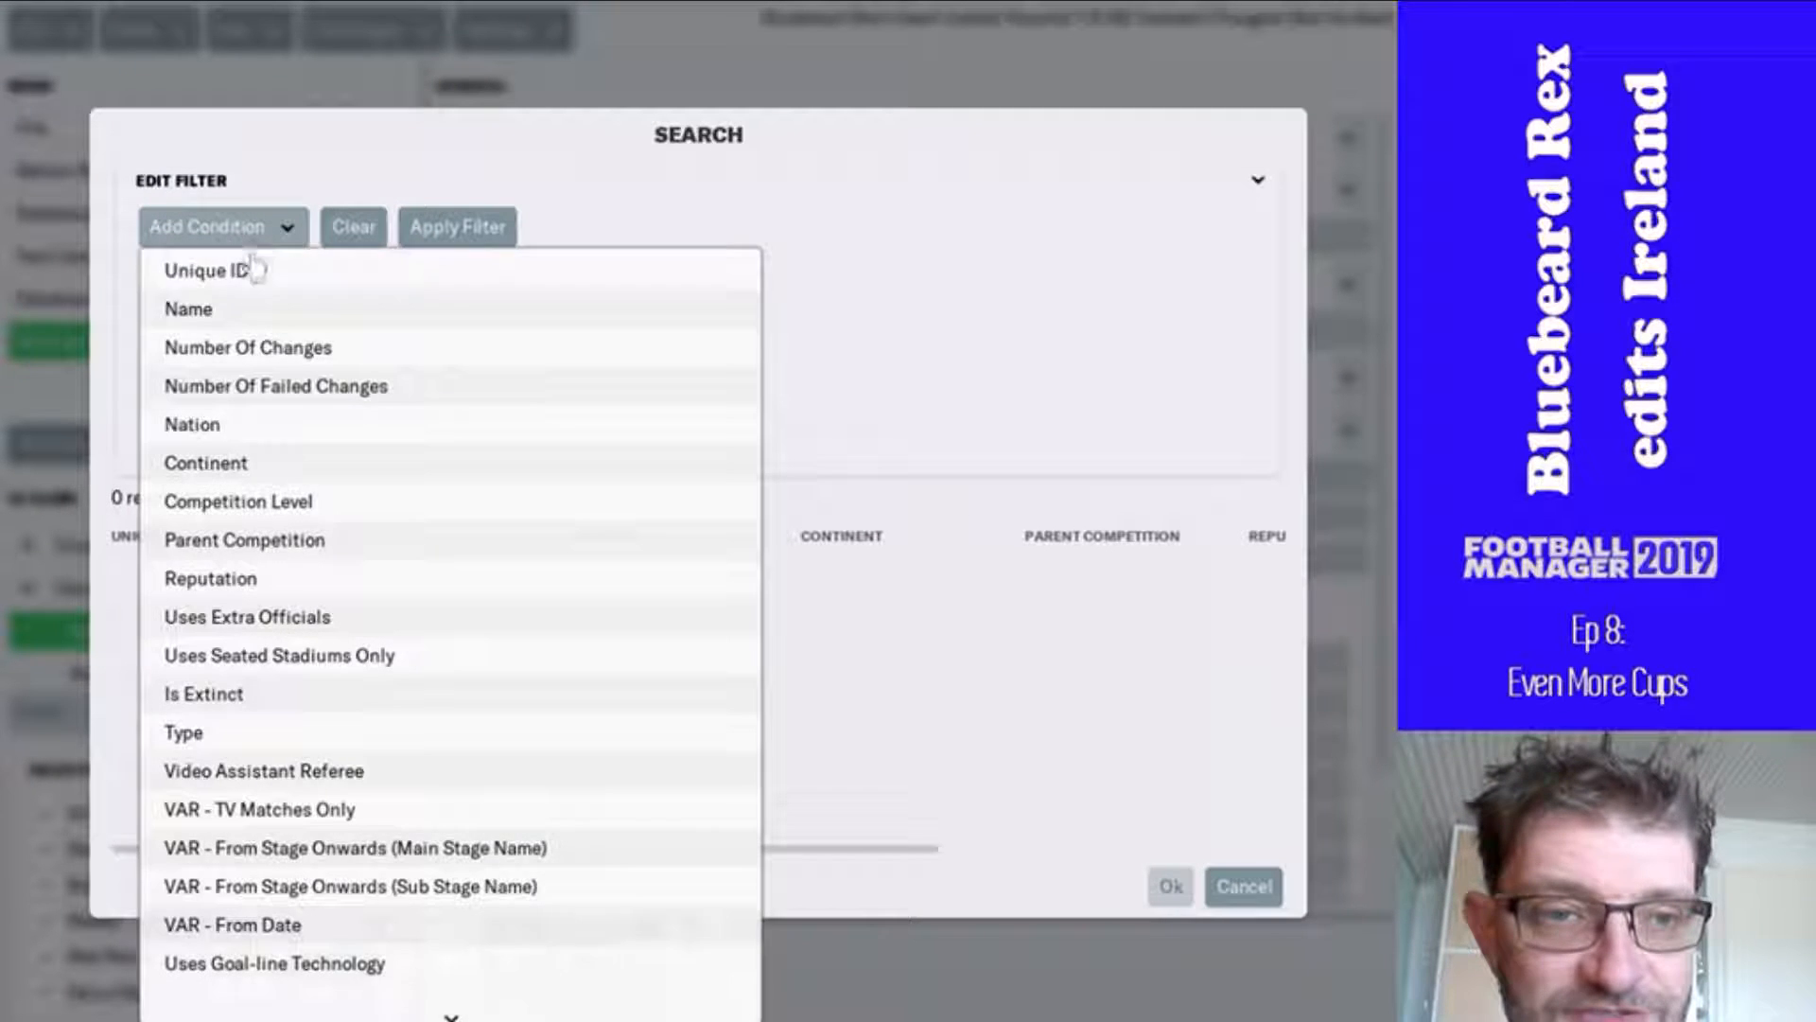
left_click(244, 312)
left_click(835, 252)
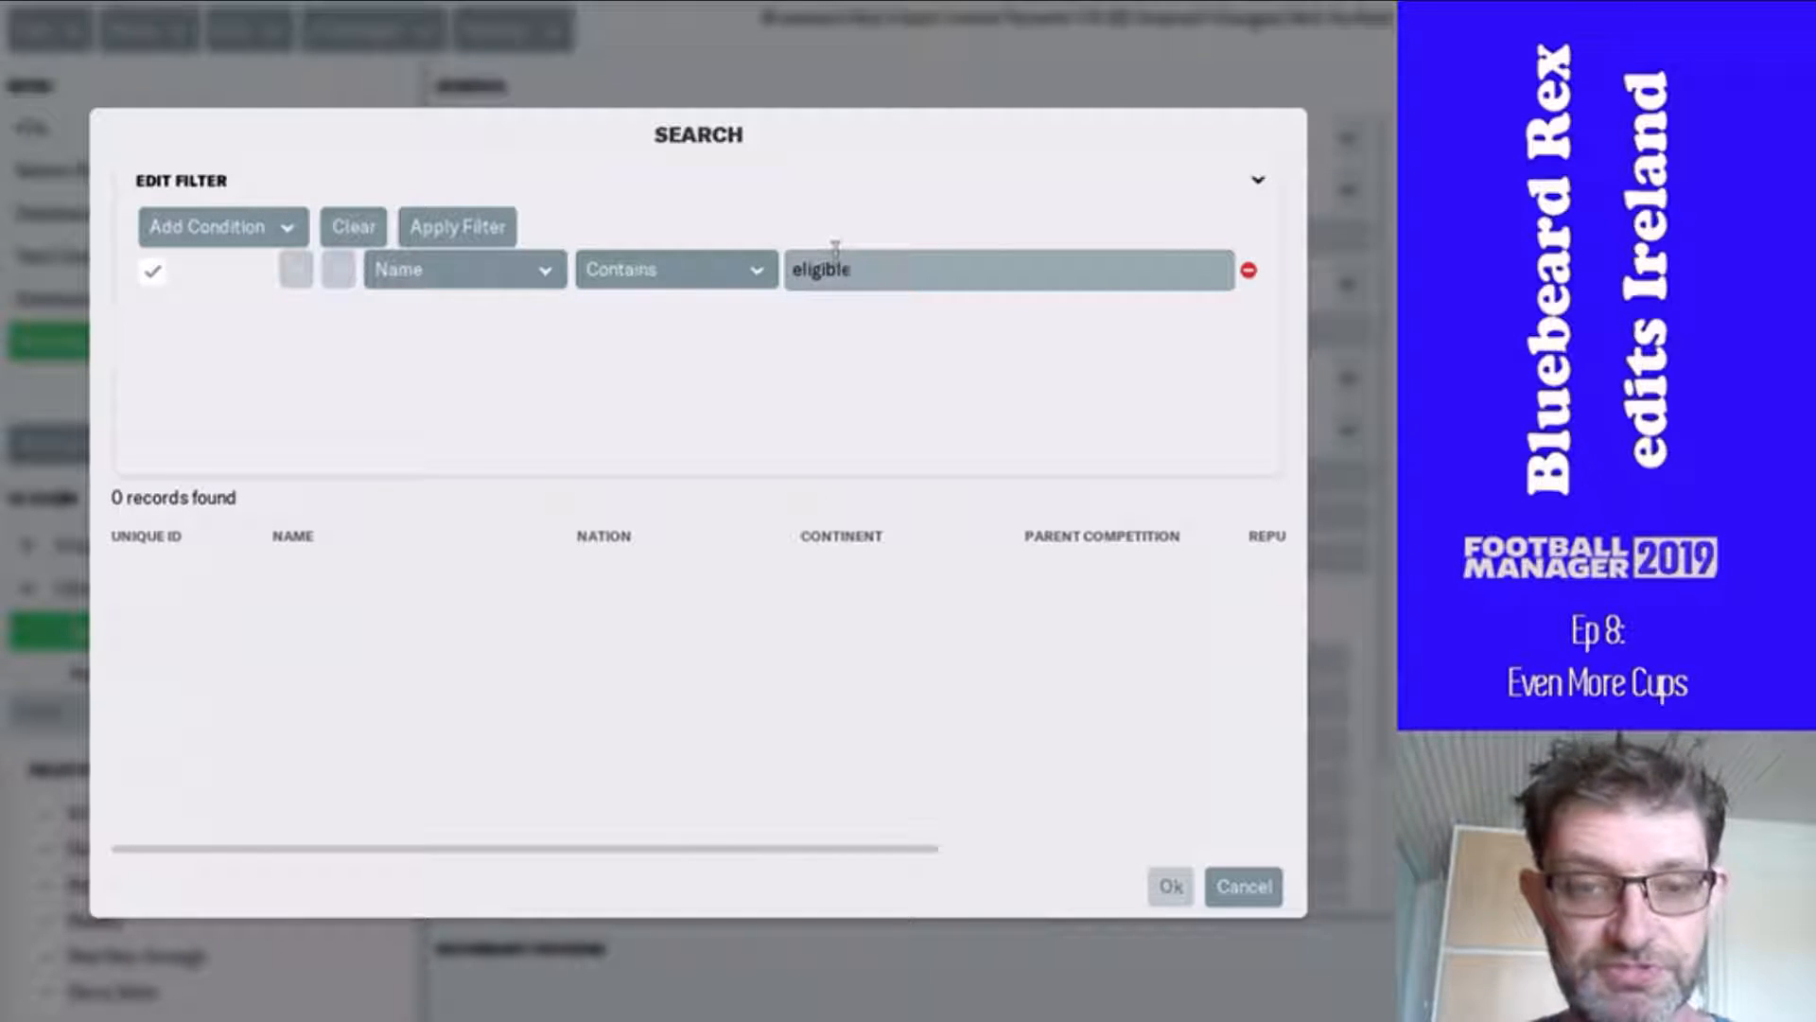
key("Return")
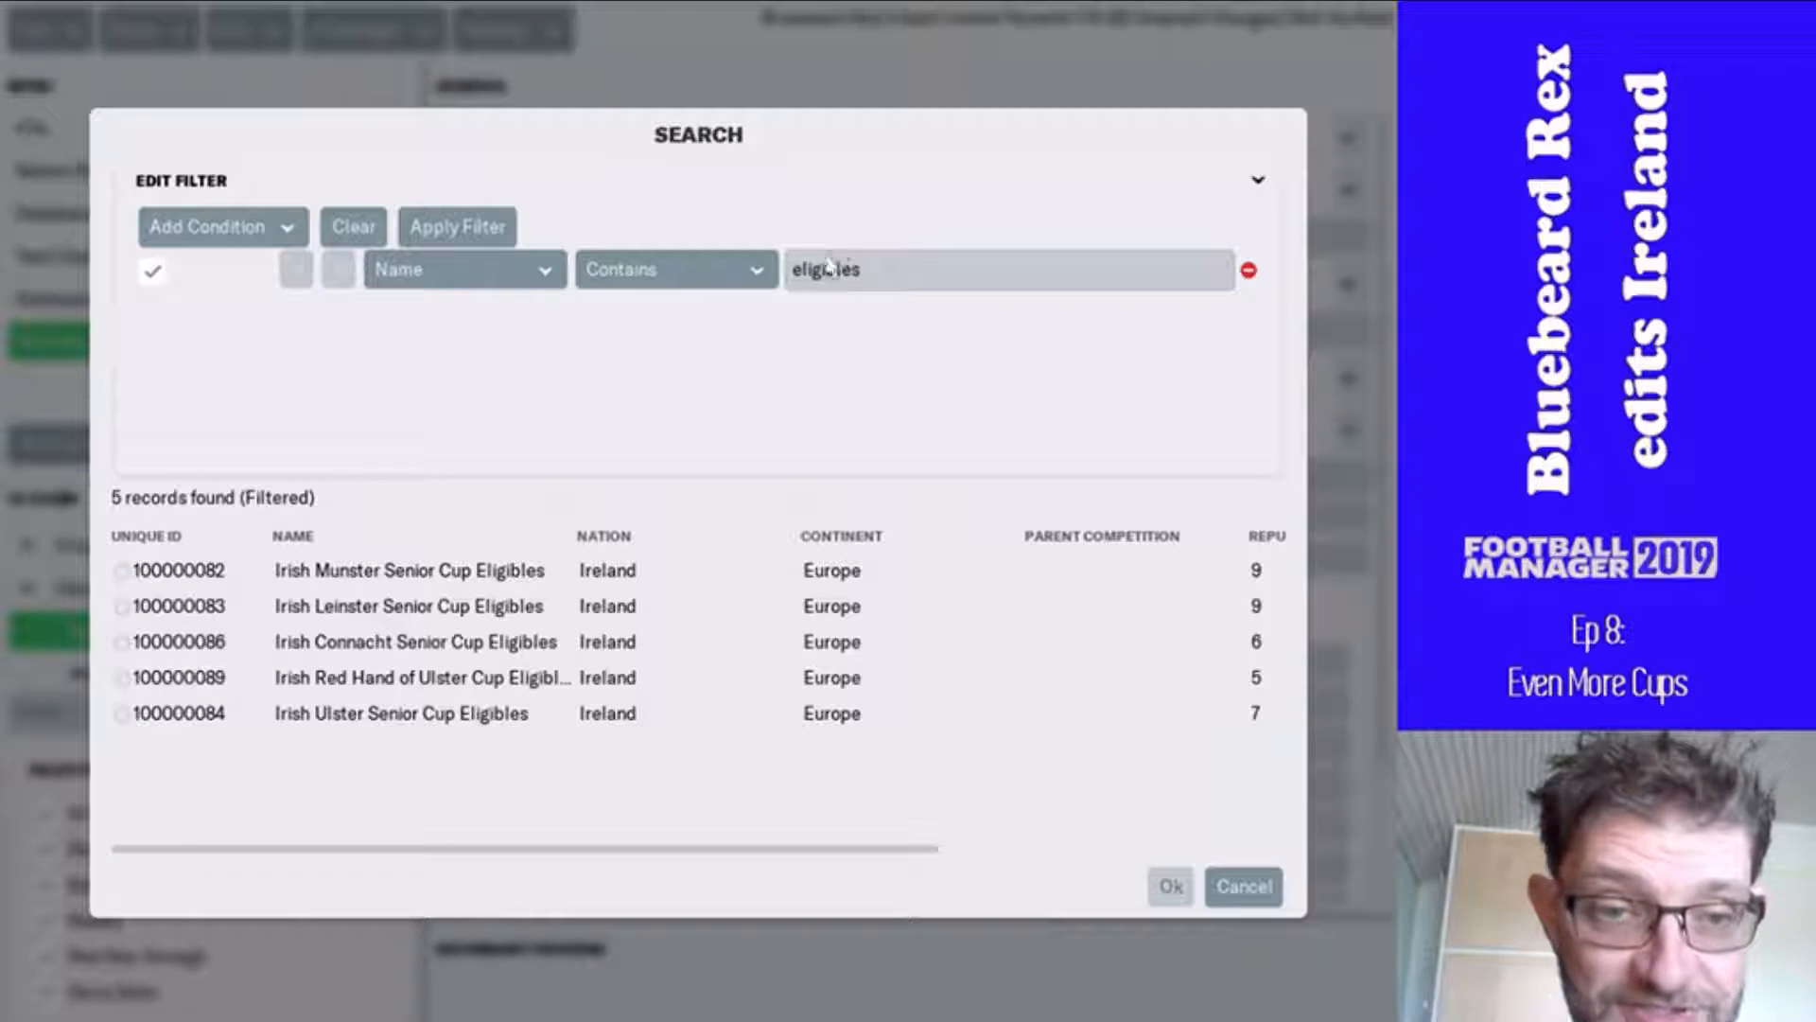
double_click(673, 691)
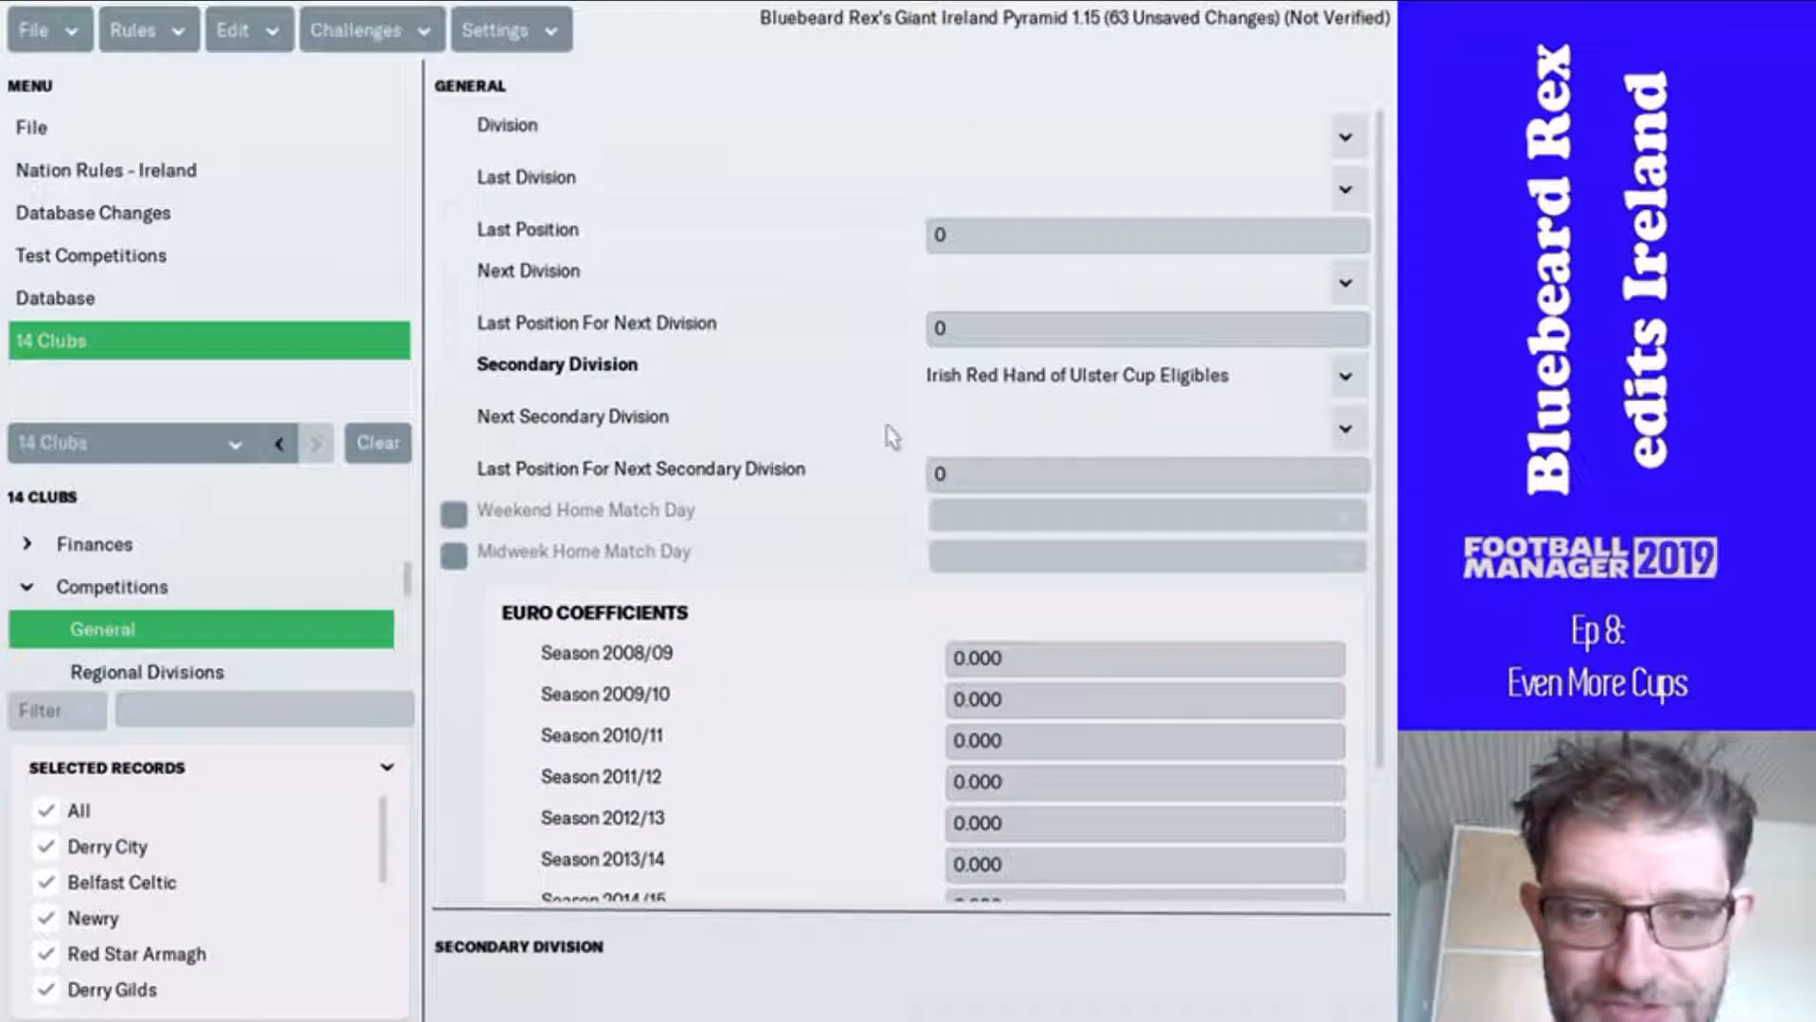
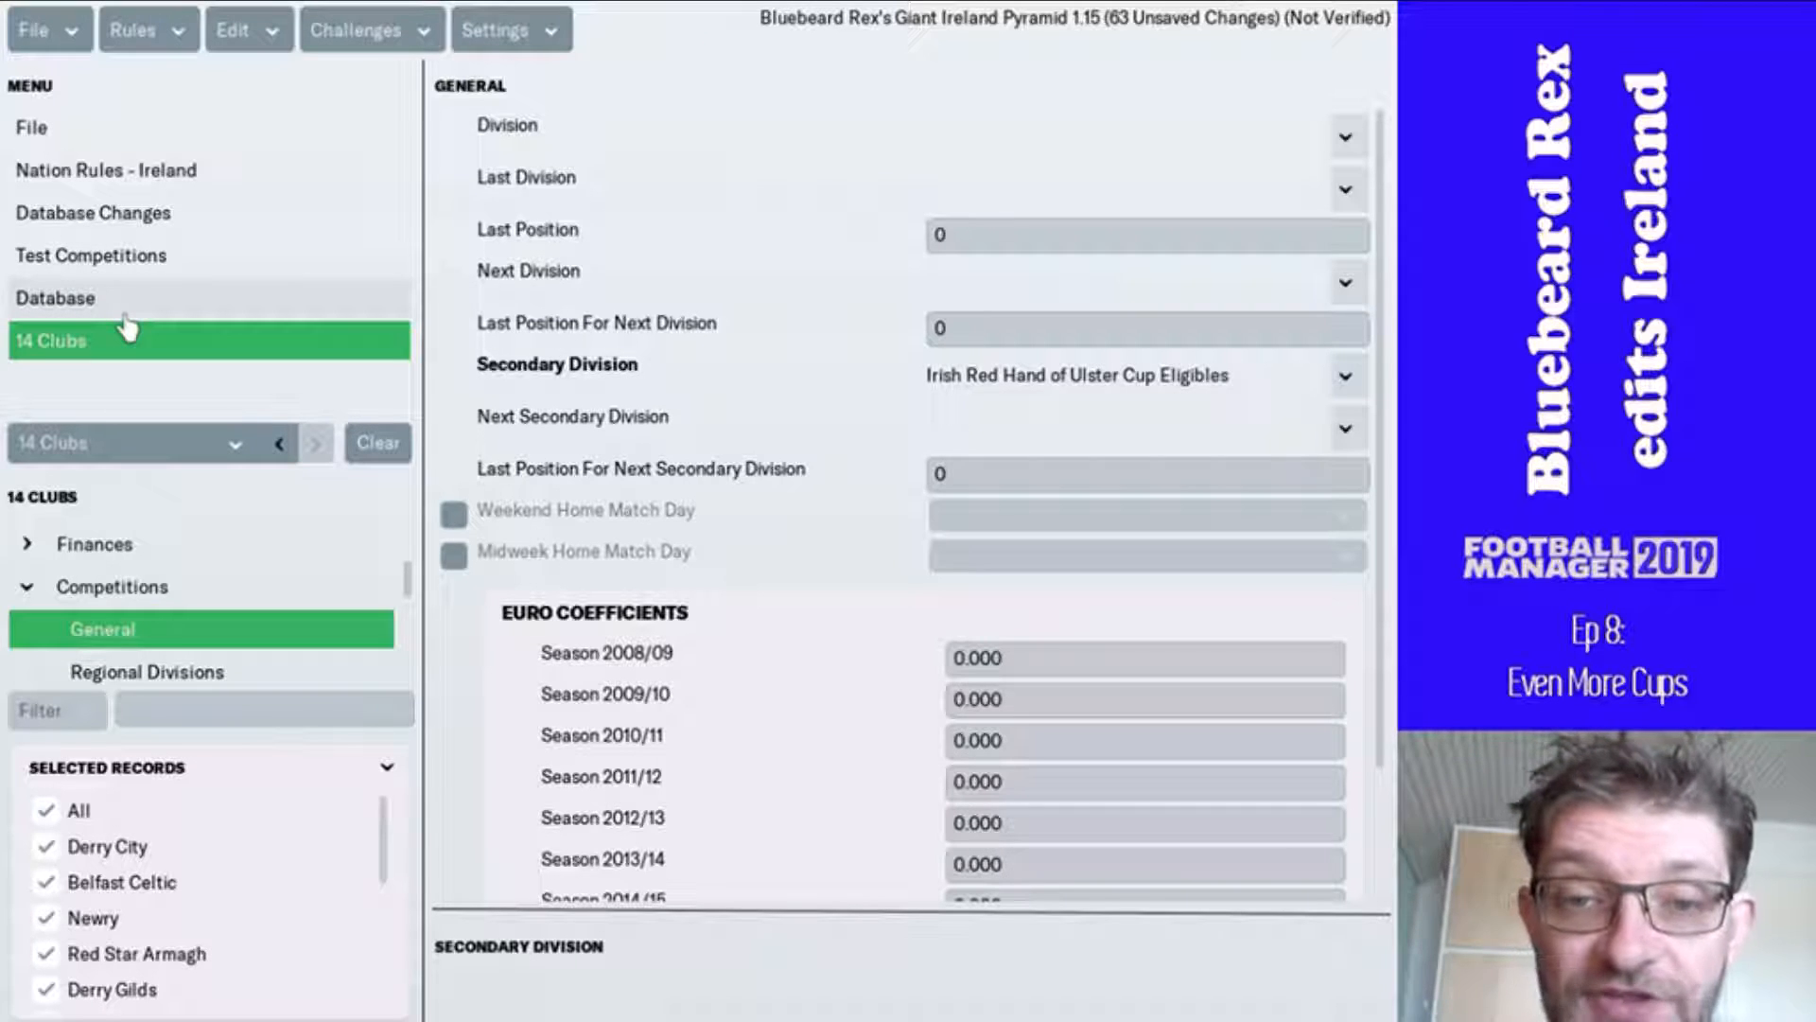
- Start adding a cup to Ireland's nation rules, with type Other Cup and Ulster Red Hand Cup as its competition
left_click(188, 184)
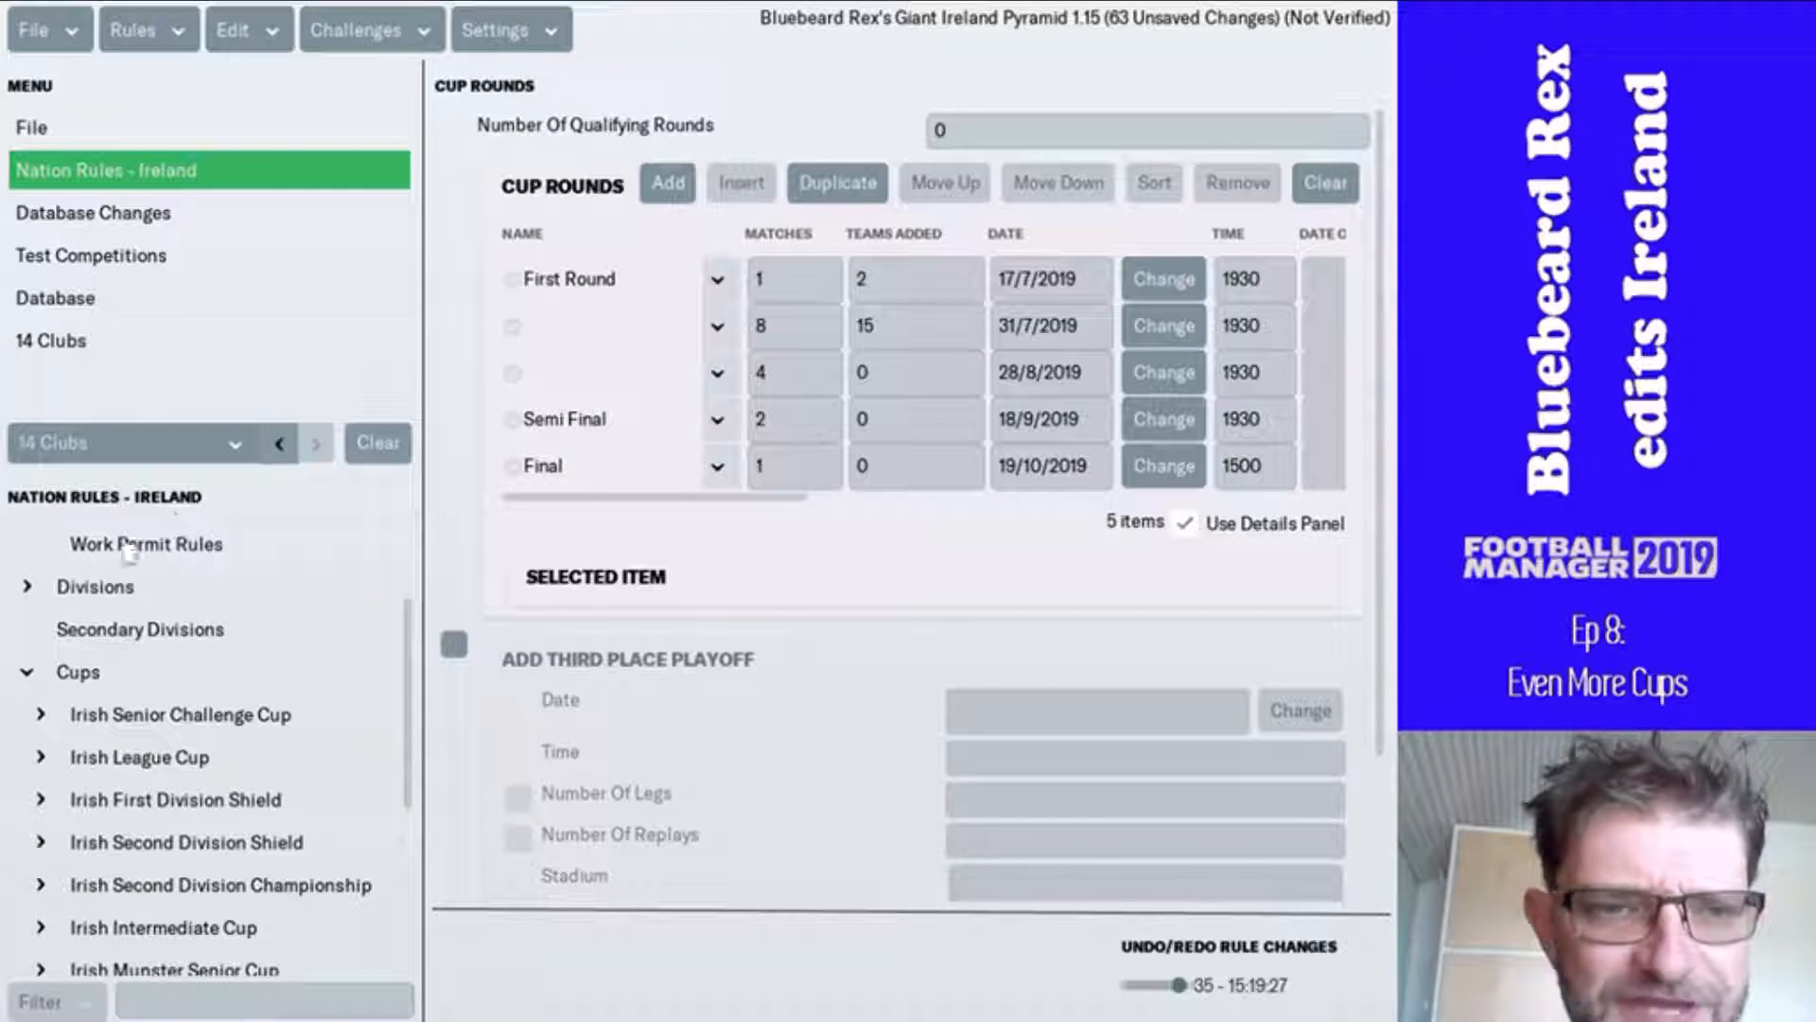
left_click(118, 673)
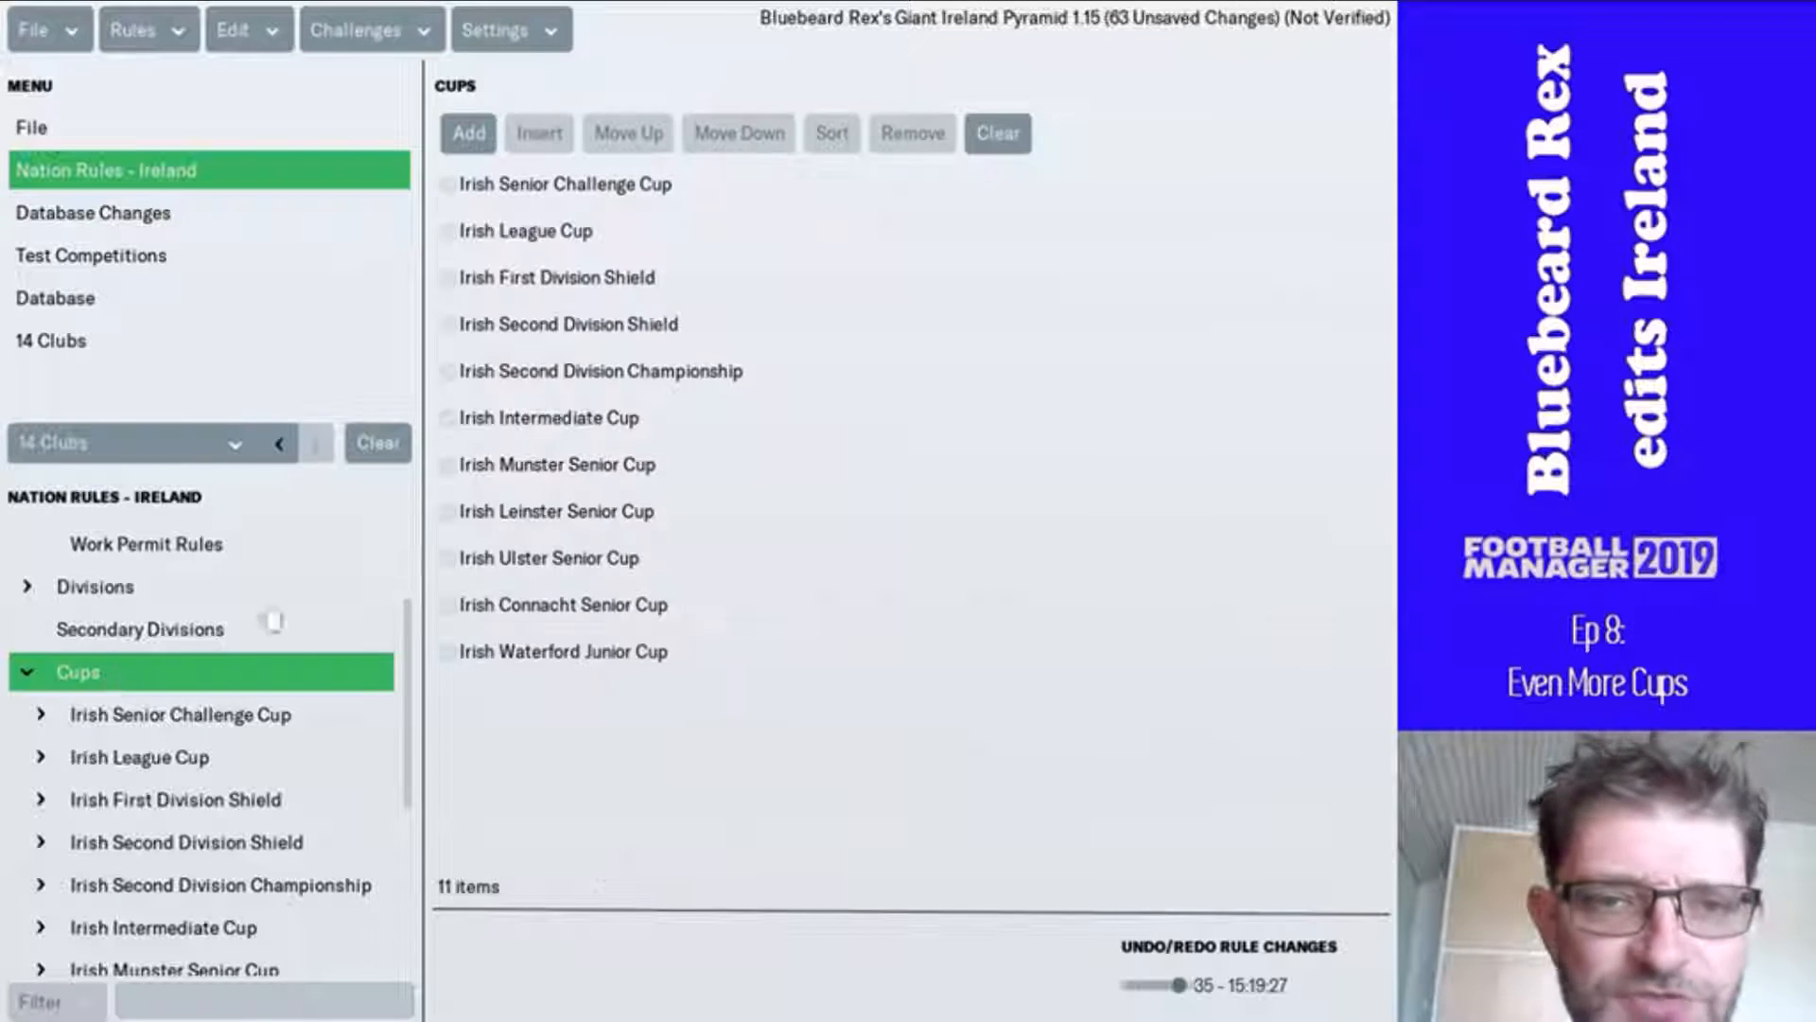
left_click(454, 142)
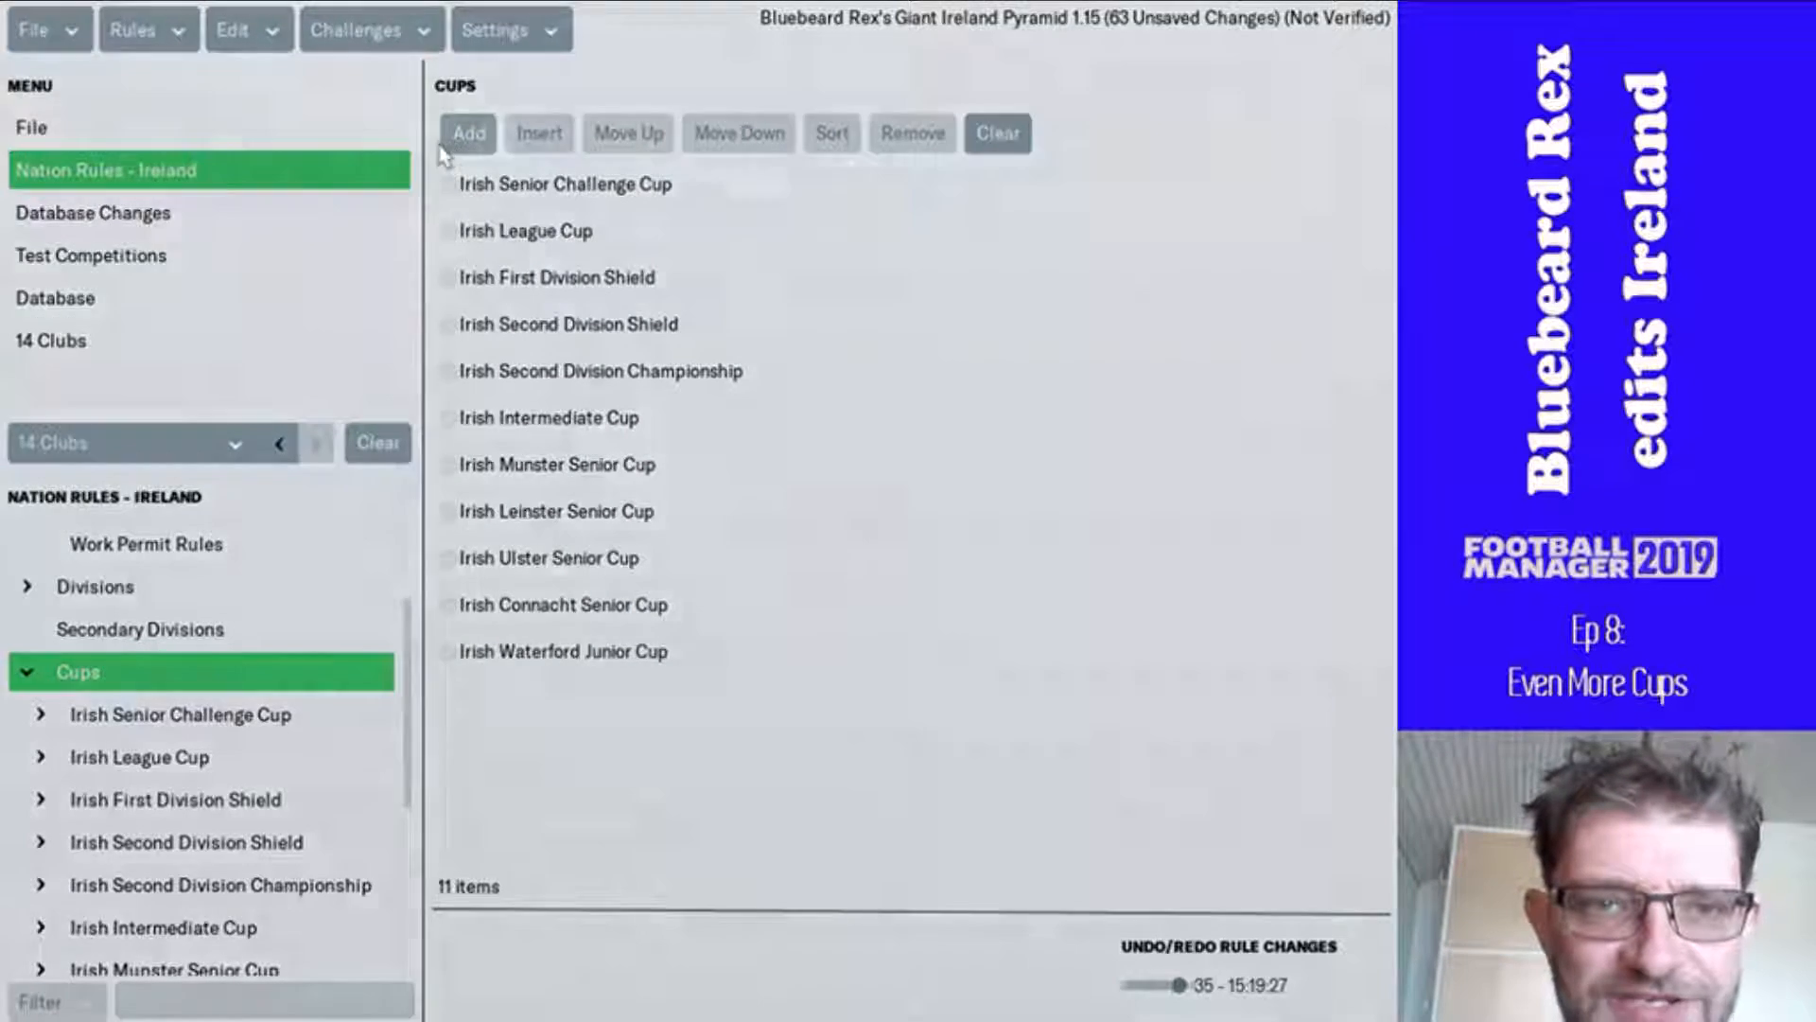
left_click(446, 569)
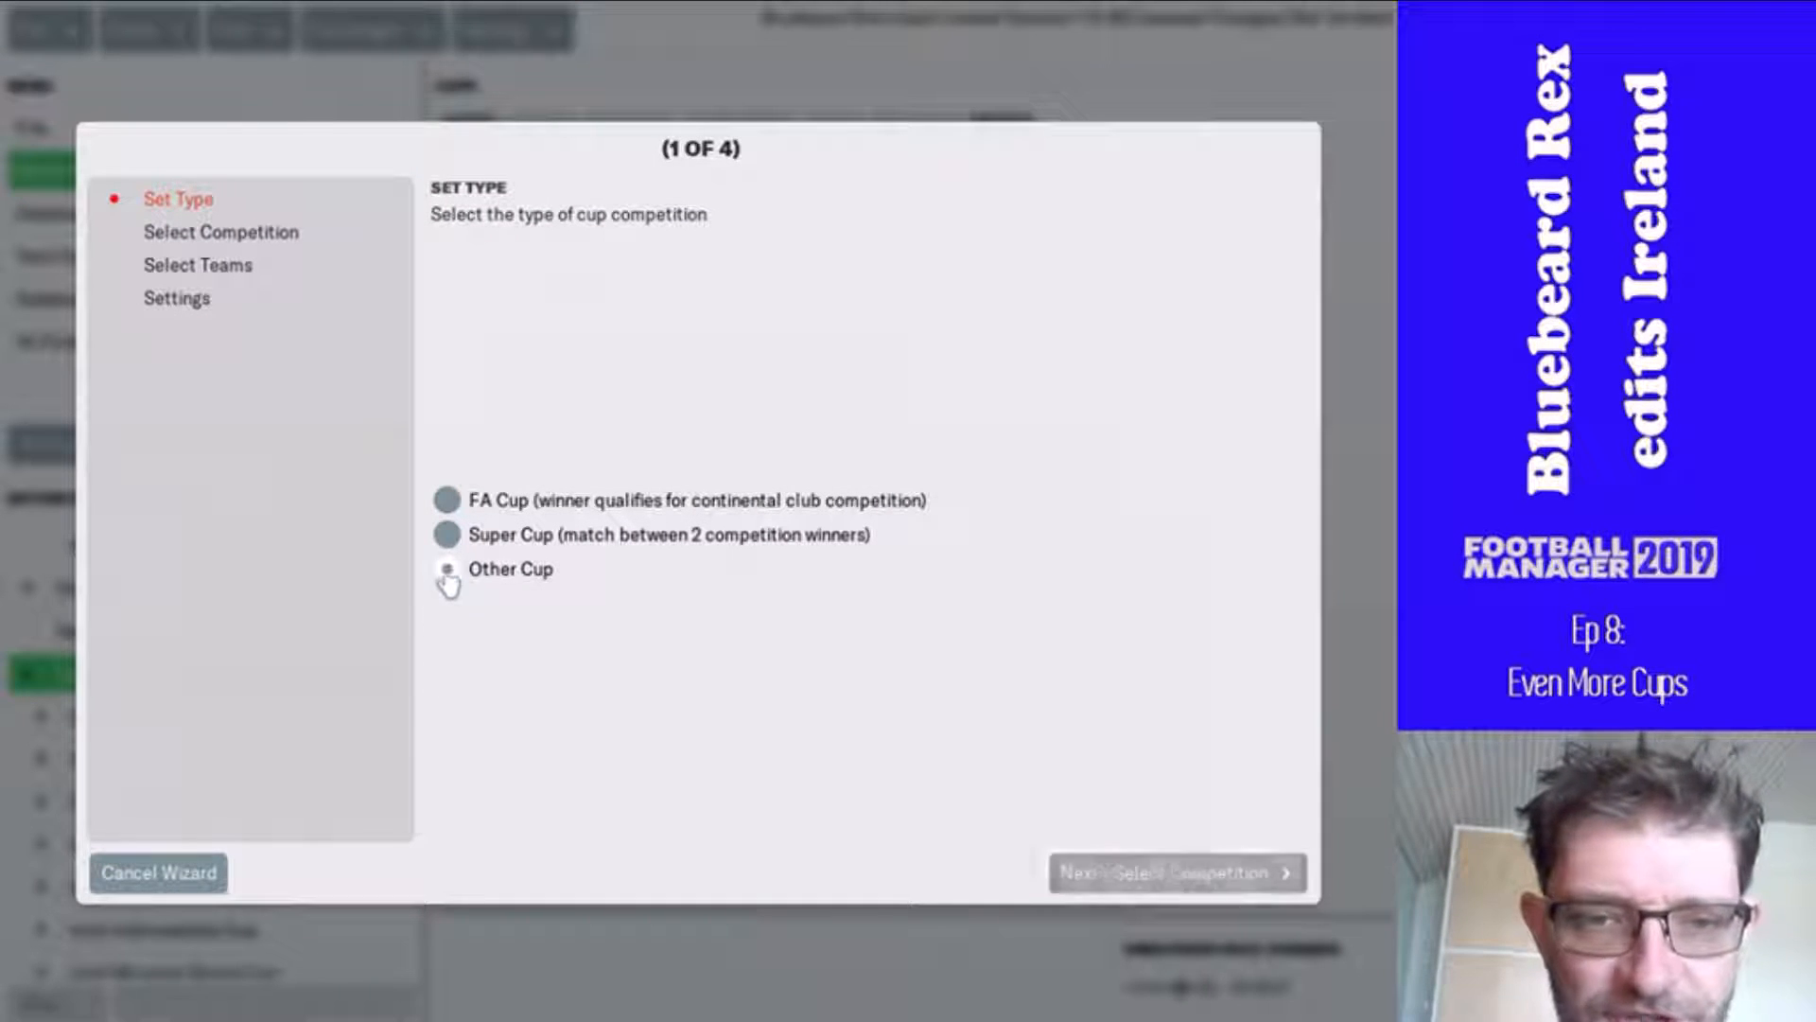
left_click(1124, 872)
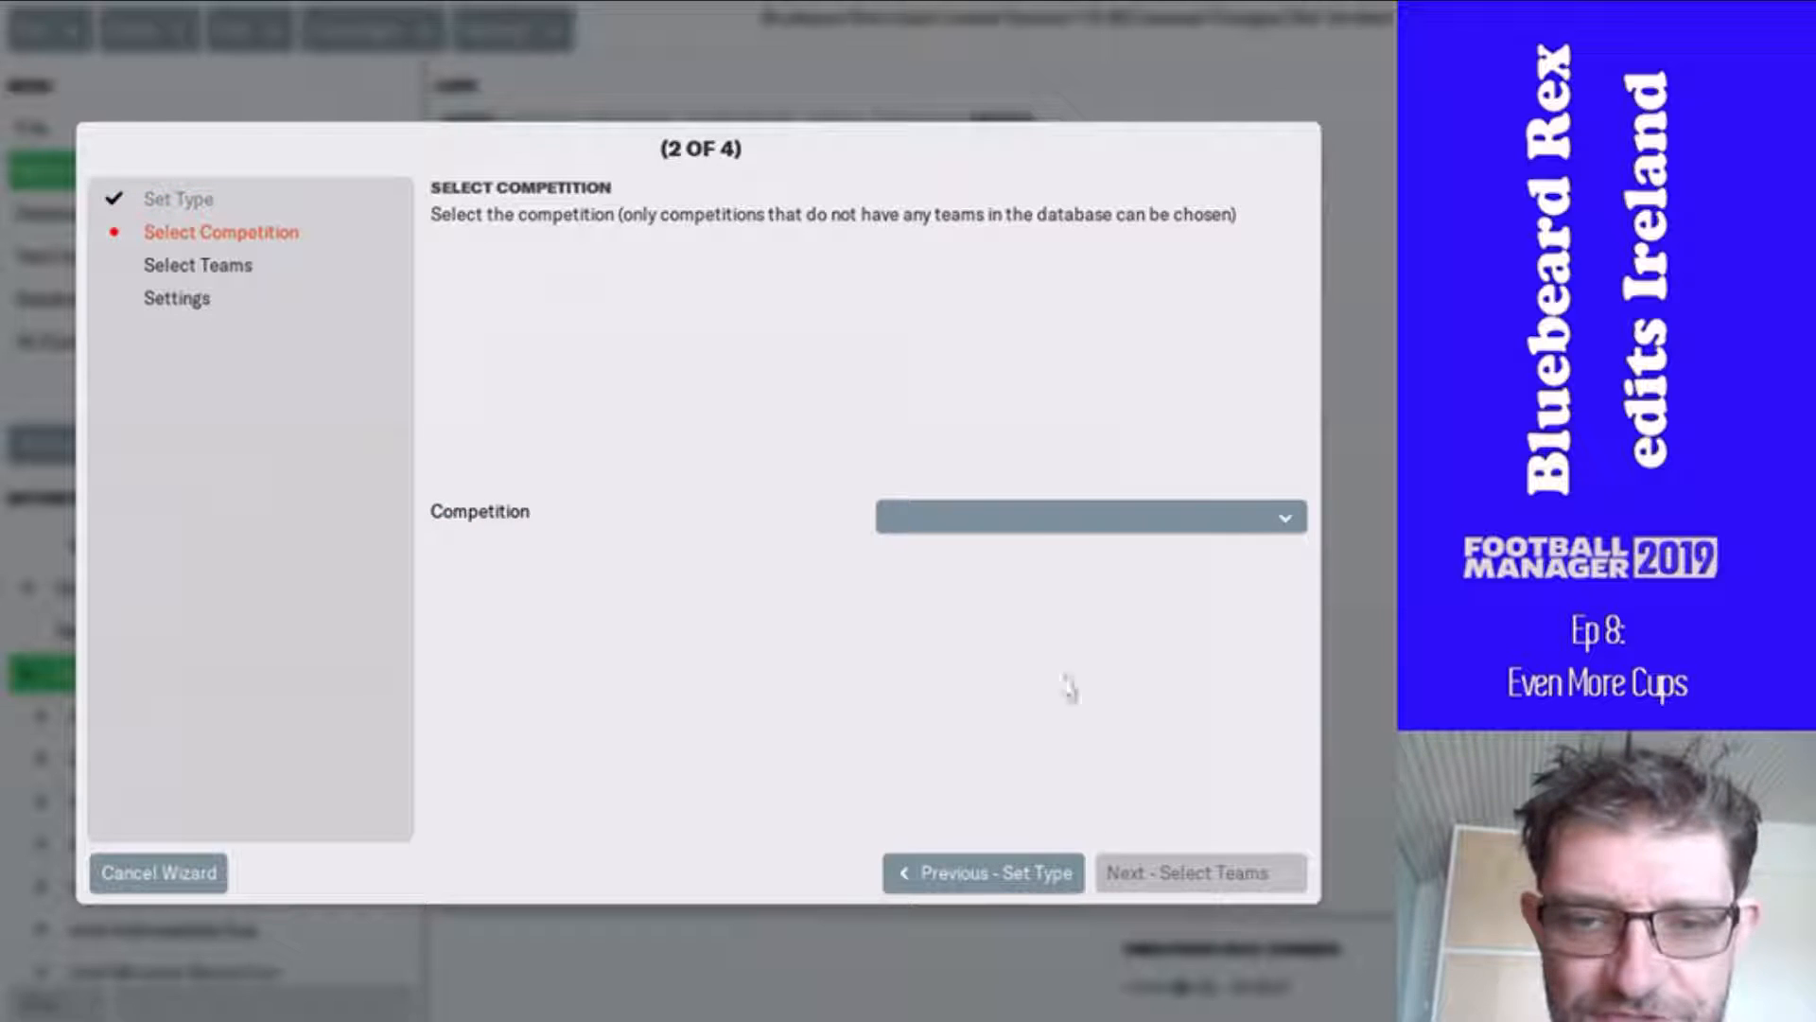
left_click(1077, 516)
scroll(1058, 757, "down", 10)
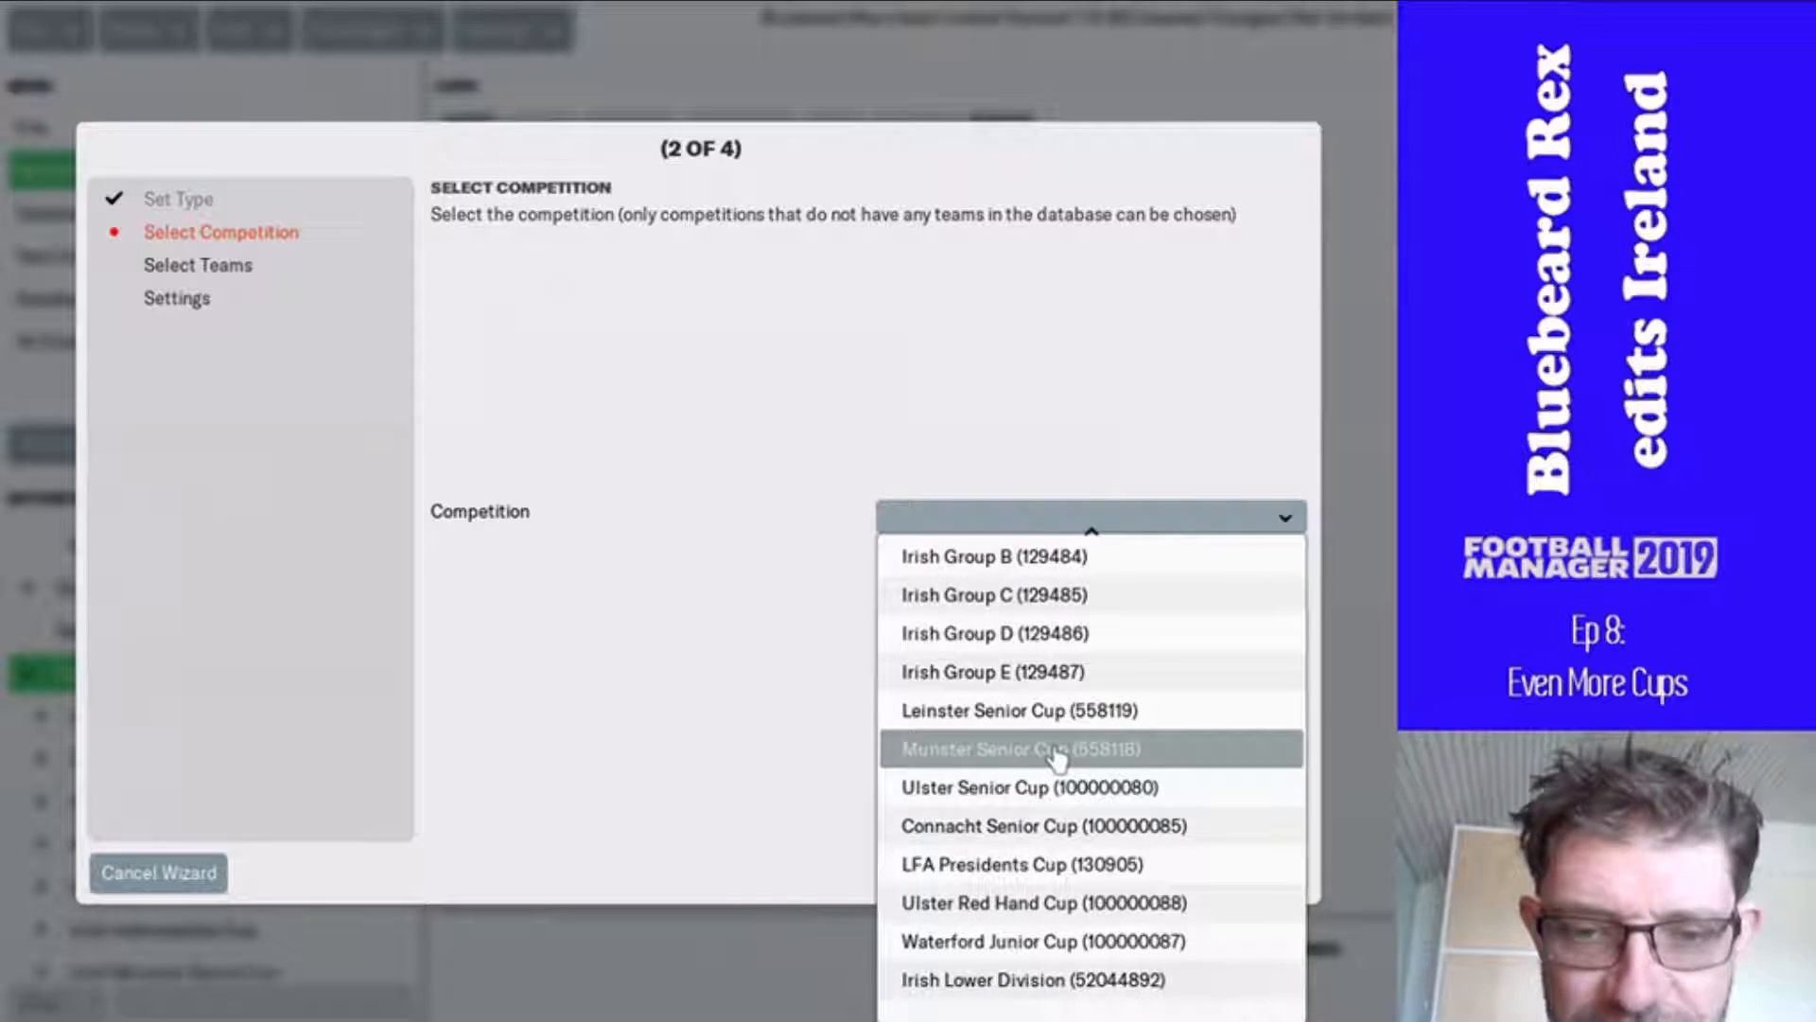
left_click(1046, 906)
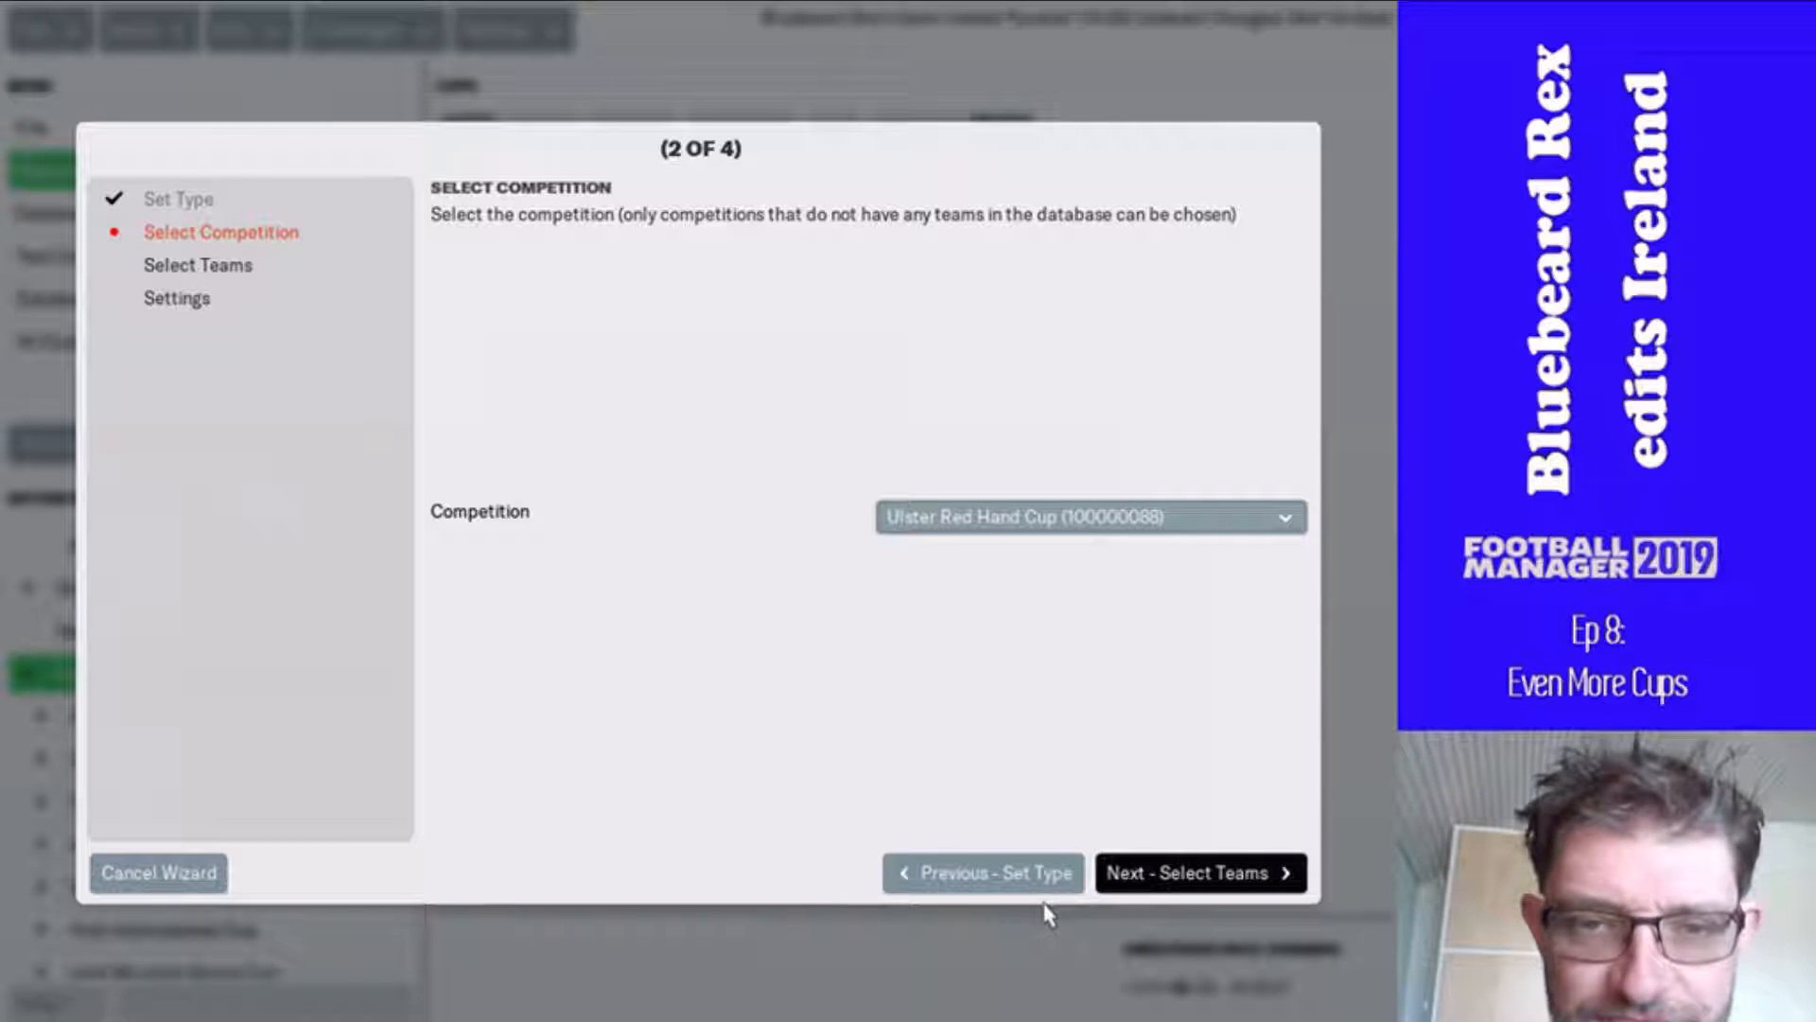
left_click(1189, 871)
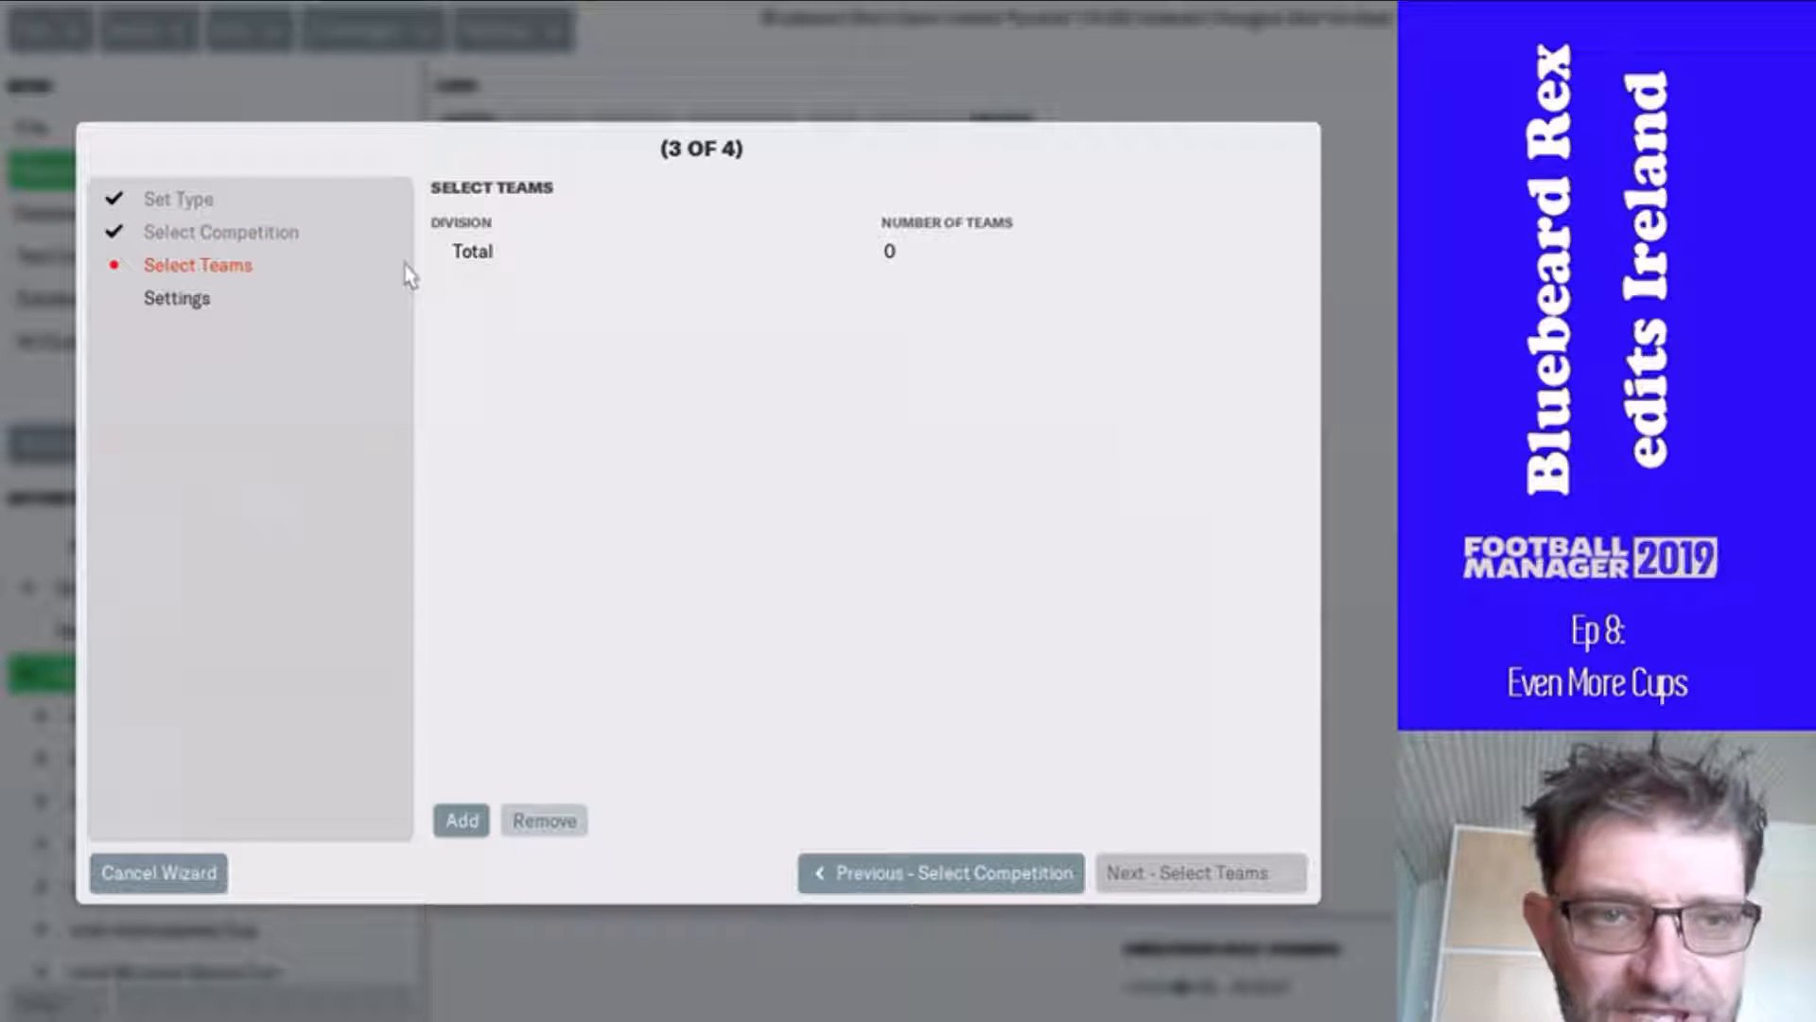
- Add the Ulster Red Hand Cup Eligibles division as the new cup's source of teams
left_click(464, 821)
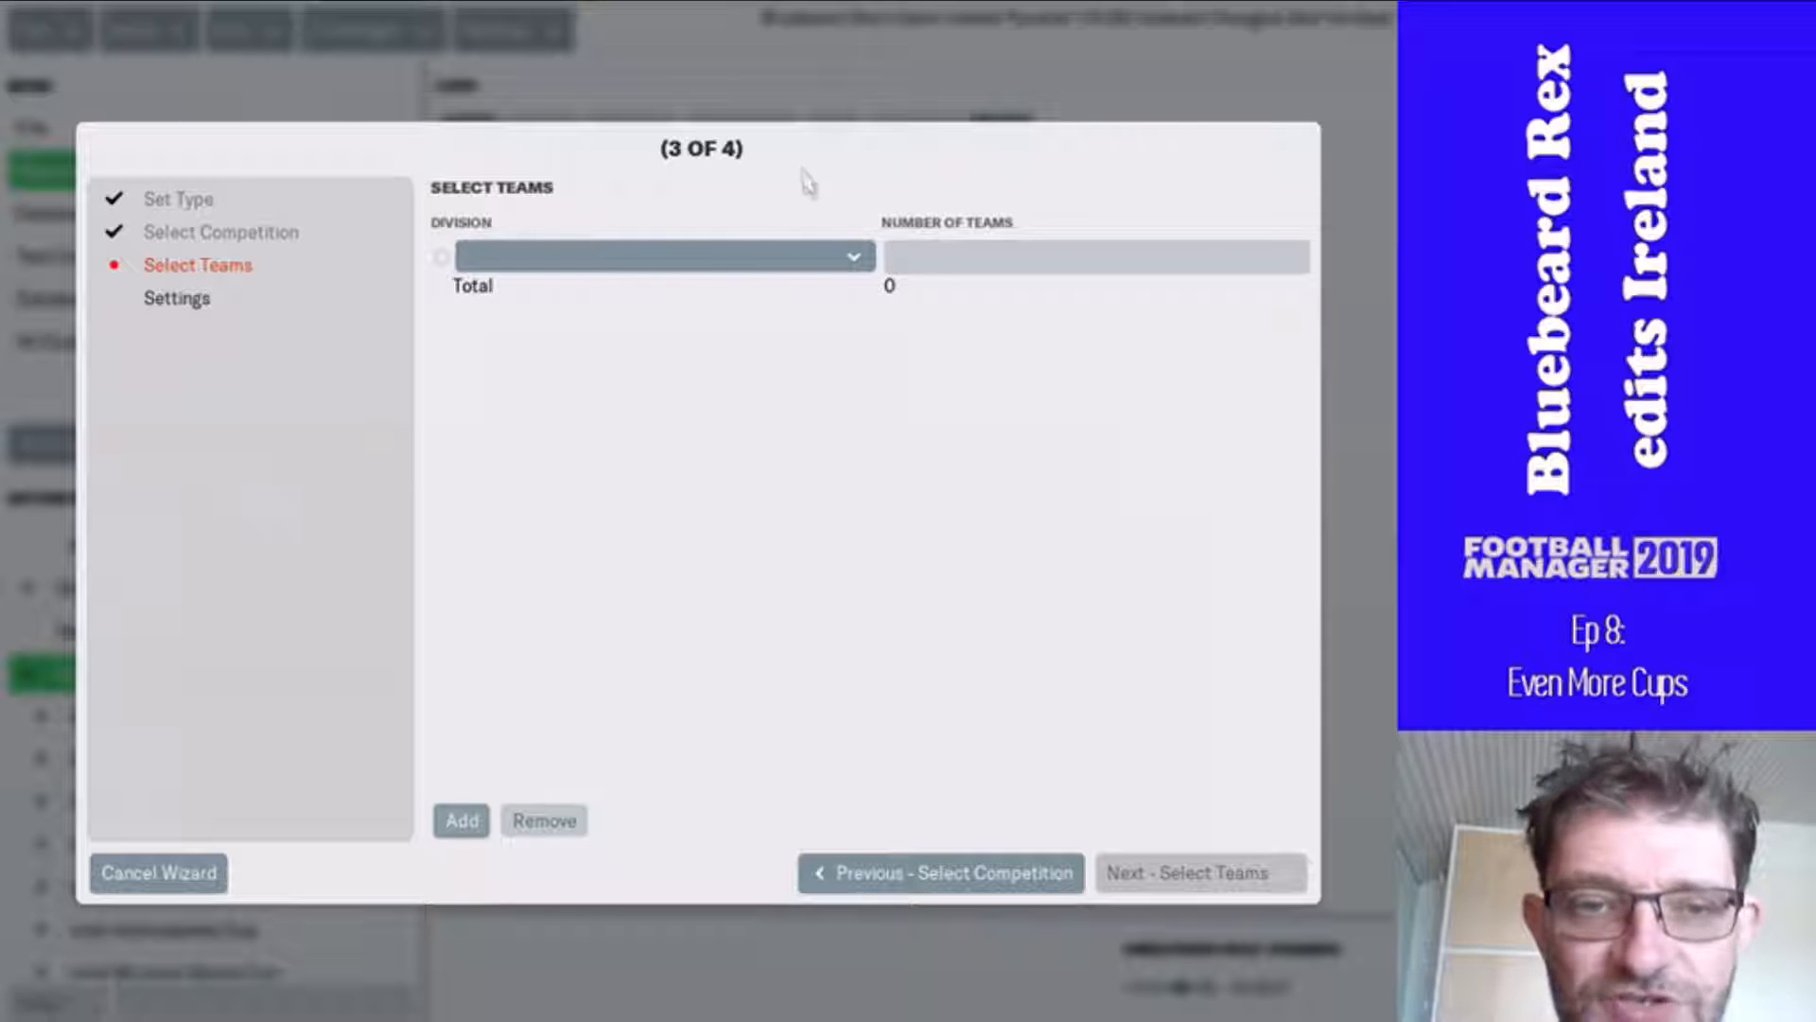
left_click(783, 257)
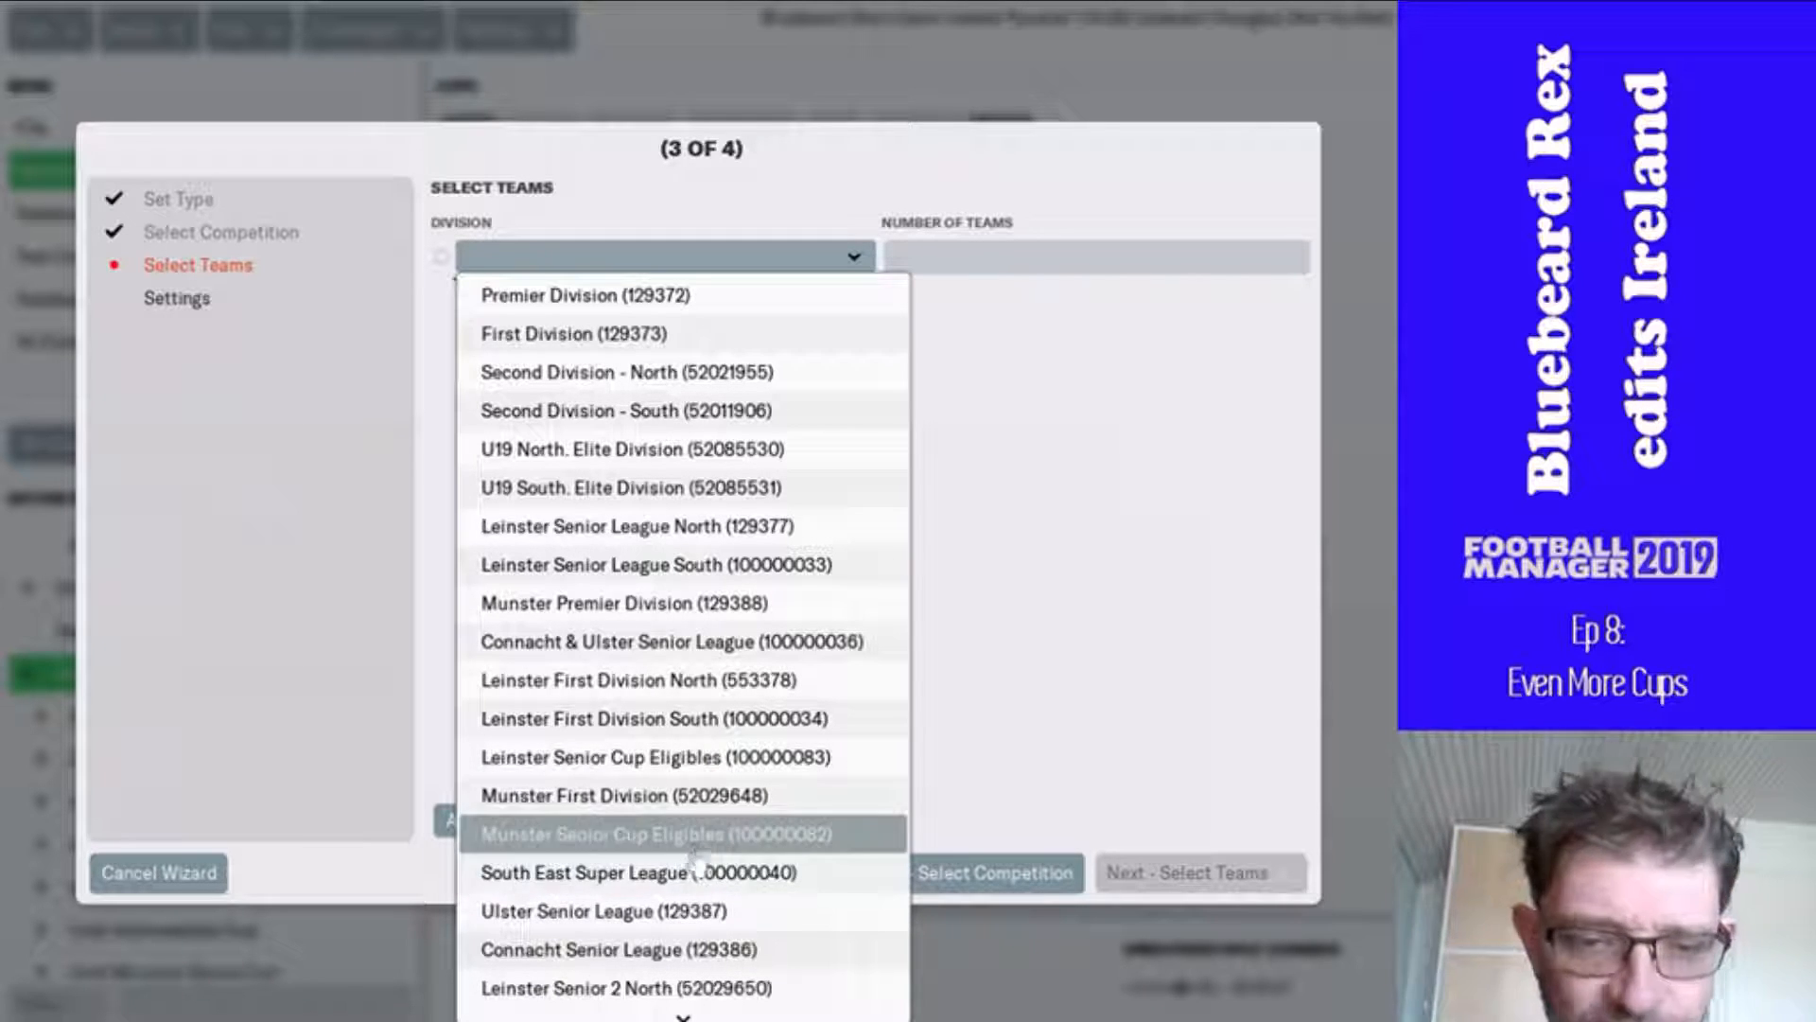
scroll(699, 908, "down", 2)
scroll(698, 915, "down", 10)
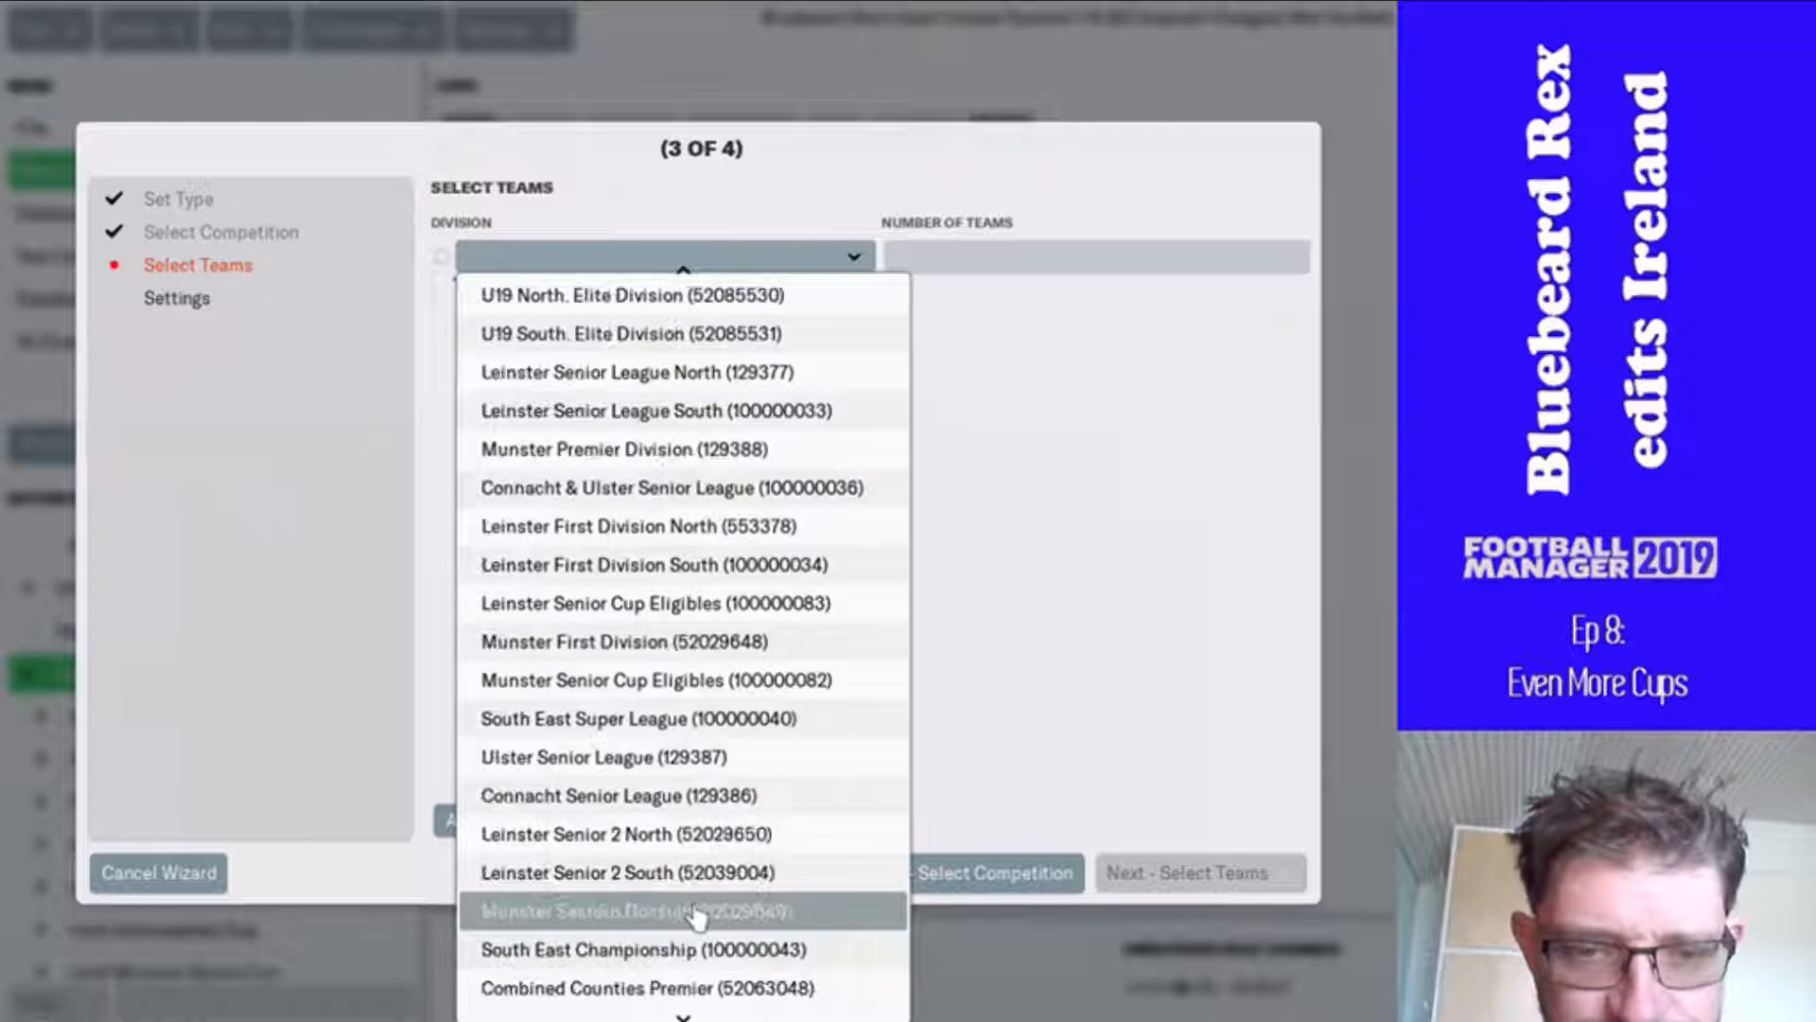
scroll(698, 915, "down", 9)
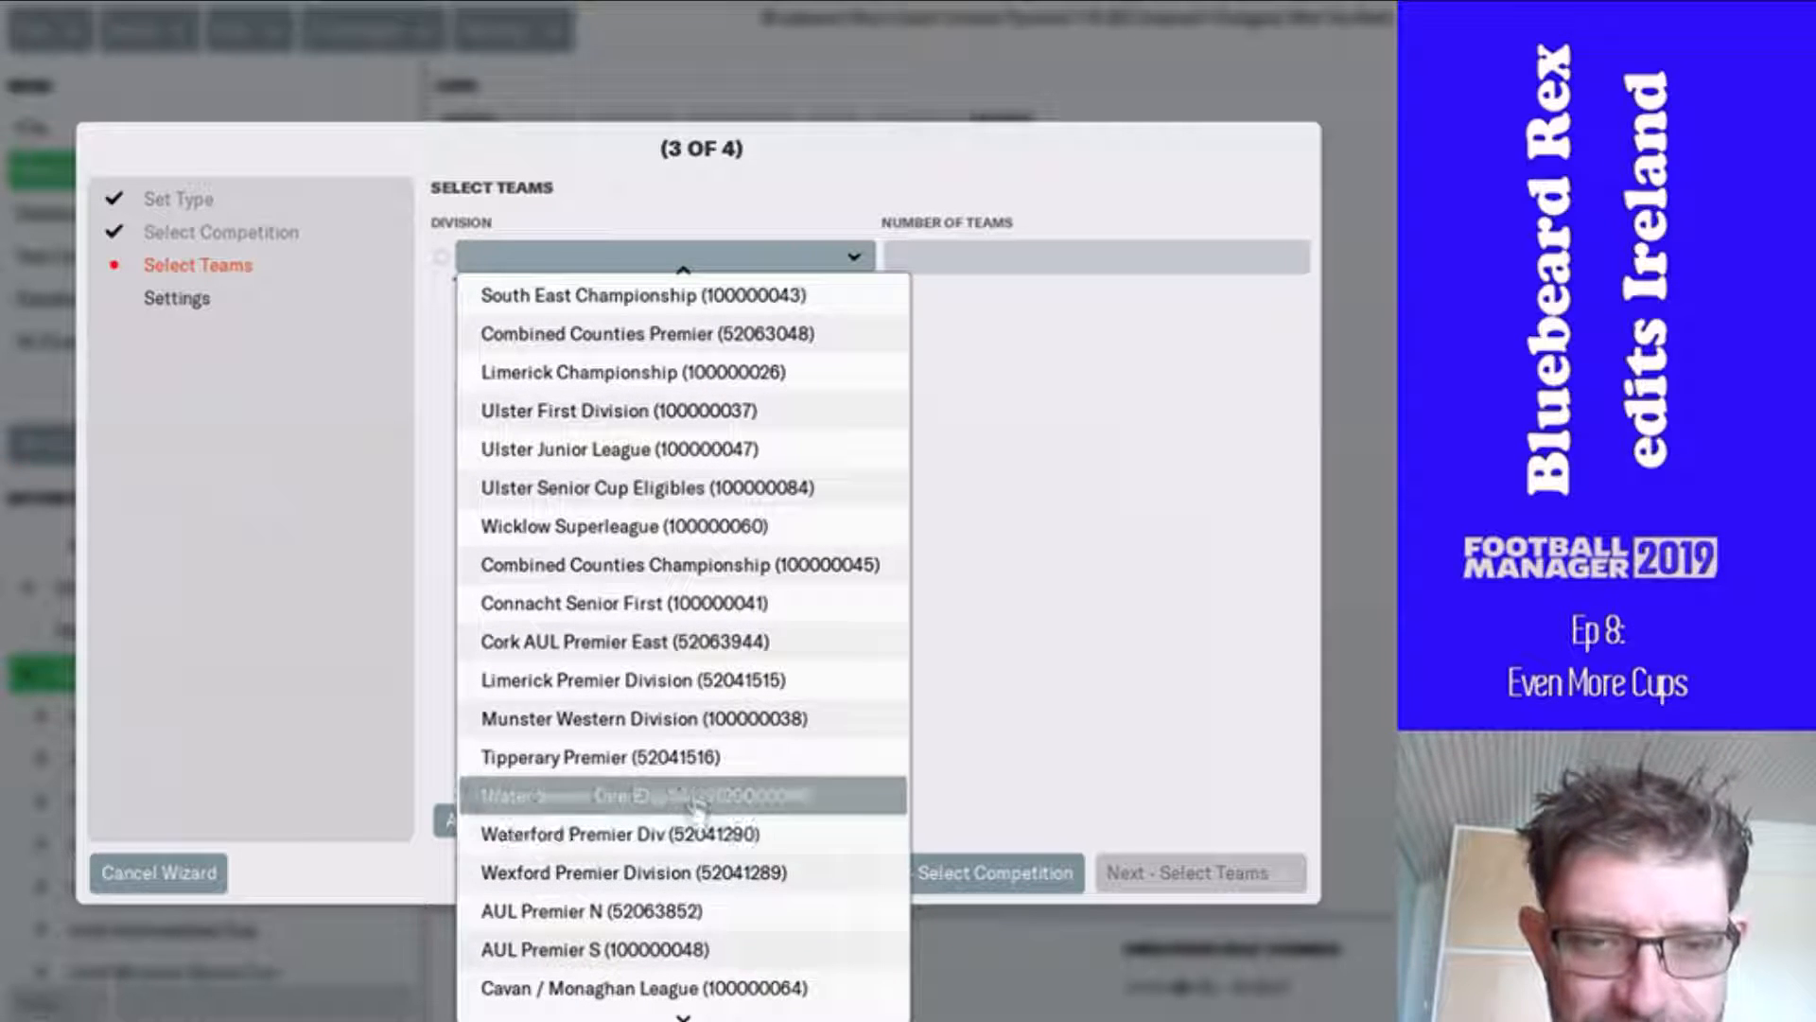
scroll(698, 851, "down", 3)
scroll(695, 888, "down", 8)
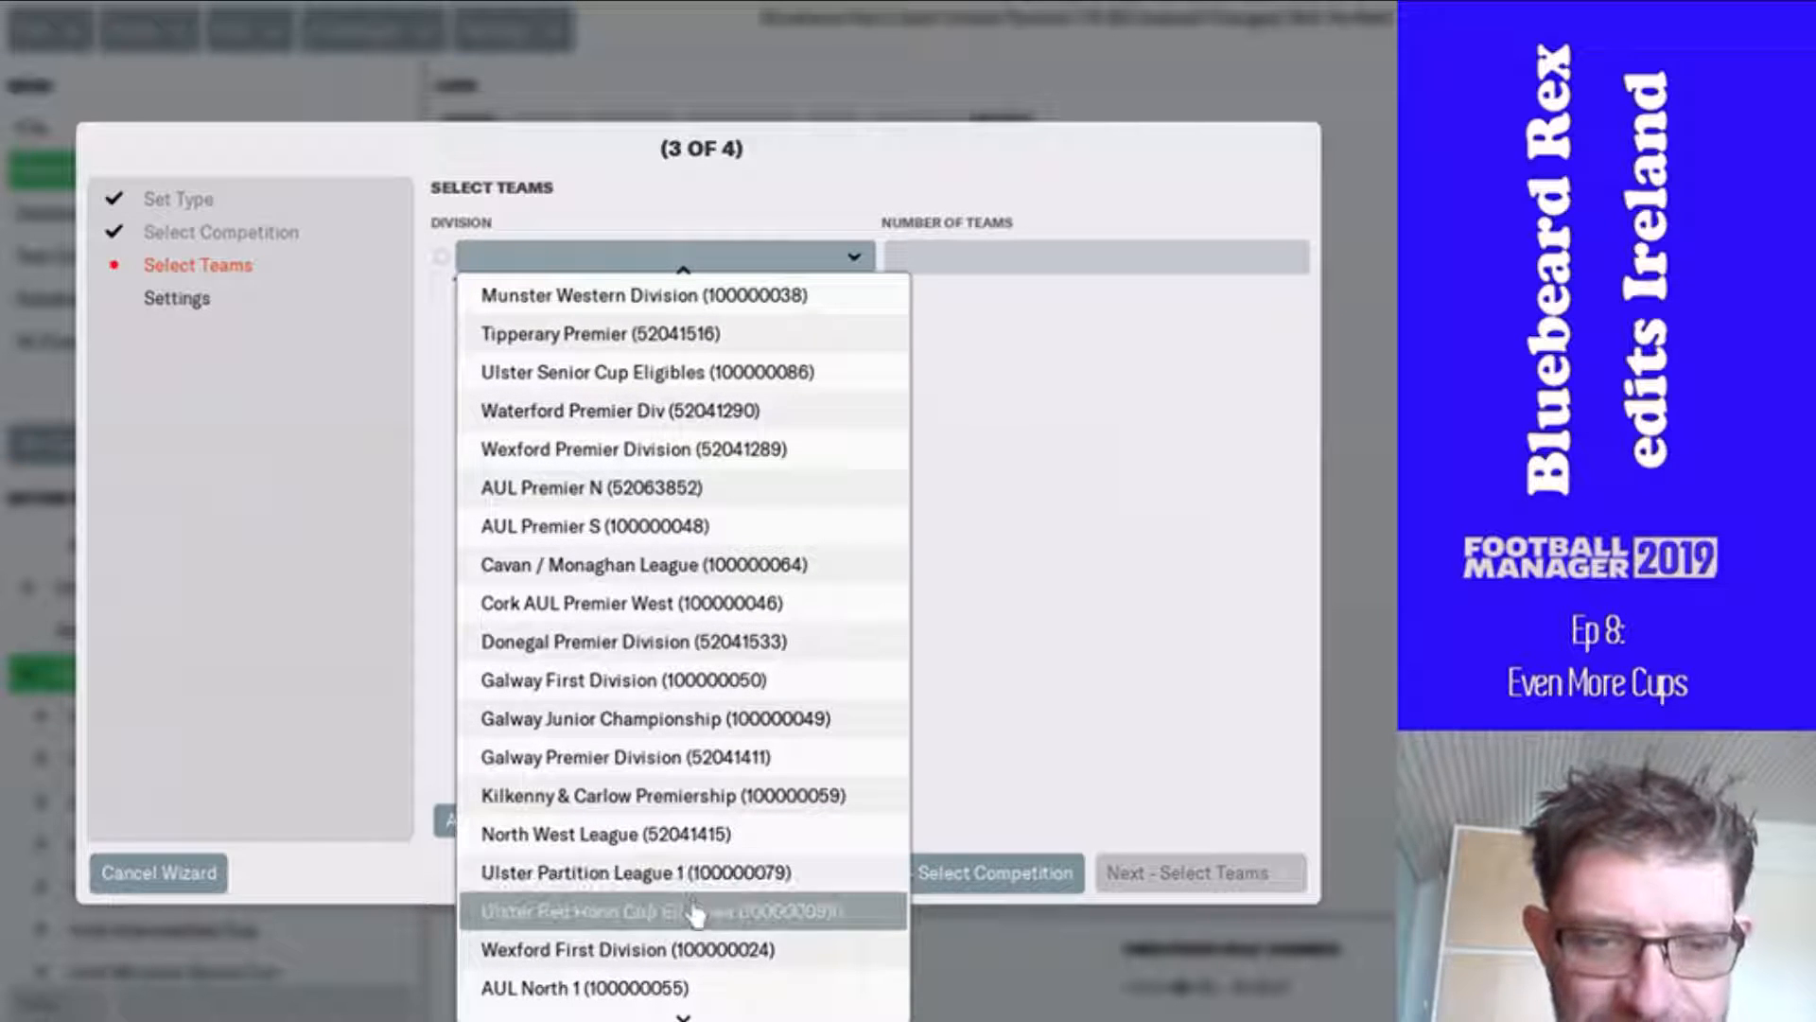
left_click(695, 911)
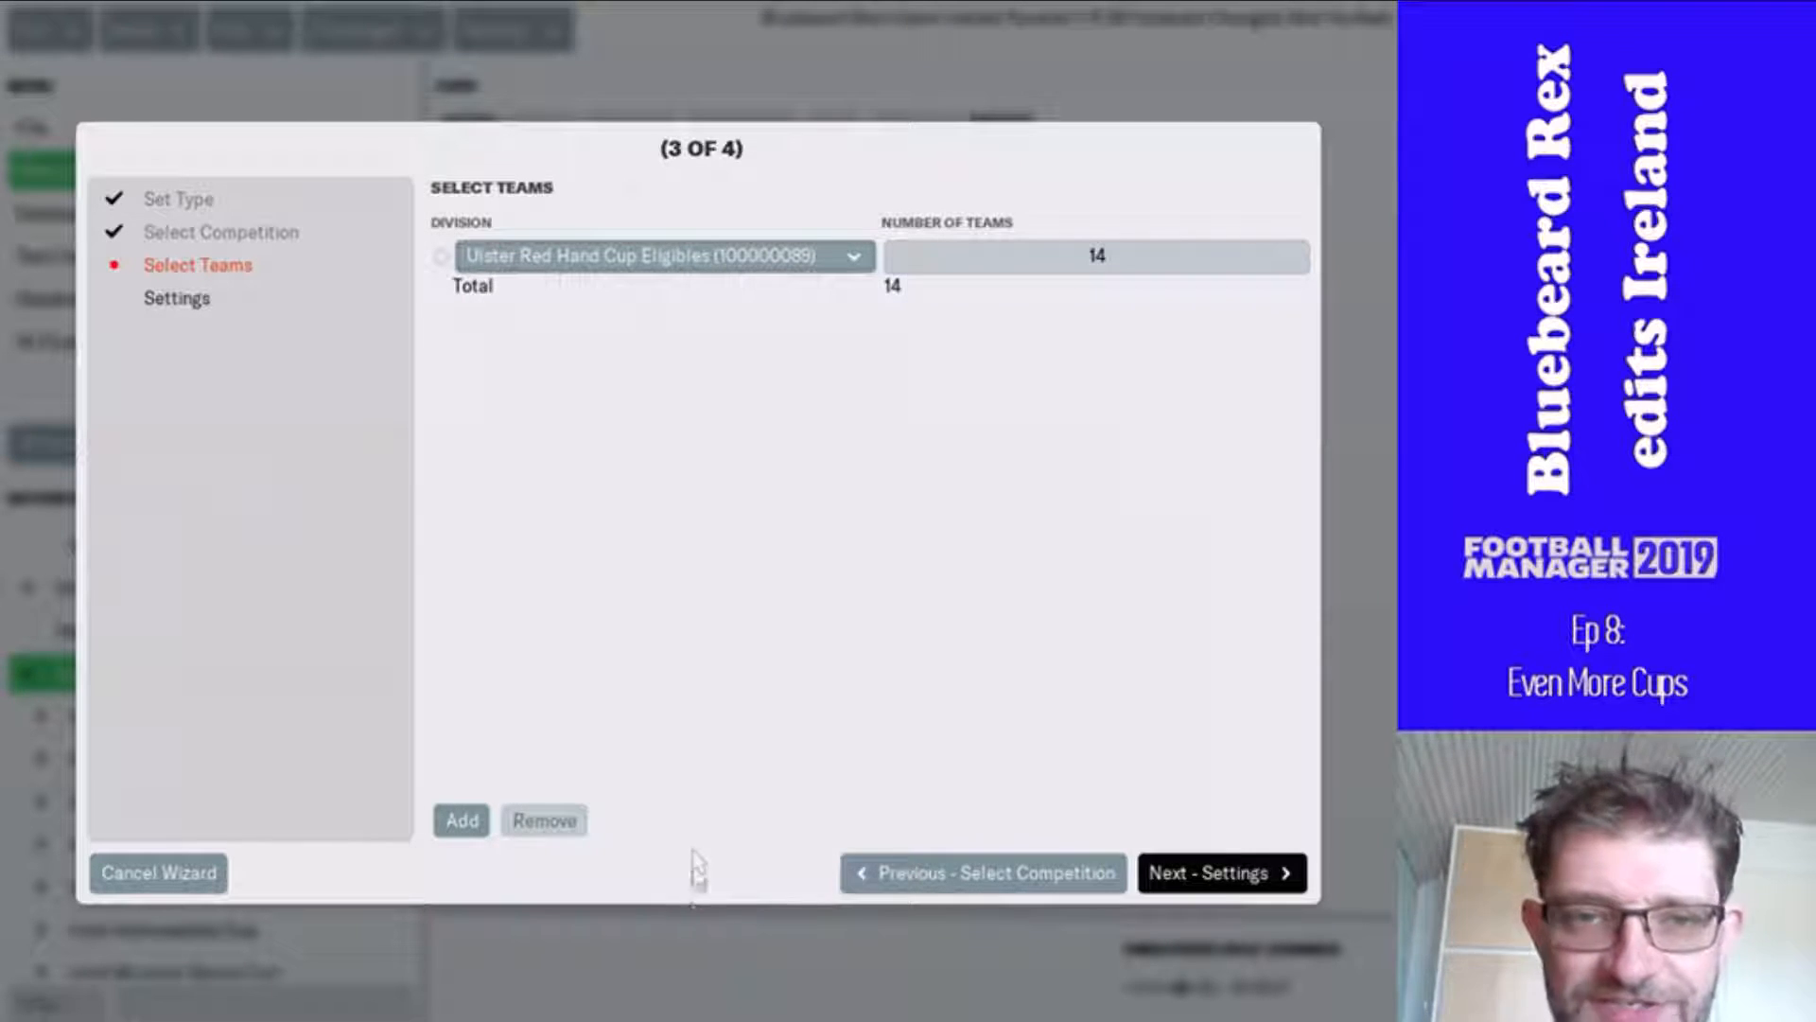
left_click(1173, 874)
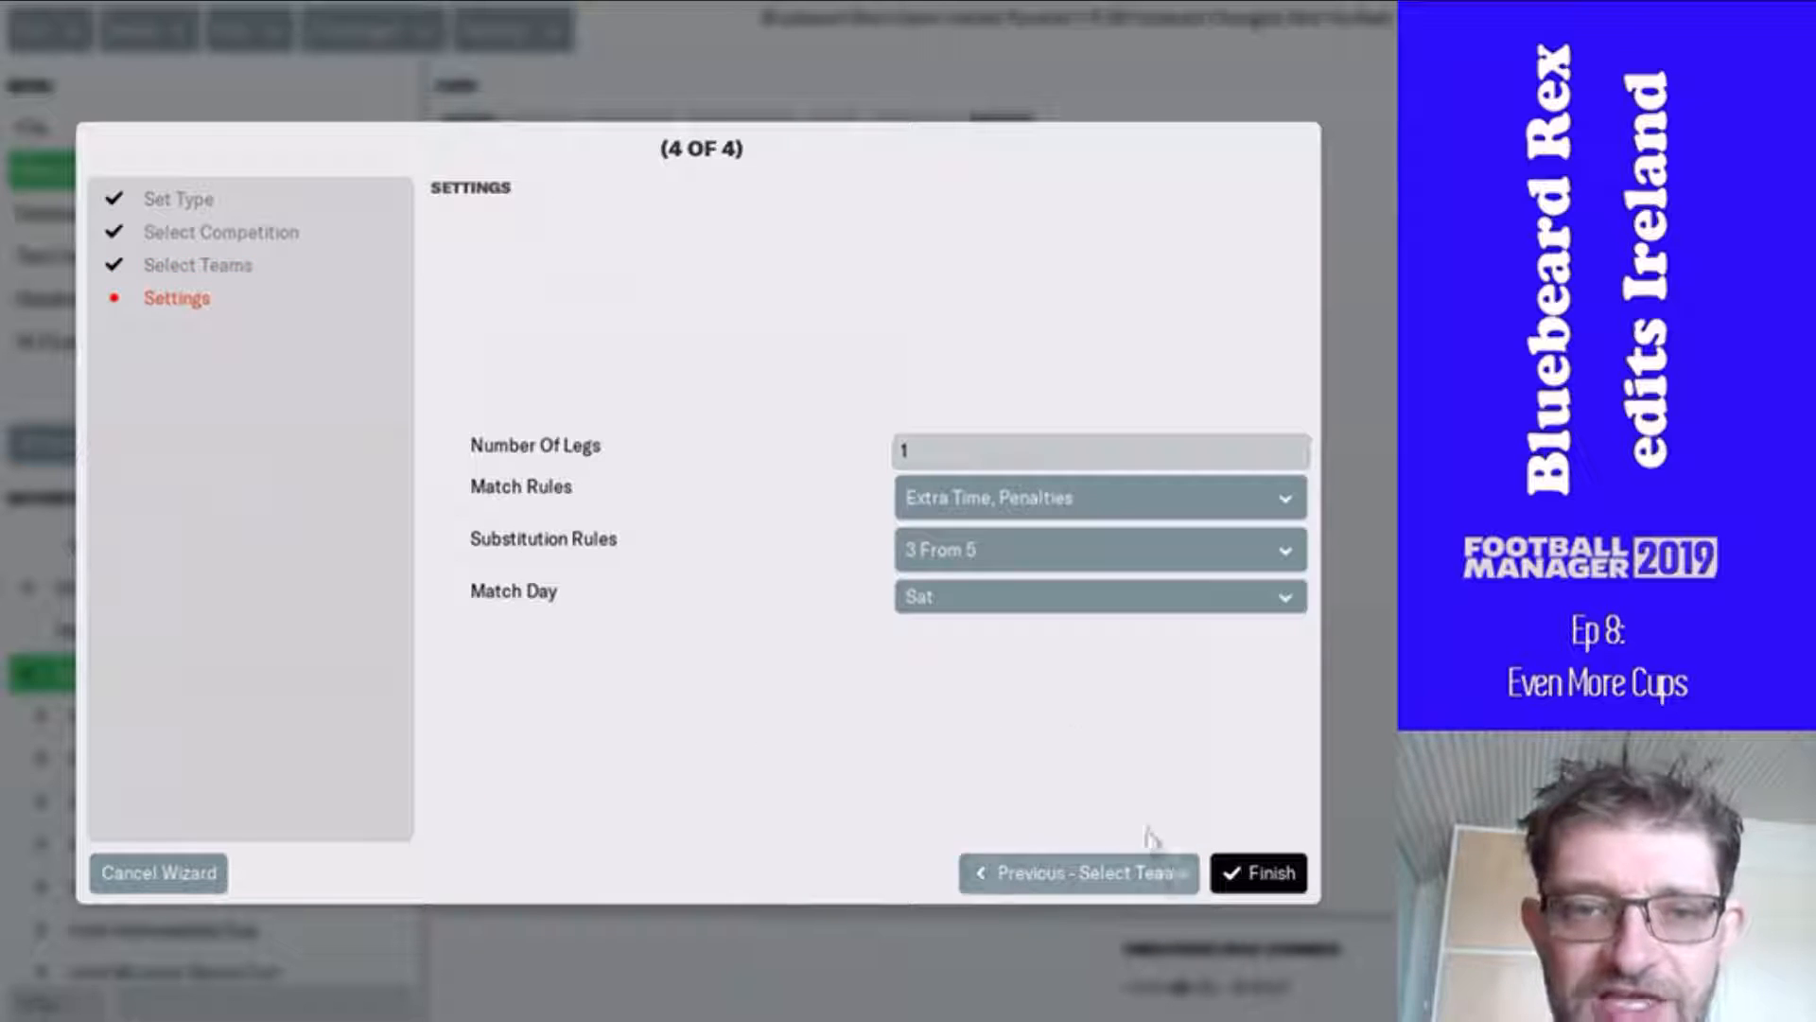
- Set the cup's substitution rules to 3 From 9 + 1 Extra Time Sub and match day to Tue, completing the cup's creation
left_click(990, 553)
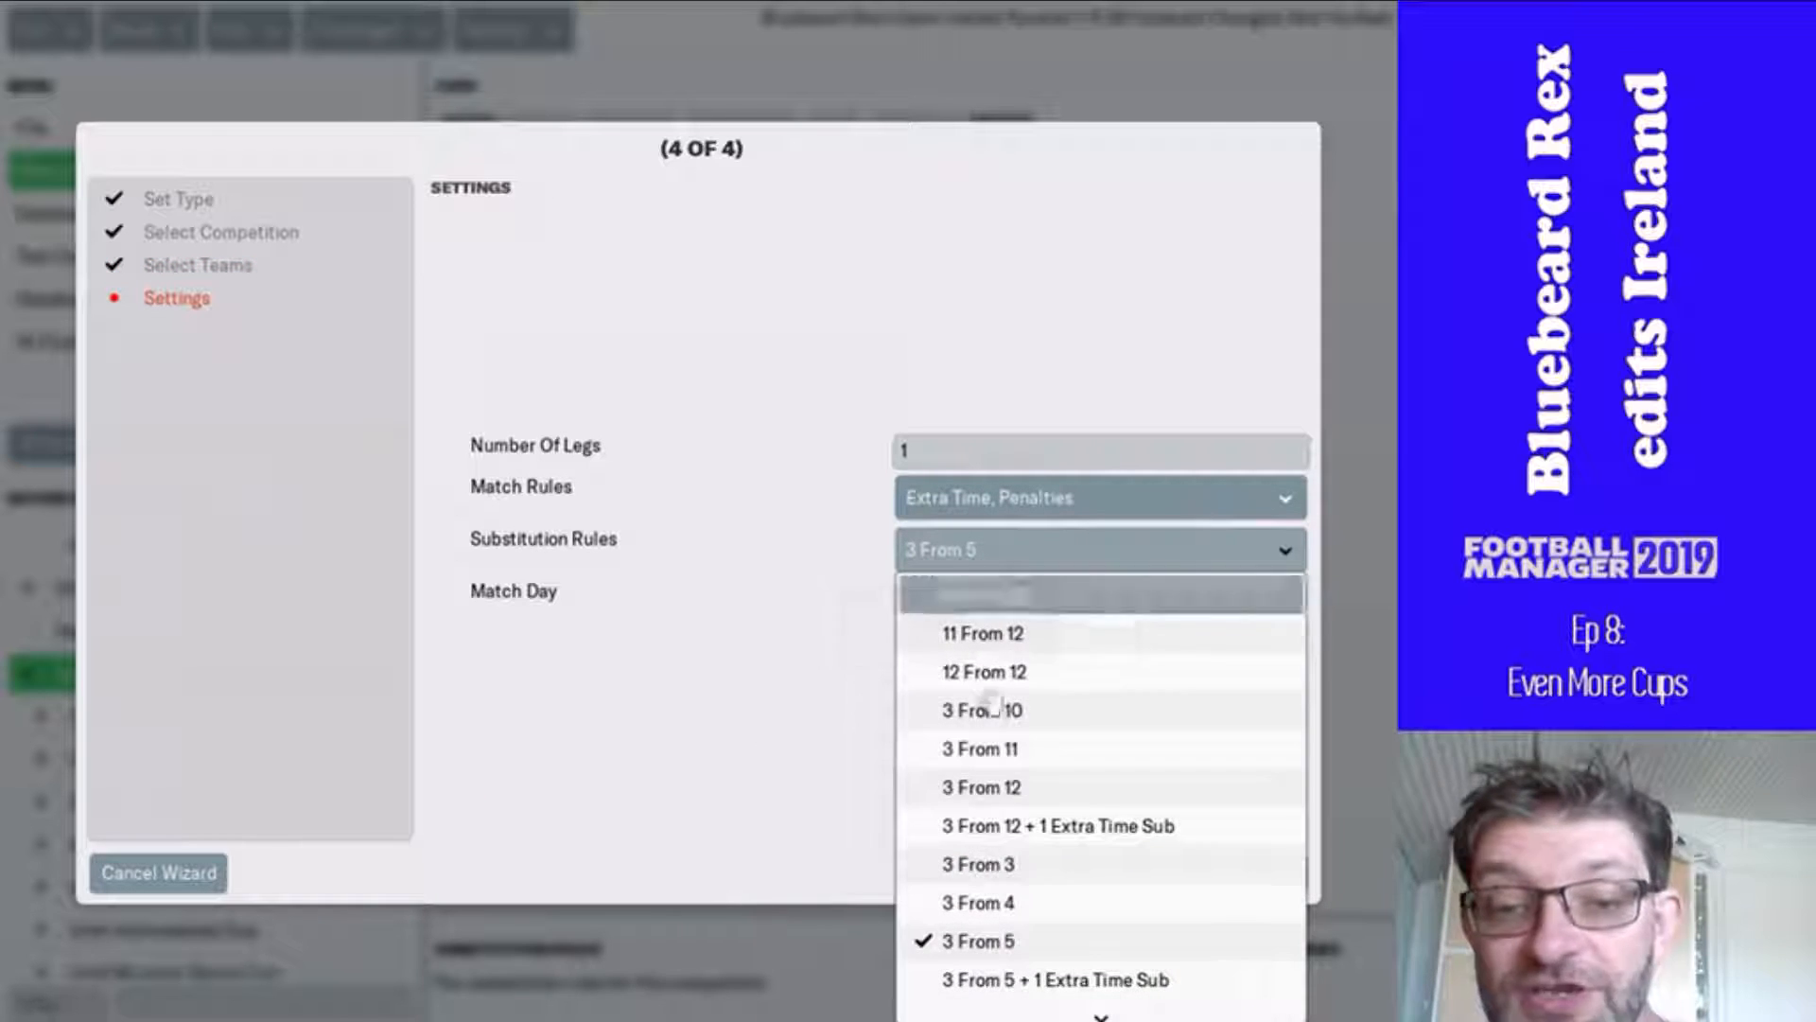
scroll(1001, 941, "down", 2)
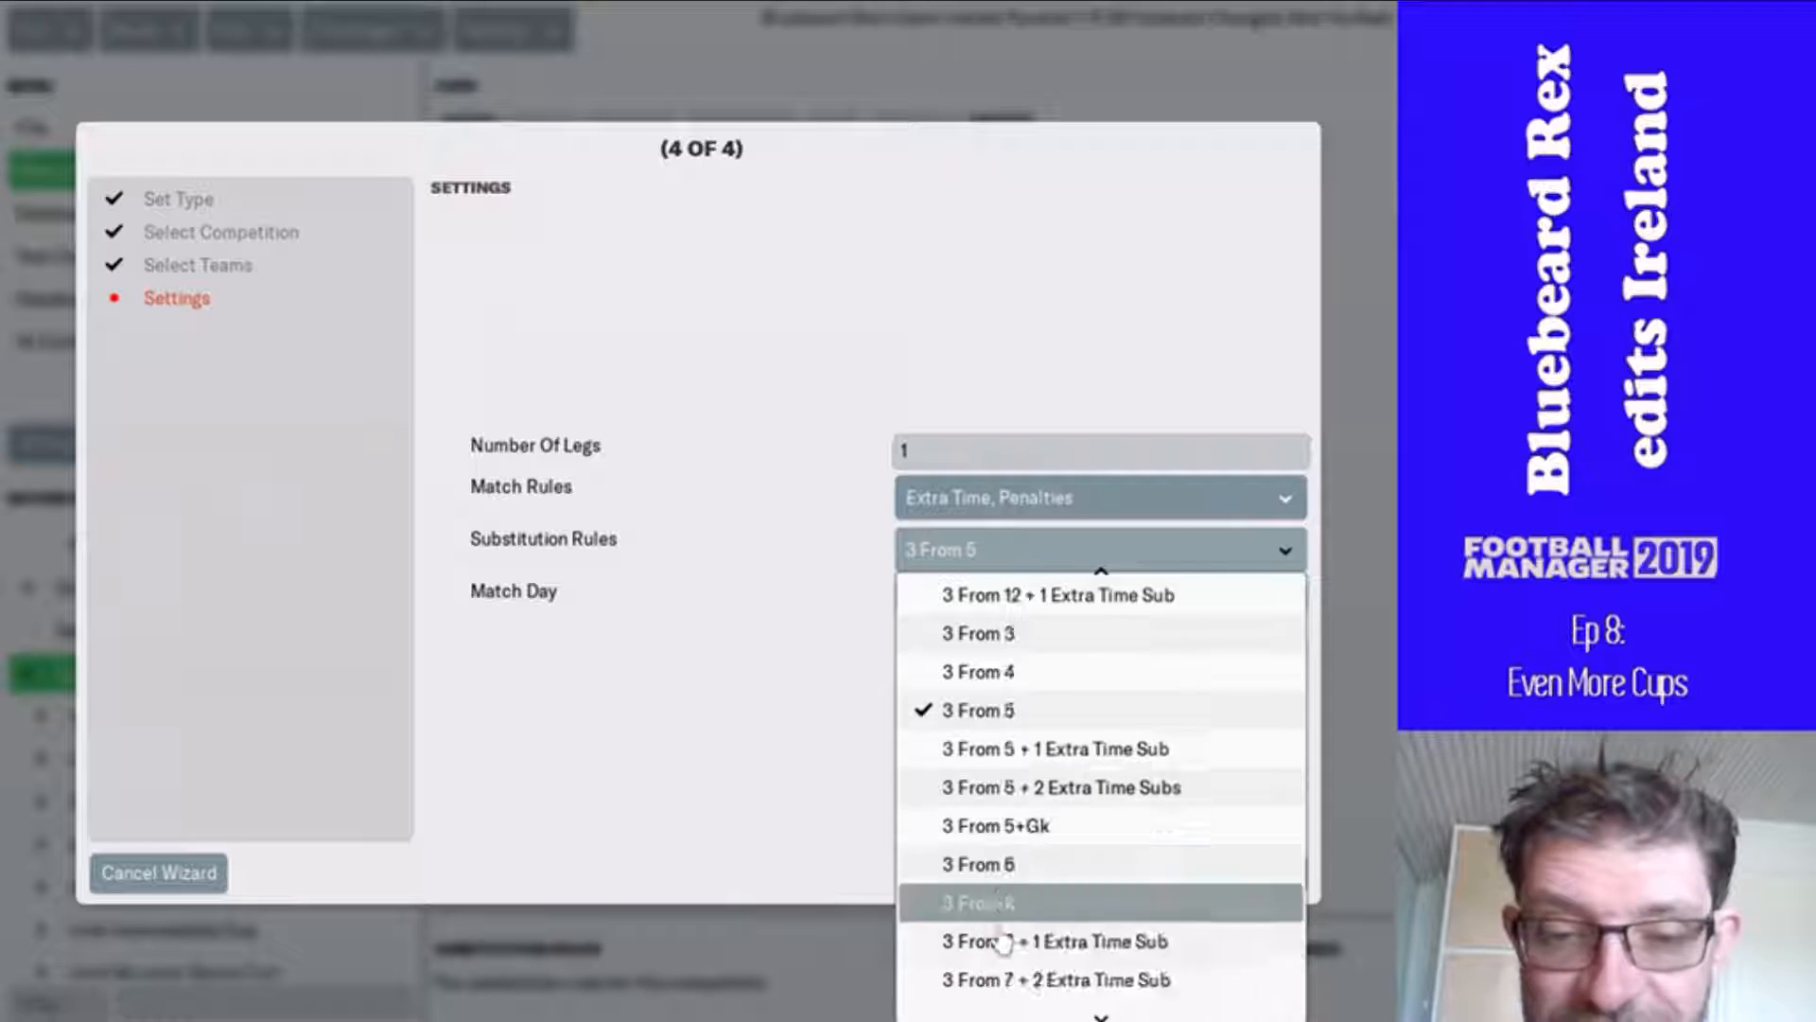
scroll(1001, 941, "down", 2)
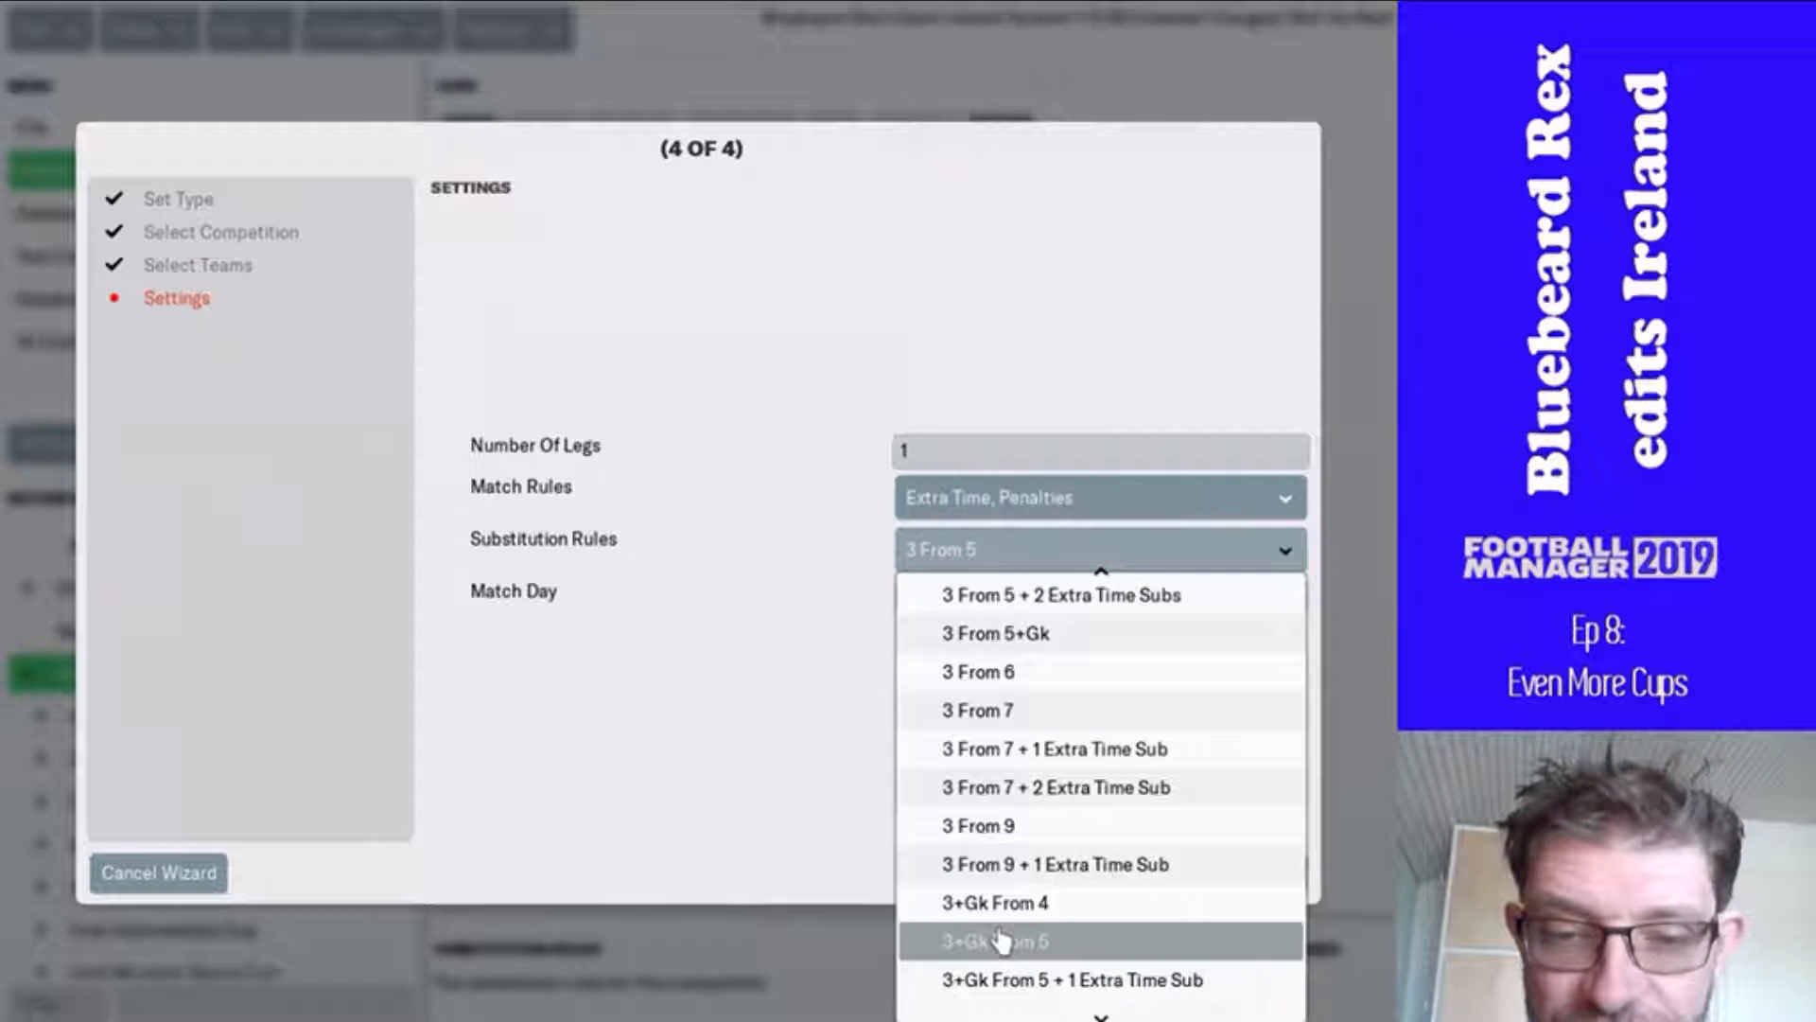
left_click(1003, 866)
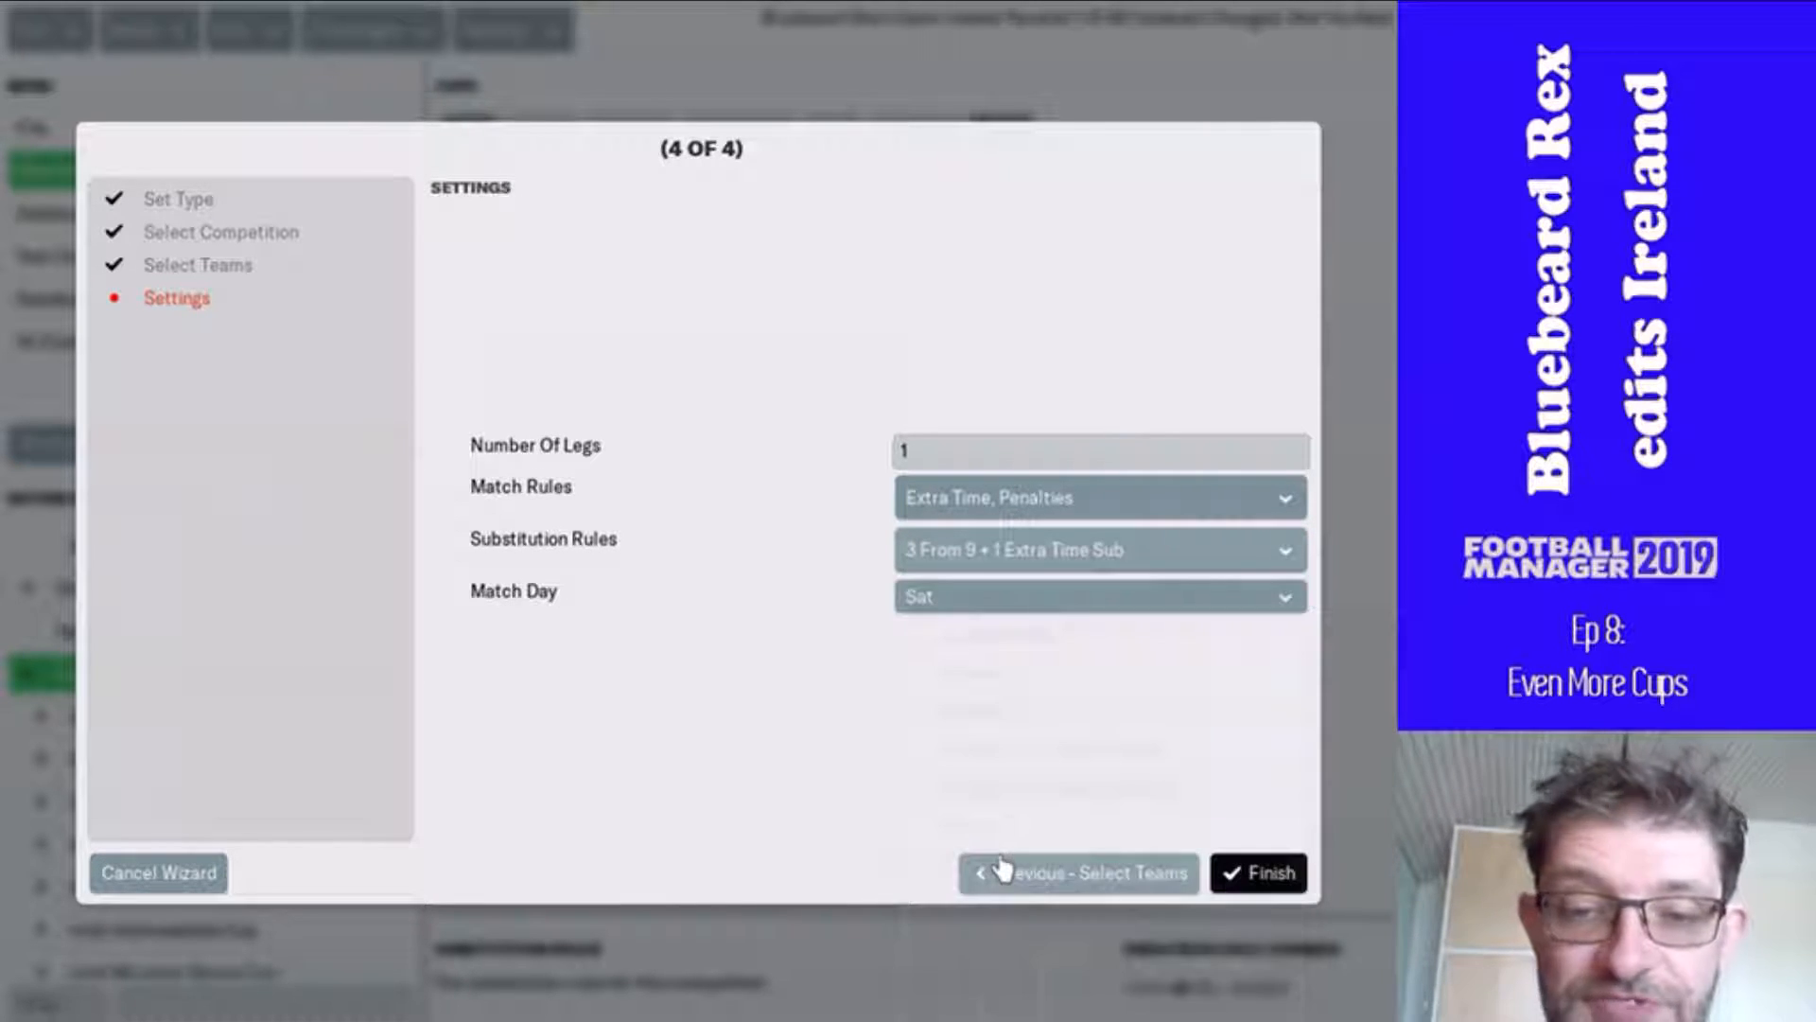
left_click(1152, 606)
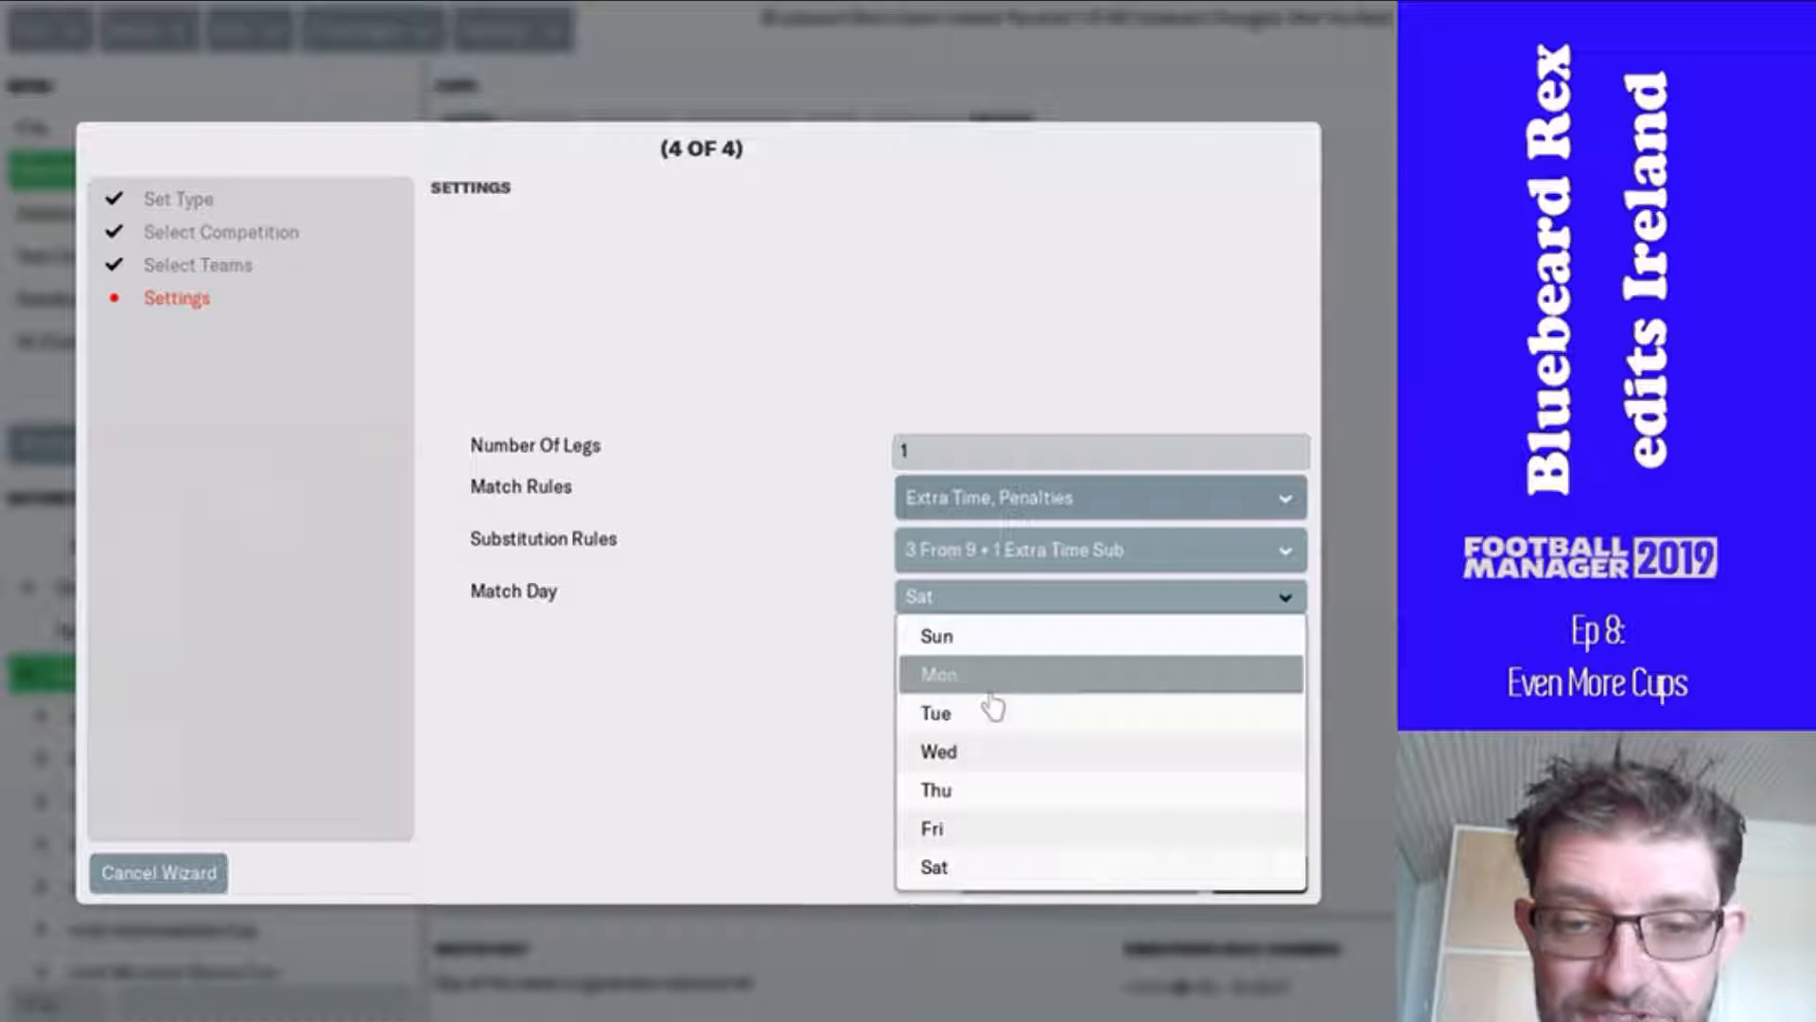
left_click(940, 726)
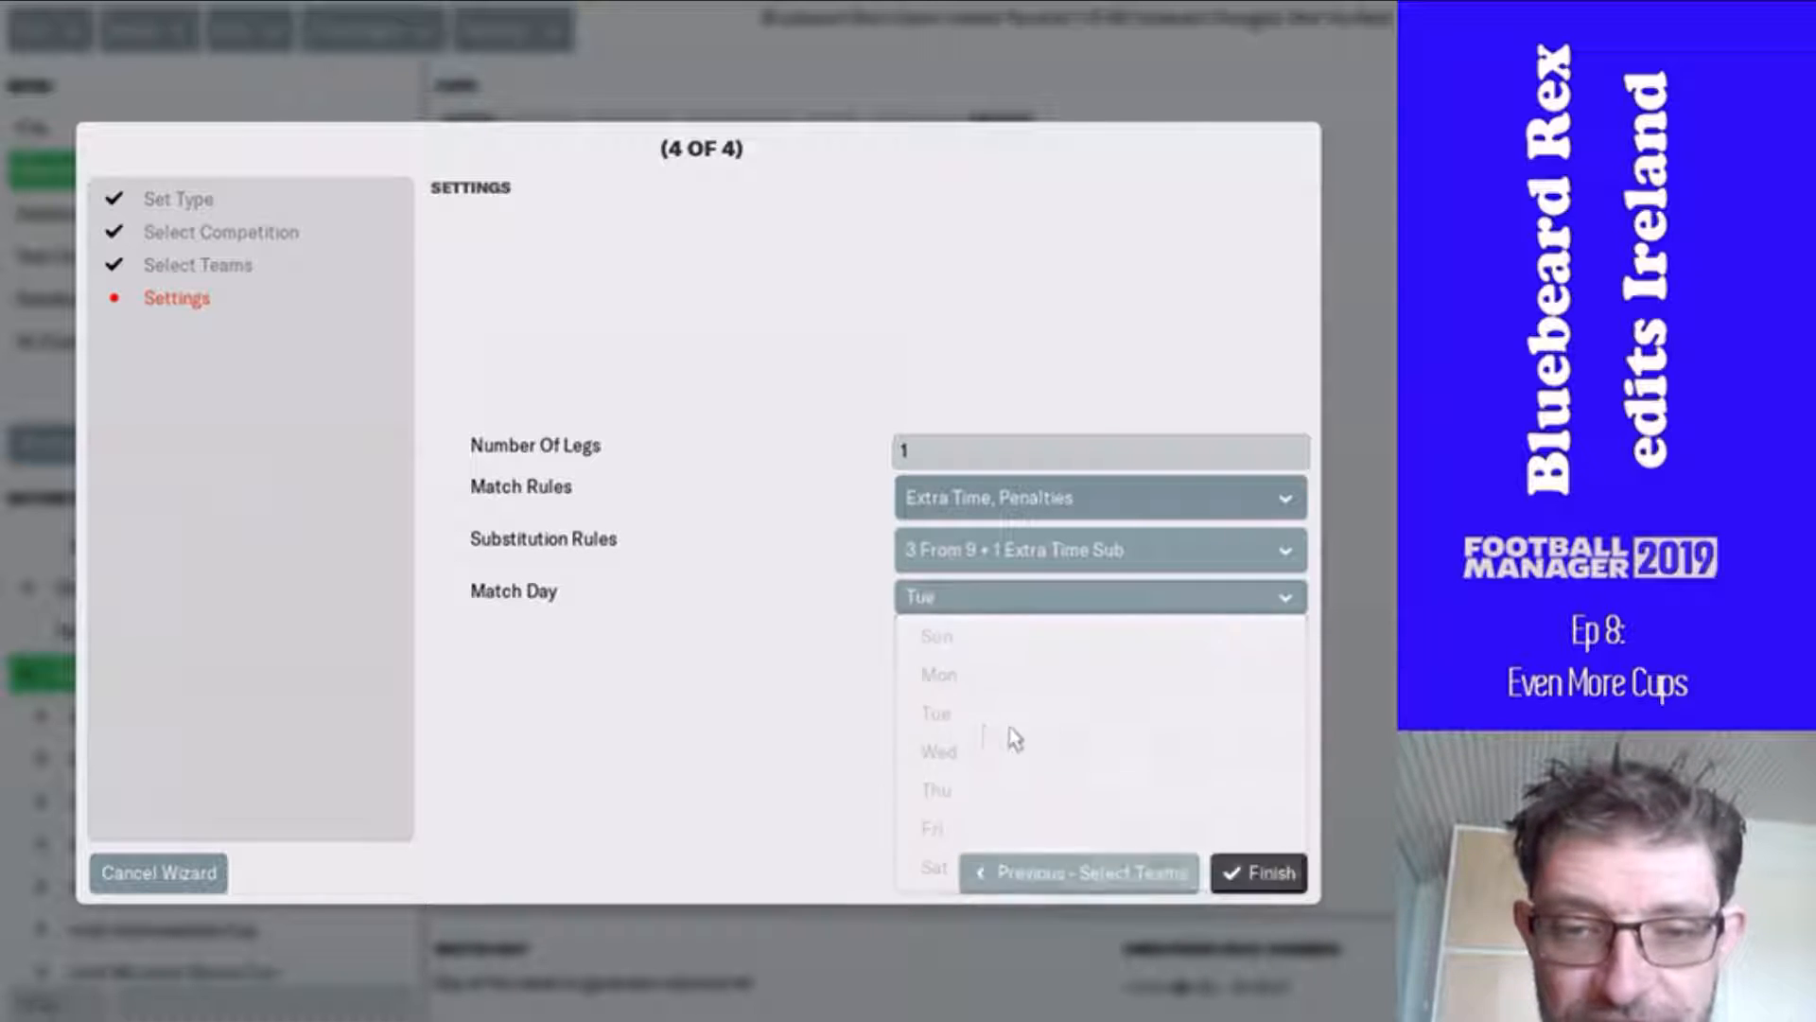
left_click(1250, 872)
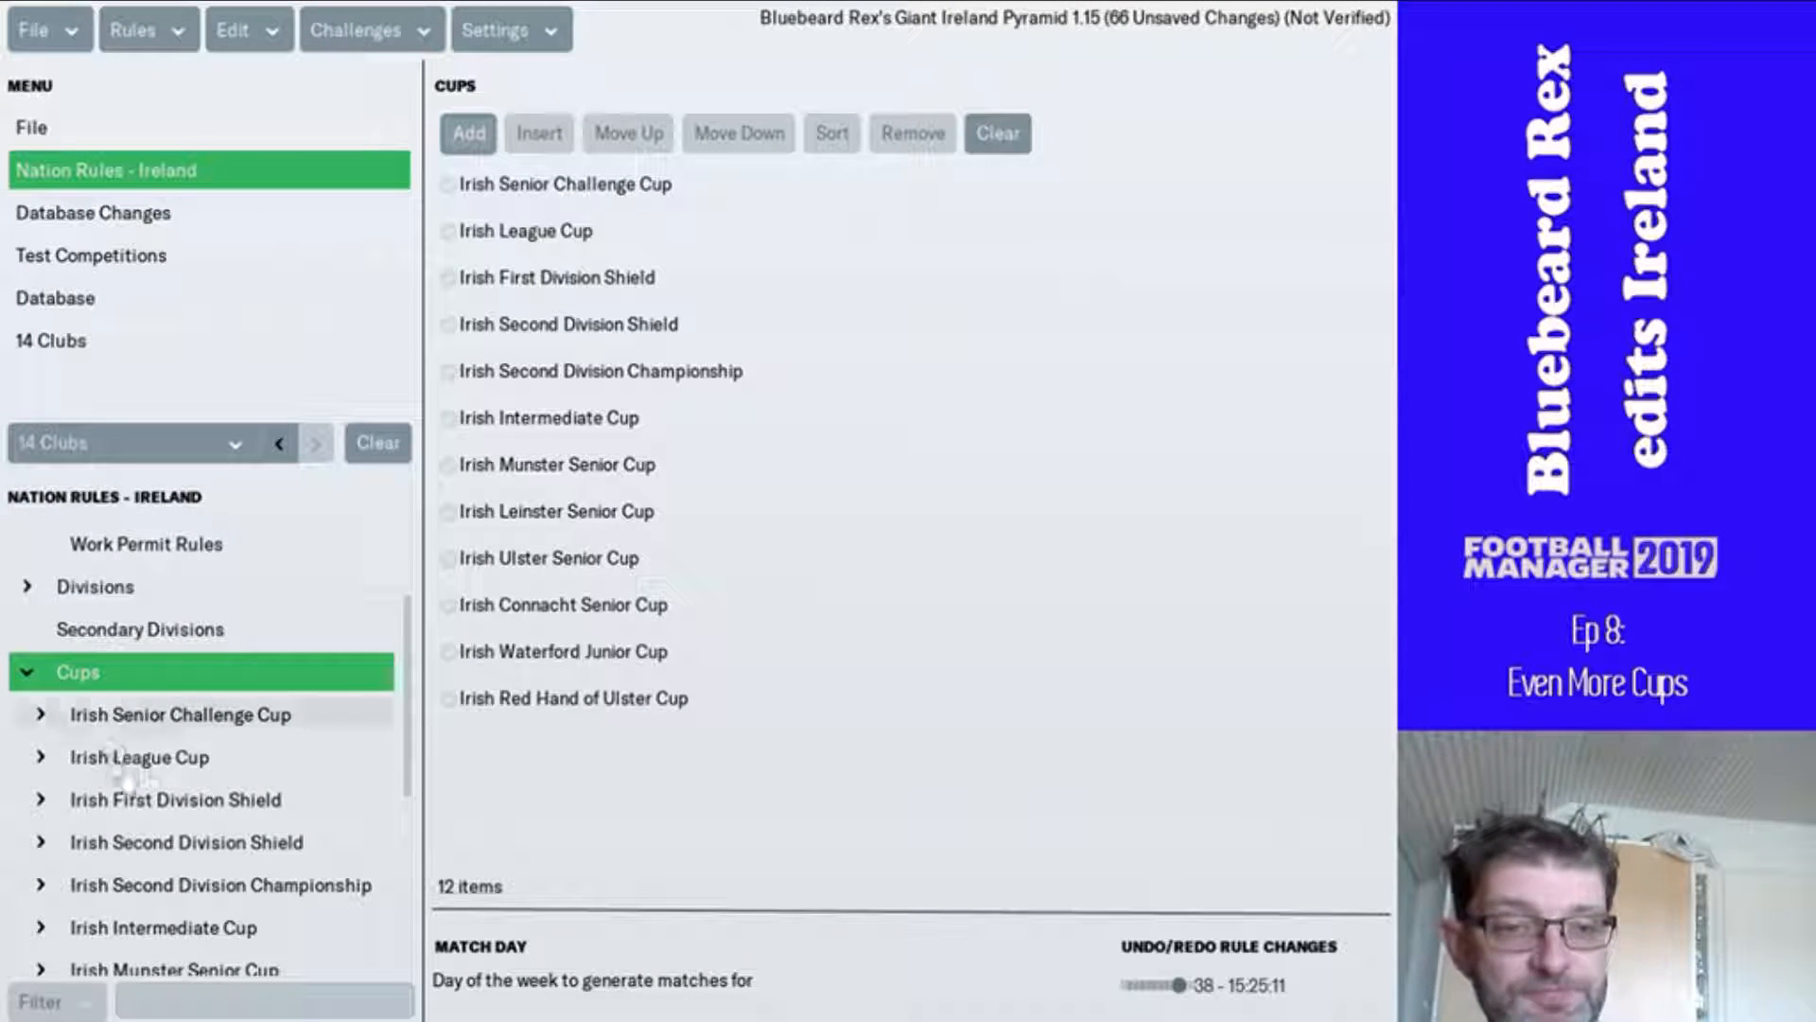
- Move the Irish Red Hand of Ulster Cup one place up in the cup order, above the Irish Waterford Junior Cup
scroll(151, 783, "down", 3)
scroll(152, 784, "down", 2)
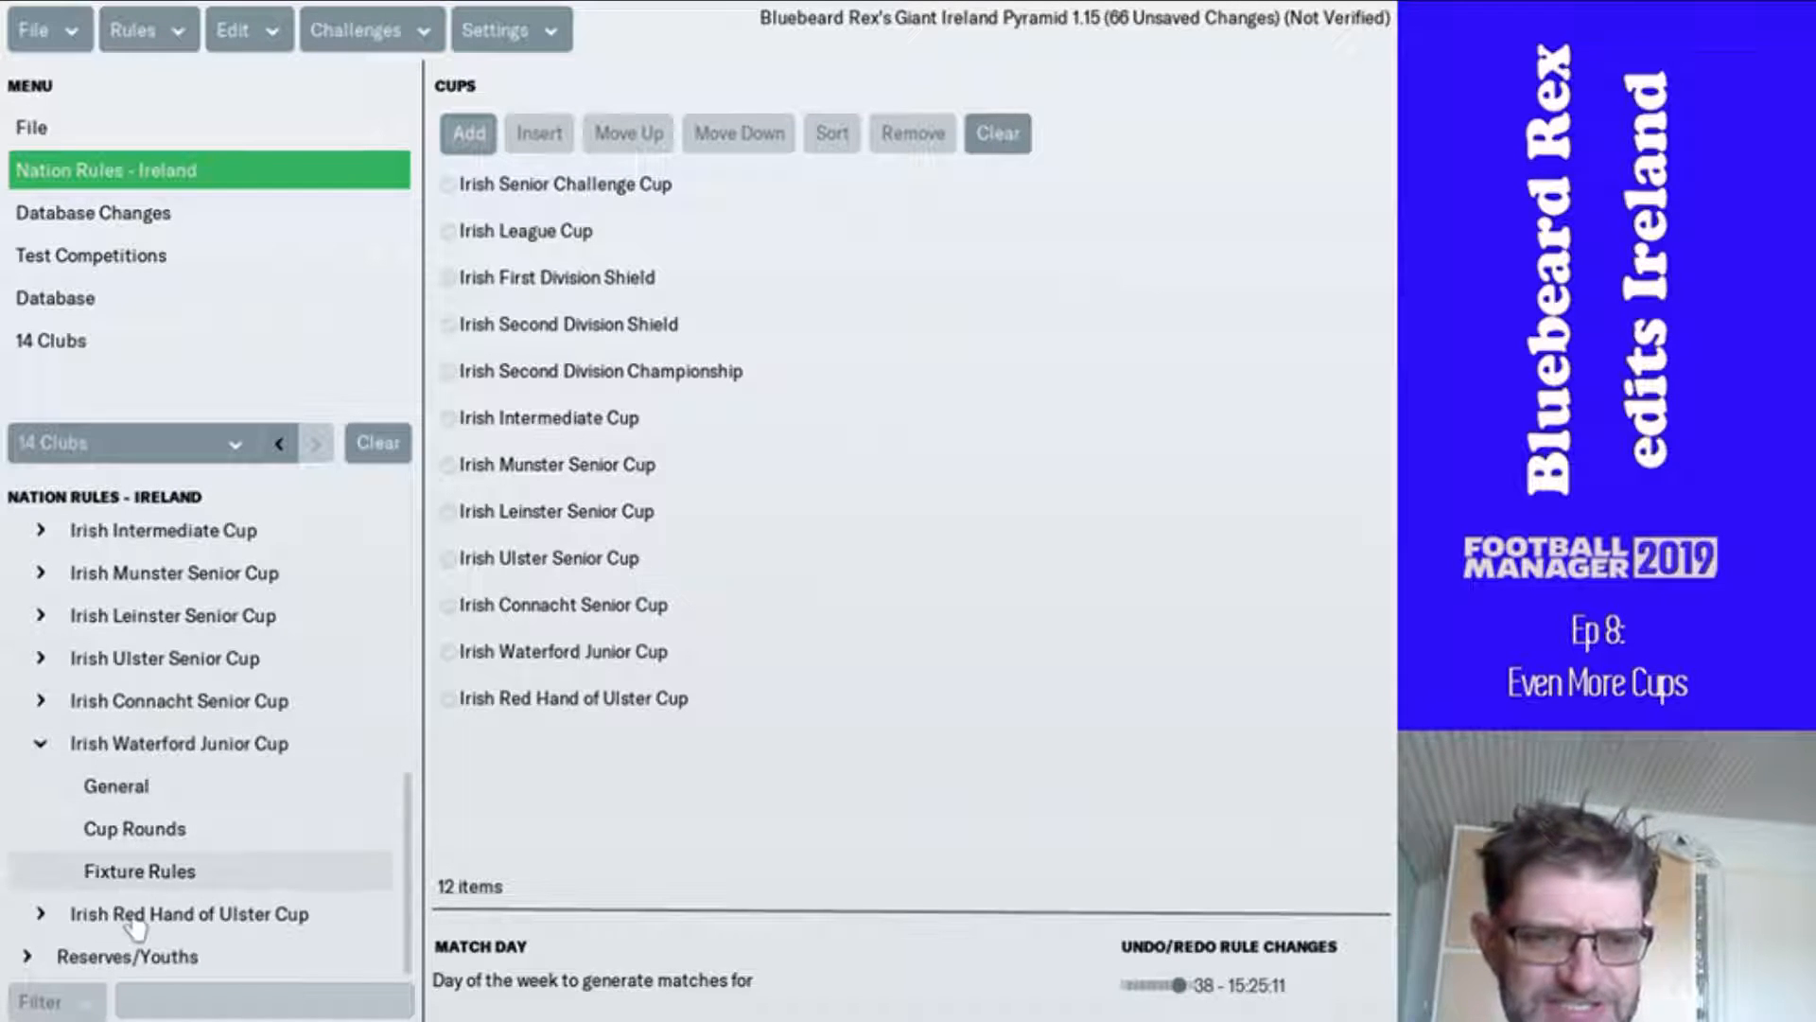
left_click(726, 707)
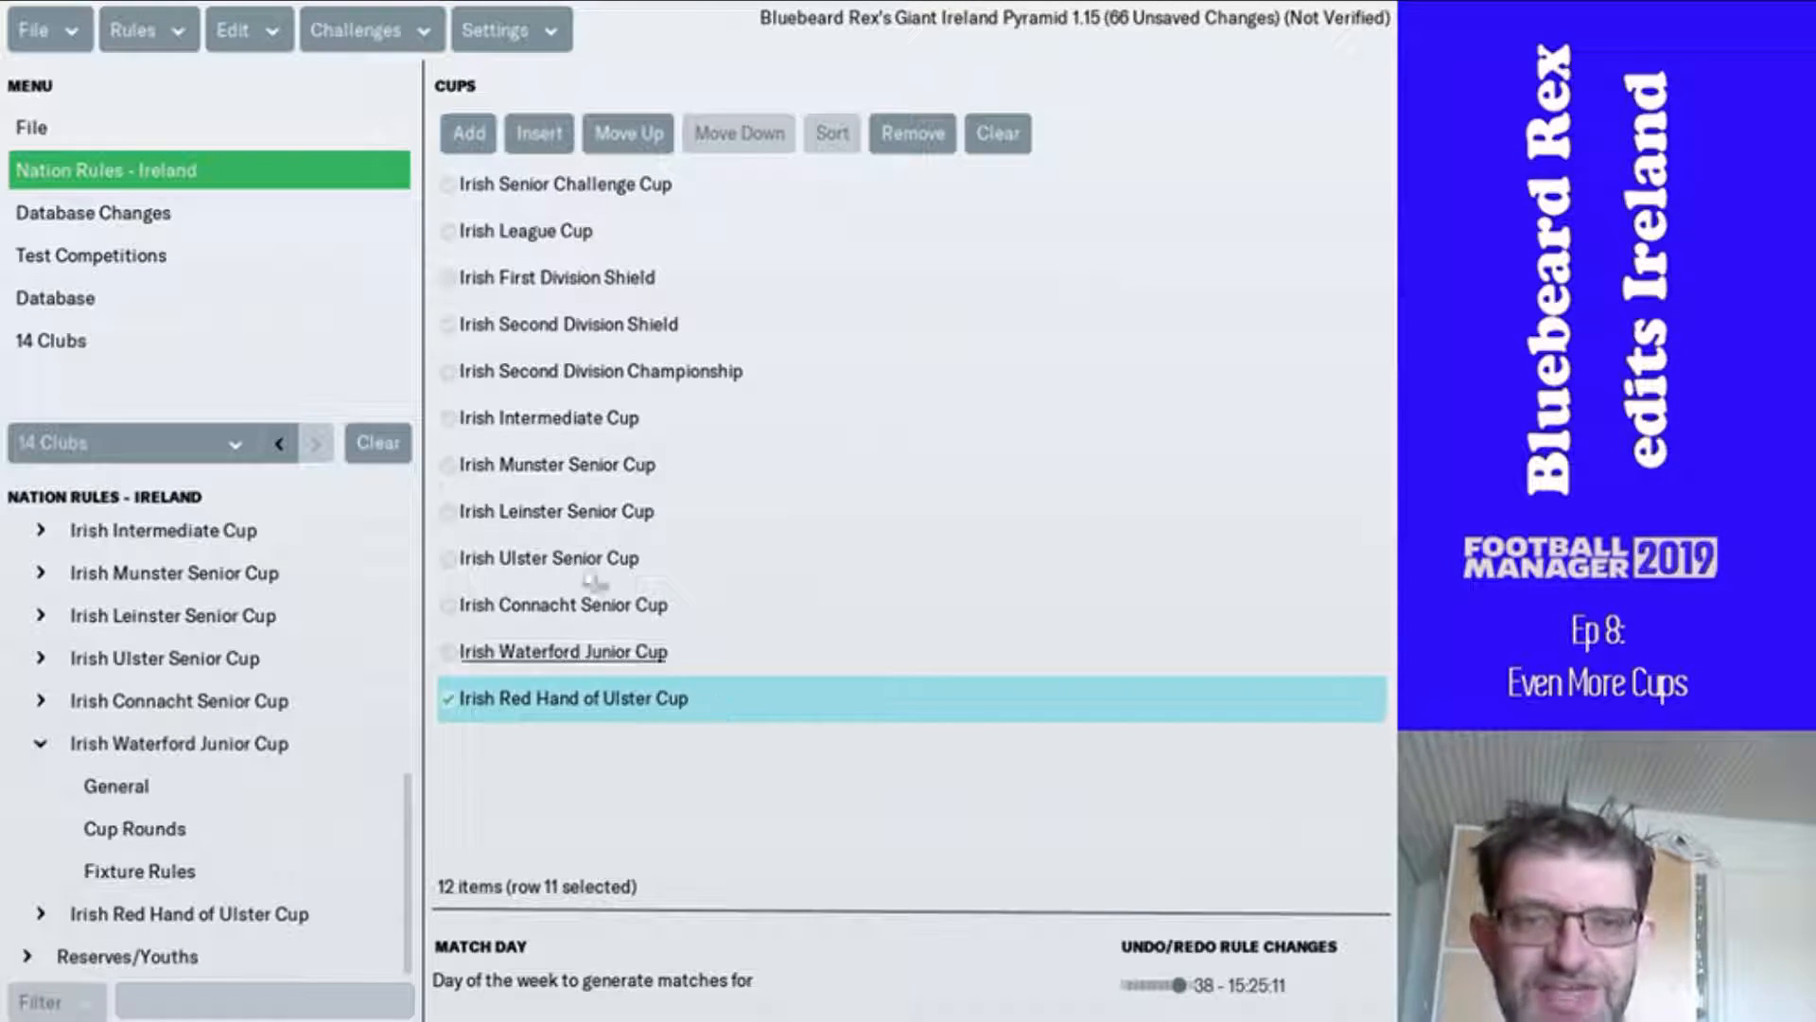
left_click(632, 132)
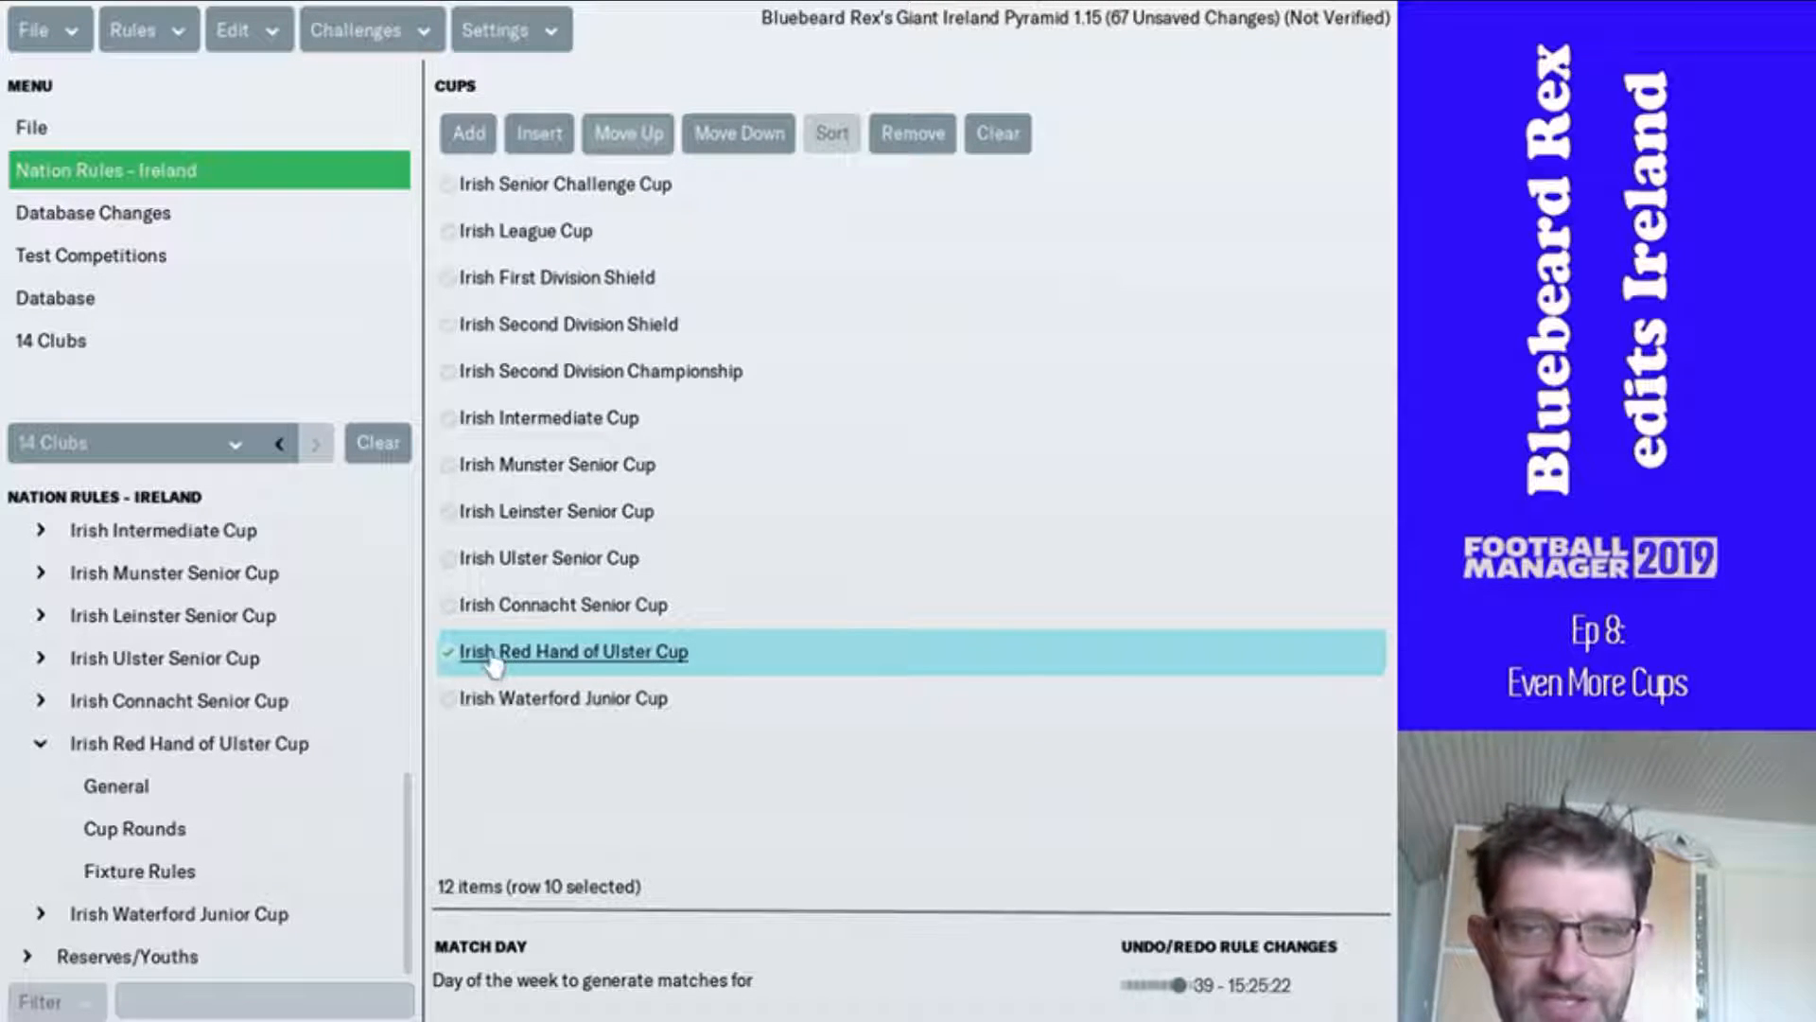
- Check how the Irish Red Hand of Ulster Cup gets its teams and set its seeding rules to Random Teams
left_click(152, 787)
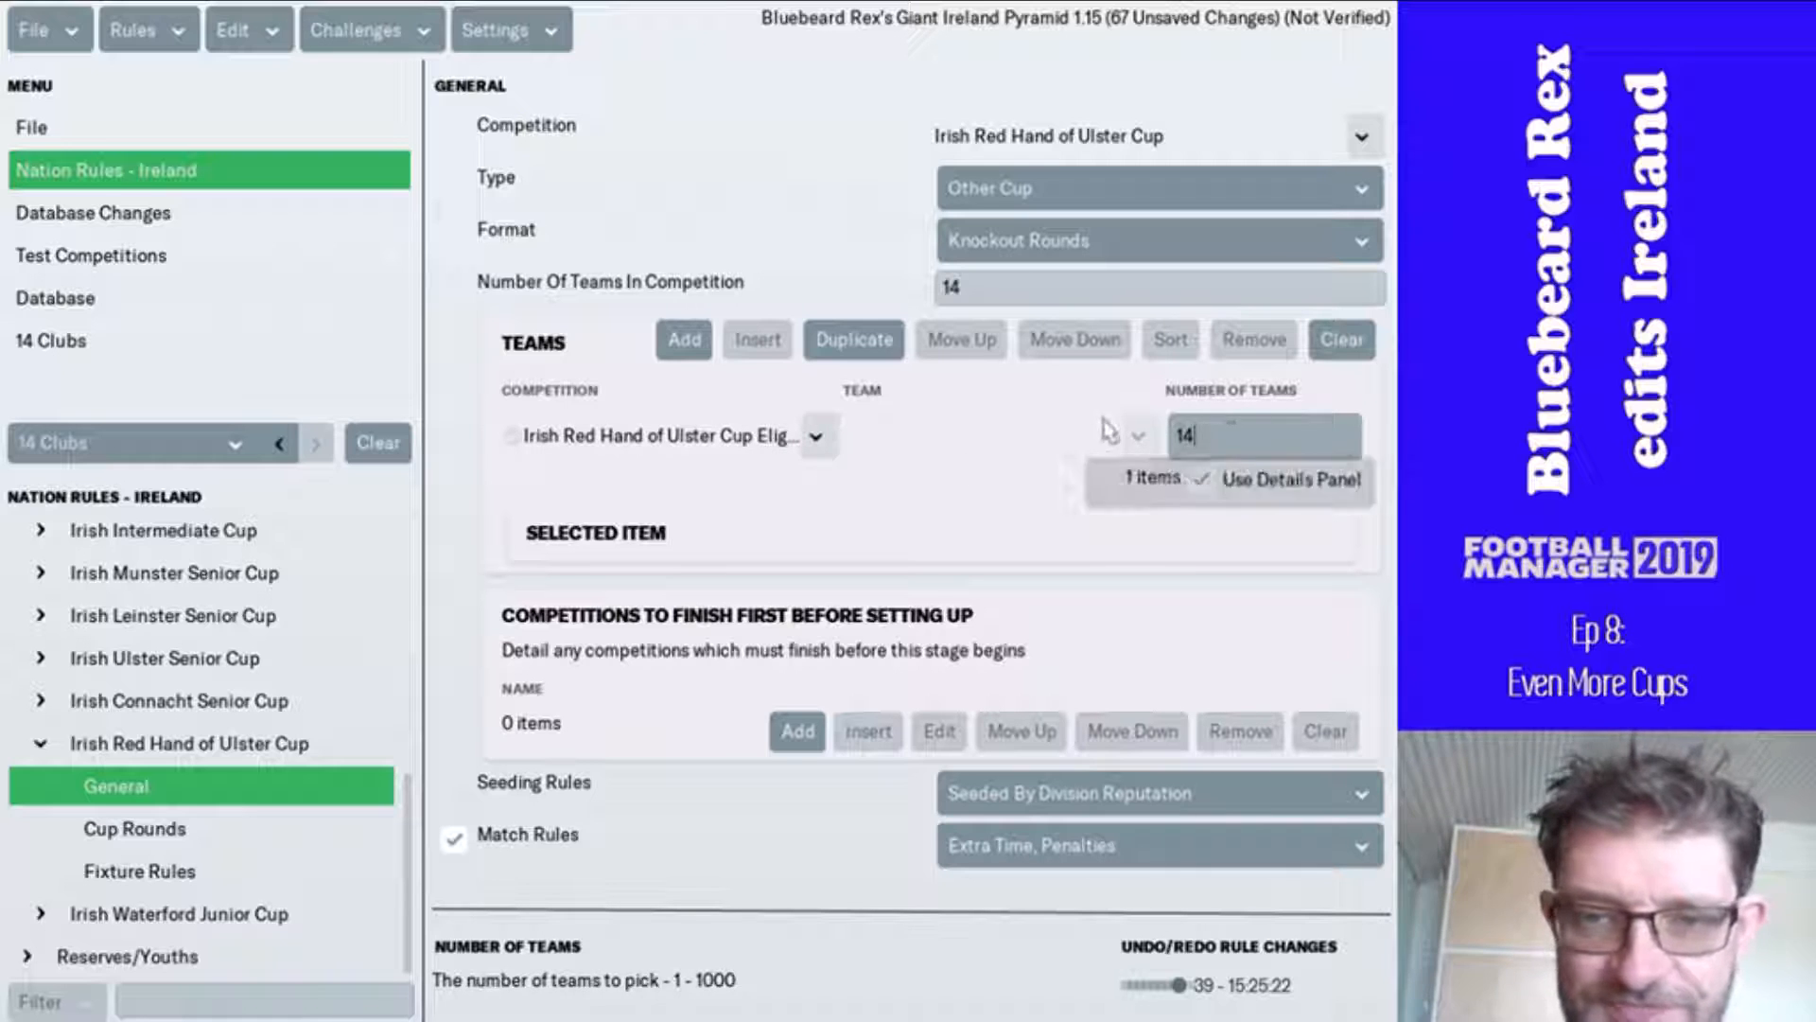
left_click(1133, 443)
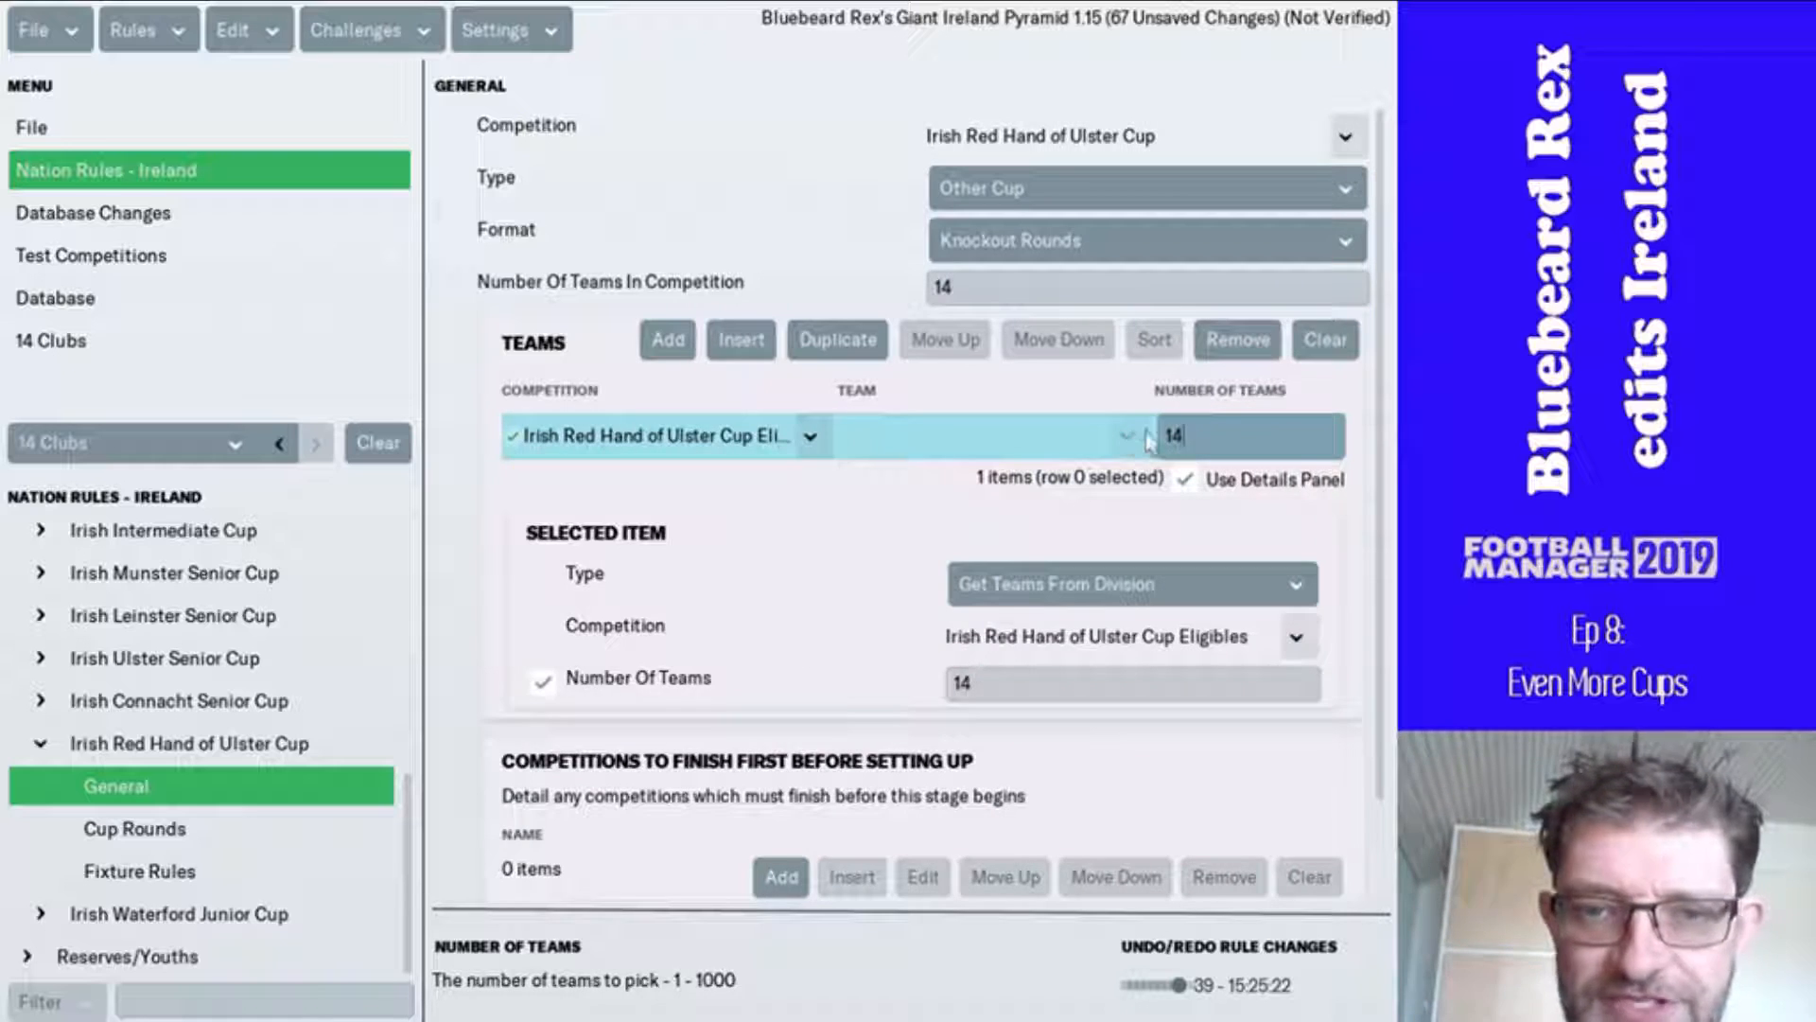
left_click(1128, 588)
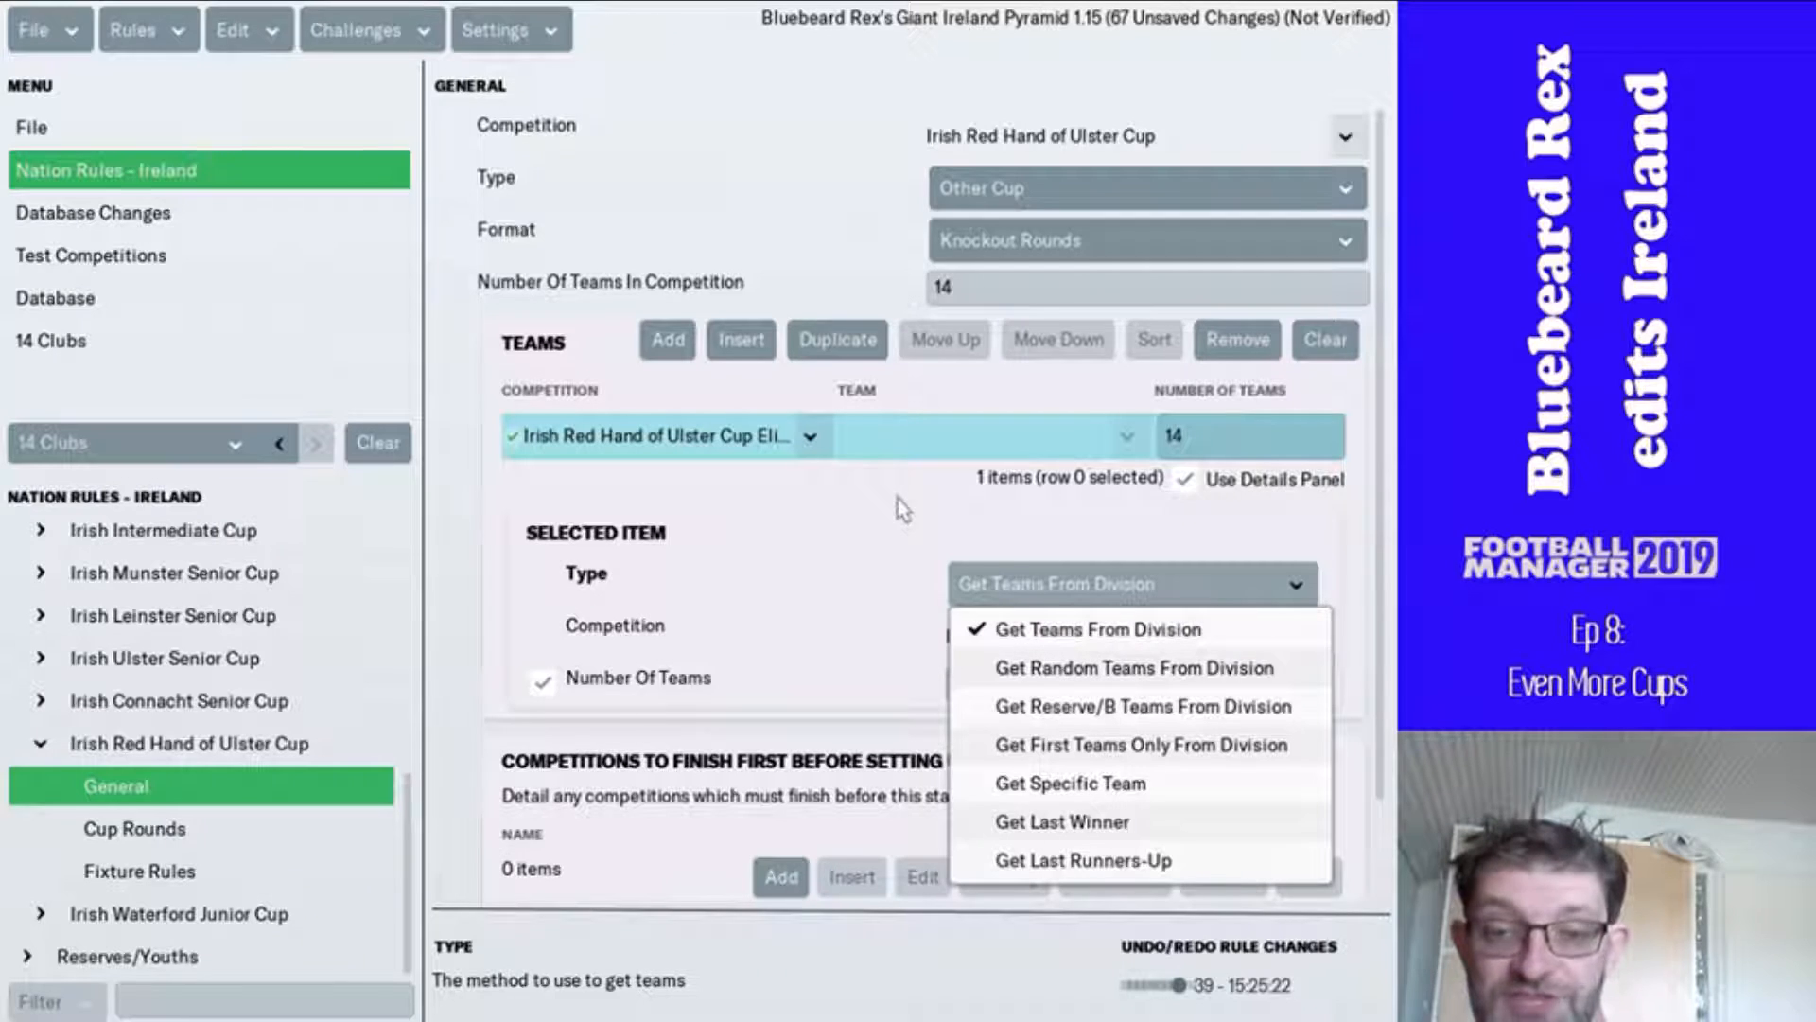
left_click(919, 553)
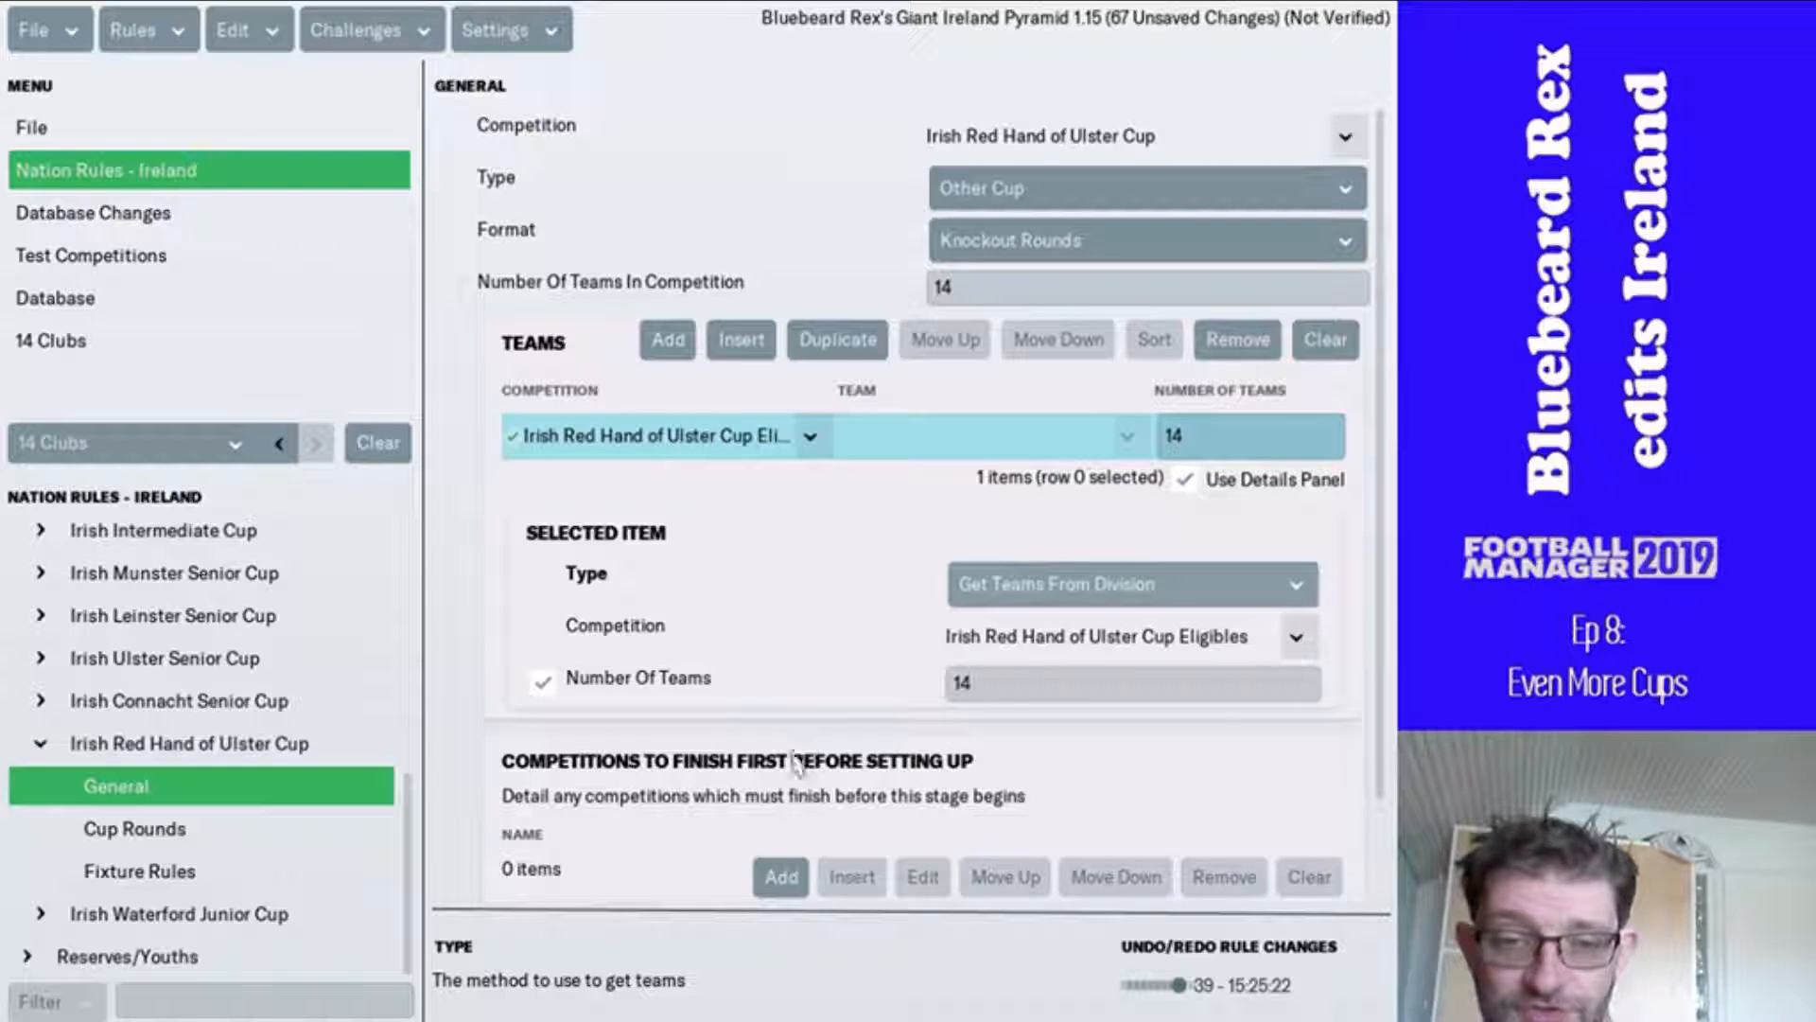
scroll(802, 768, "down", 1)
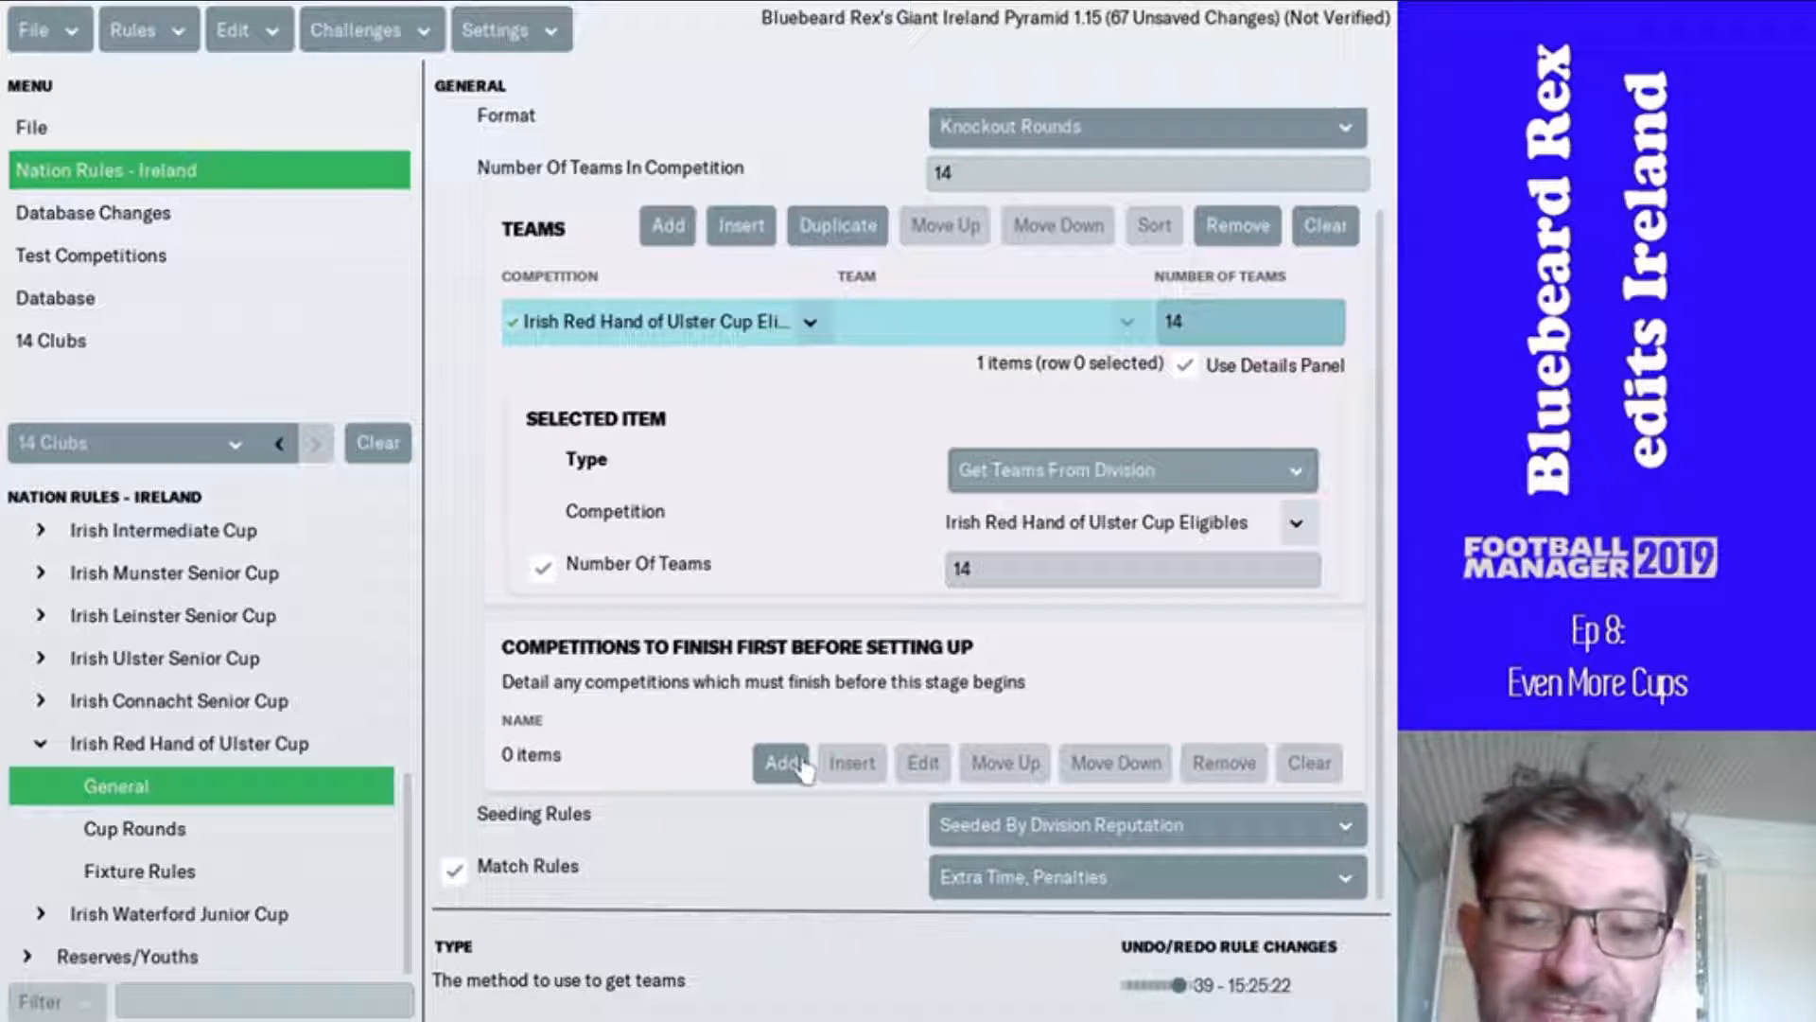
left_click(1058, 836)
left_click(1057, 836)
left_click(1057, 836)
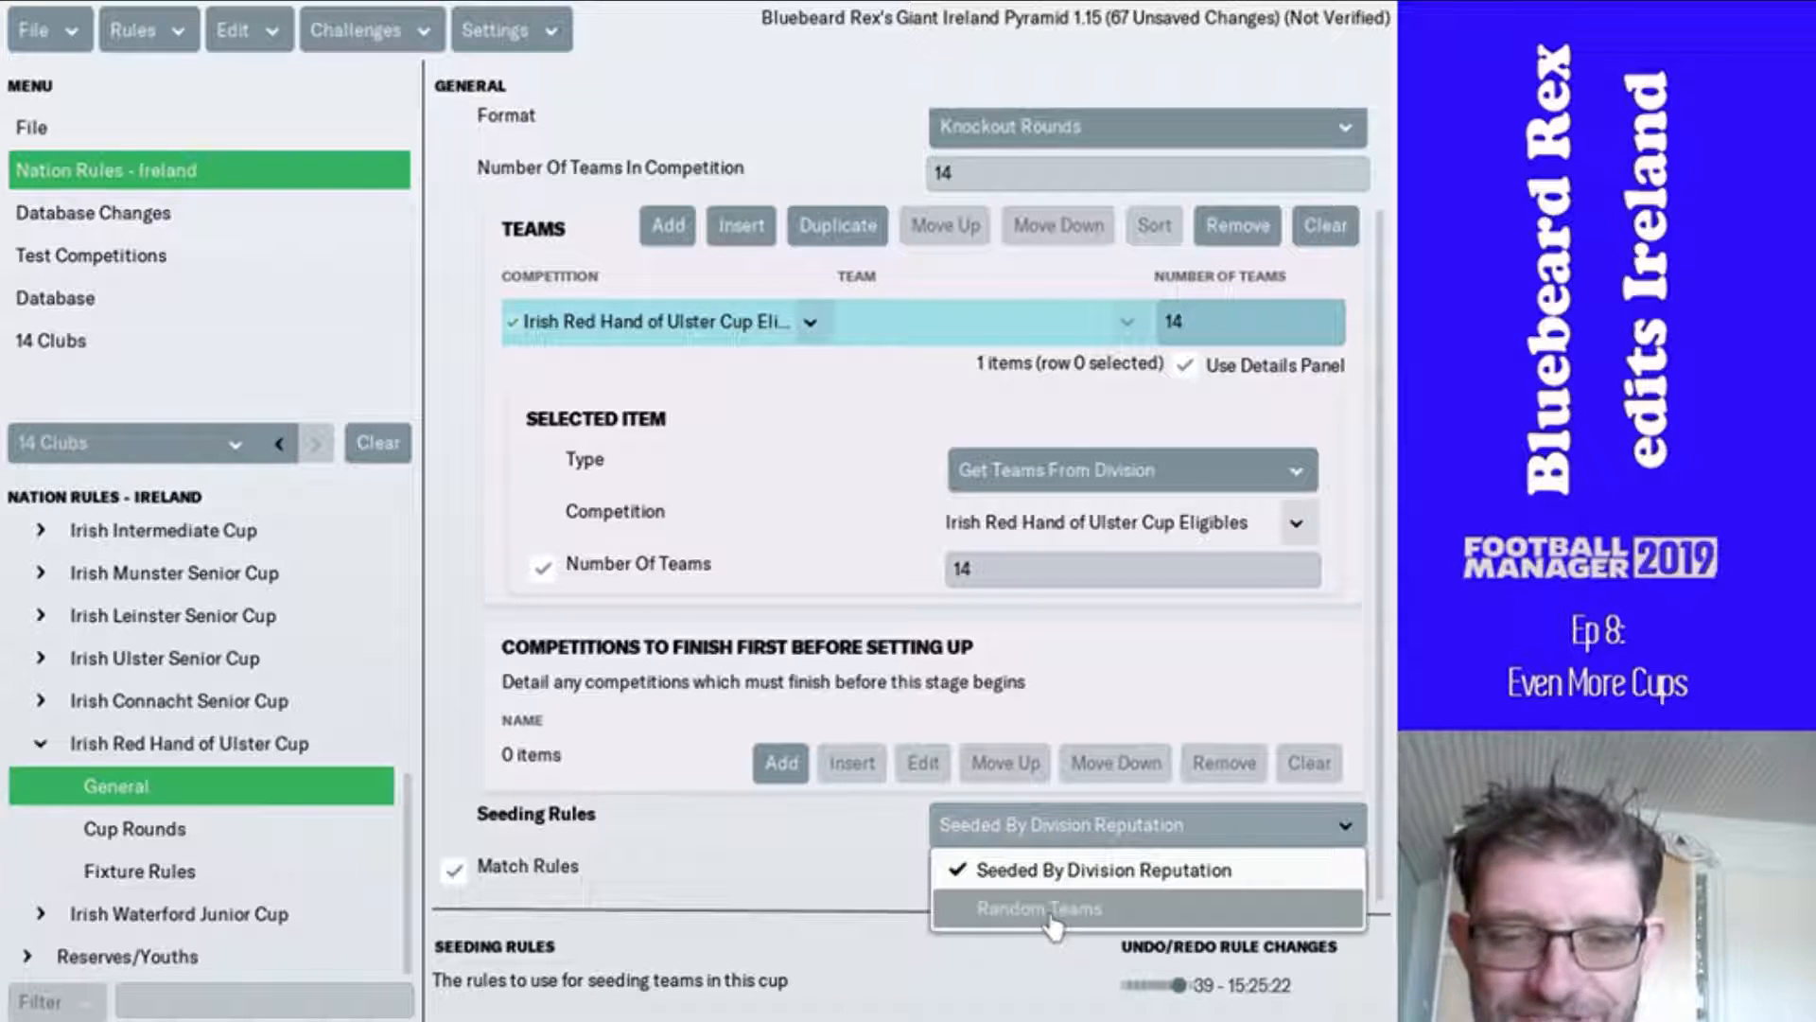
left_click(1050, 910)
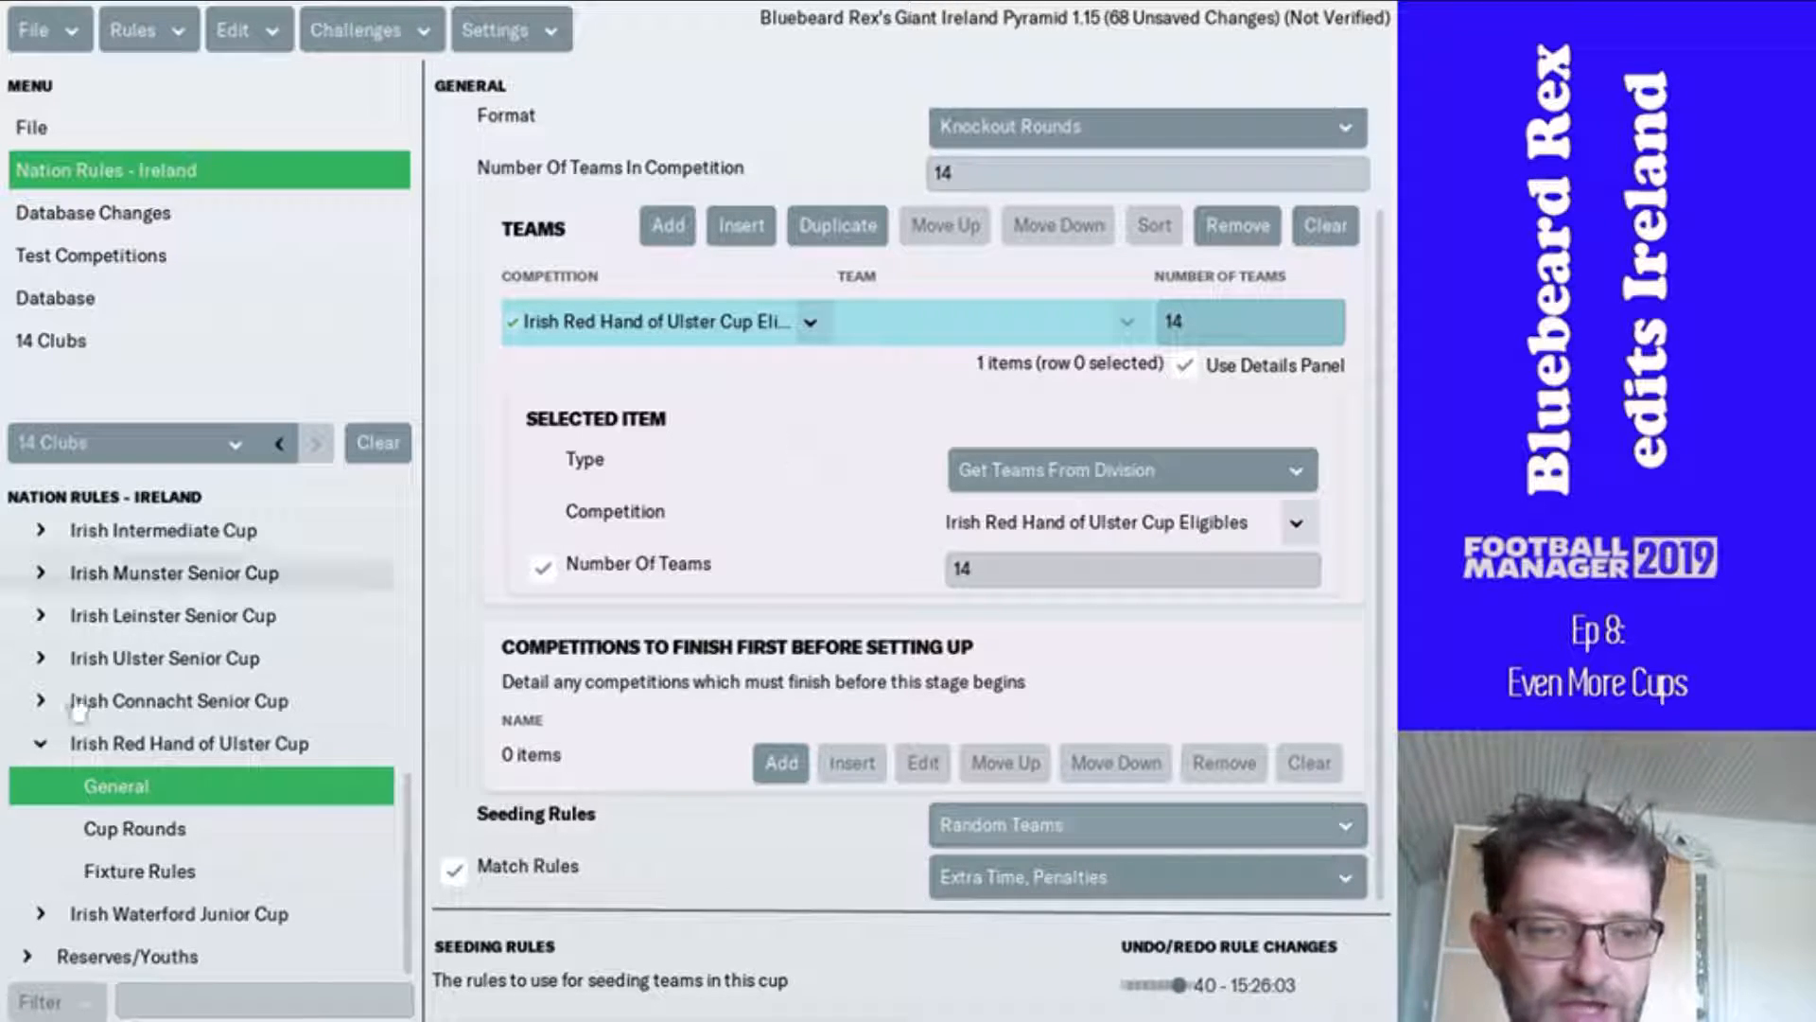
- Add a match rule to the Red Hand of Ulster Cup's fixture rules: Minimum Of U21 Players In Match Squad, value 5
left_click(141, 868)
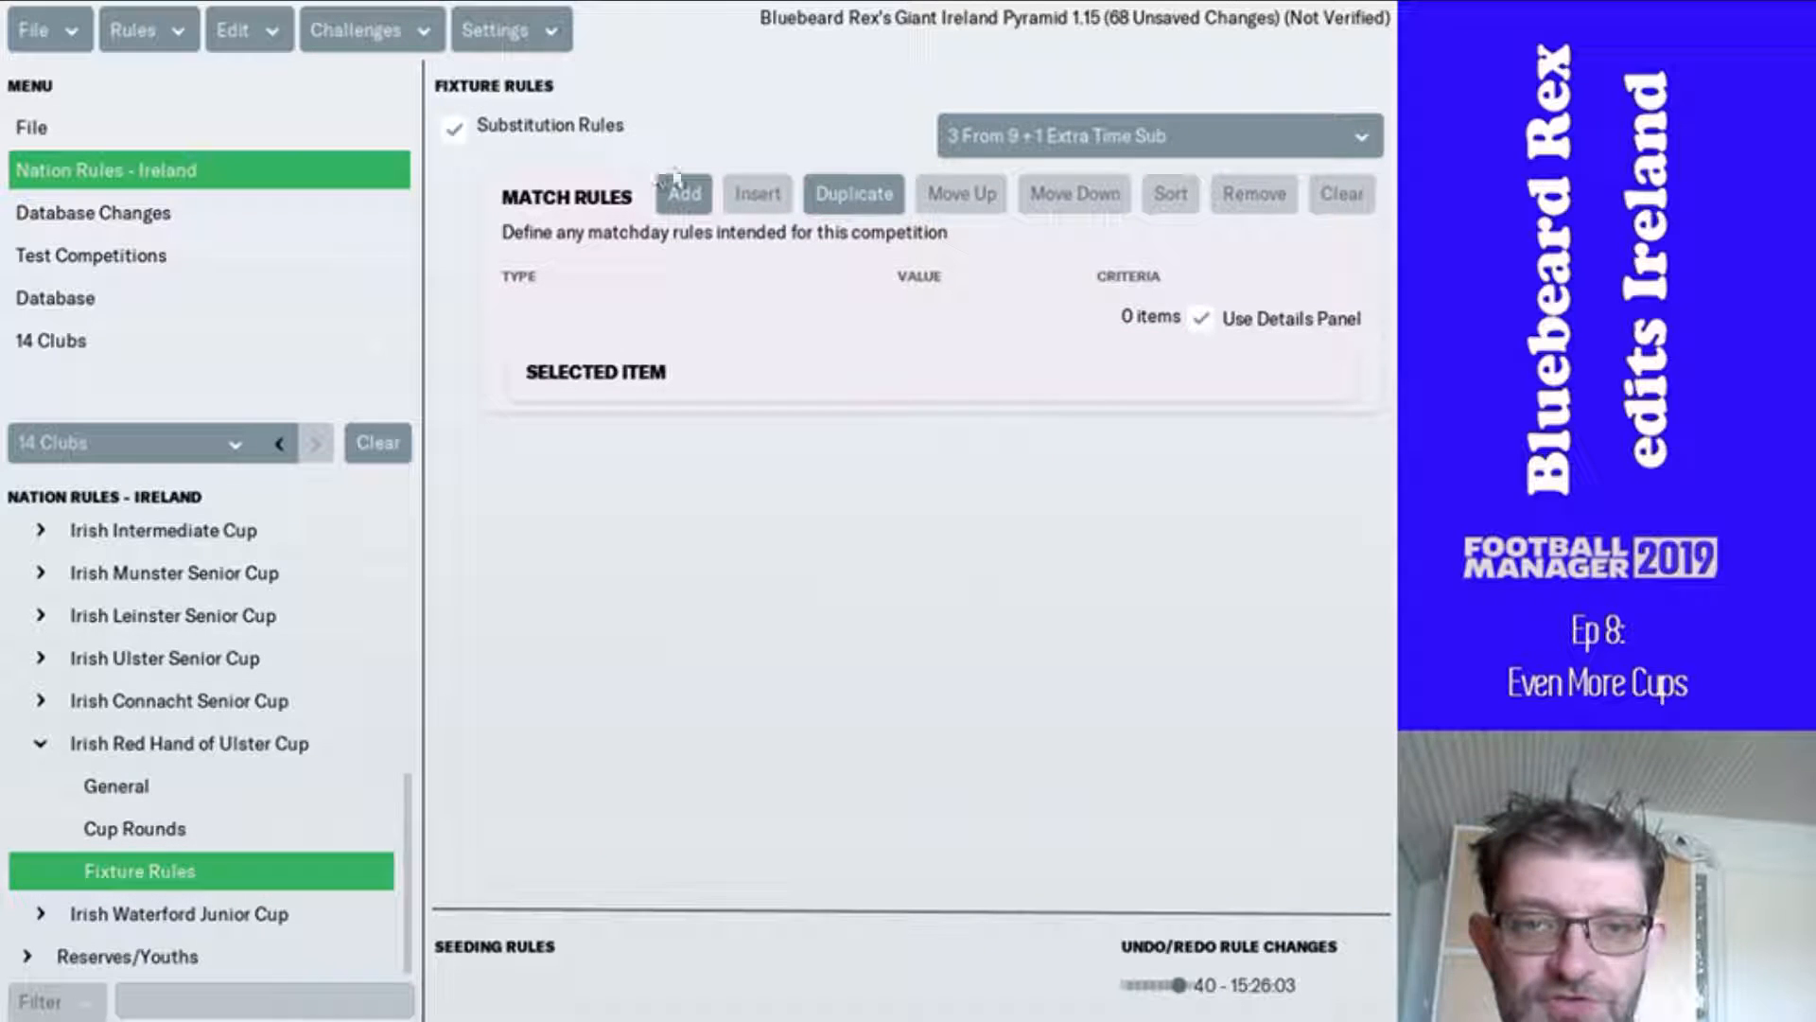
left_click(683, 194)
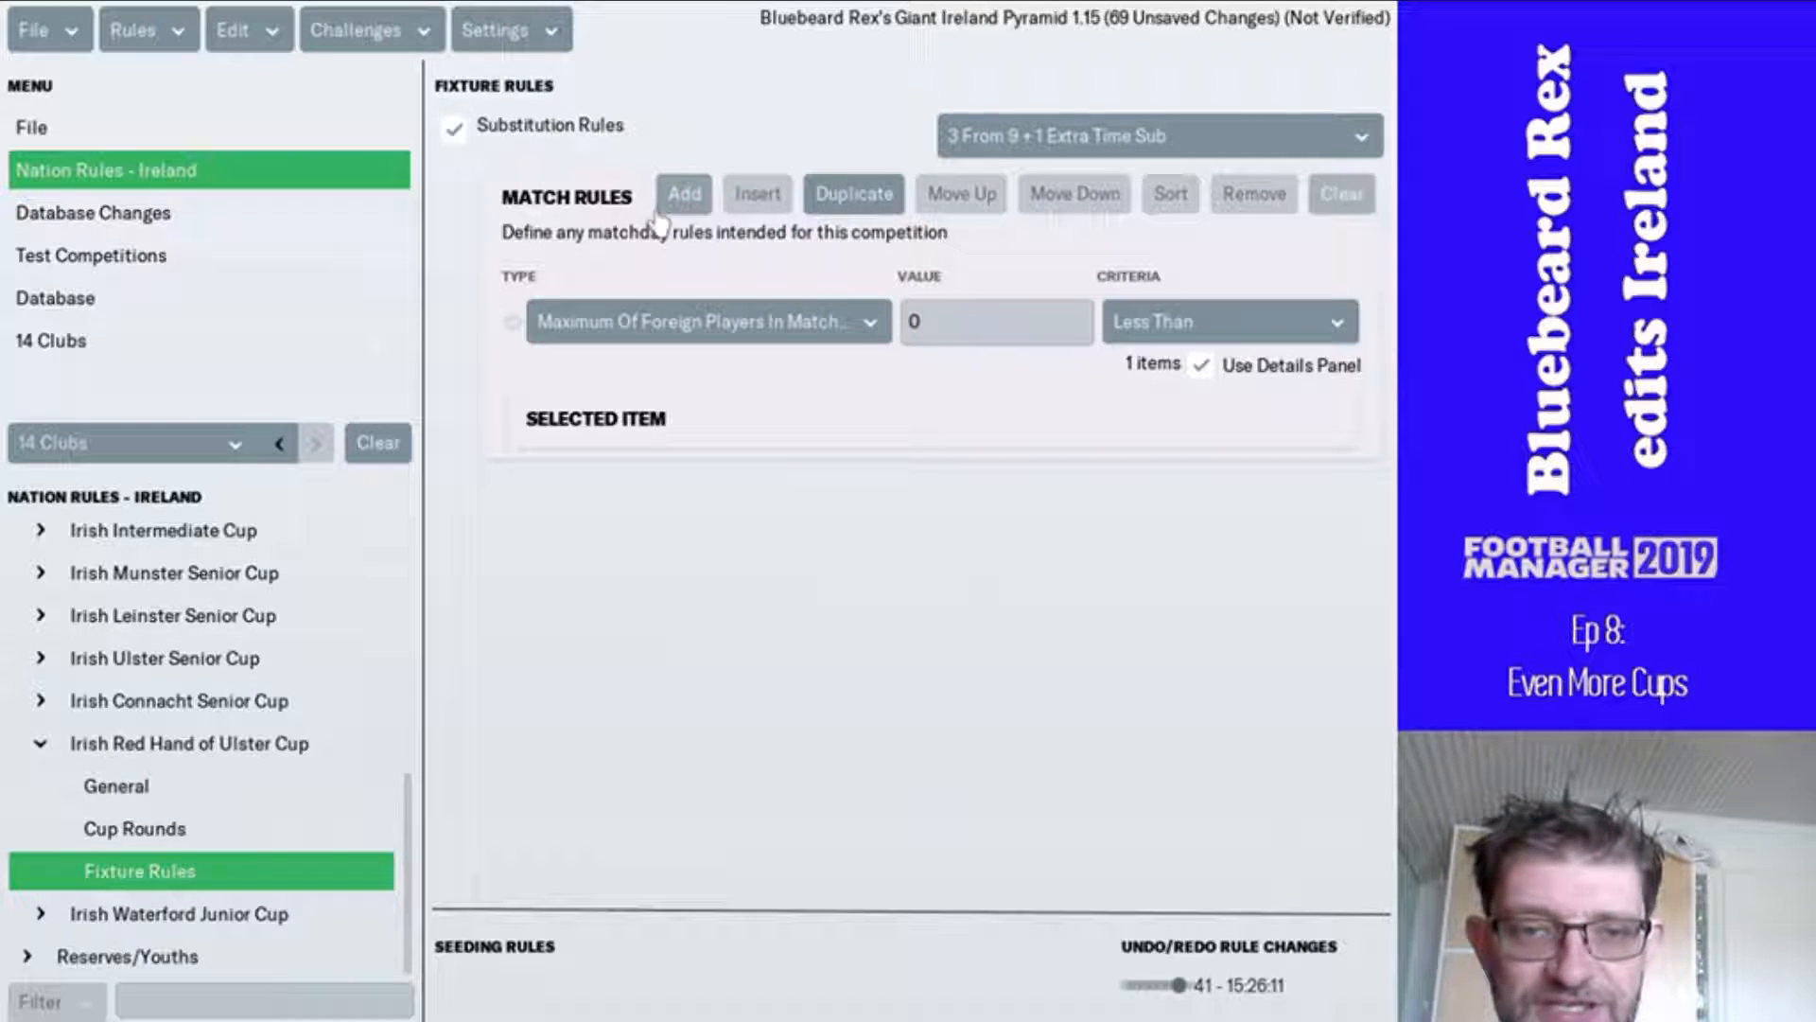
left_click(665, 320)
mouse_move(738, 367)
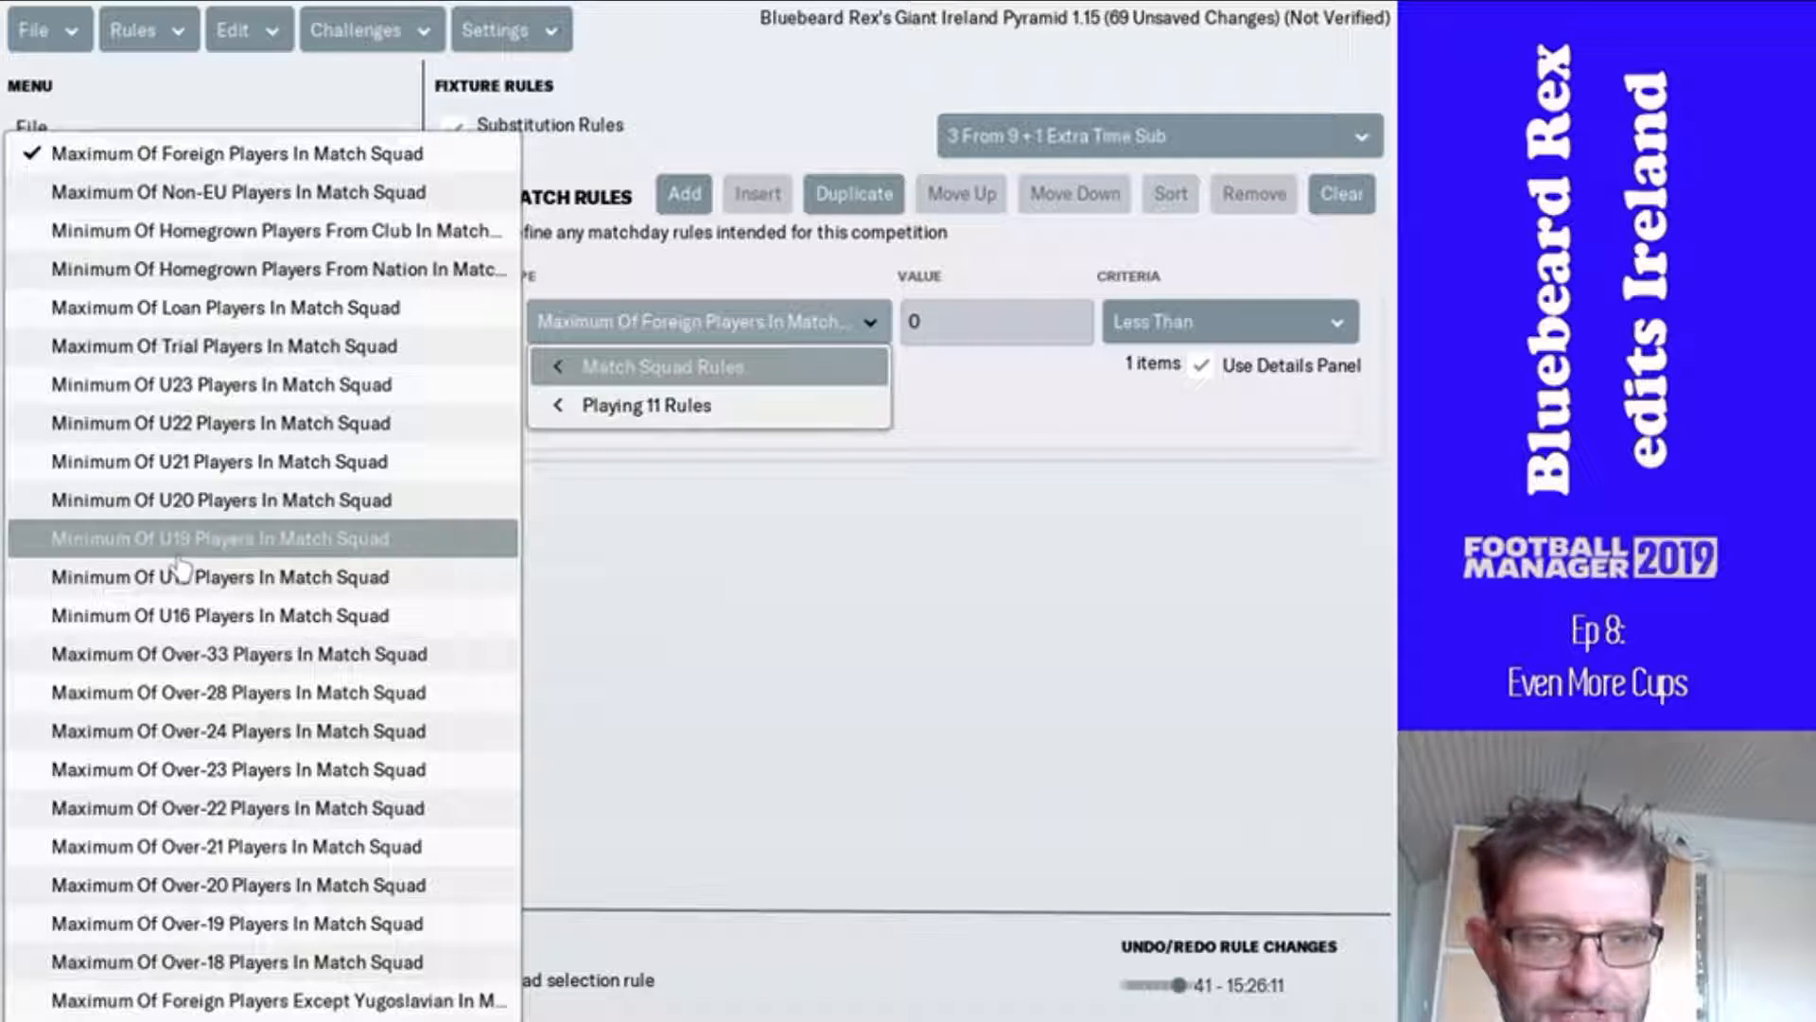
left_click(218, 462)
left_click(955, 307)
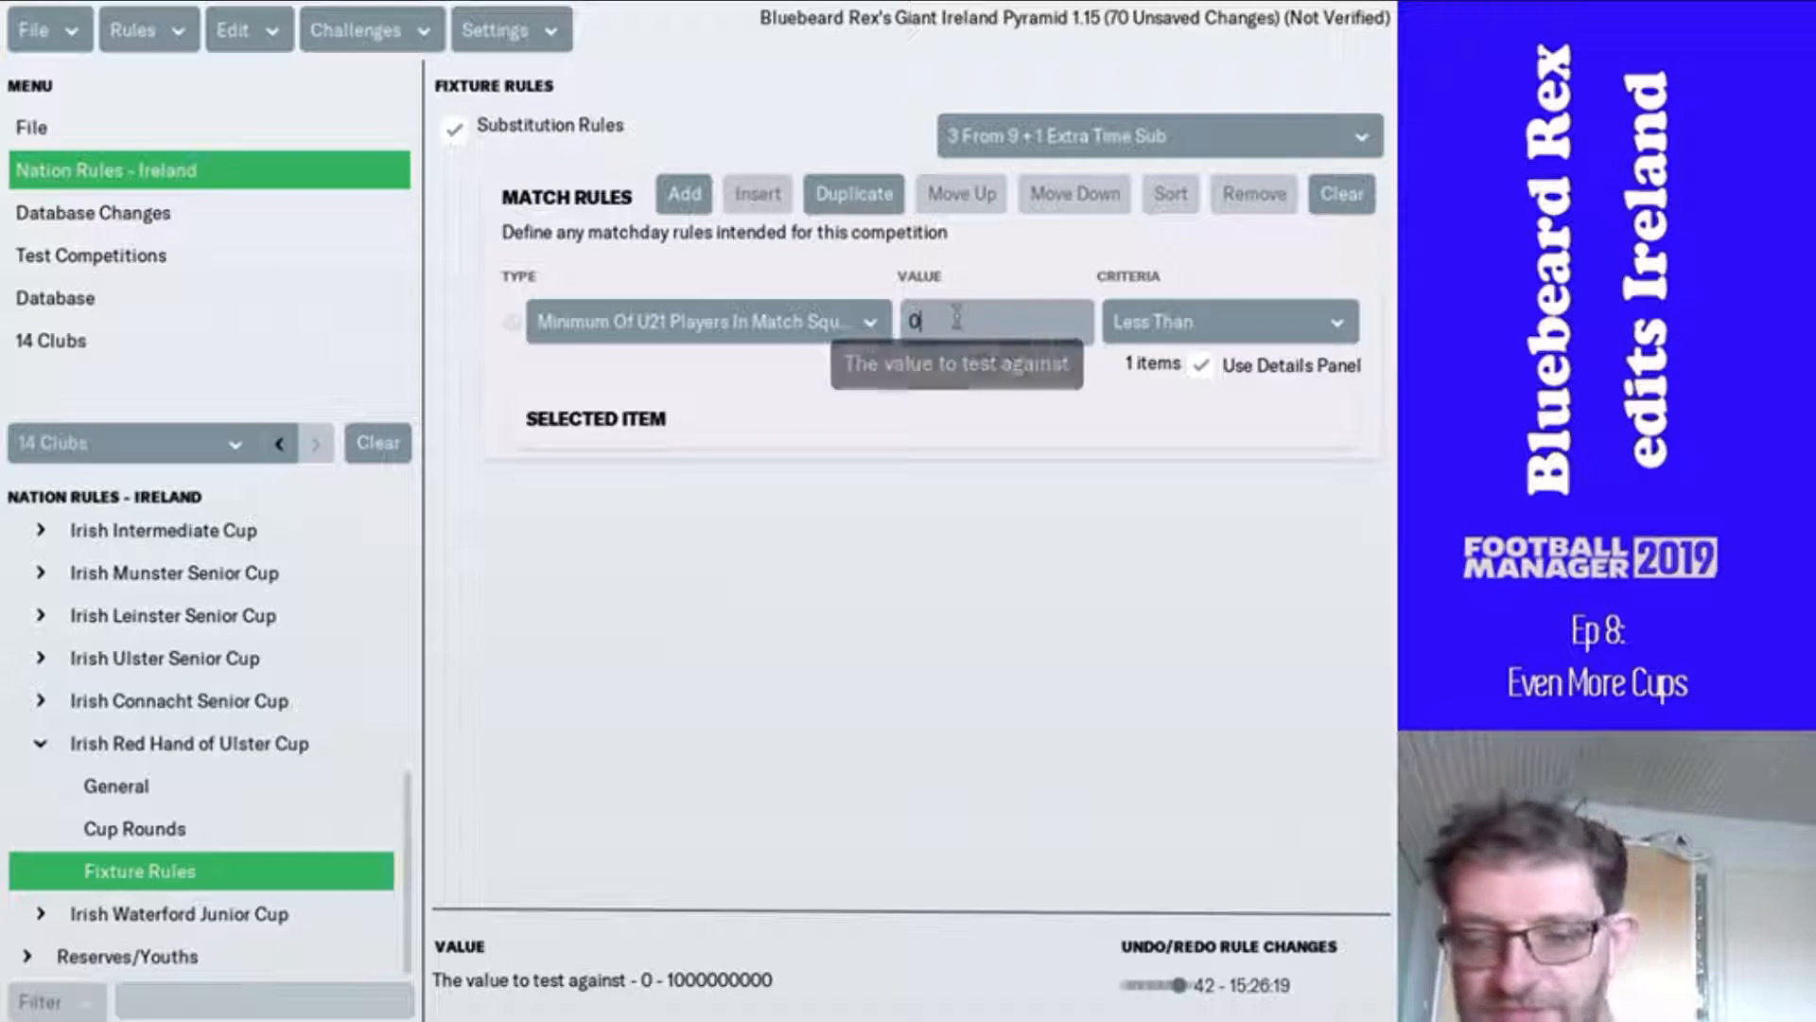
type("5")
left_click(732, 400)
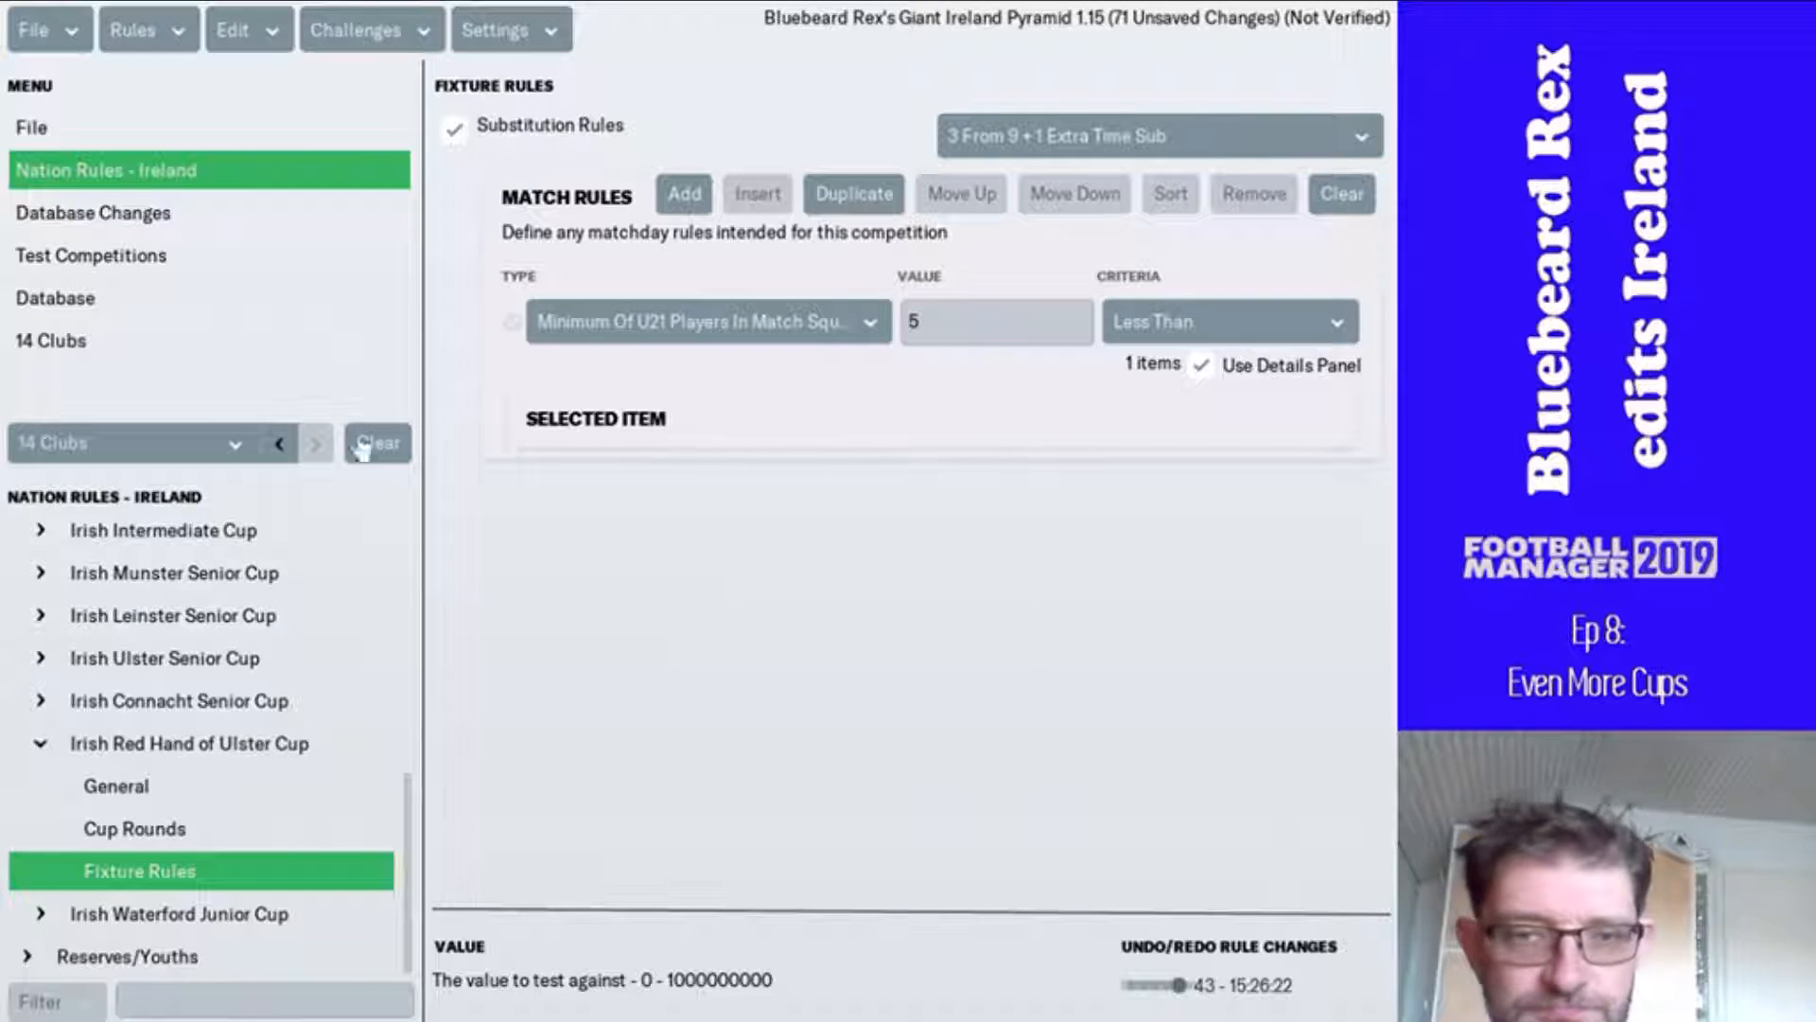
- Name the cup's last round, the one with a single match, Final
left_click(123, 830)
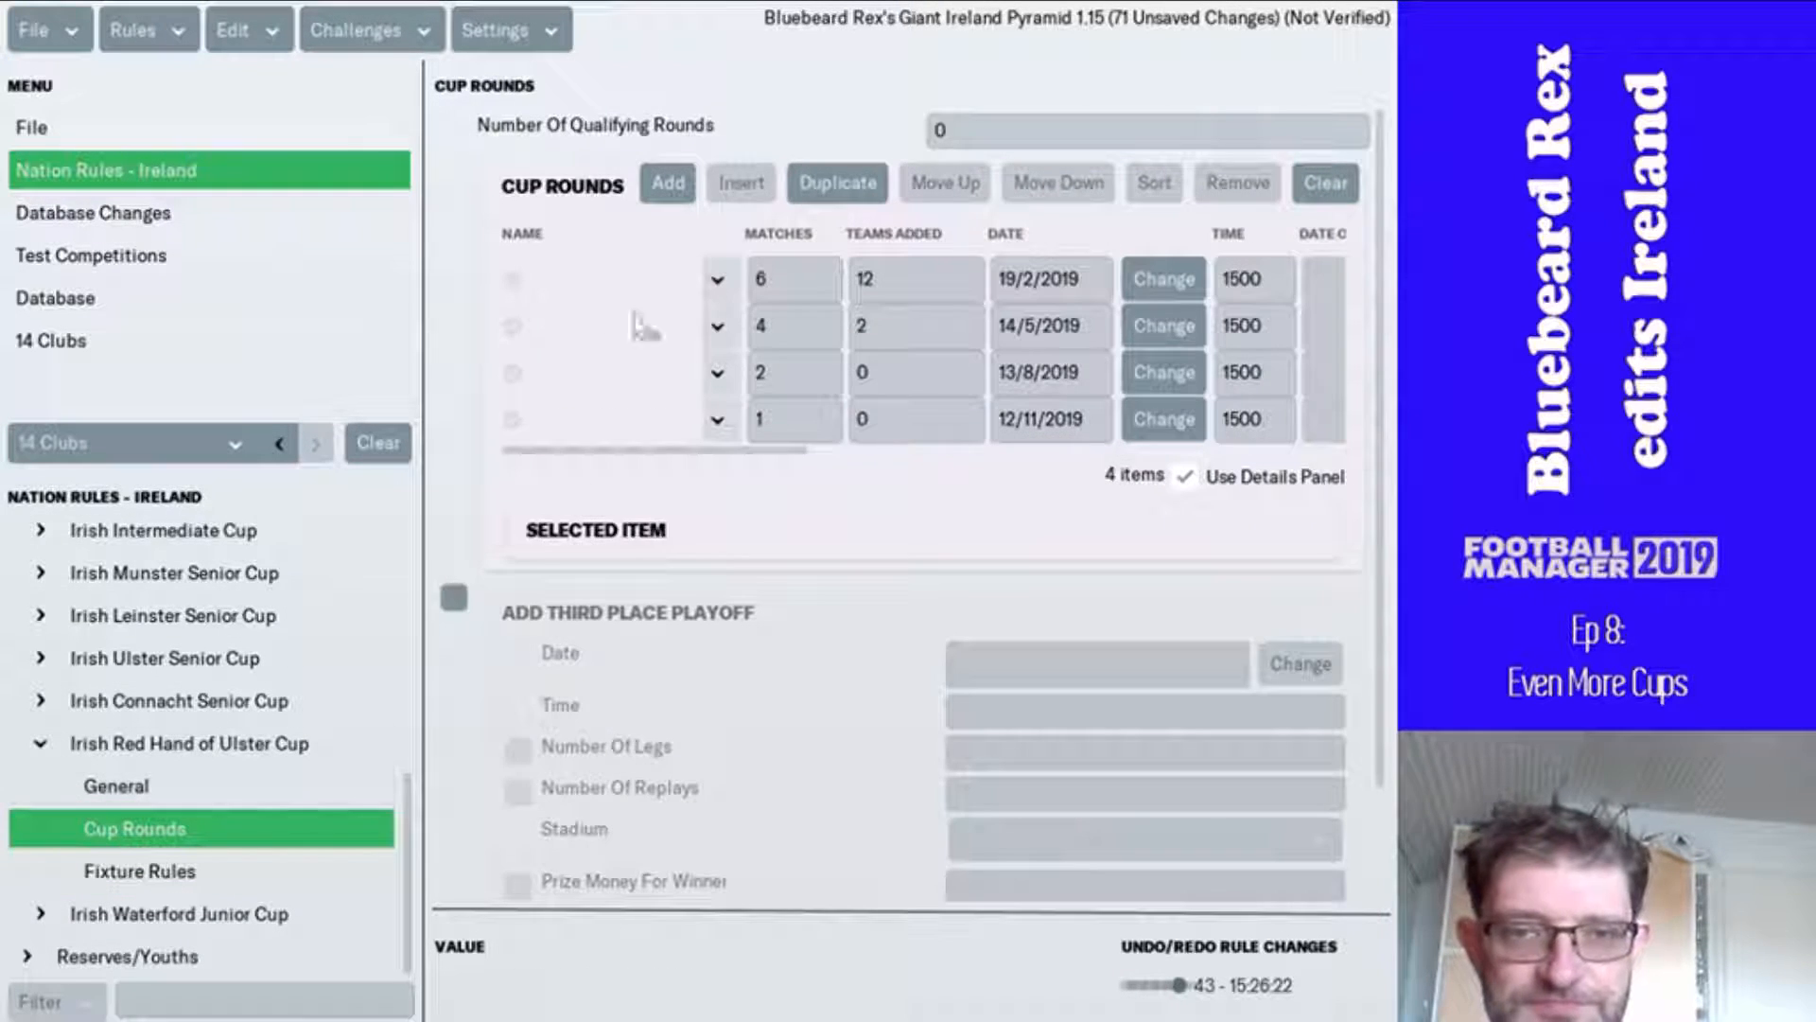
left_click(718, 421)
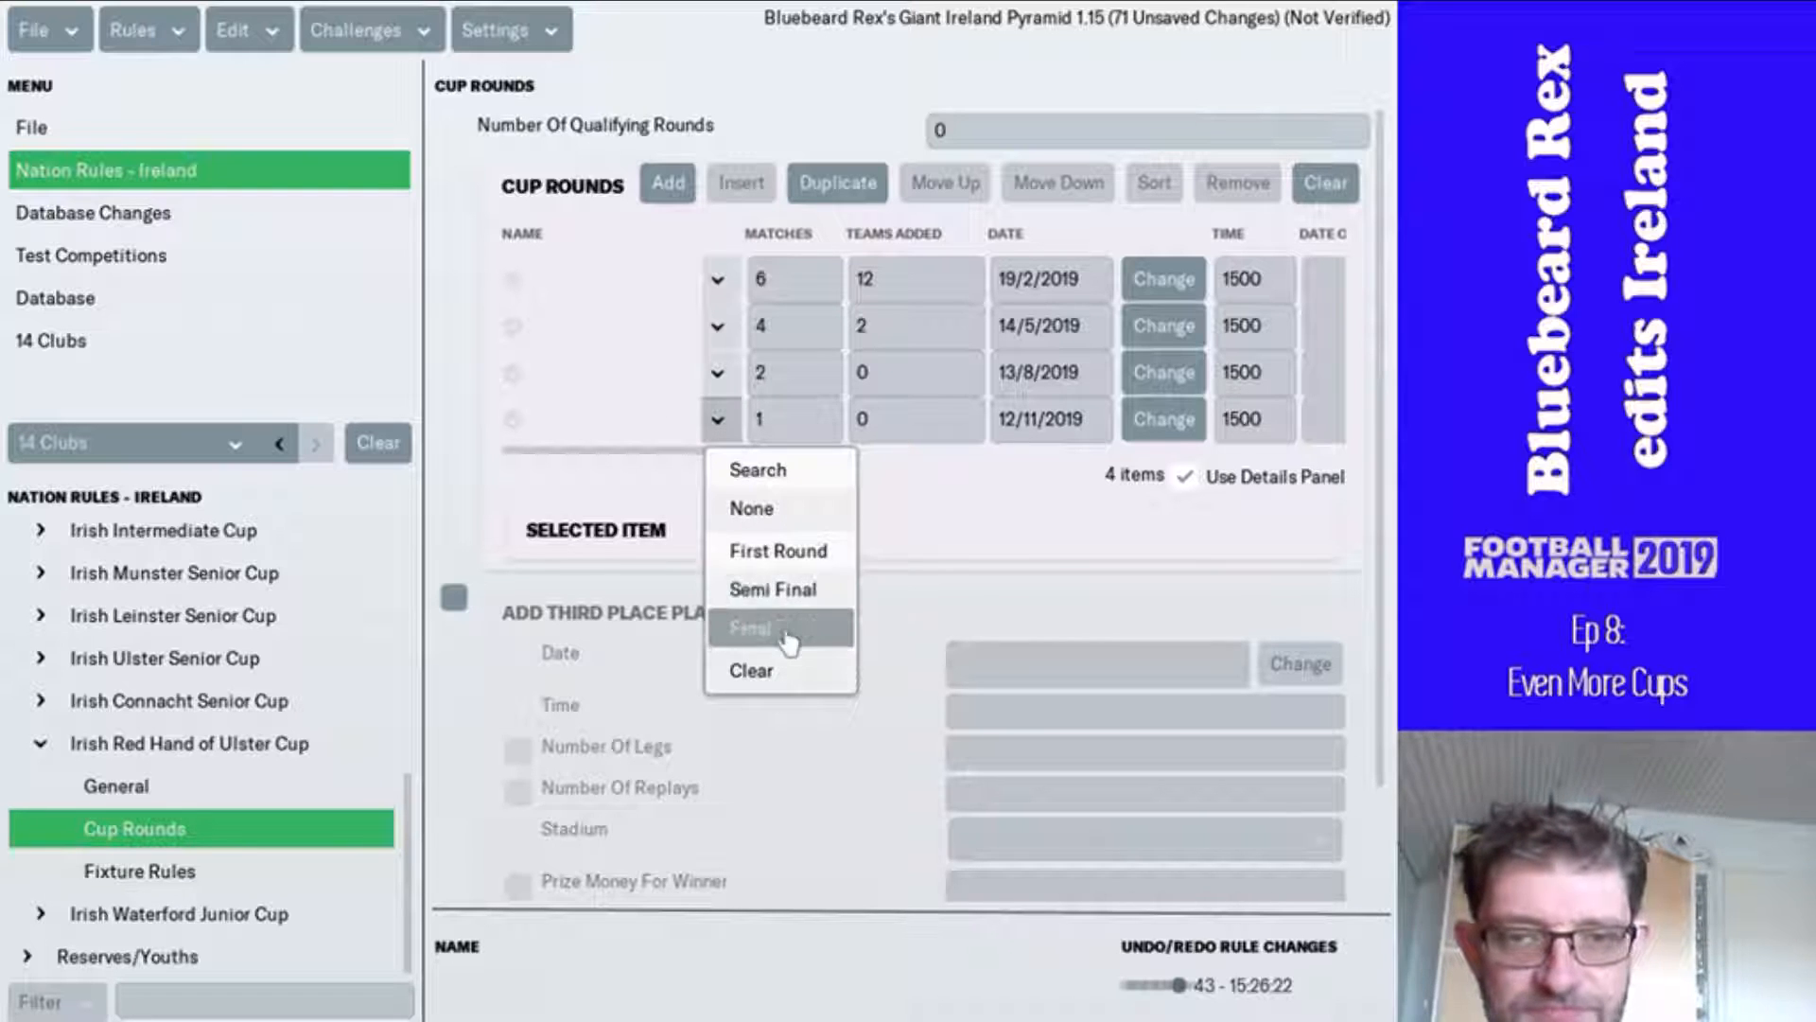
left_click(751, 628)
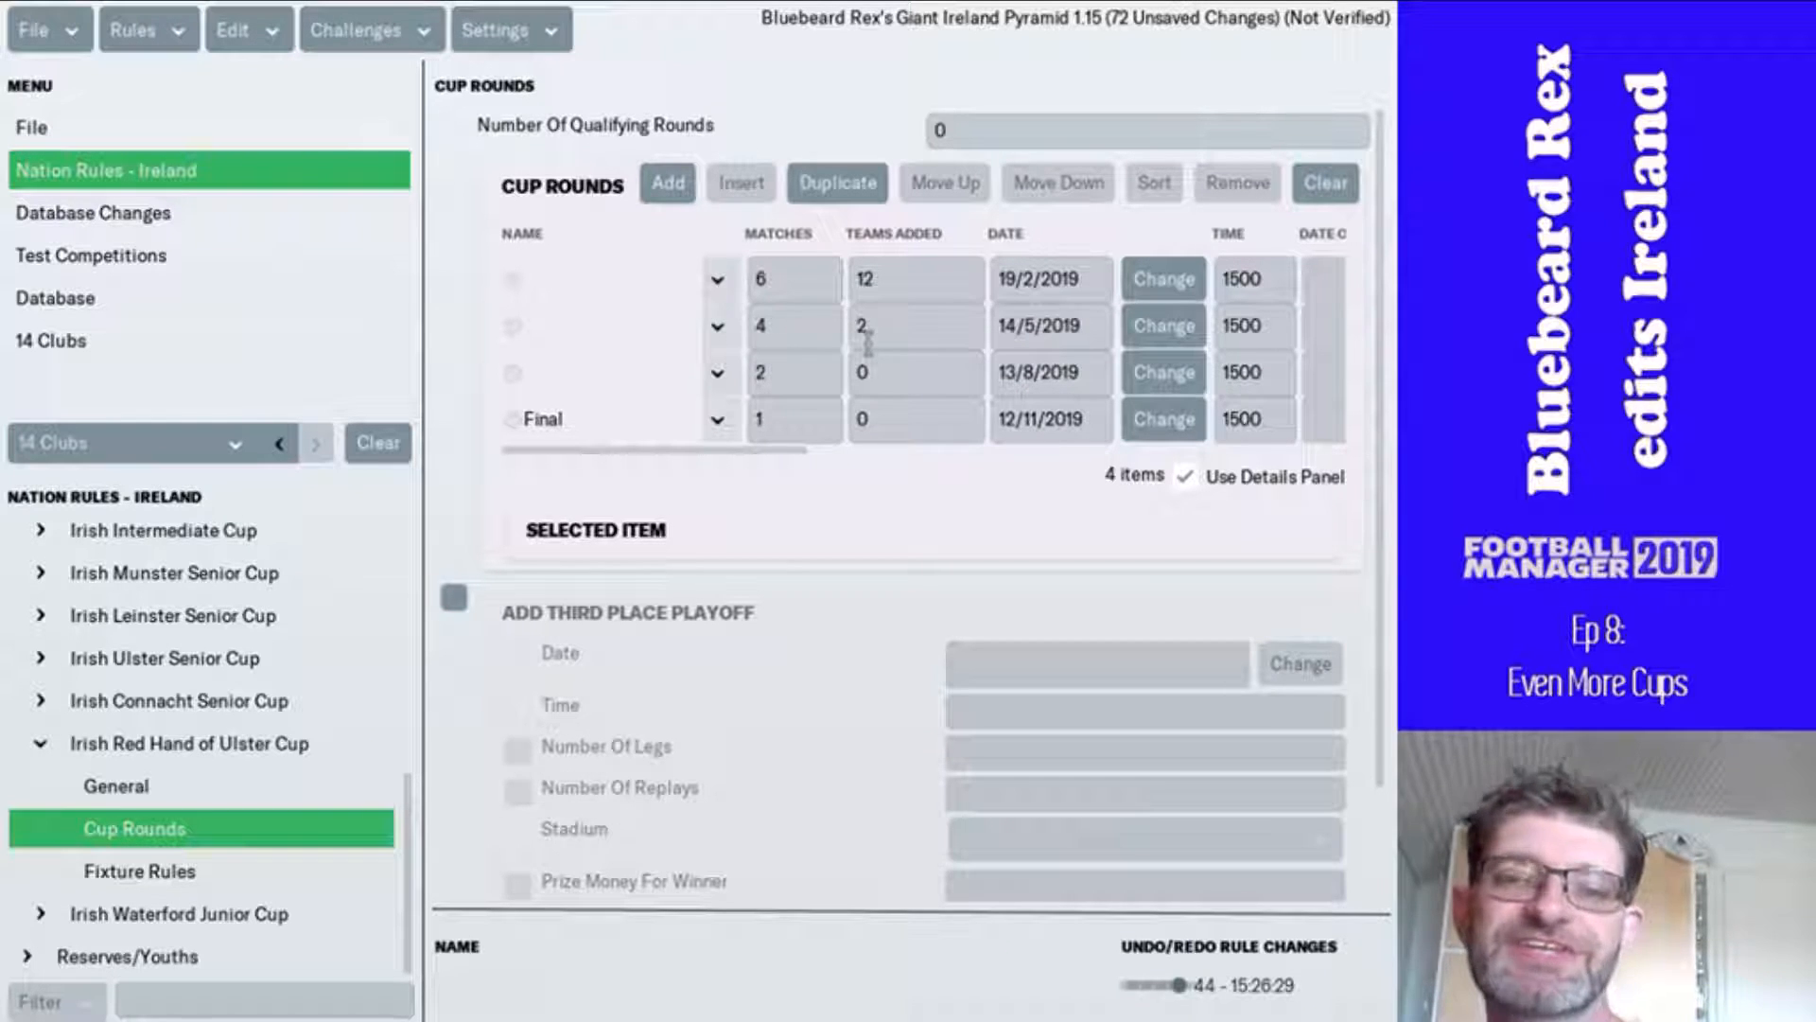
- Set the Irish Red Hand of Ulster Cup's seeding rules to Seeded By Division Reputation
left_click(170, 793)
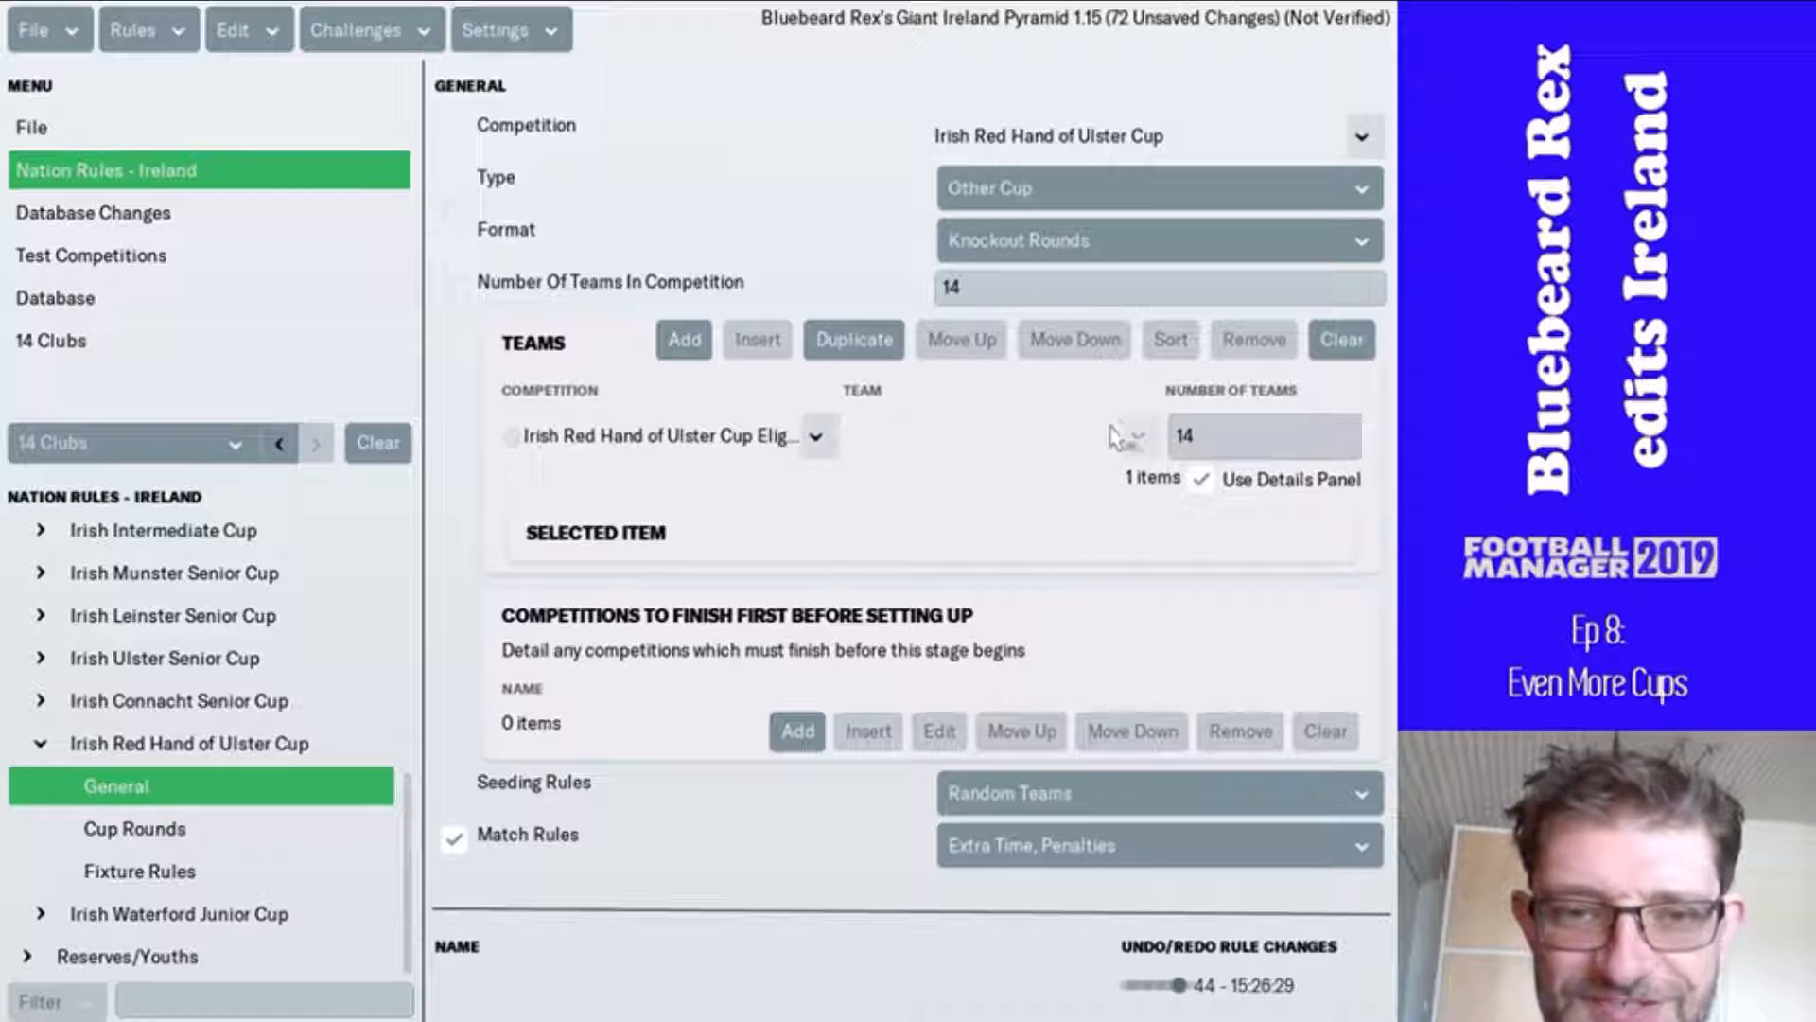
left_click(1173, 799)
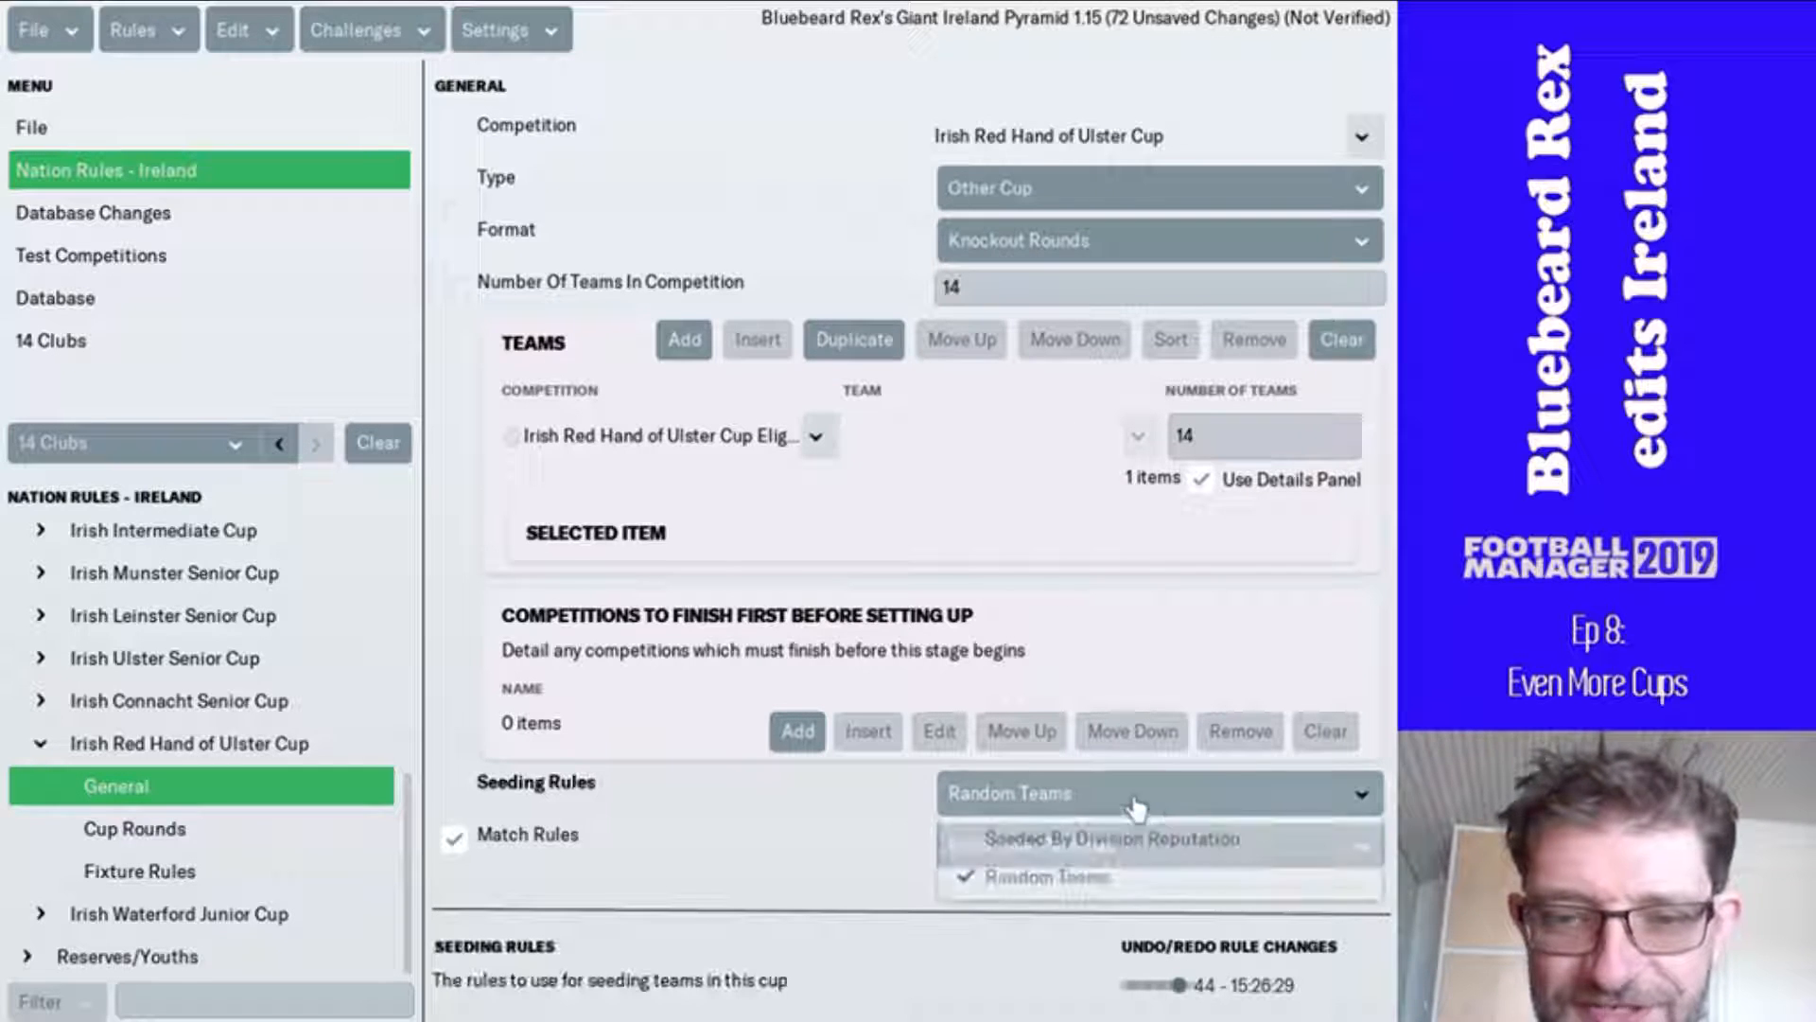
left_click(1043, 847)
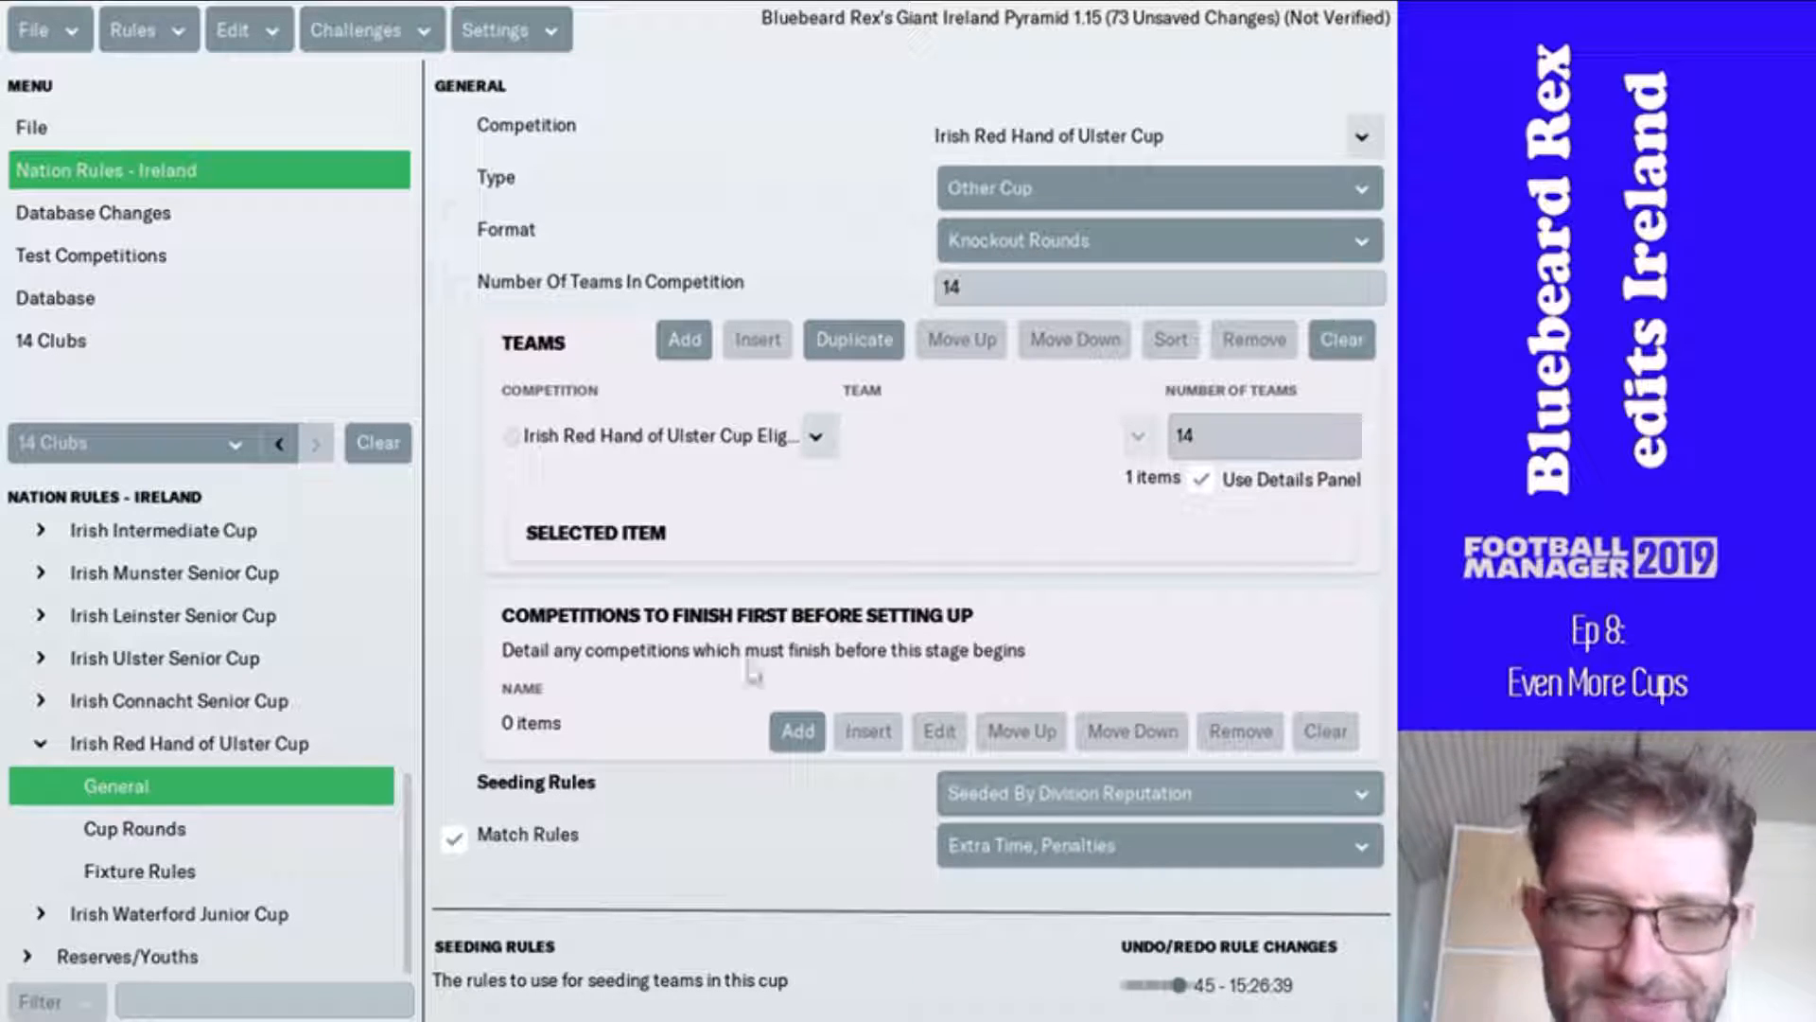
- Name the cup's third round Semi Final and its opening round First Round
left_click(144, 836)
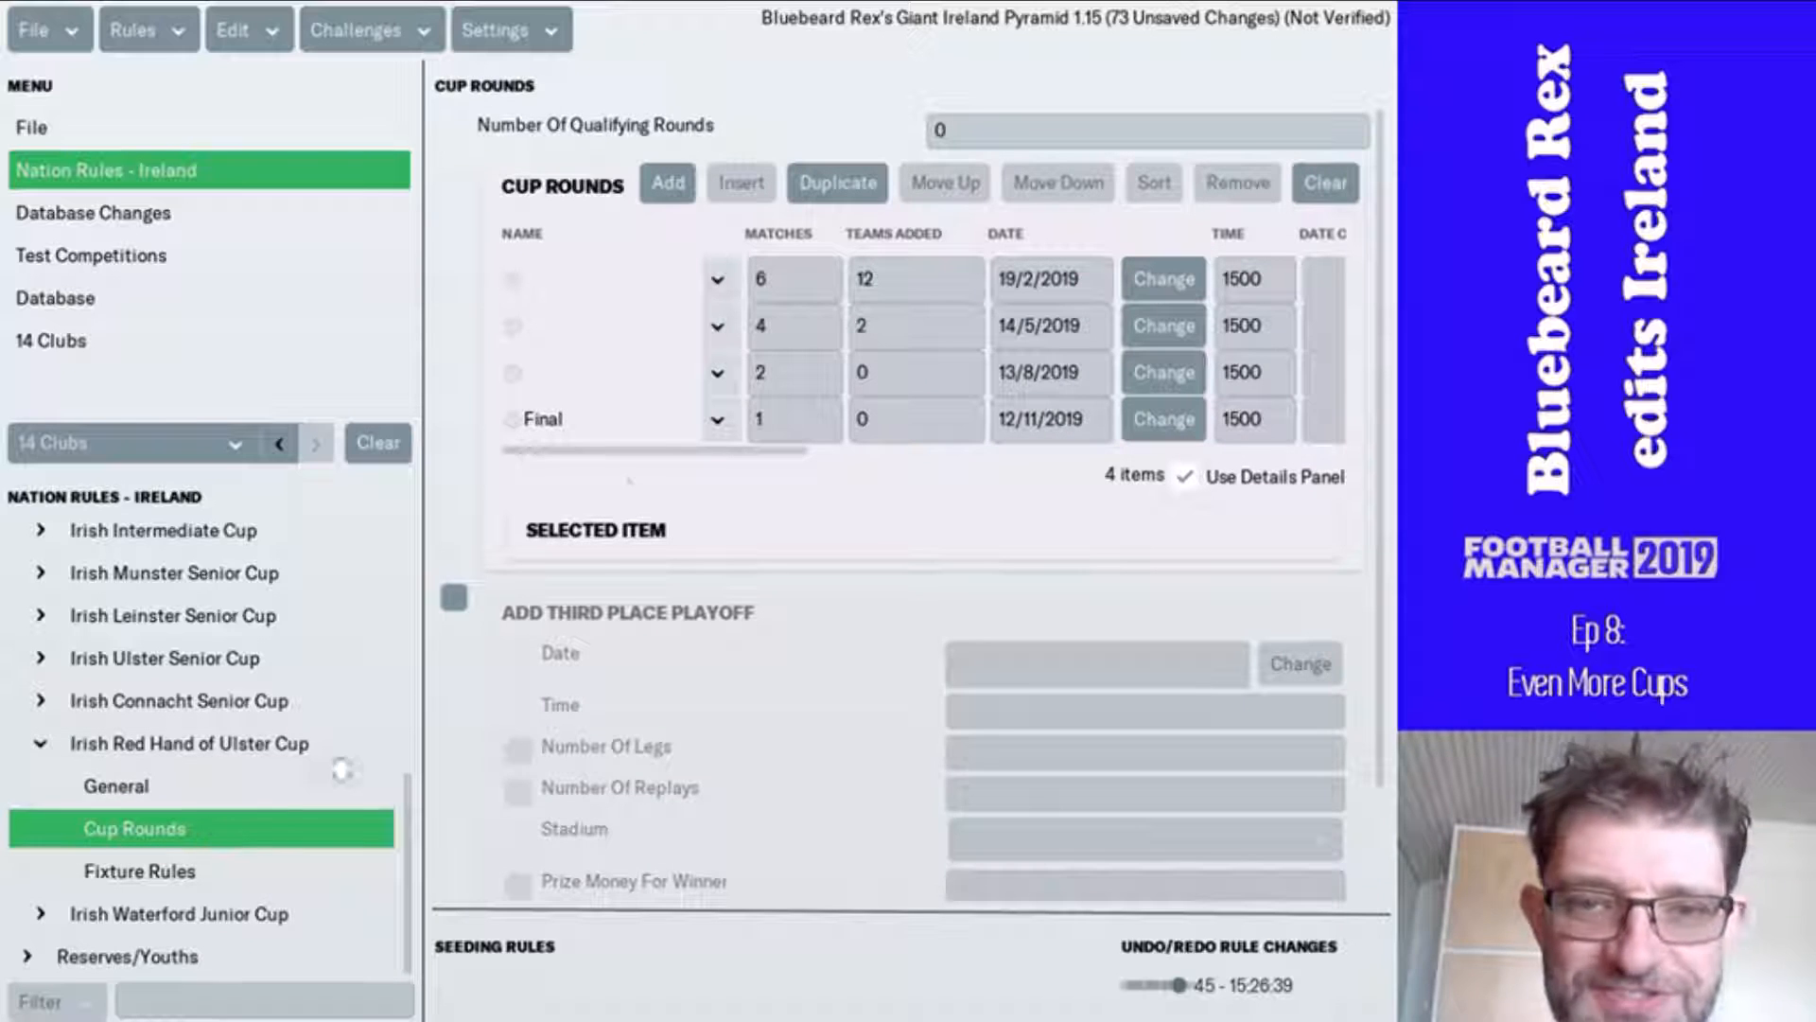
left_click(719, 375)
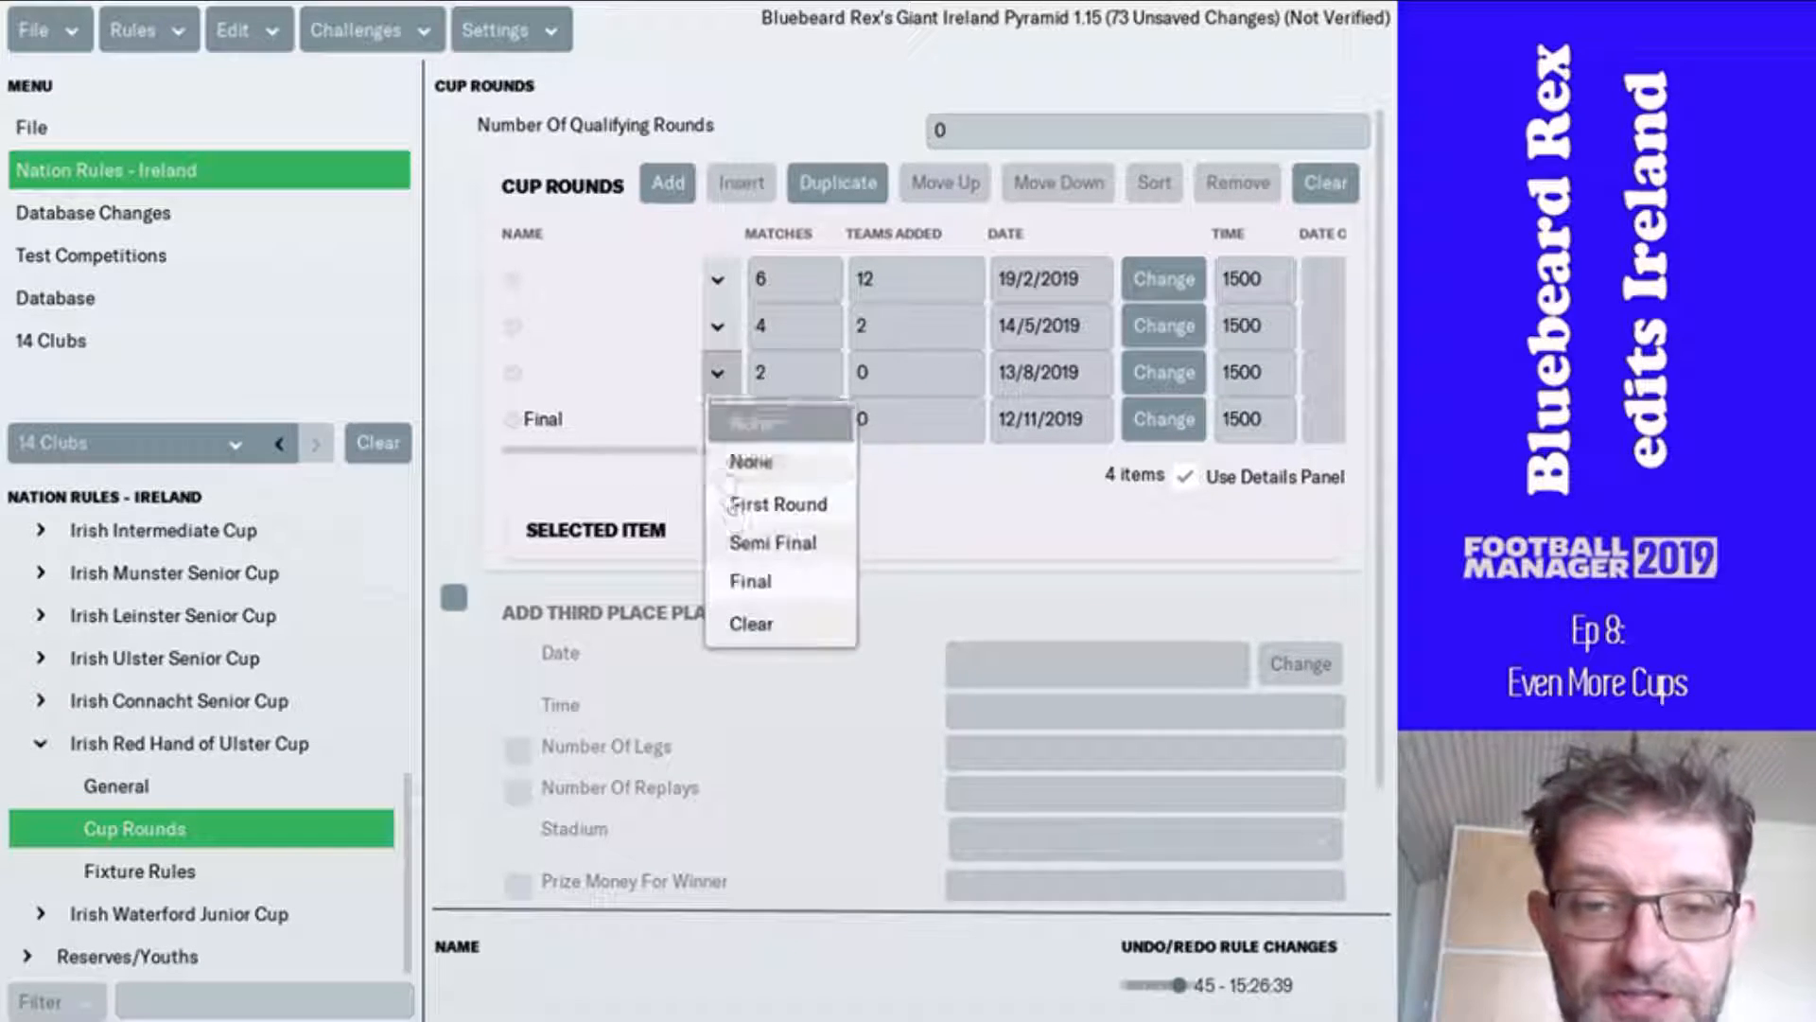
left_click(752, 554)
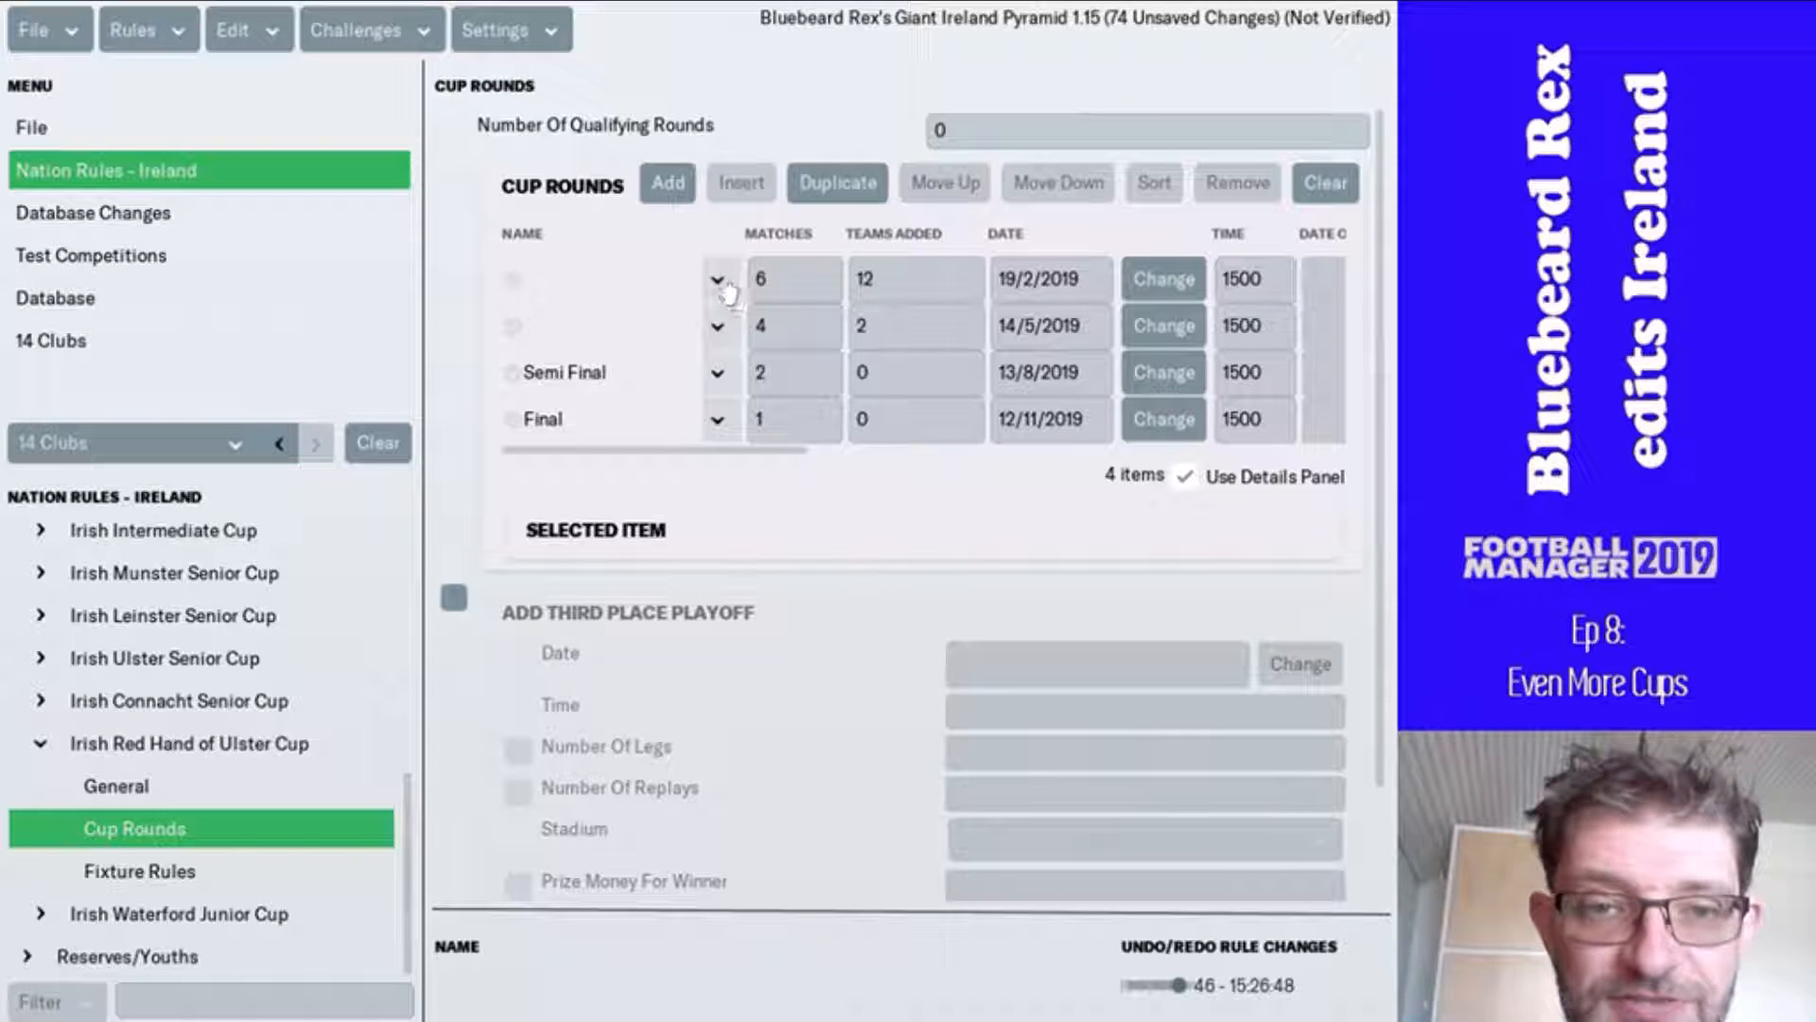
left_click(719, 281)
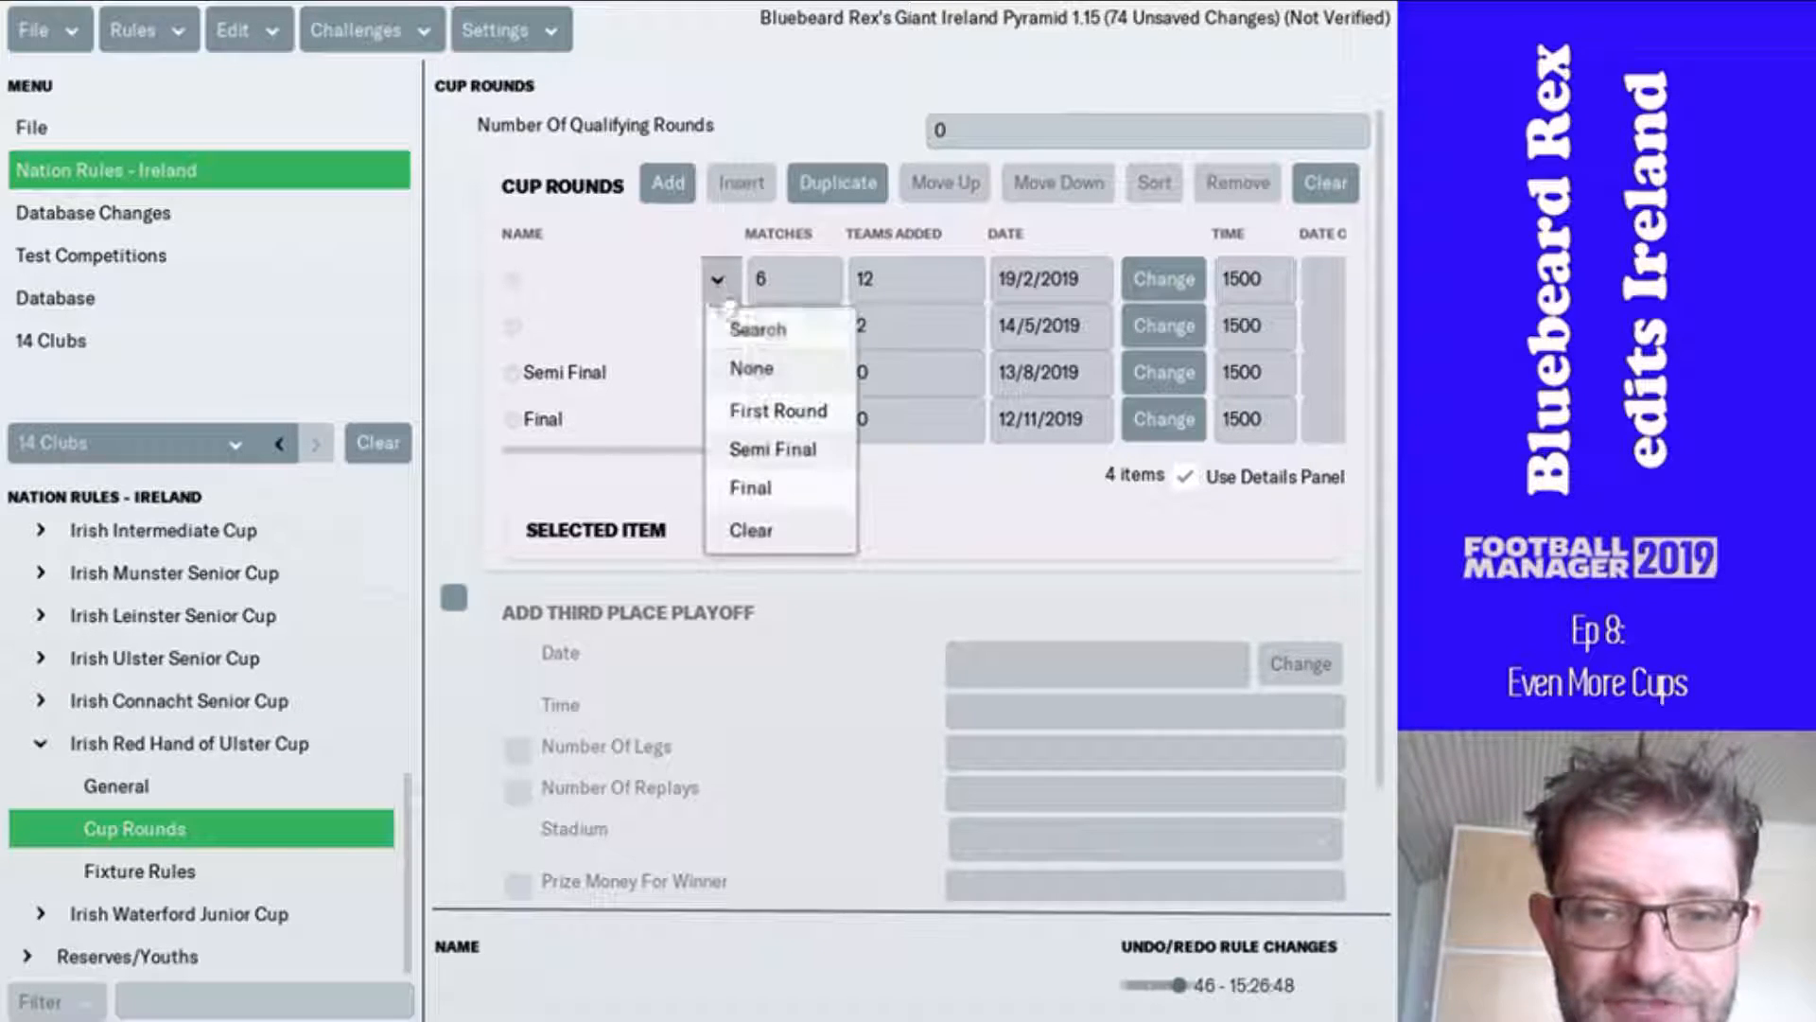
left_click(750, 411)
- Search the round names for "final" and name the cup's second round Quarter Final
left_click(718, 327)
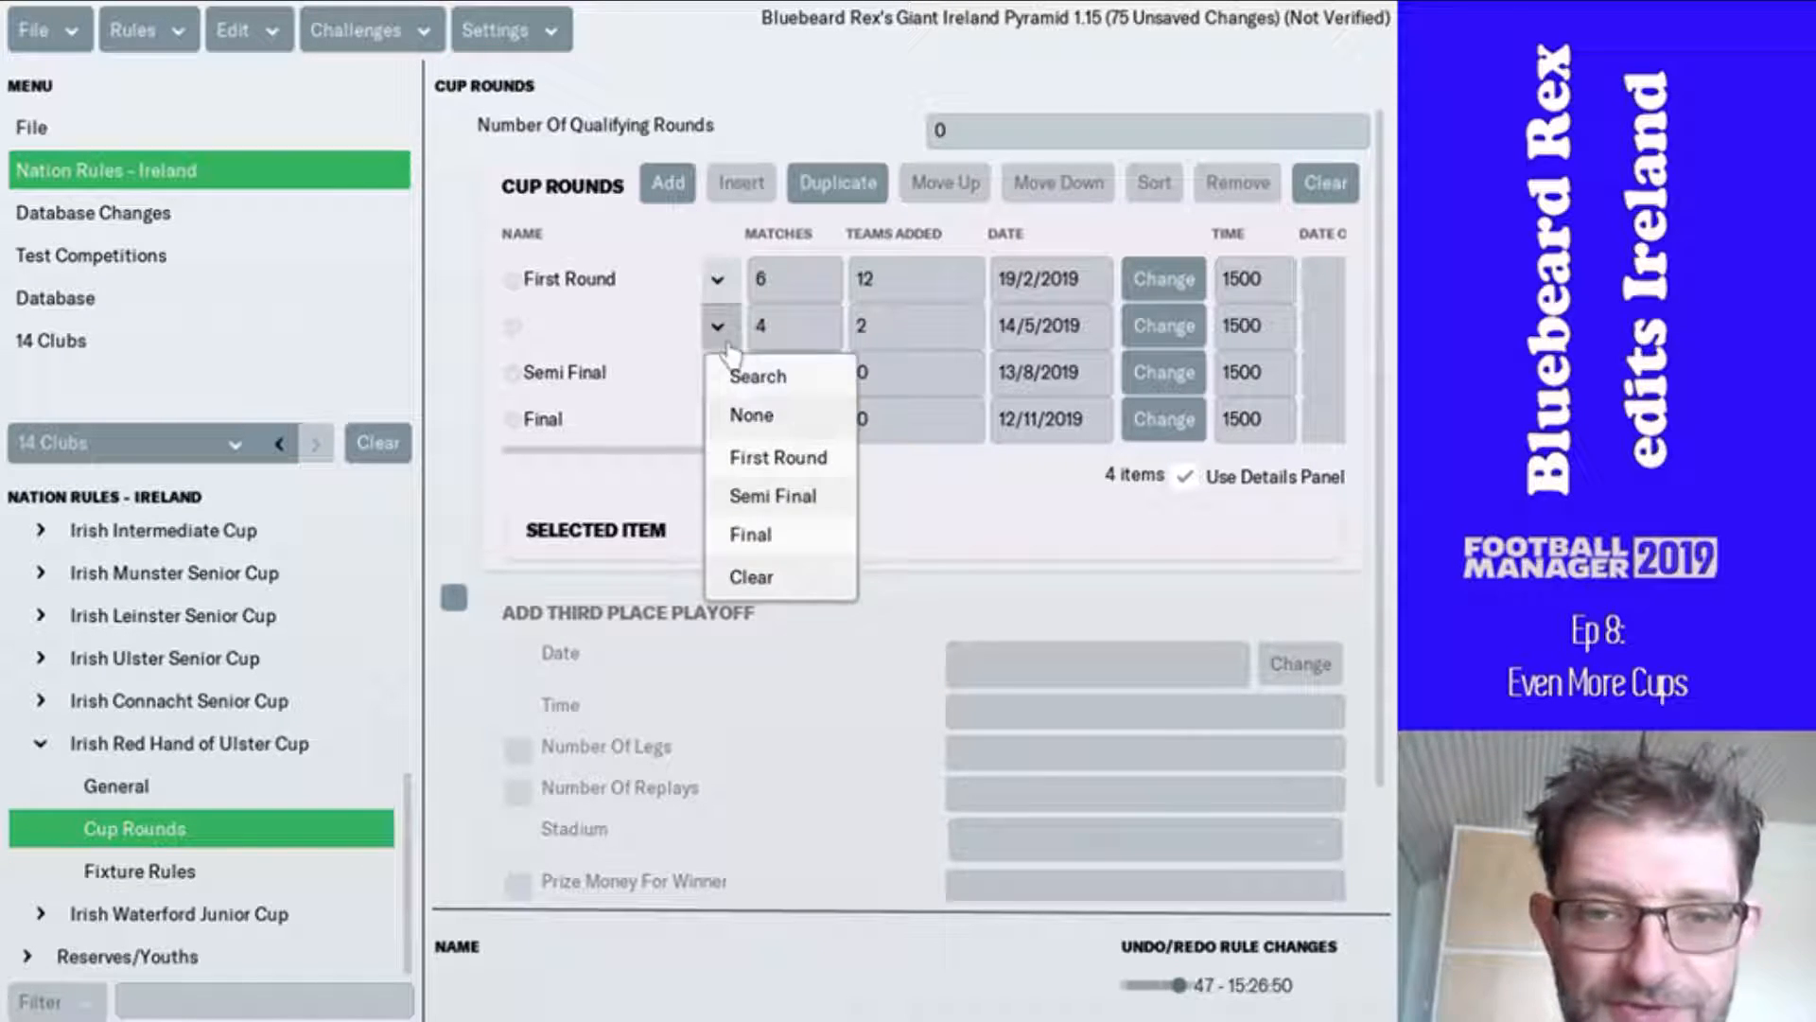
left_click(778, 383)
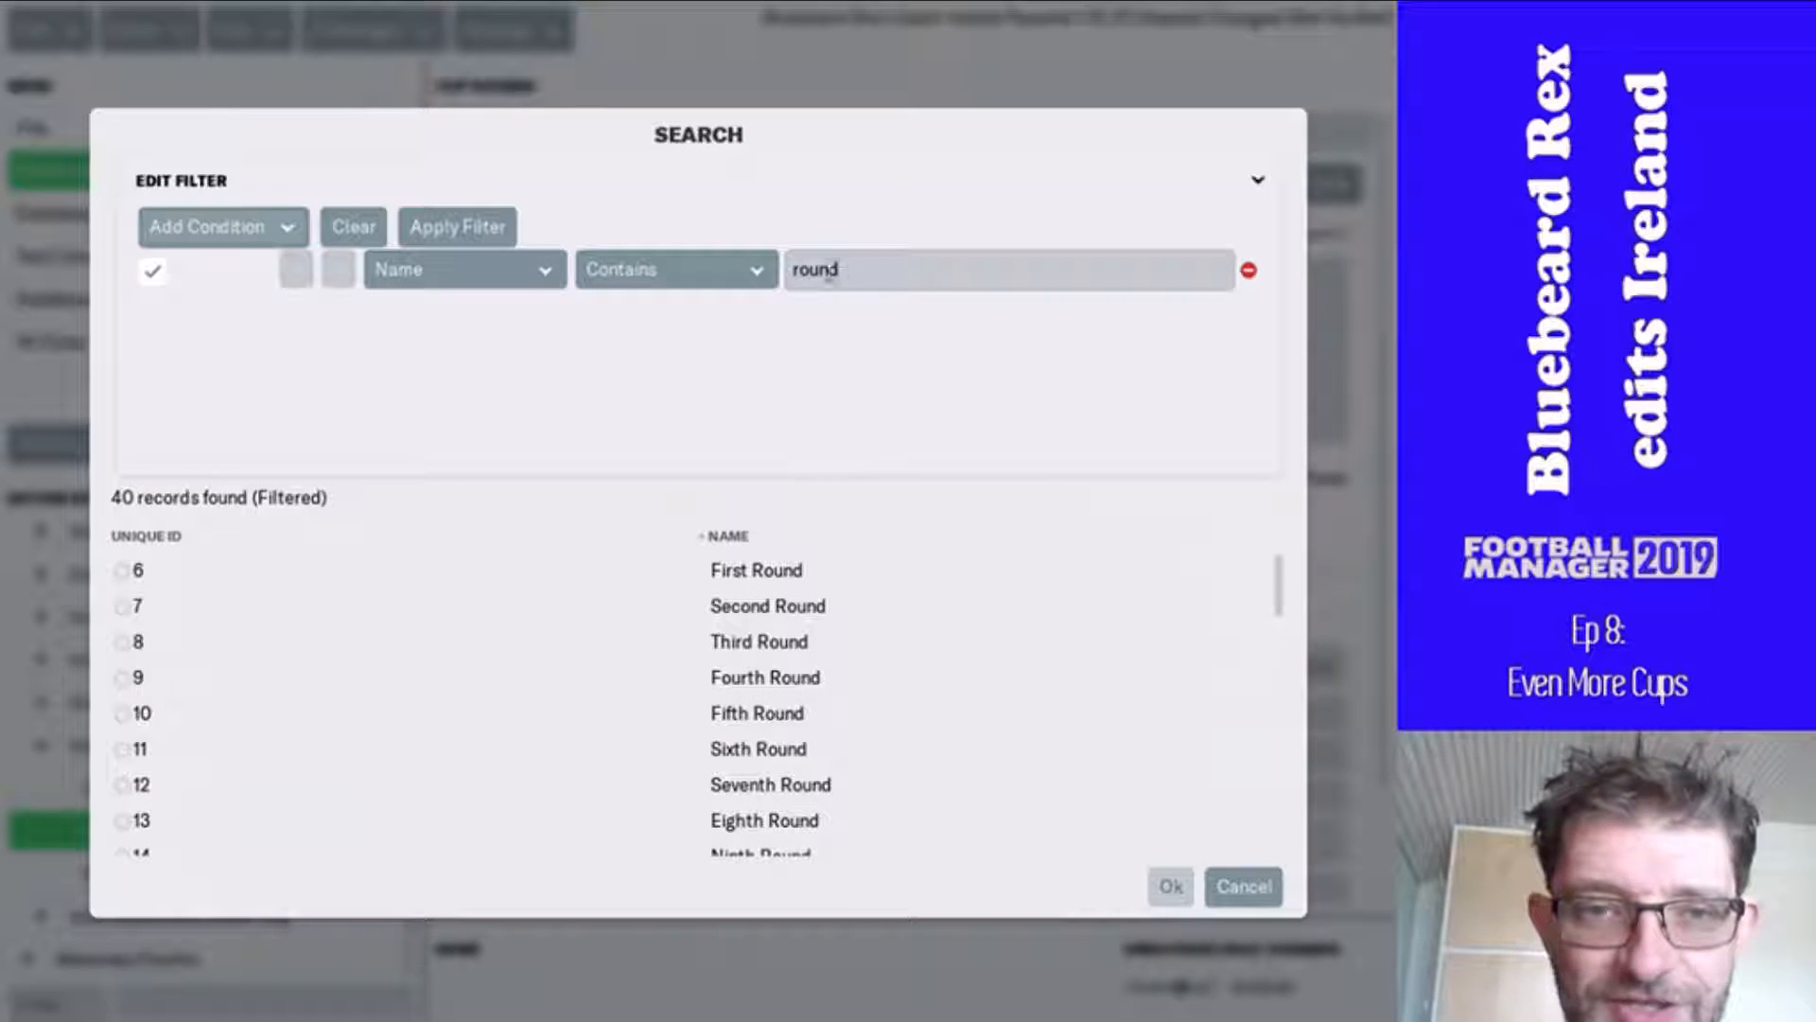
left_click(863, 263)
left_click(865, 265)
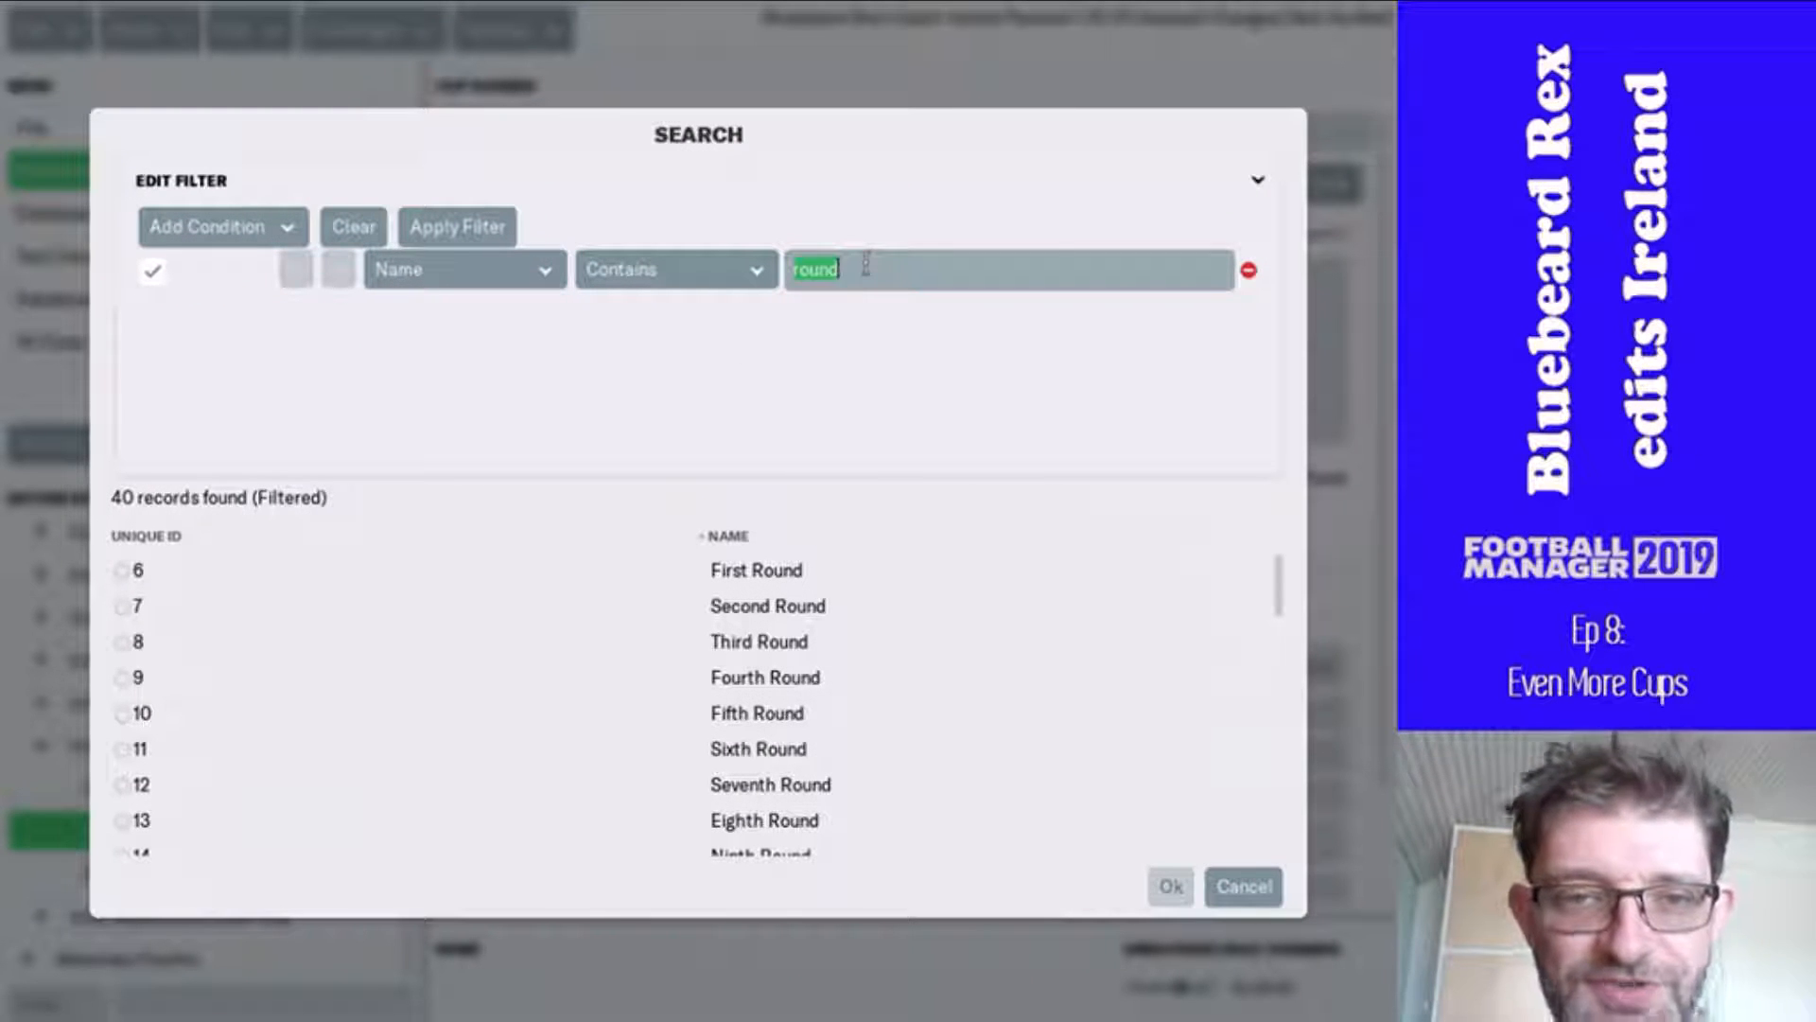
type("final")
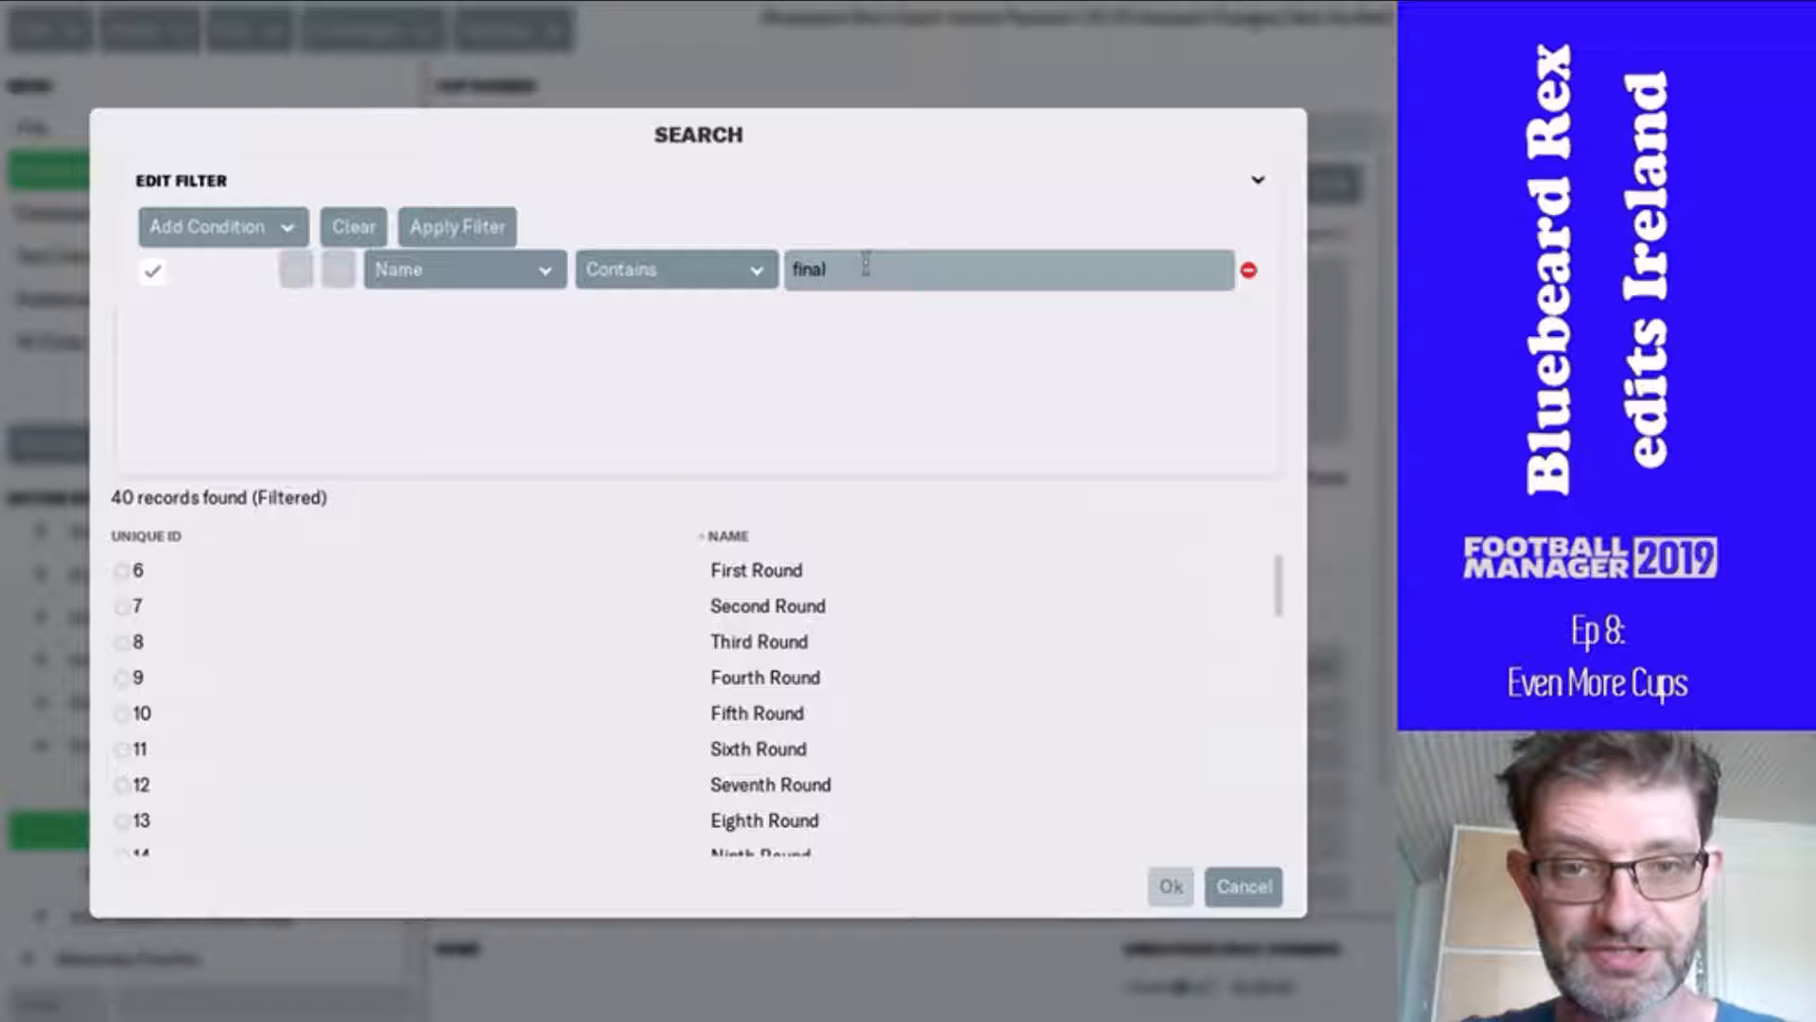
key("Return")
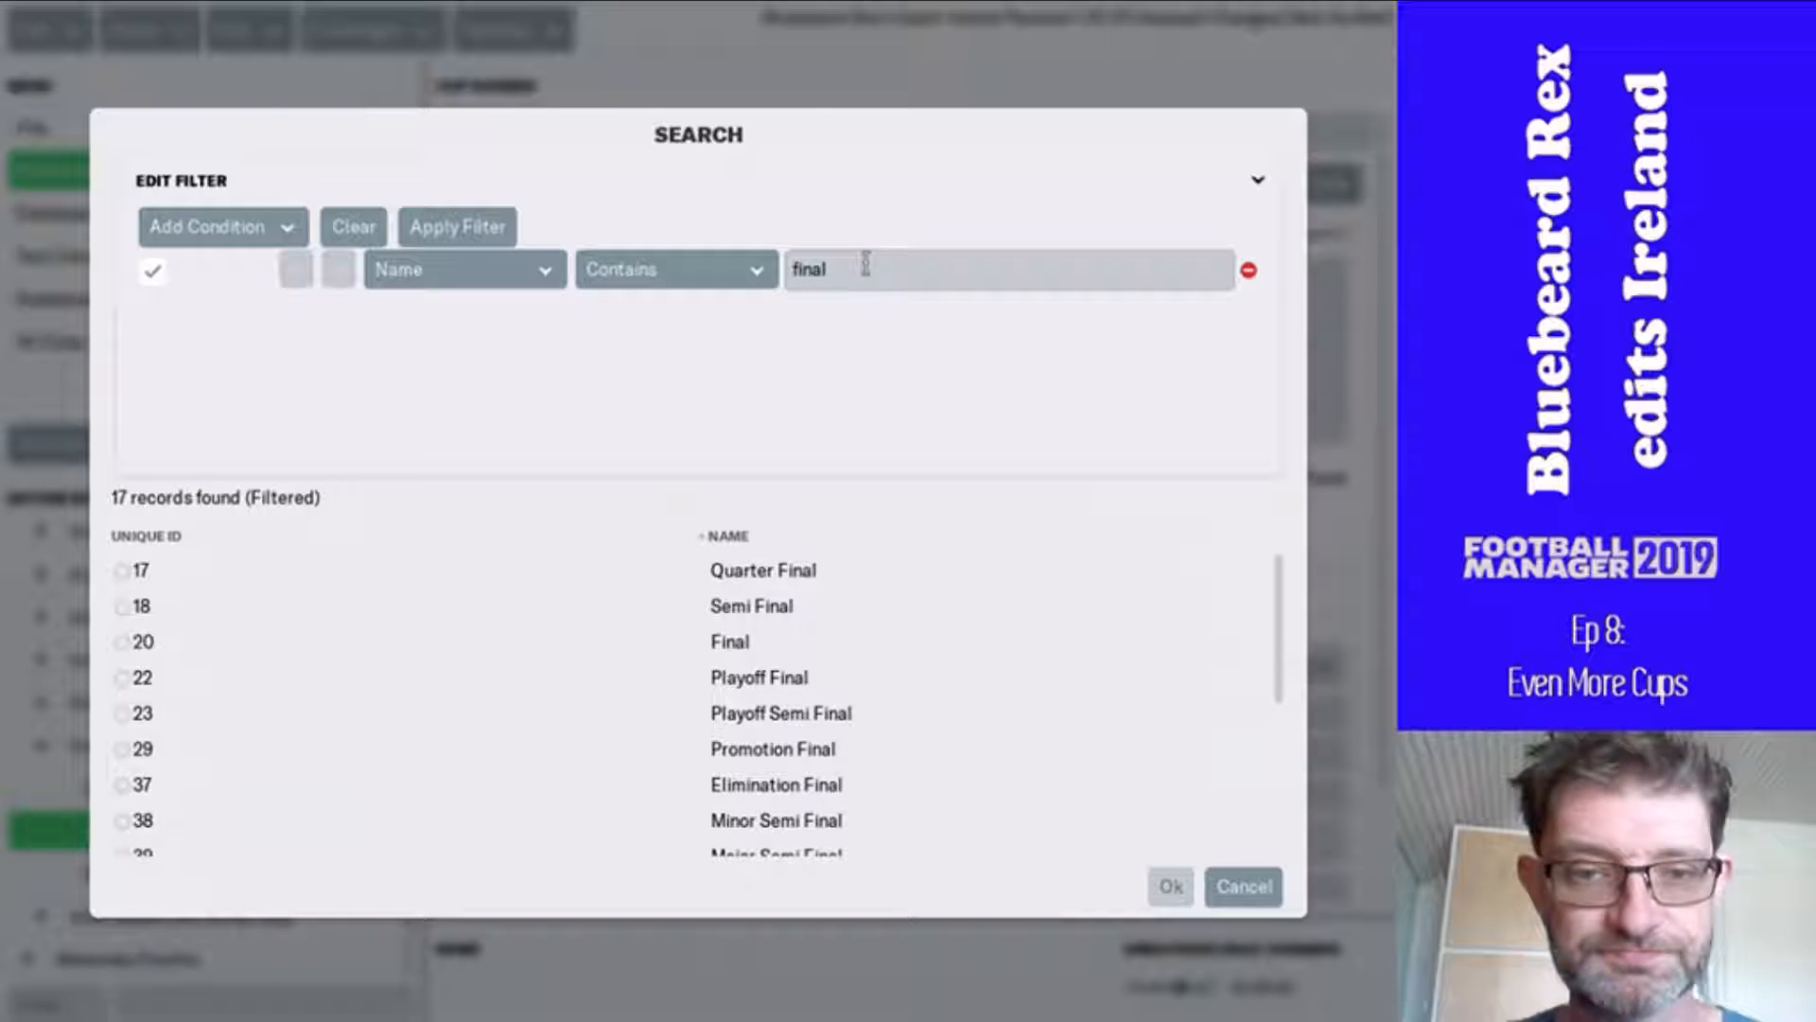
double_click(895, 583)
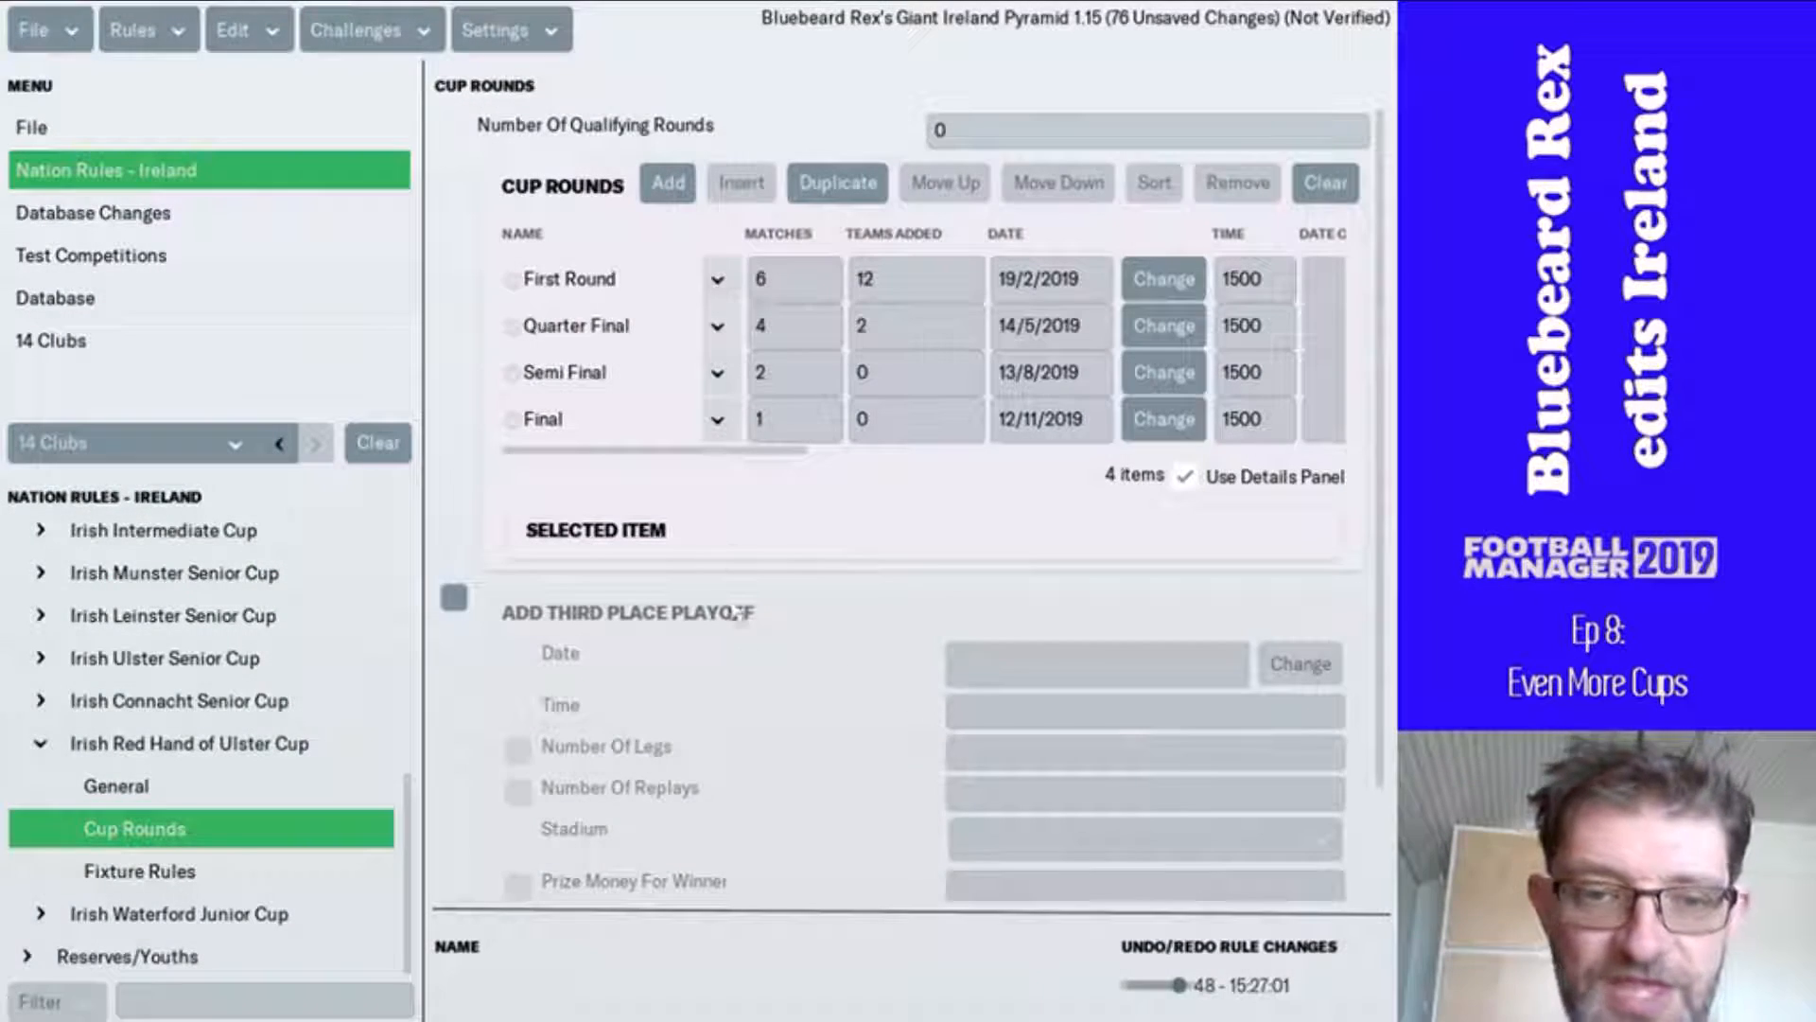
- Enable 1 replay for the Final and set its stadium type to Specific Stadium
left_click(619, 430)
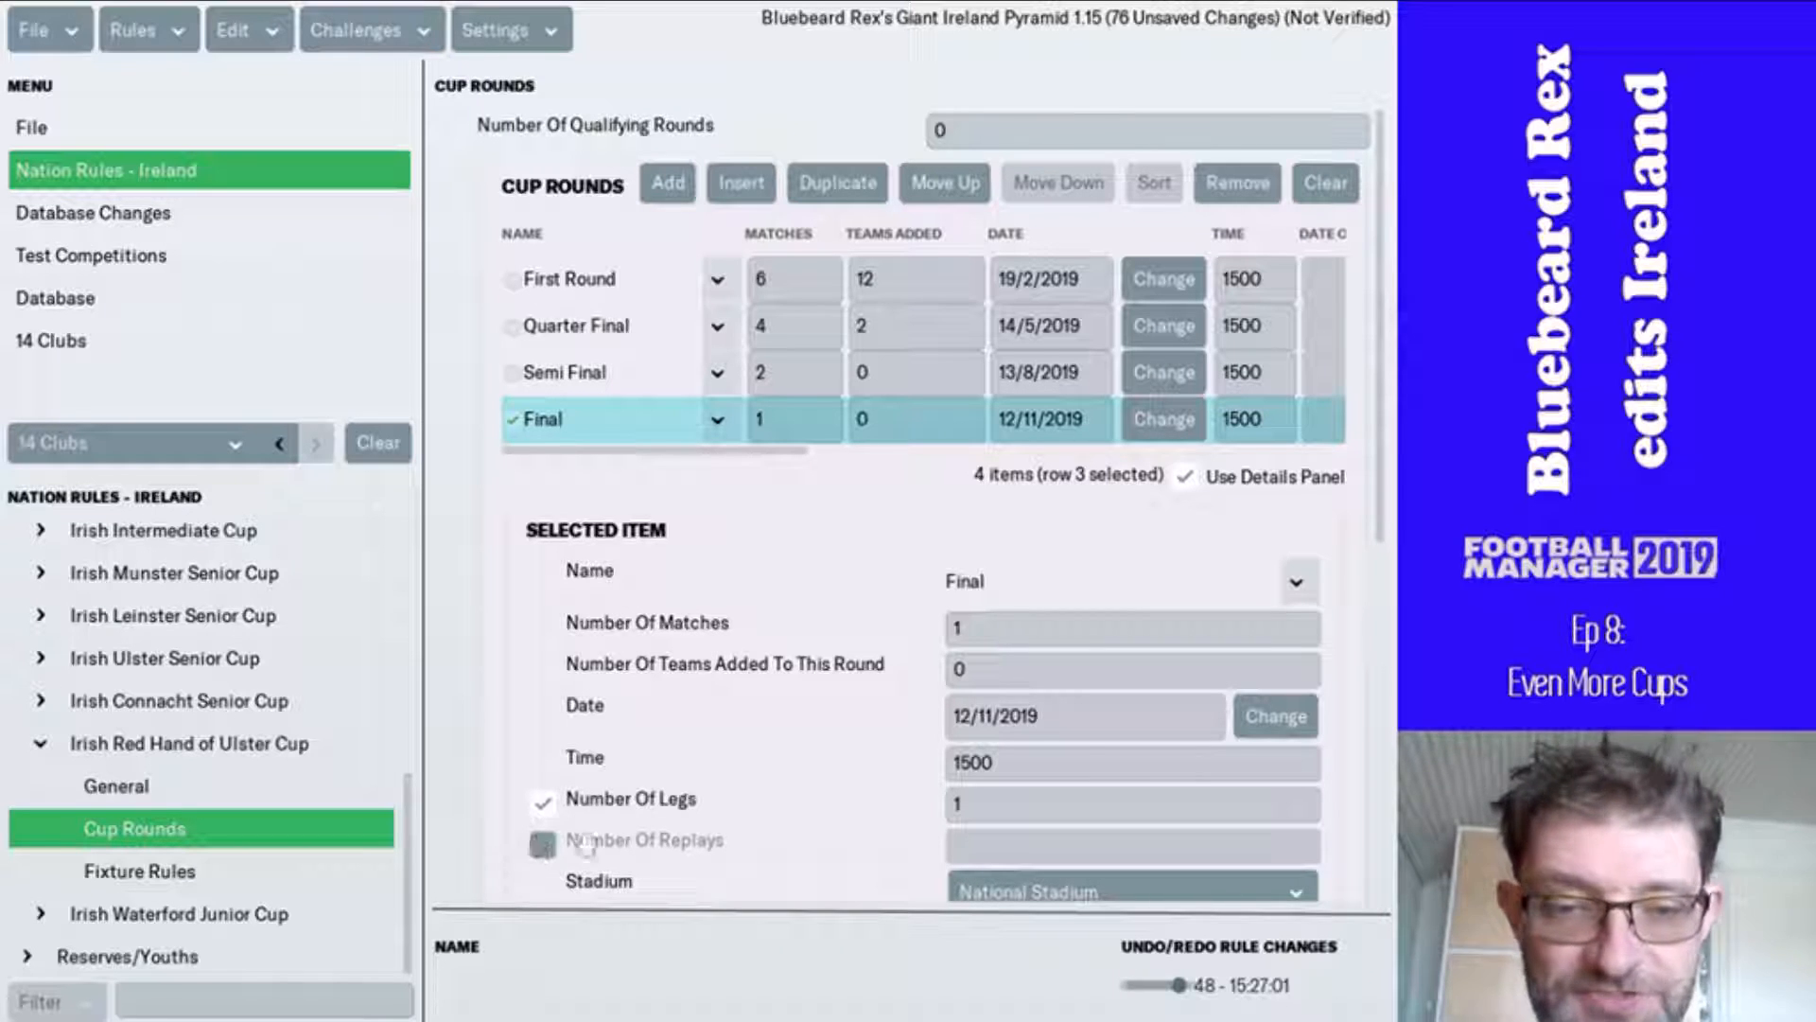
left_click(542, 844)
left_click(955, 802)
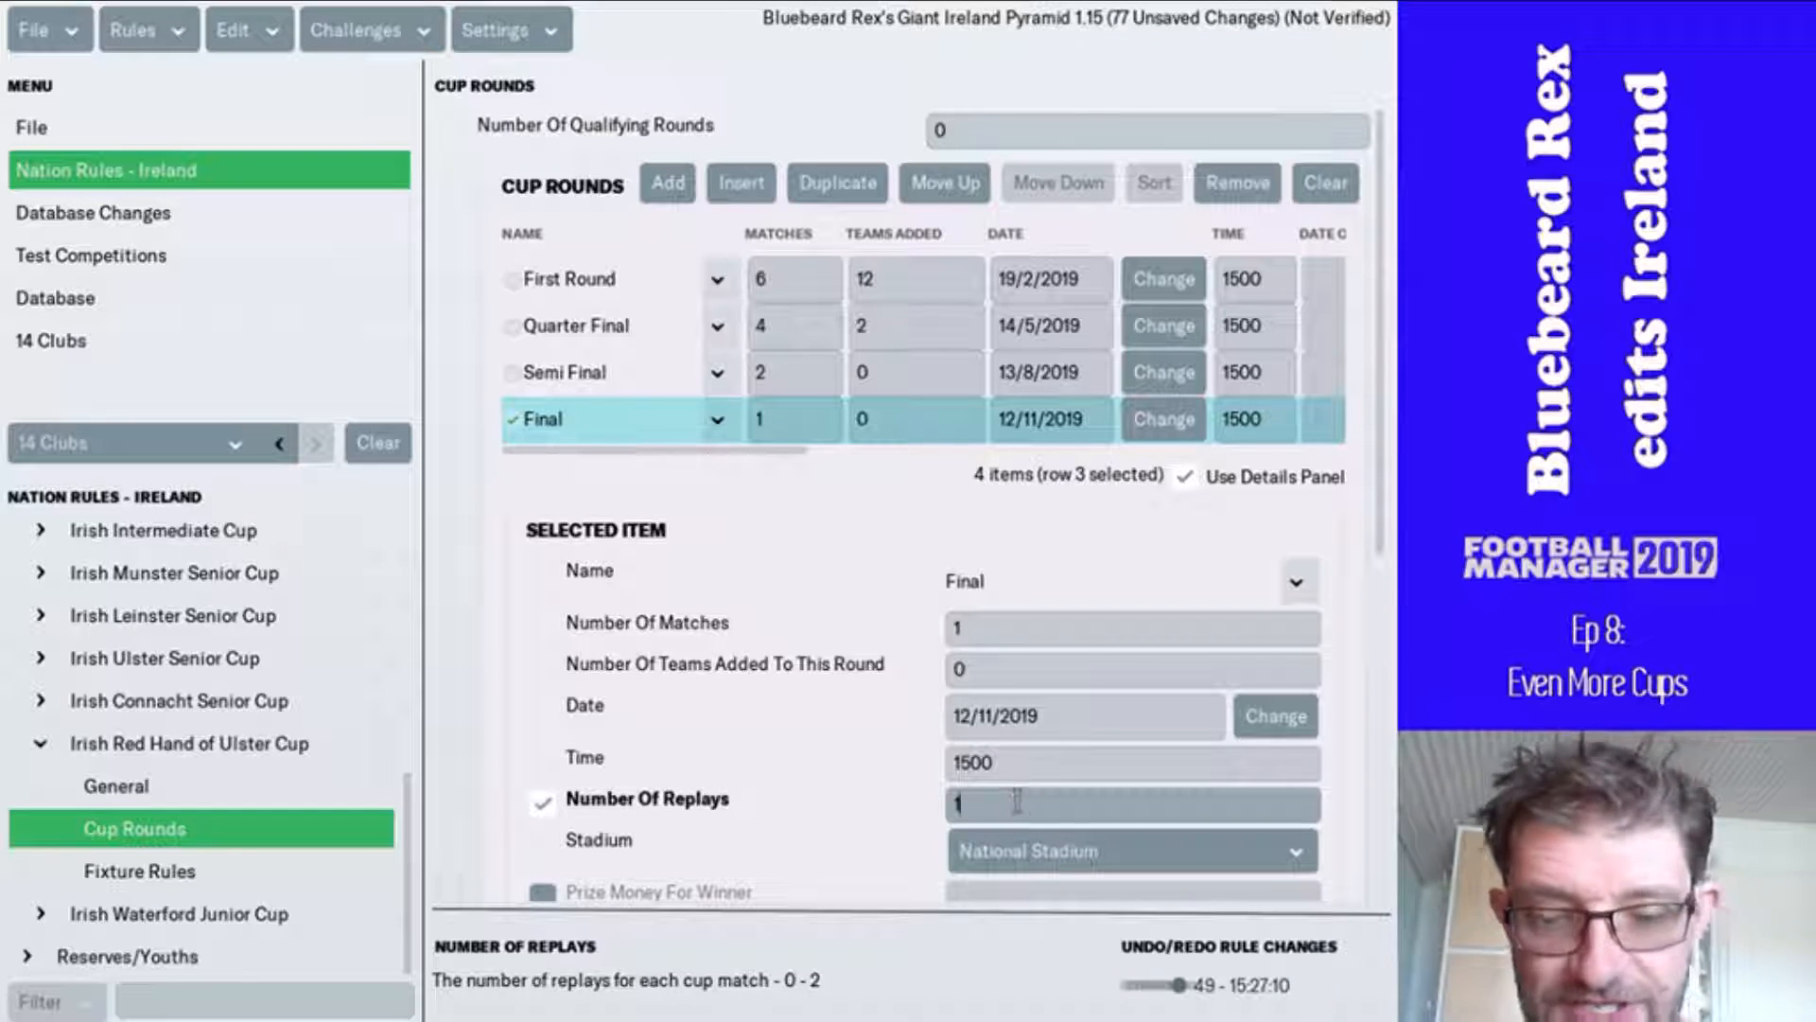
left_click(989, 854)
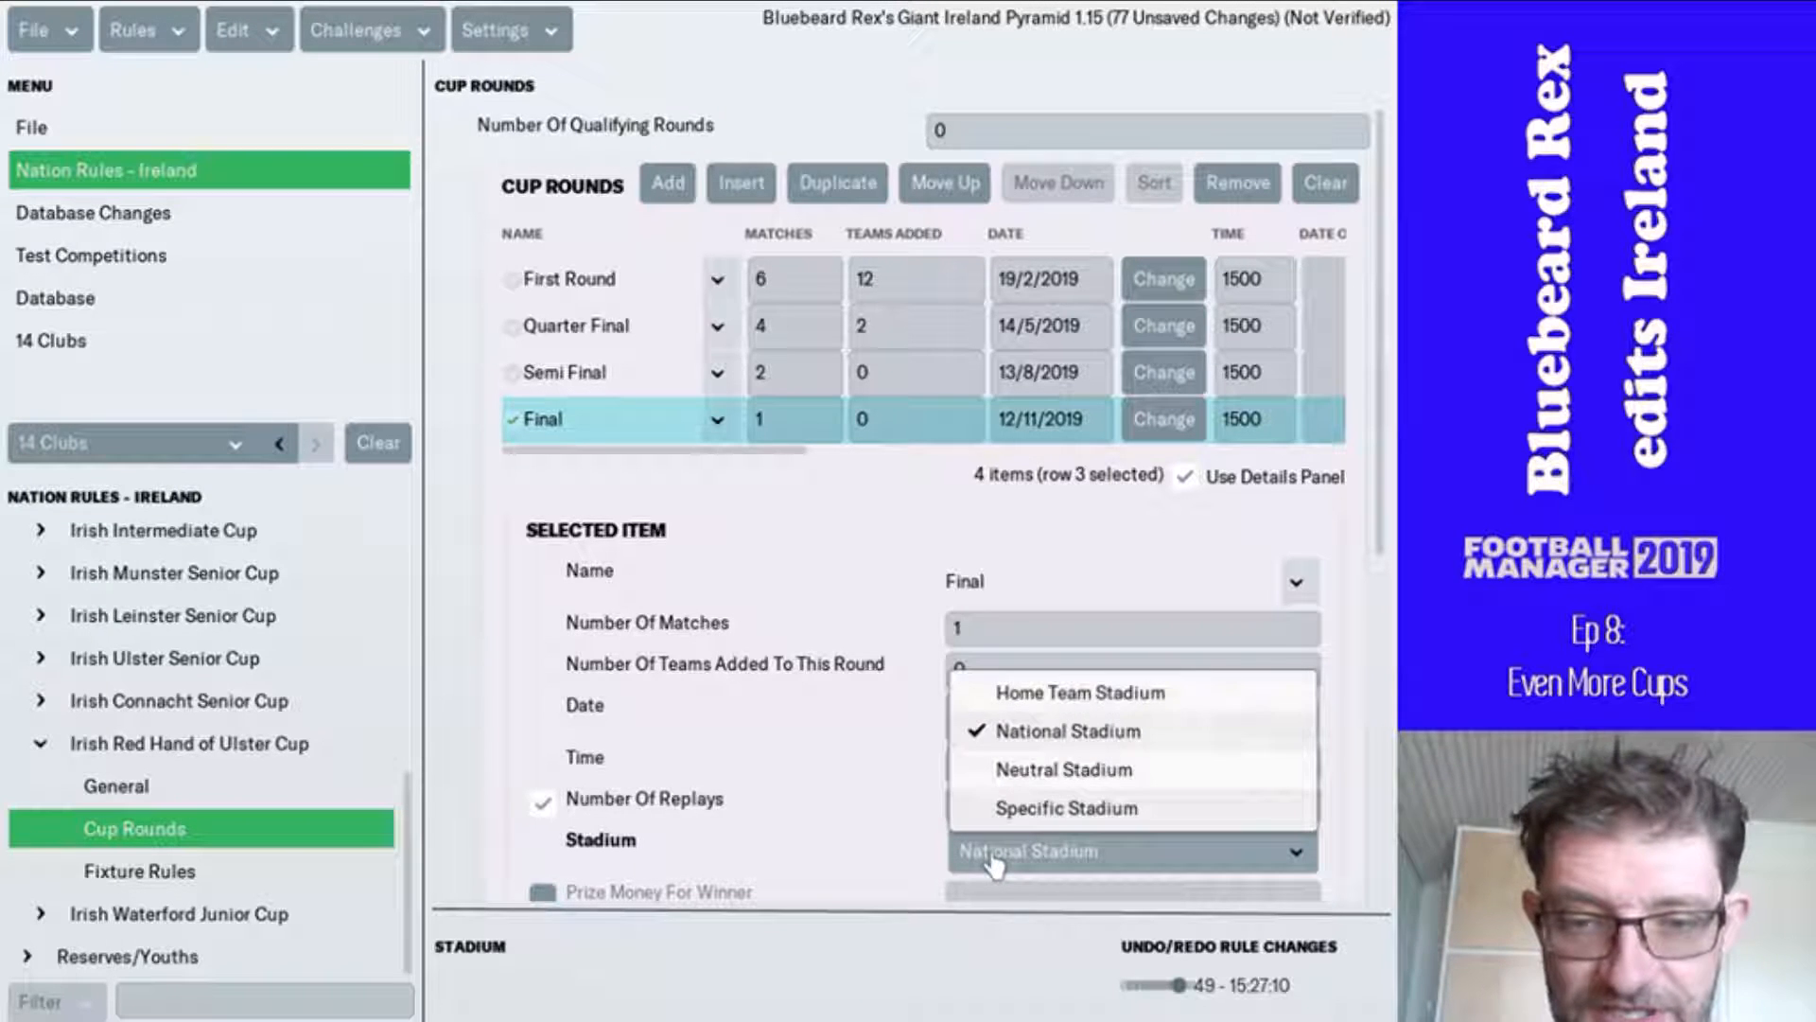
left_click(1067, 809)
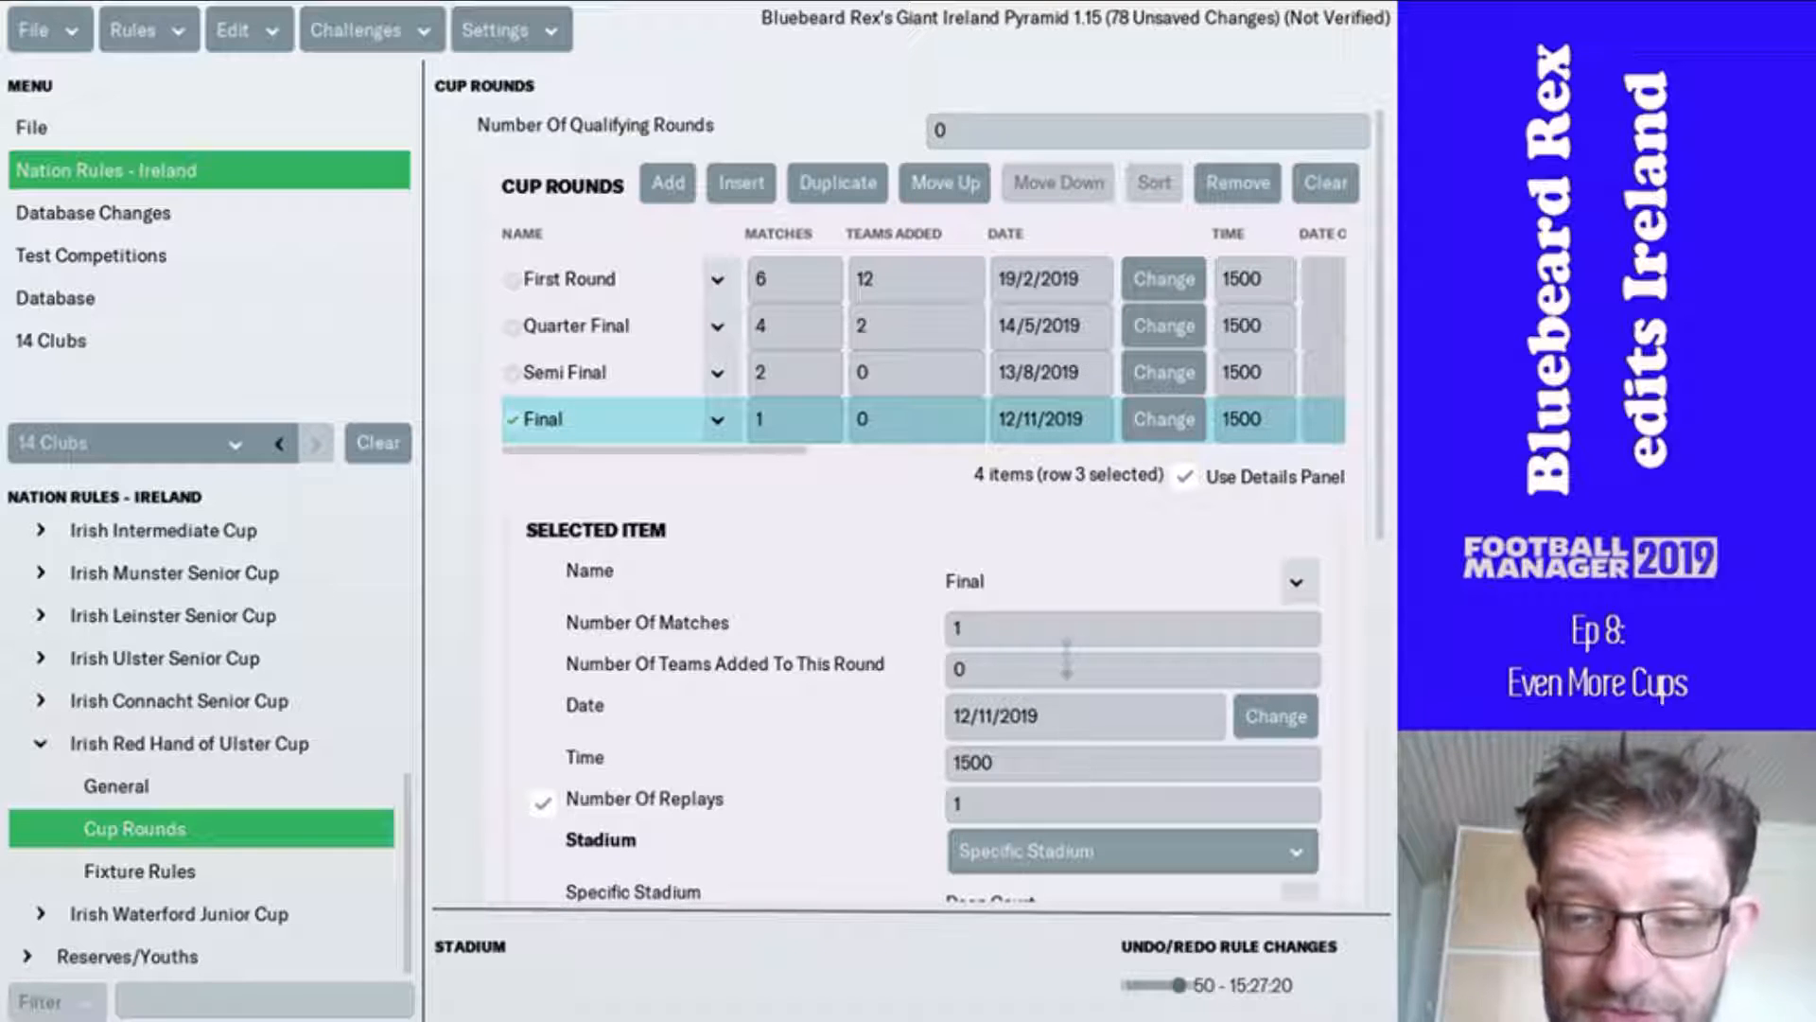
- Search for the Final's specific stadium by nation containing "northern ireland" and sort the stadiums by capacity, largest first
scroll(800, 807, "down", 5)
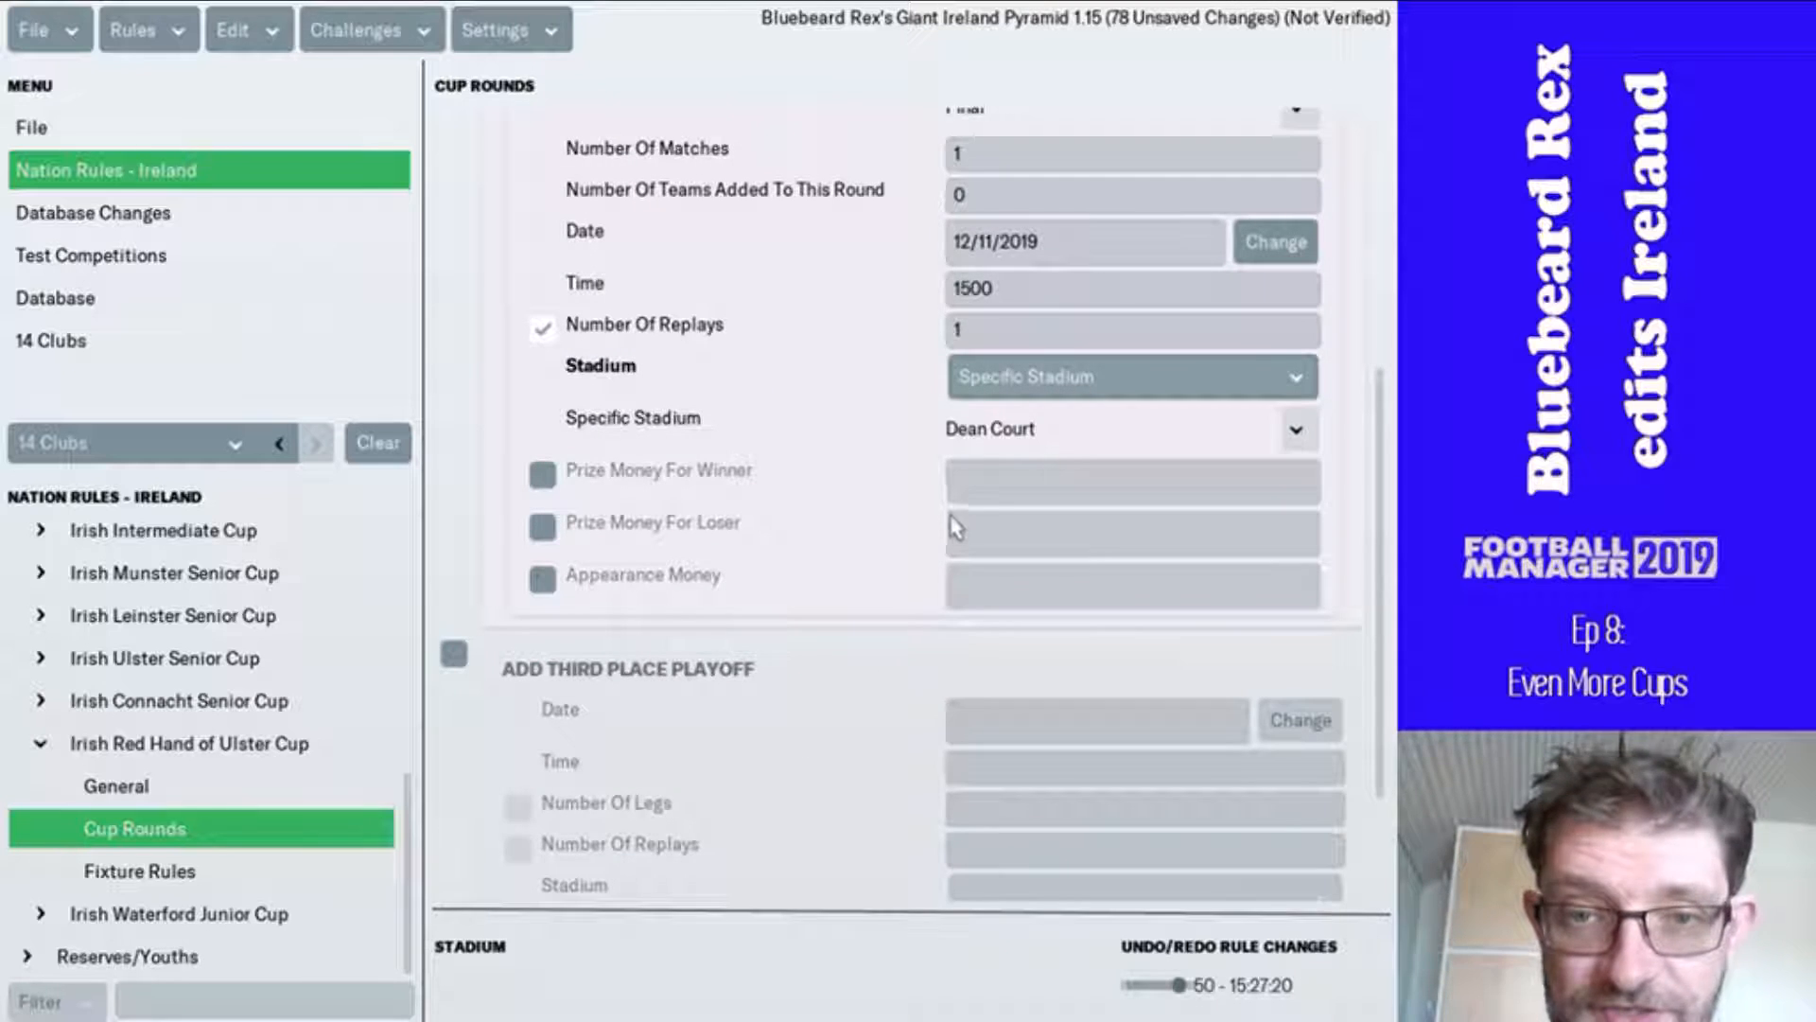
left_click(1295, 427)
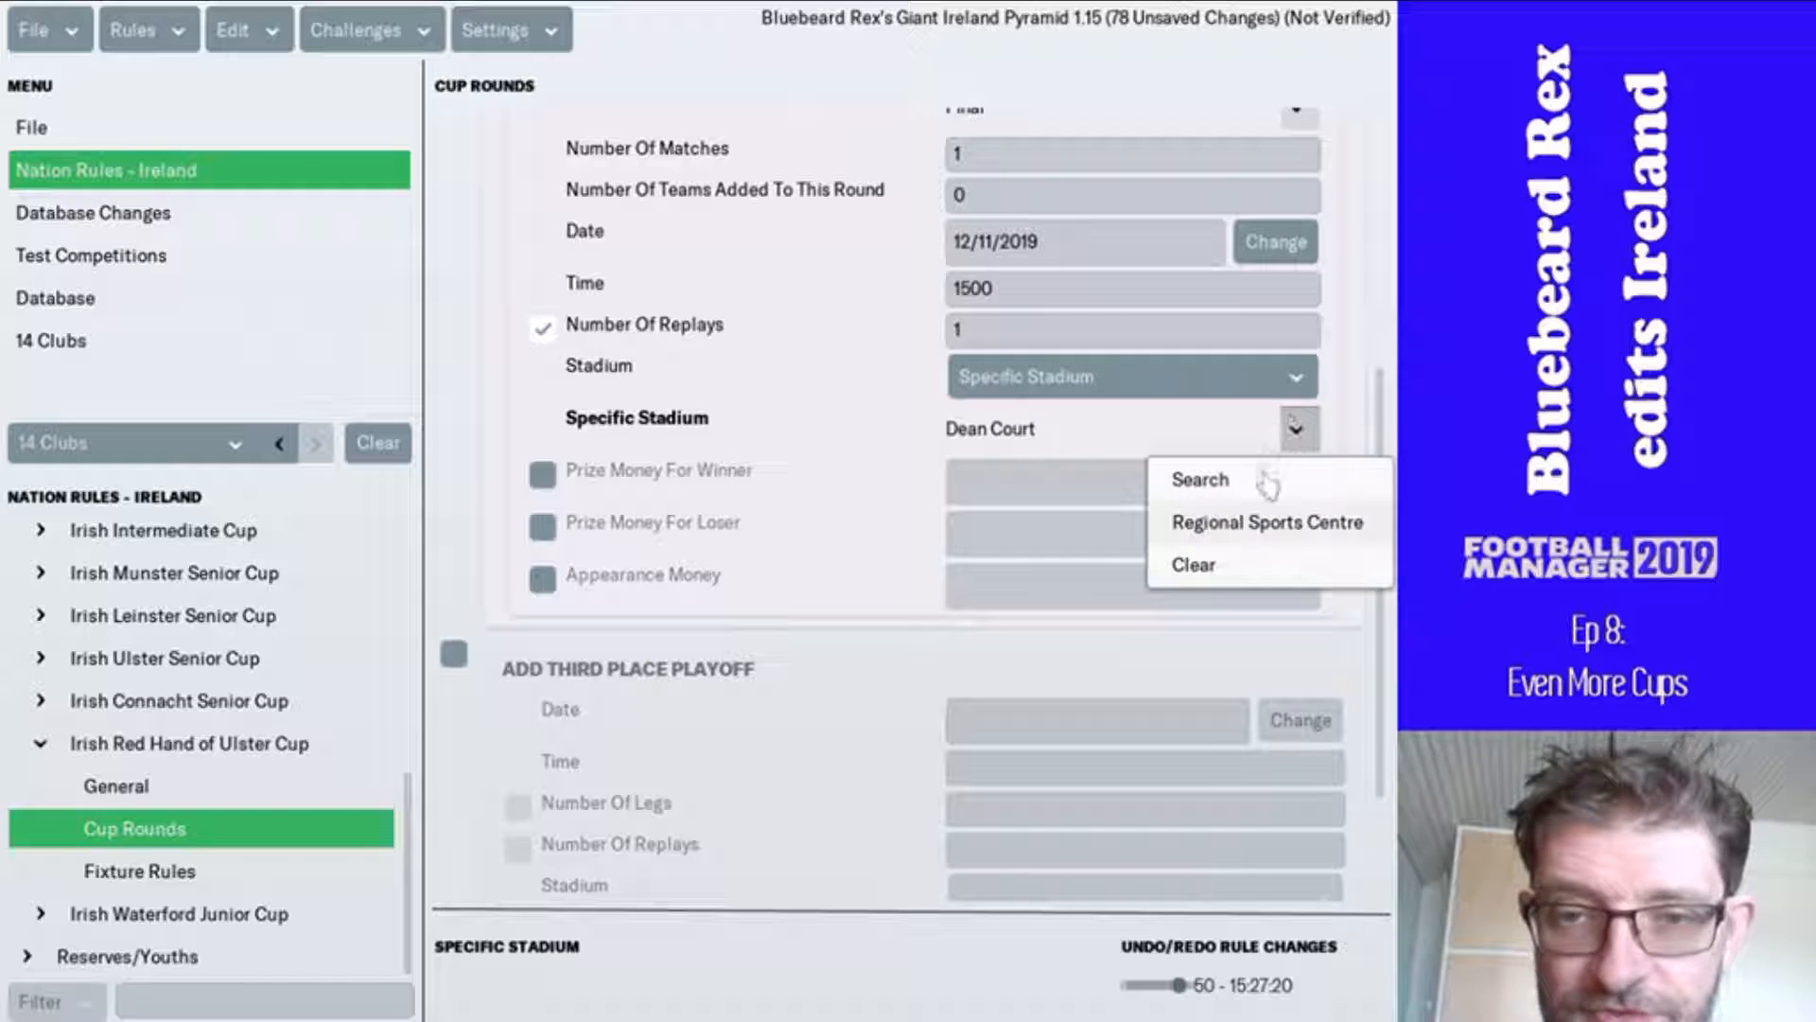
left_click(1200, 477)
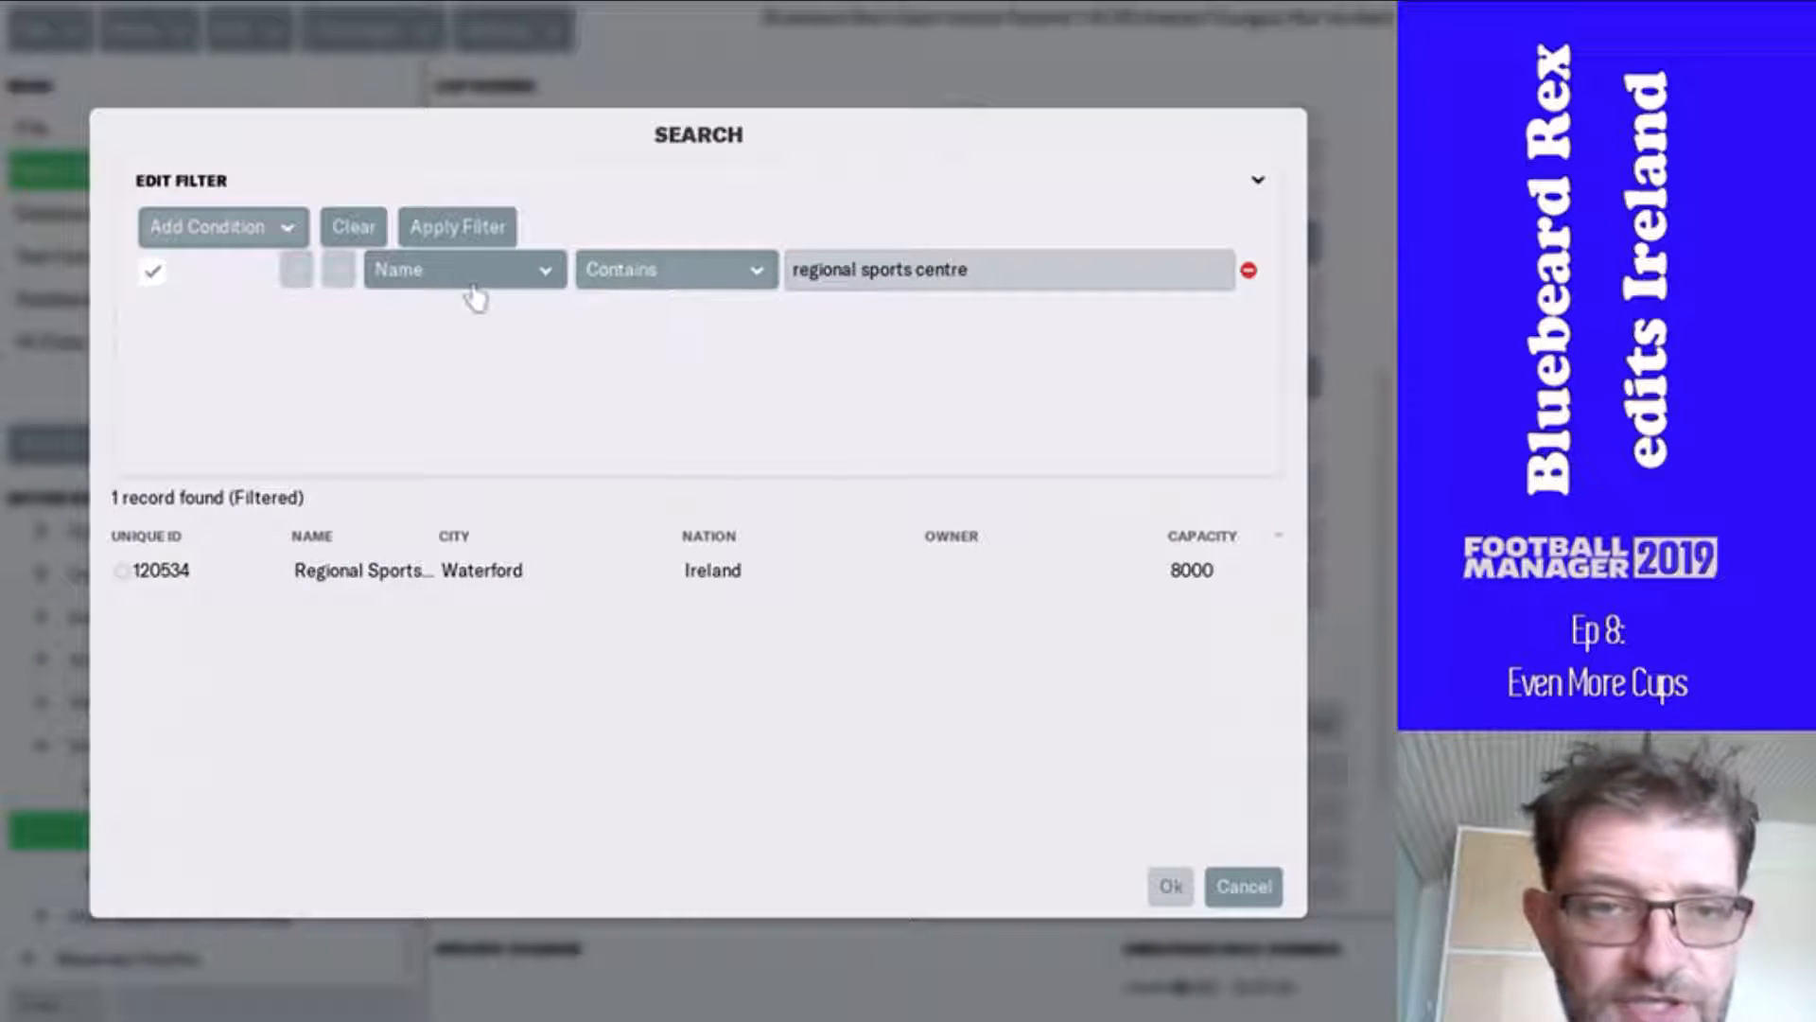
left_click(254, 239)
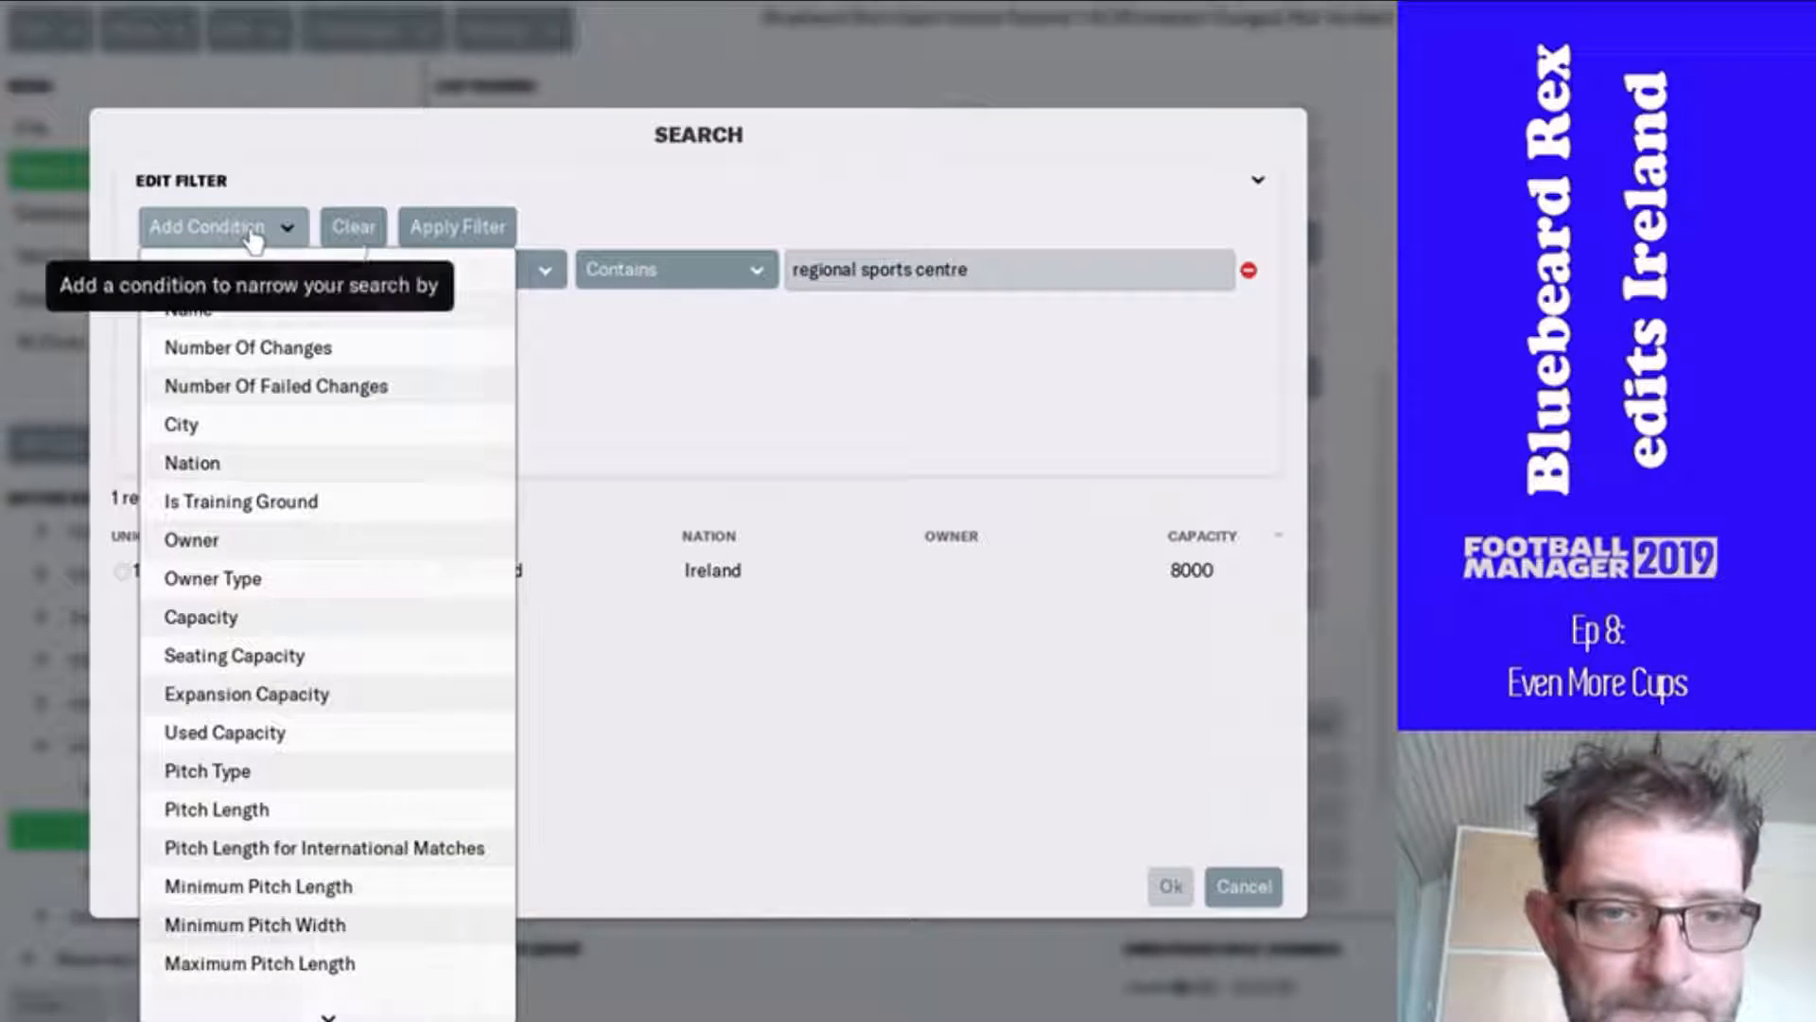
left_click(476, 266)
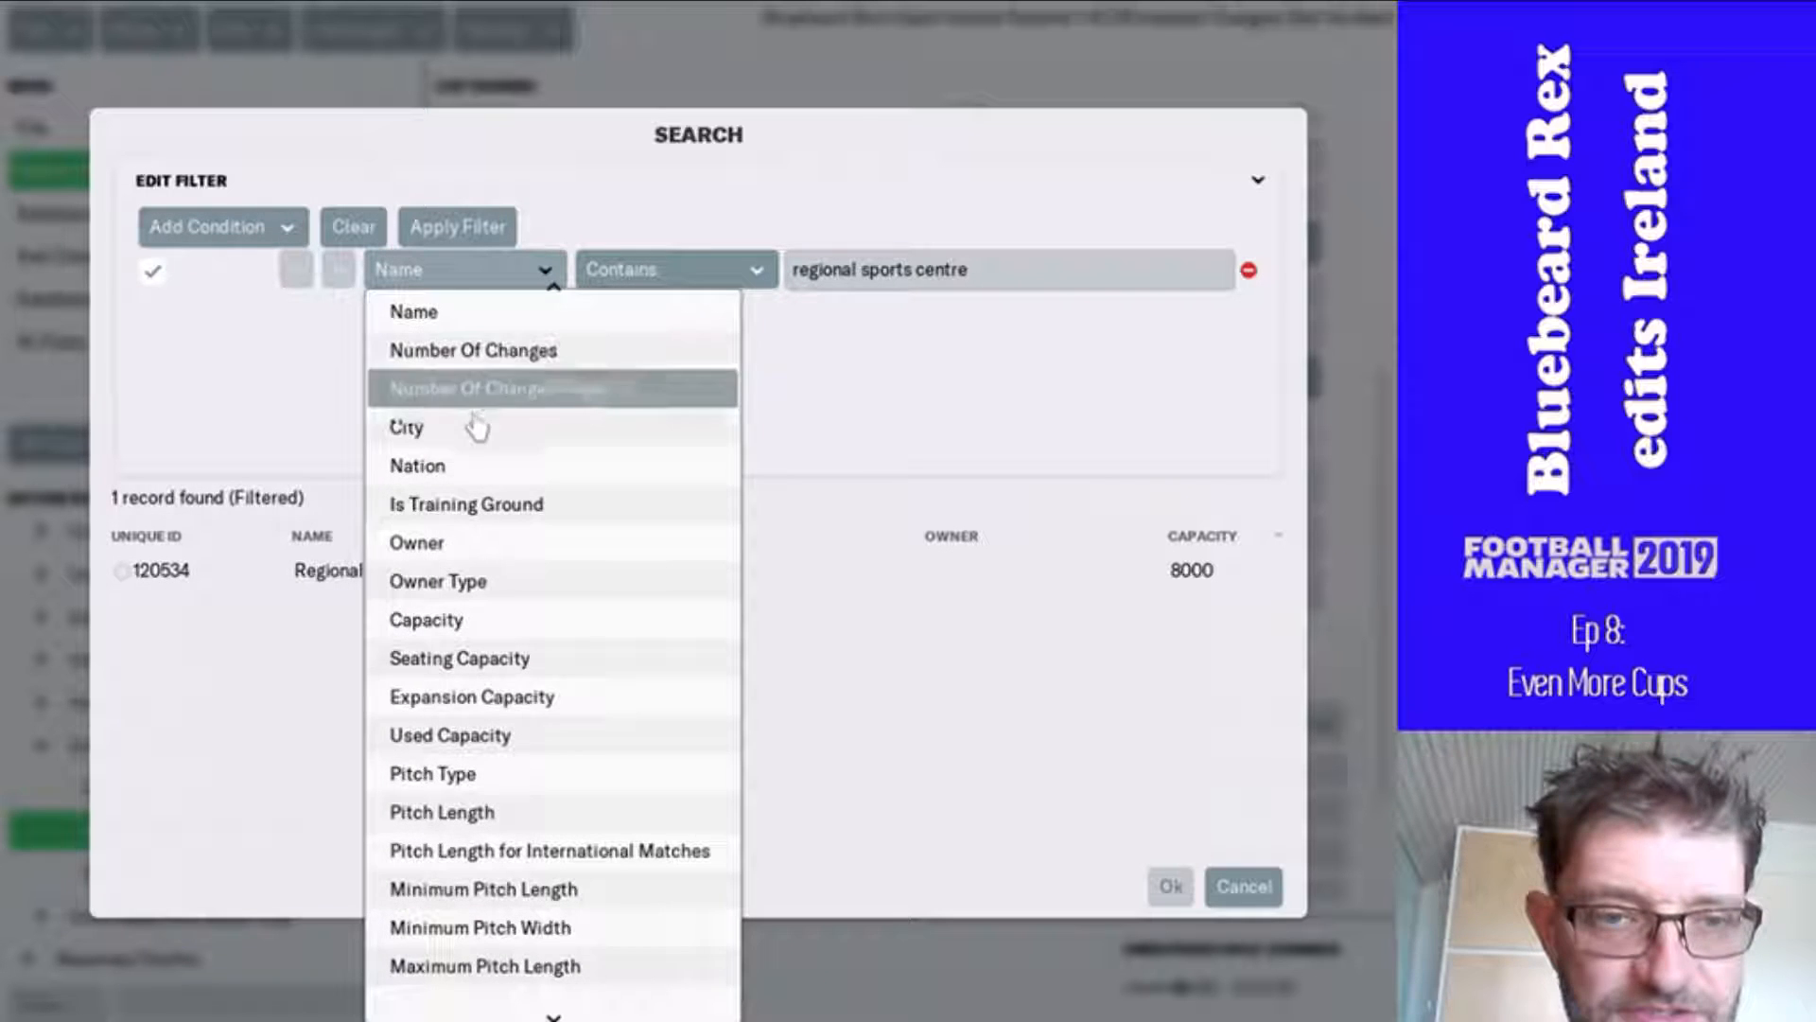
left_click(475, 489)
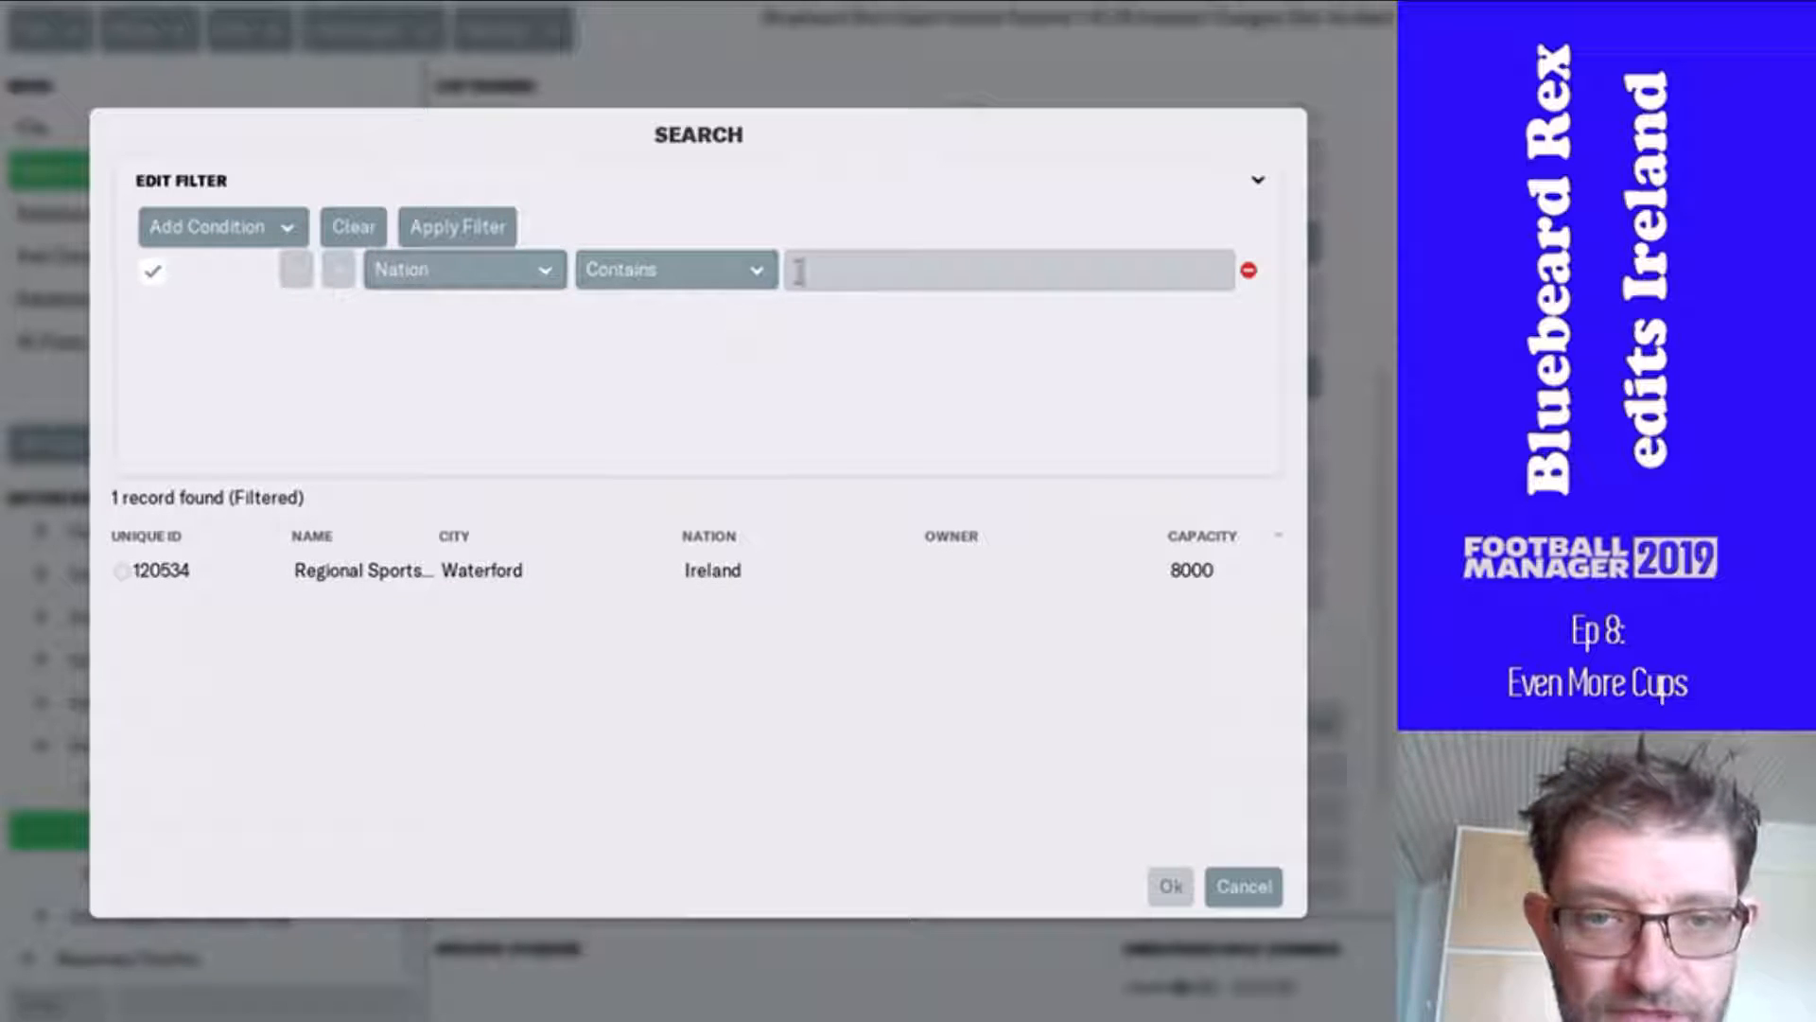
left_click(908, 261)
type("northe")
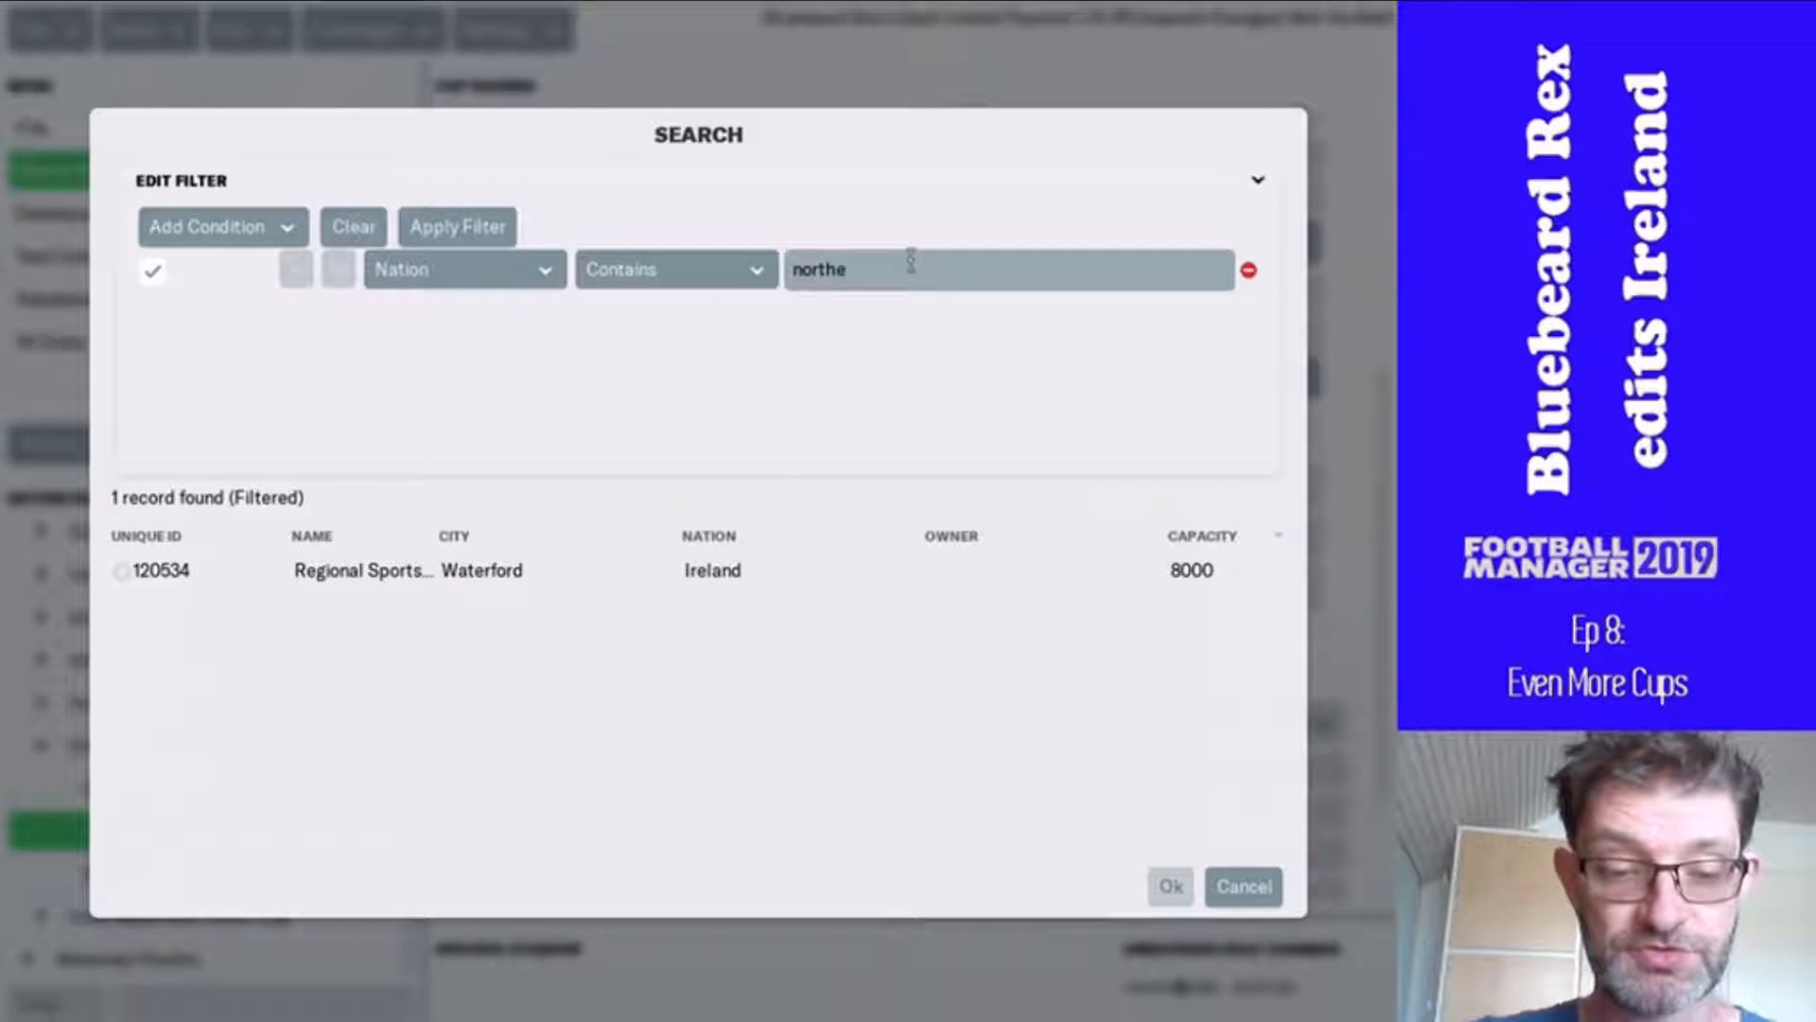
type("rn ireland")
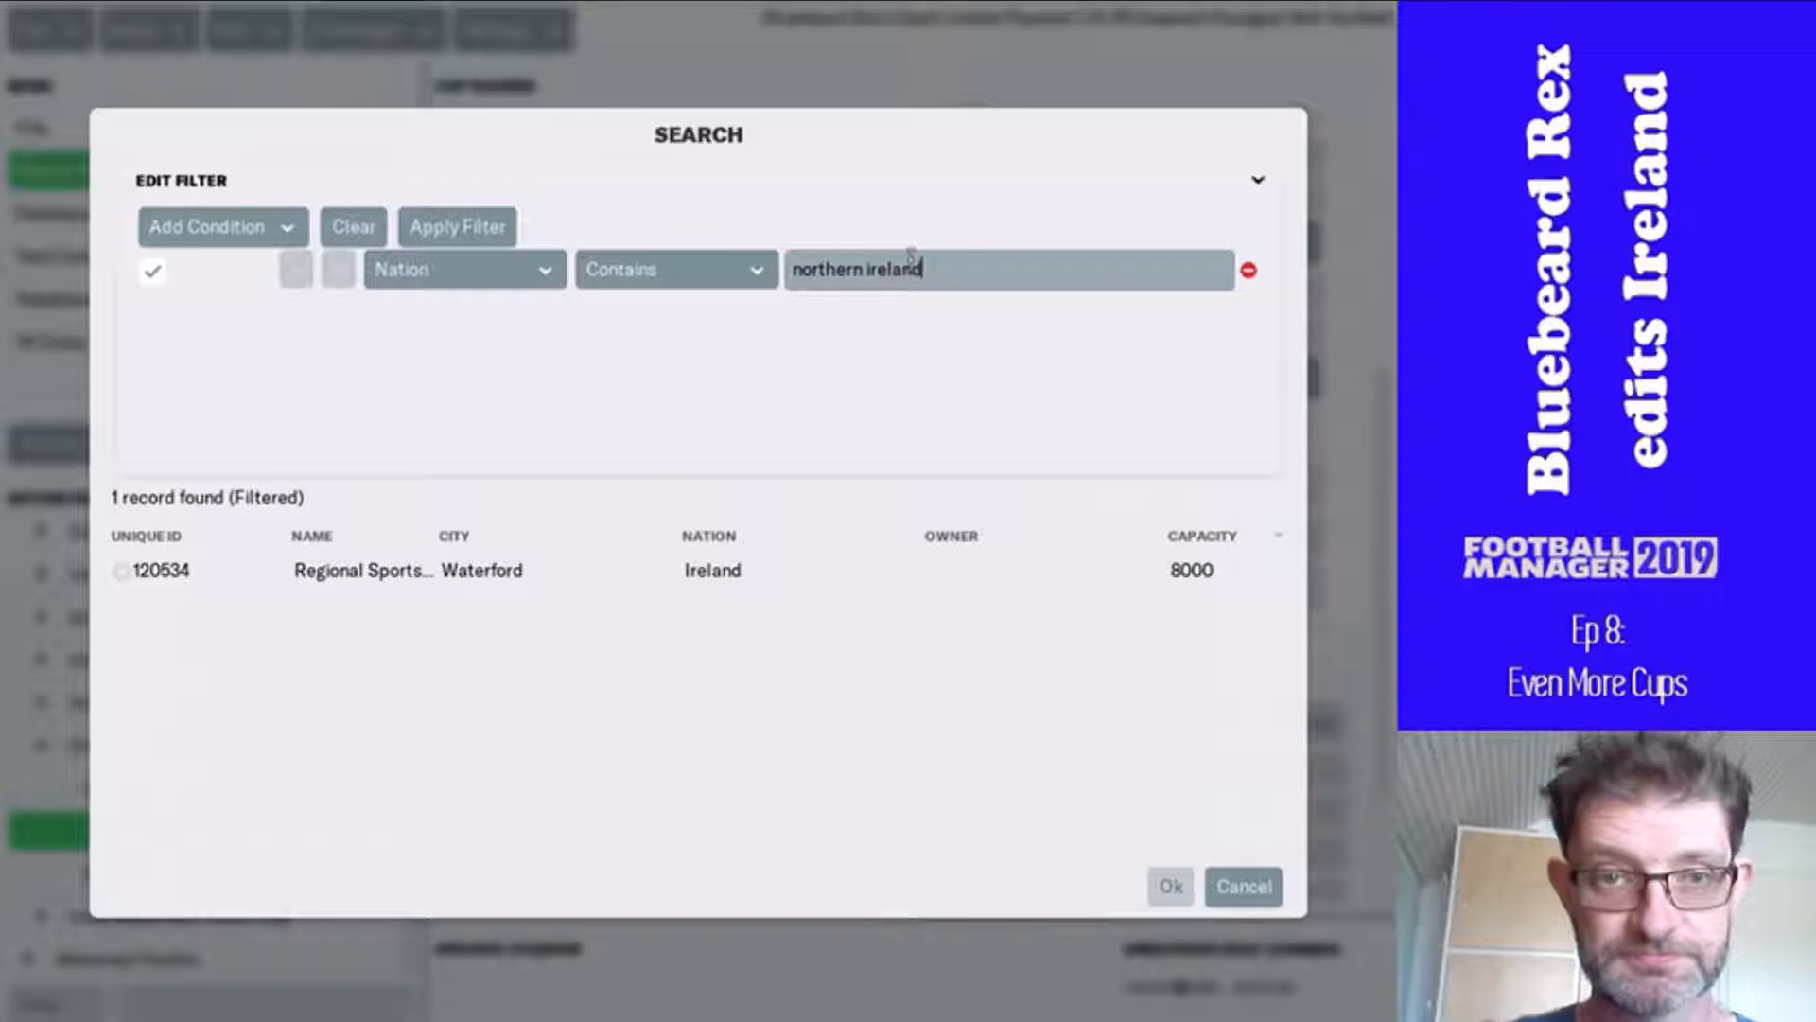
key("Return")
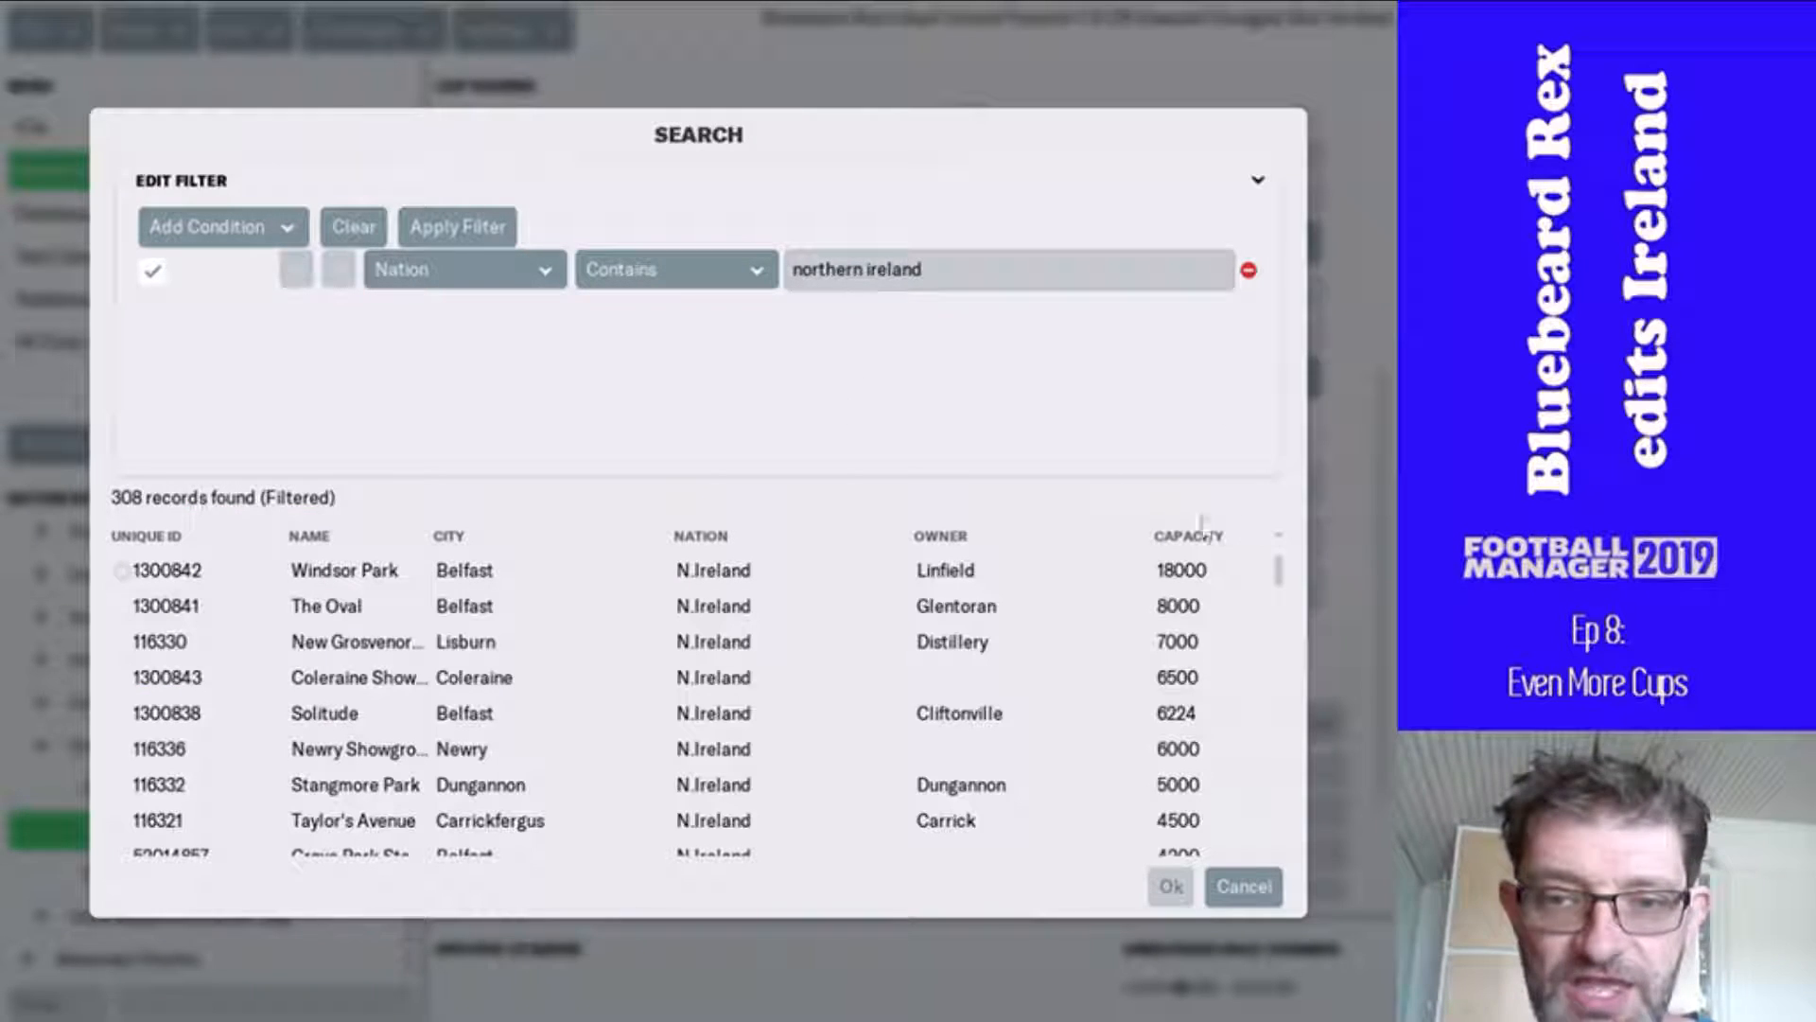
left_click(1173, 541)
left_click(1173, 544)
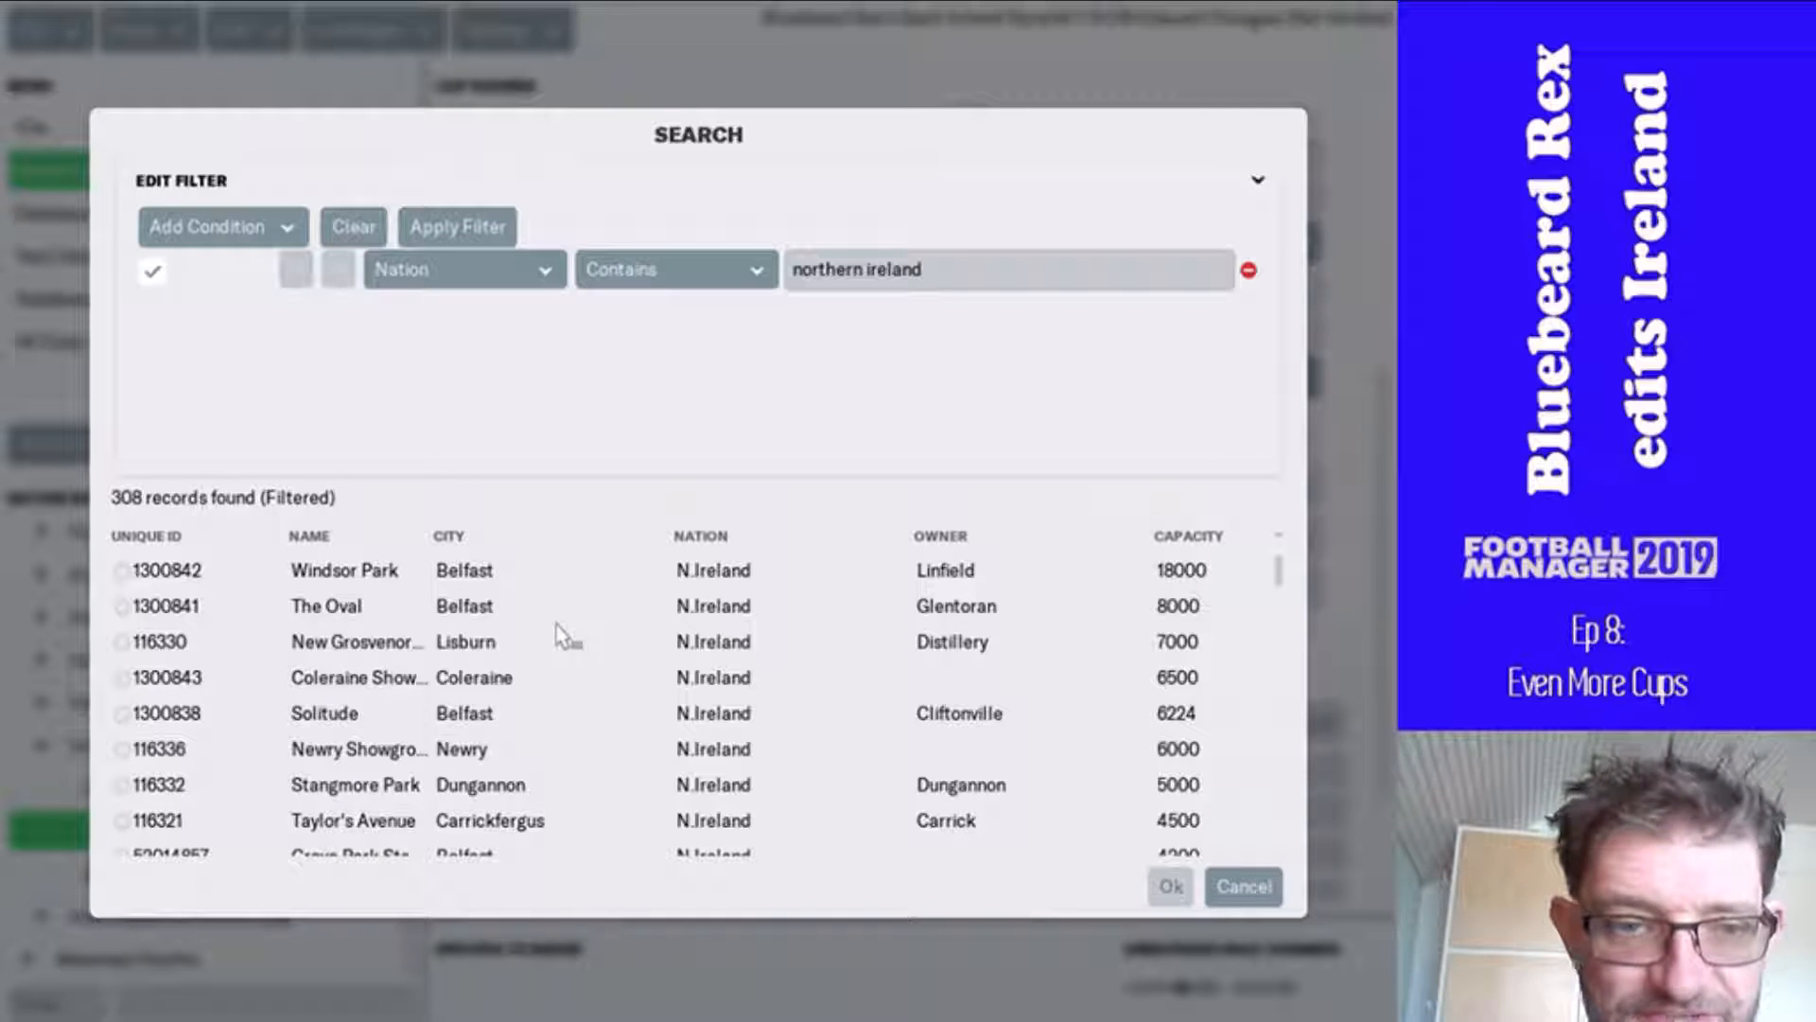
- Look through the Northern Irish stadiums and assign Solitude in Belfast as the Final's specific stadium
left_click(561, 721)
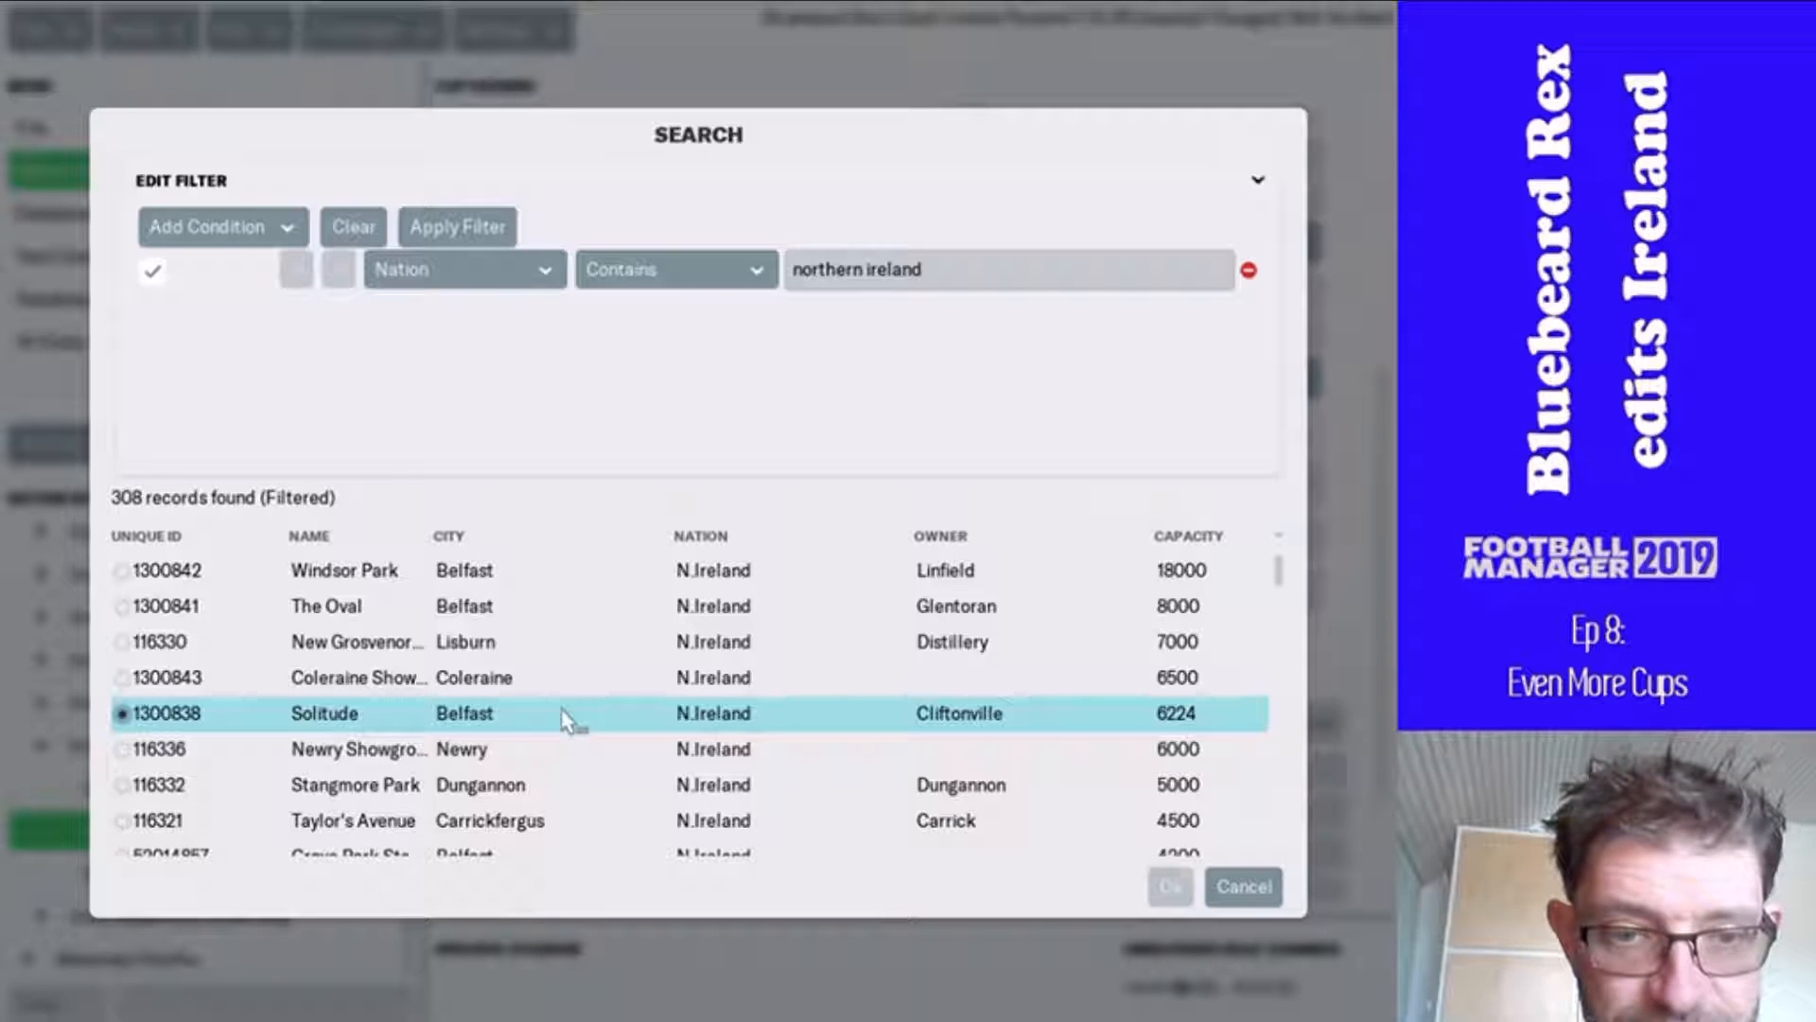
scroll(568, 768, "down", 2)
scroll(570, 775, "down", 8)
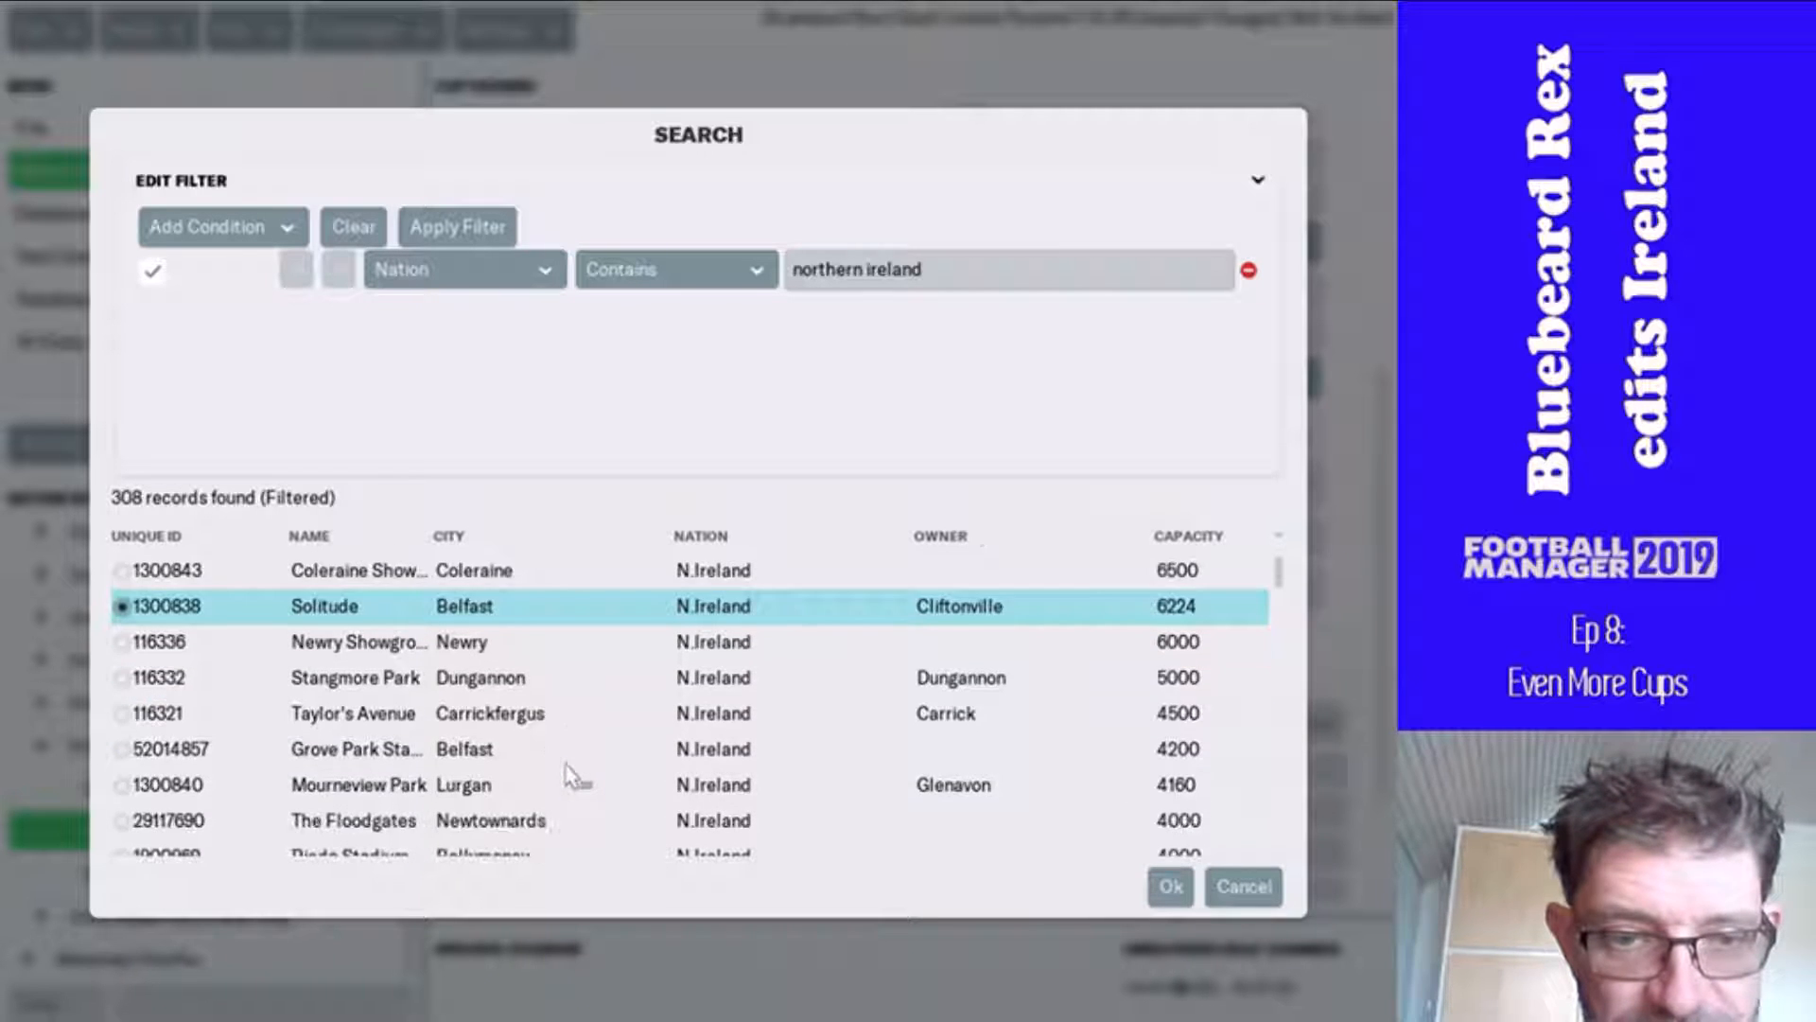
scroll(570, 777, "down", 1)
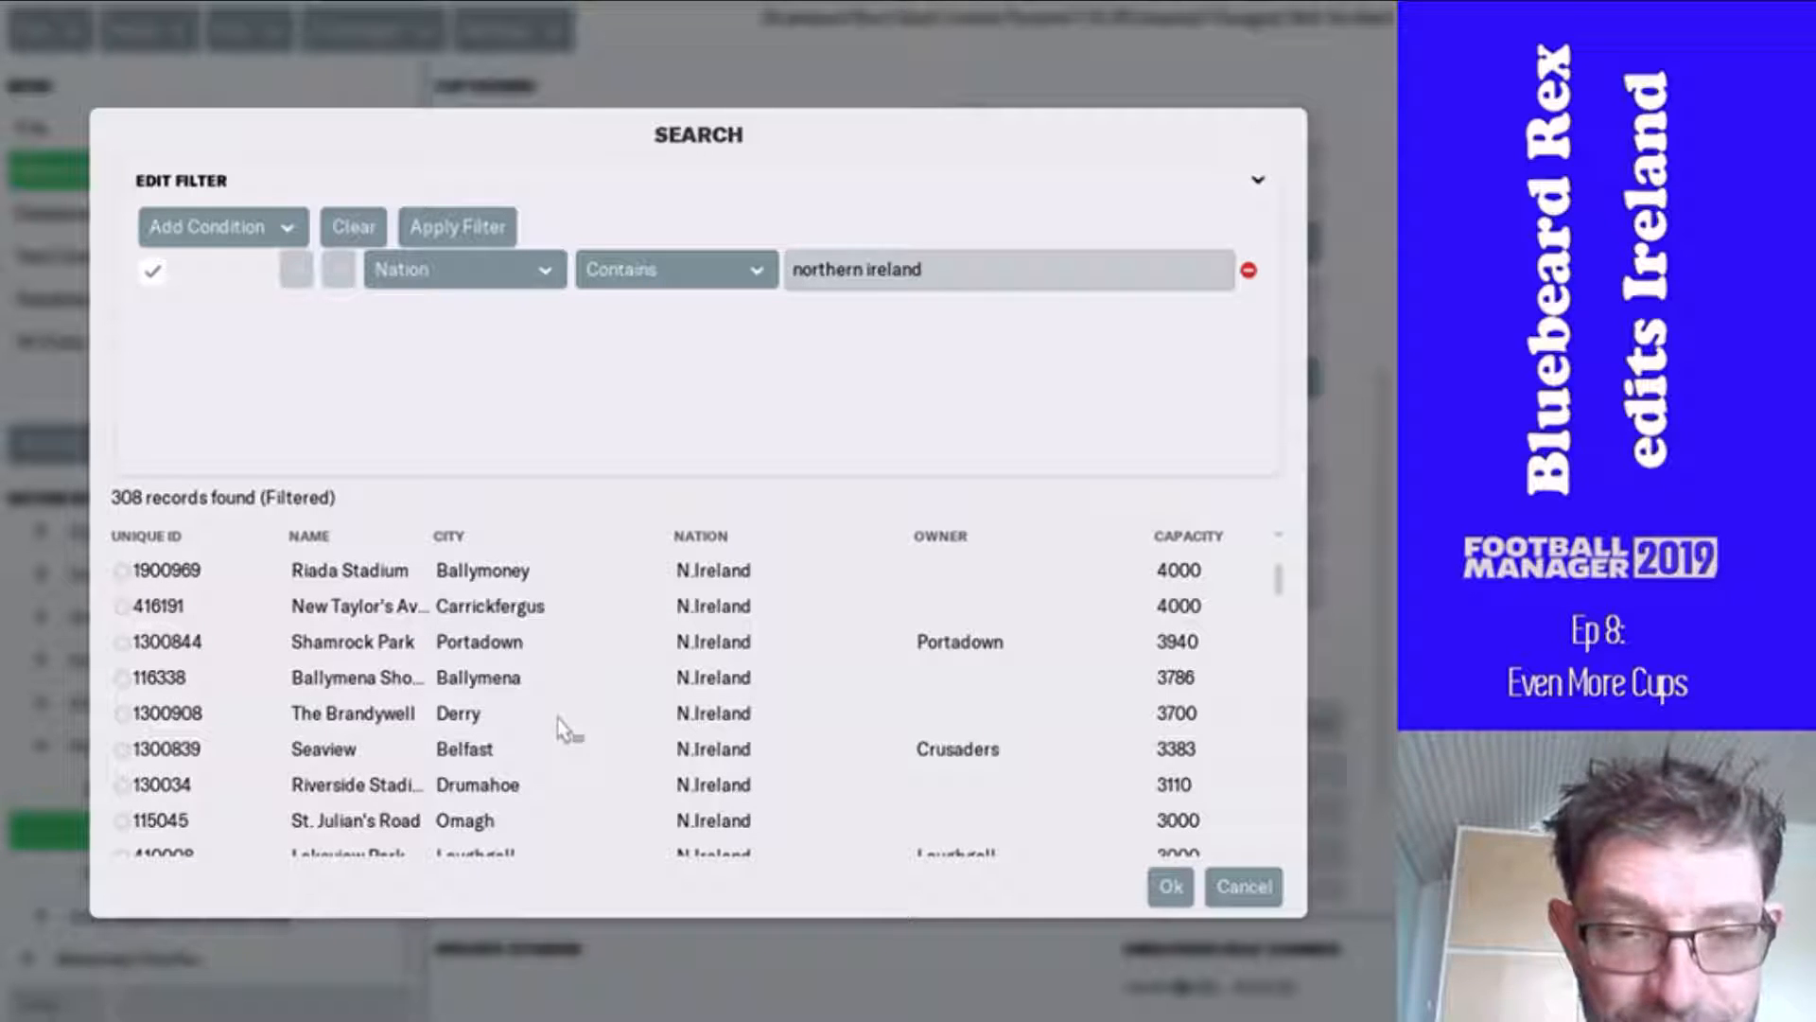
scroll(565, 729, "up", 6)
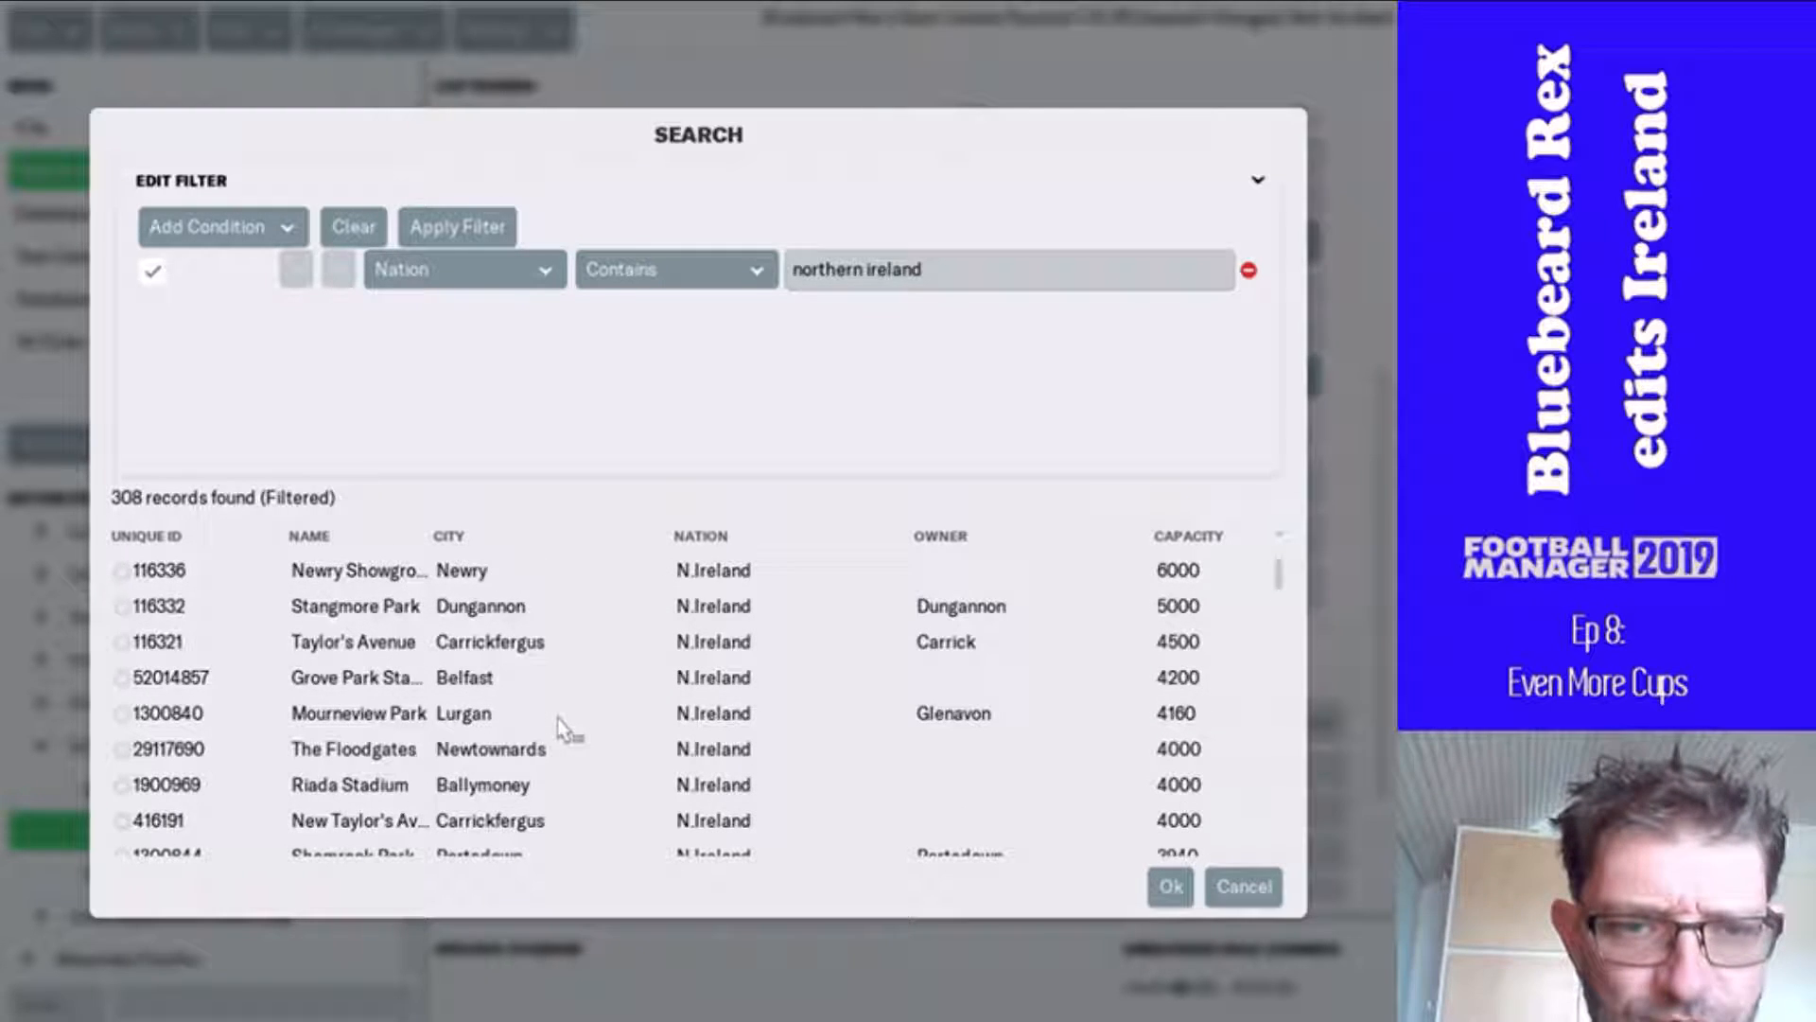
scroll(565, 728, "up", 3)
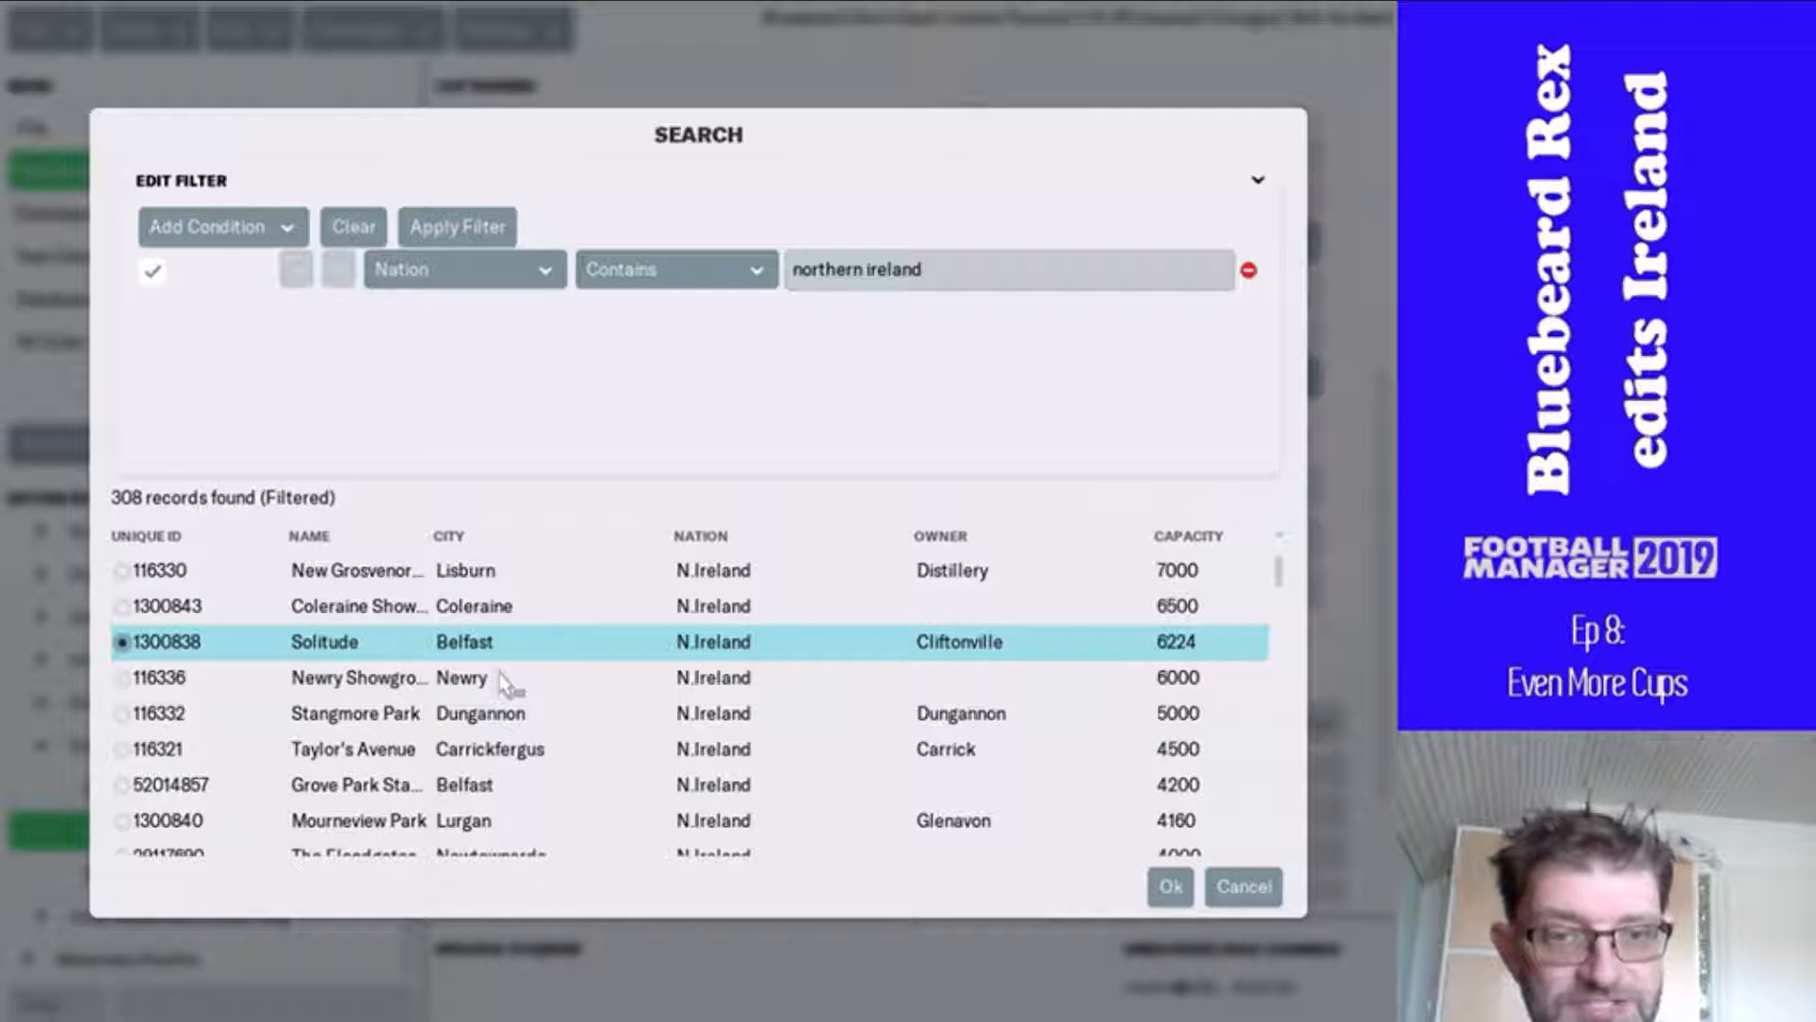
left_click(496, 679)
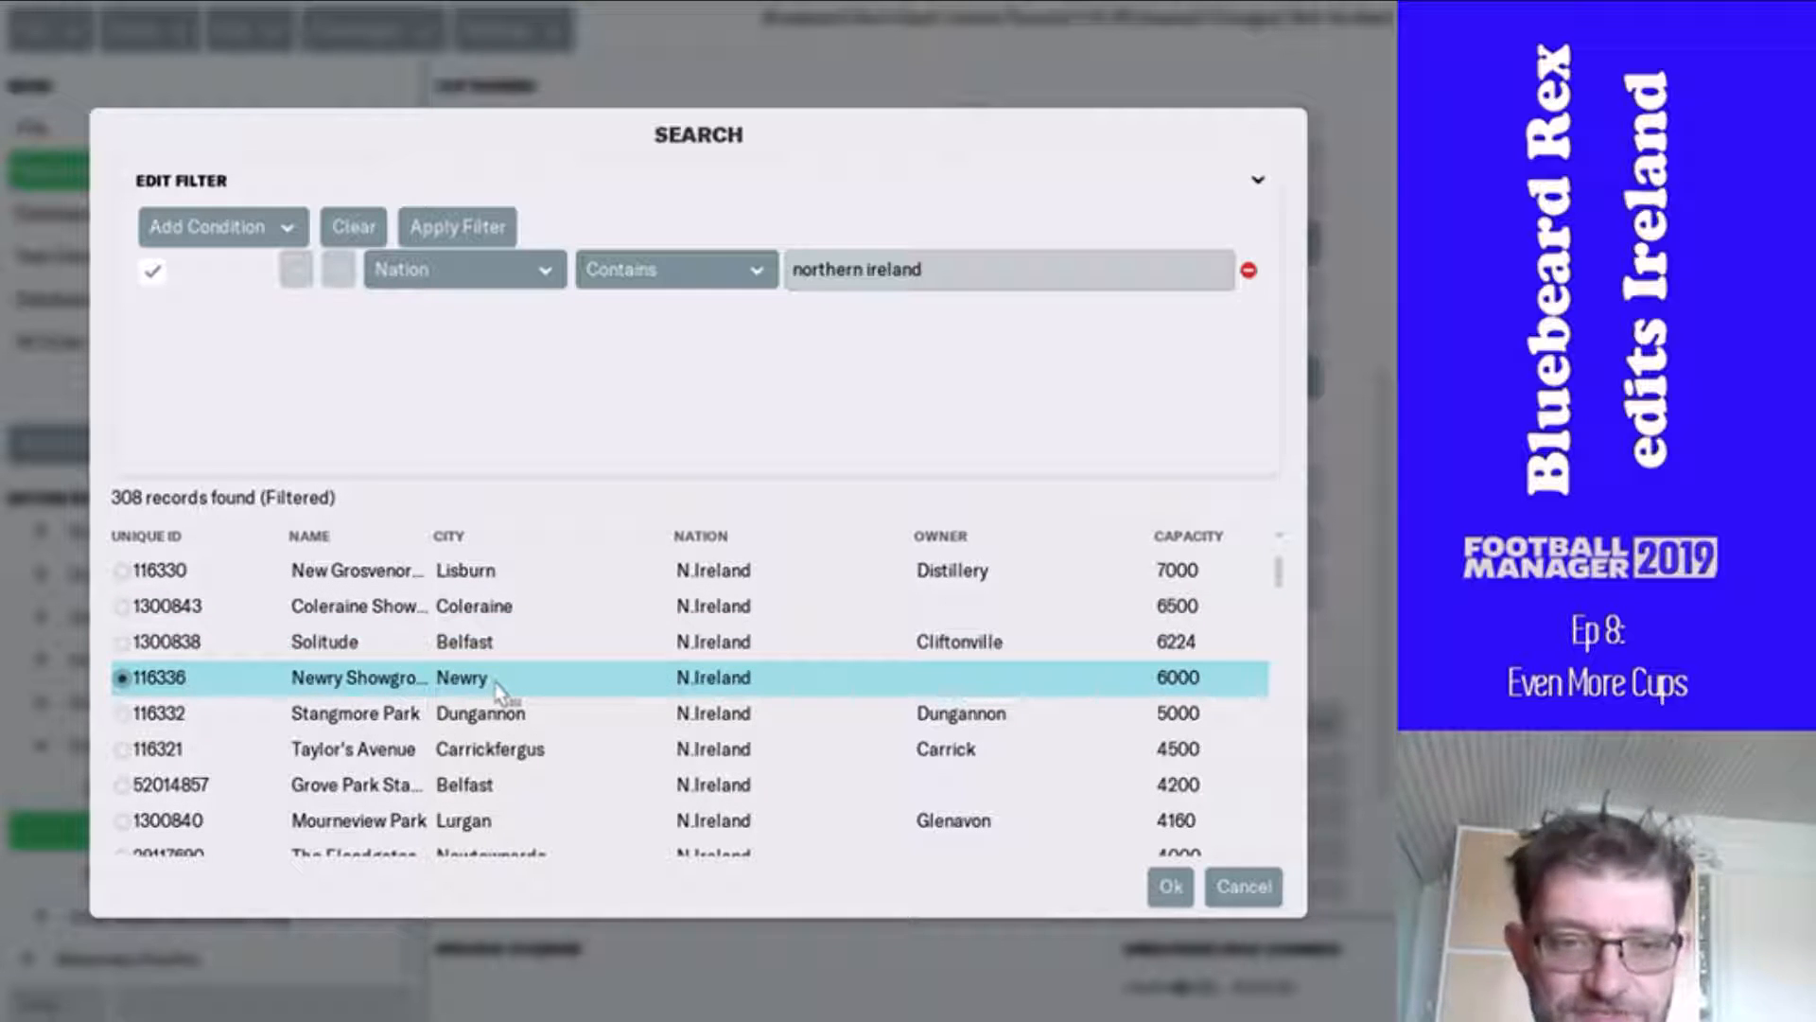
left_click(650, 649)
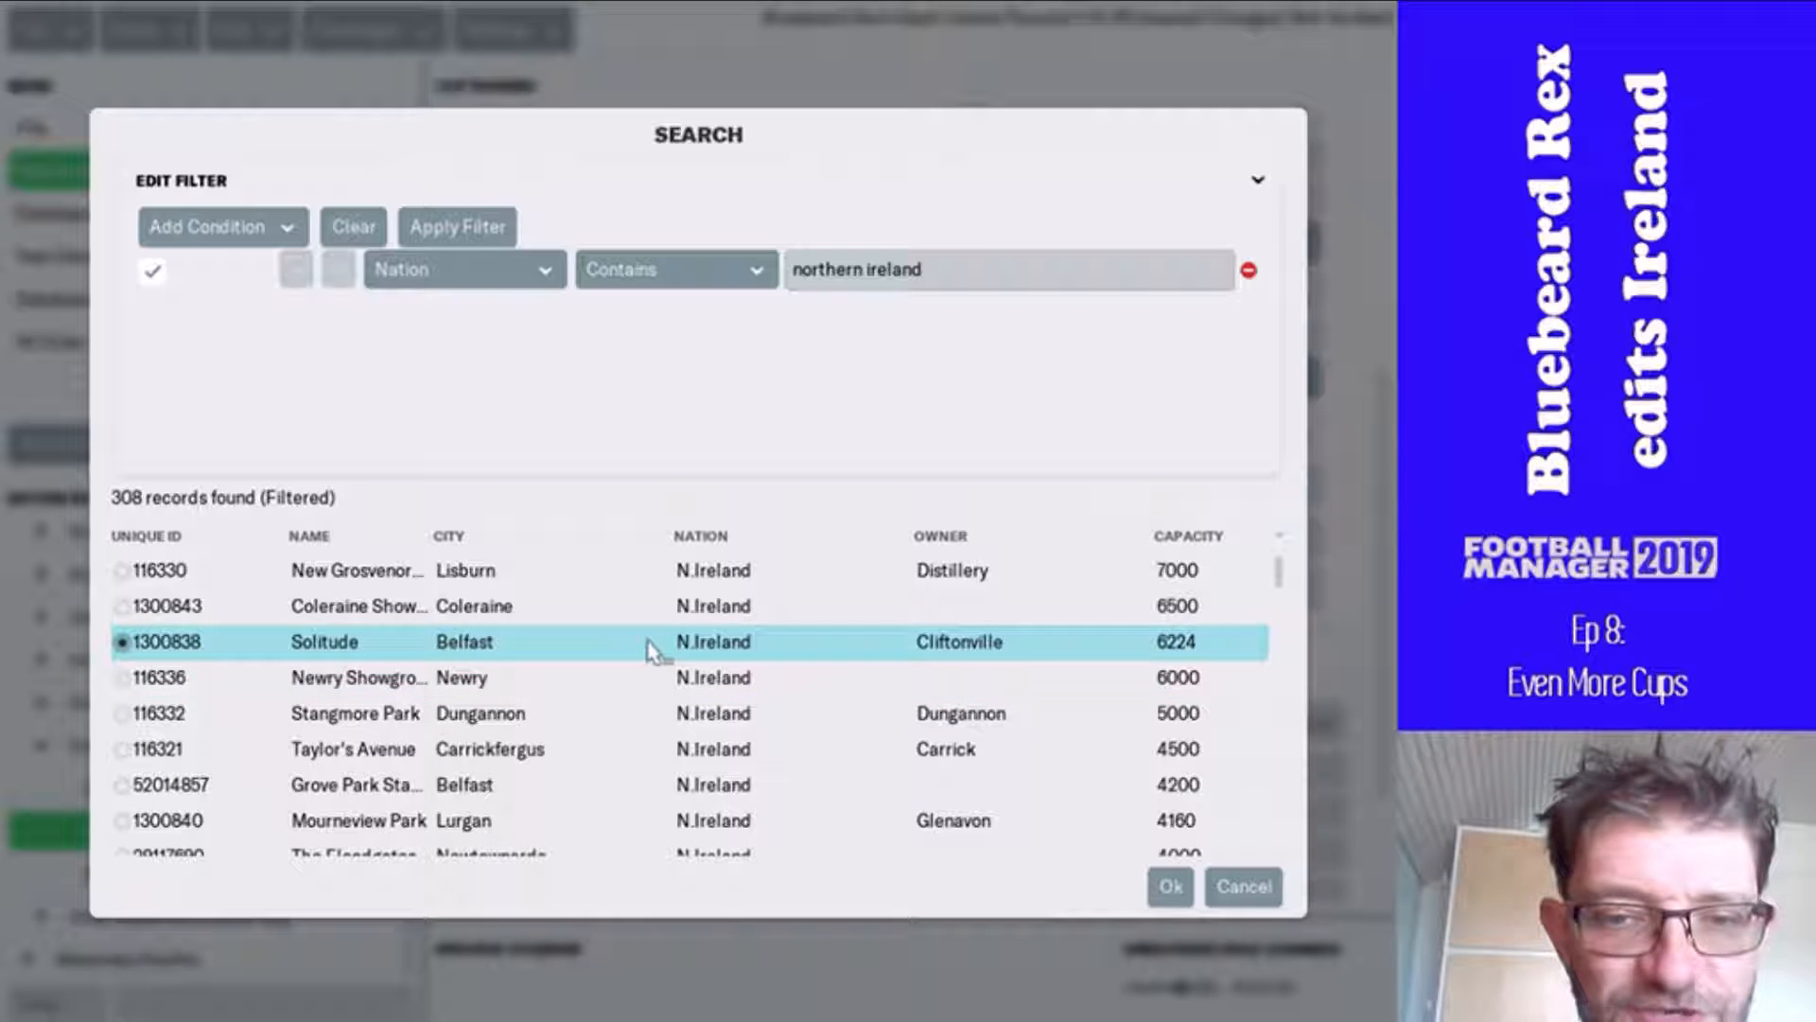
left_click(1165, 887)
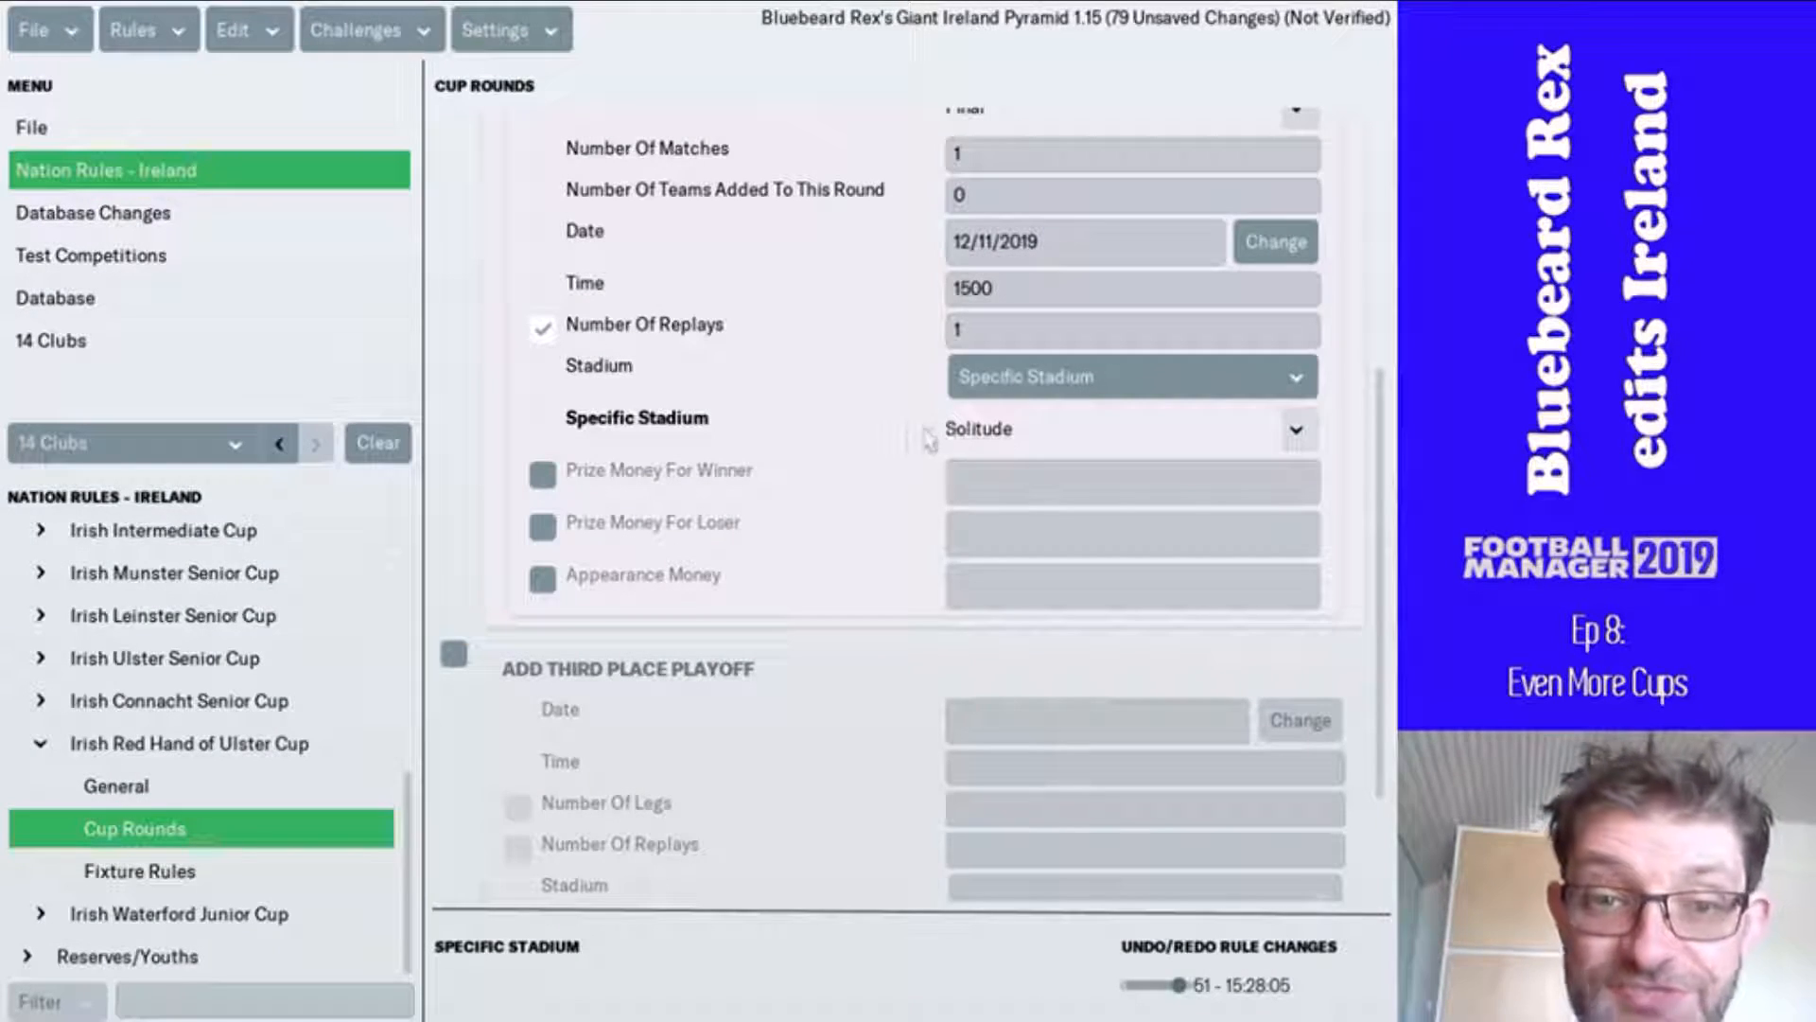
- Enable the Final's appearance money and winner's prize money and set each to 6000 euros
left_click(544, 581)
left_click(543, 475)
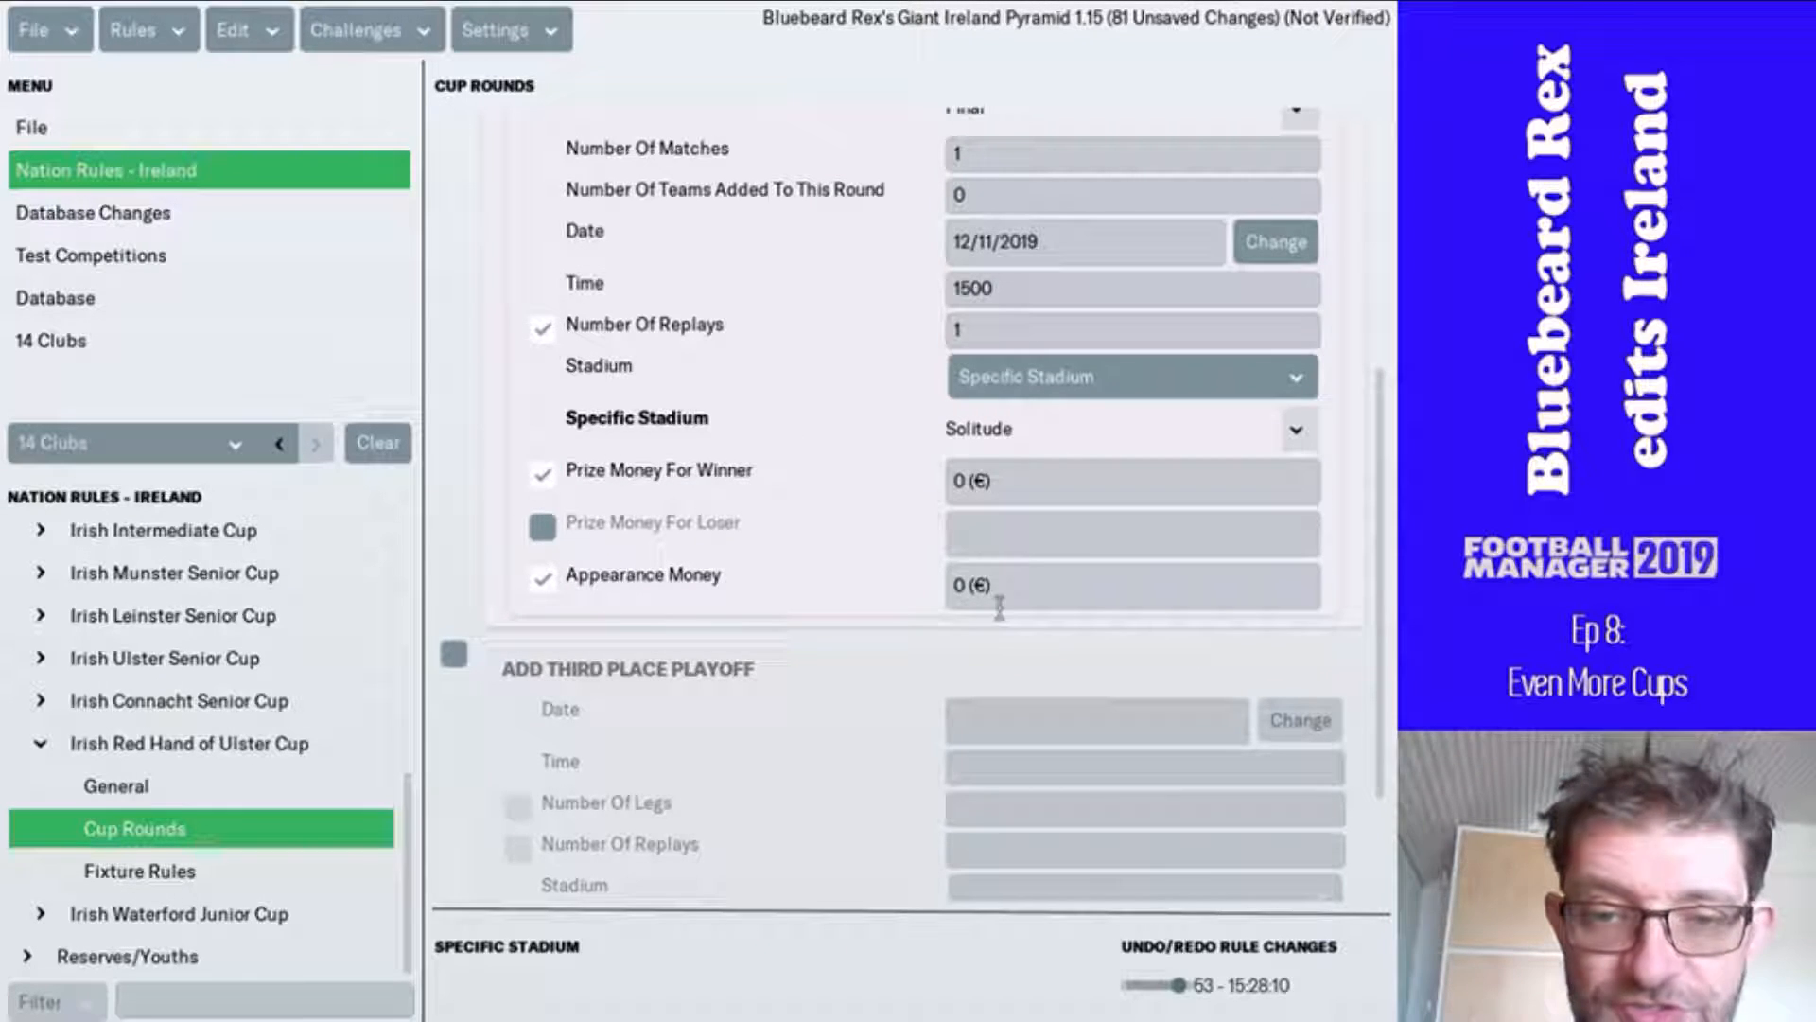
left_click(954, 587)
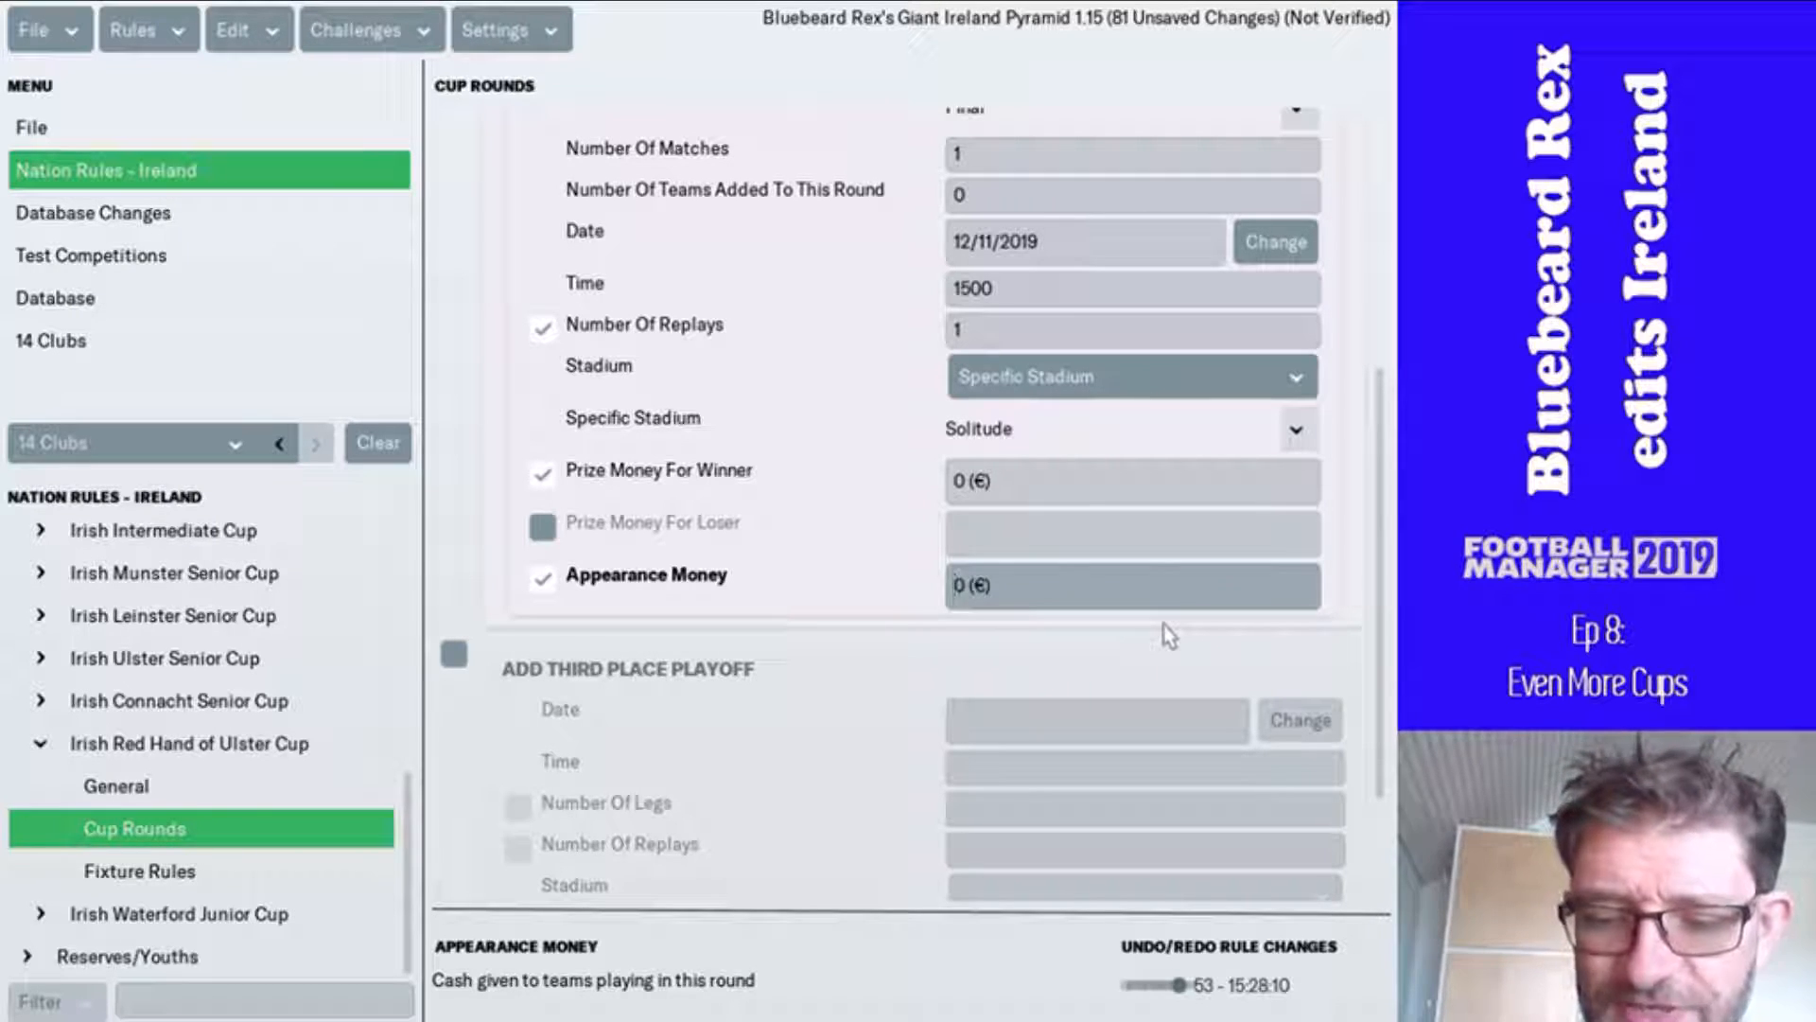
type("600")
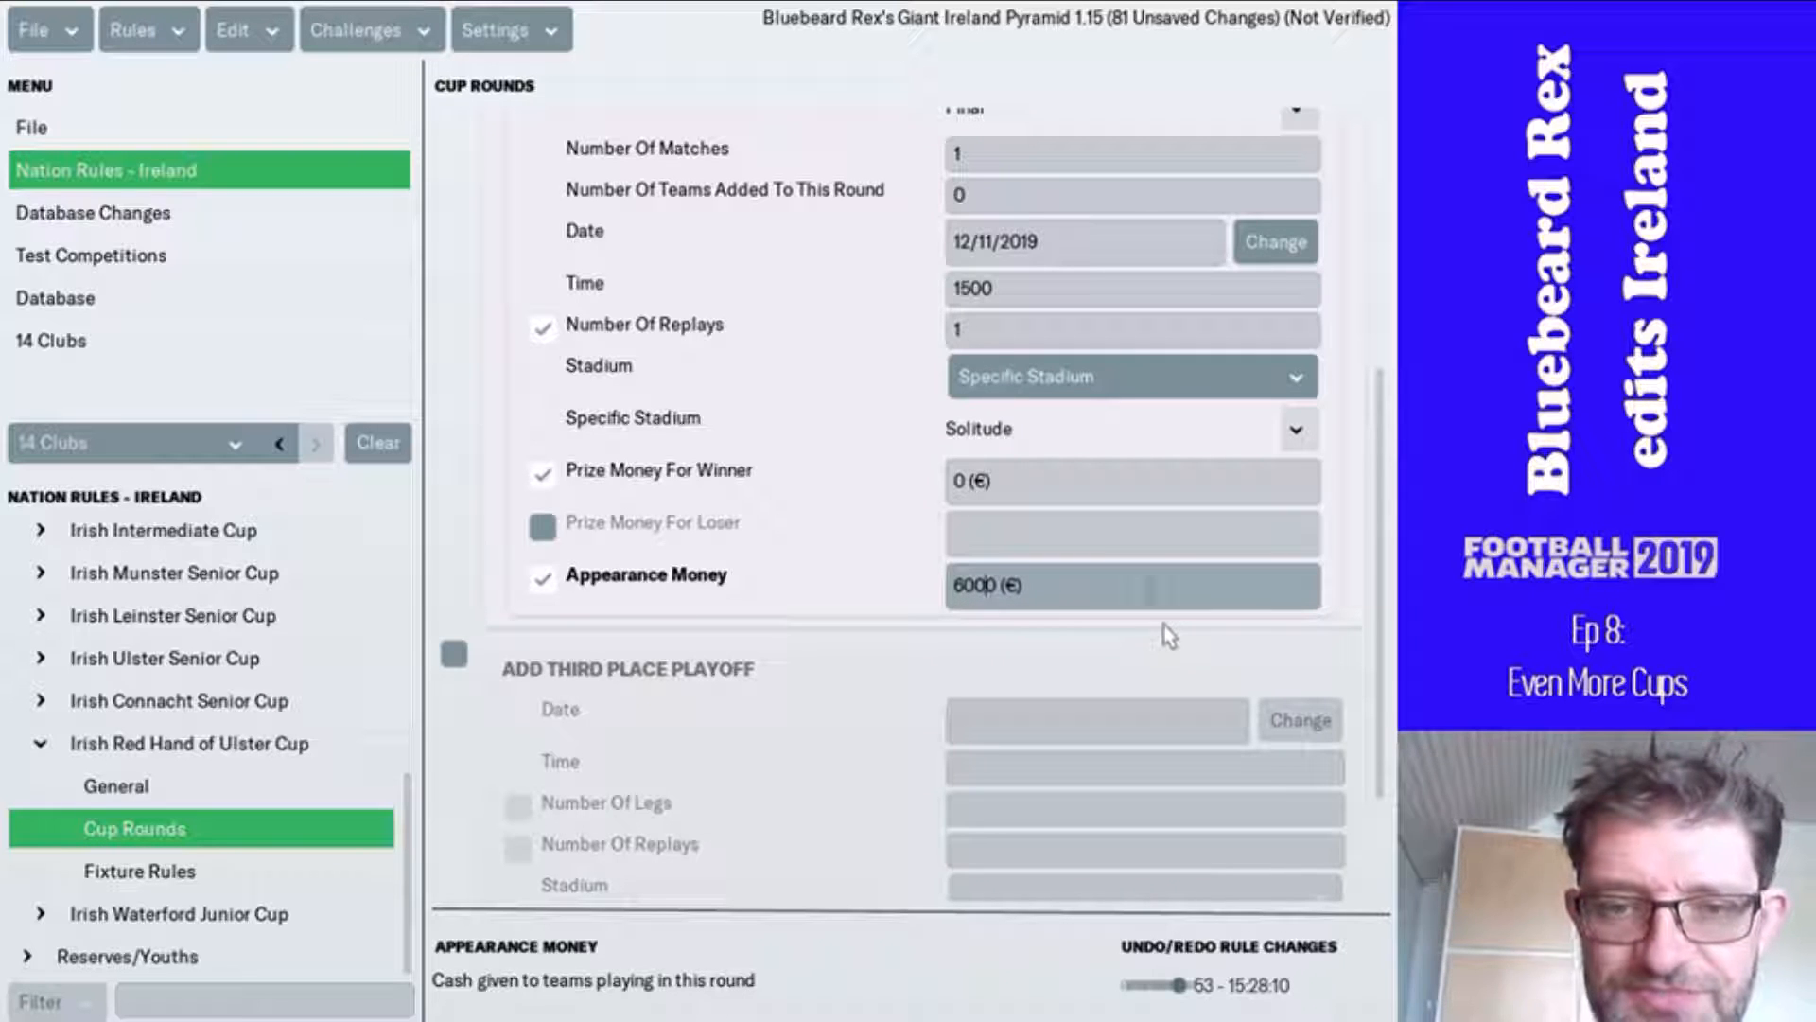
left_click(953, 480)
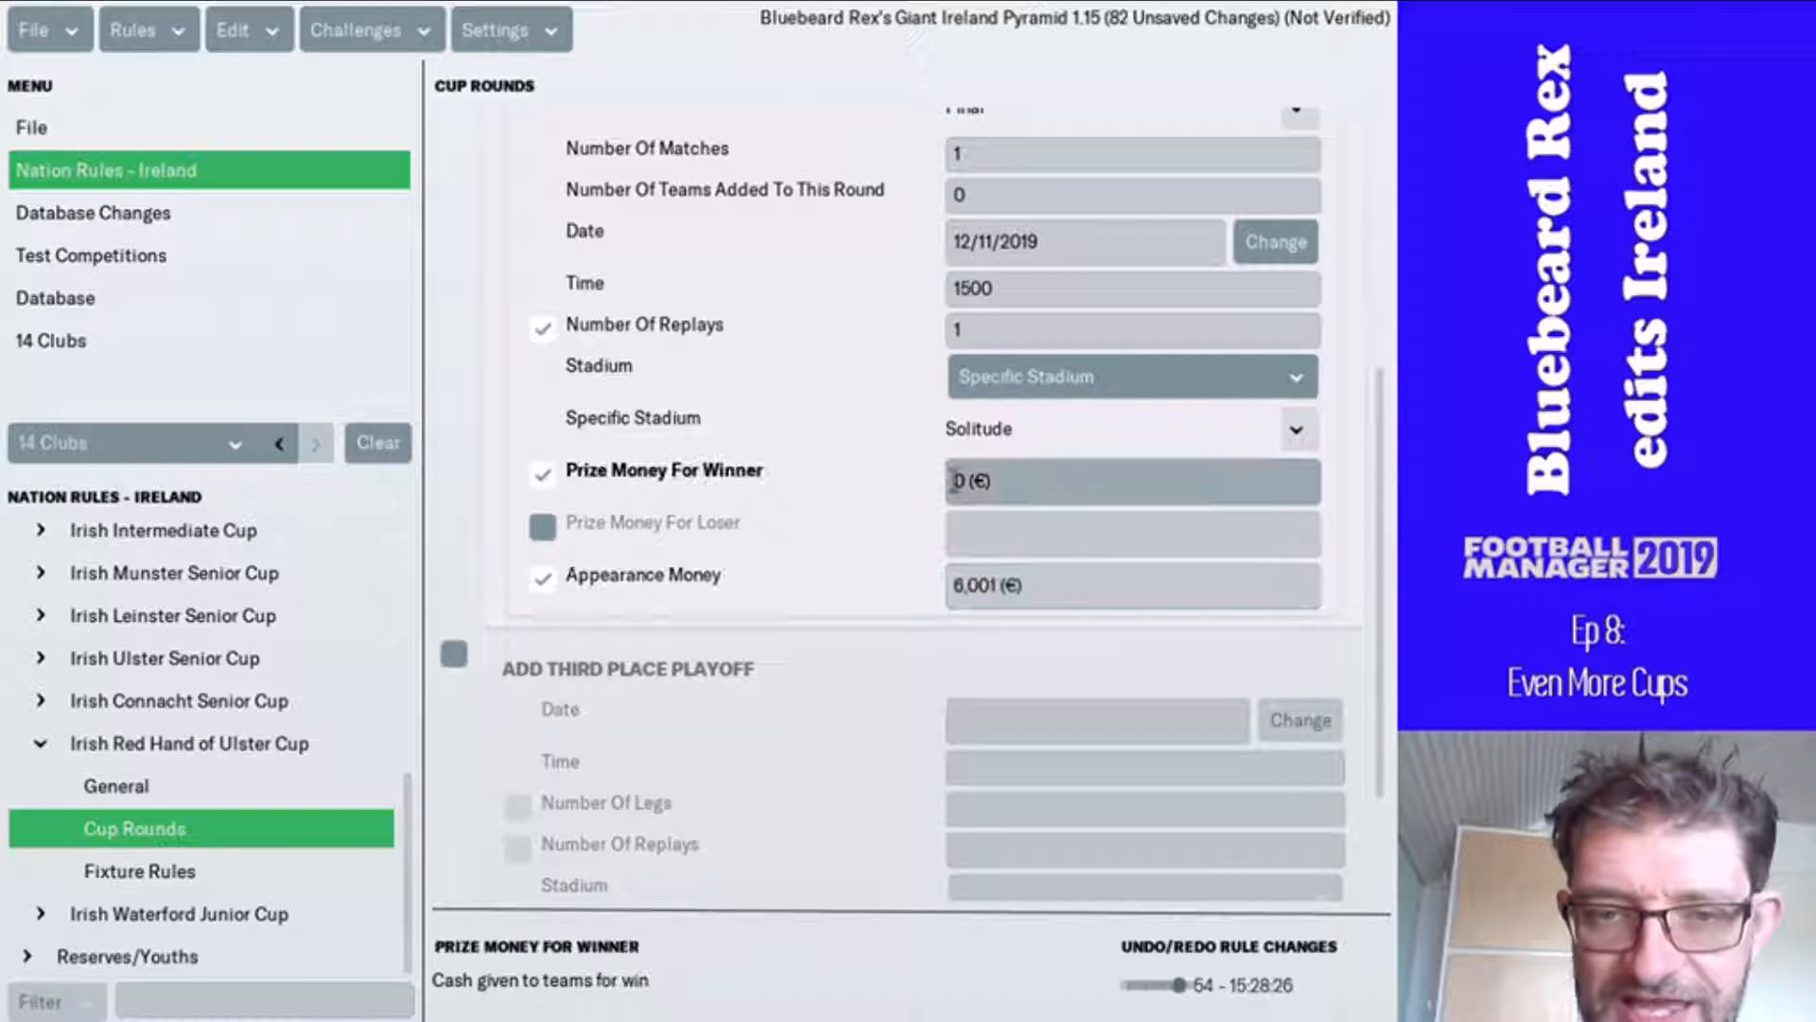
type("600")
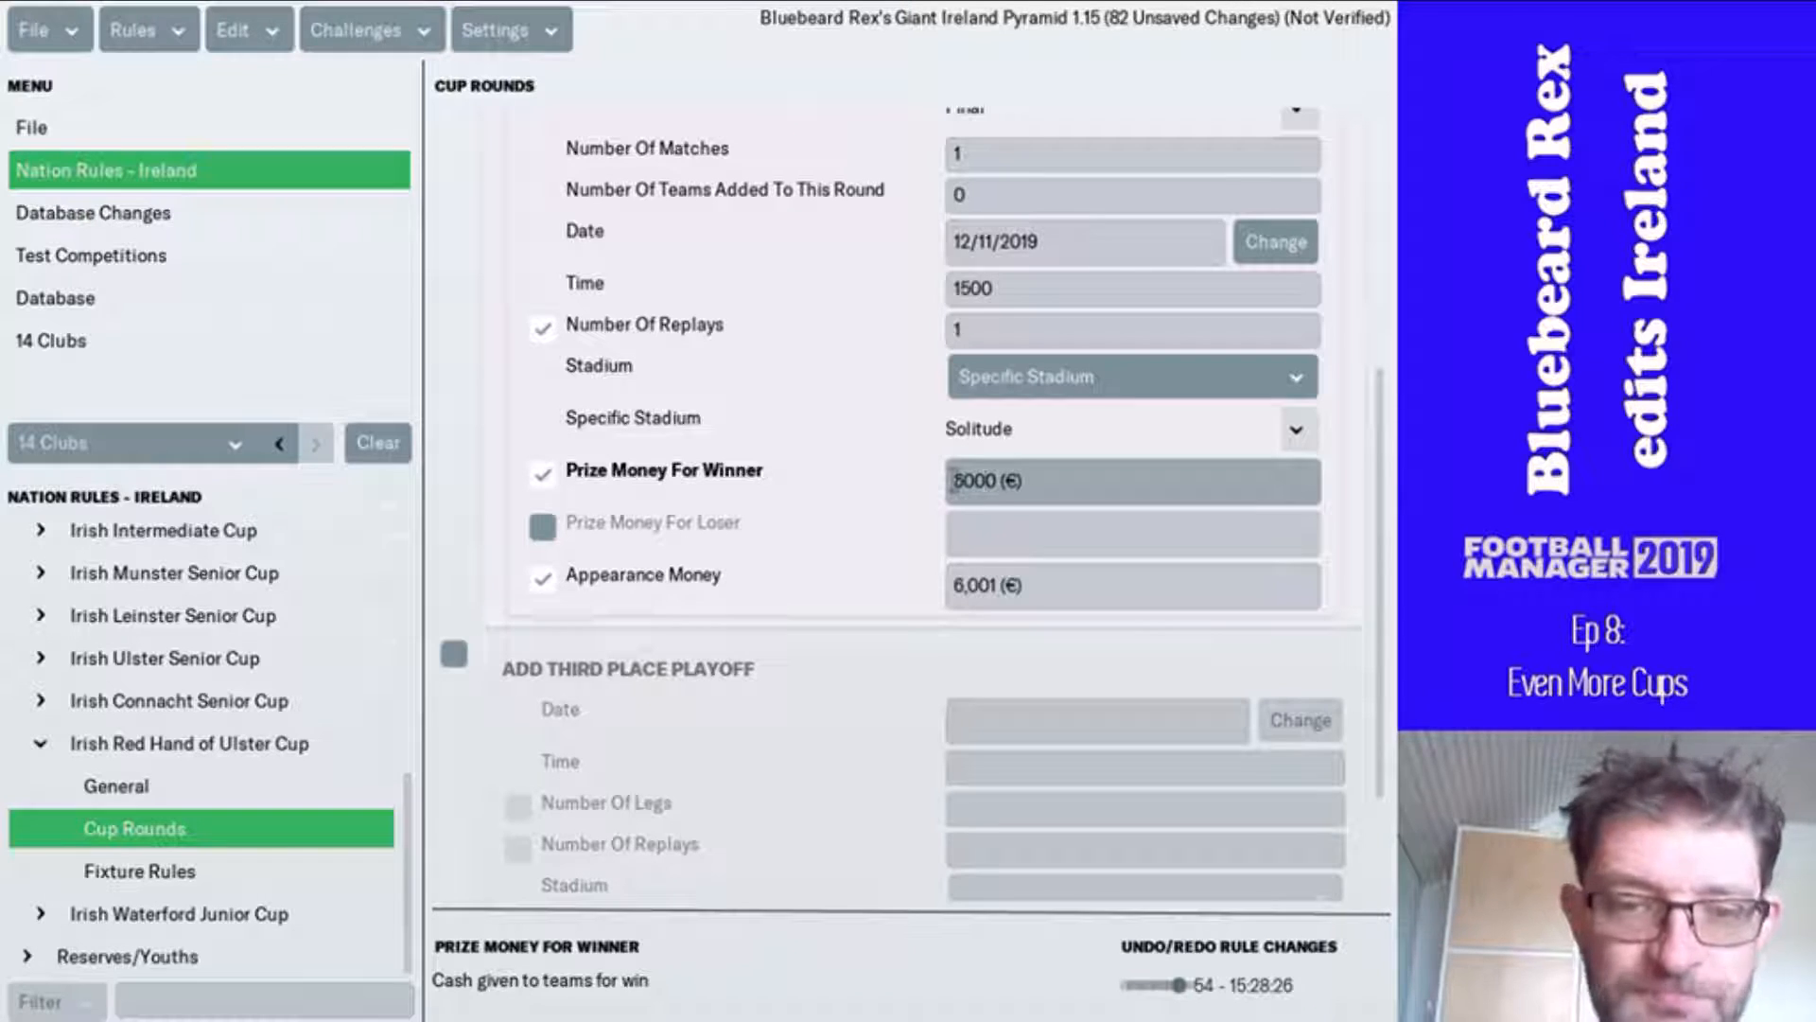
- Select the First Round, Quarter Final and Semi Final together and set their number of legs to 2
scroll(819, 462, "up", 5)
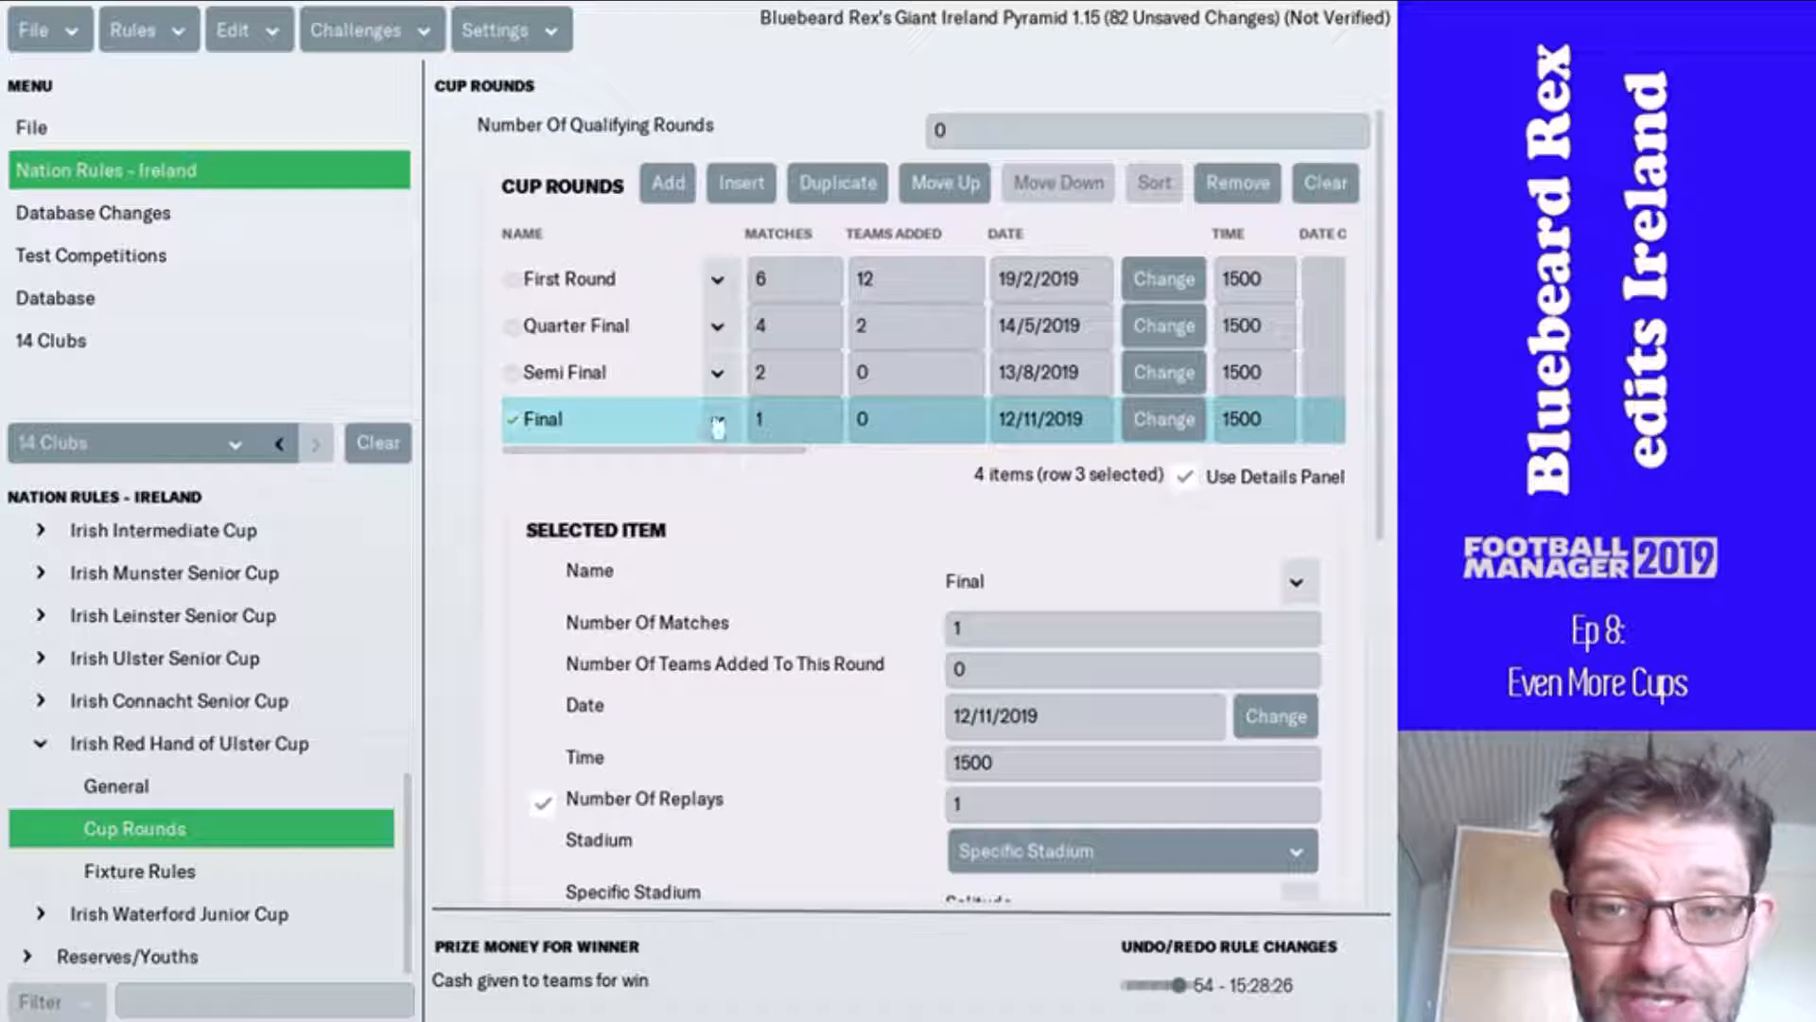
left_click(653, 379)
left_click(651, 276, "shift")
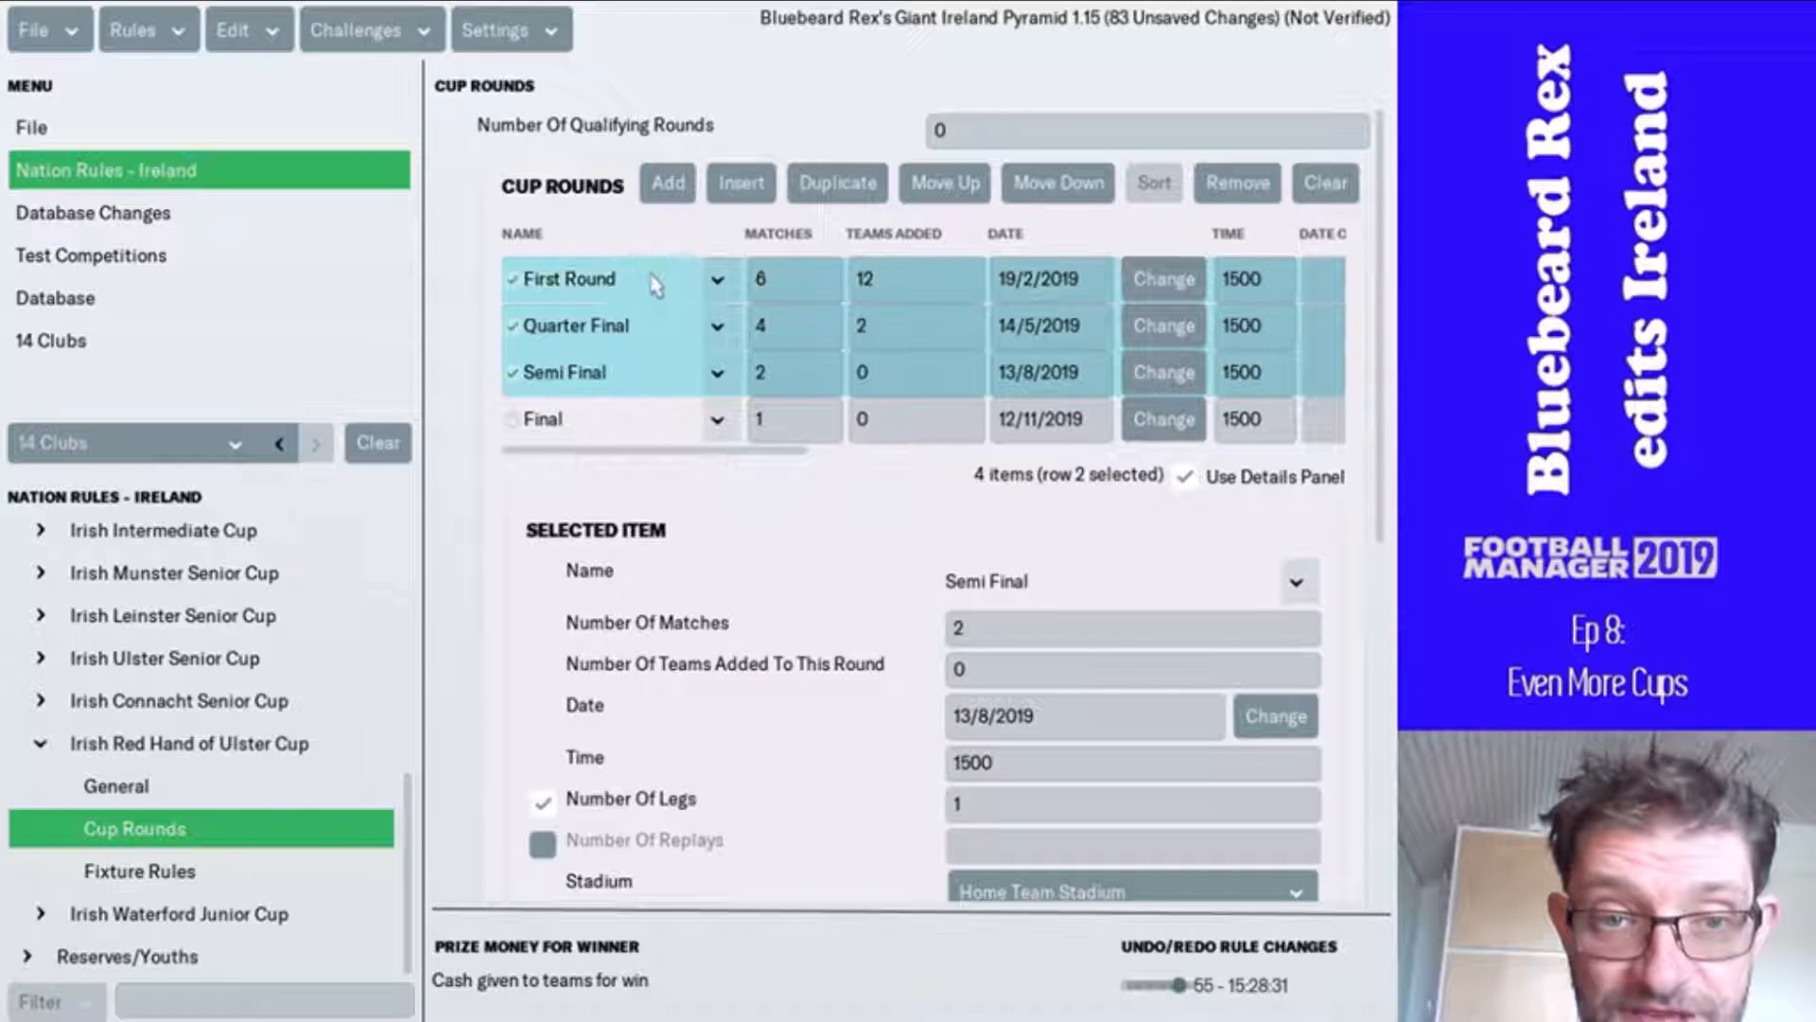
left_click(548, 805)
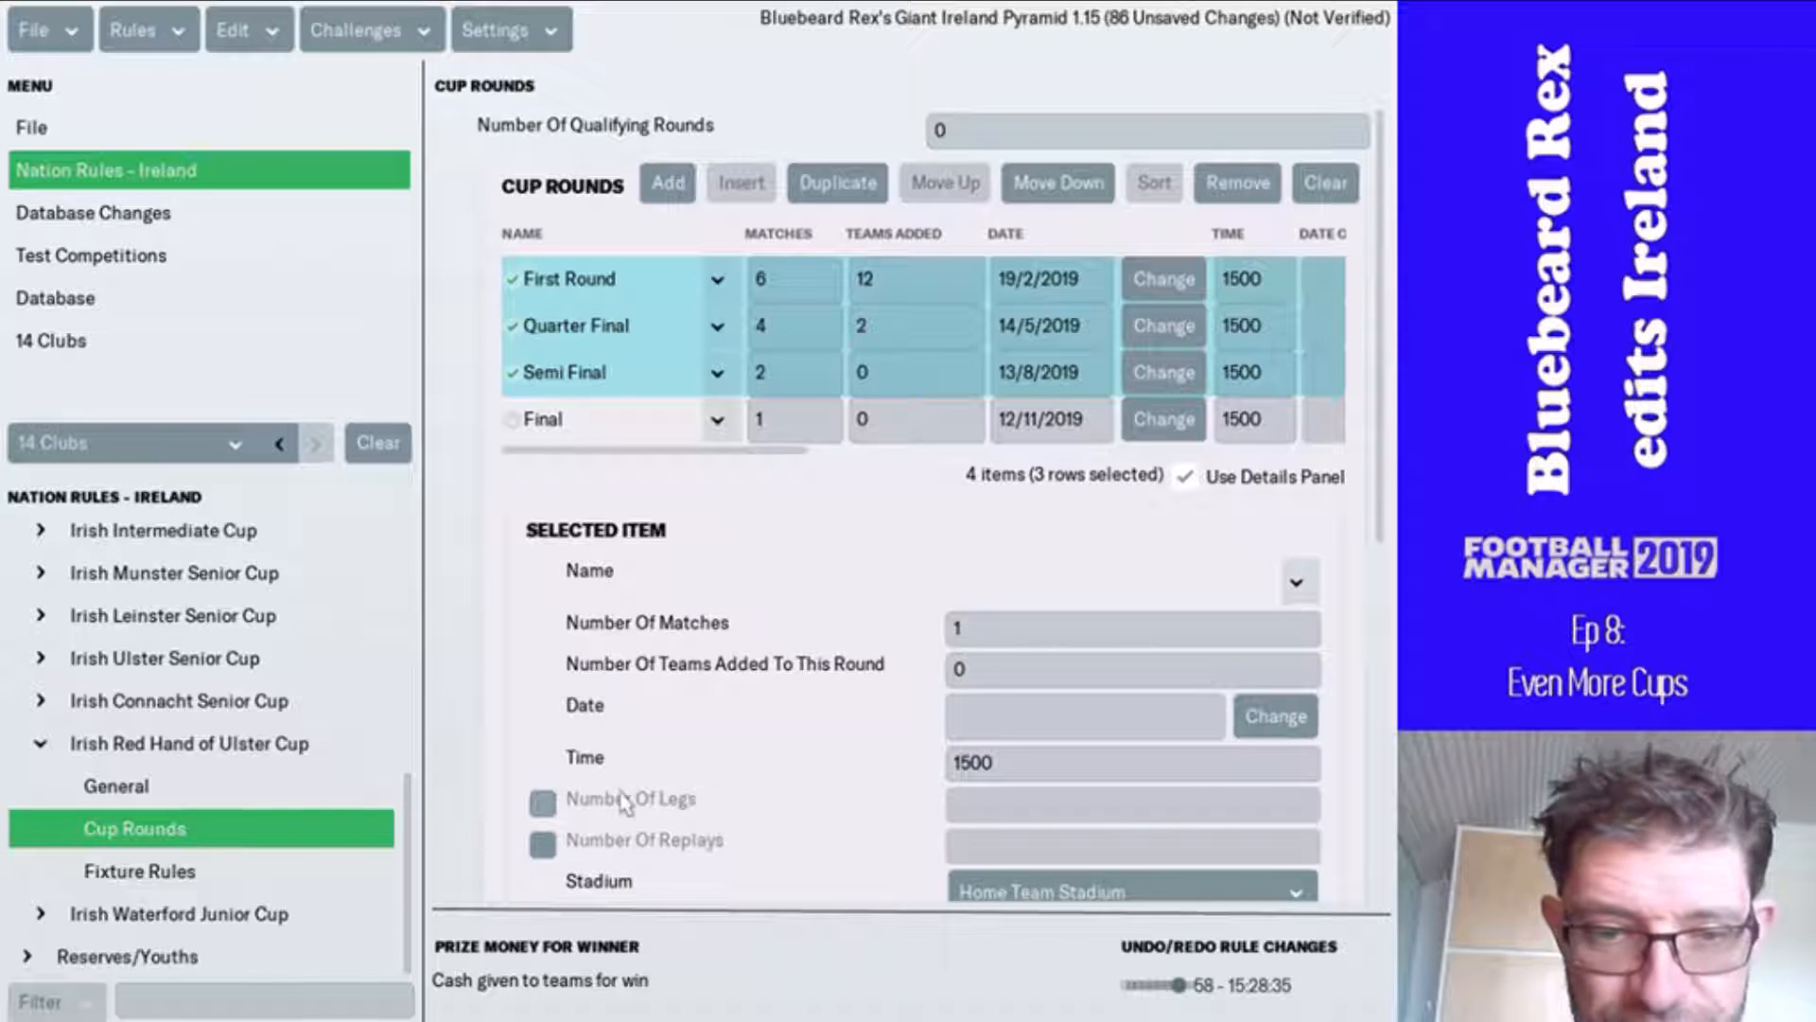
left_click(542, 805)
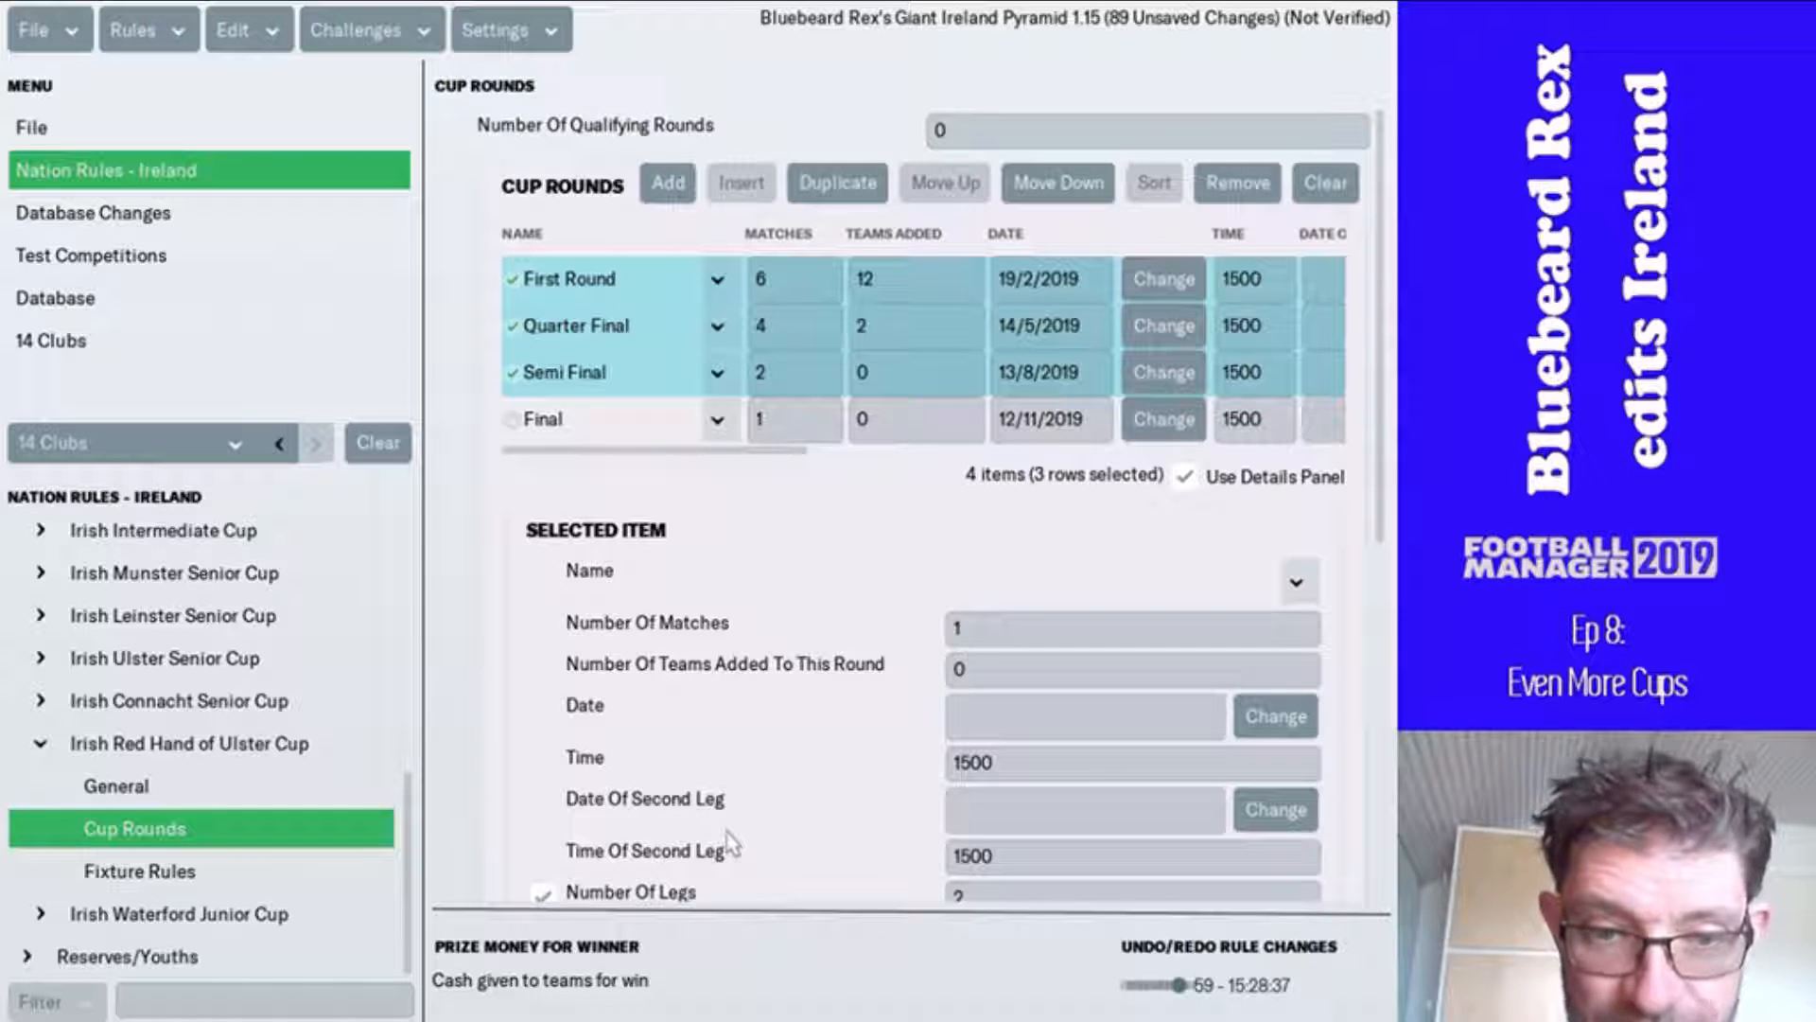
scroll(736, 841, "down", 3)
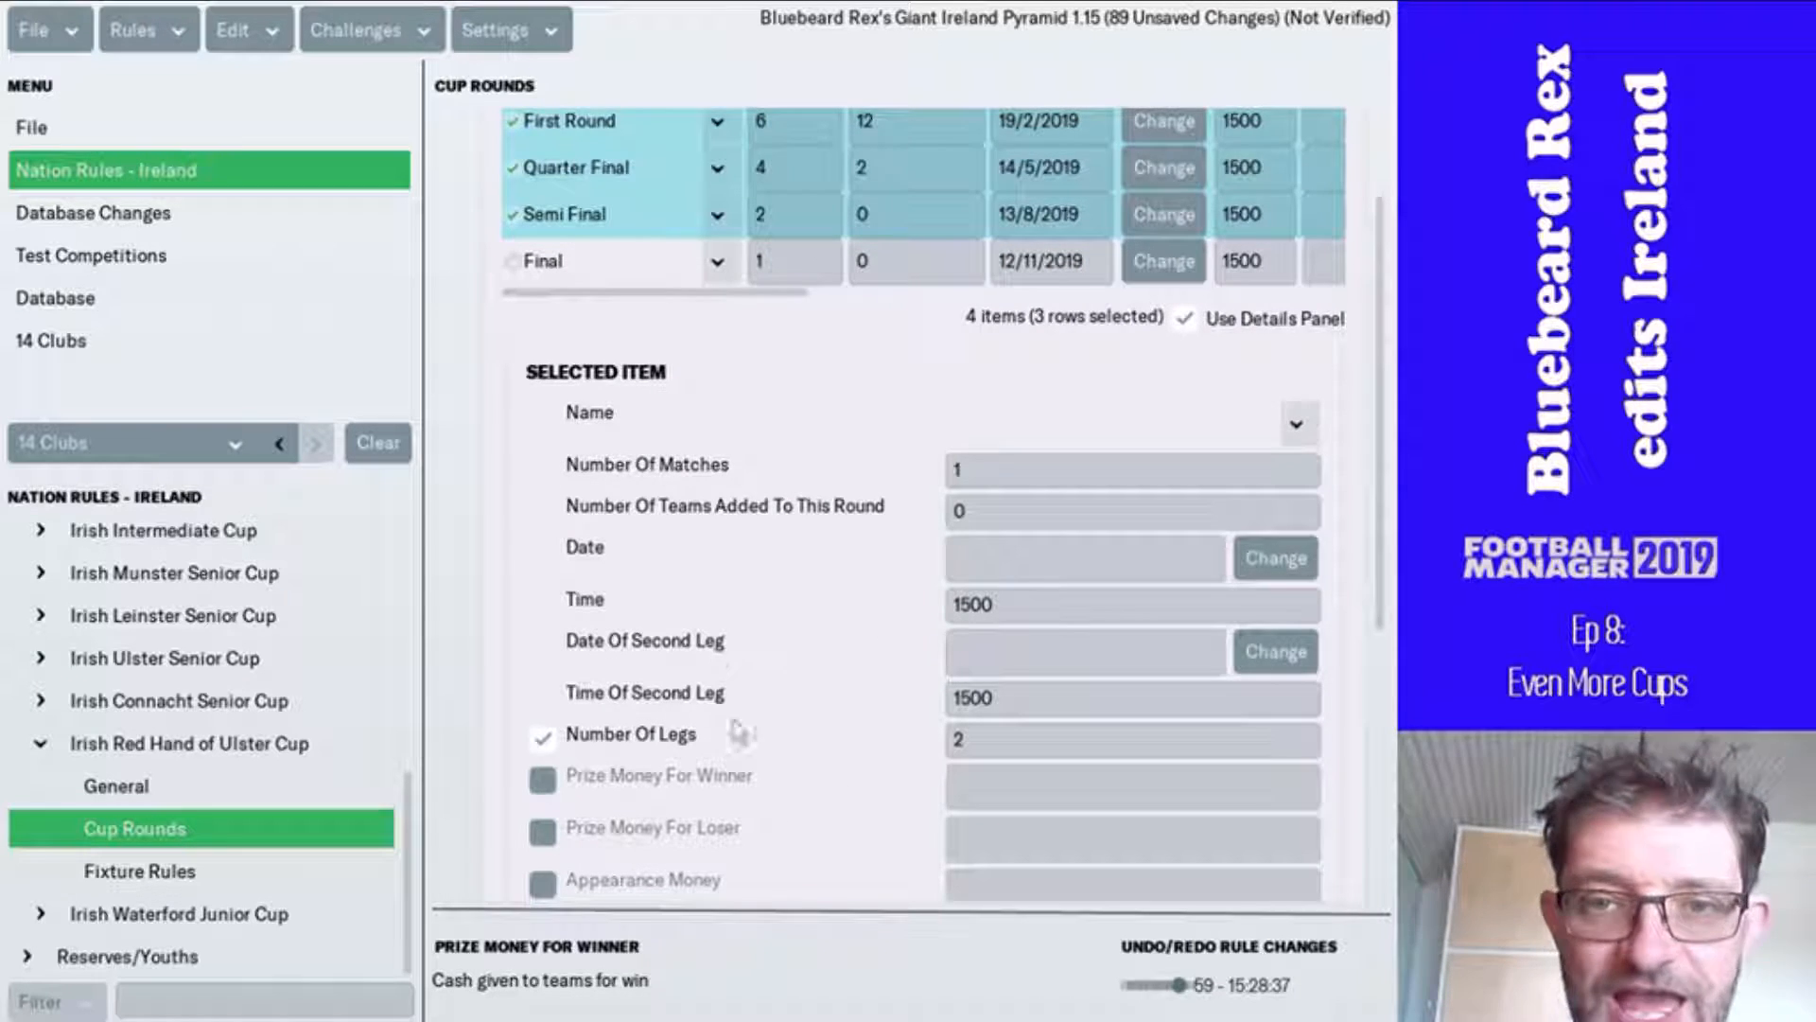
scroll(749, 742, "up", 3)
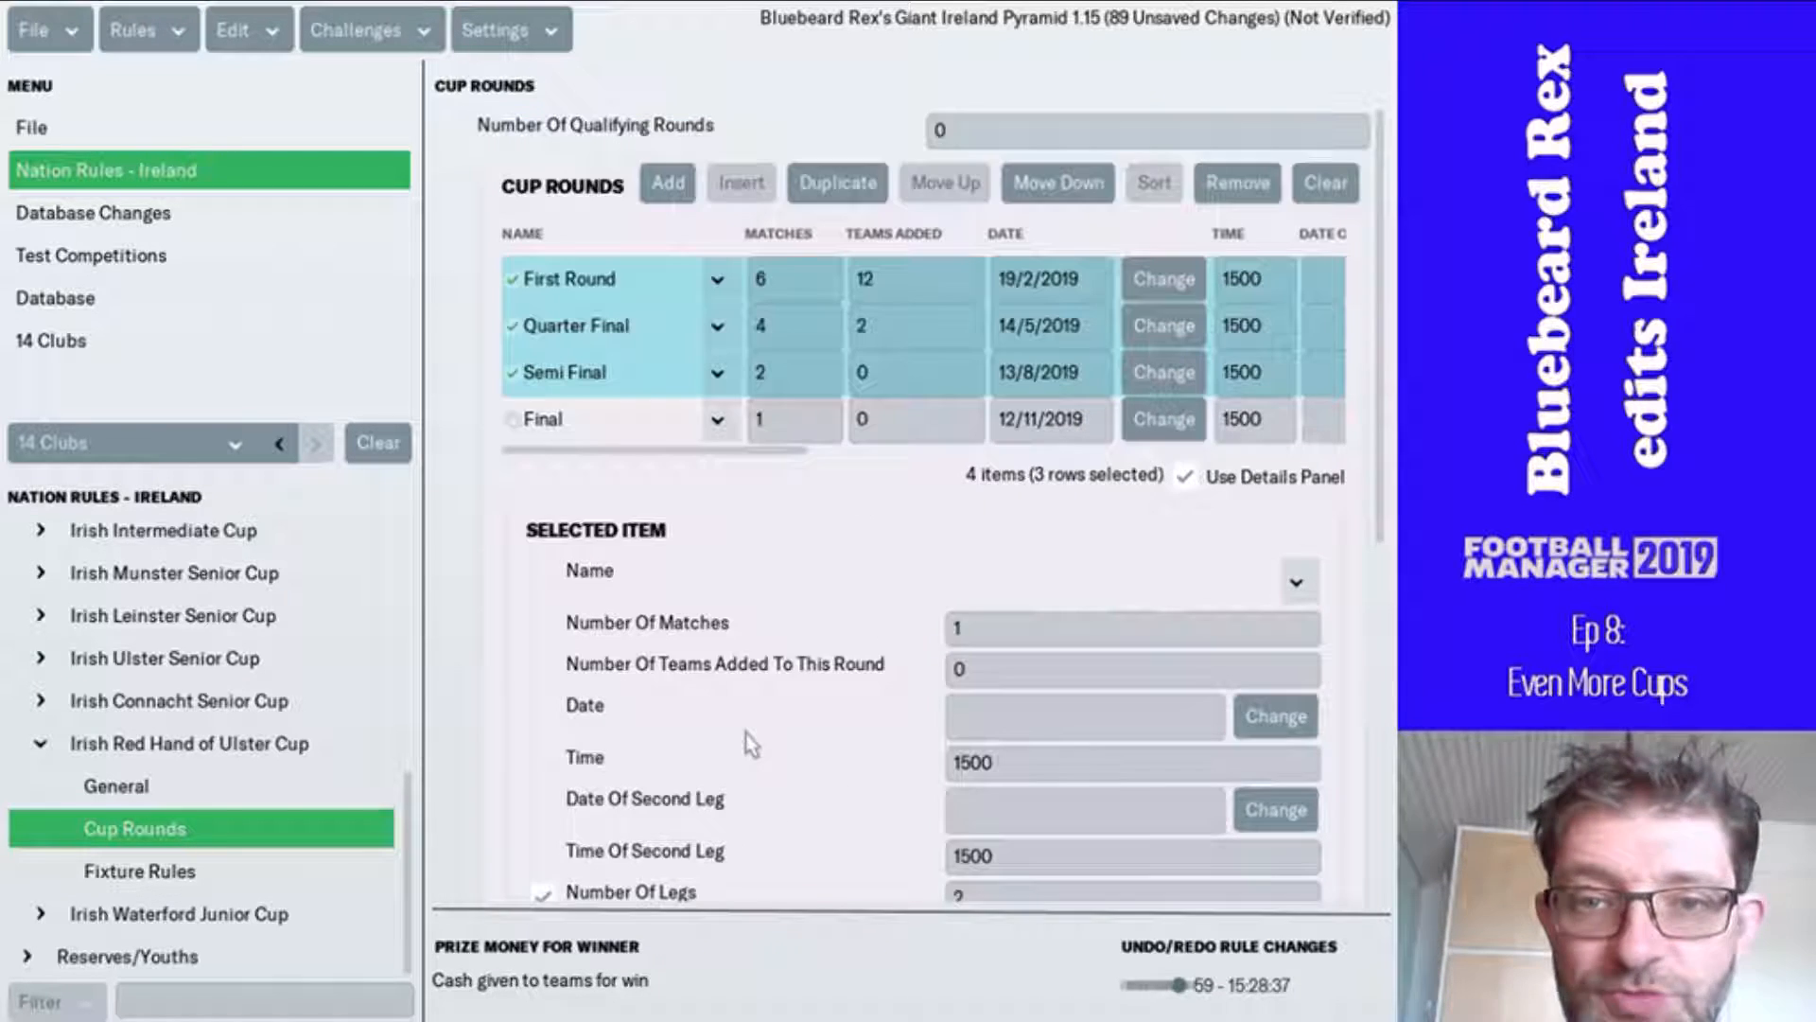
- Change the date of the cup's Final to 22 September 2019
left_click(1165, 419)
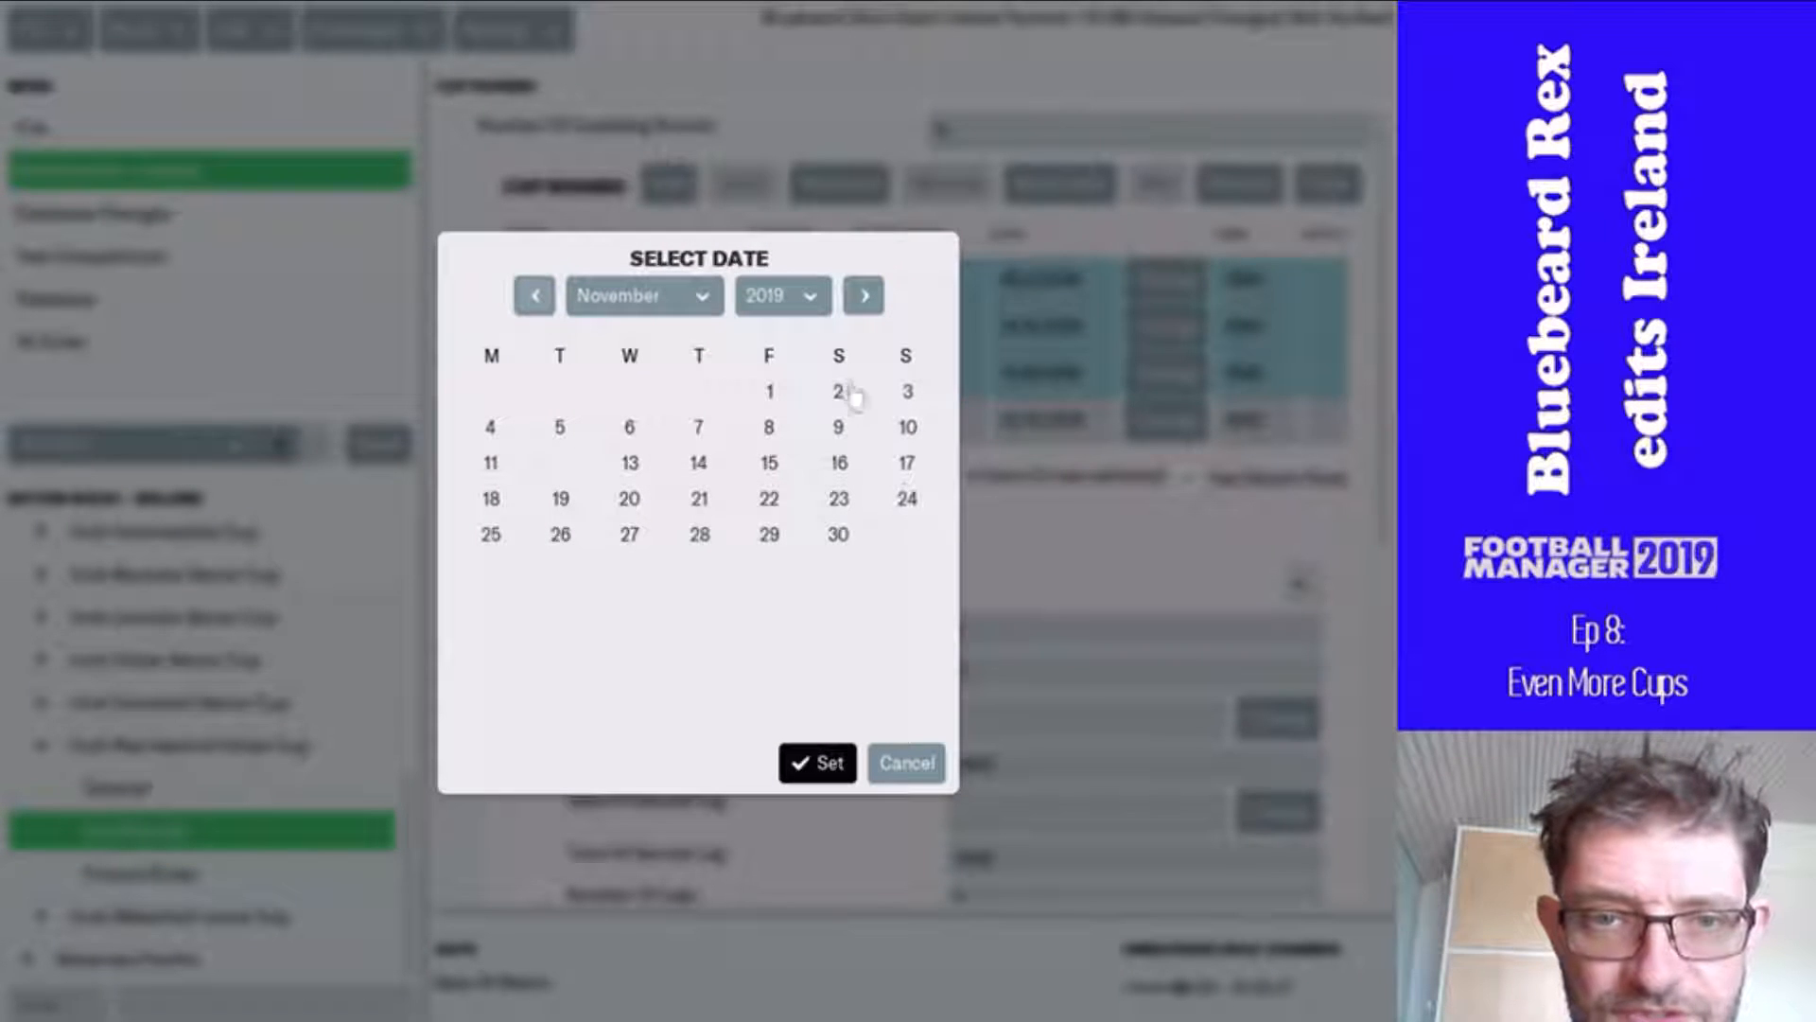
left_click(549, 306)
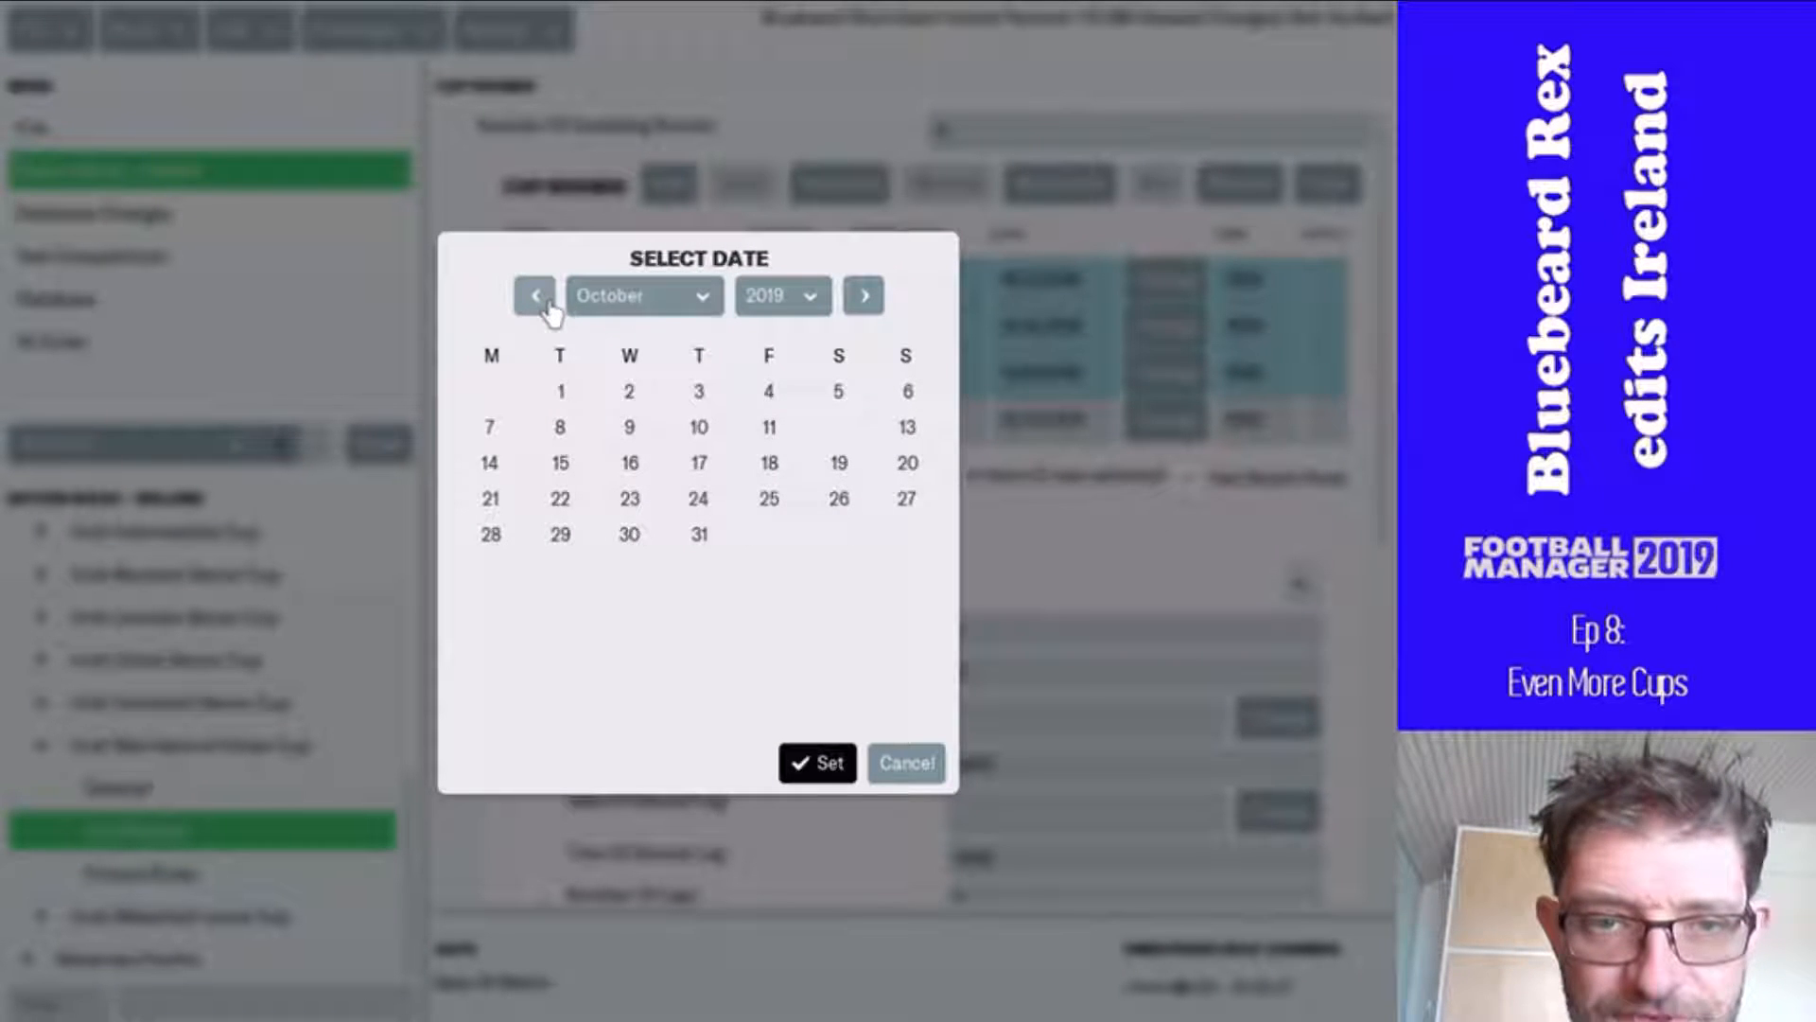
left_click(548, 305)
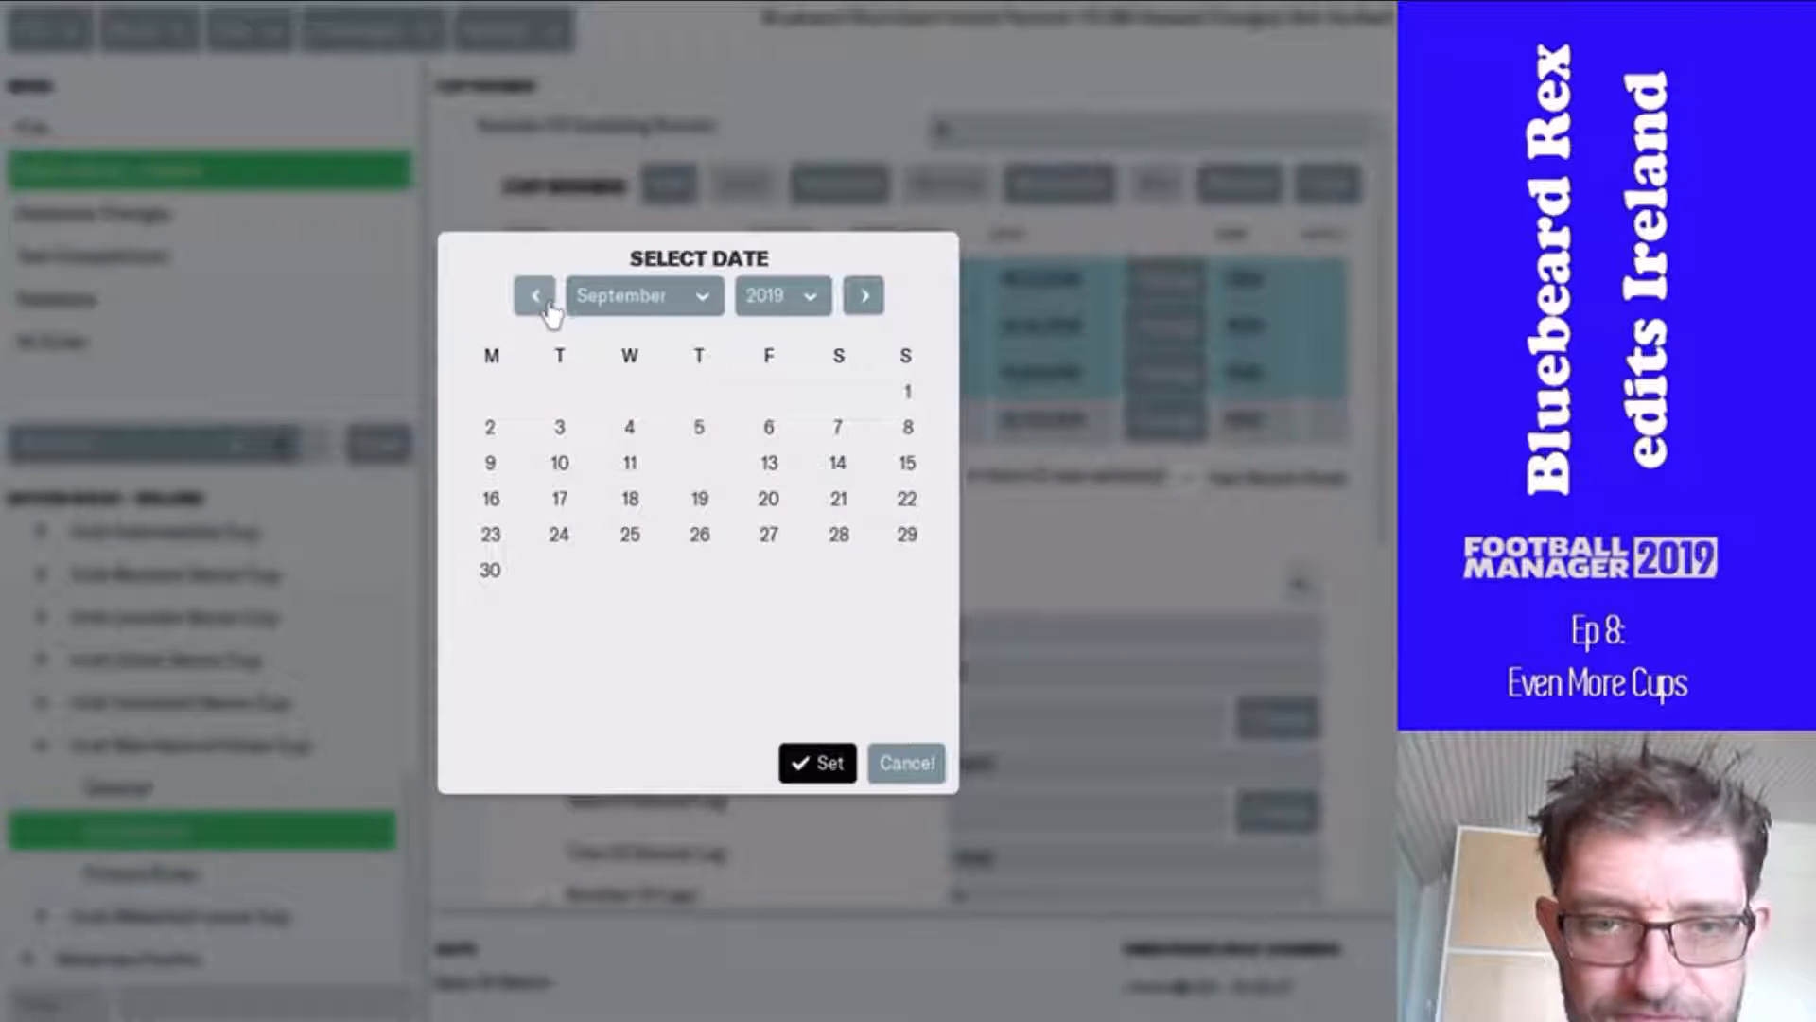
left_click(907, 504)
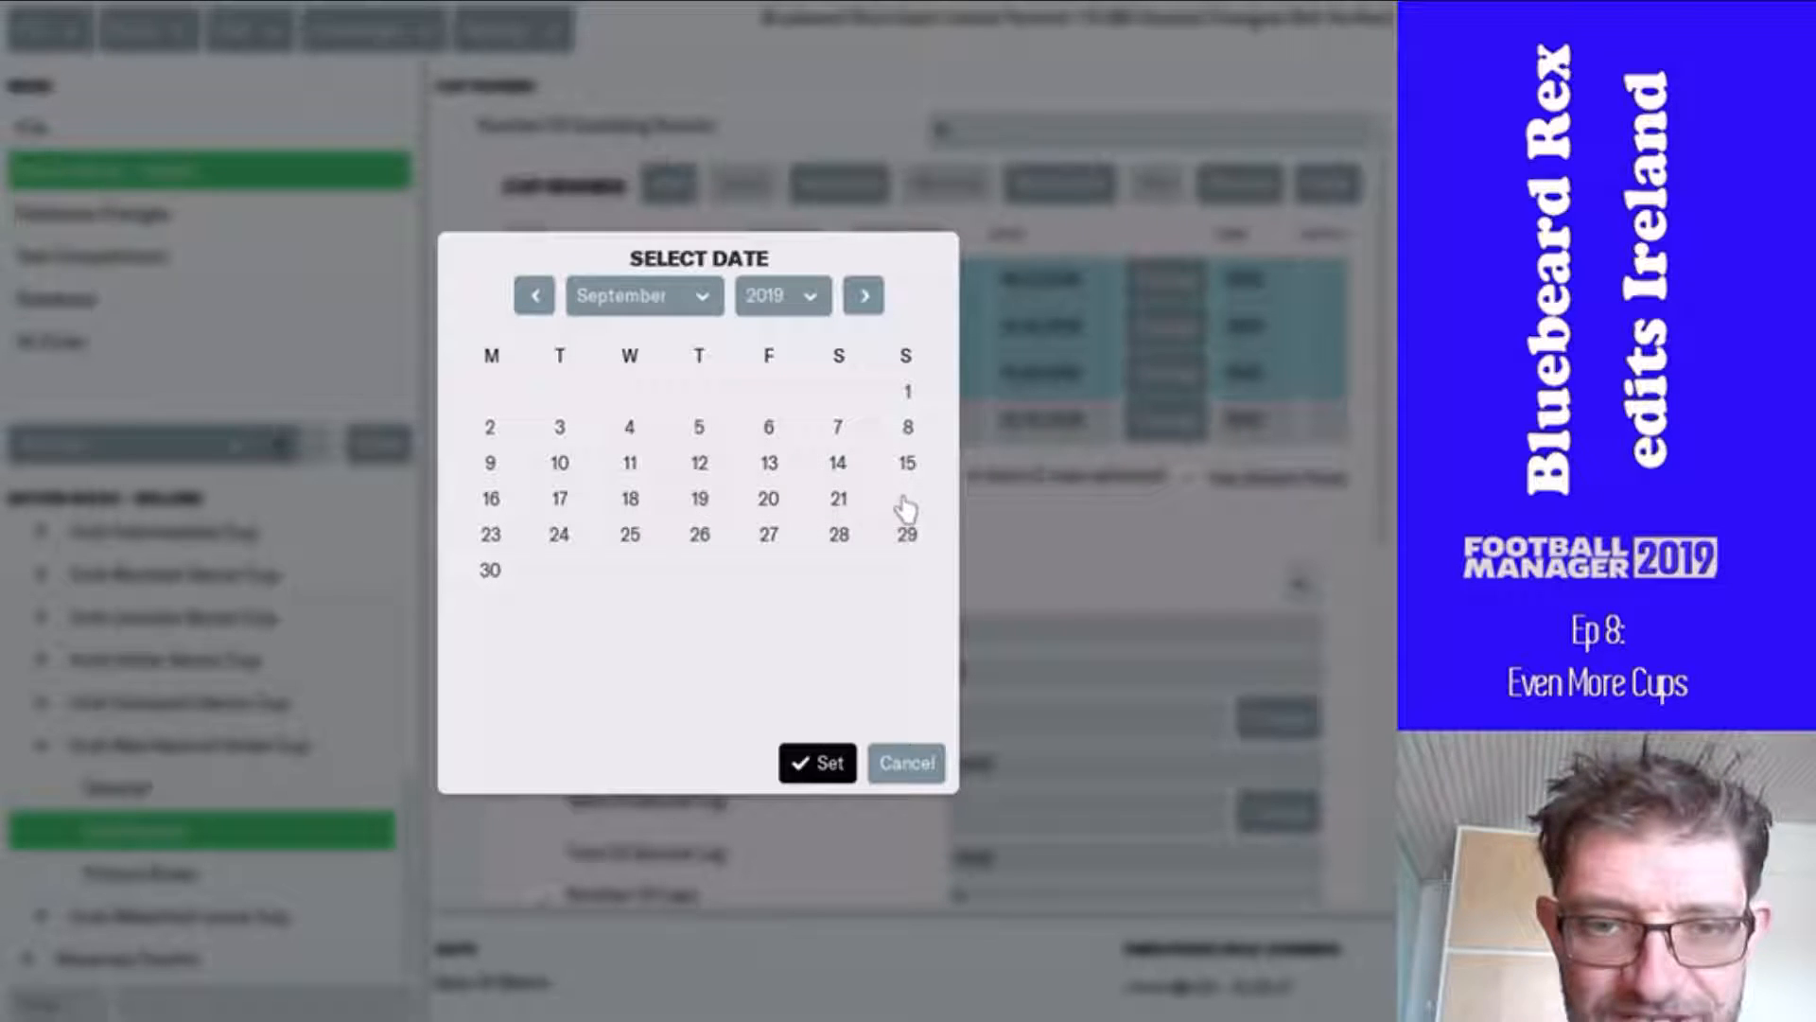
left_click(820, 762)
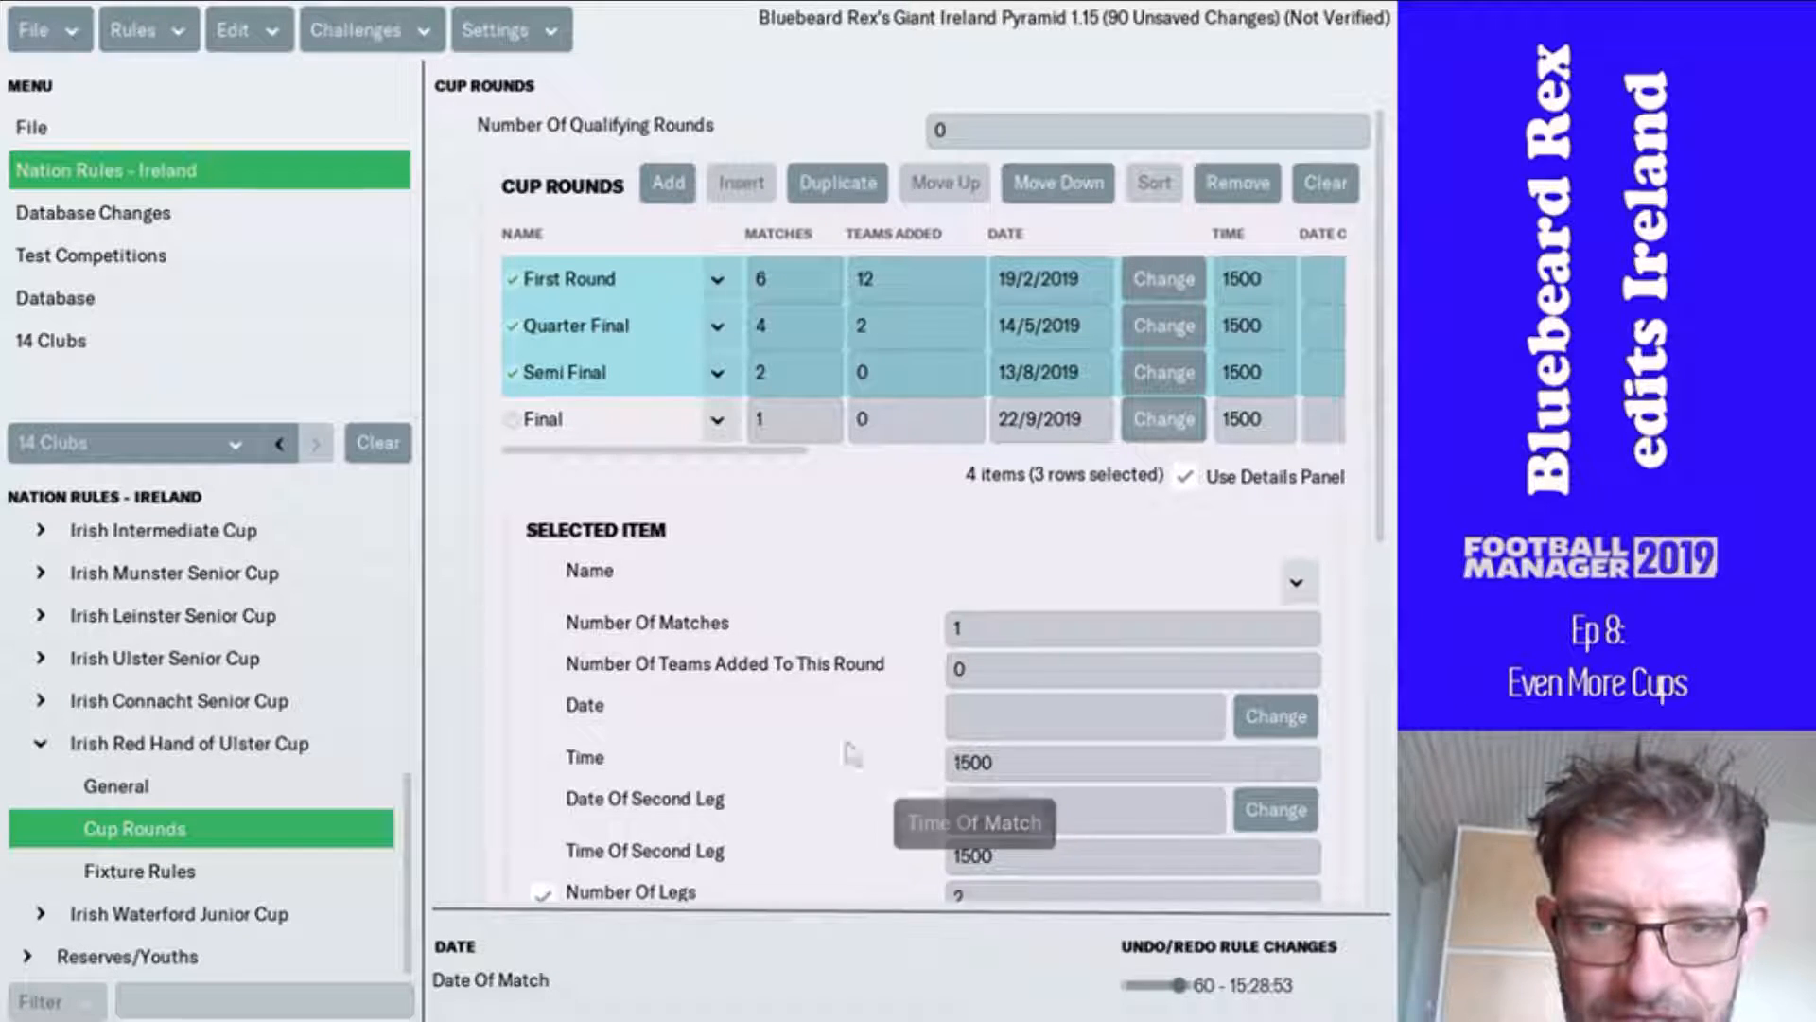
- Set the Final's match time to 1430
left_click(652, 421)
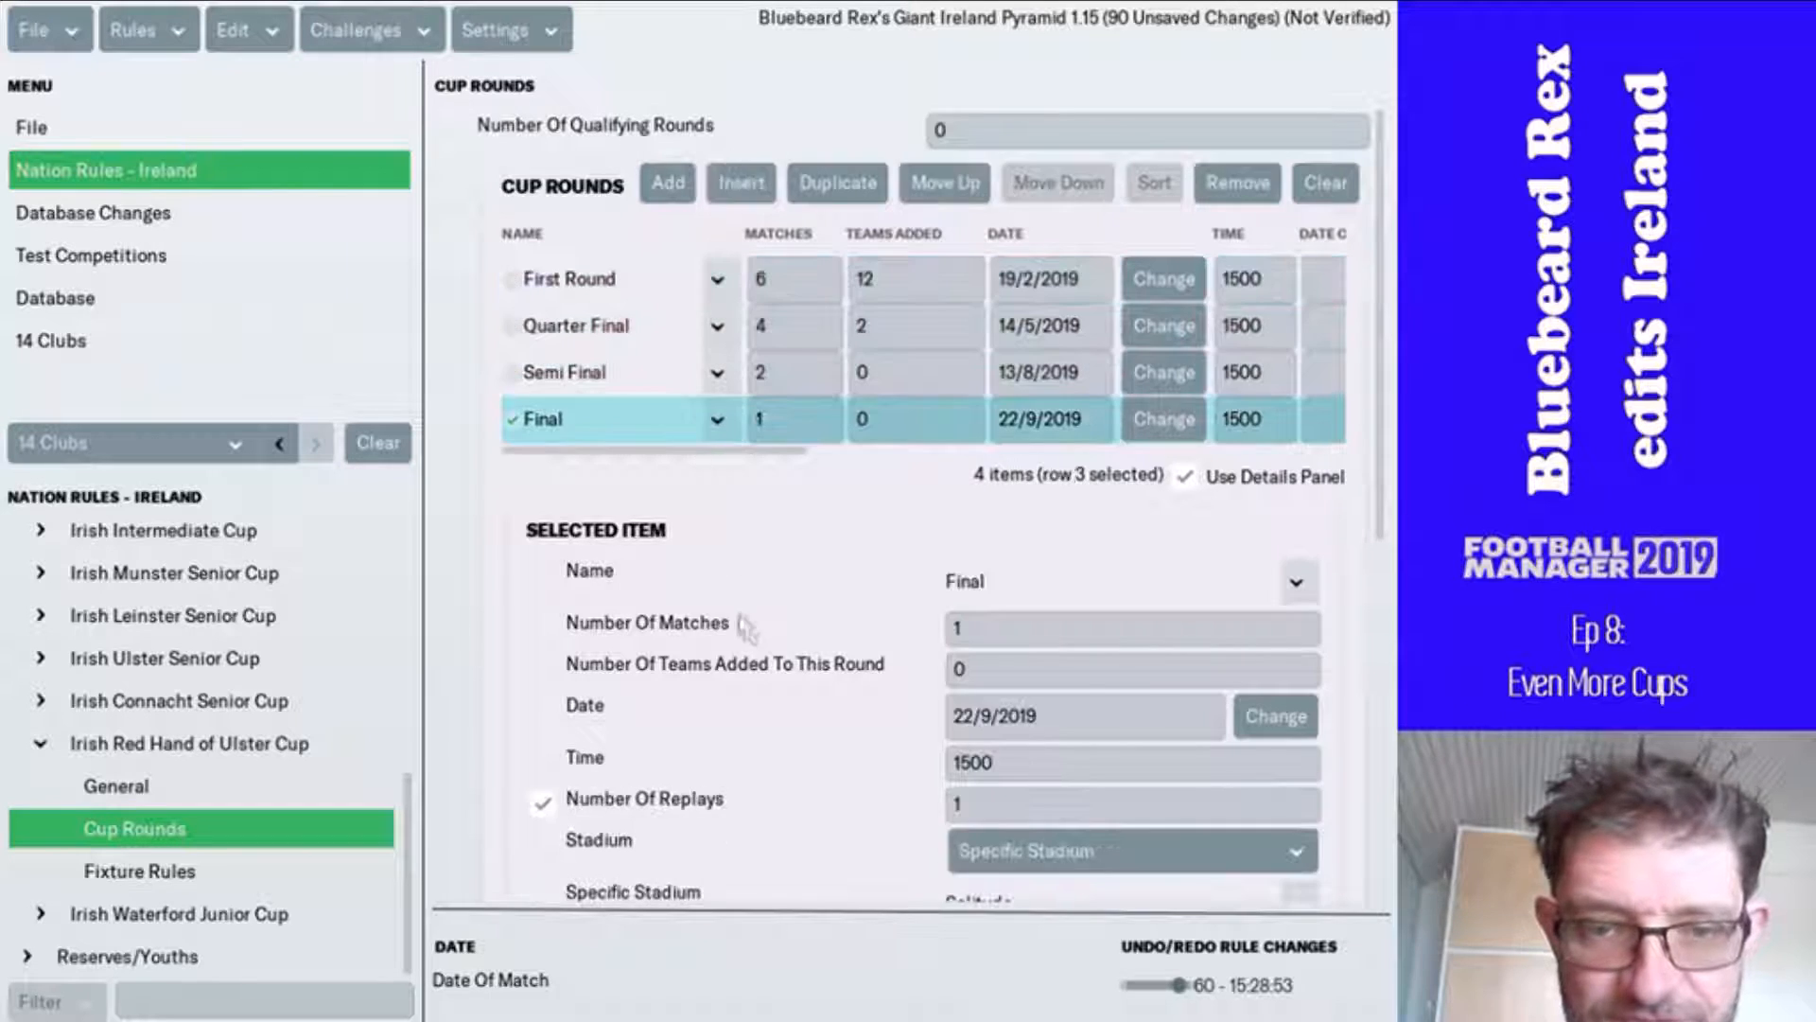
scroll(744, 626, "down", 5)
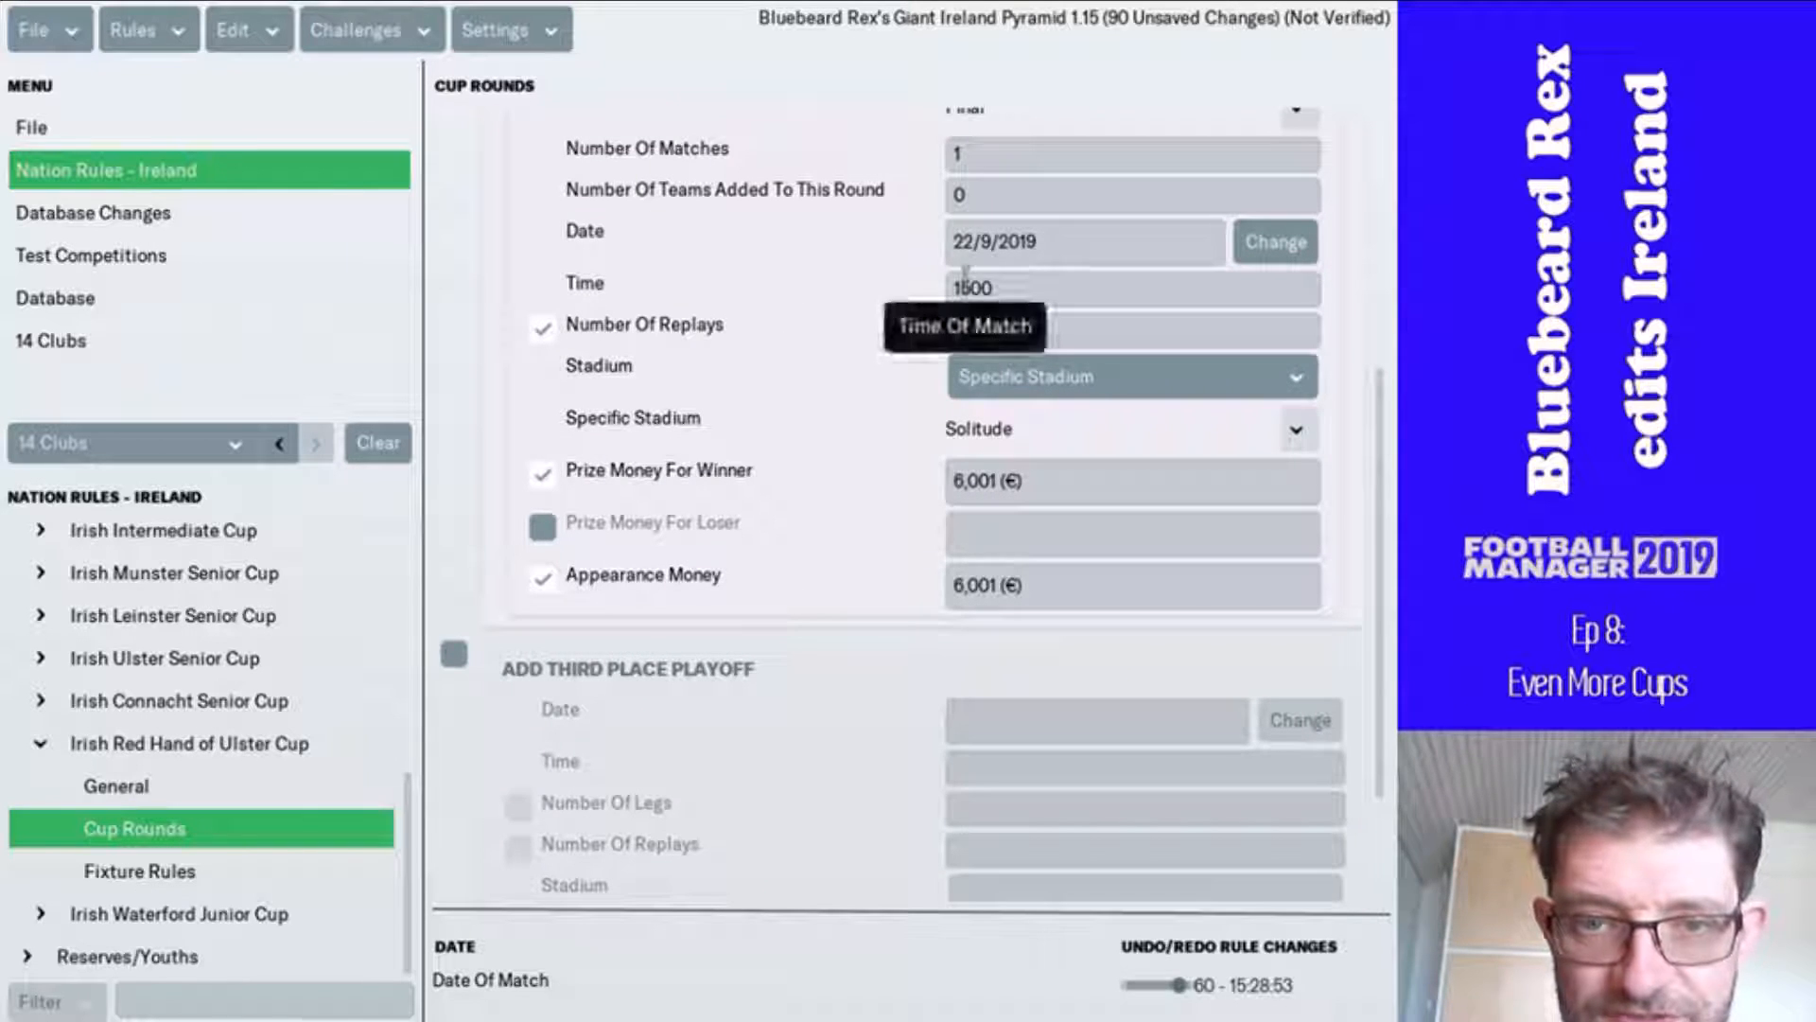
left_click_drag(965, 282, 984, 282)
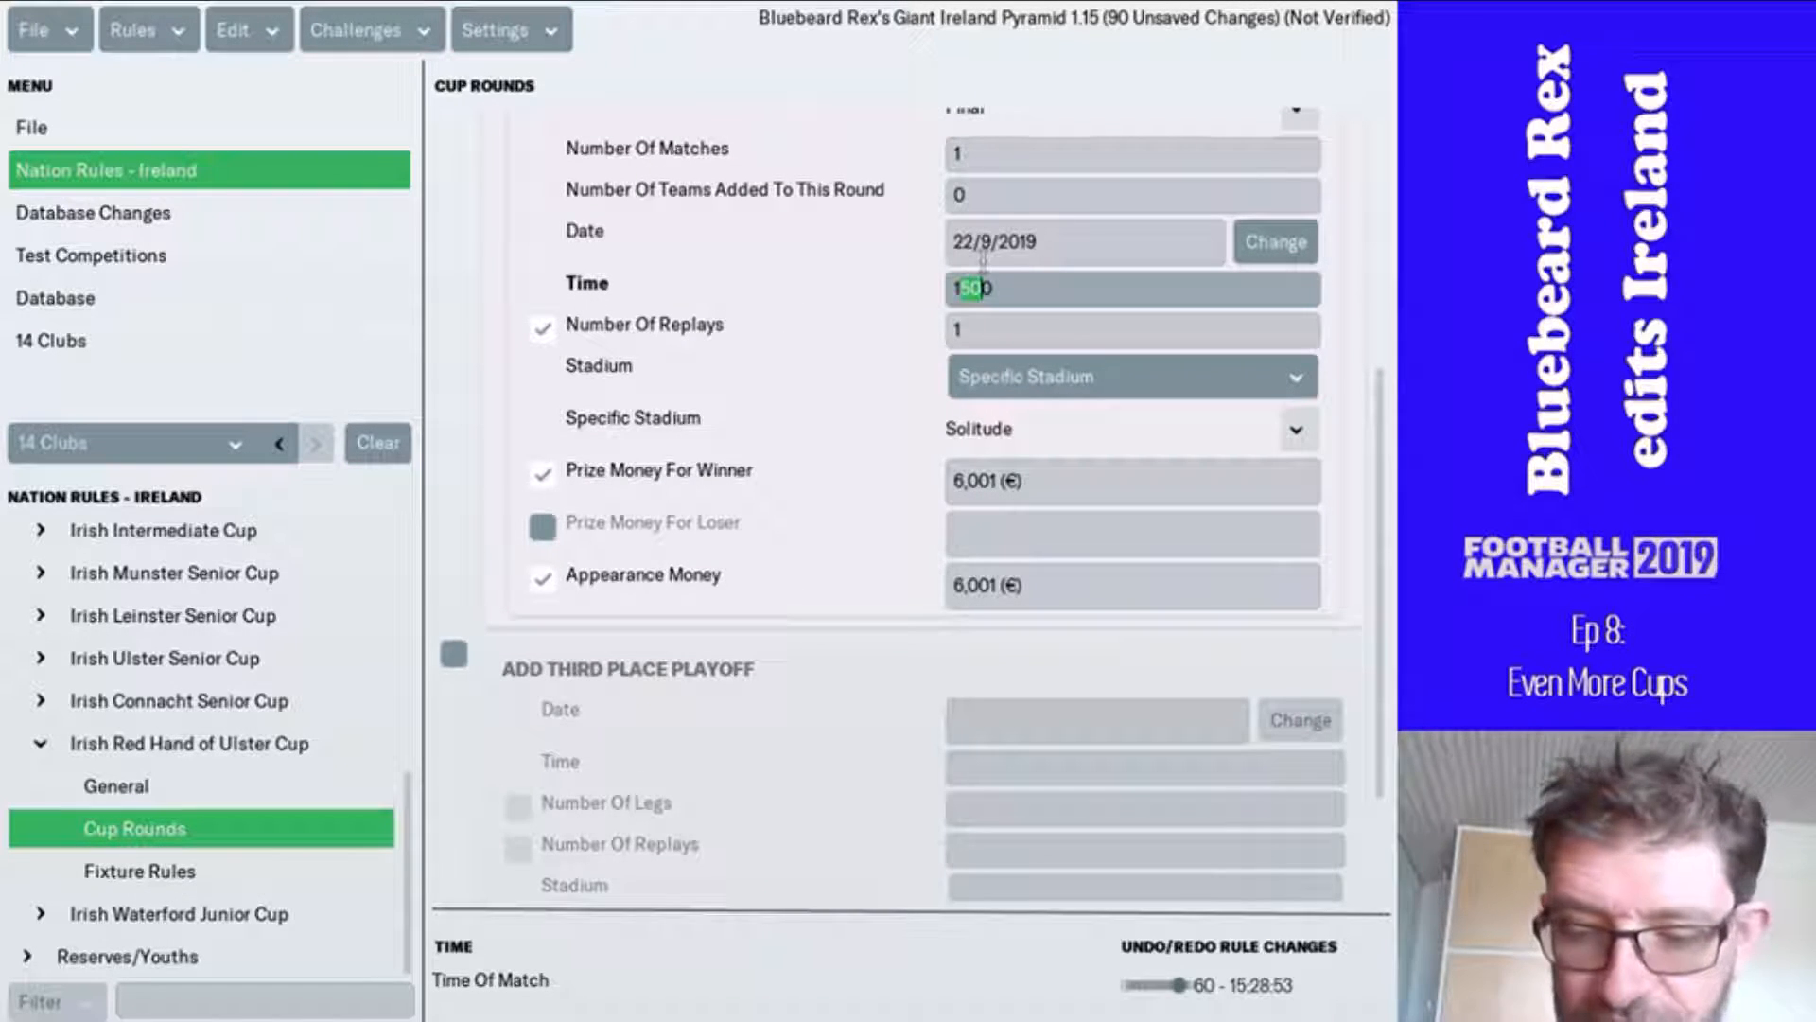
type("43")
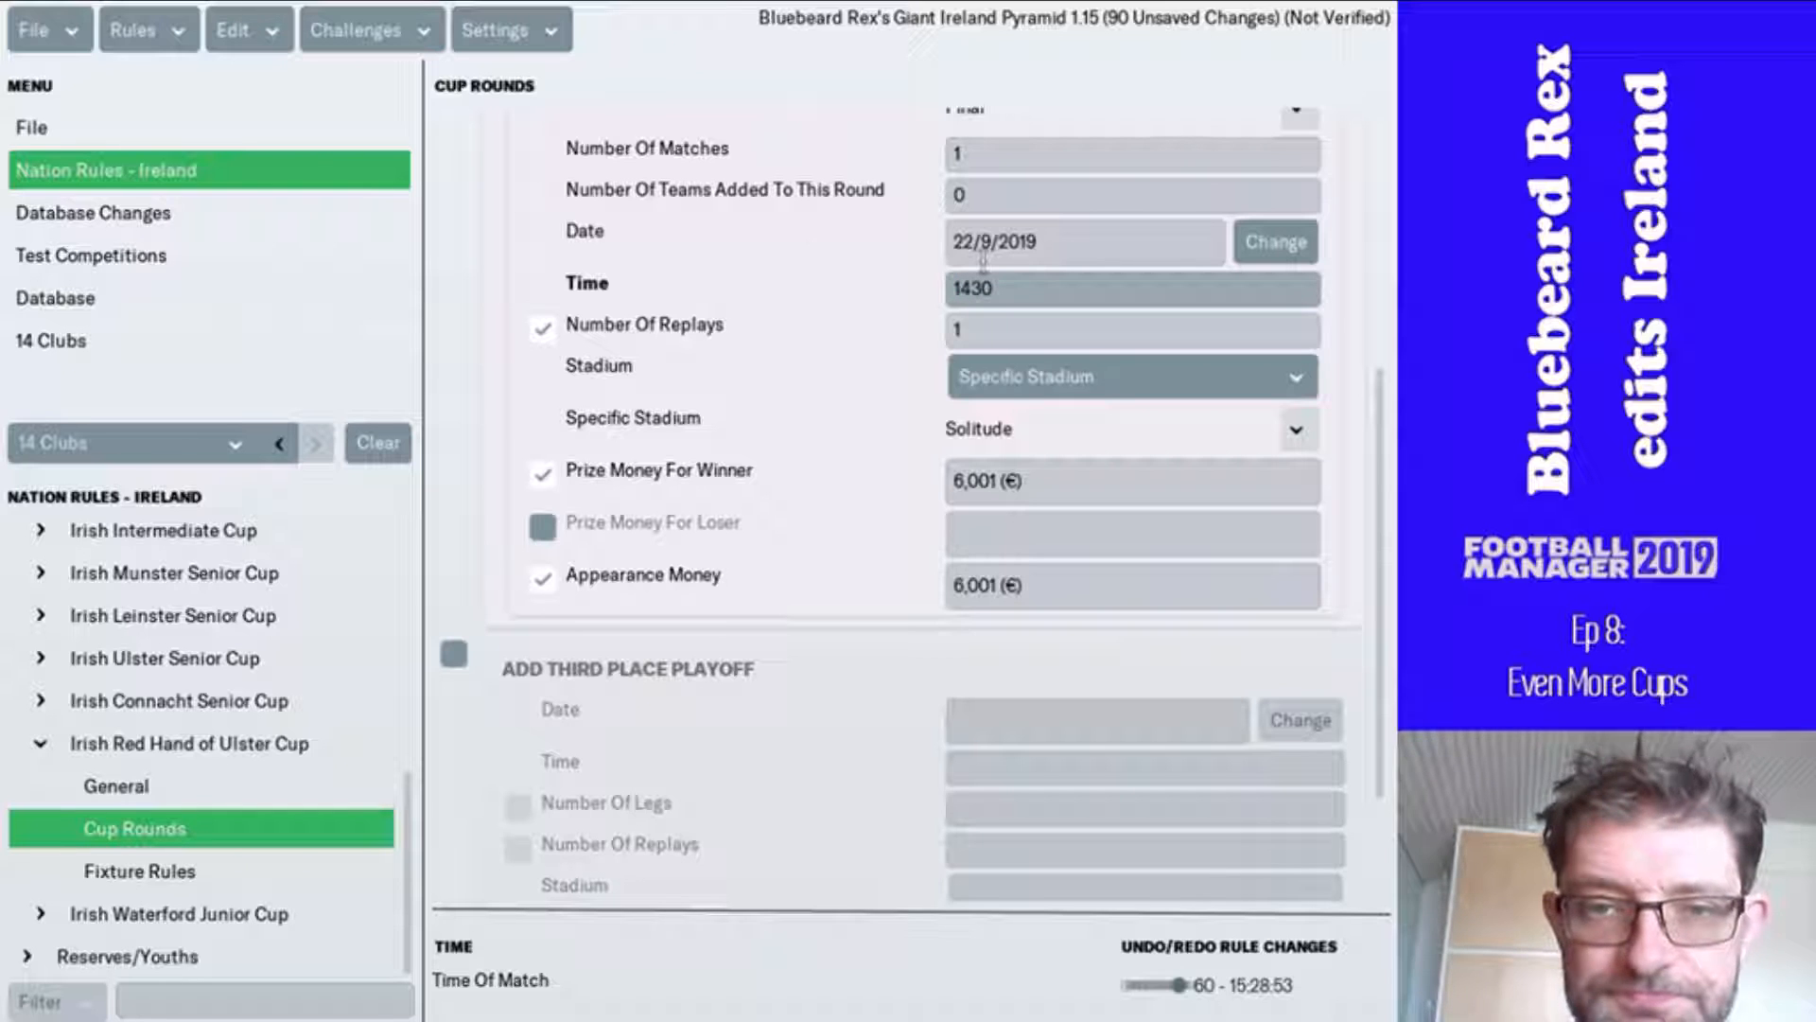
scroll(807, 458, "up", 5)
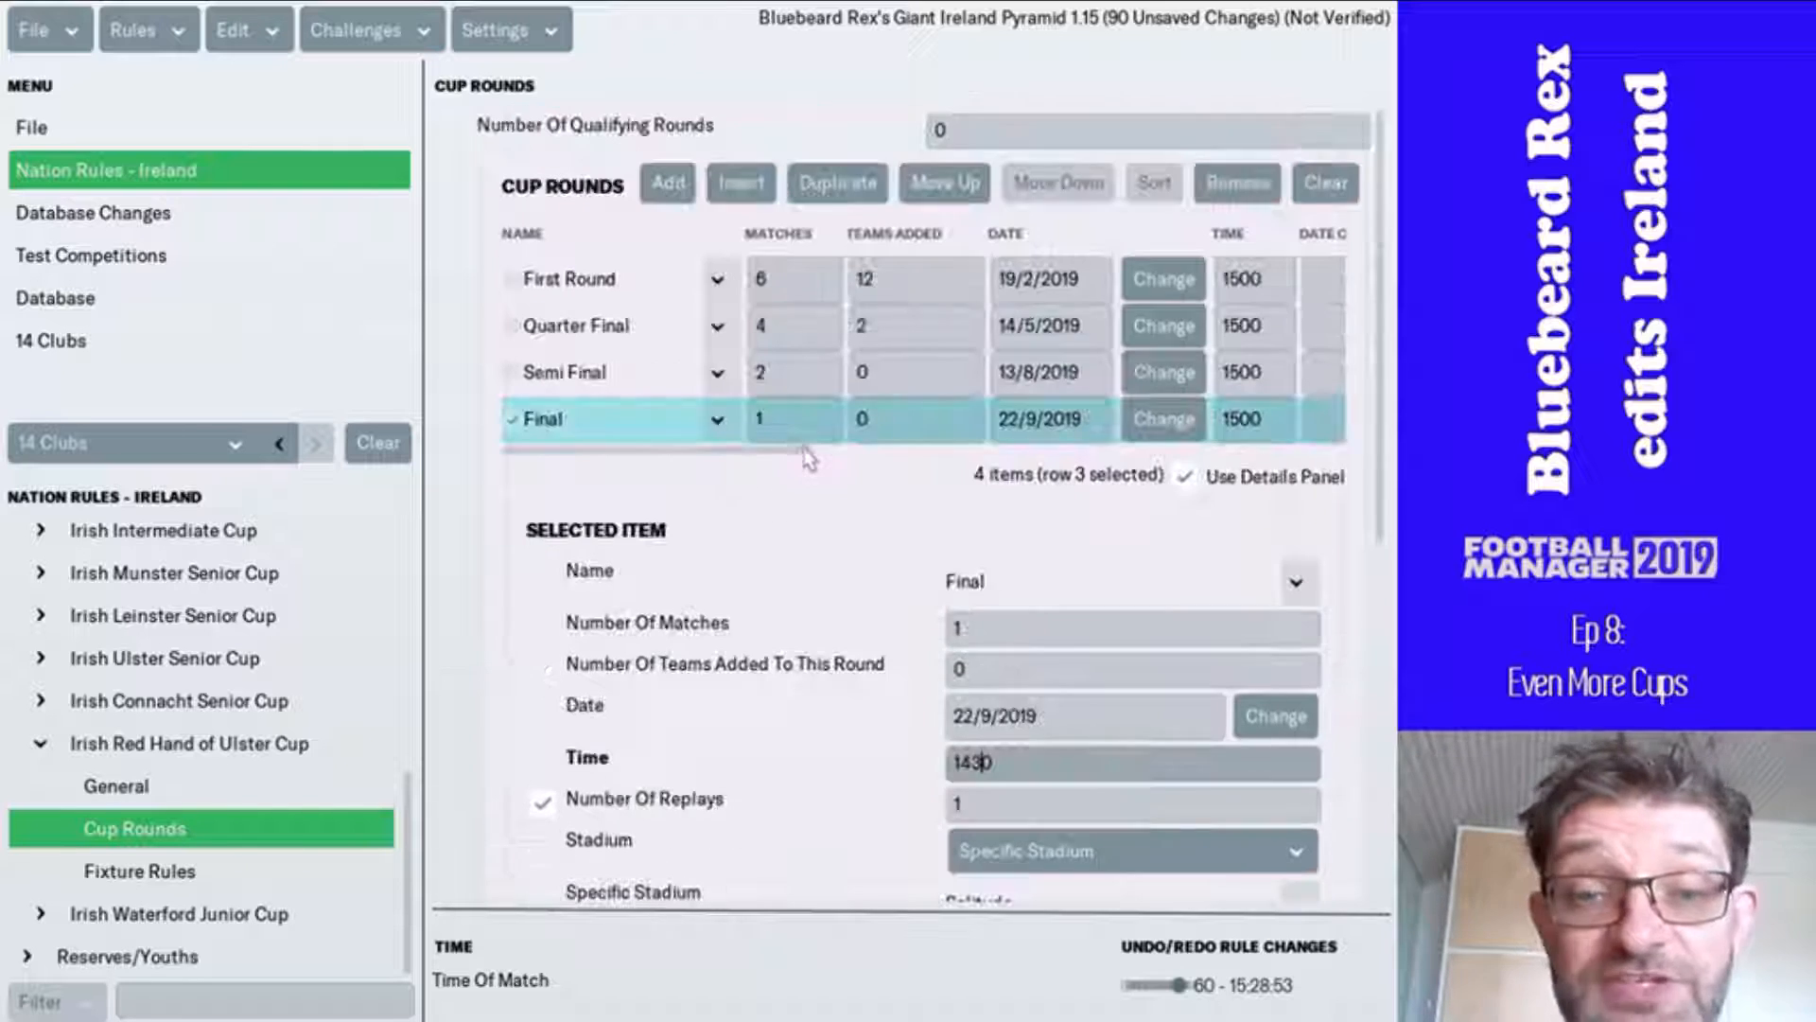